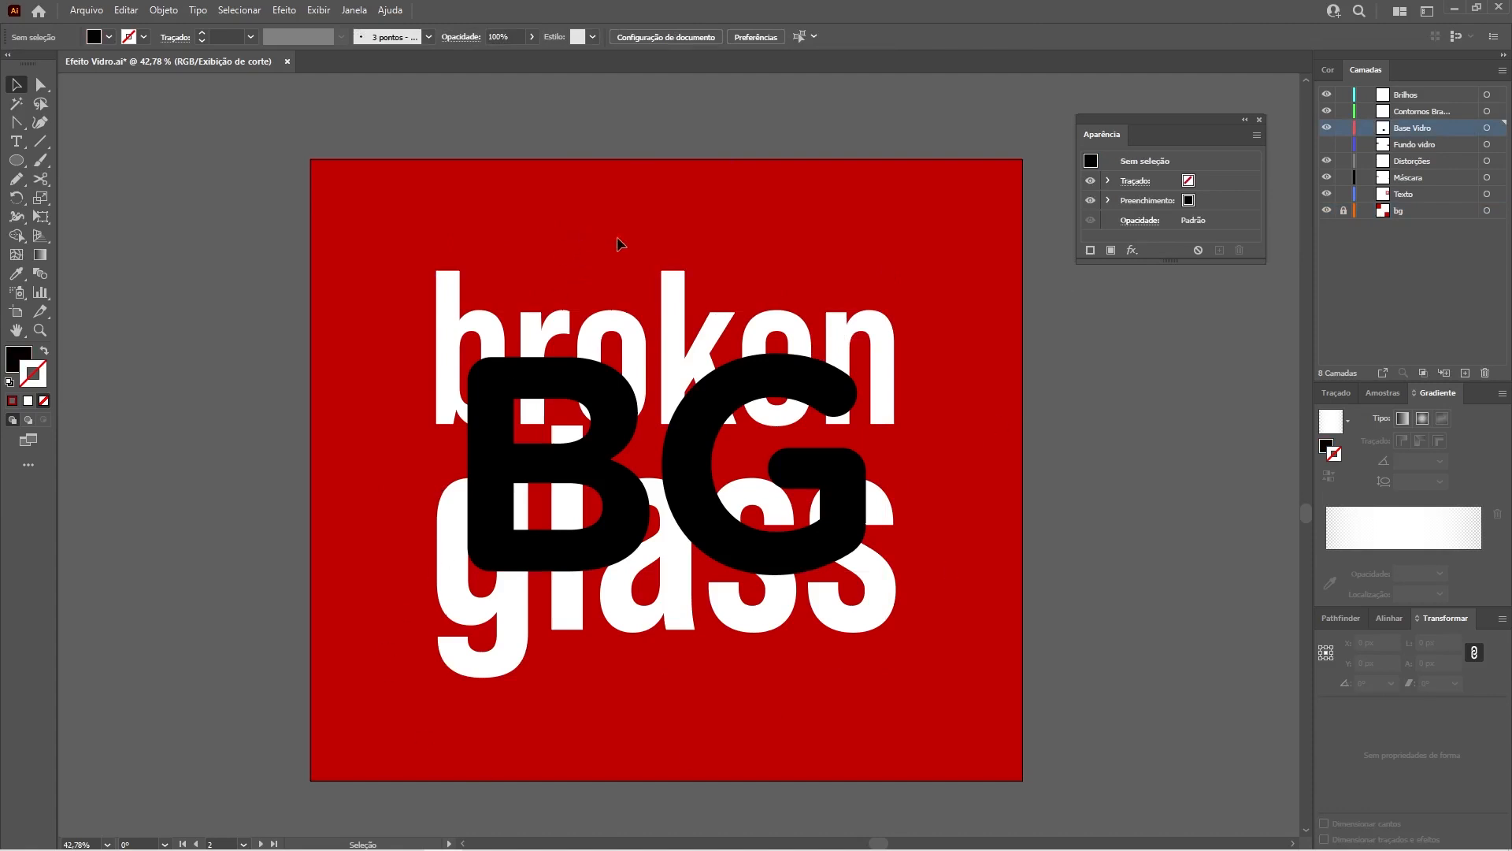
- Examine the font settings and fill of the BG lettering and the broken glass text
key("z")
mouse_move(792, 446)
left_mouse_down()
mouse_move(831, 459)
mouse_move(820, 446)
left_mouse_up()
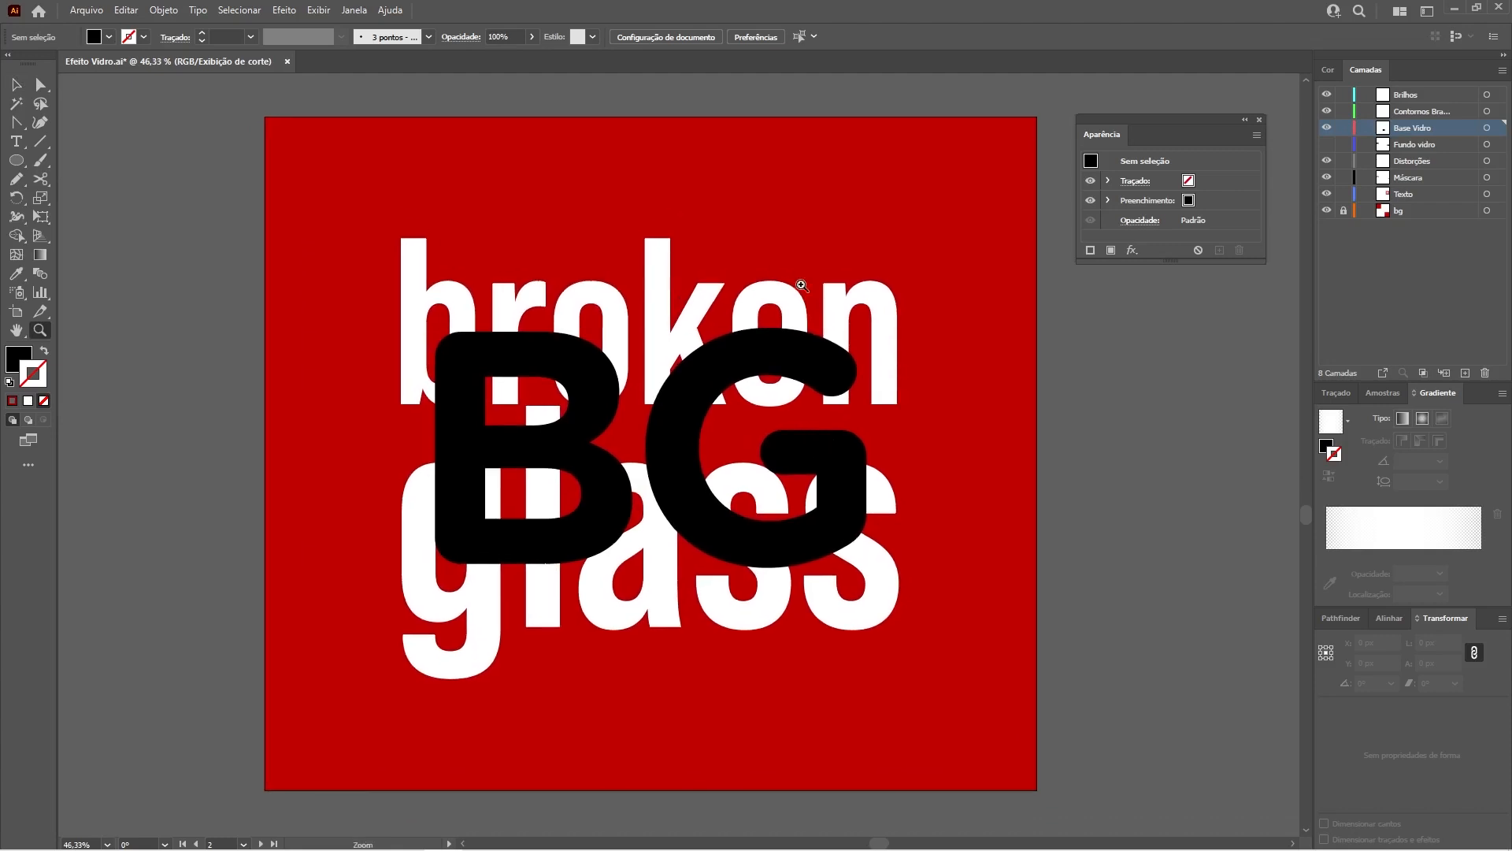
left_click(16, 84)
left_click(434, 309)
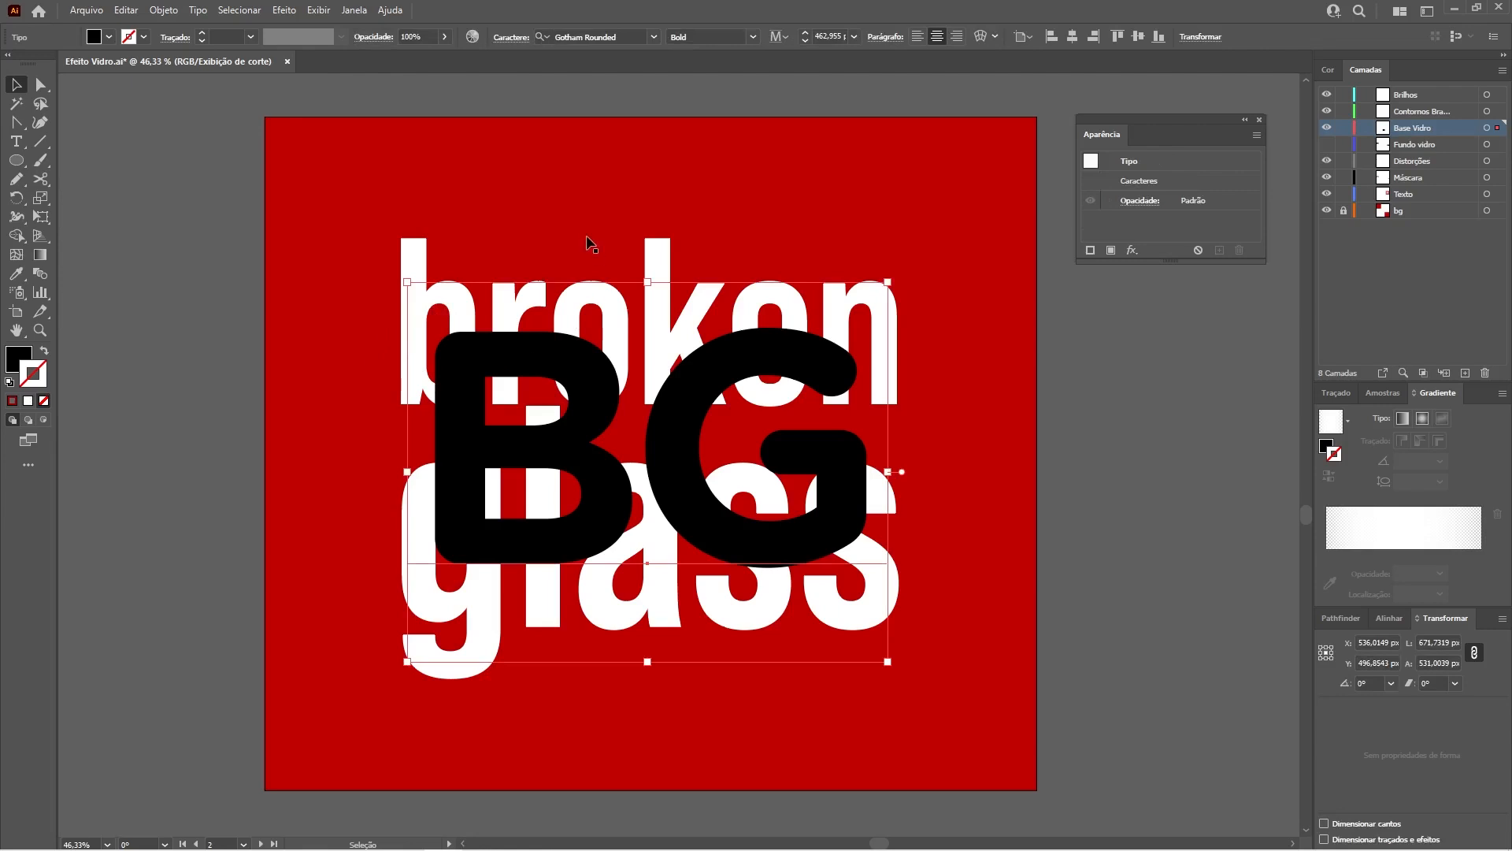
left_click(410, 254)
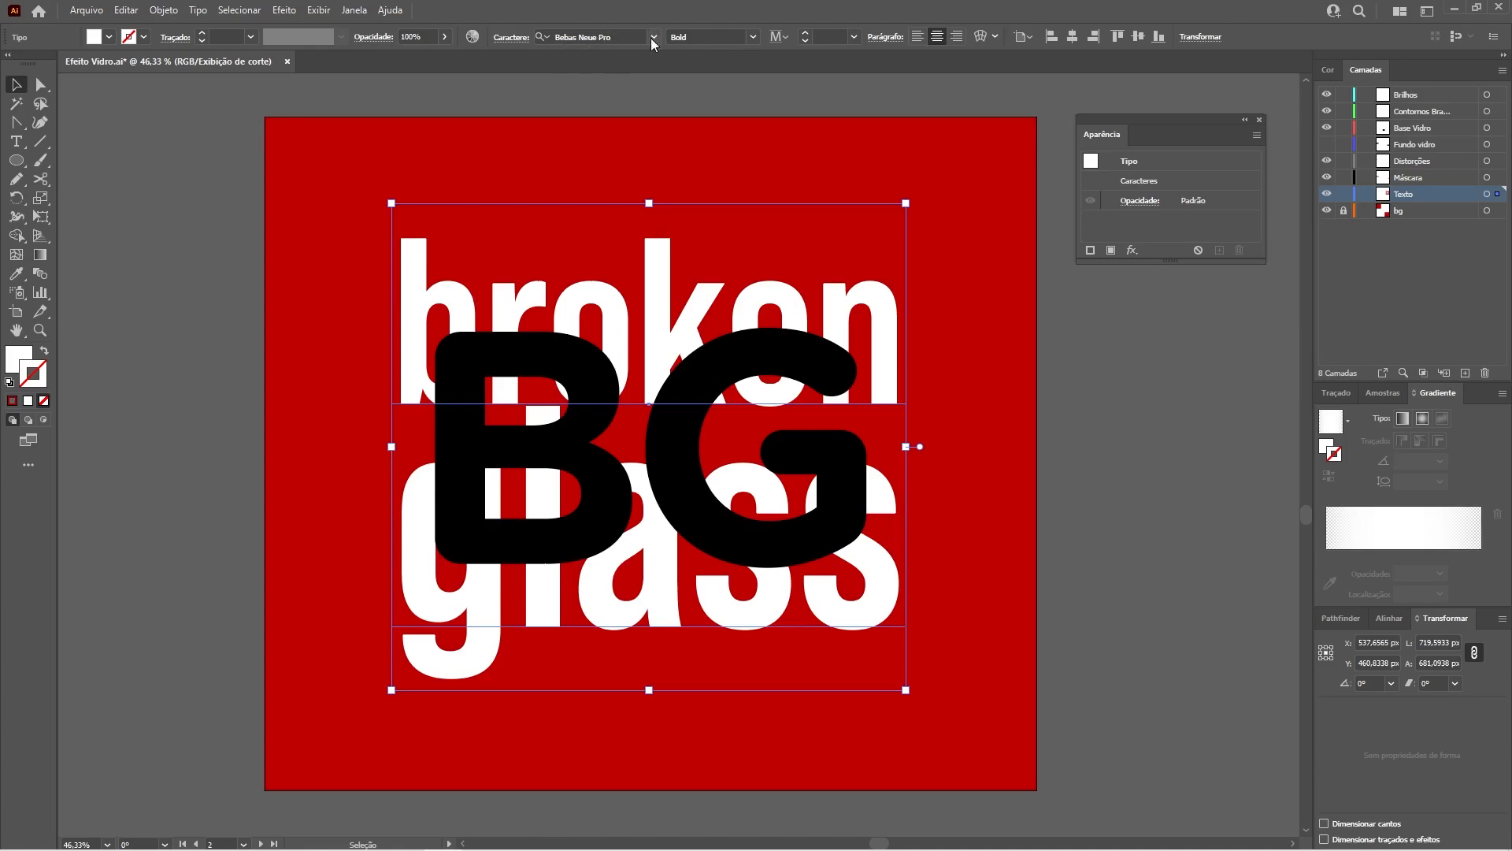
left_click(529, 340)
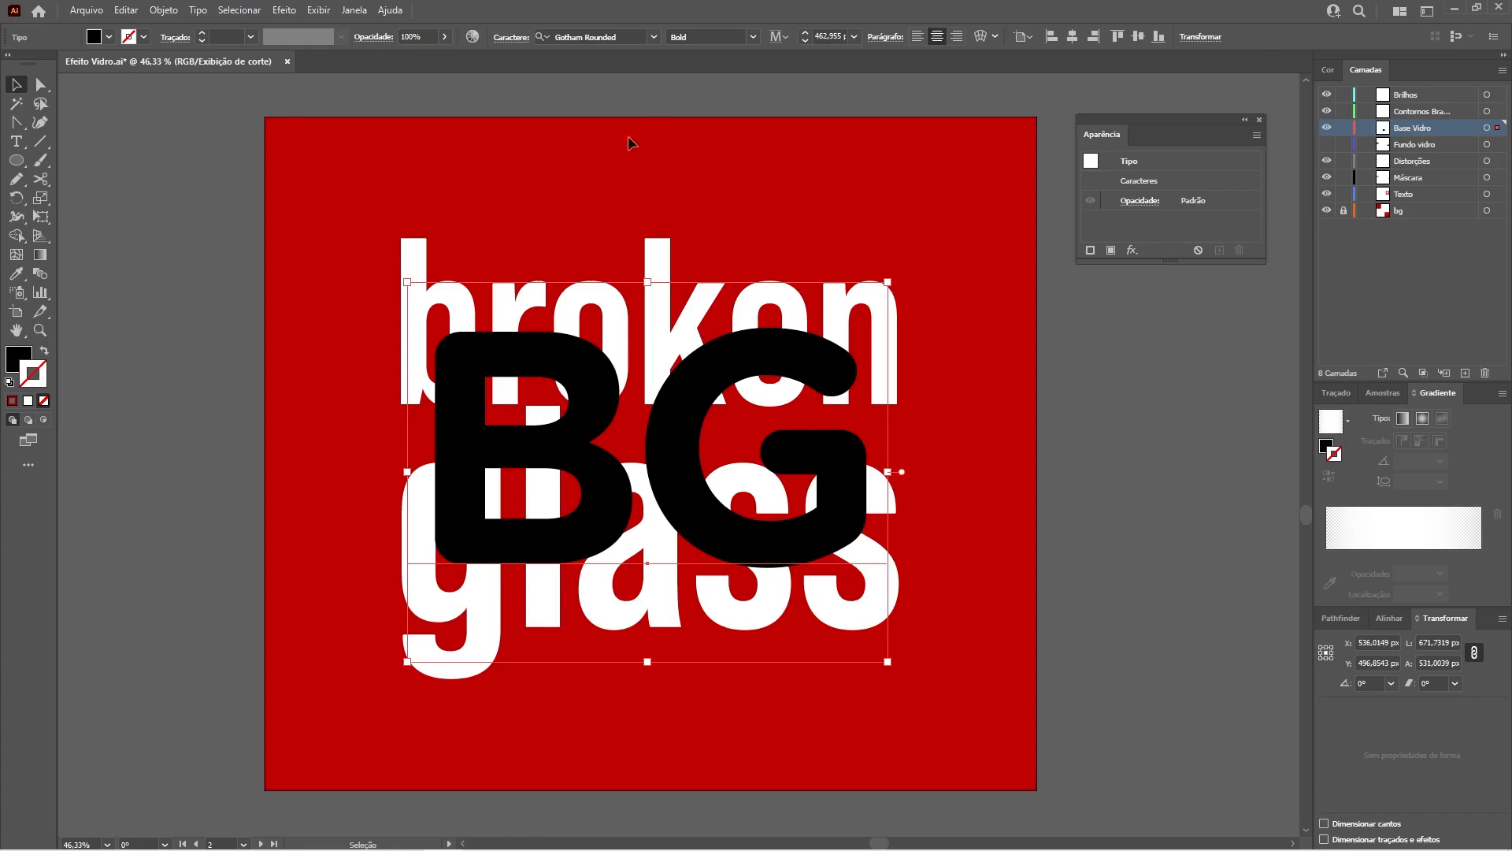
left_click(16, 364)
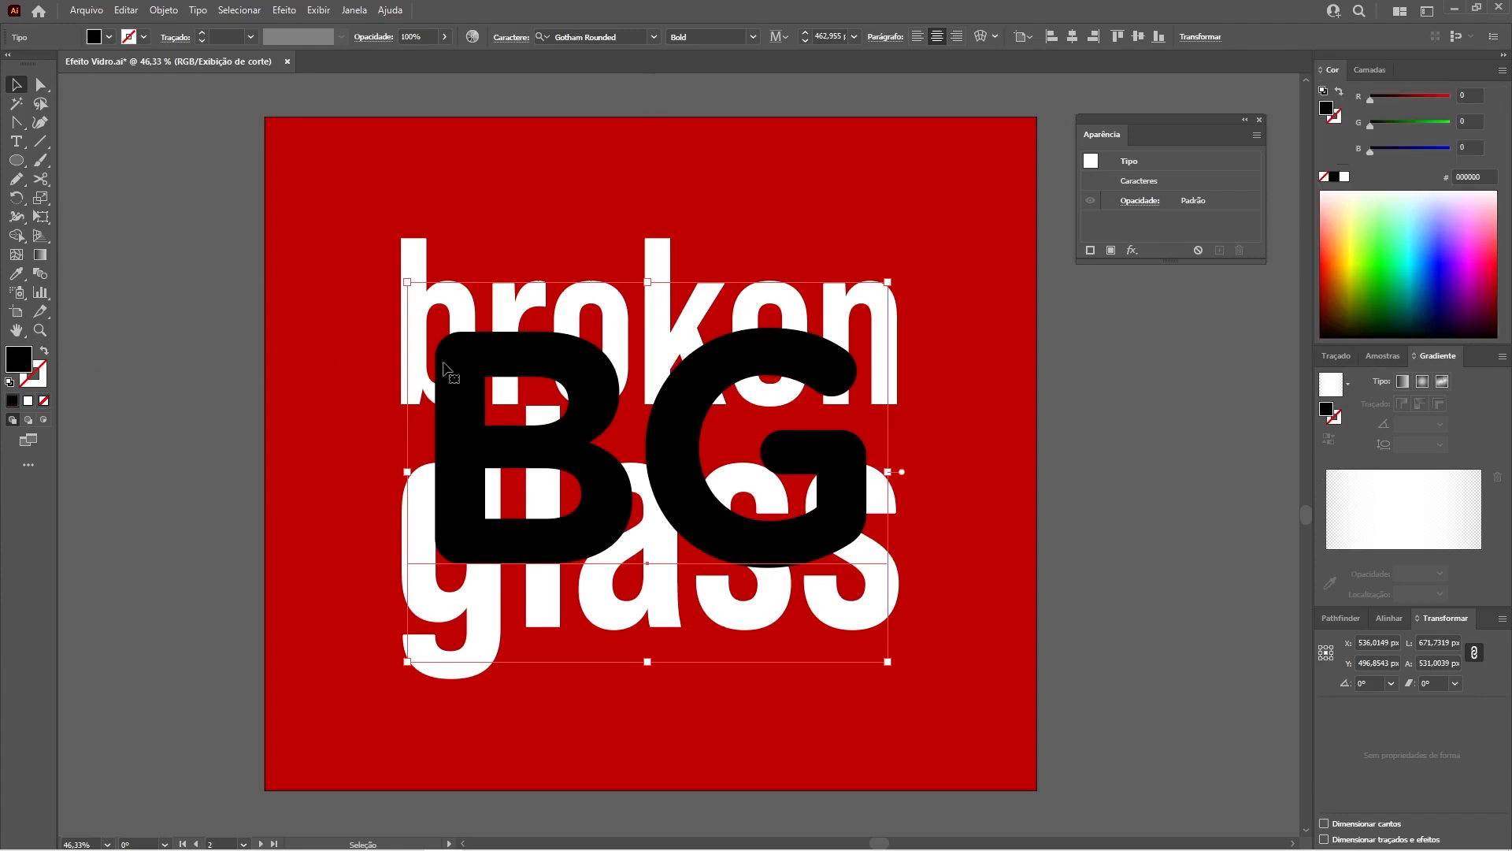
key("z")
left_click(672, 494)
left_click_drag(672, 494, 706, 496)
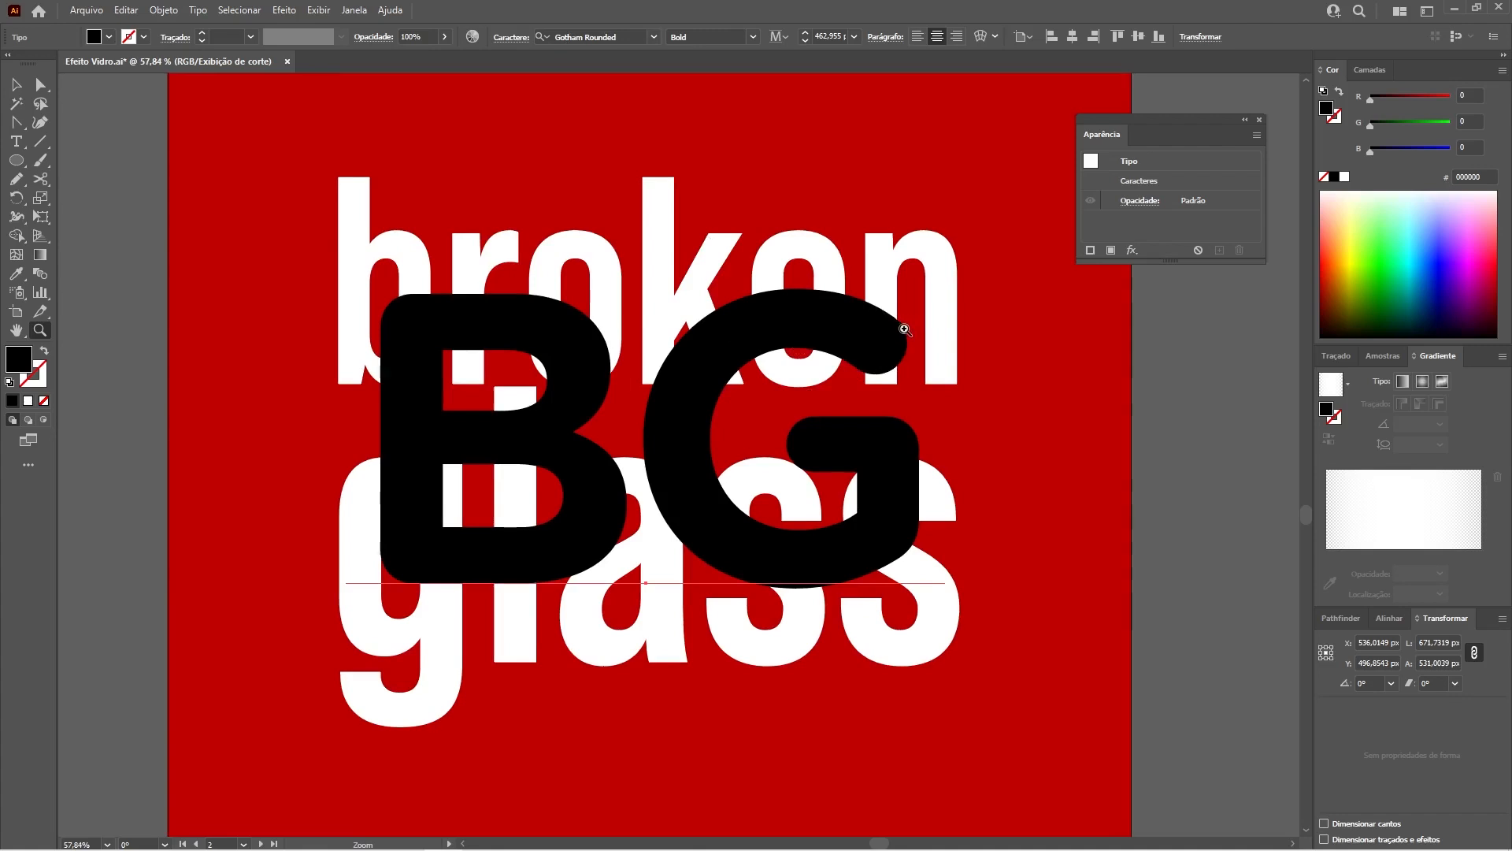
- Compare the BG working artboard with the finished glass-effect versions on the other artboards
key("ctrl+0")
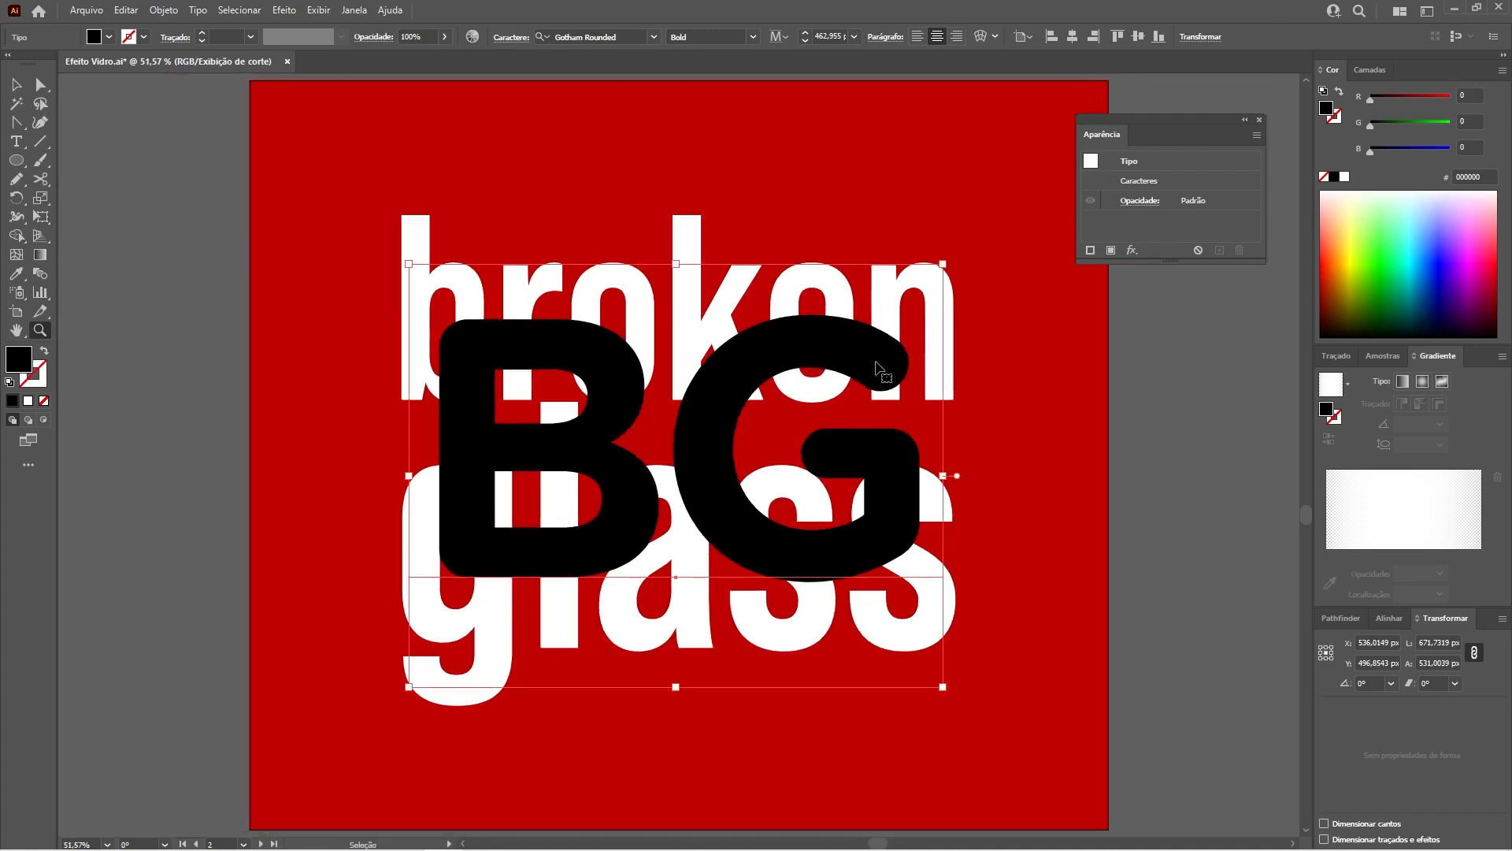
key("ctrl+minus")
key("ctrl+minus")
key("ctrl+minus")
key("ctrl+minus")
key("ctrl+minus")
left_click_drag(454, 95, 530, 341)
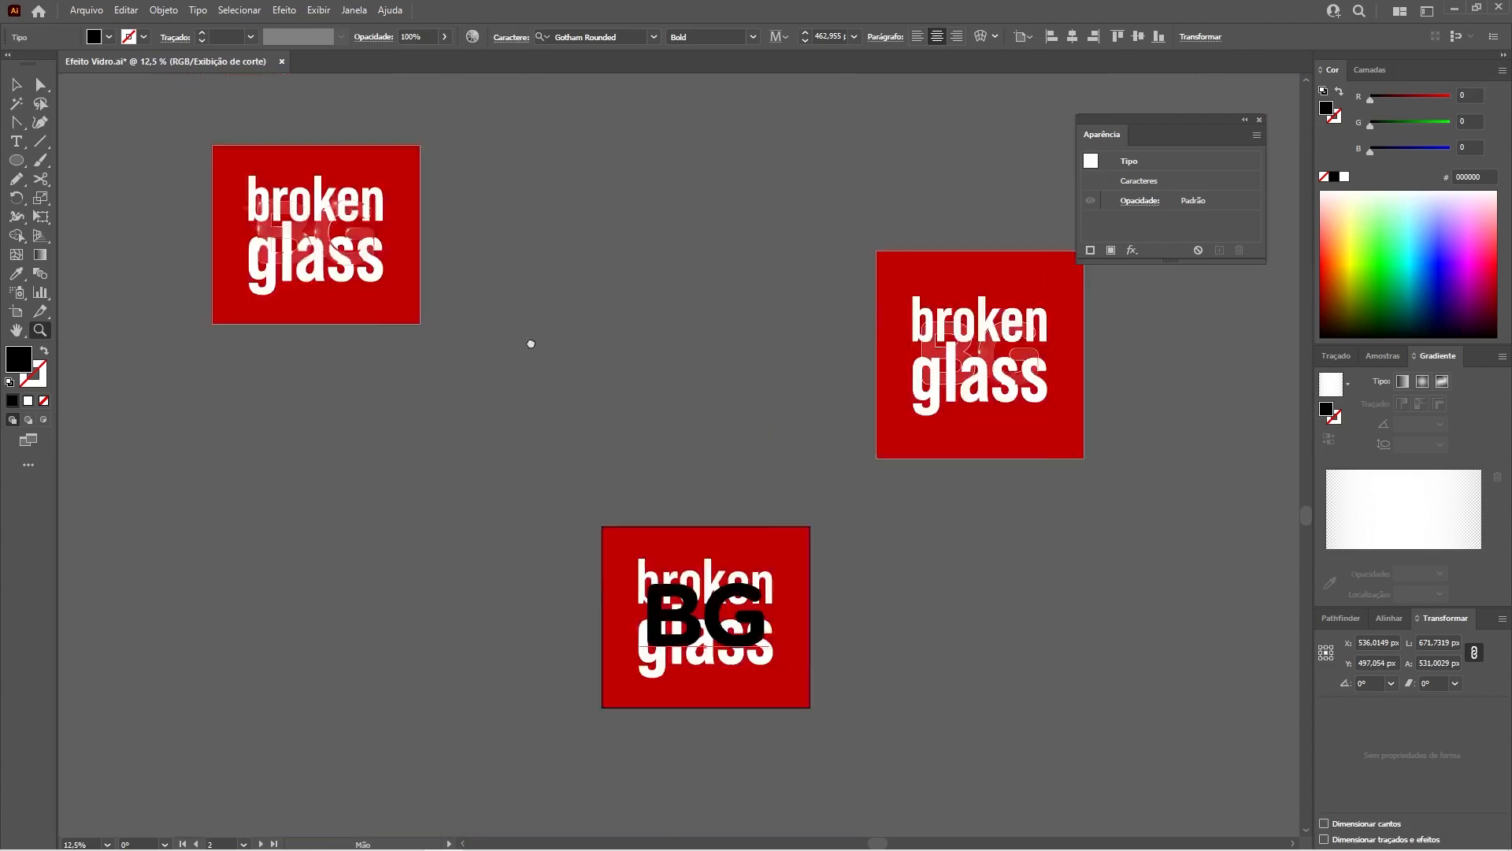
left_click_drag(399, 293, 846, 400)
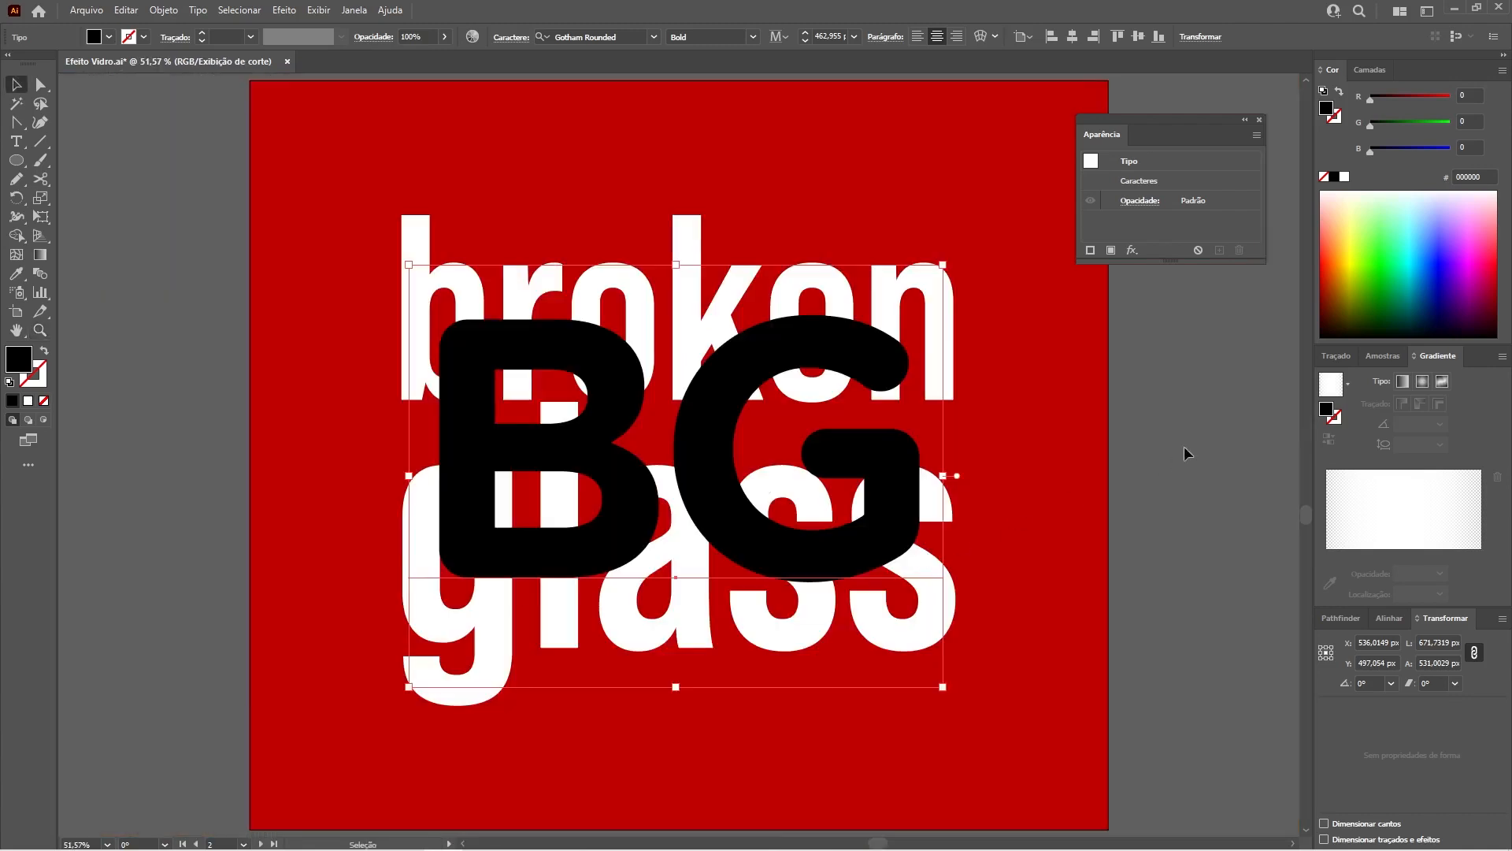
- Convert both the BG lettering and the broken glass text to outlines
key("ctrl+shift+a")
key("v")
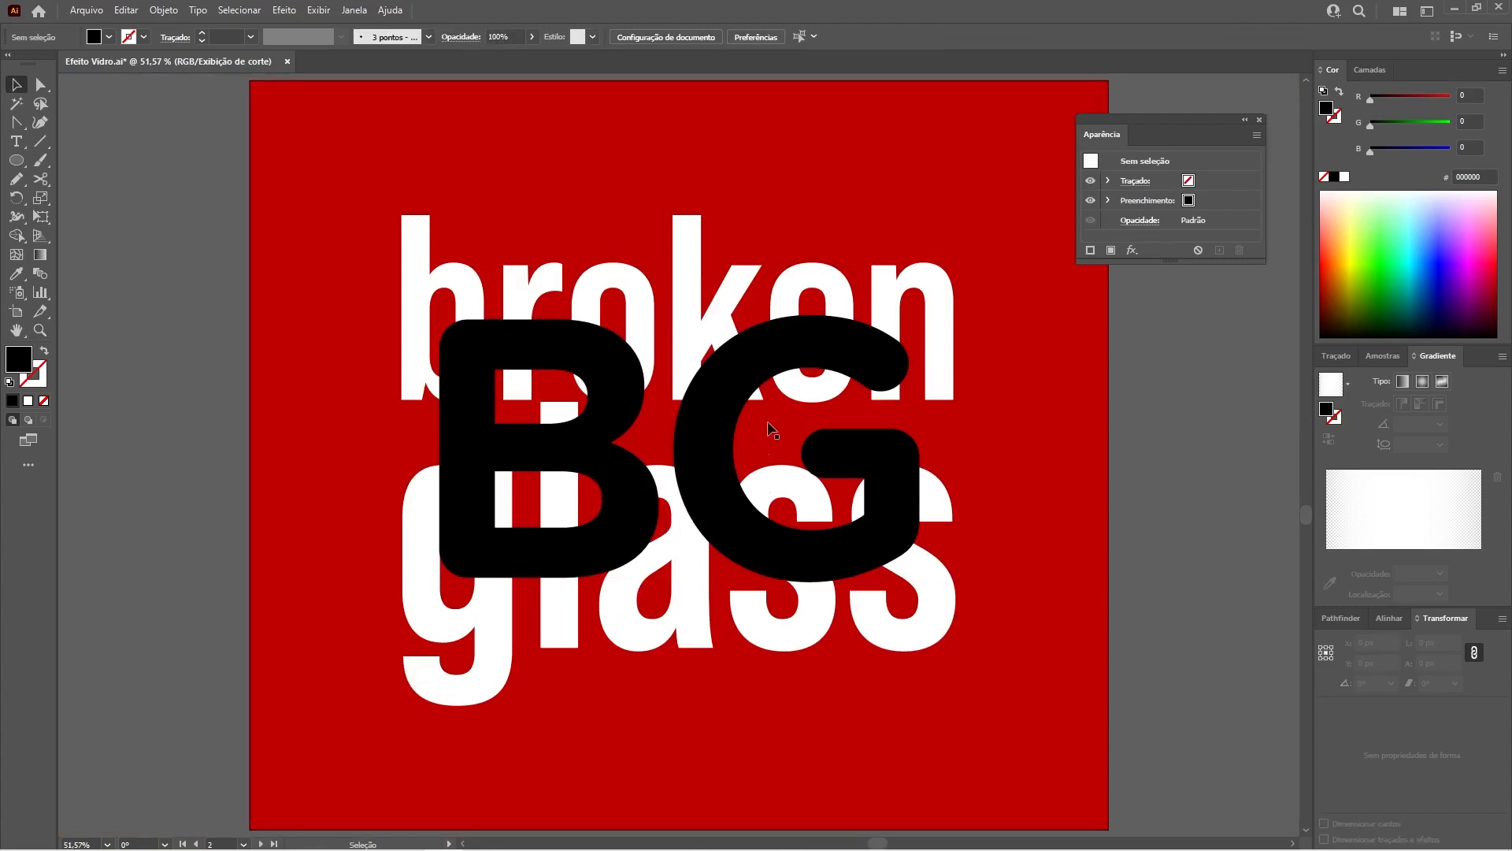
left_click(796, 349)
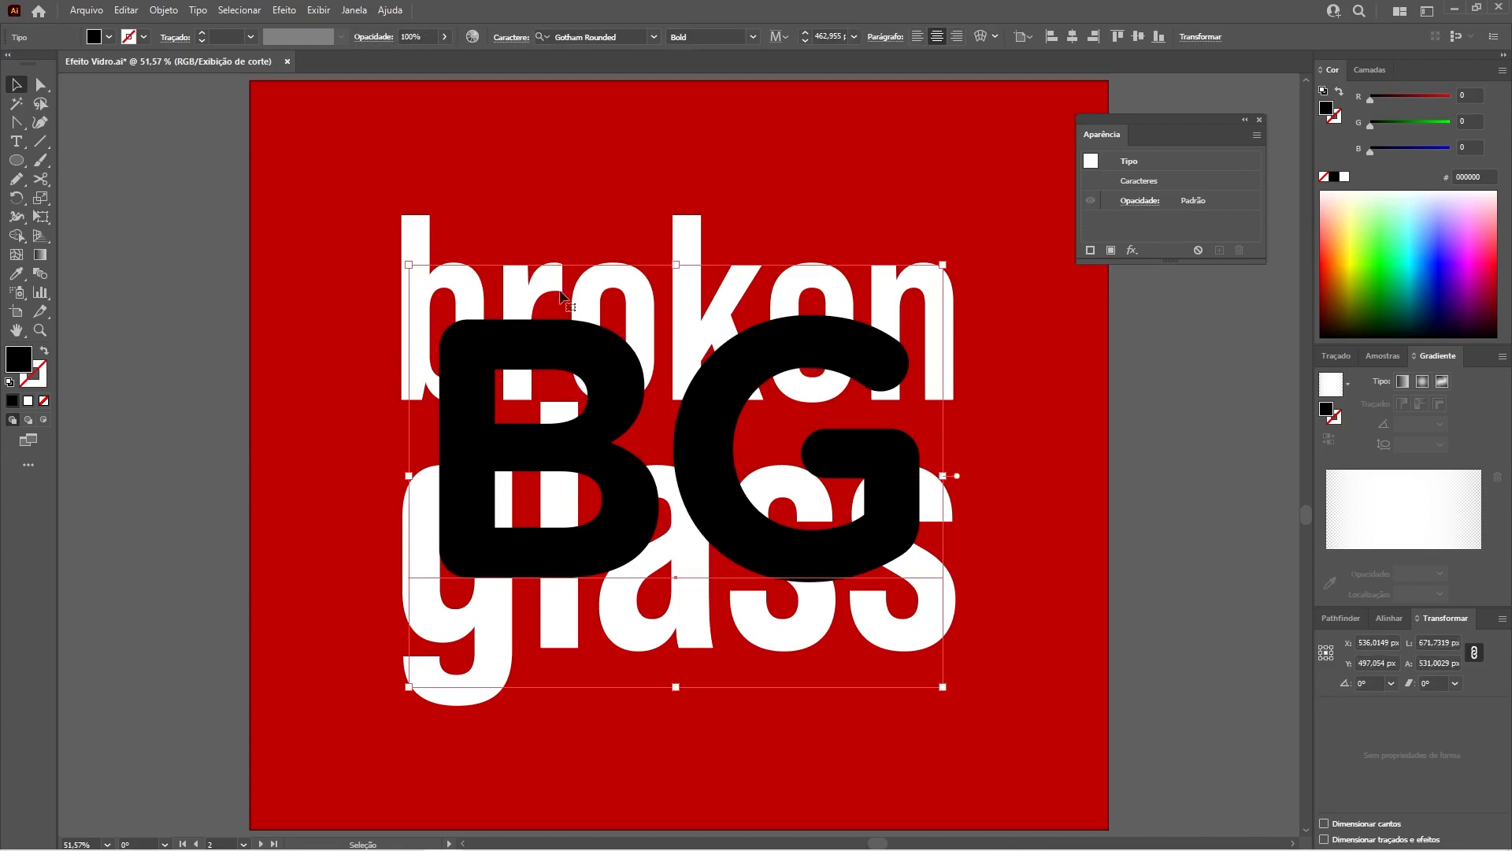
left_click_drag(345, 327, 927, 559)
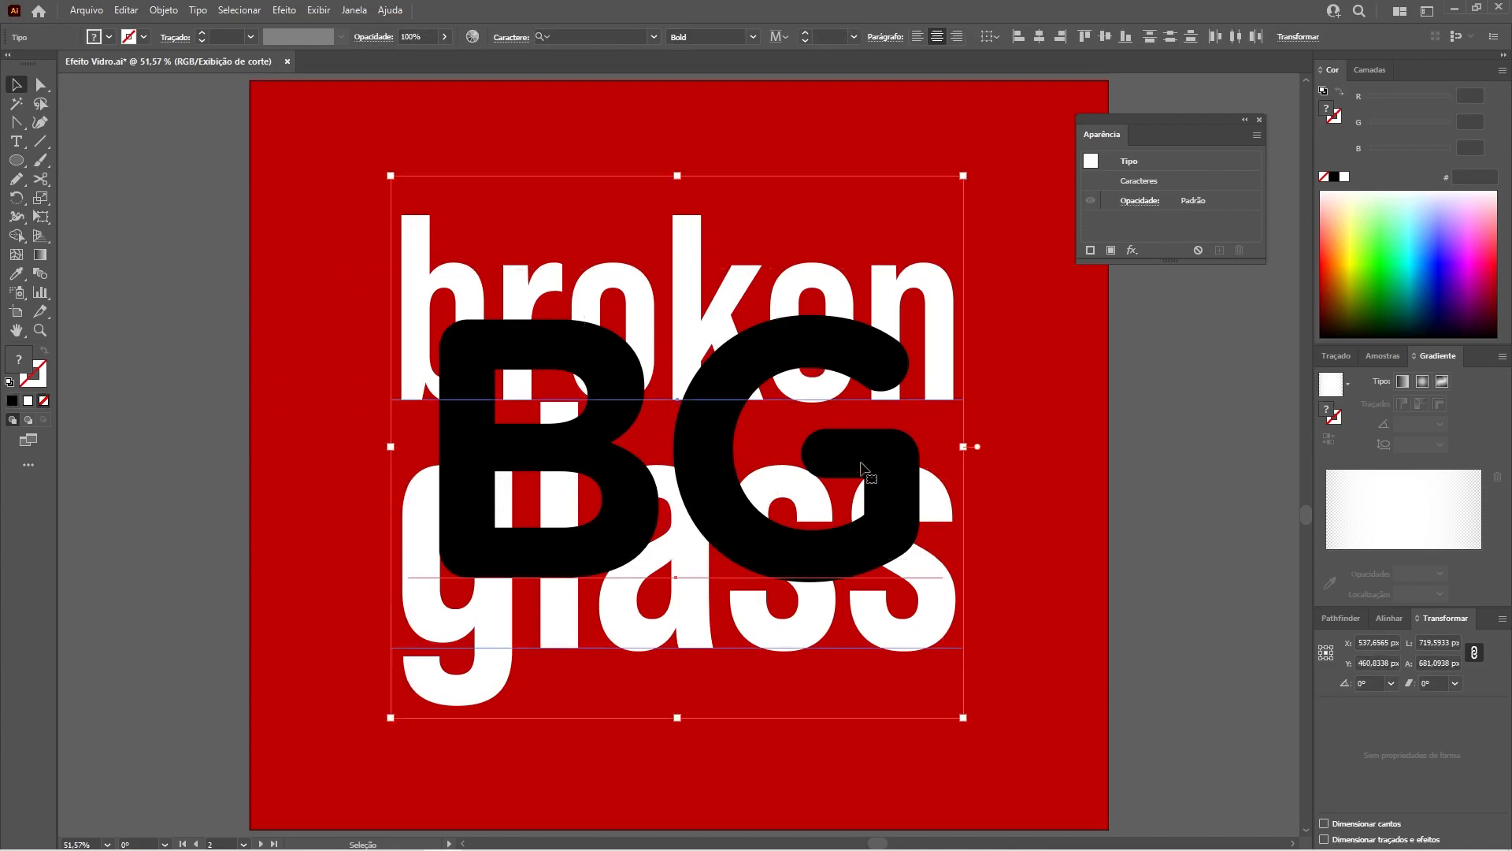
left_click(197, 10)
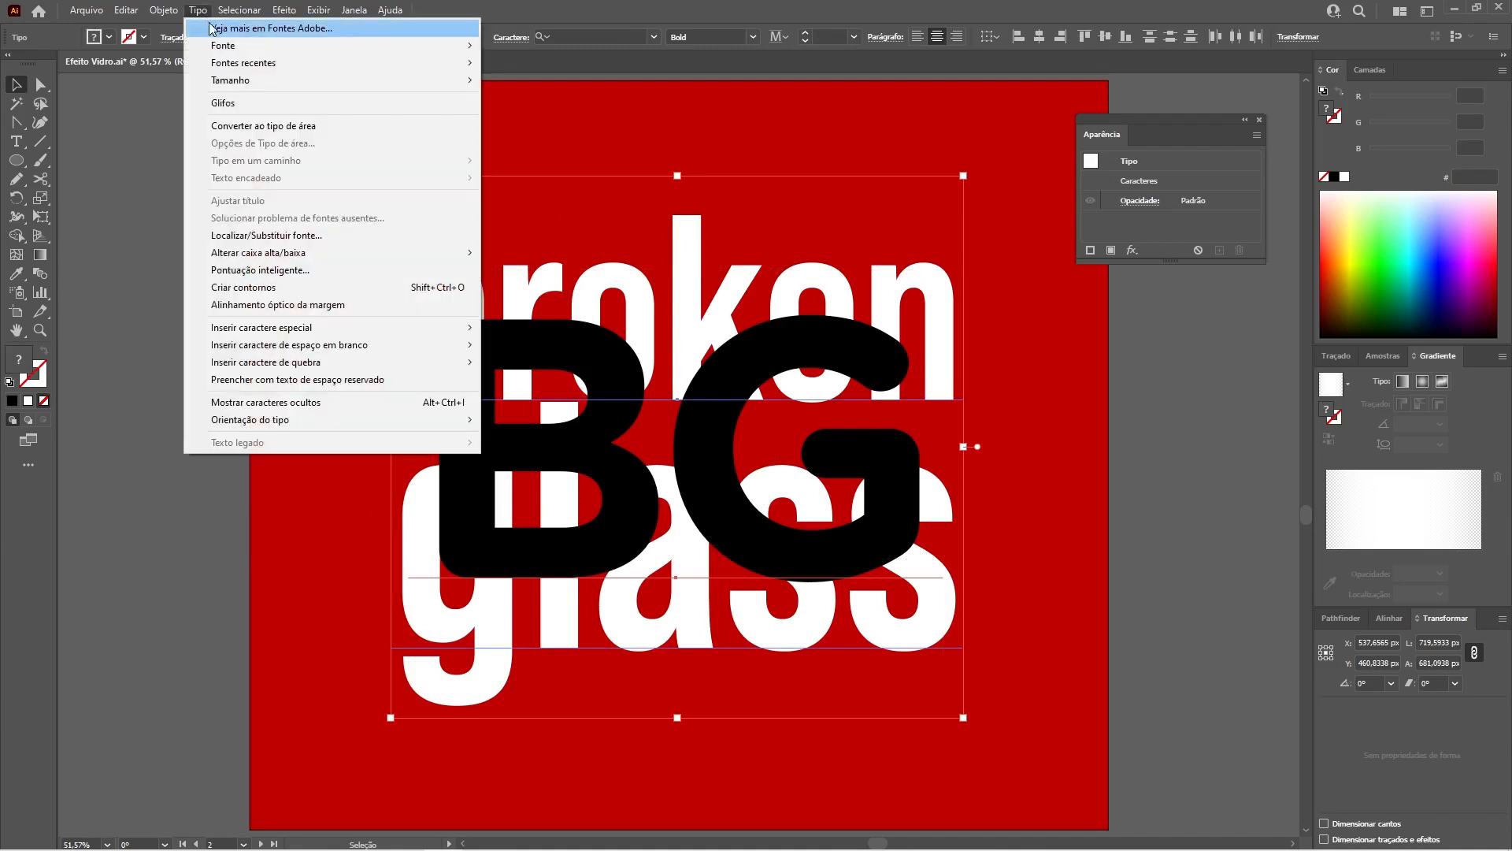
left_click(275, 289)
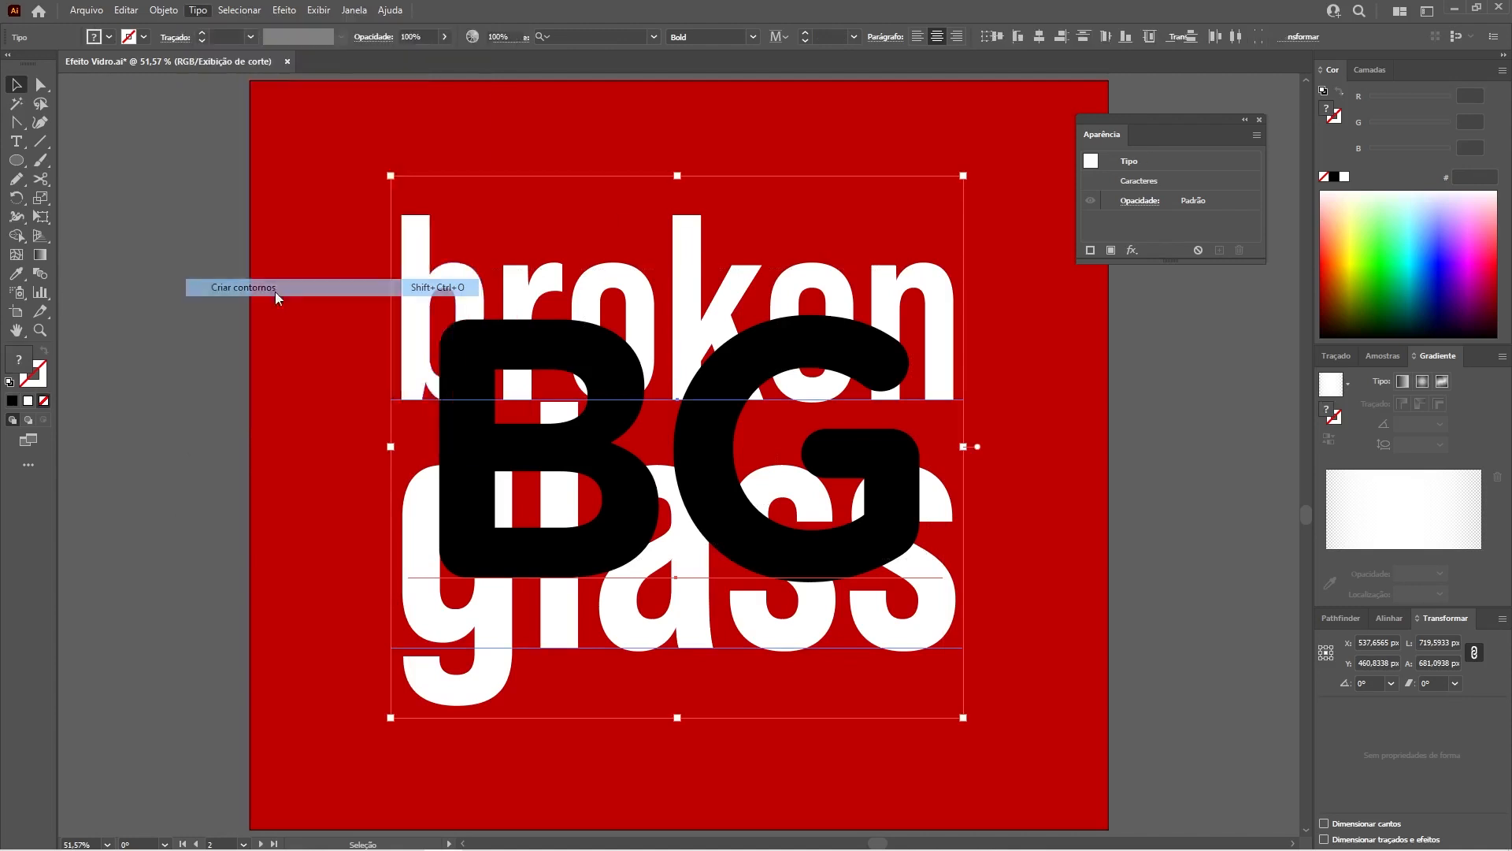
key("ctrl+shift+a")
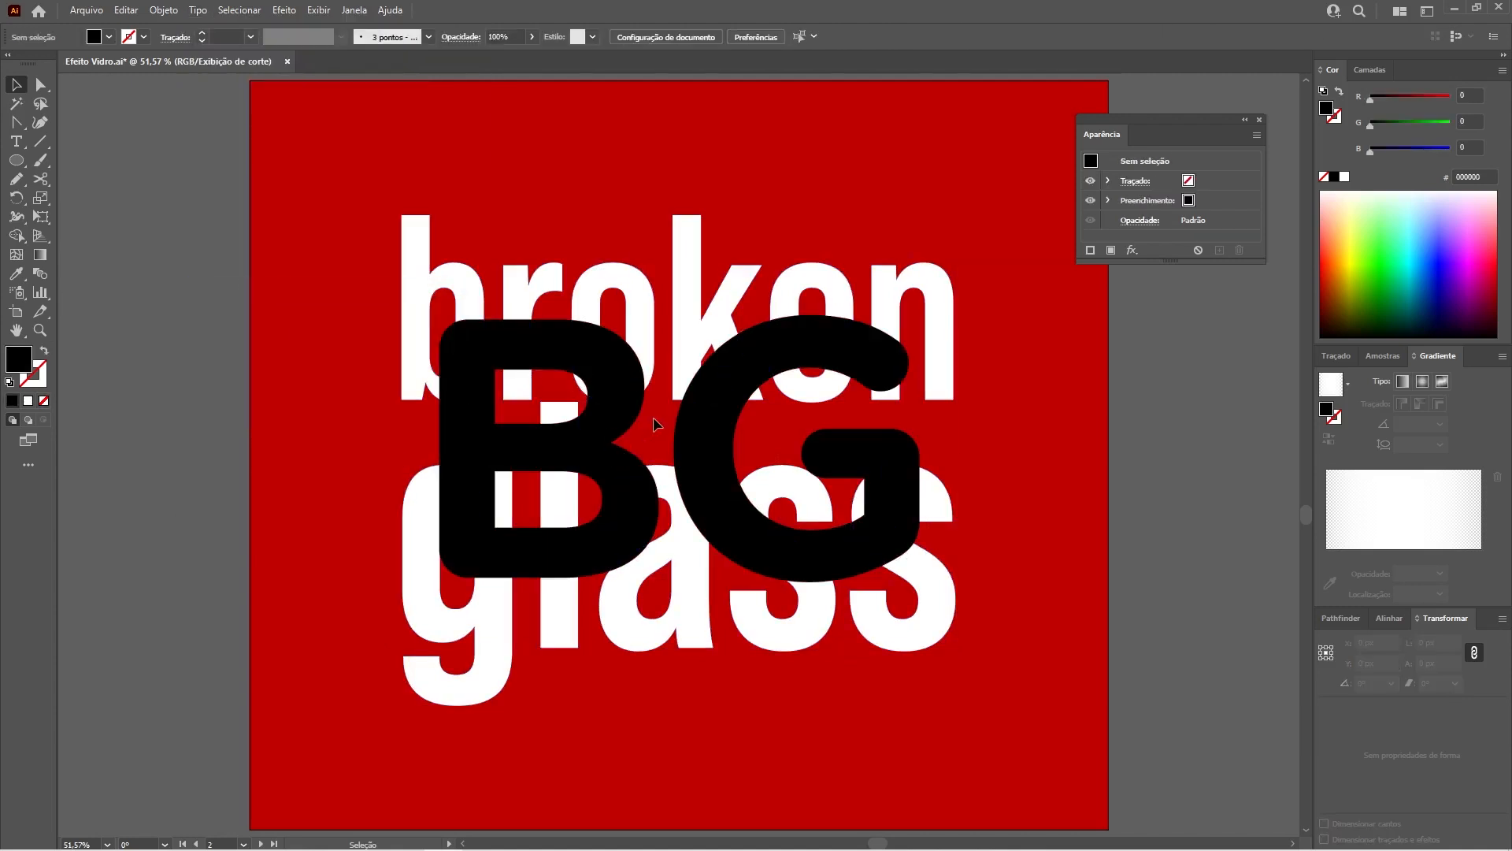
- Inspect the outlined paths of the B, the G and the broken glass group
left_click(38, 84)
left_click(549, 346)
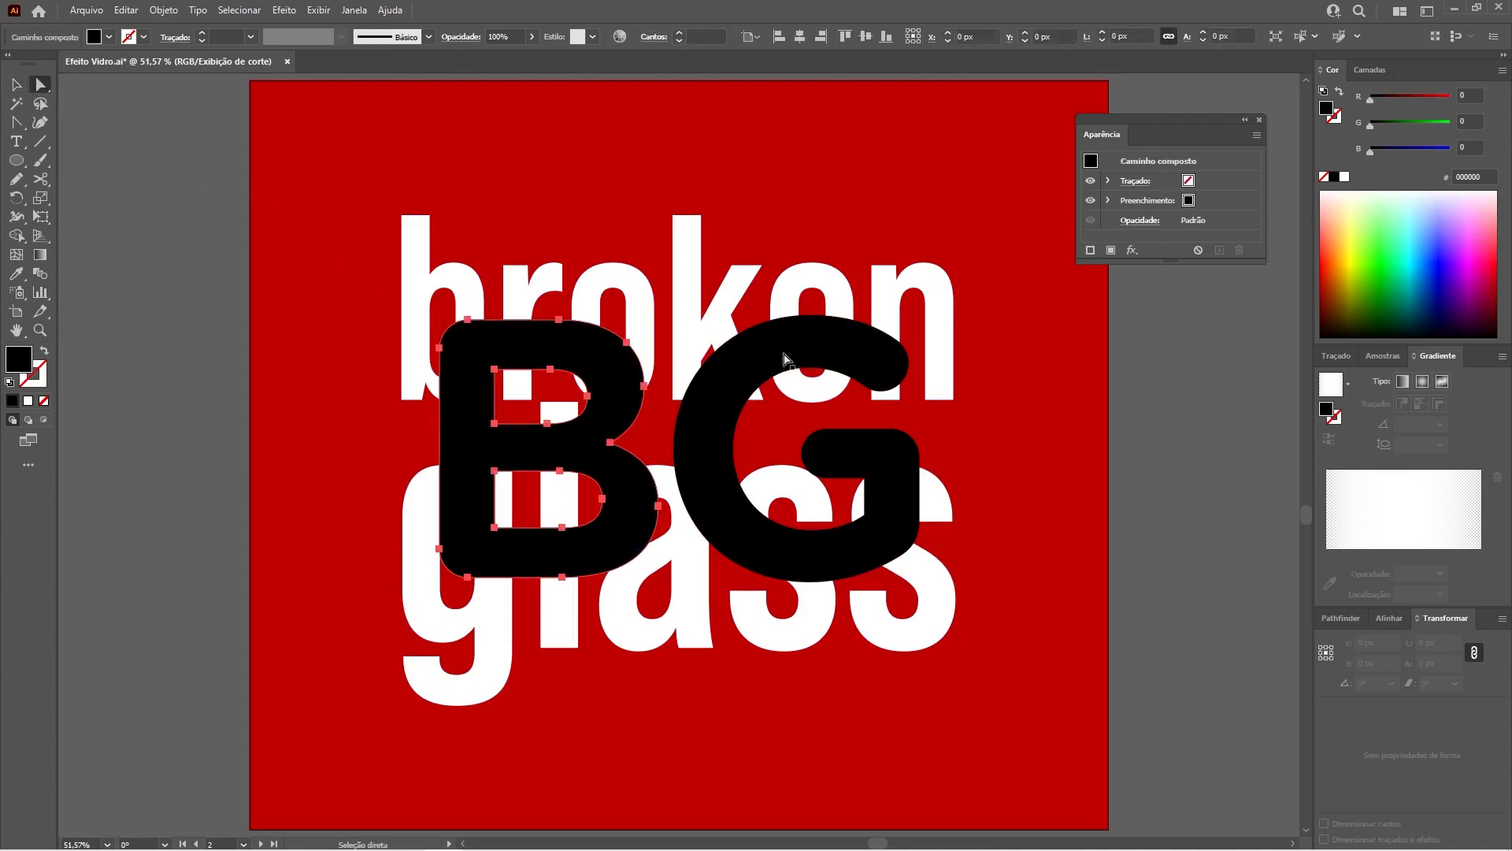
left_click(792, 346)
left_click(16, 84)
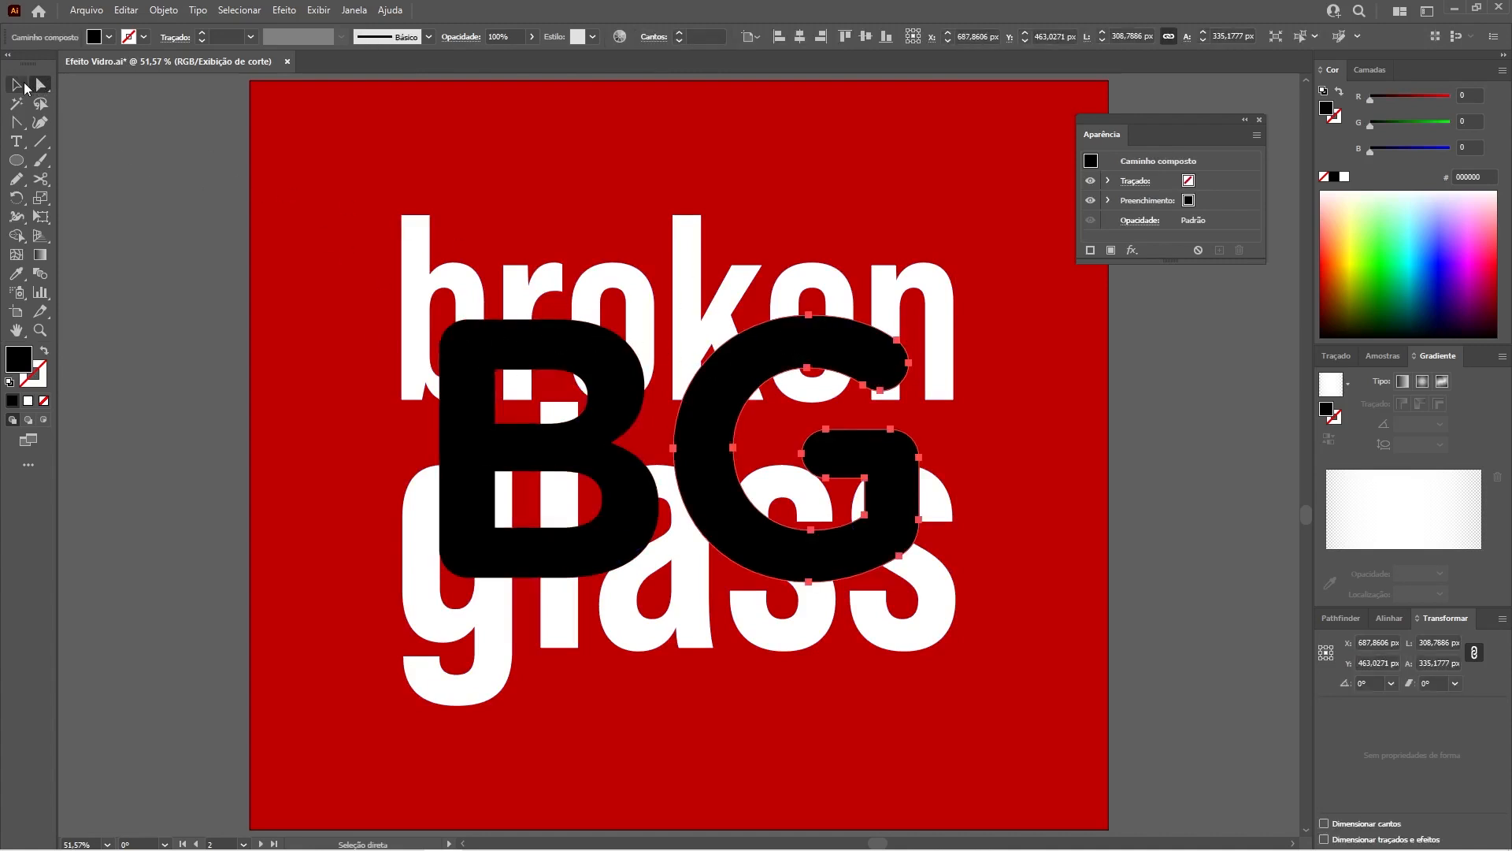
left_click(721, 270)
left_click(698, 312)
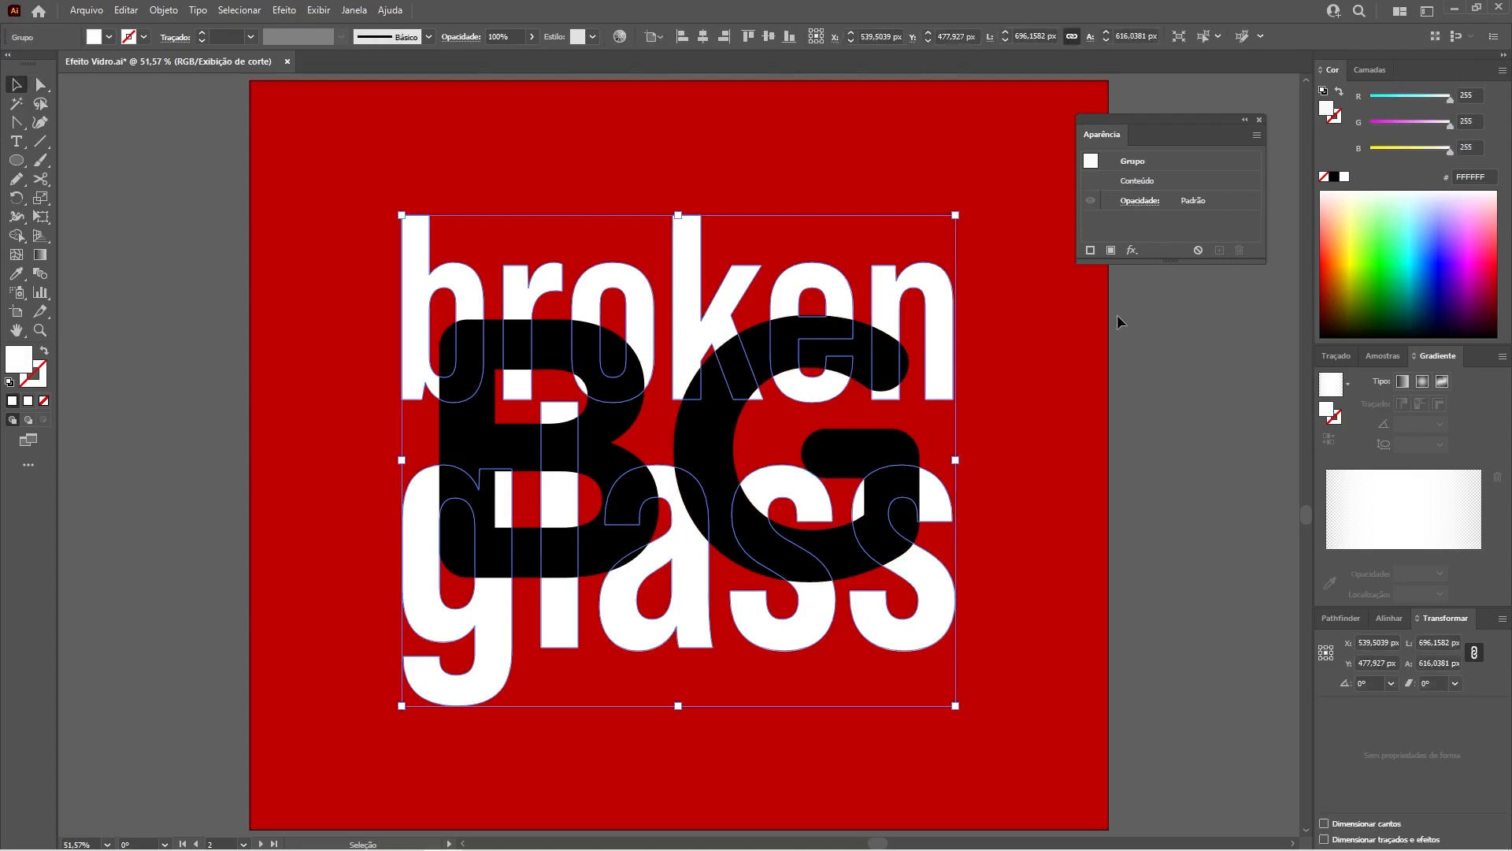
- Turn off the trim view, place a copy of the BG outlines on a new layer named Backup above Texto, and hide that layer
left_click(1369, 69)
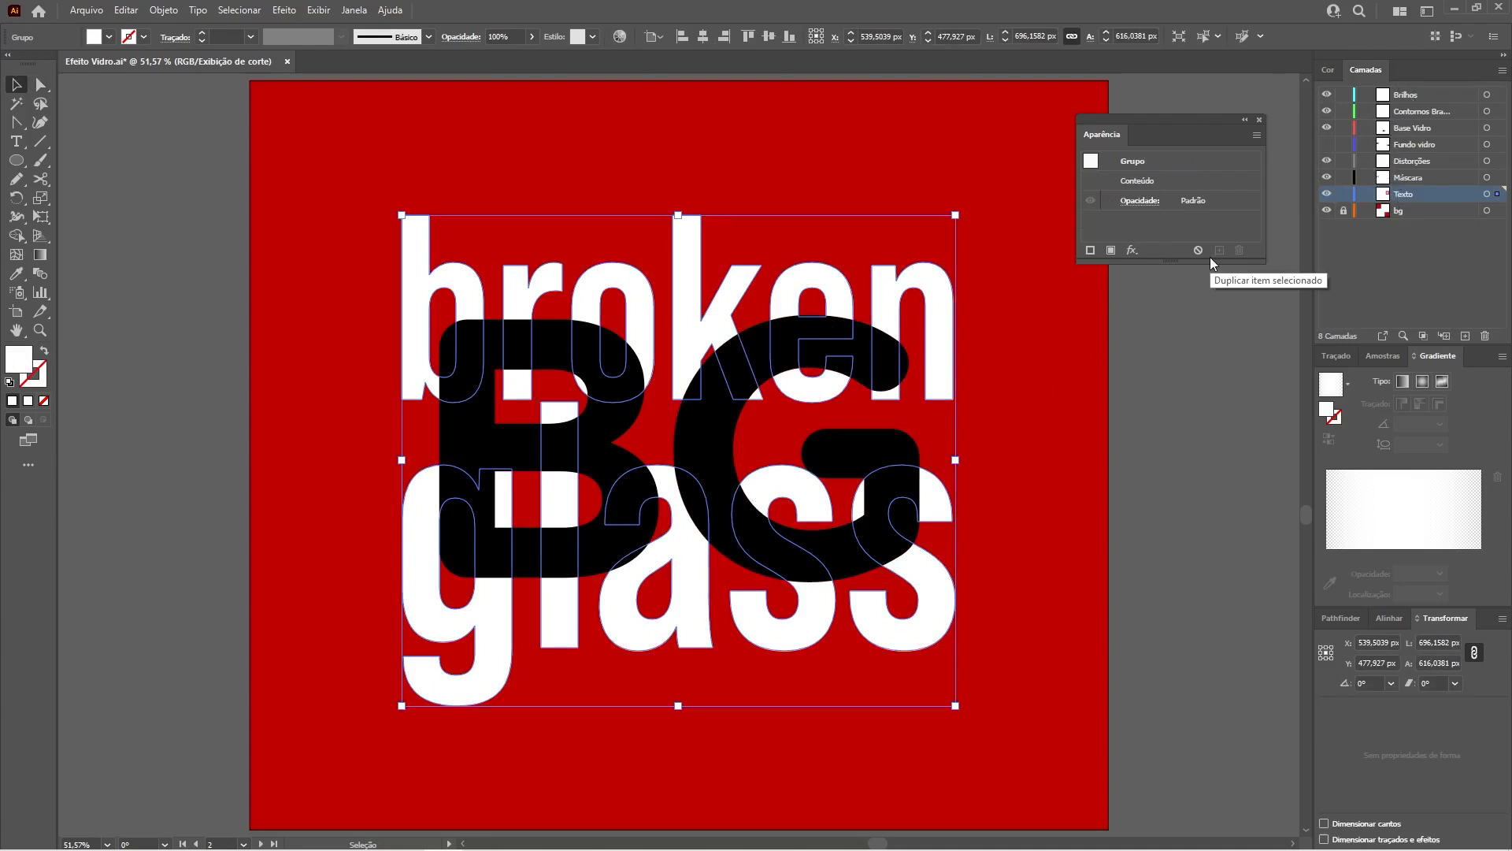
left_click(1175, 362)
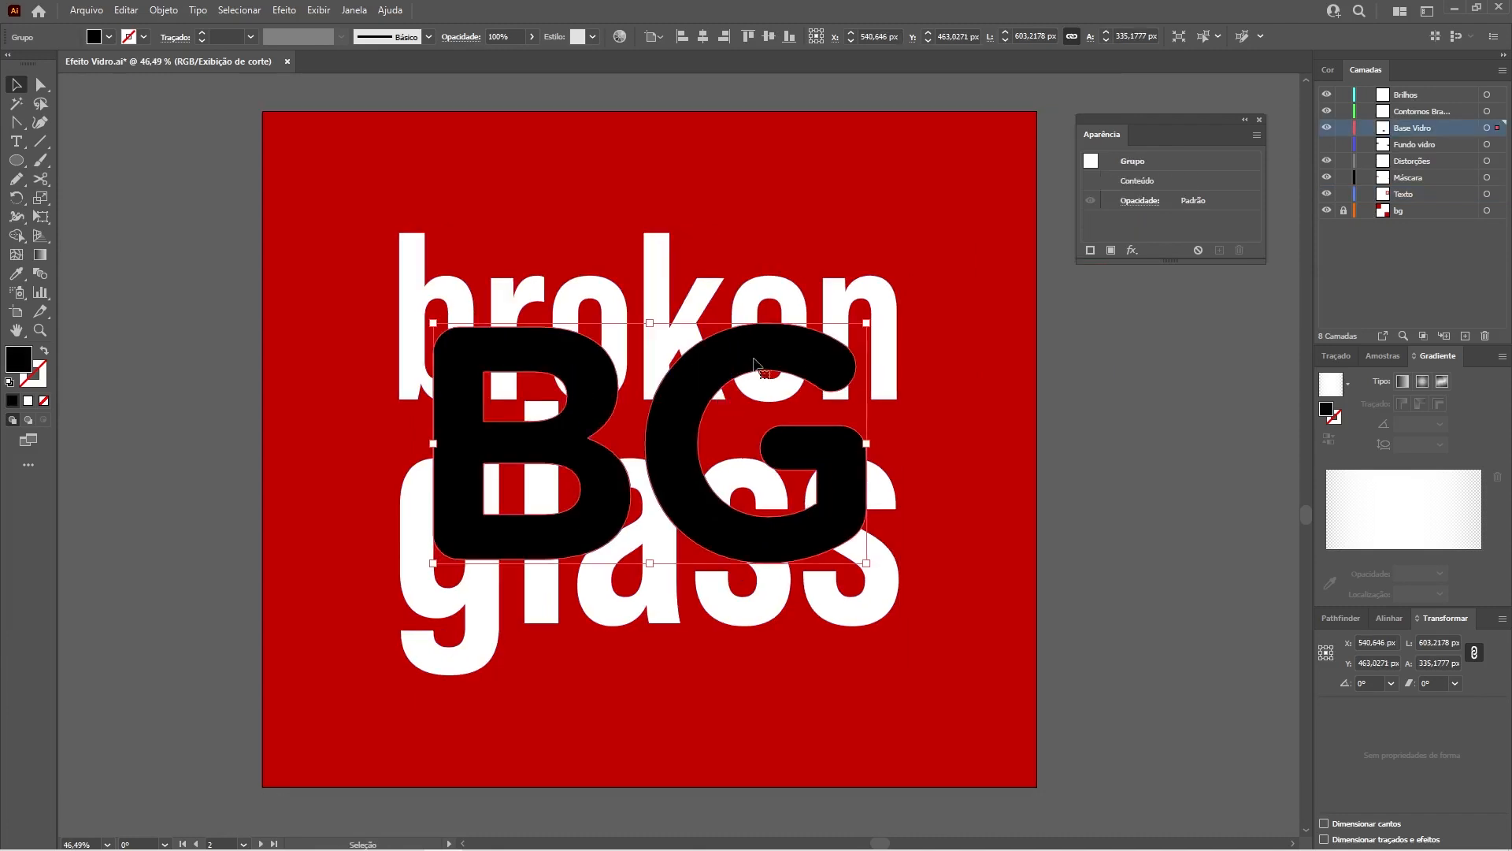
key("ctrl+;")
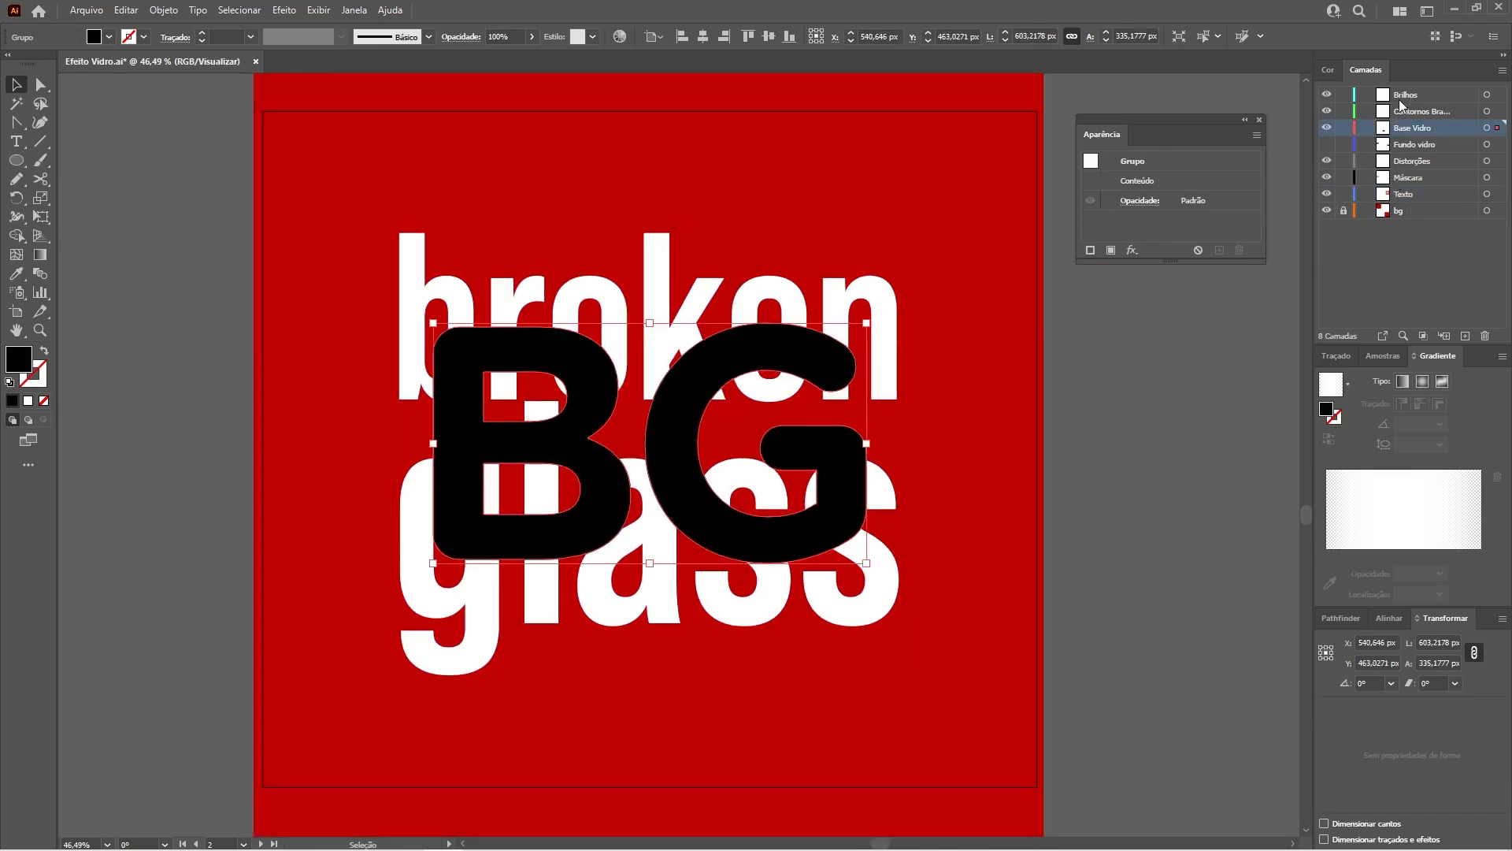
left_click(1410, 197)
left_click(1464, 337)
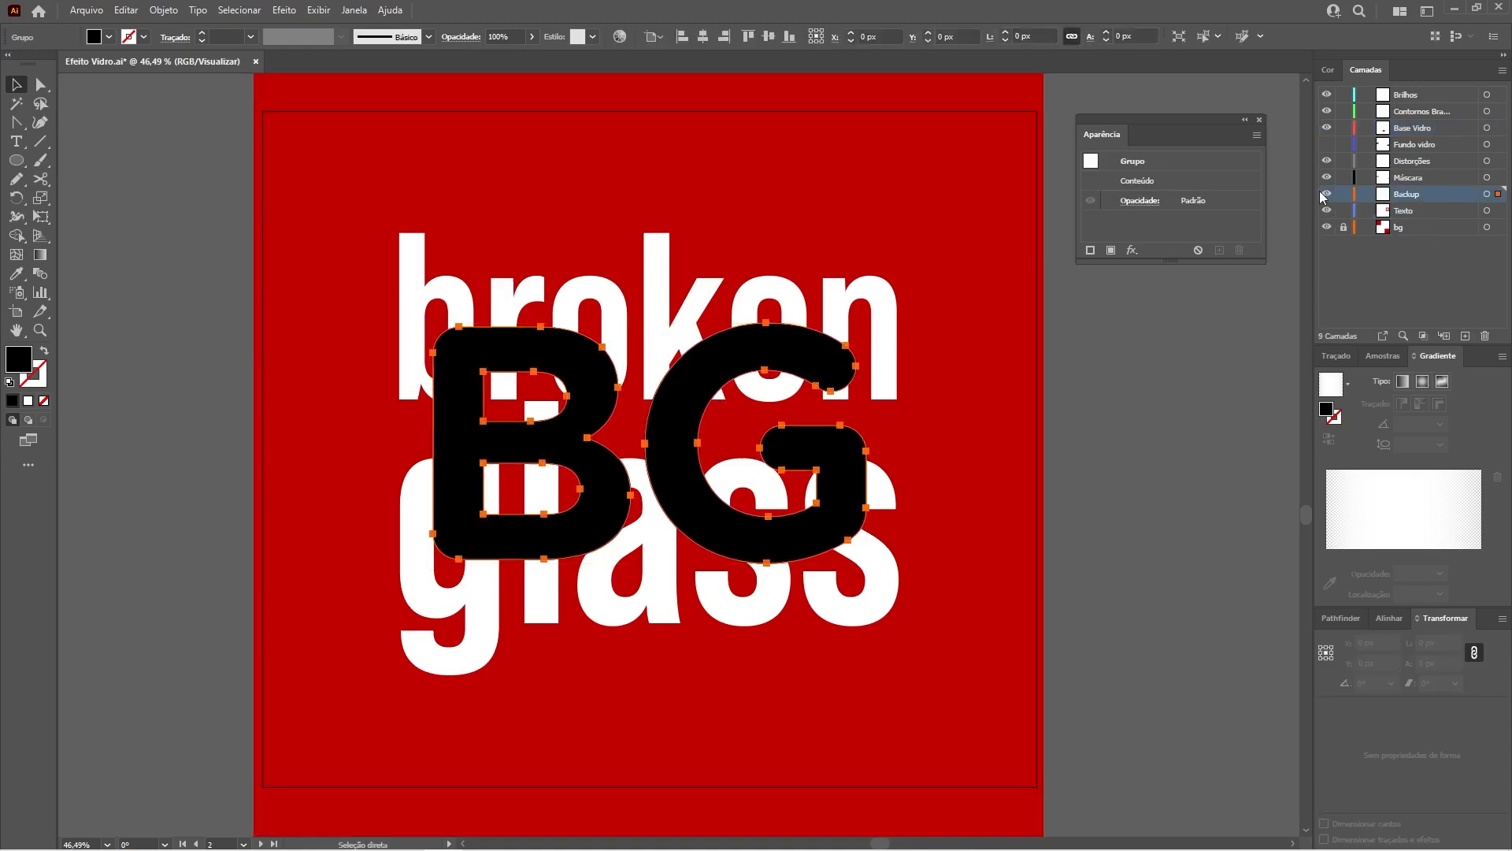
left_click(1326, 193)
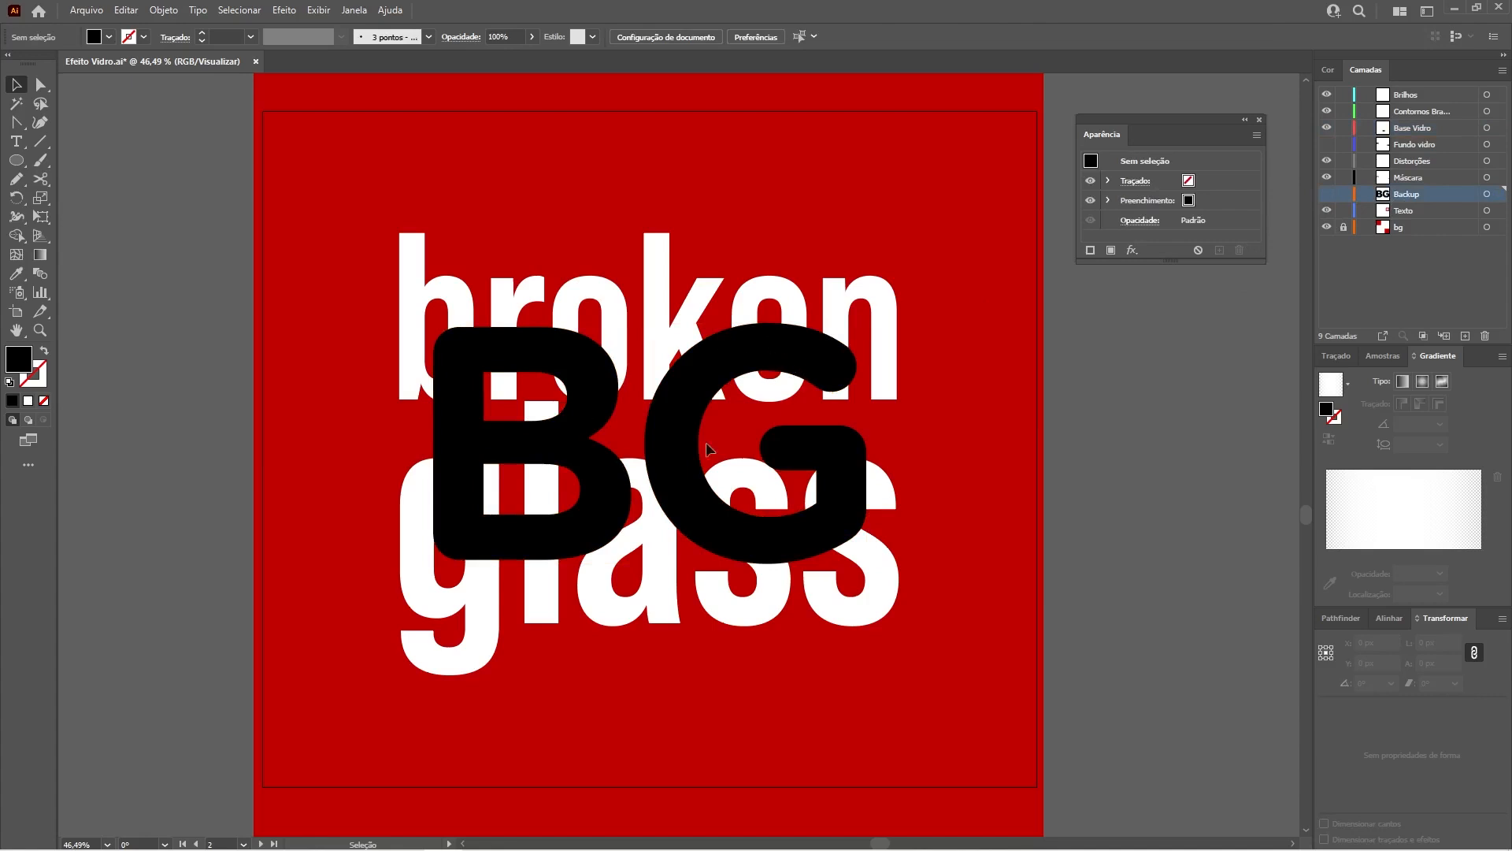
- Examine the finished glass lettering up close, including its edge highlights, glints and blurred text distortions
left_click(792, 359)
key("z")
left_click_drag(820, 359, 740, 494)
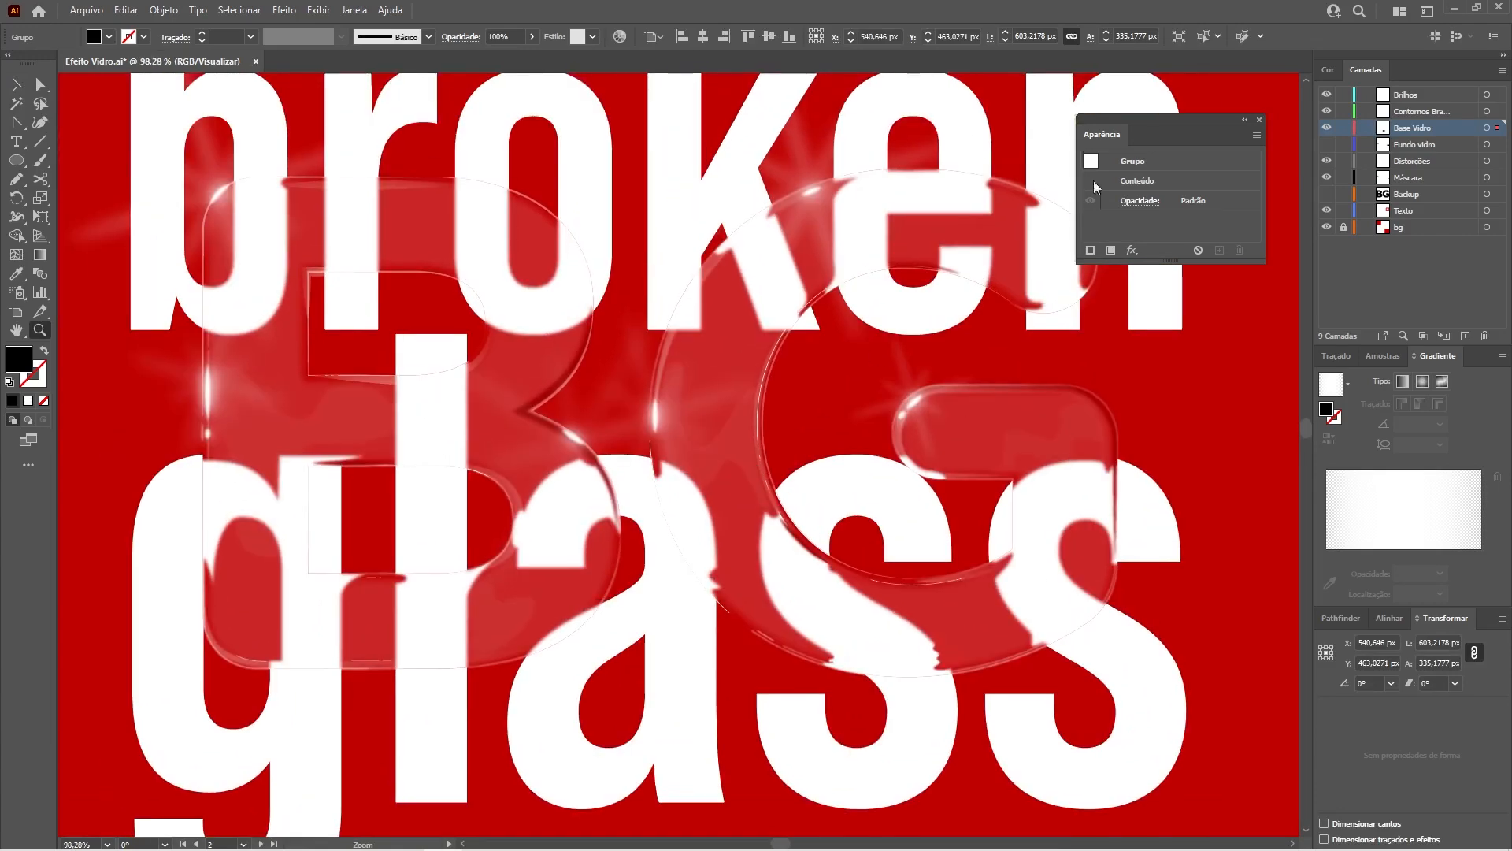
key("Tab")
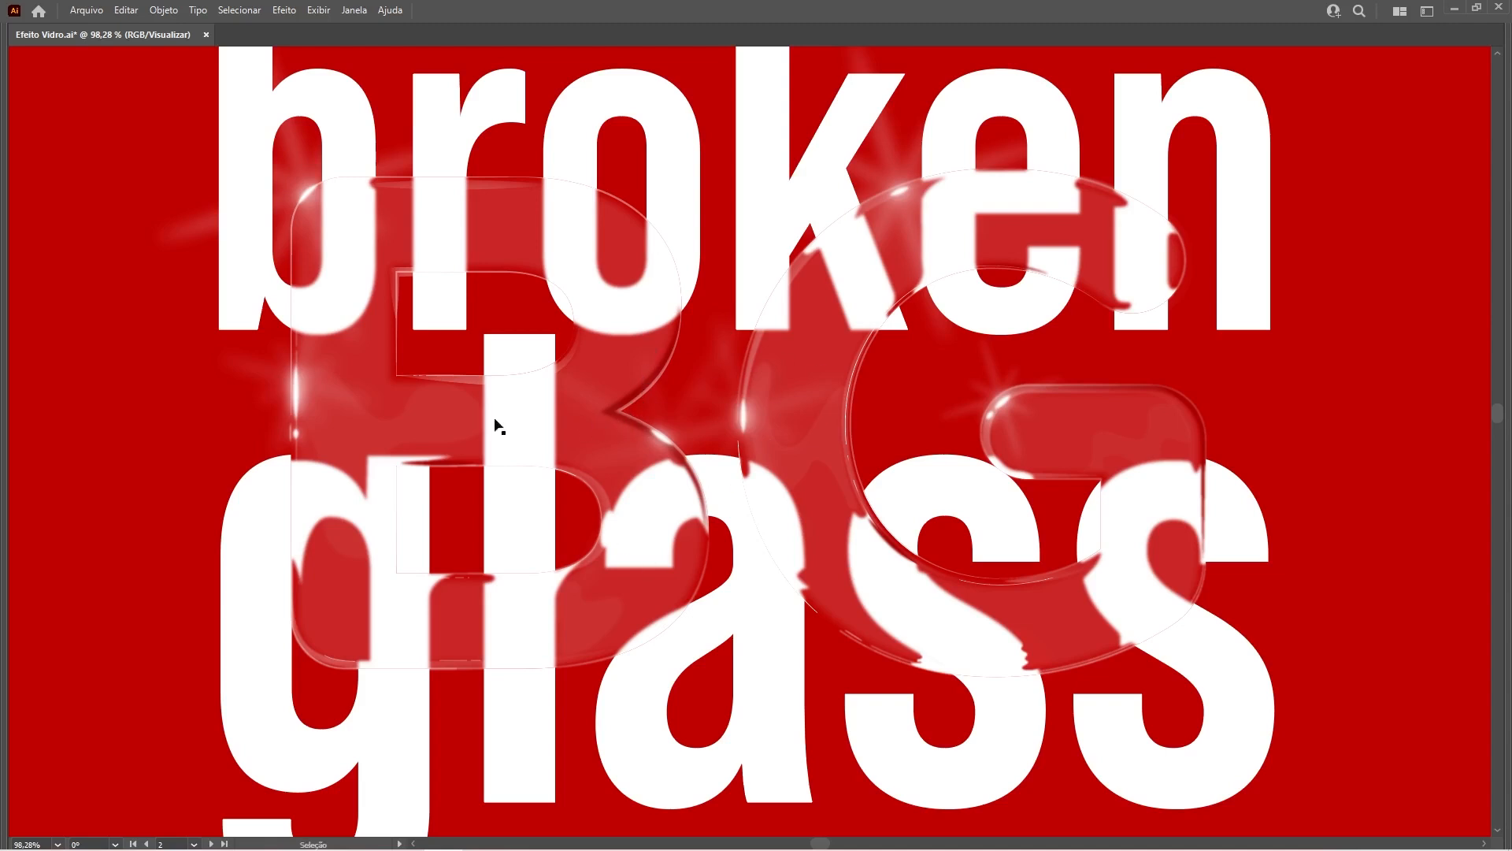
key("z")
left_click_drag(796, 442, 807, 445)
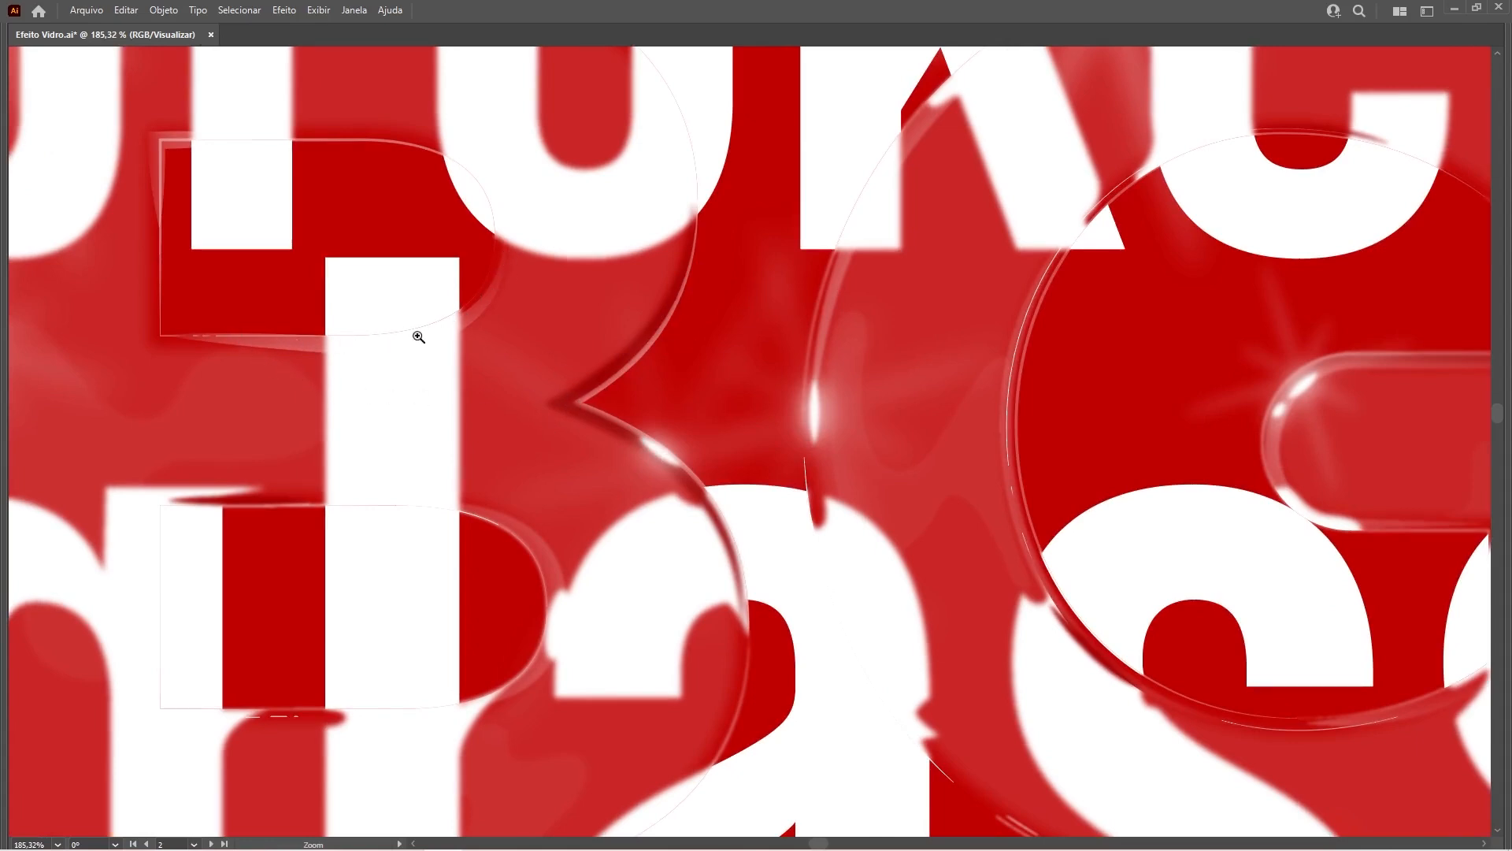
key("space")
left_click_drag(906, 345, 696, 368)
left_click_drag(777, 440, 990, 506)
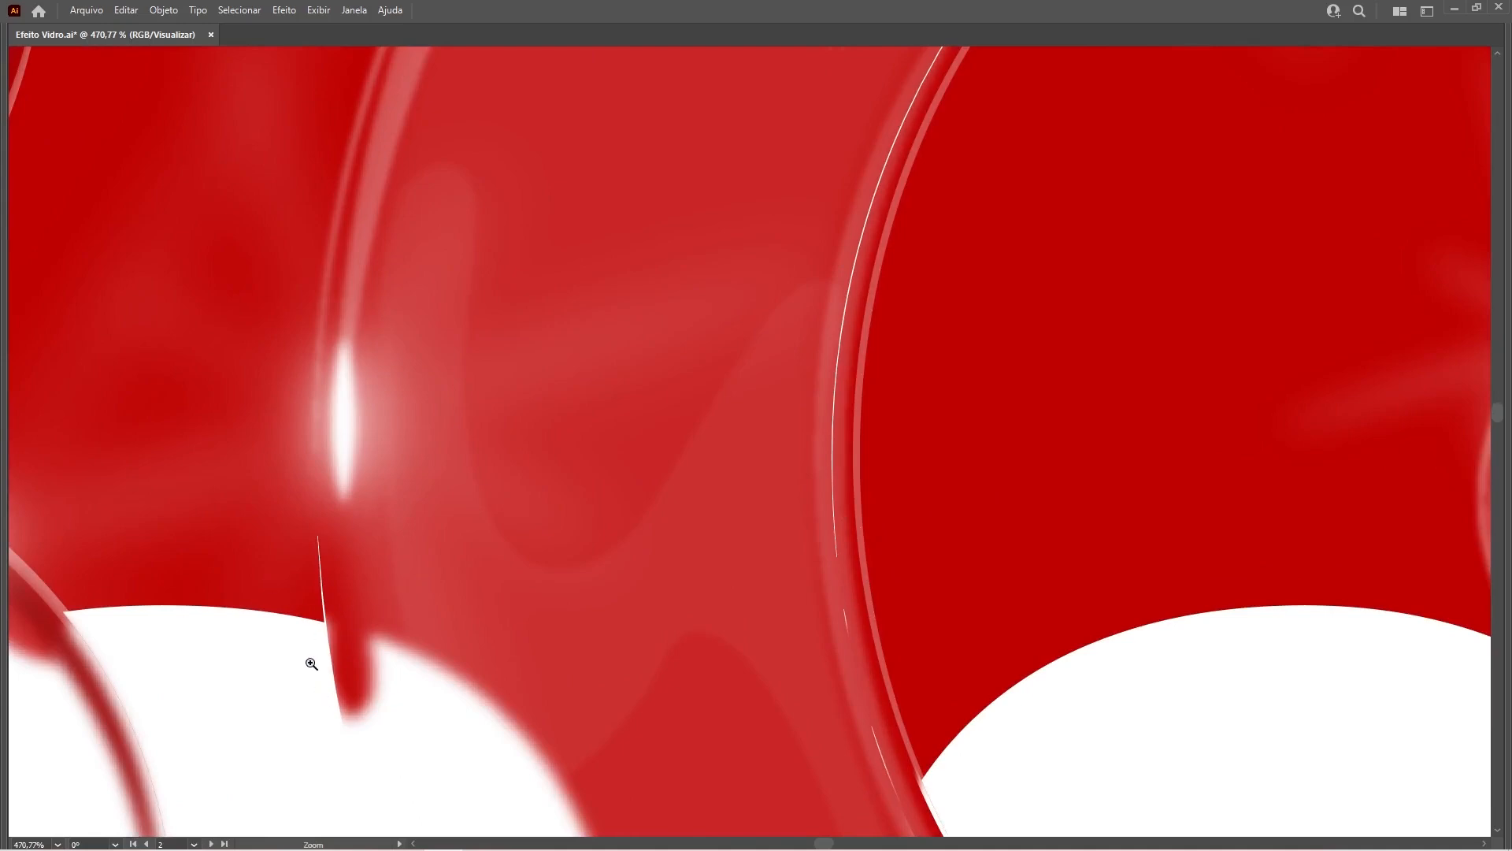
left_click_drag(768, 373, 378, 275)
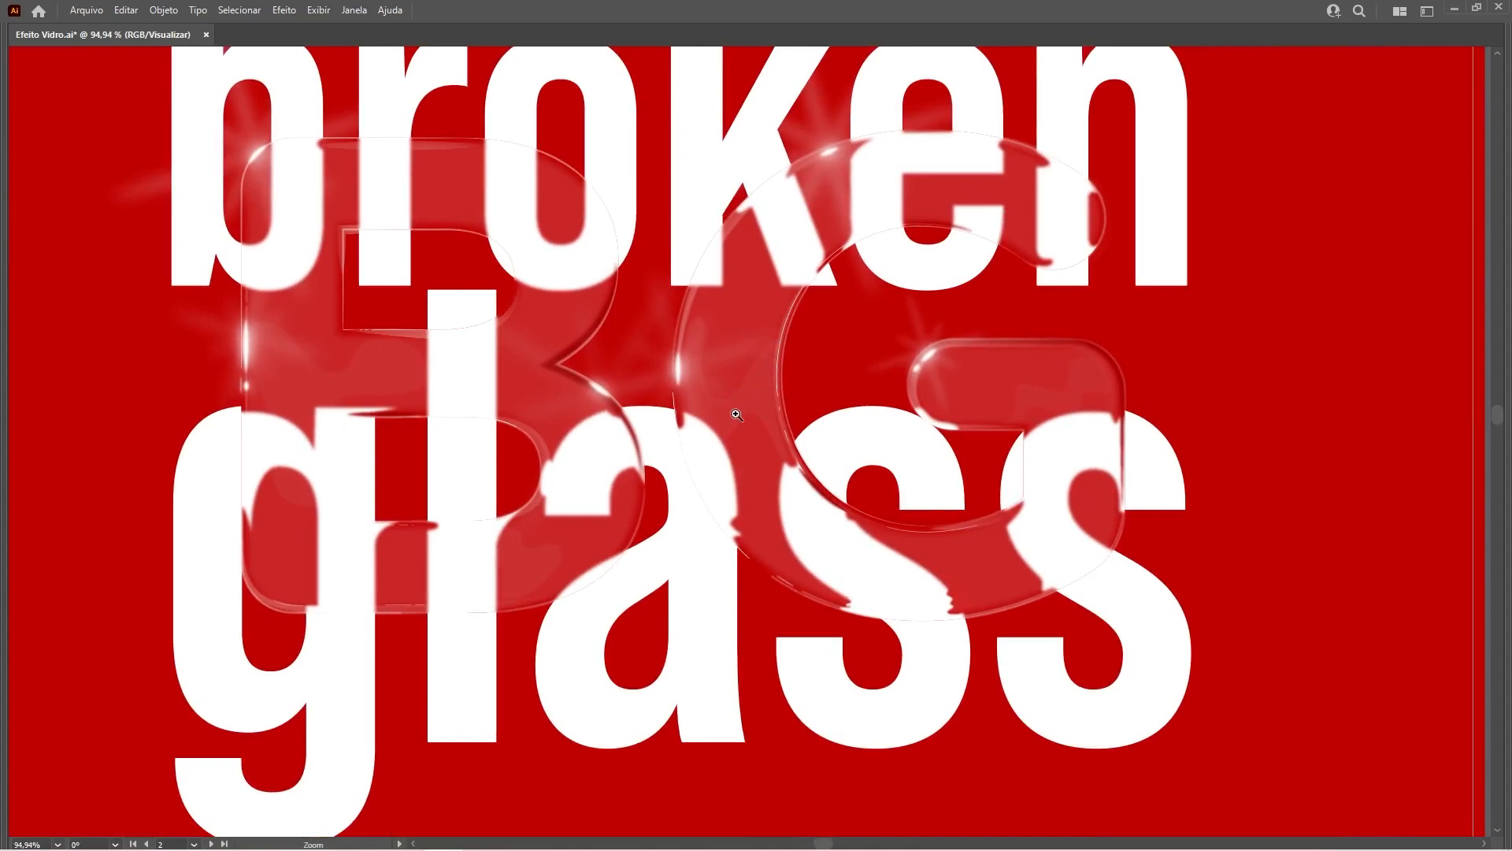
- Inspect the G's path in the finished glass effect and how it distorts the text behind it
key("a")
left_click(749, 312)
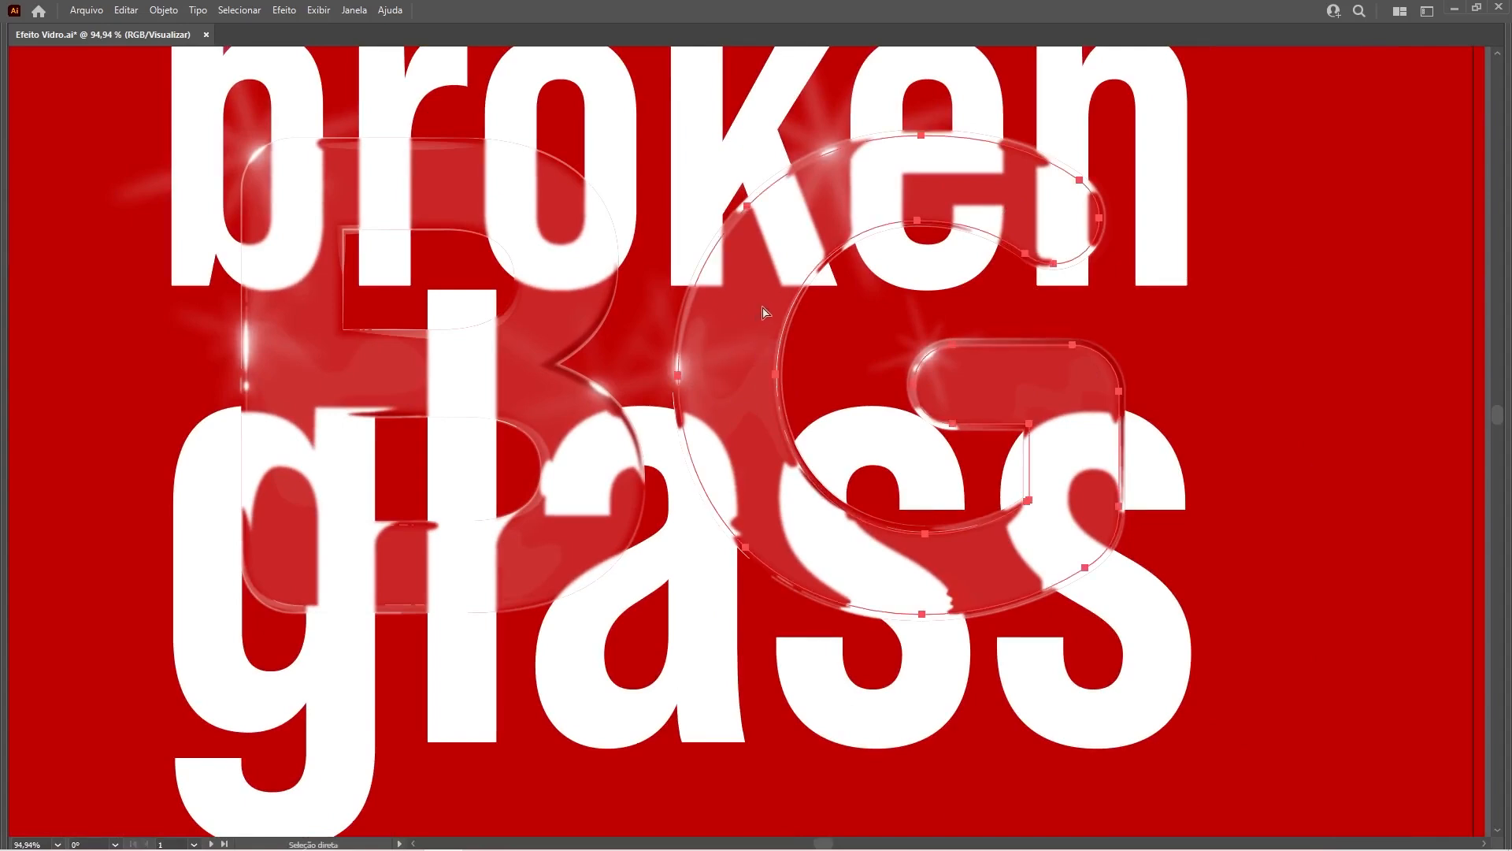
left_click(1239, 277)
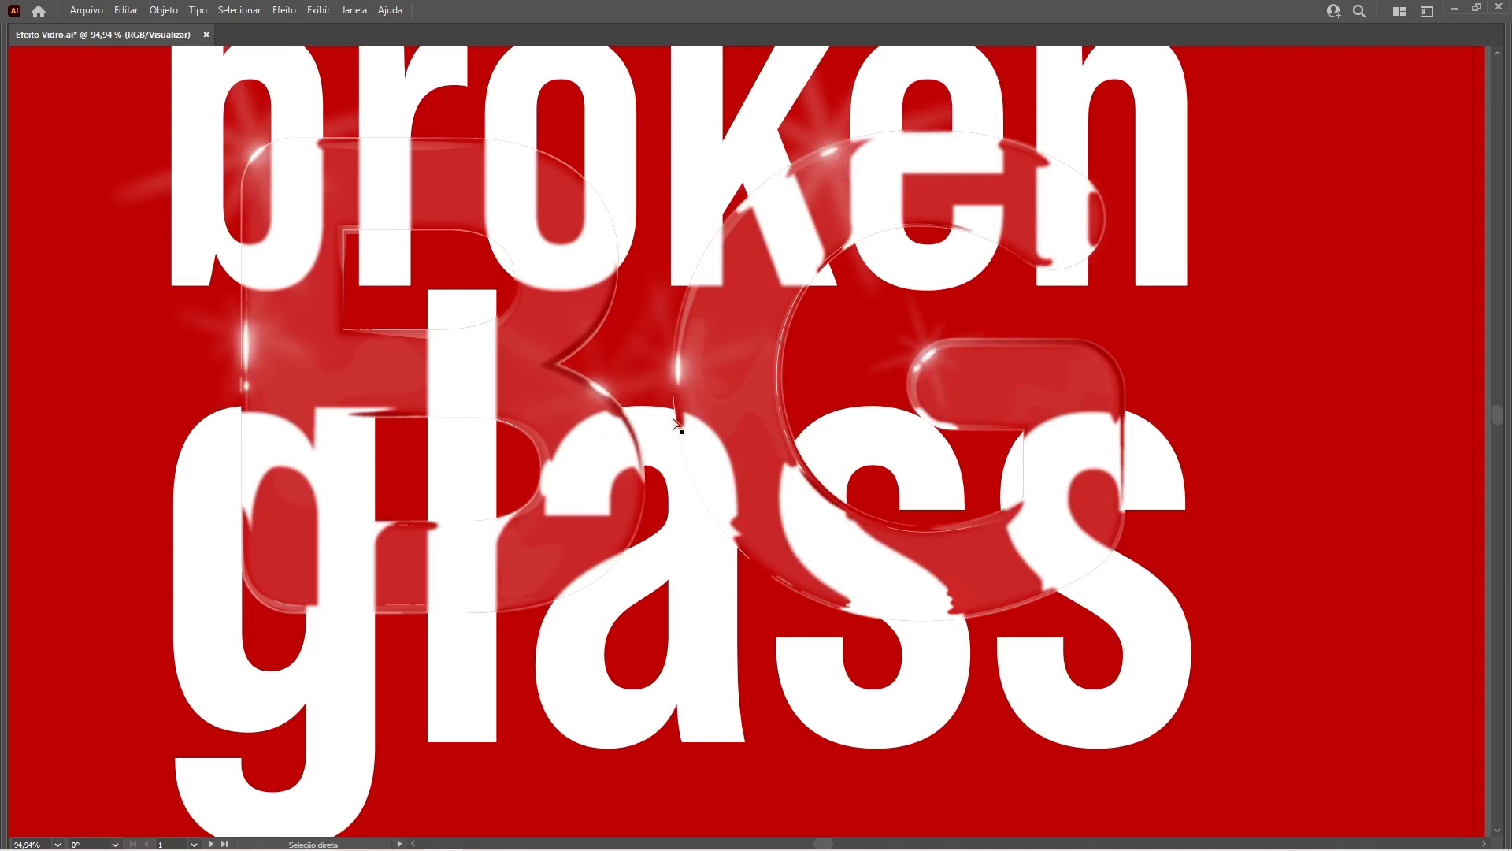
left_click(916, 335)
key("z")
left_click_drag(918, 540, 1036, 574)
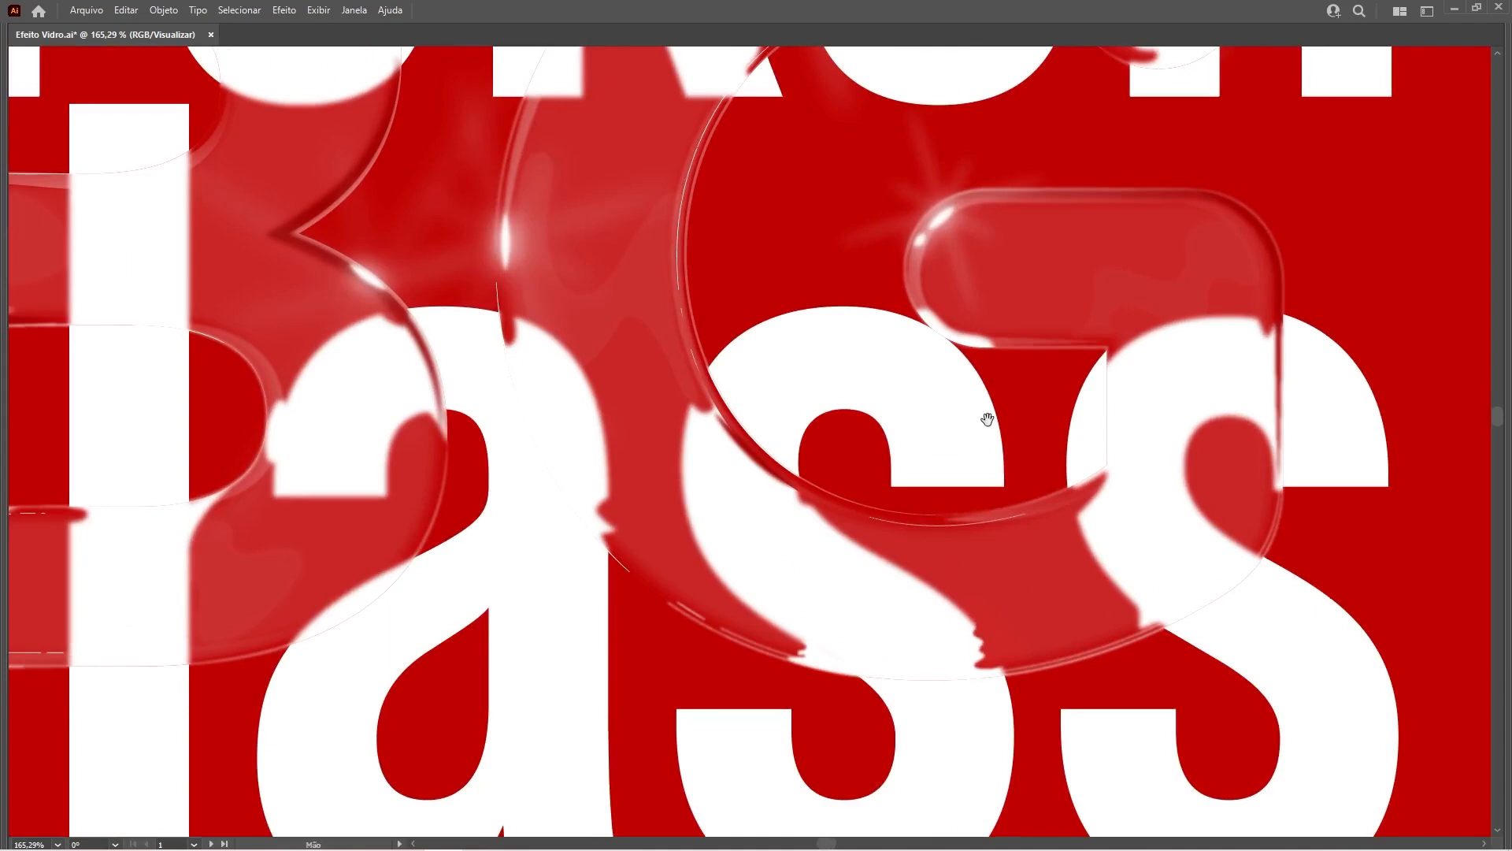
scroll(987, 419, "up", 3)
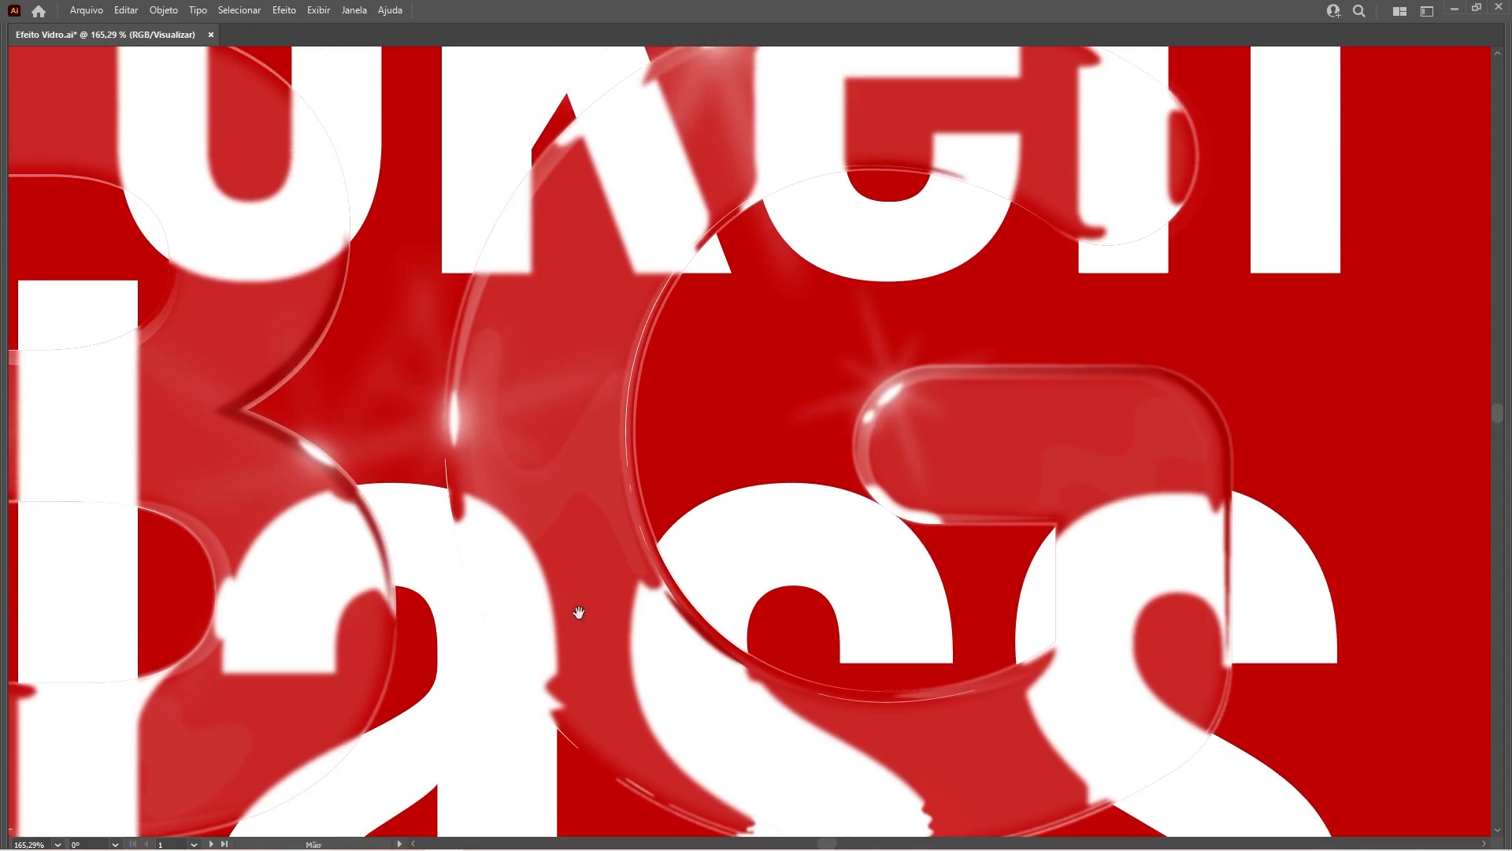
scroll(583, 612, "down", 3)
left_click_drag(787, 507, 844, 552)
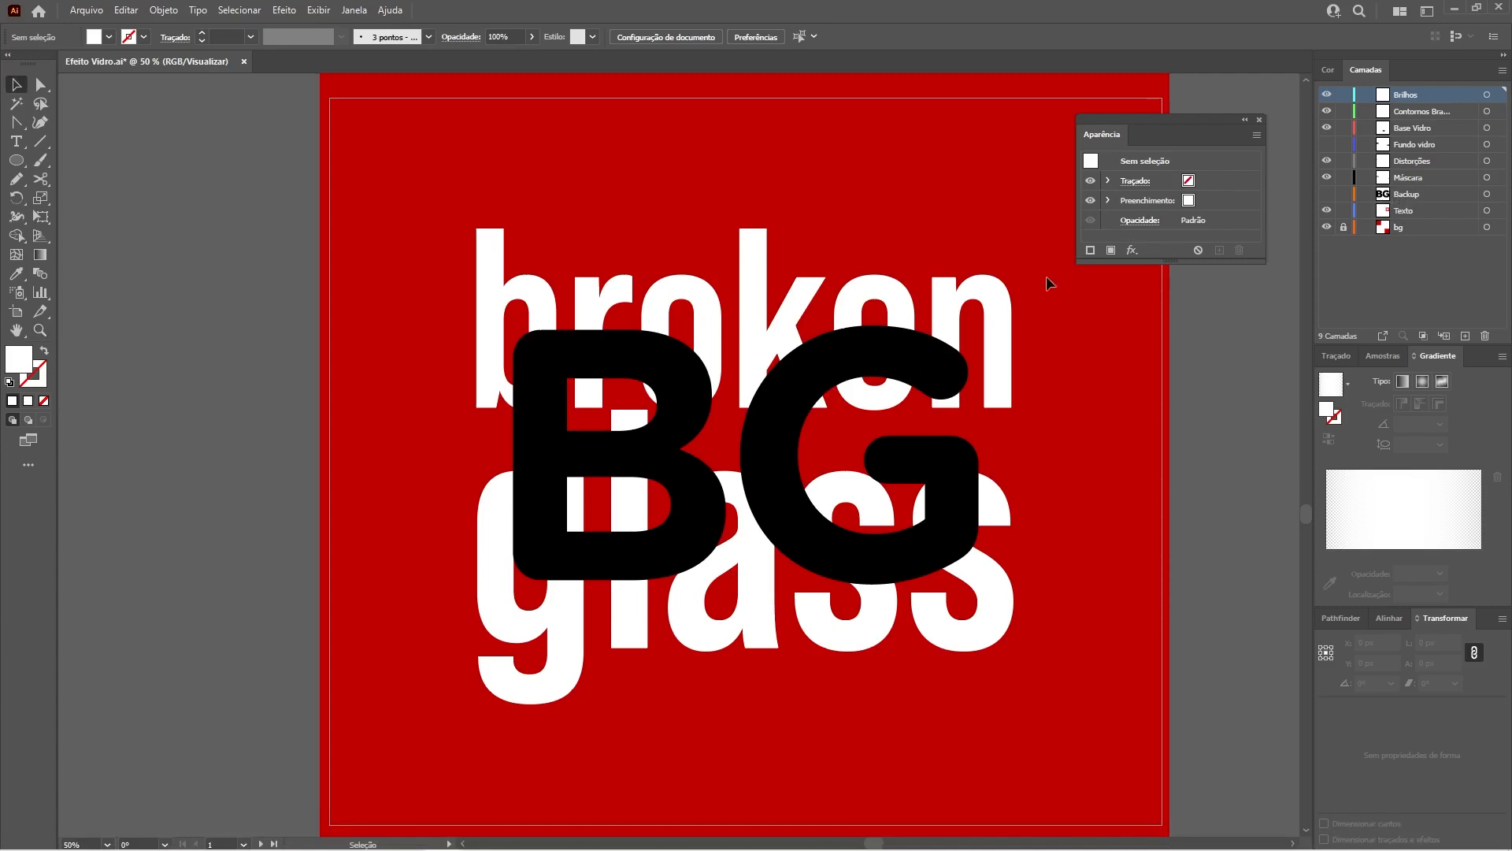
- Fill the BG letters on the Base Vidro layer with white and set their opacity to 15%
left_click(769, 404)
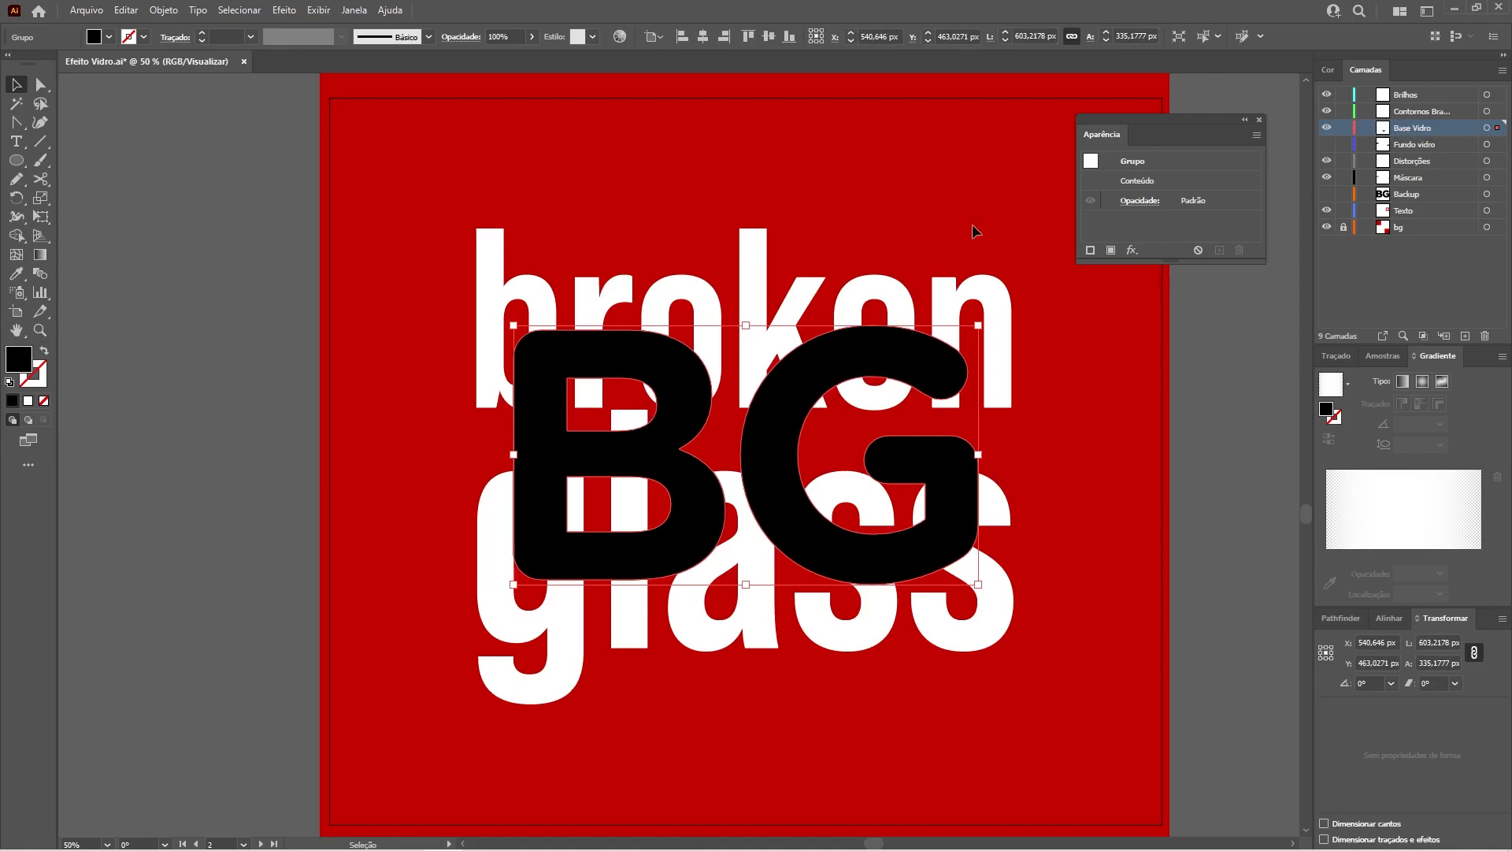
left_click(1331, 73)
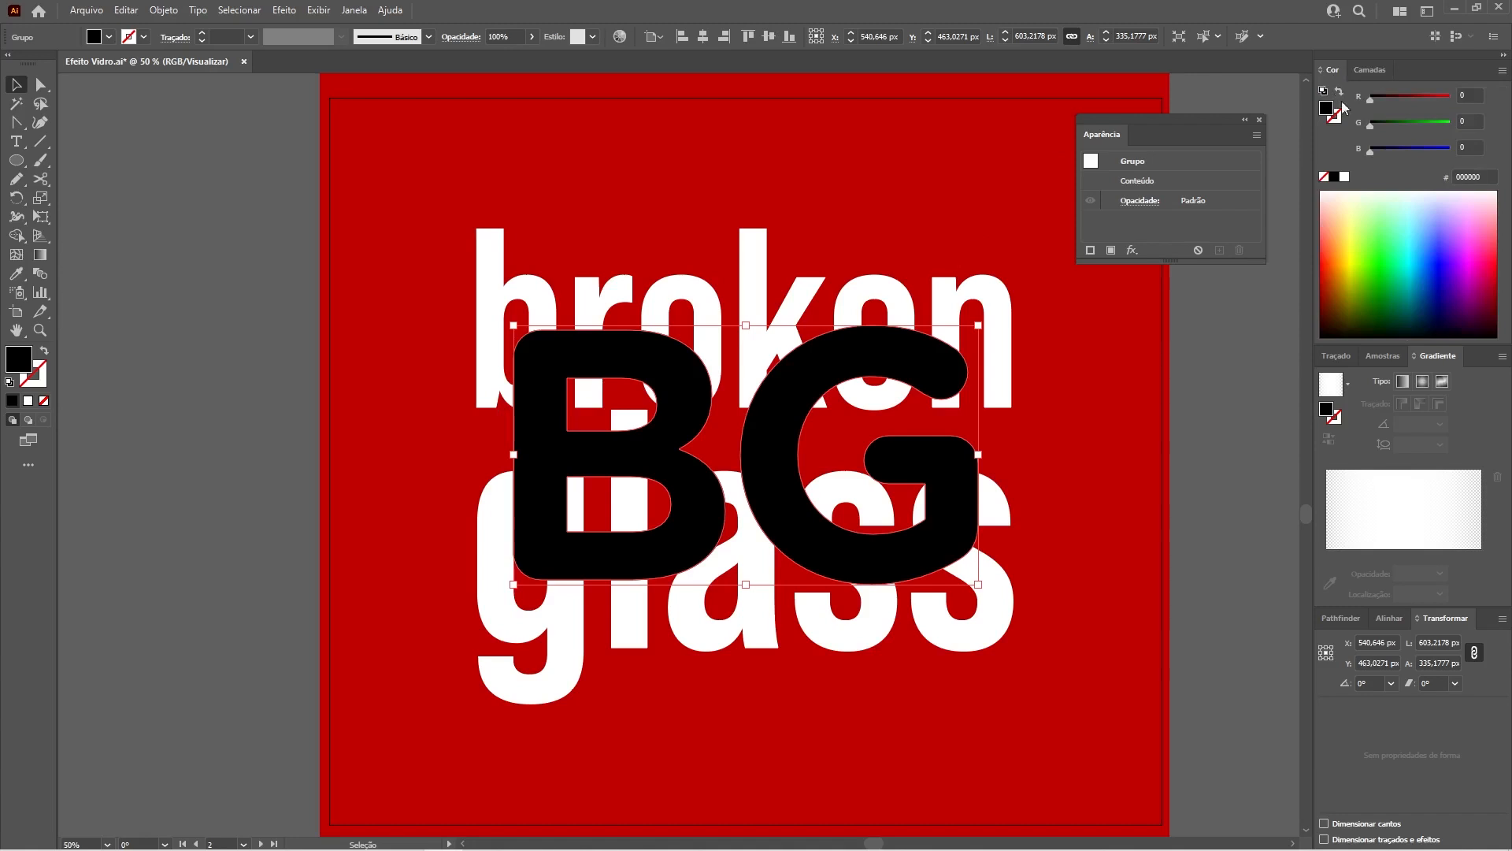
left_click(1344, 177)
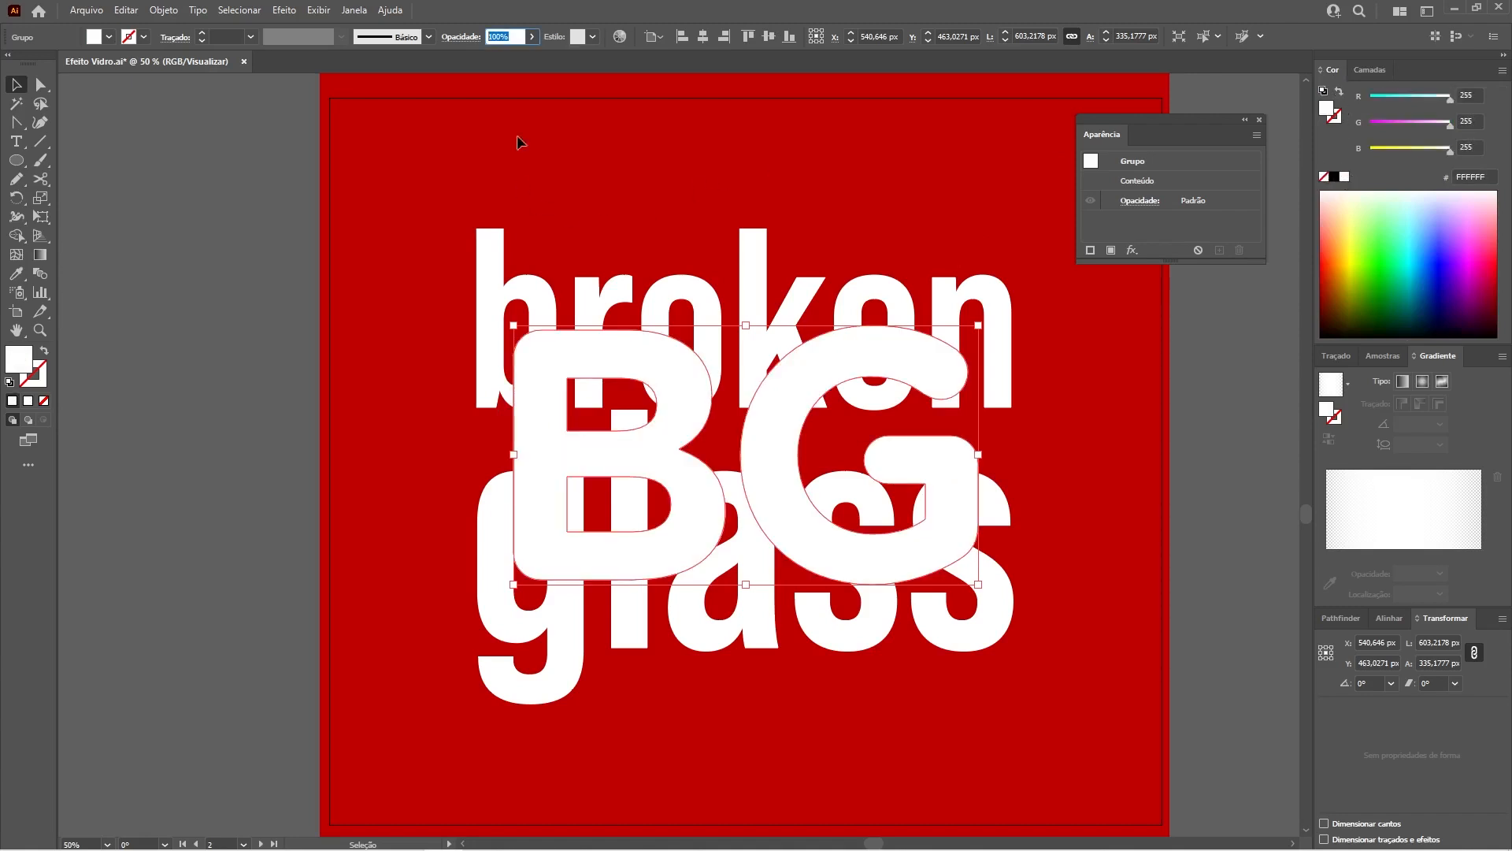
type("15")
key("Return")
left_click(219, 347)
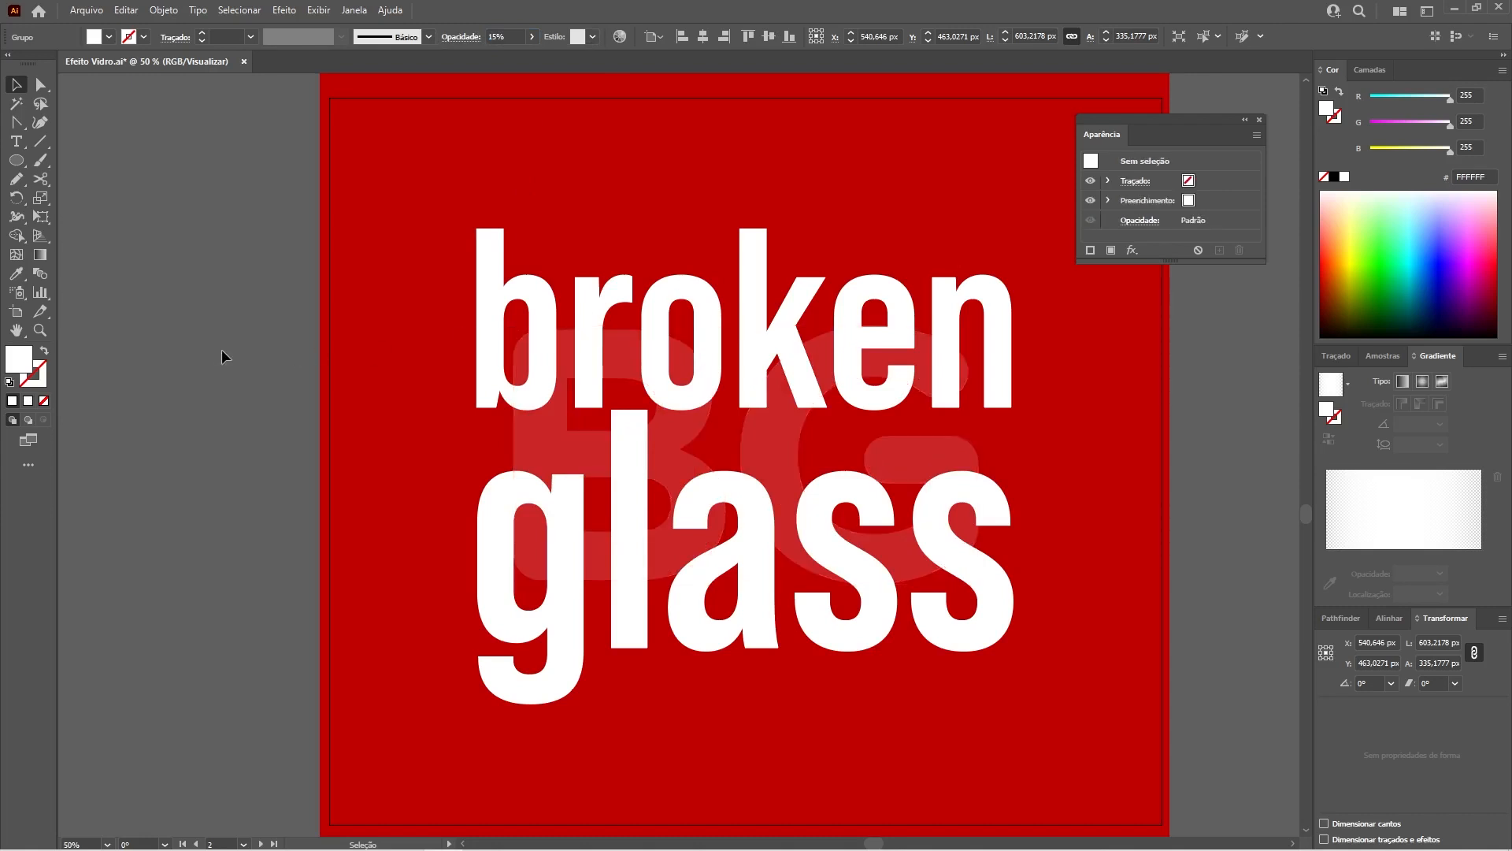
- Copy the translucent BG letters and paste them in front on the Contornos Brancos layer, floating and widening the layer list
left_click(682, 359)
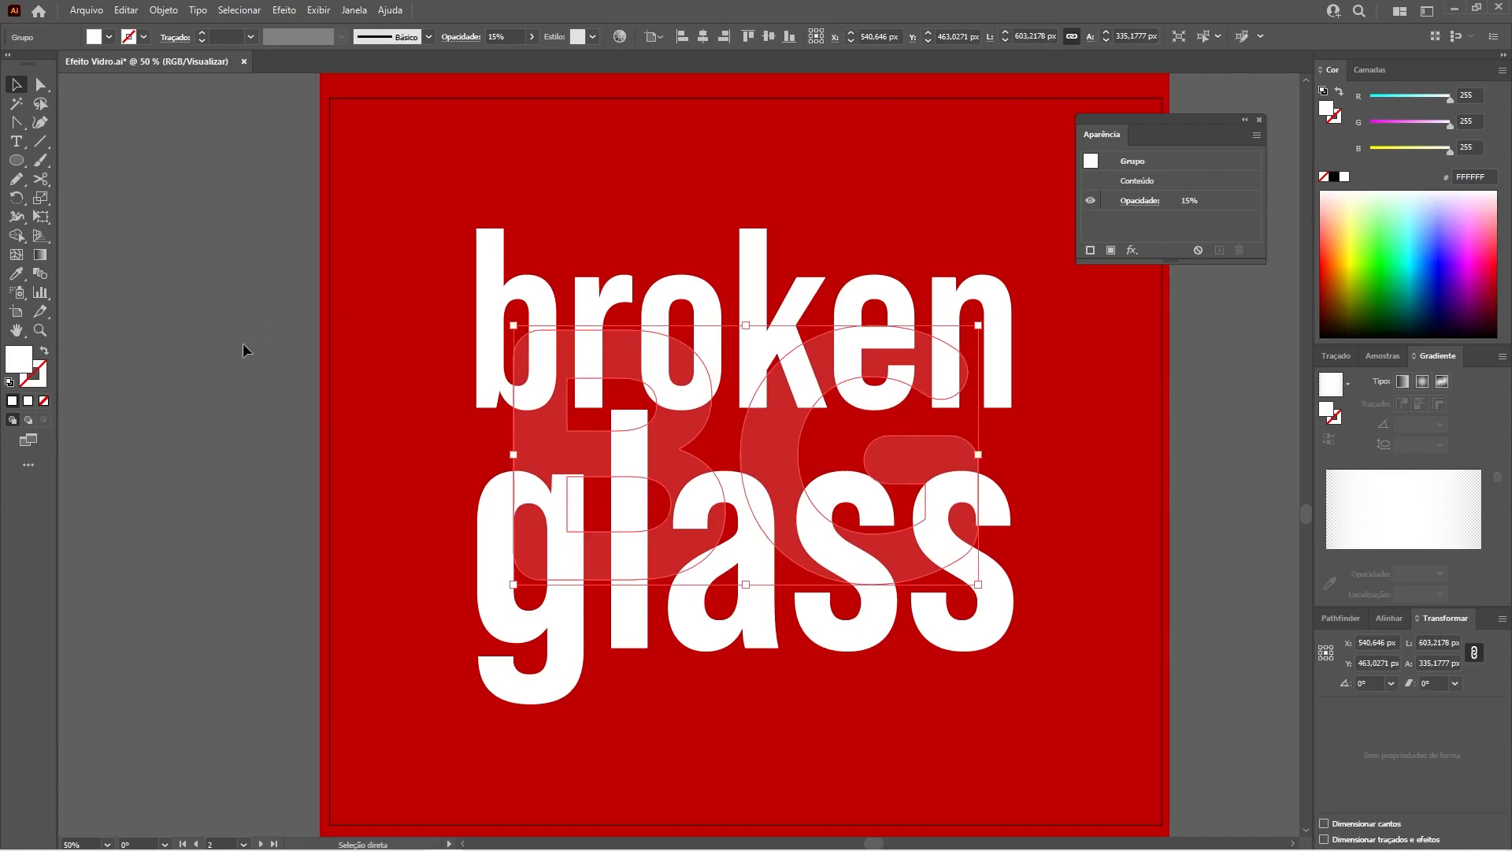
left_click(192, 320)
key("F7")
left_click_drag(194, 315, 186, 353)
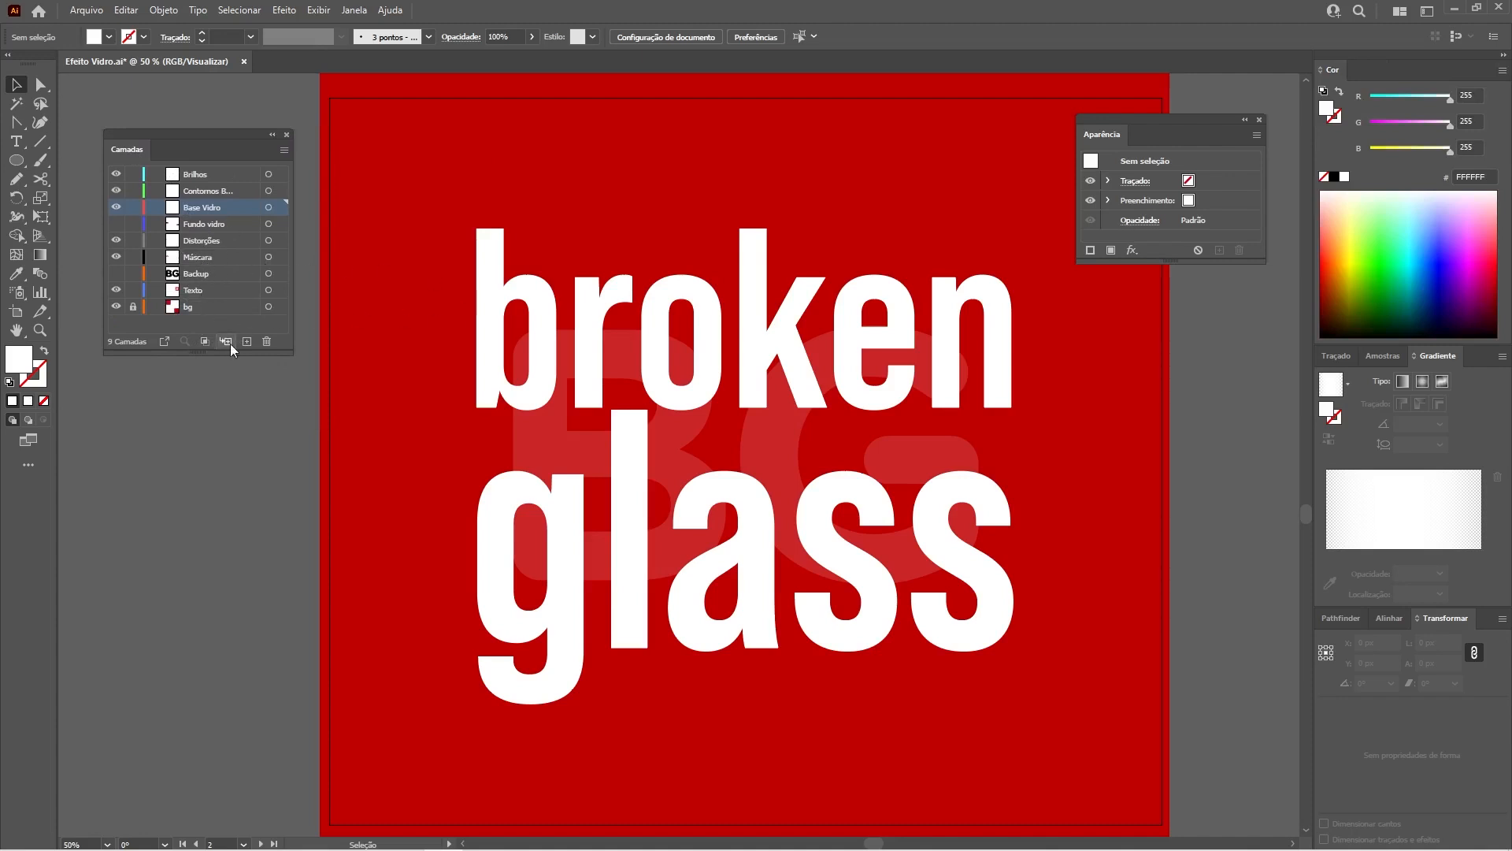
left_click_drag(293, 253, 309, 253)
left_click(189, 192)
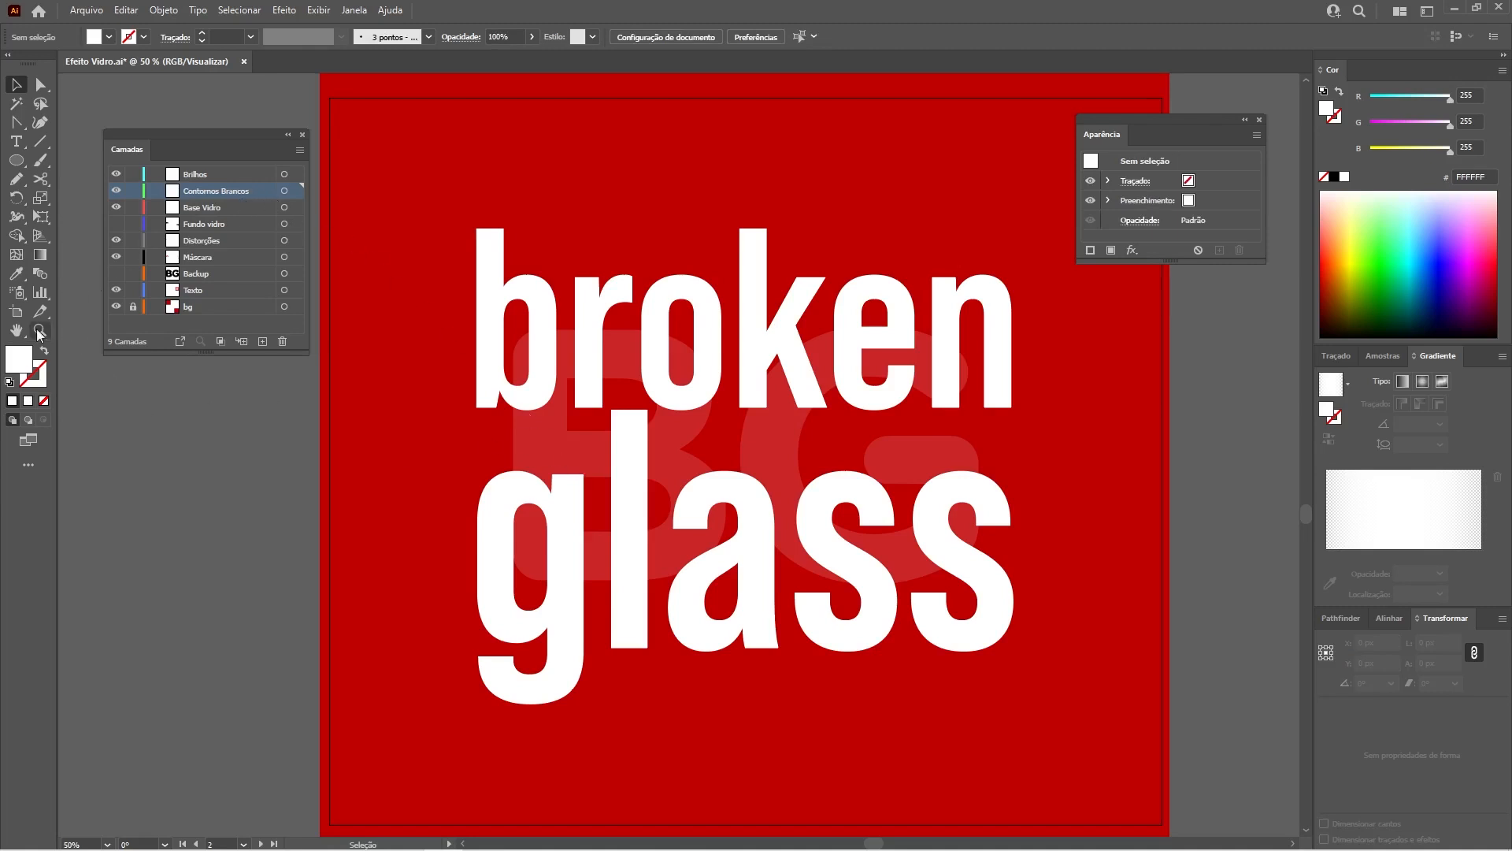
key("ctrl+f")
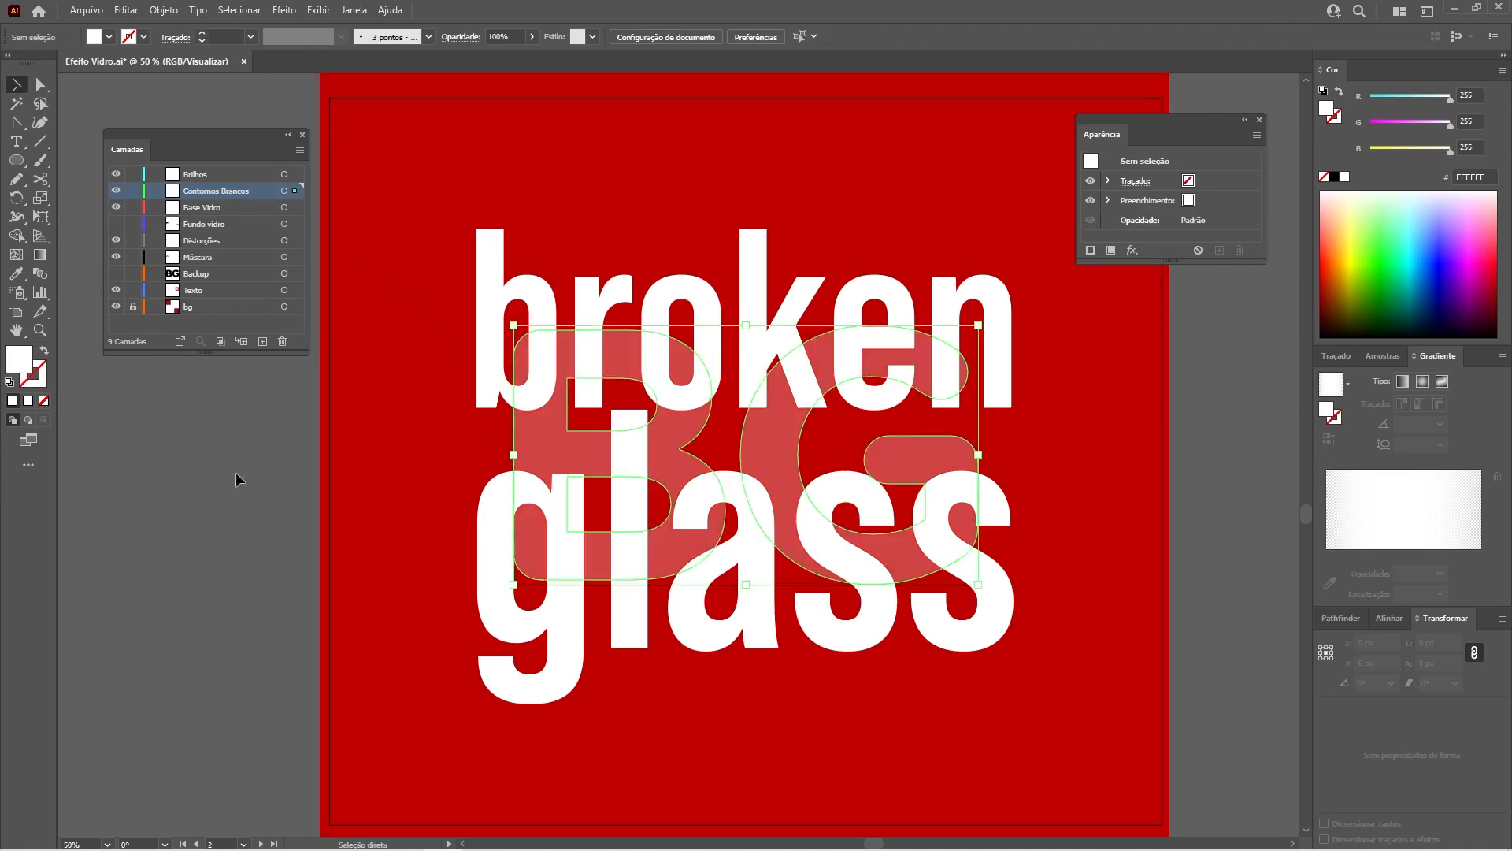
- Turn the BG copy into white outlines without fill and set its opacity to 100%
left_click(44, 354)
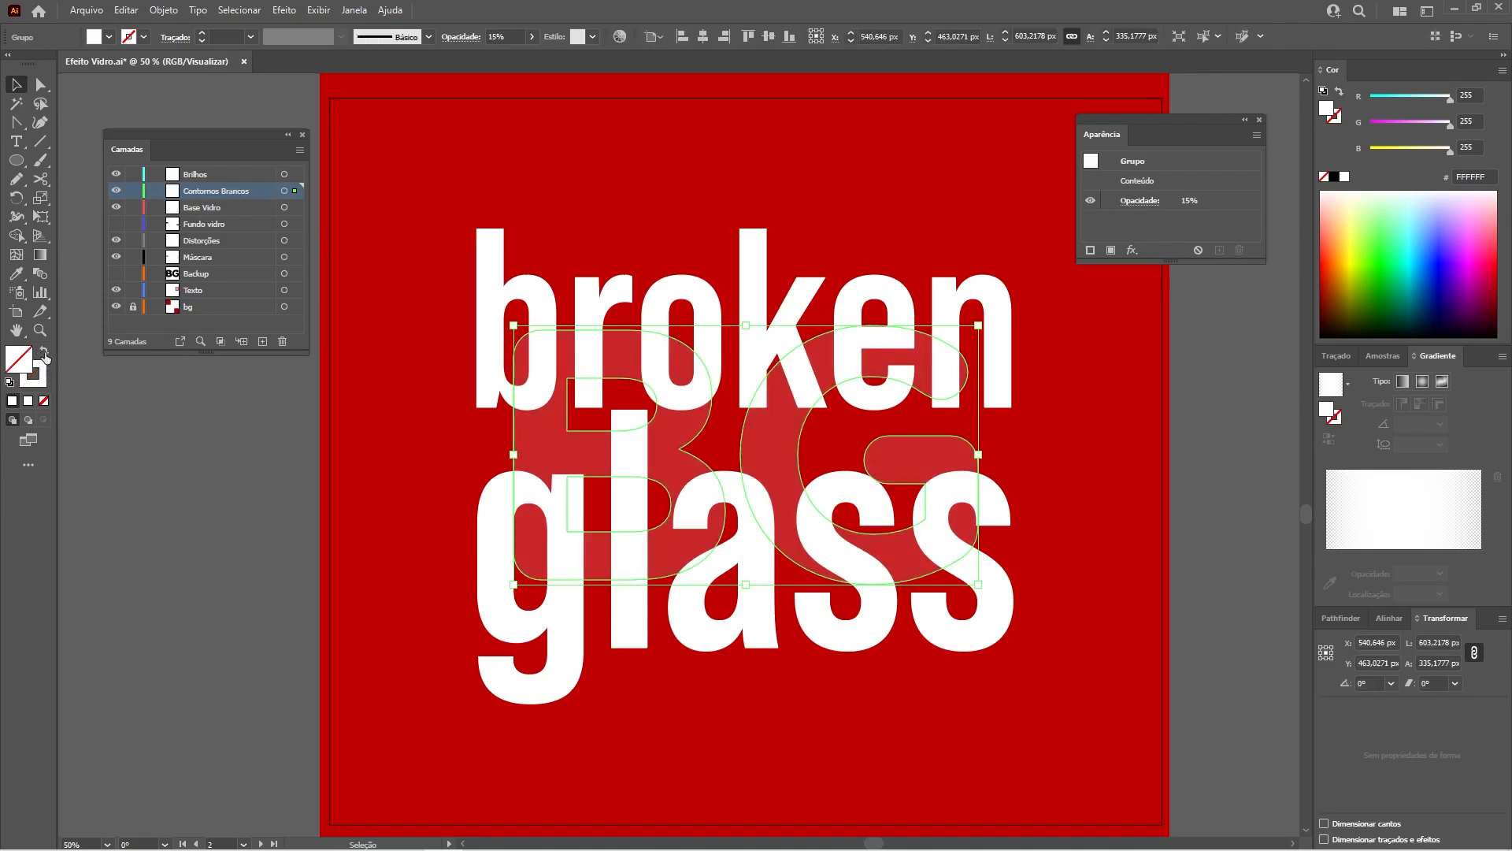
left_click(249, 427)
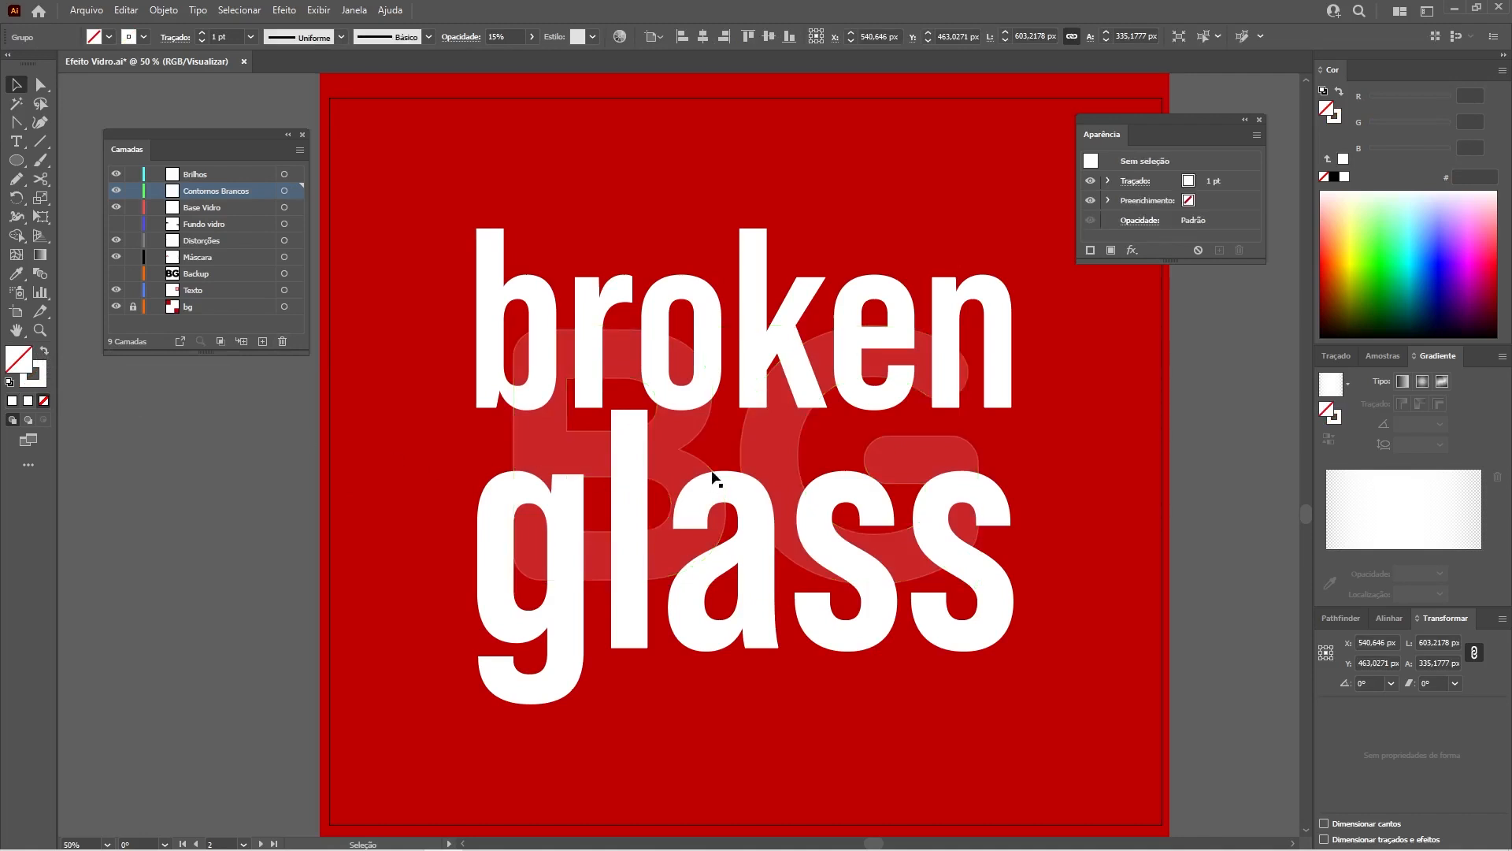
left_click(706, 423)
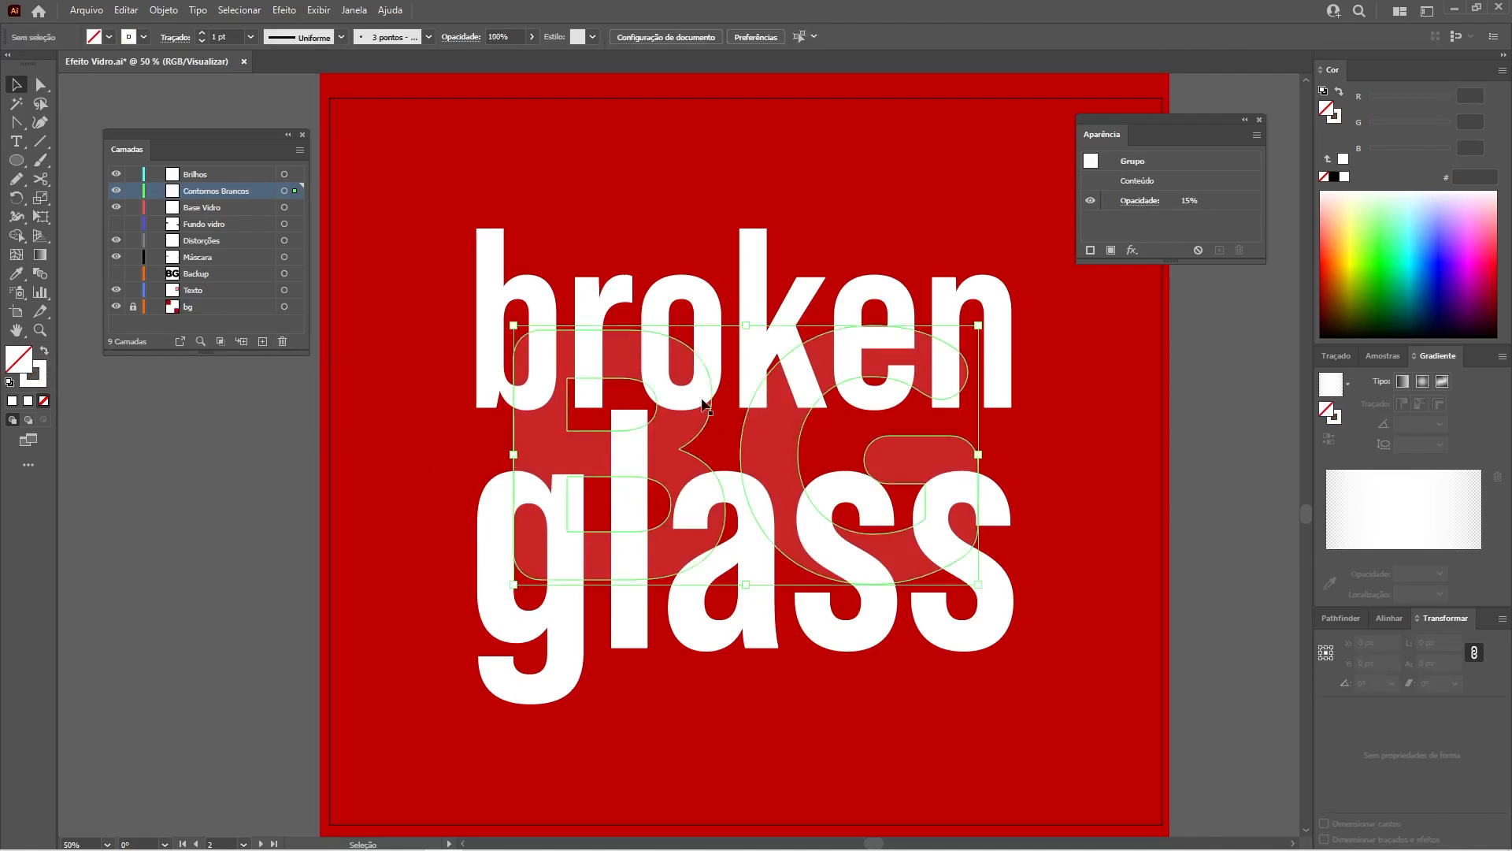
left_click(494, 36)
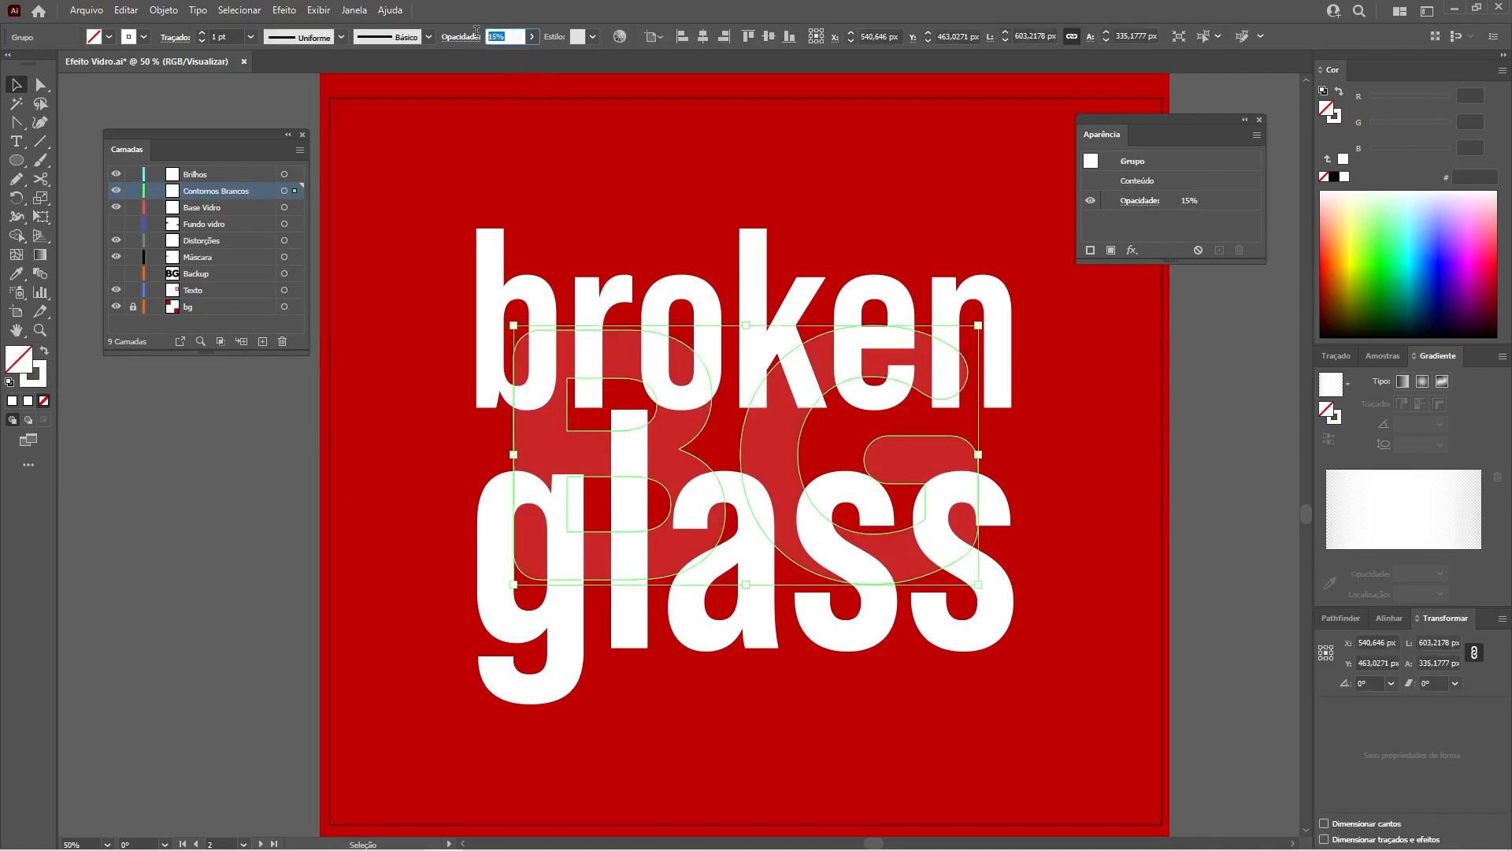
type("100")
key("Return")
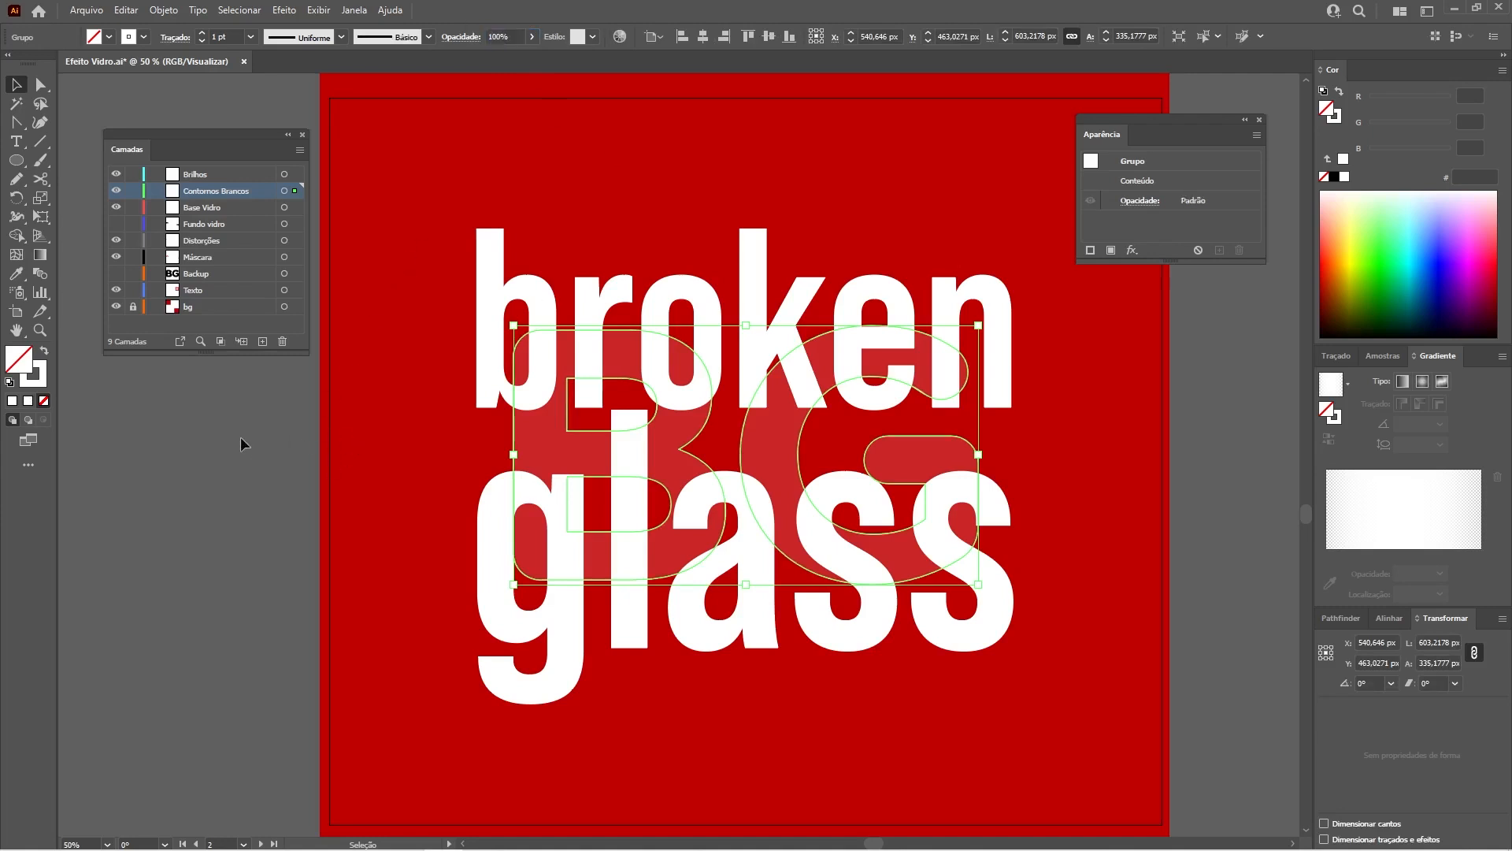
left_click(267, 432)
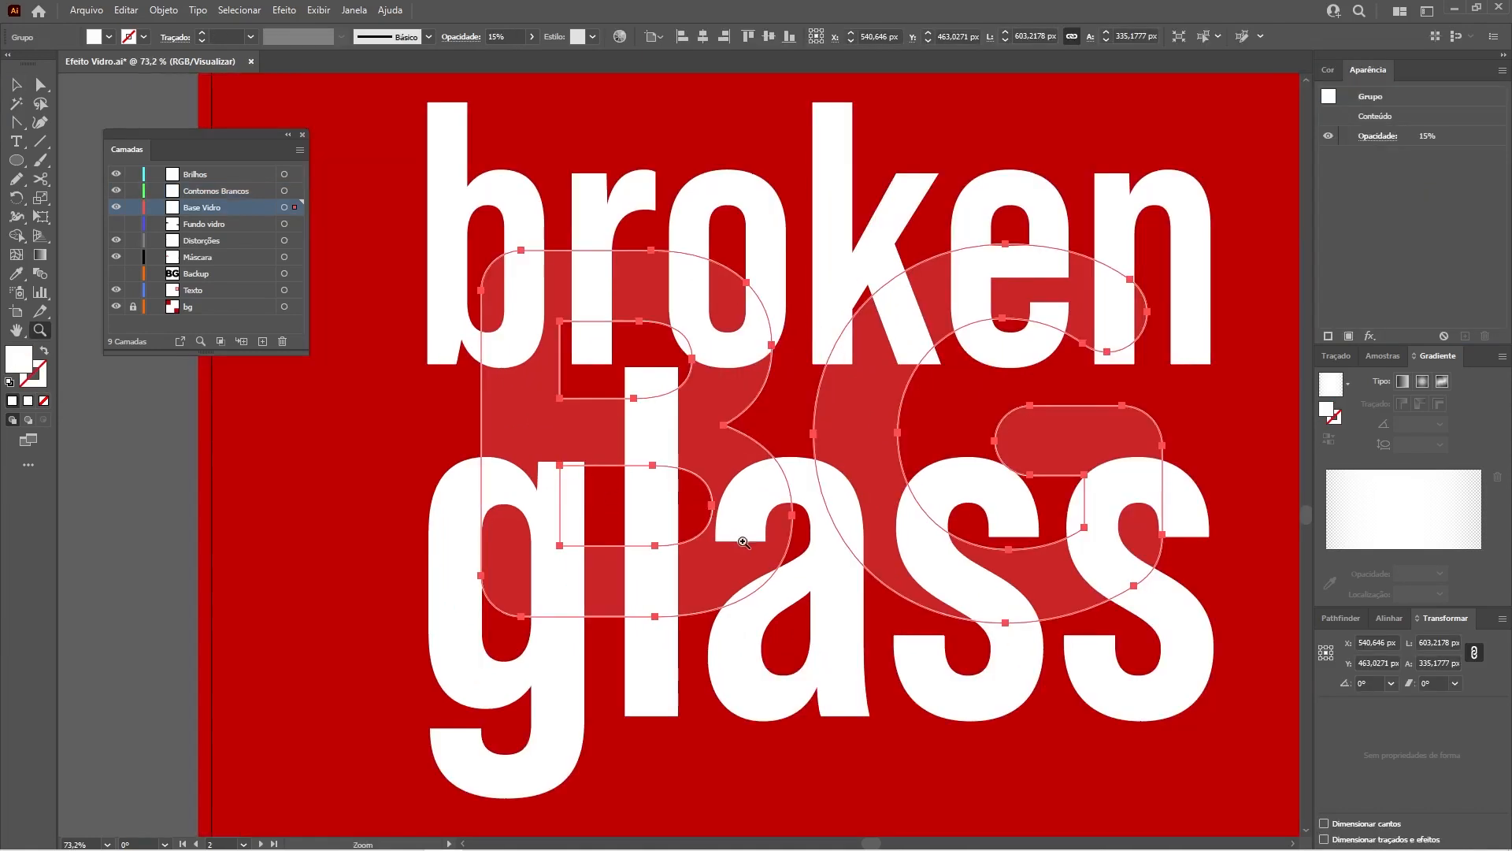
- Lock the Contornos Brancos and Texto layers
key("v")
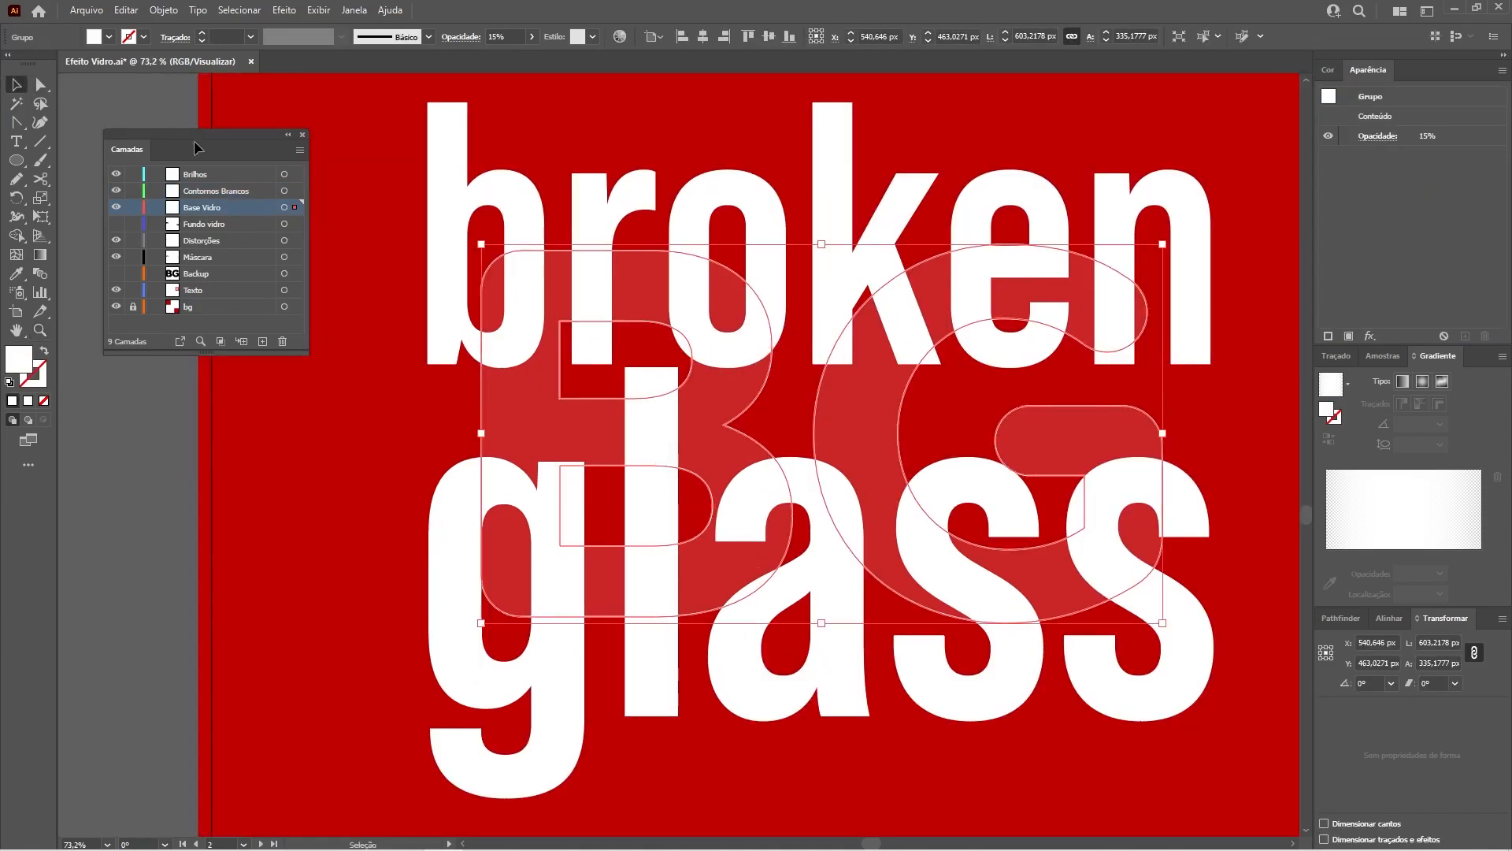
left_click(133, 191)
left_click(132, 290)
left_click(653, 285)
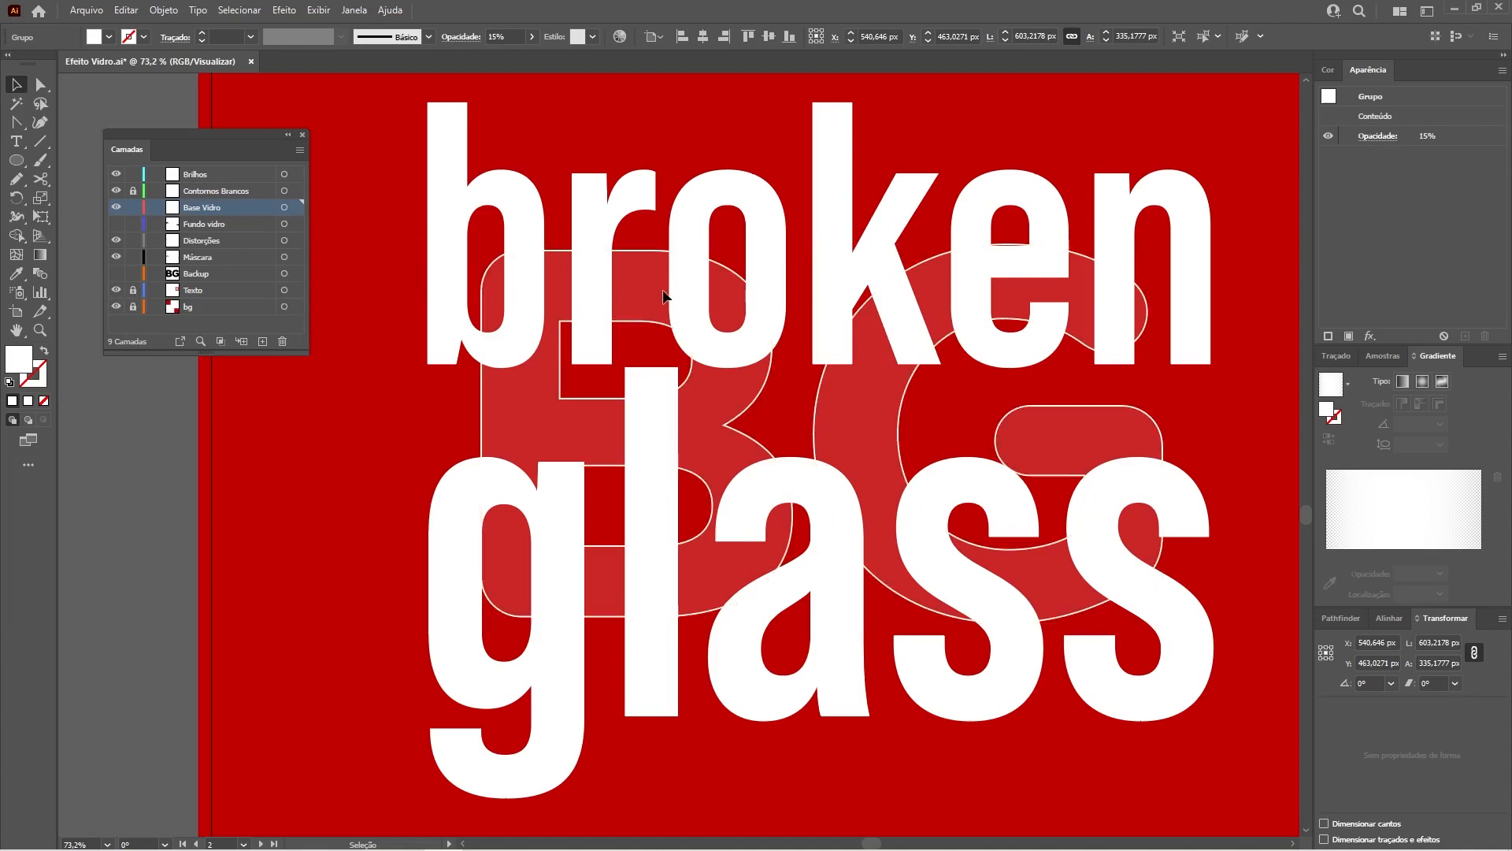
left_click(648, 286)
left_click_drag(640, 287, 529, 302)
key("ctrl+z")
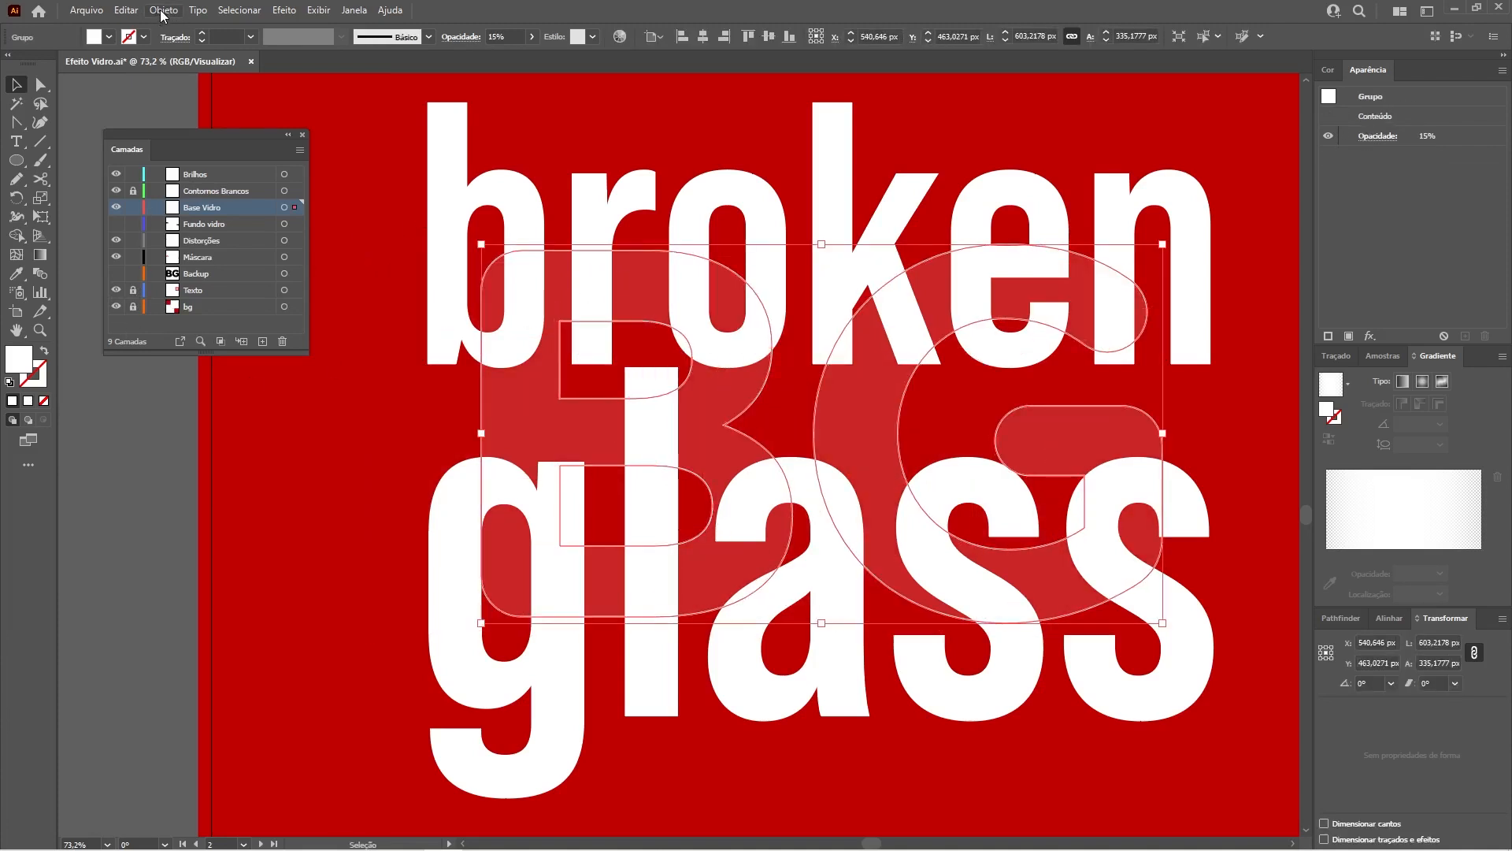
- Offset the paths of the Base Vidro BG letters by -4 px with mitre joins and the preview on
left_click(164, 10)
mouse_move(267, 391)
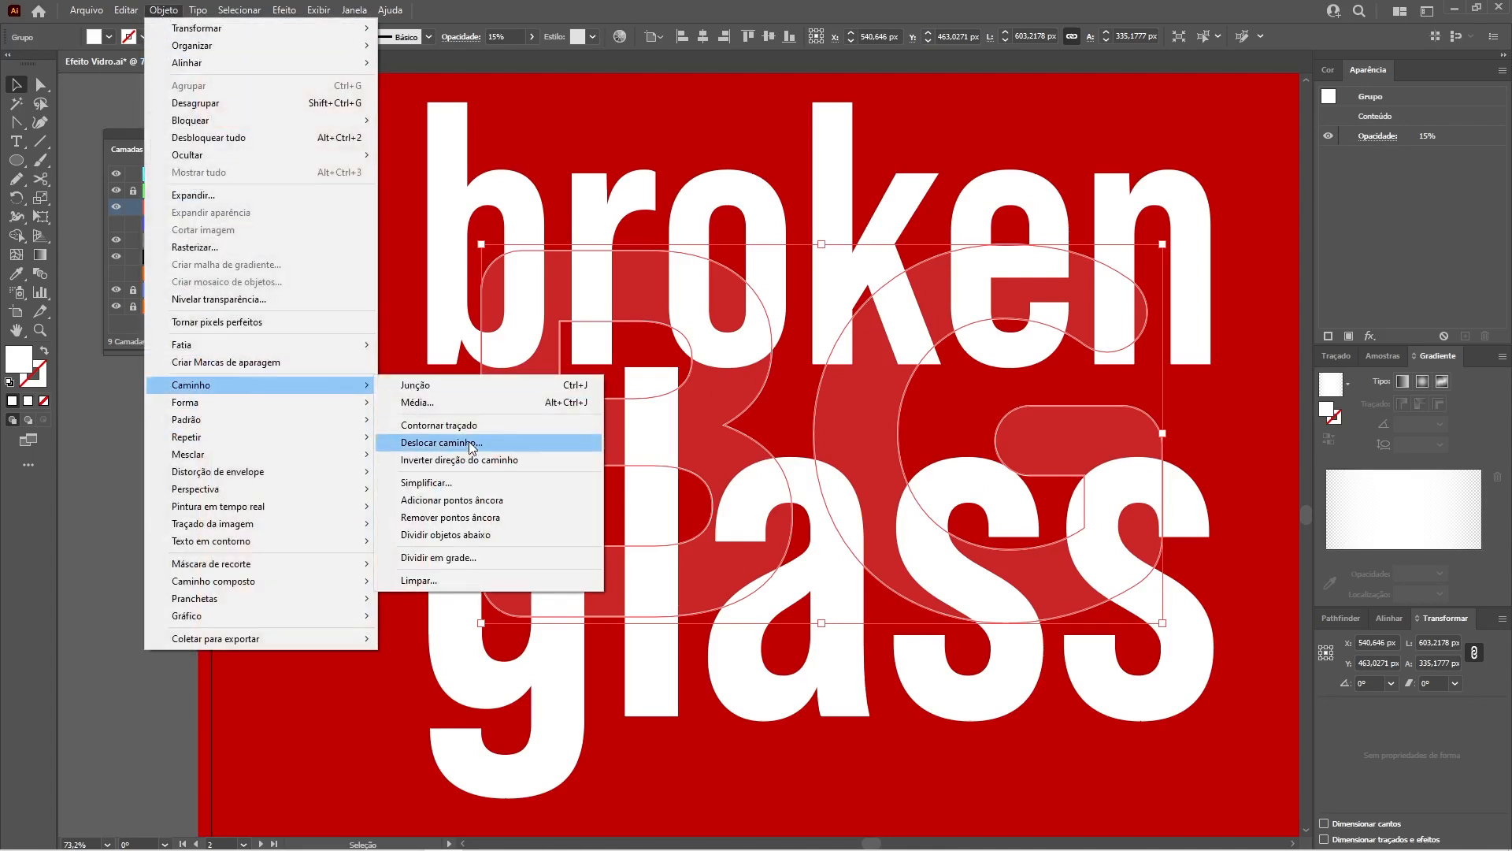
left_click(500, 443)
left_click_drag(622, 178, 273, 366)
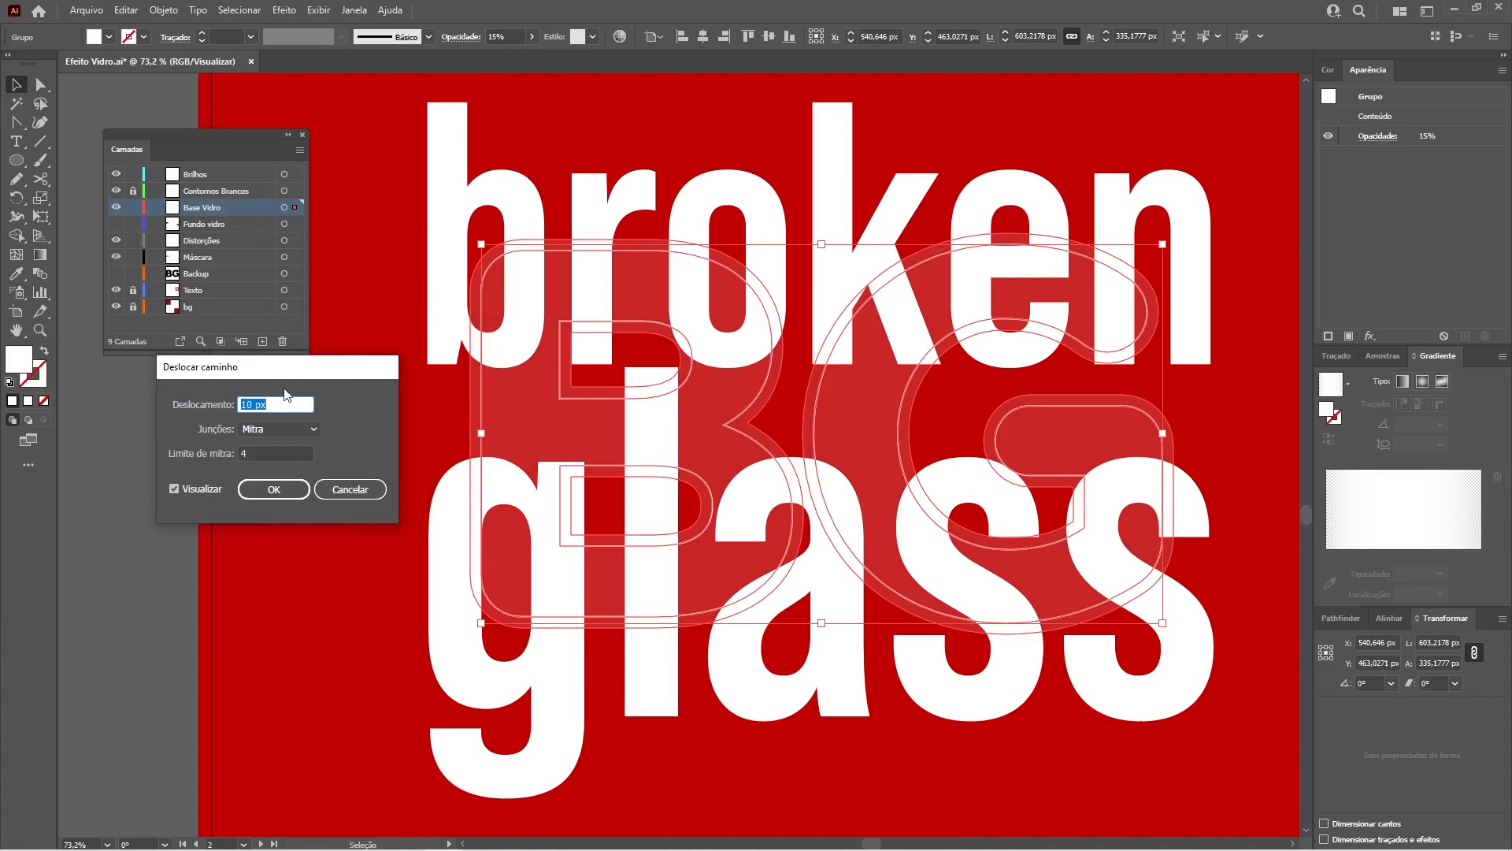
type("-4")
left_click(175, 489)
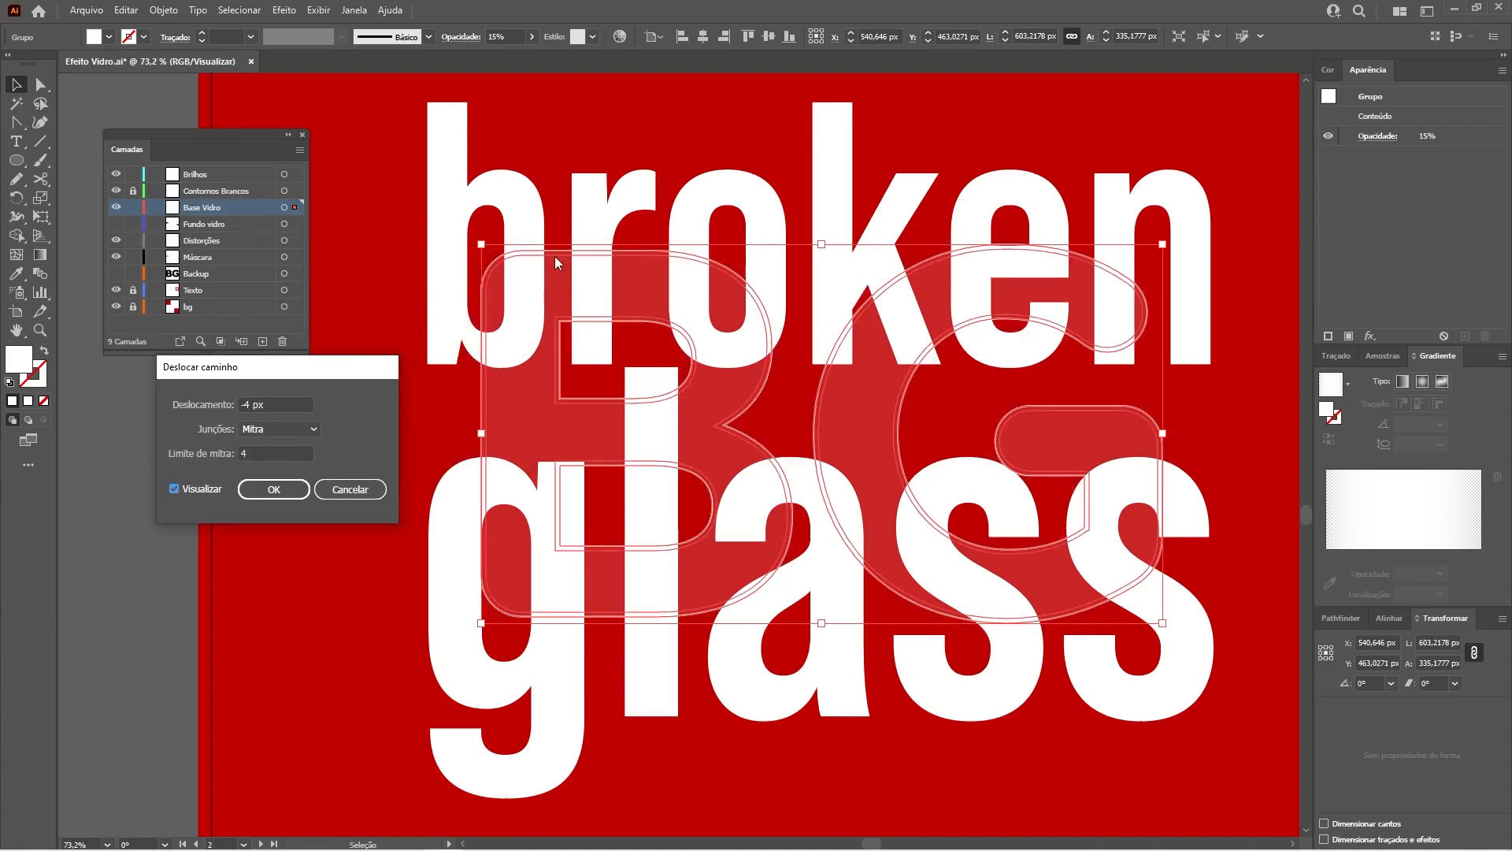
left_click(273, 490)
- Select only the inset B and G paths inside the Base Vidro group and cut them out
key("z")
left_click(660, 367)
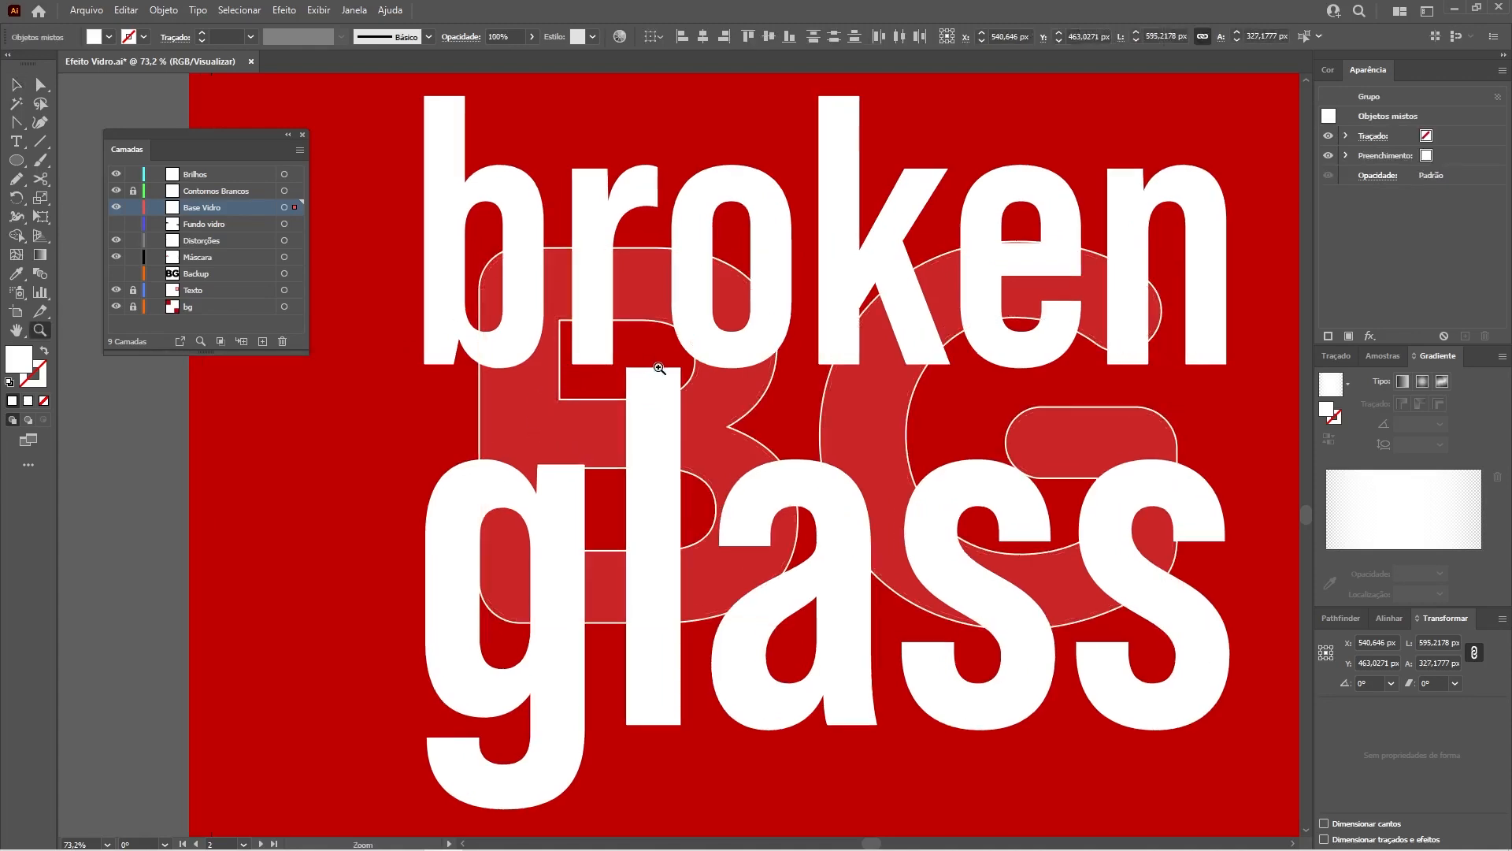
left_click(659, 368)
left_click(40, 84)
left_click(439, 237)
left_click_drag(719, 297, 596, 301)
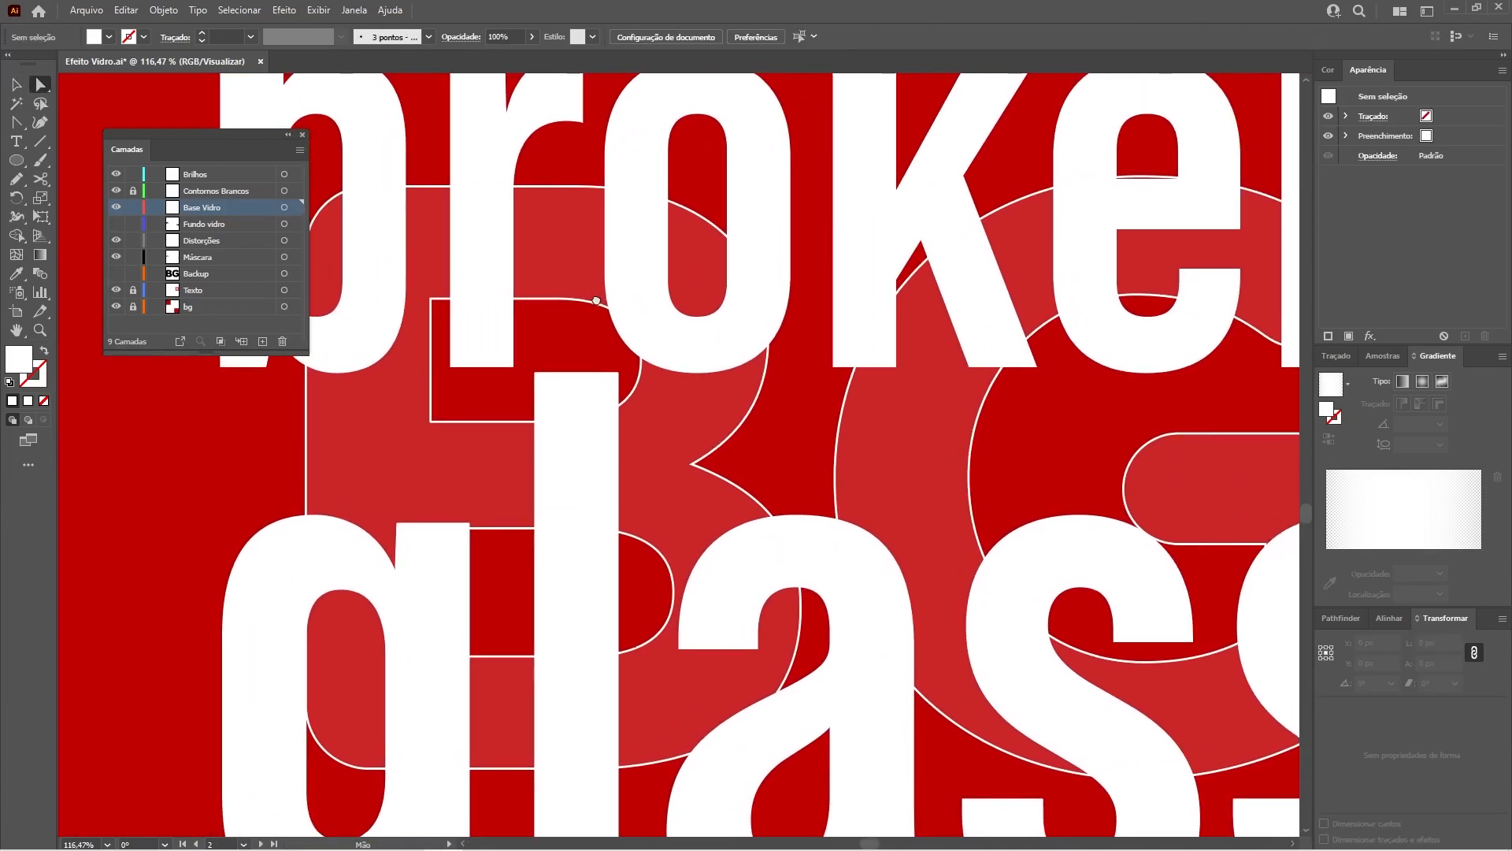
left_click(418, 229)
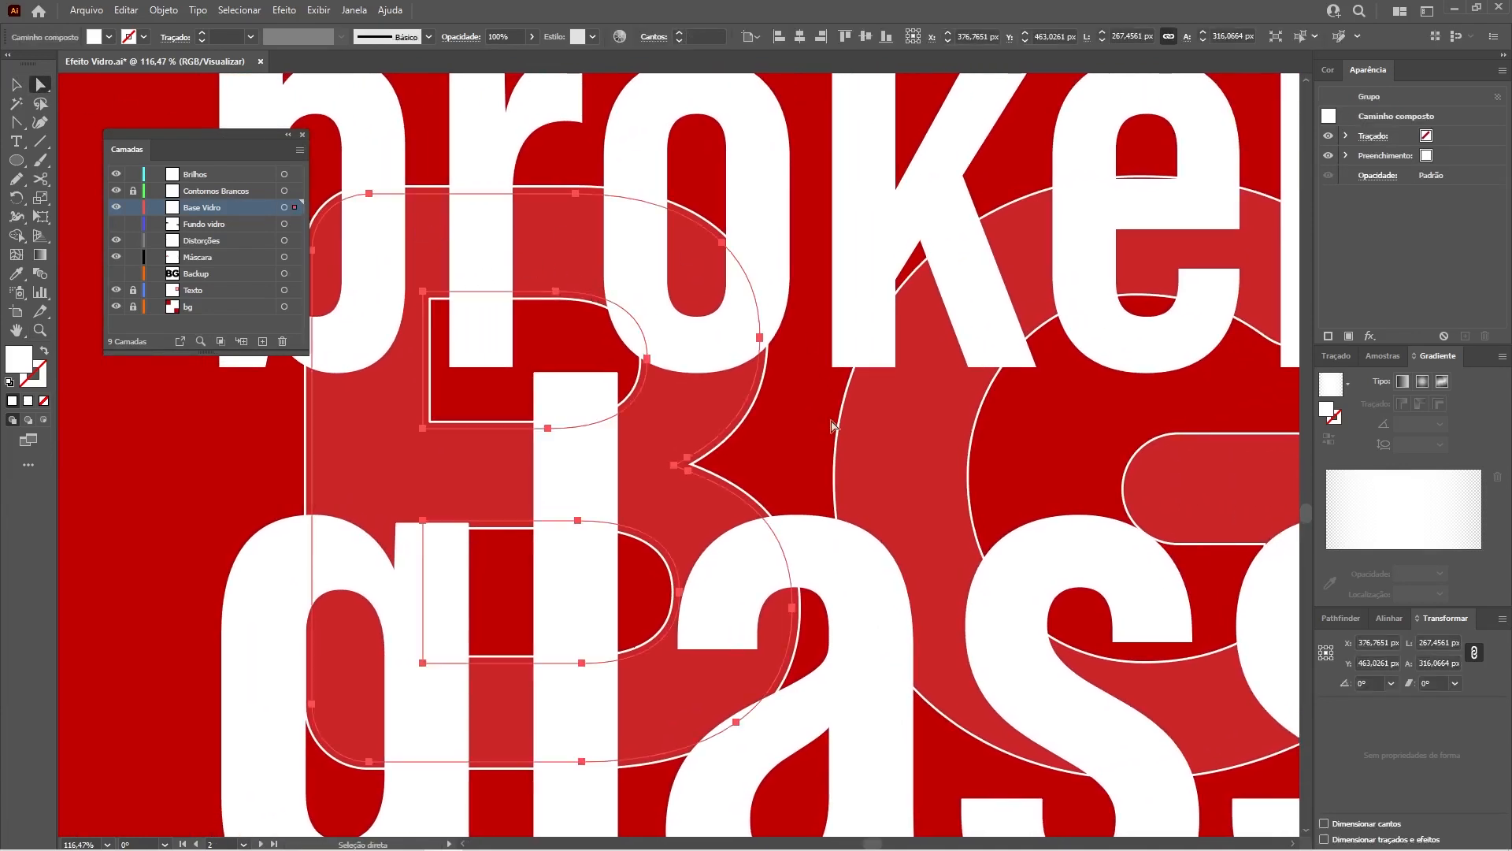
left_click(933, 410, "shift")
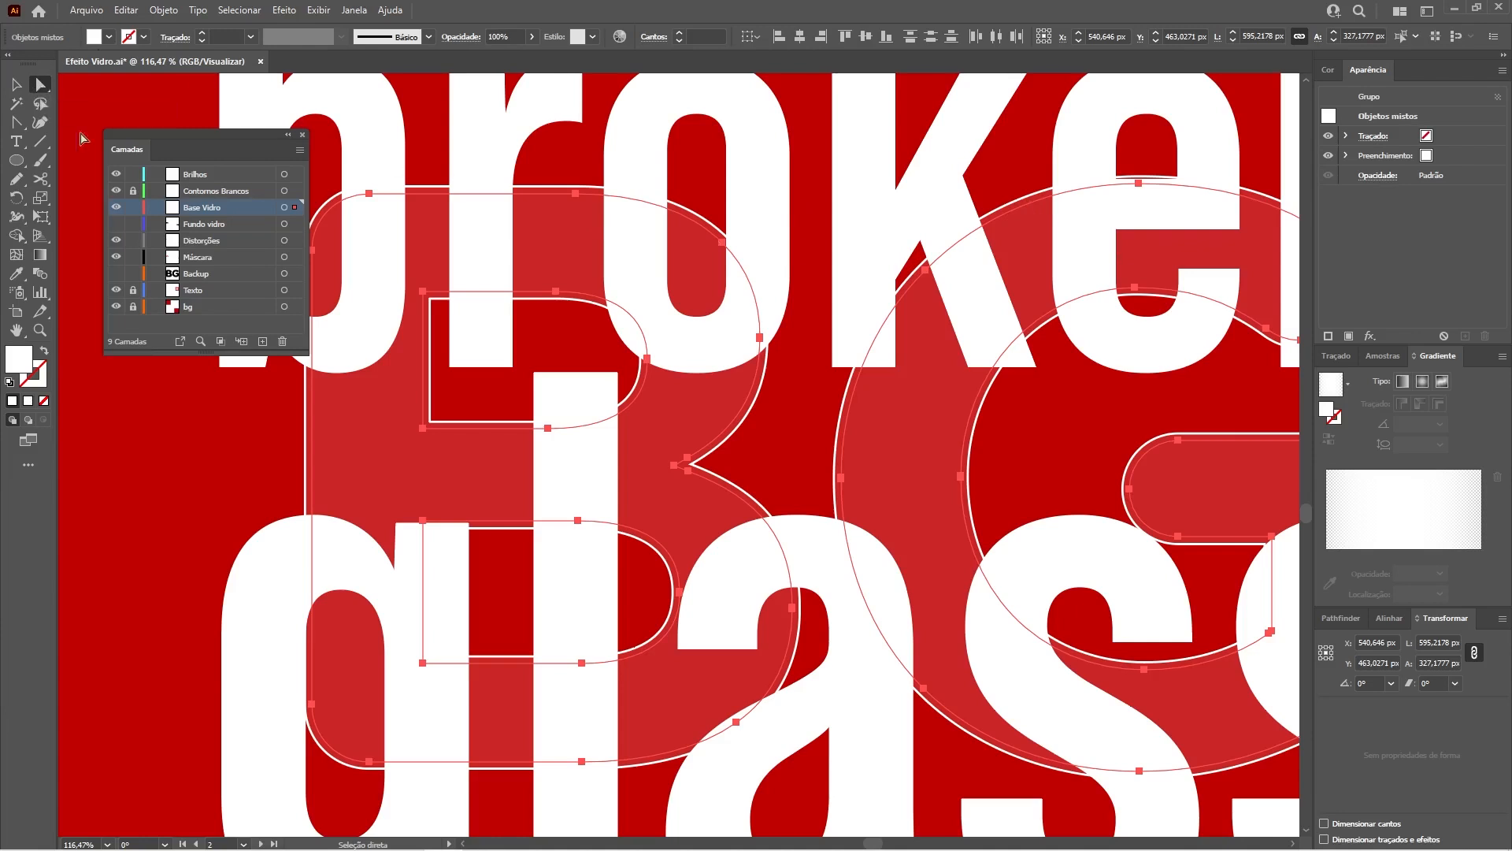
- Delete the original full-size B and G shapes from the Base Vidro layer
left_click(201, 468)
left_click(392, 456)
left_click(827, 508, "ctrl")
left_click(824, 509, "ctrl")
left_click(530, 449)
left_click(904, 473, "shift")
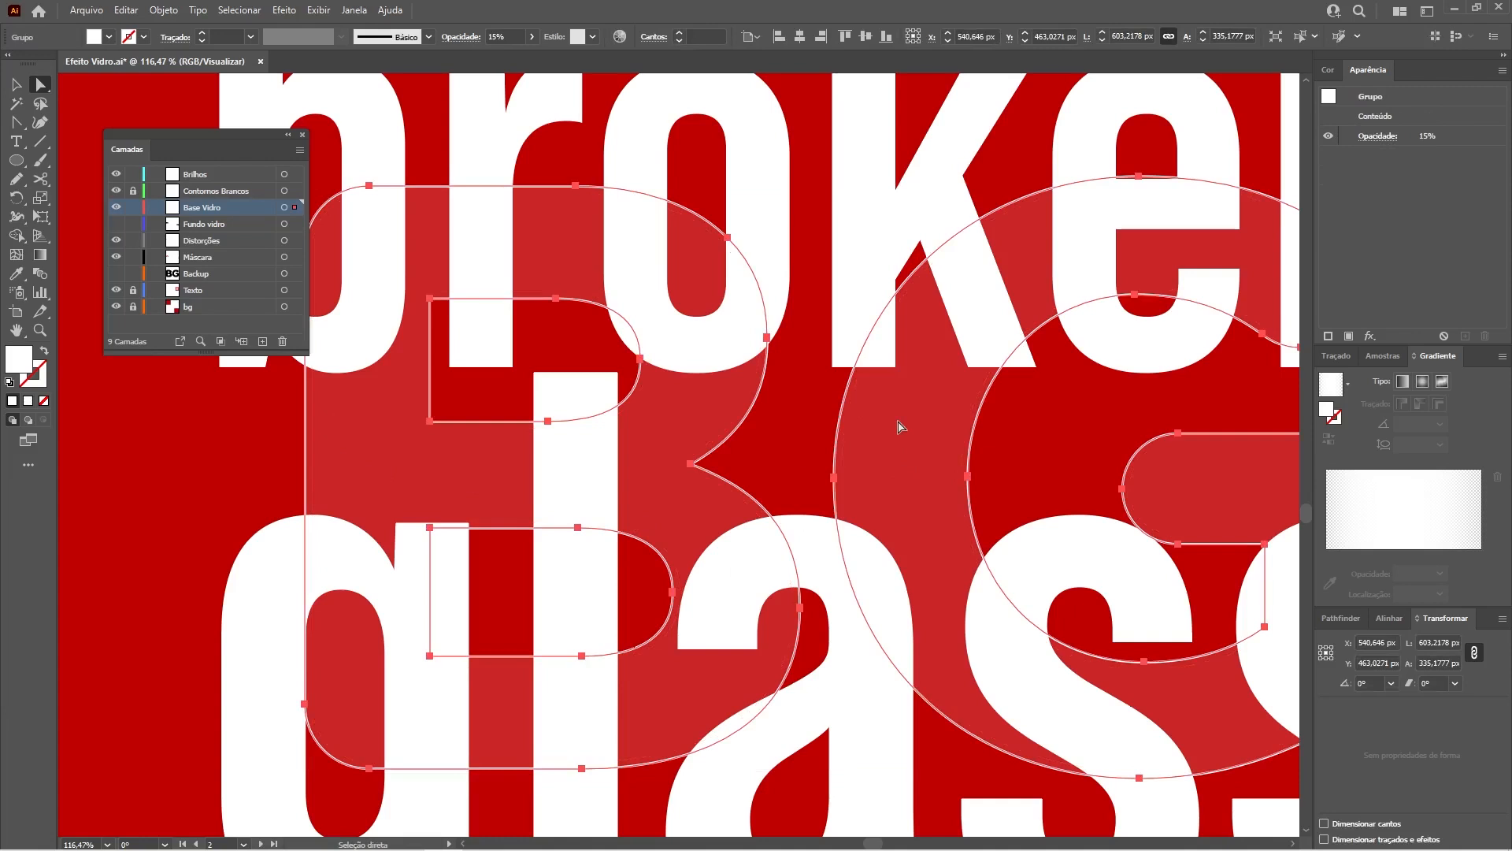
key("Delete")
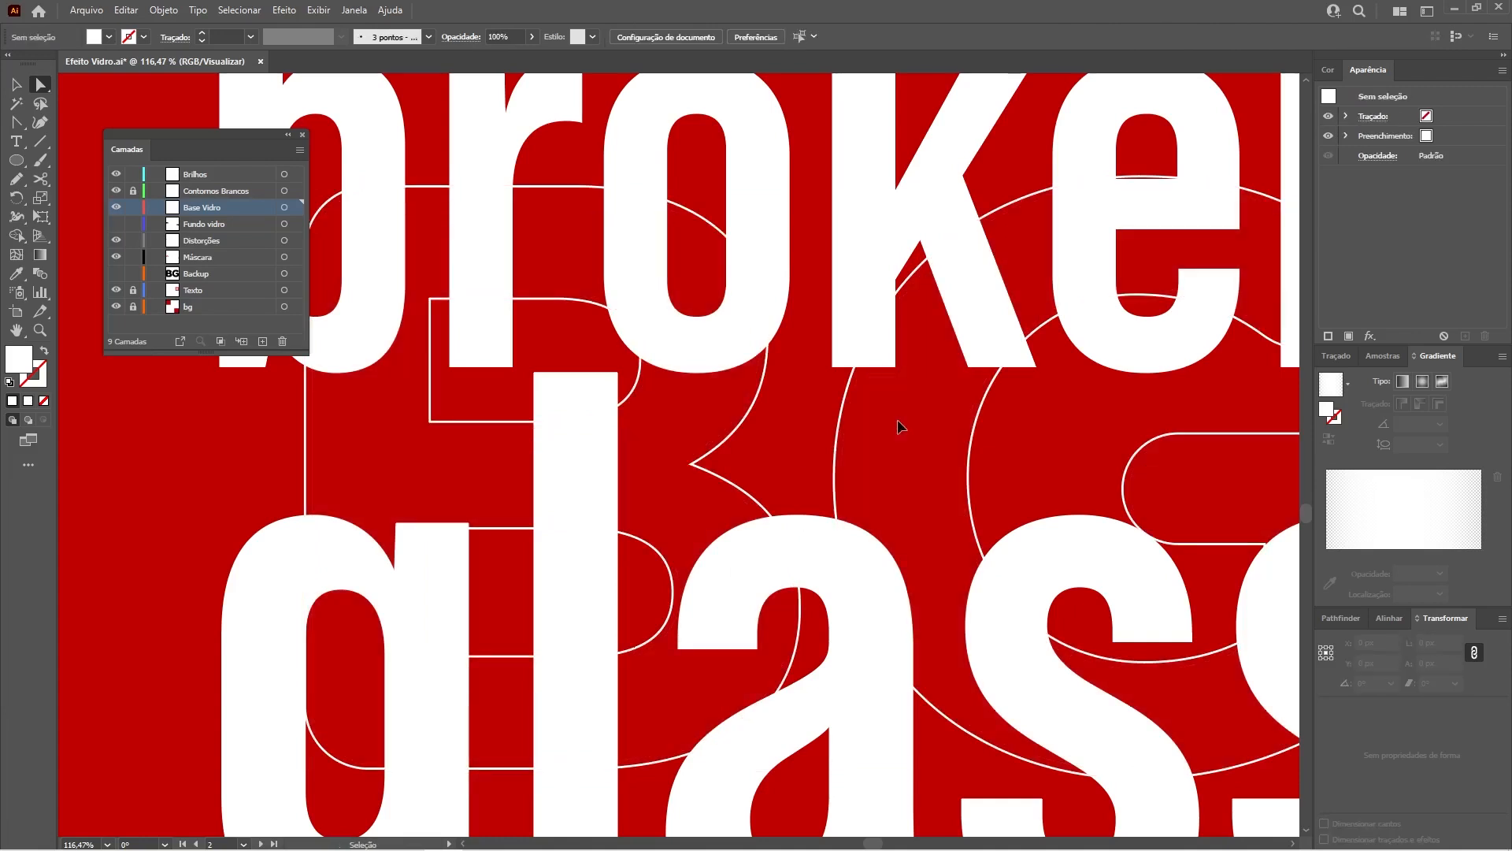
- Paste the inset B and G shapes in front at their original position and set their opacity to 15%
key("ctrl+f")
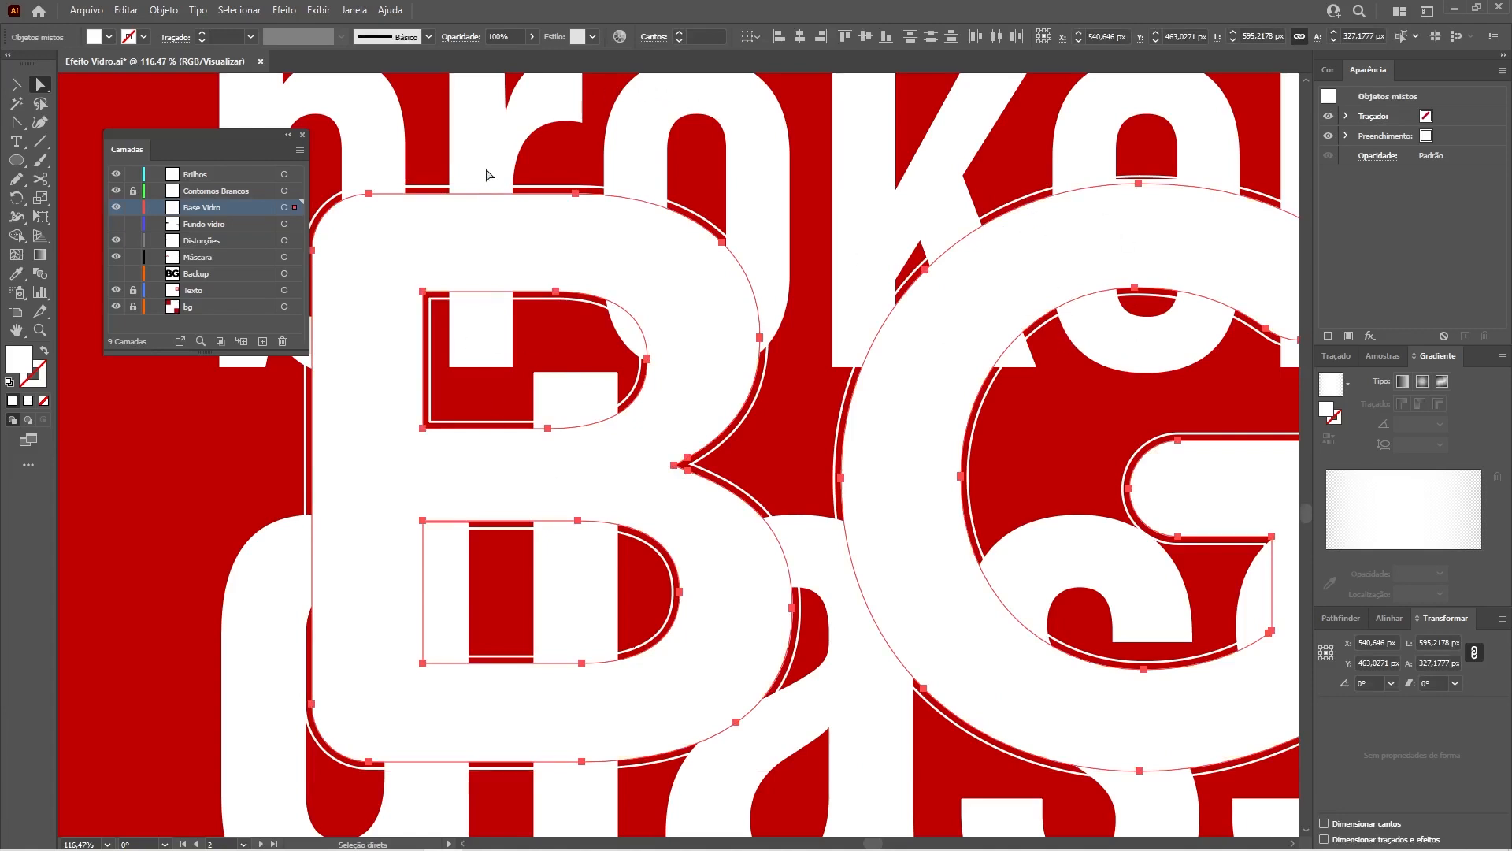
left_click(512, 35)
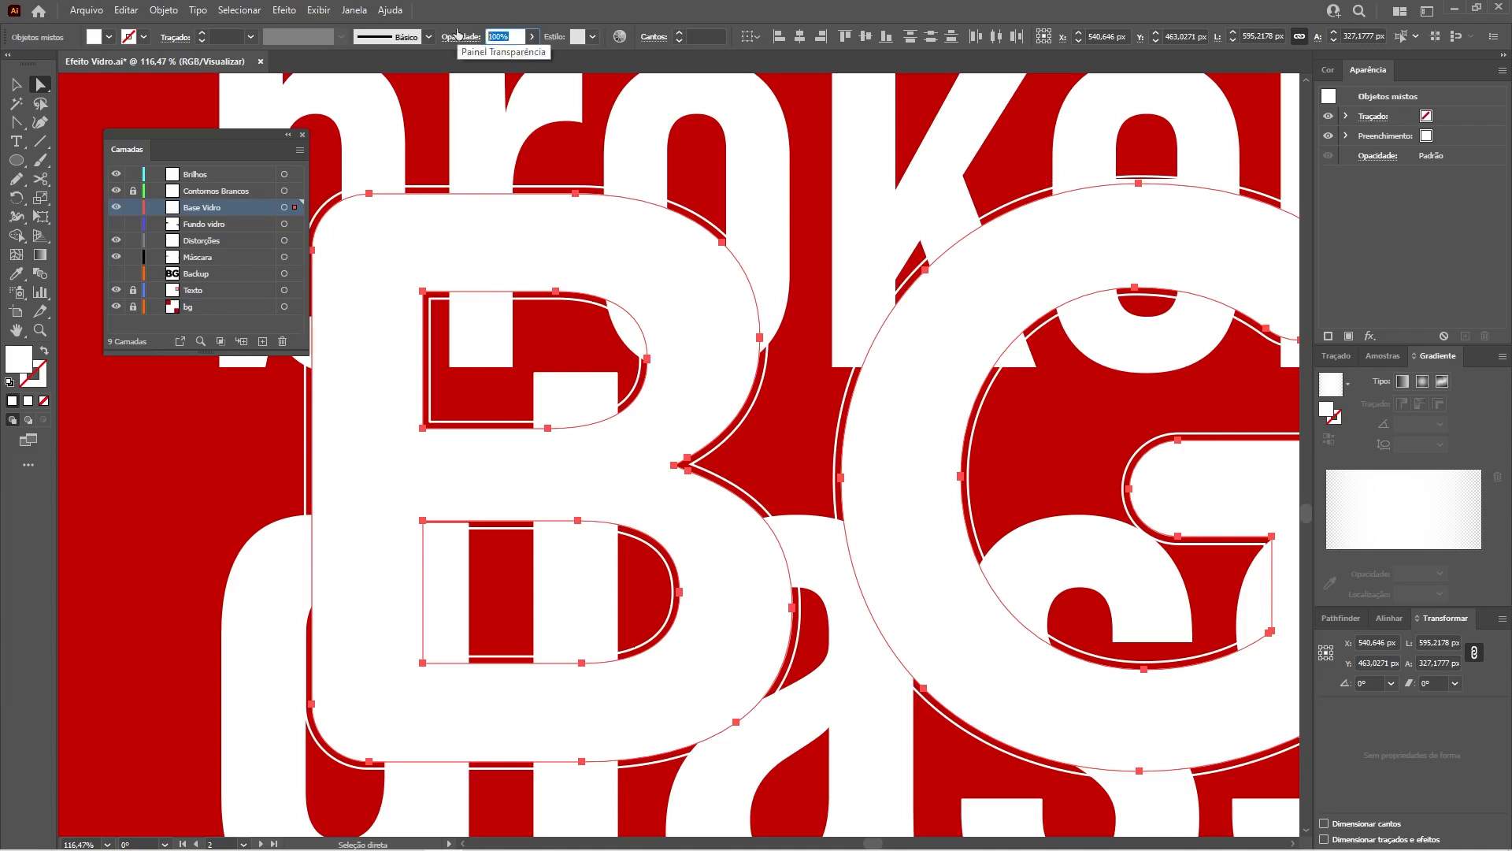
type("15")
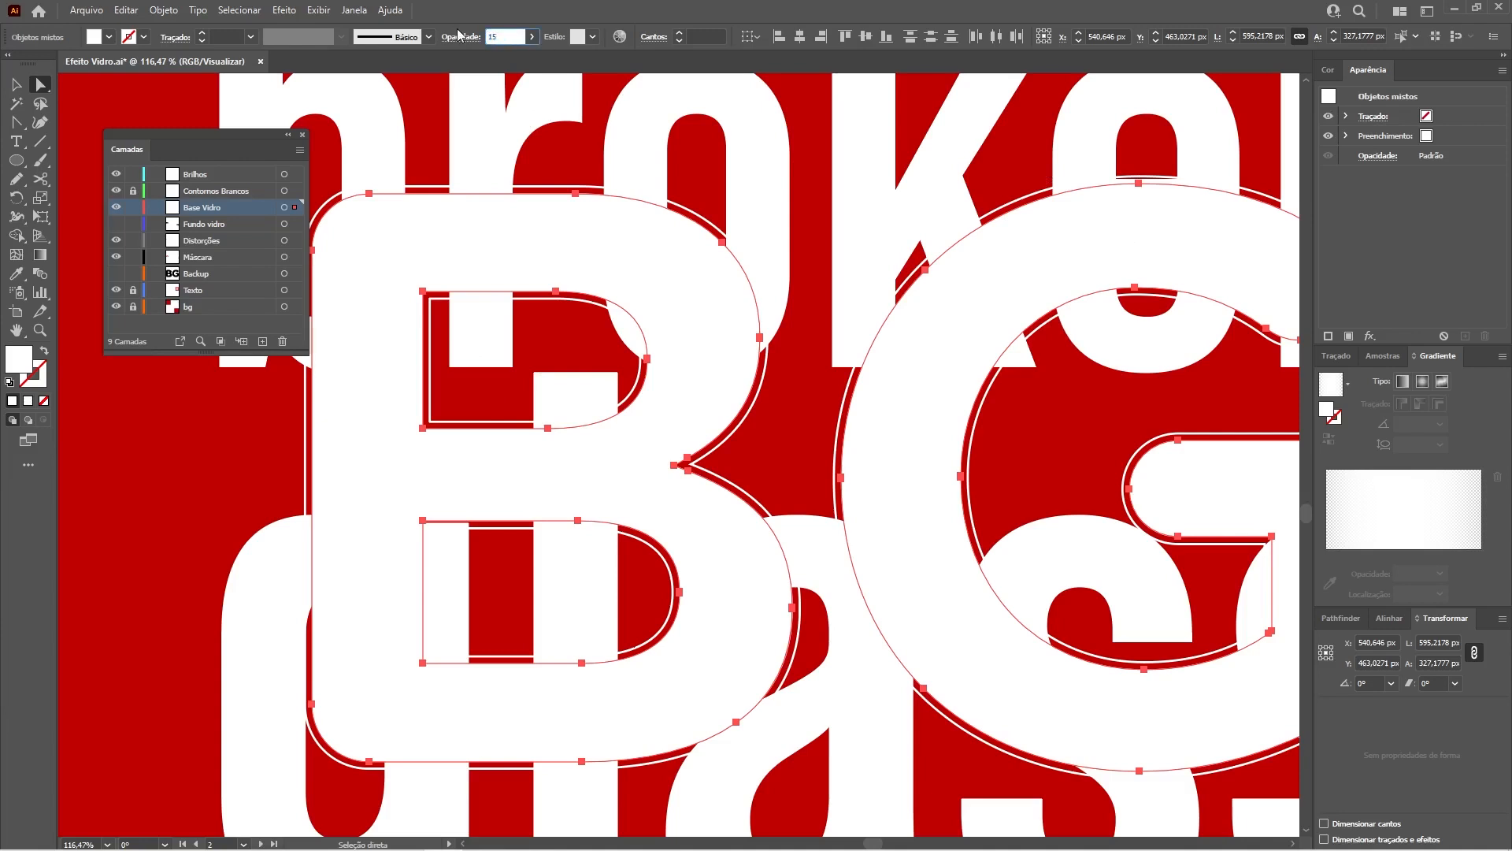
key("Return")
left_click(613, 595)
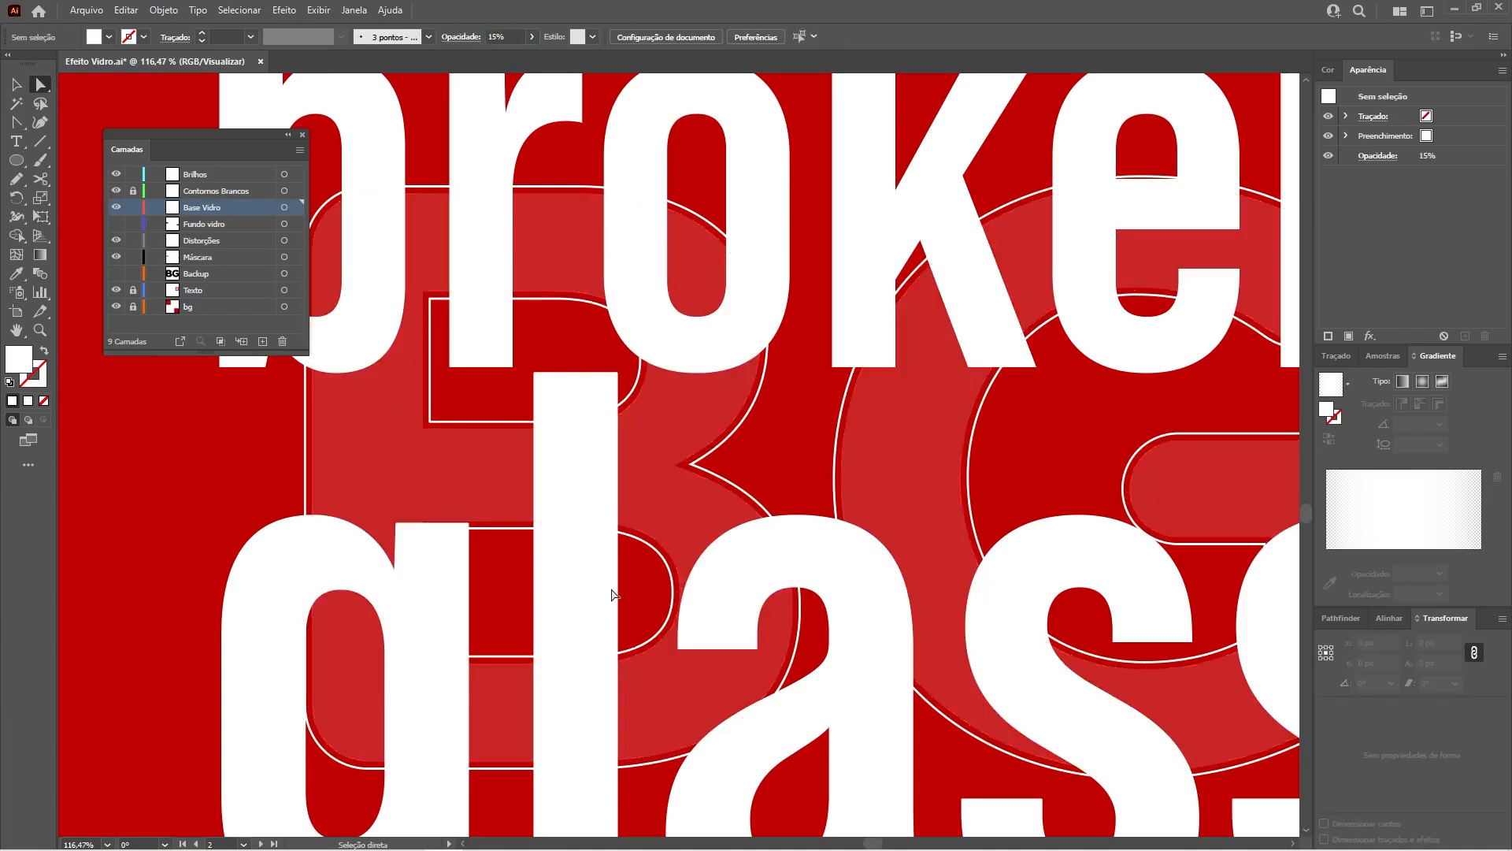
- Apply a Gaussian blur with a 15-pixel radius to the inset B and G shapes
key("z")
left_click_drag(841, 428, 1025, 497)
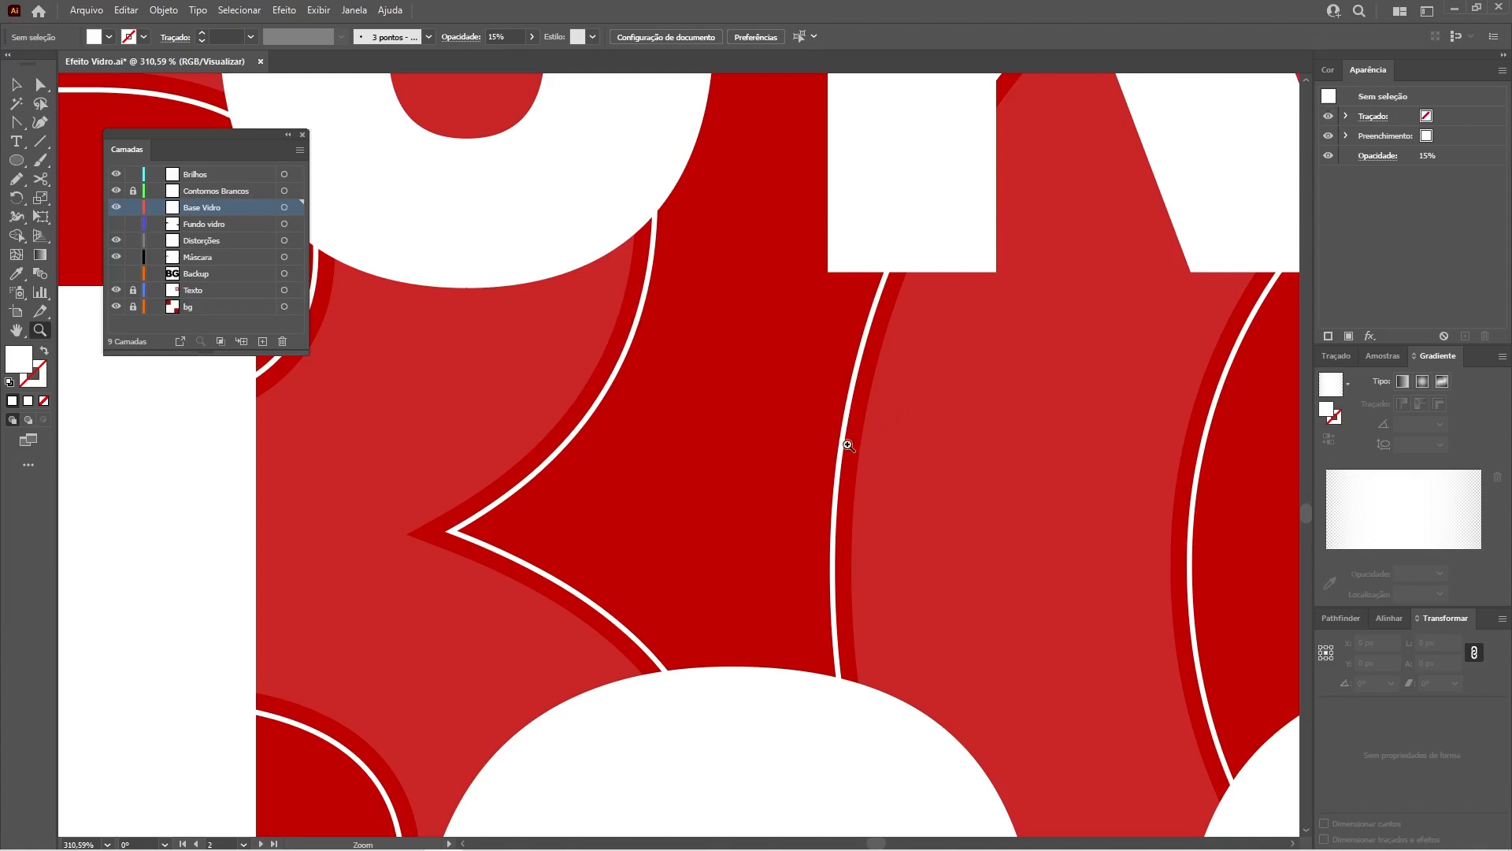
key("ctrl+0")
left_click_drag(644, 419, 840, 513)
key("a")
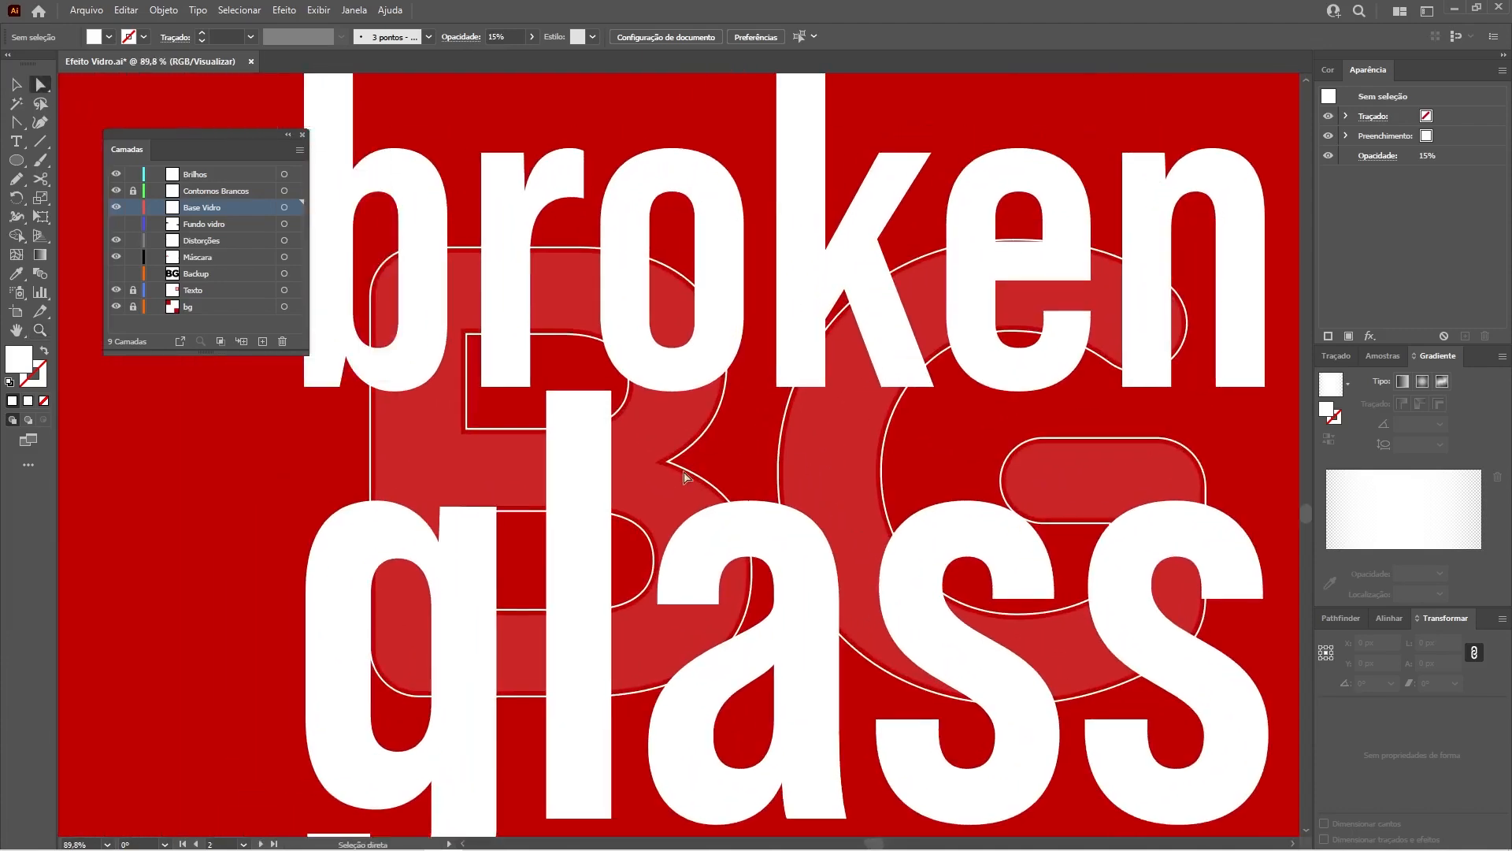
left_click(650, 443)
left_click(850, 431, "shift")
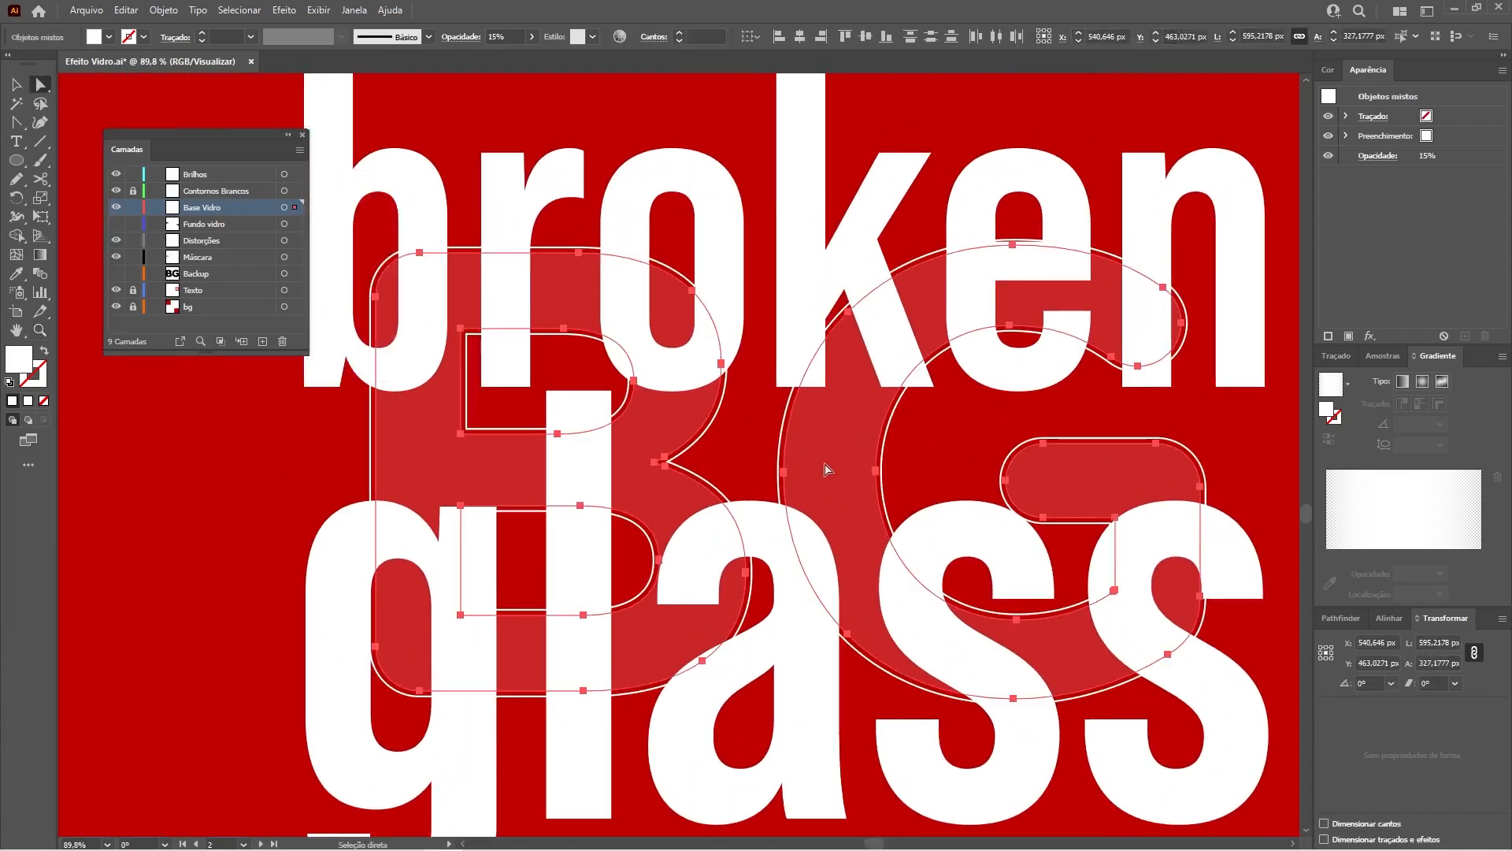
left_click(284, 10)
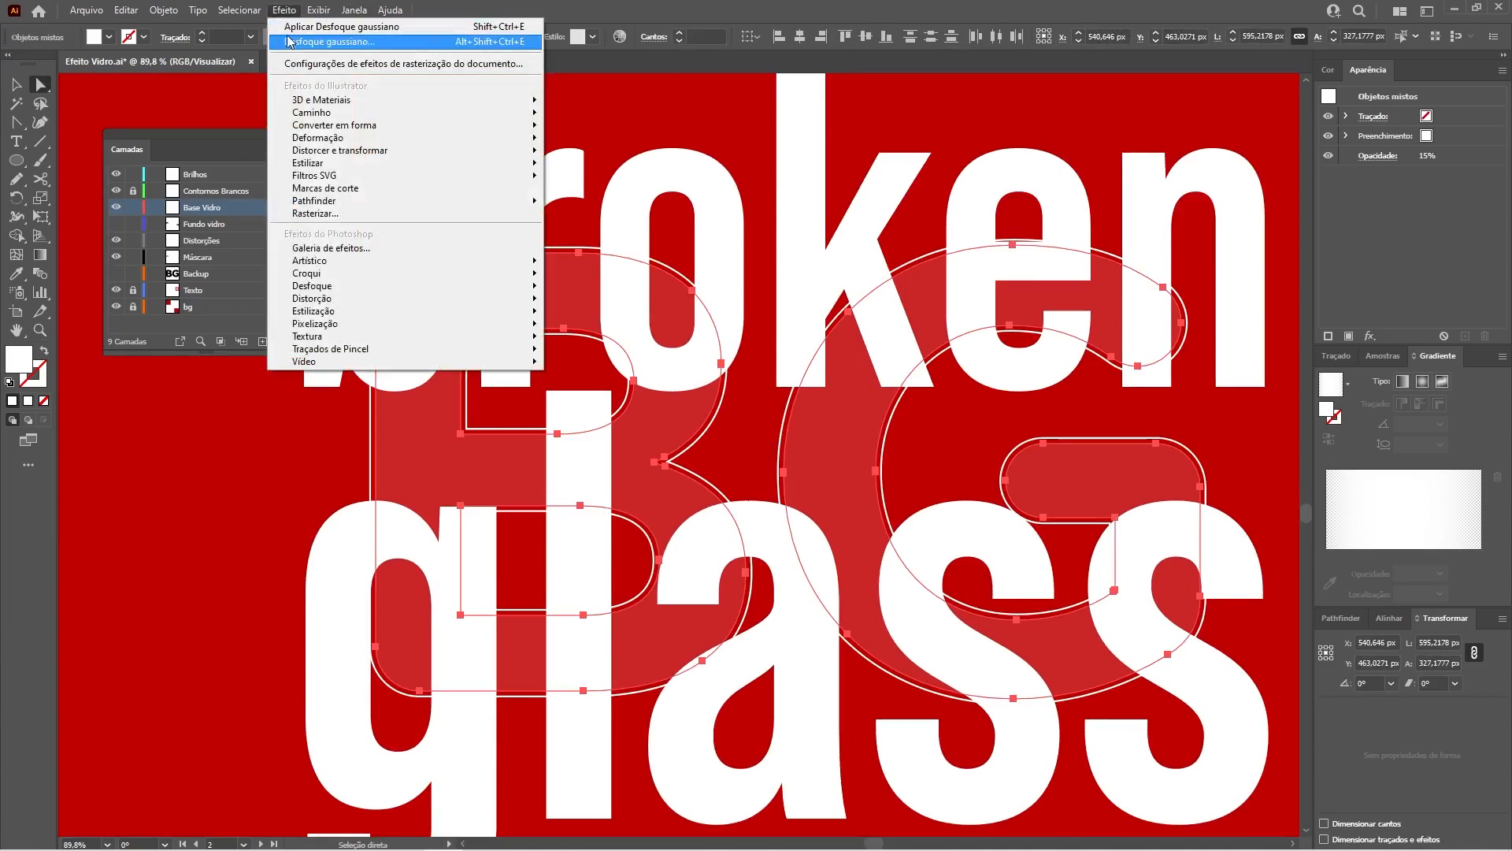
mouse_move(352, 289)
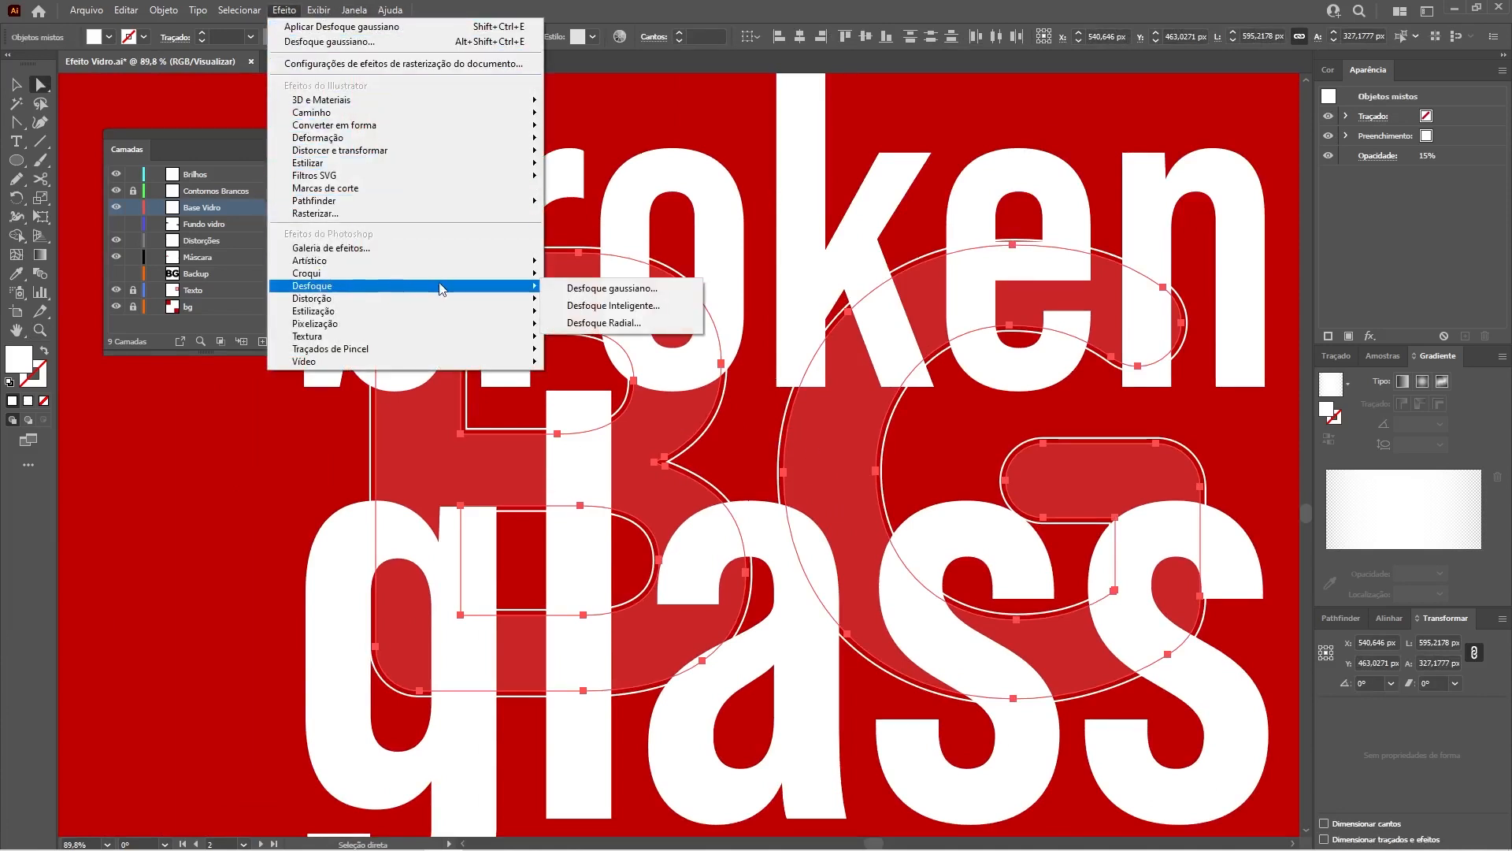
left_click(599, 290)
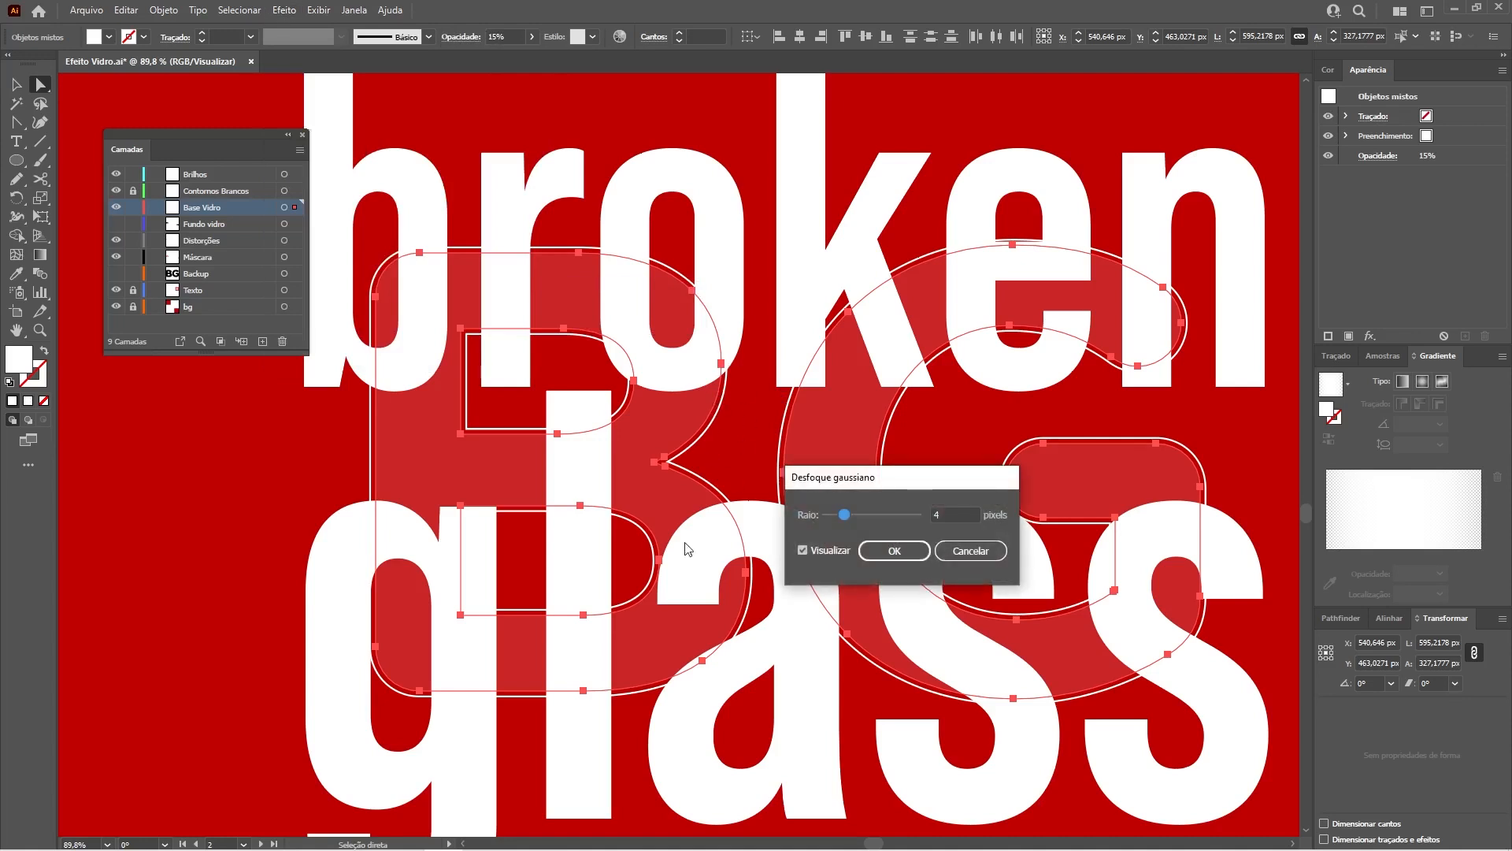
left_click(959, 514)
type("15")
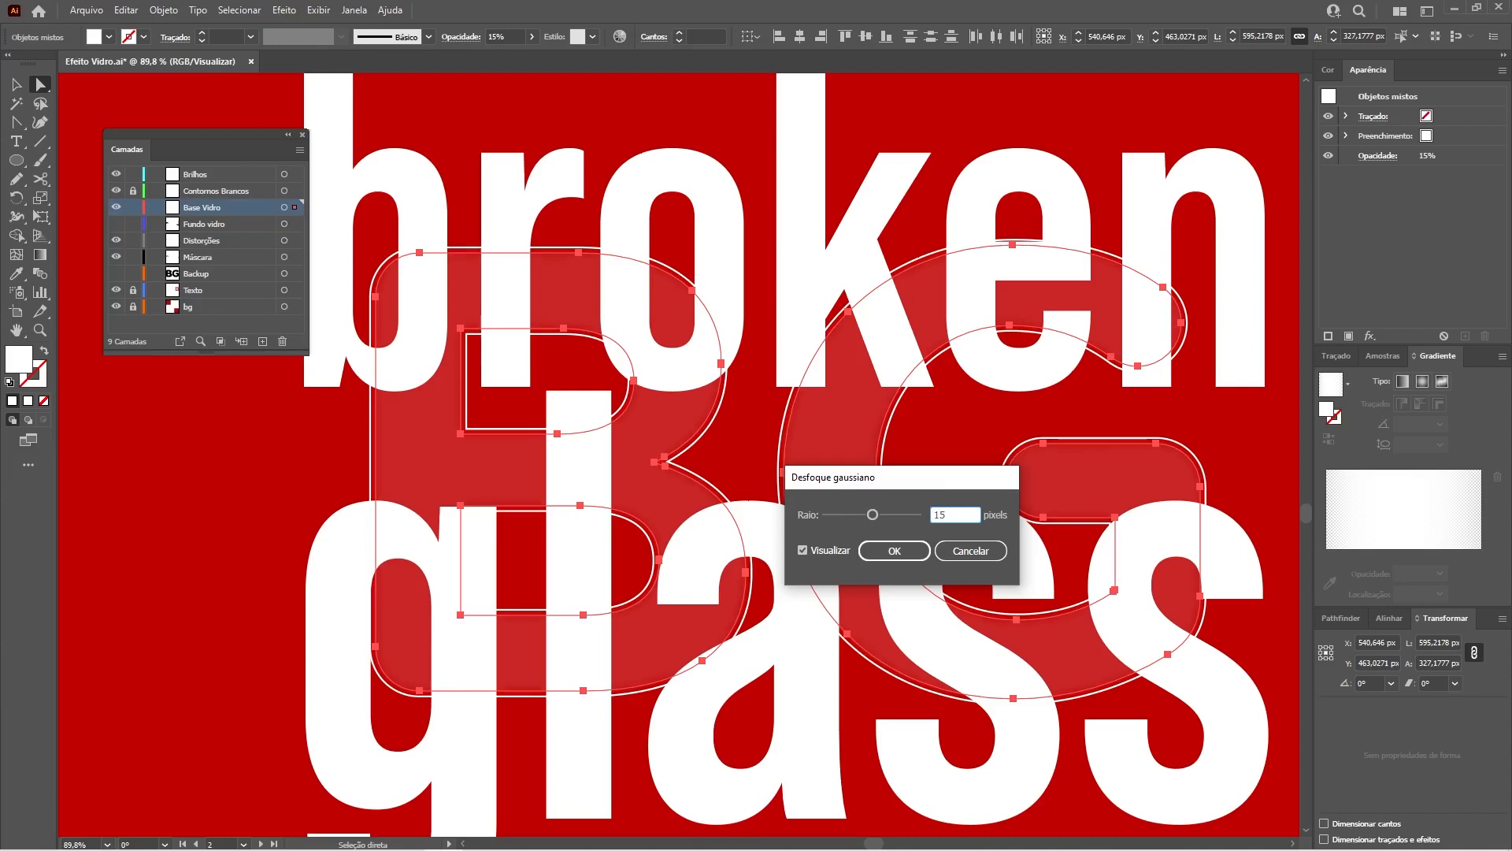
key("Return")
left_click(271, 470)
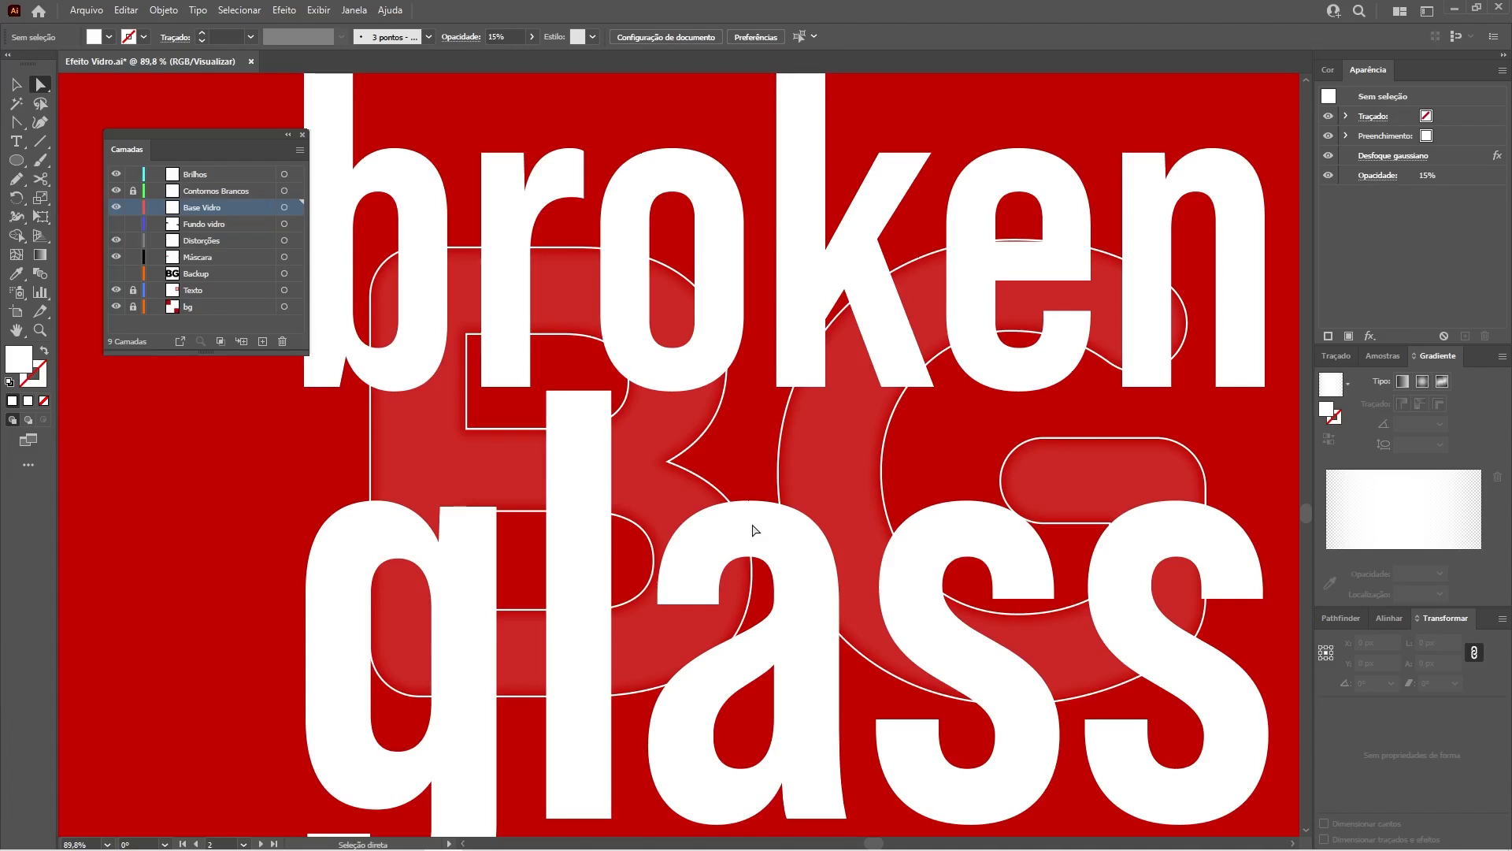
- Increase the Gaussian blur radius of the inset B and G shapes to 20 pixels
key("z")
left_click(892, 487)
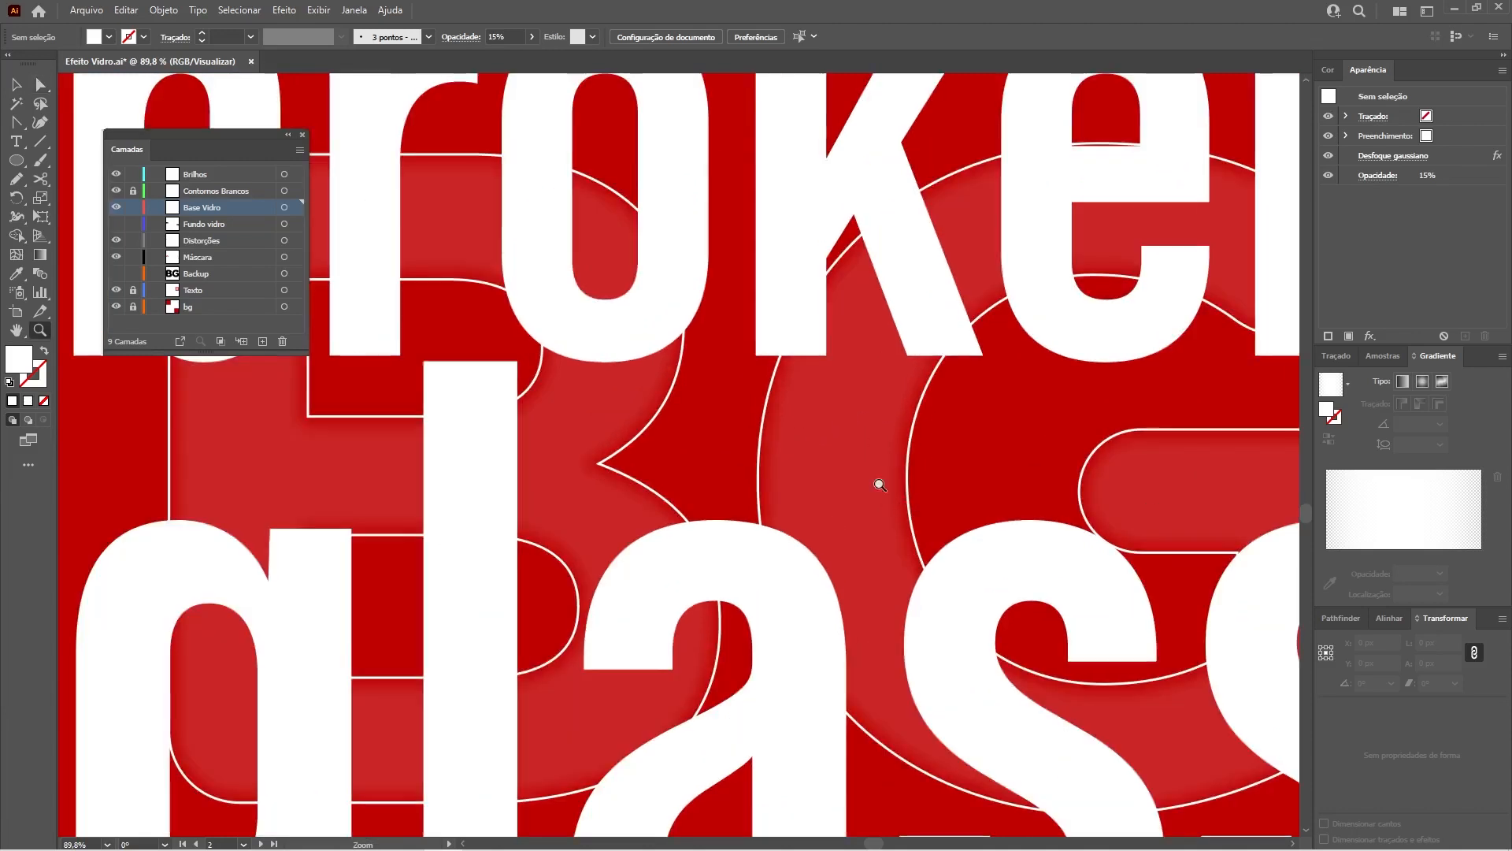
left_click(892, 487)
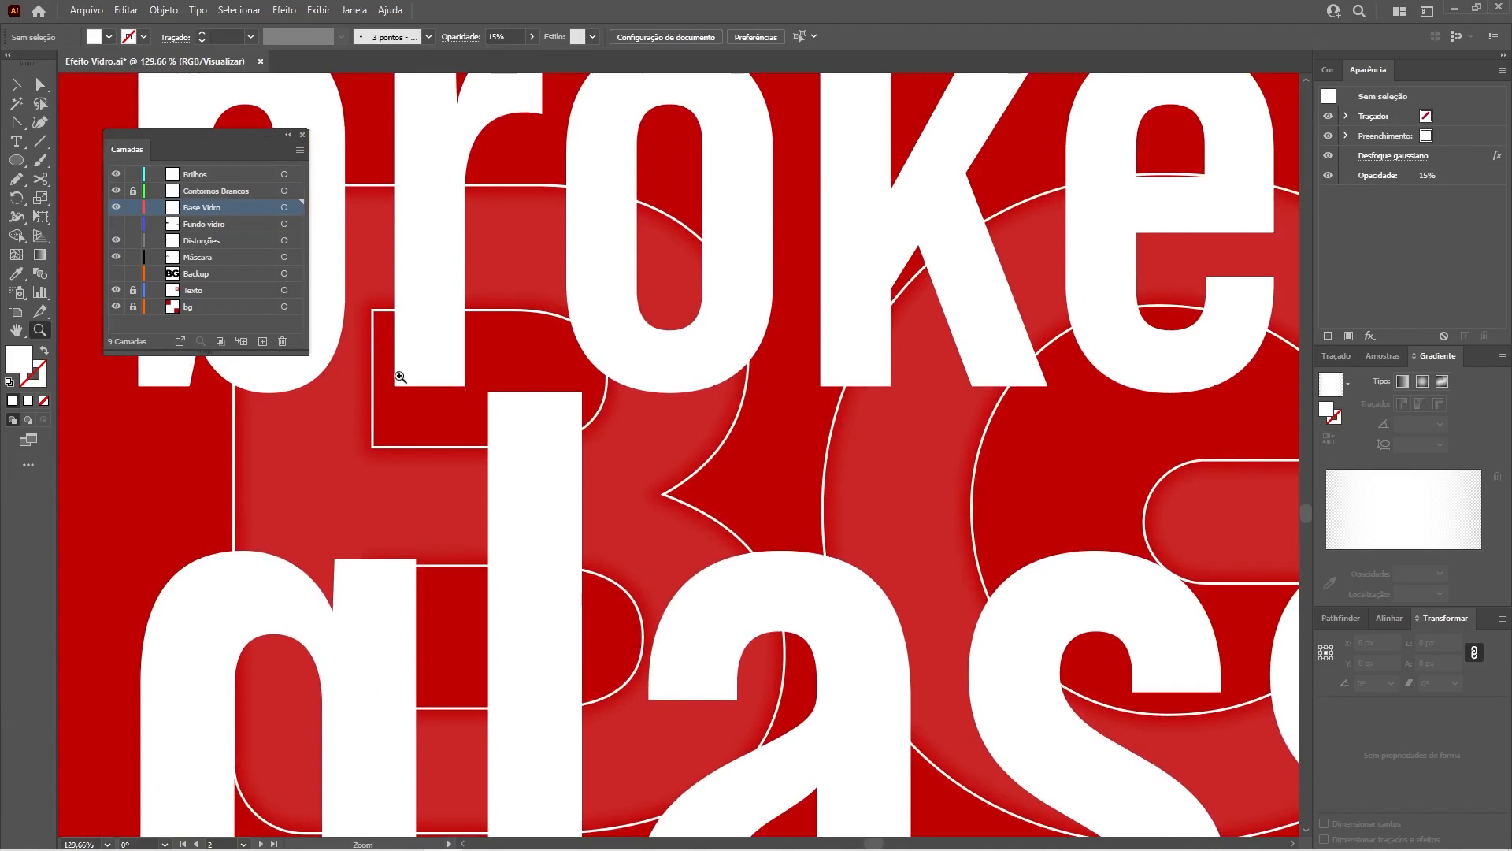
left_click(41, 85)
left_click(651, 452)
left_click(905, 504, "shift")
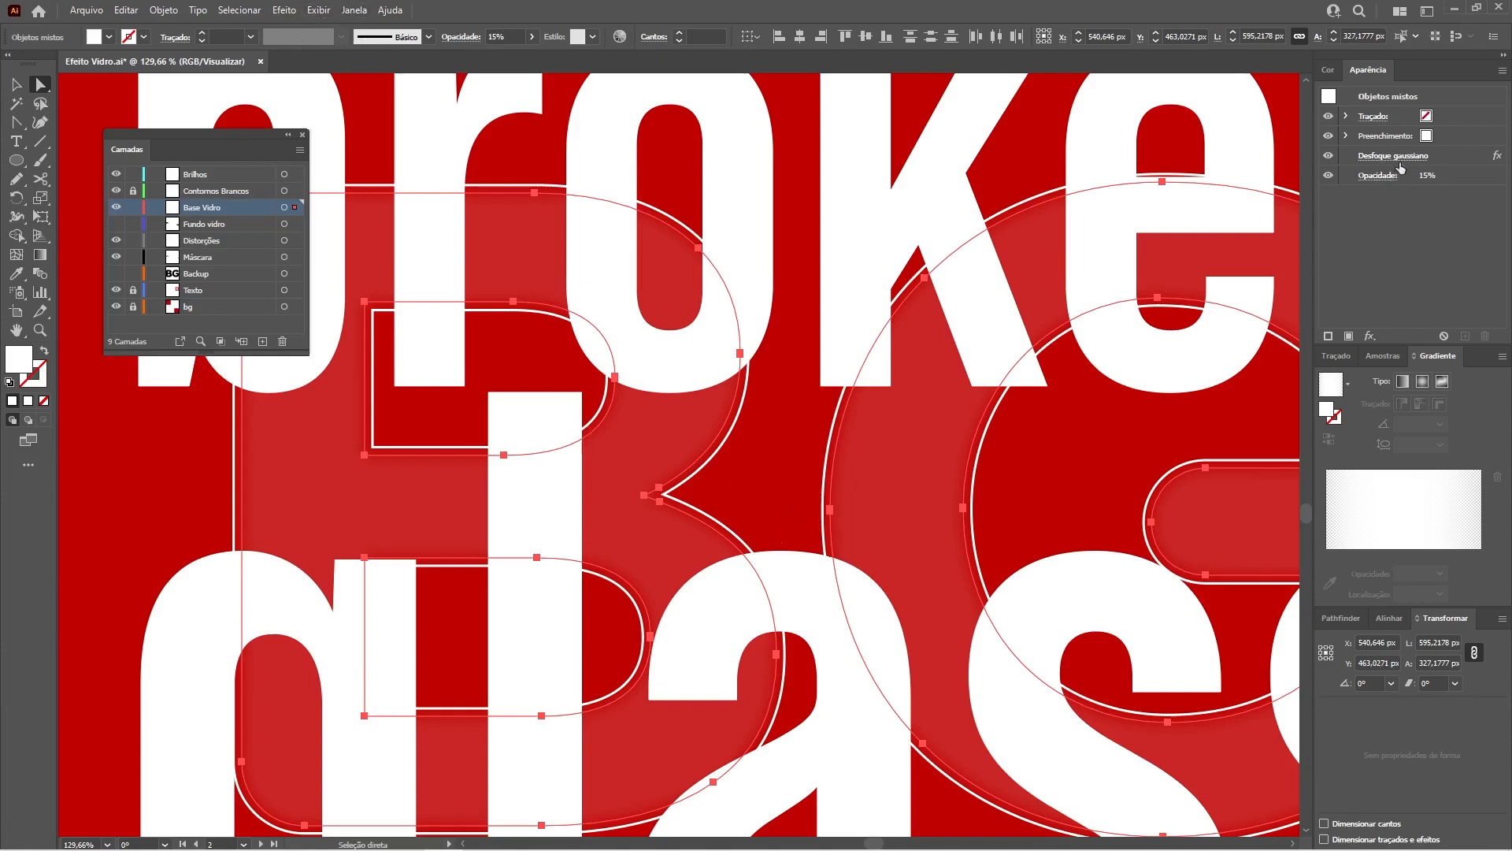
left_click(1367, 158)
left_click_drag(869, 478, 741, 404)
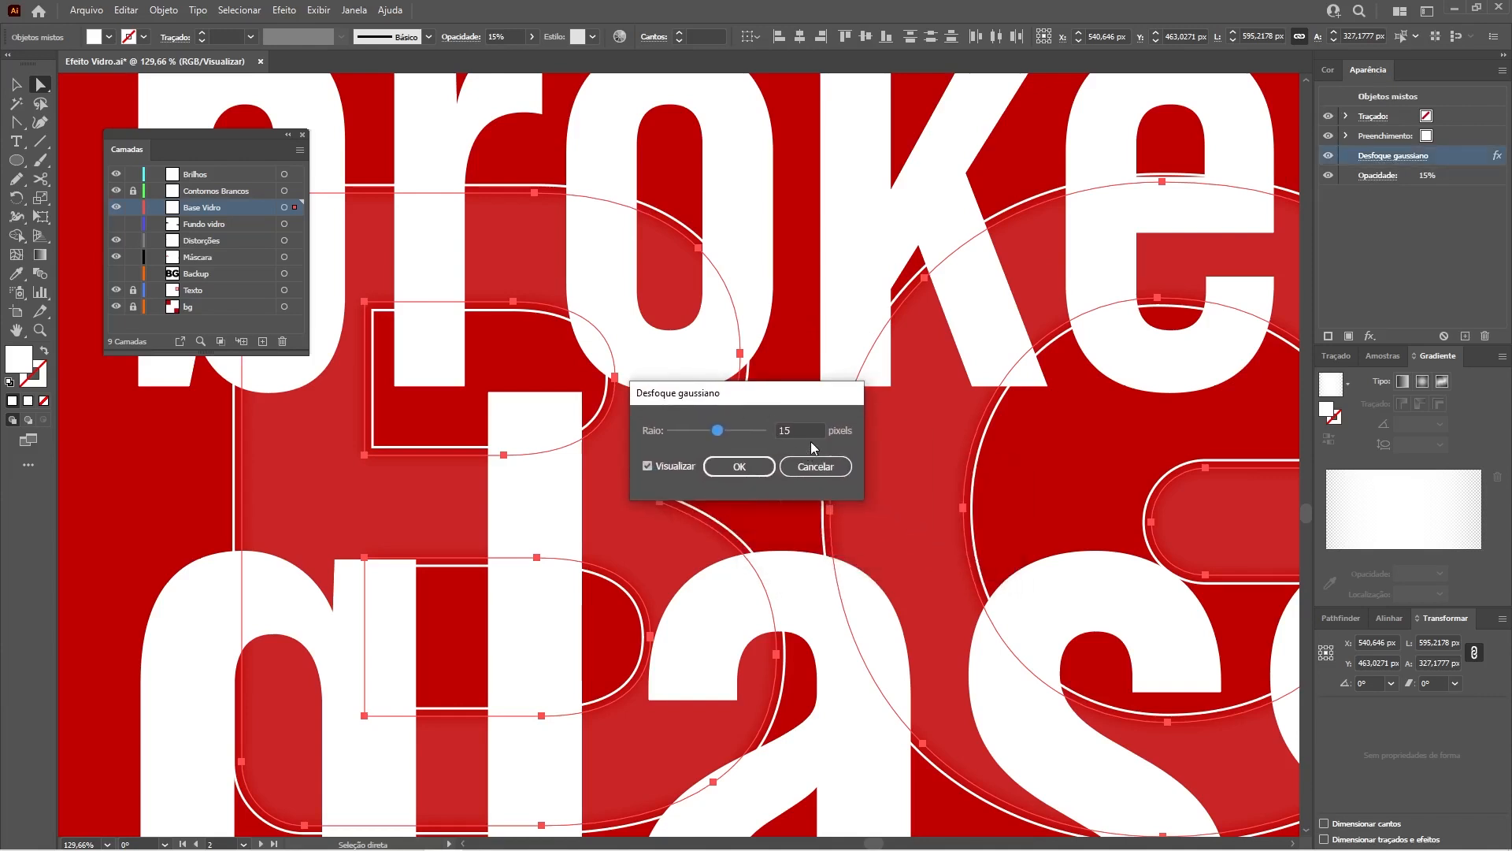
key("Tab")
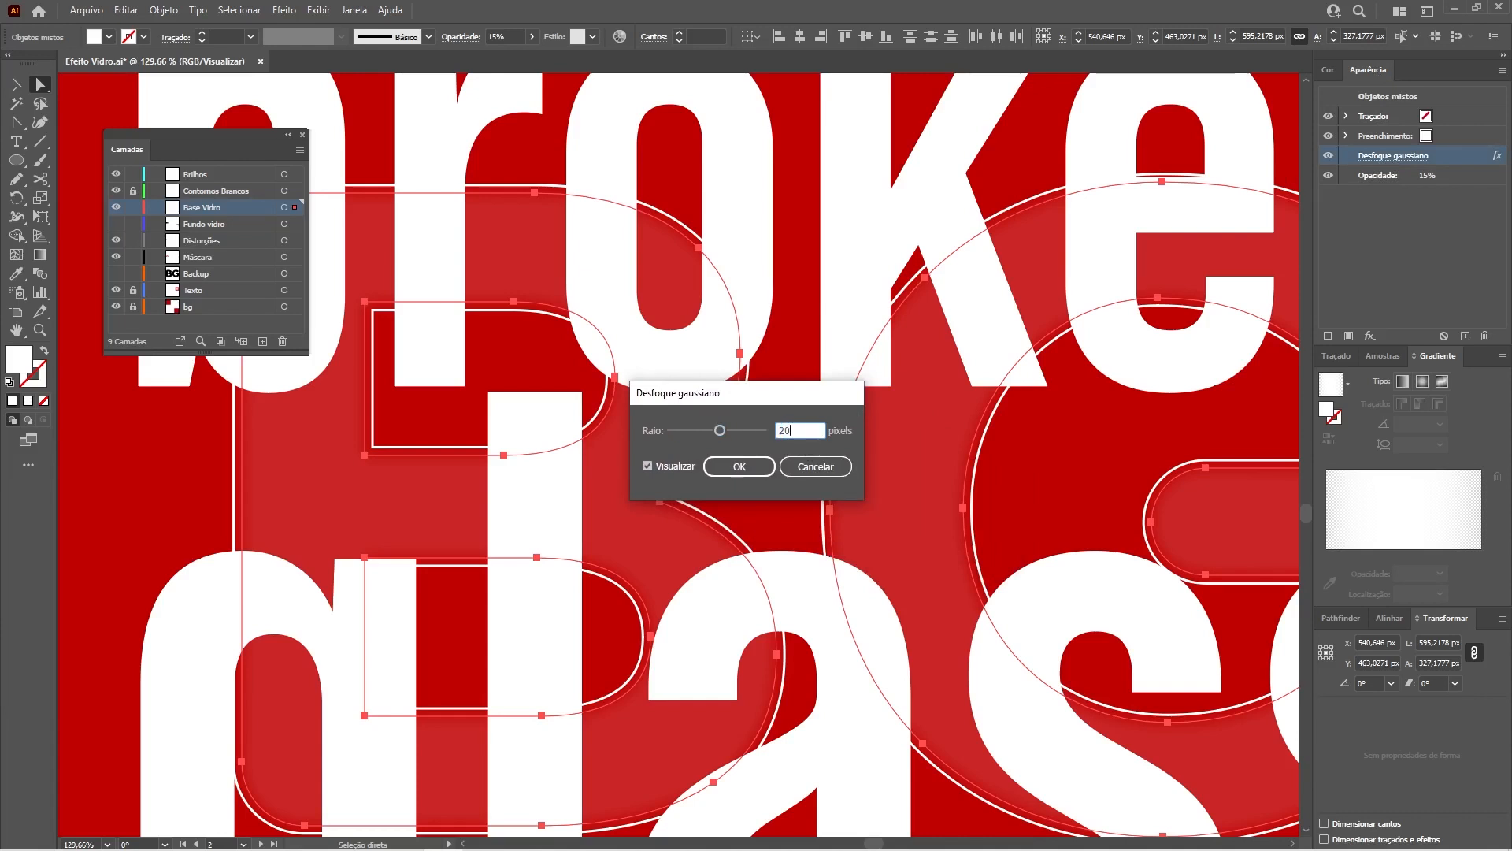
key("Return")
key("Return")
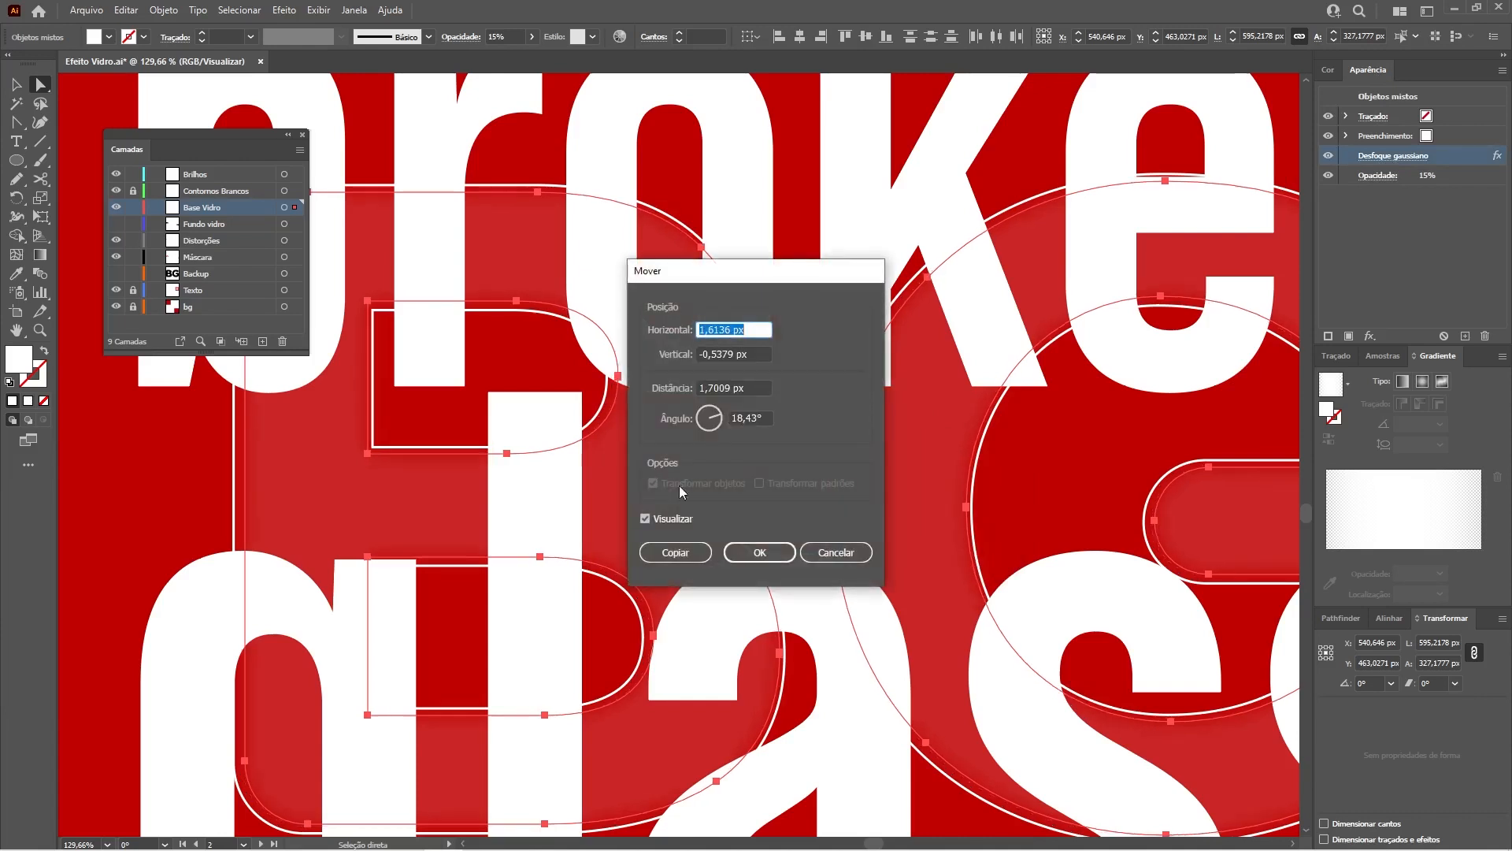
left_click(822, 560)
key("Escape")
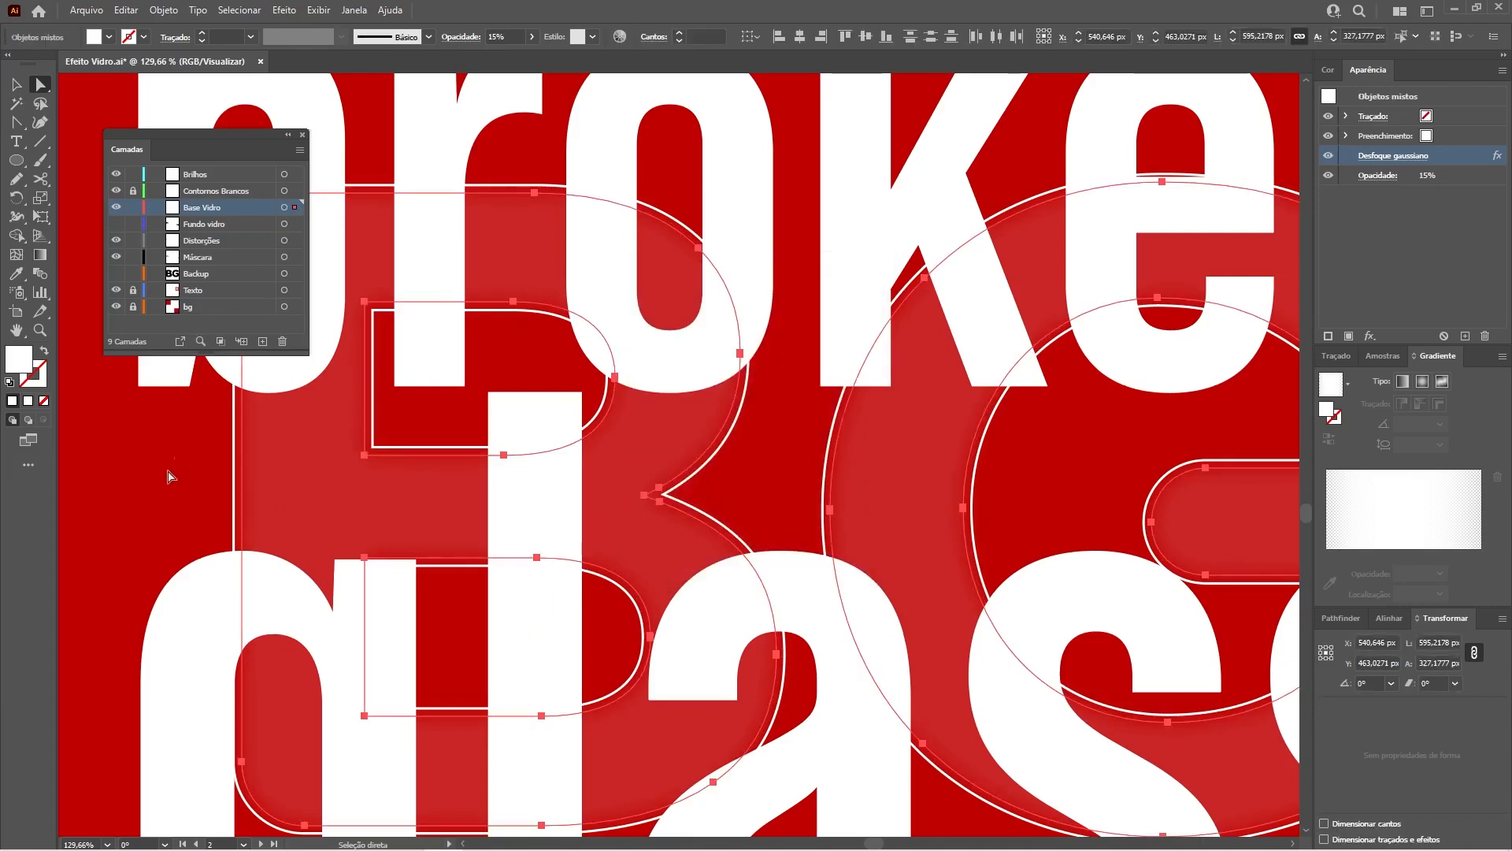
left_click(170, 473)
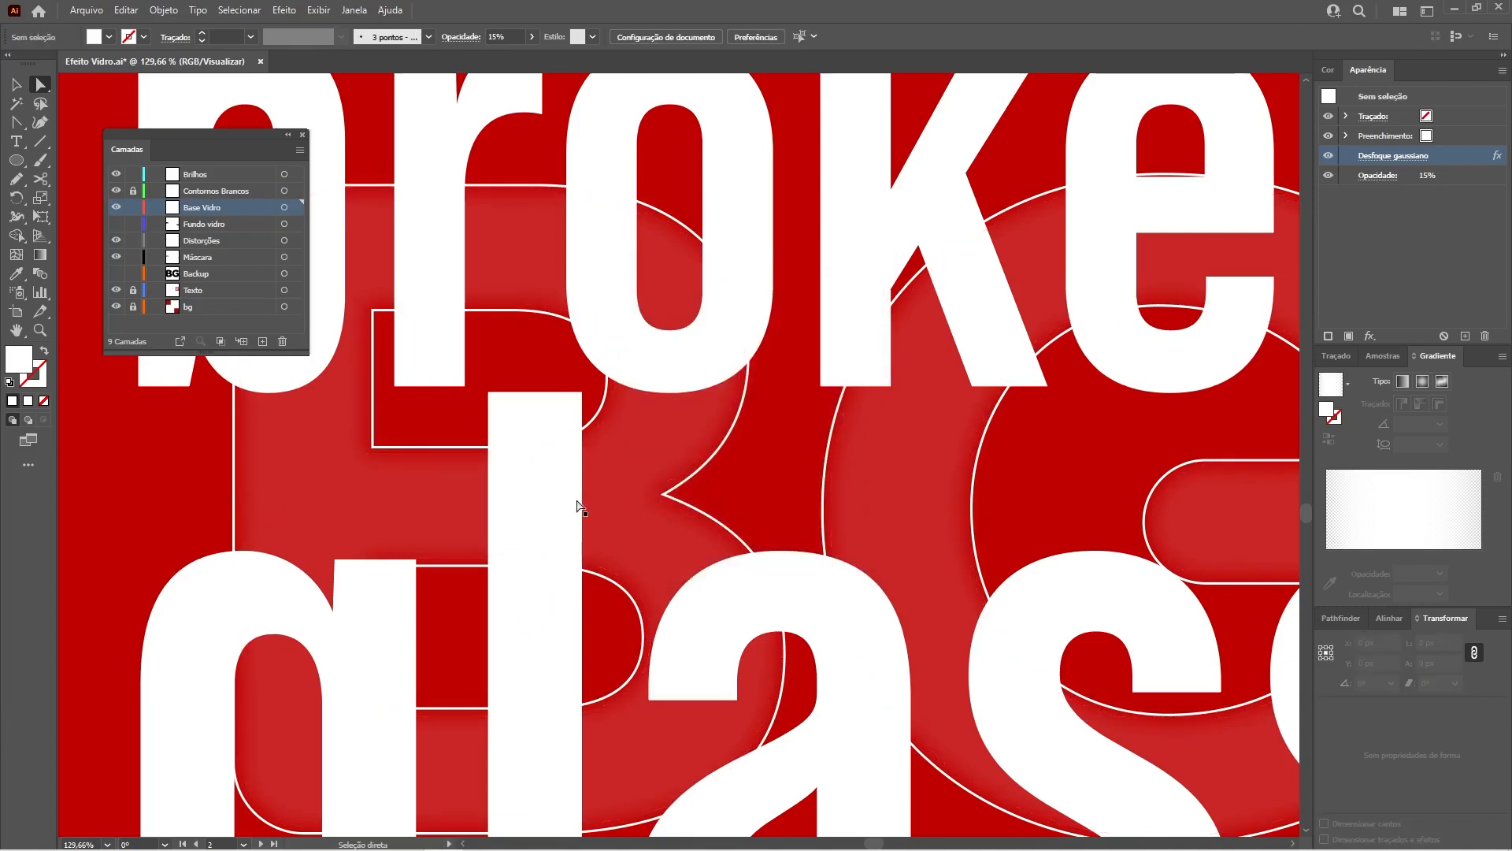
- Lower the opacity of the blurred B and G shapes to 10%
key("ctrl+minus")
key("ctrl+minus")
key("z")
left_click_drag(755, 556, 800, 594)
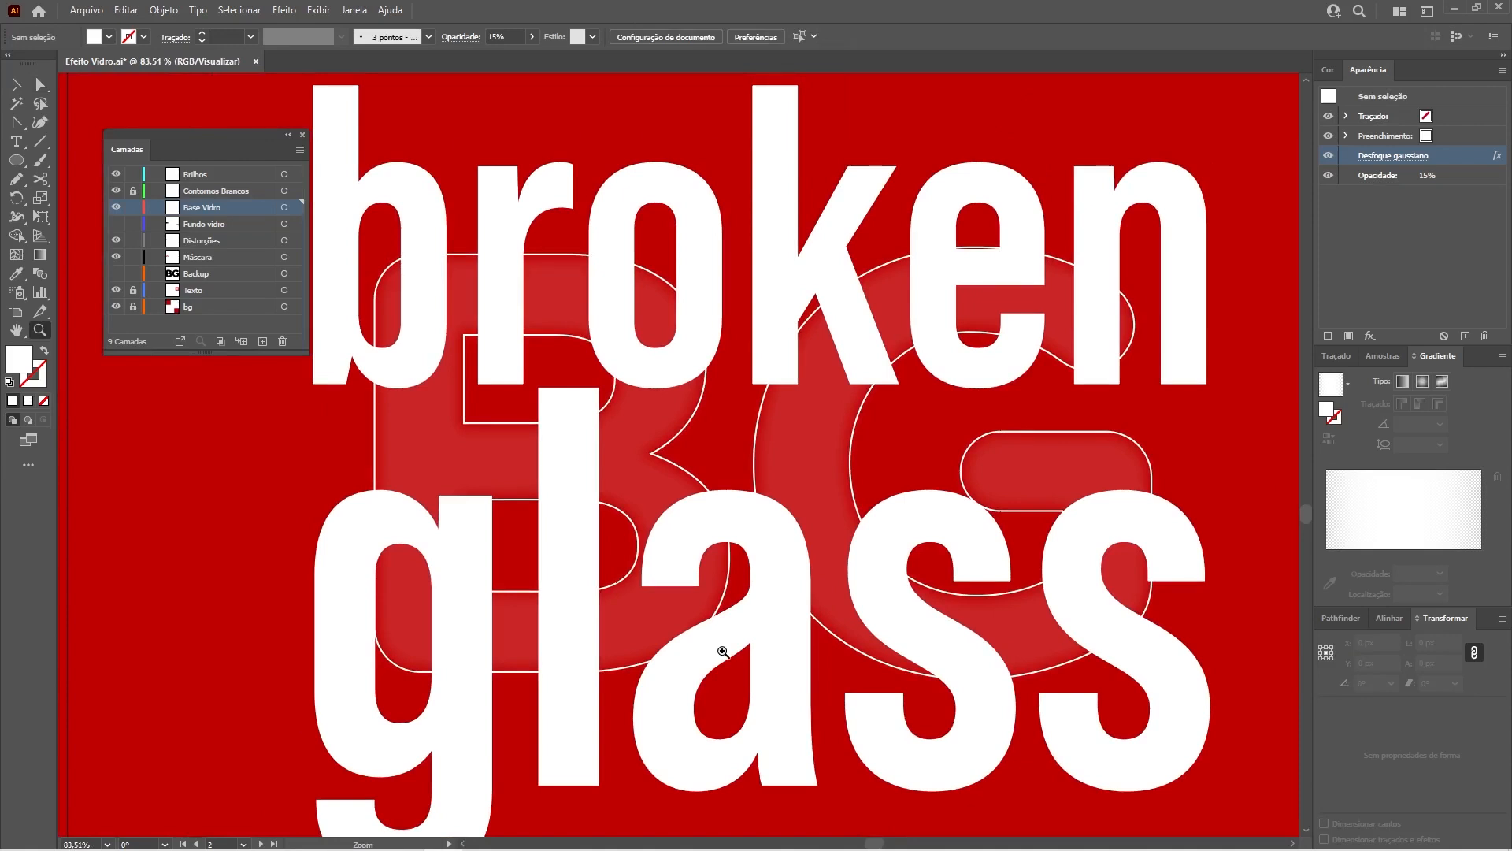
key("v")
key("z")
left_click_drag(749, 417, 737, 477)
key("v")
key("a")
left_click(616, 451)
left_click(780, 437, "shift")
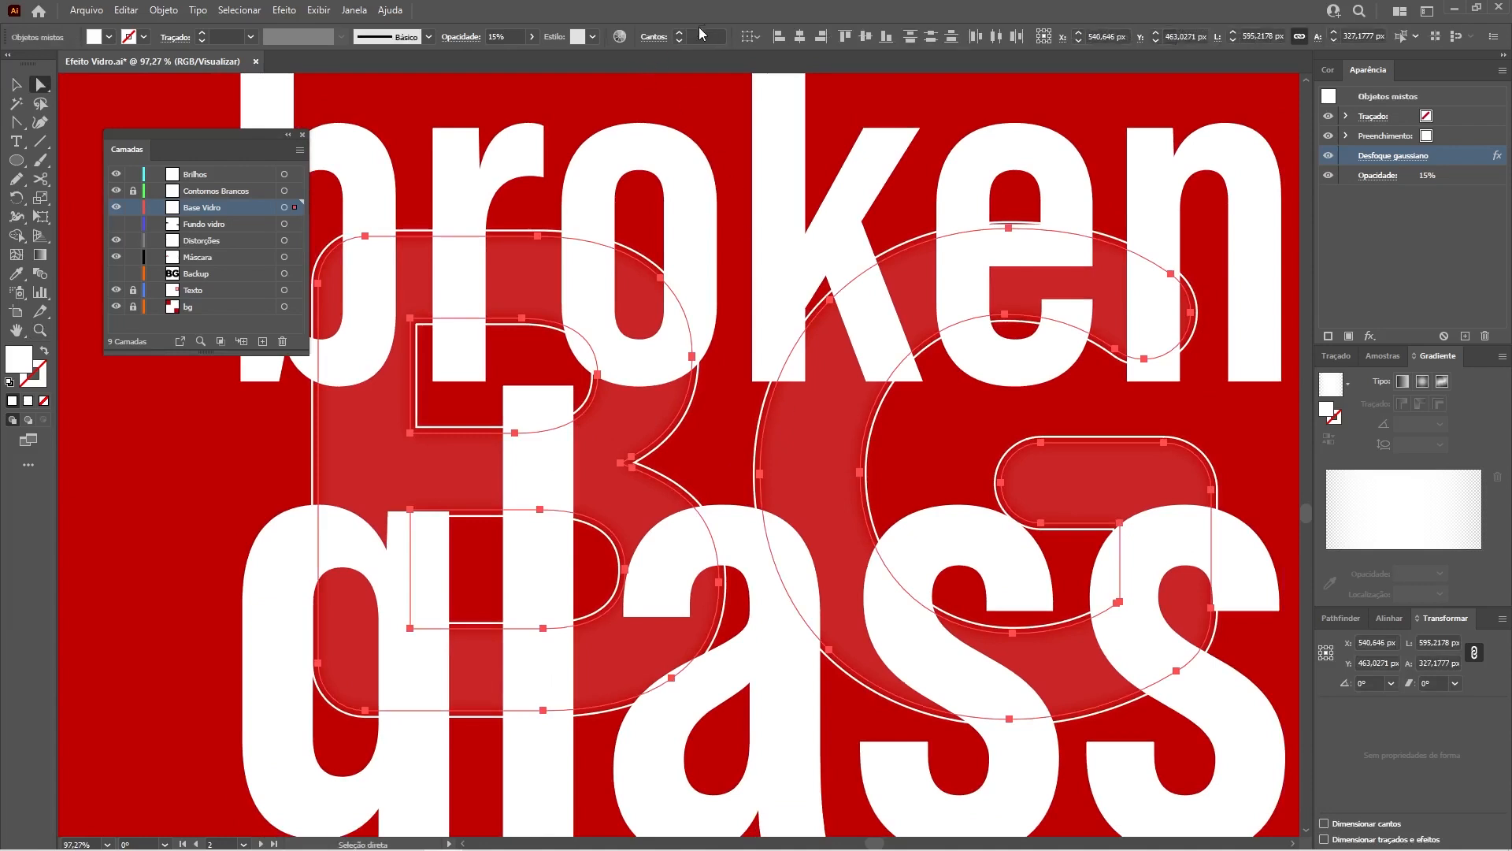
left_click(508, 36)
type("1")
key("Return")
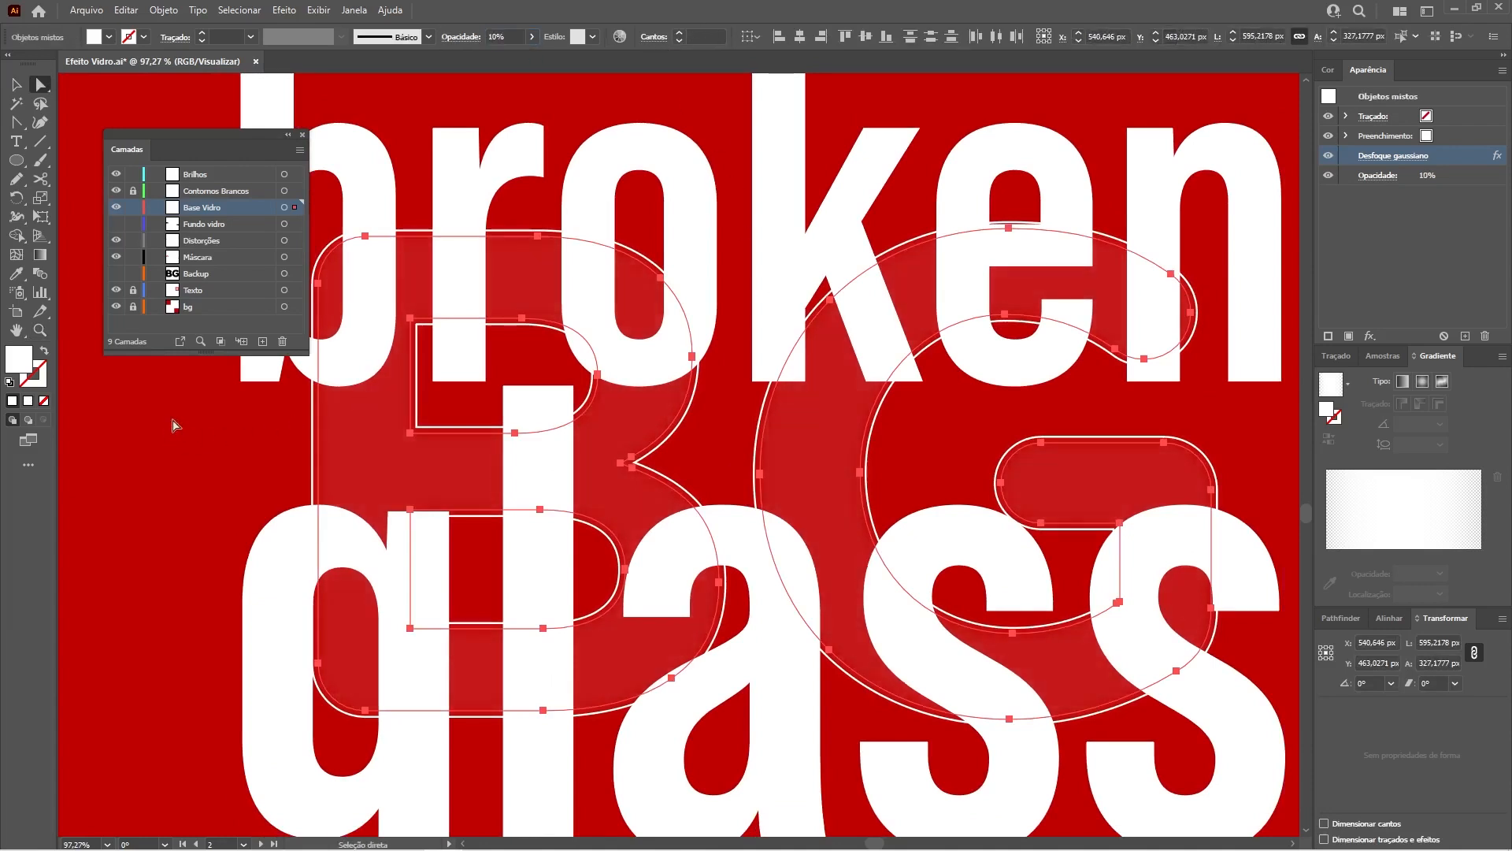
left_click(222, 466)
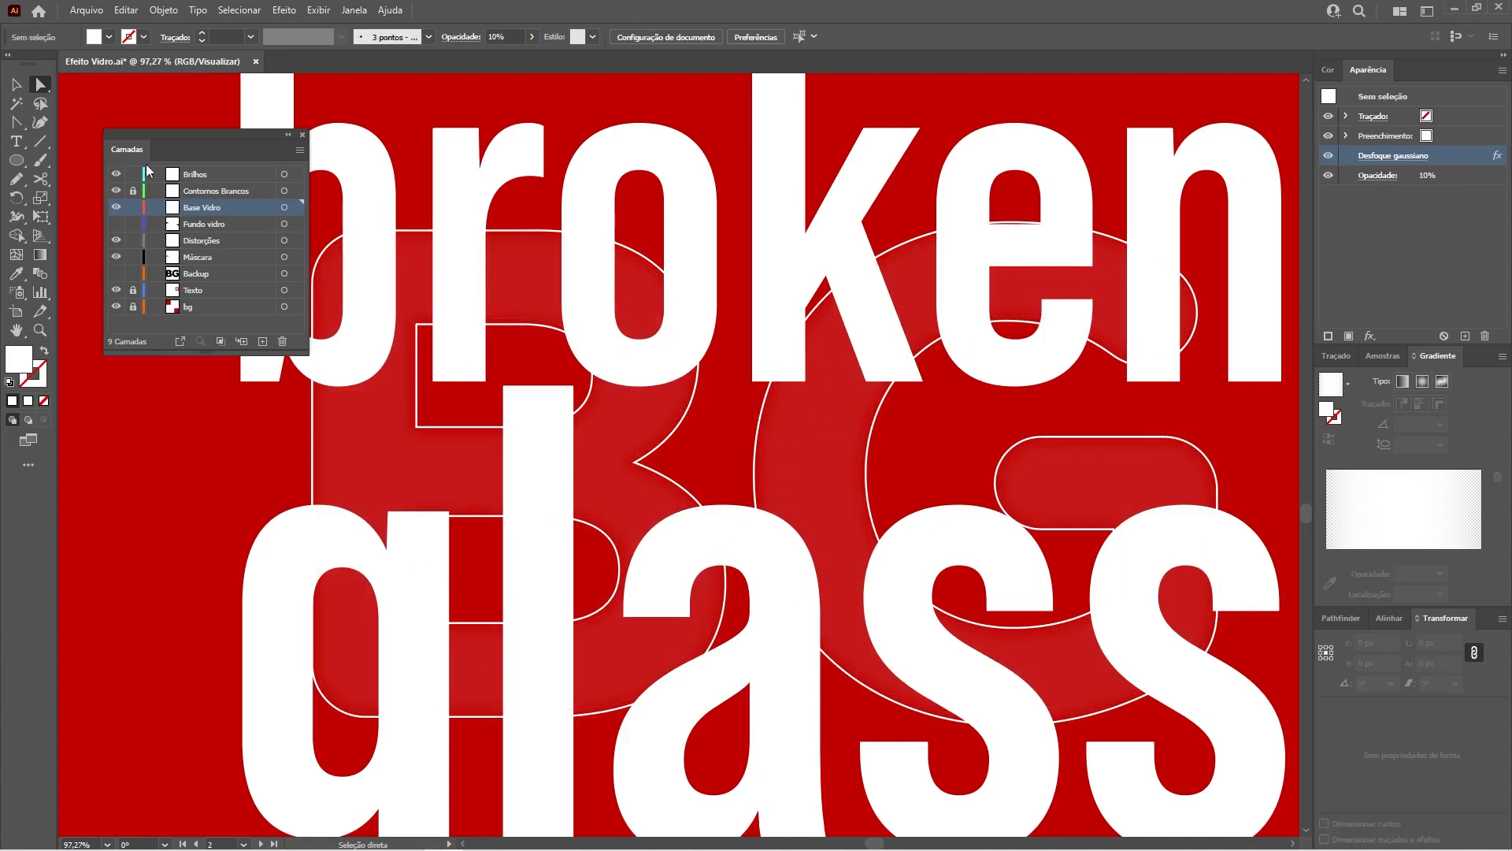
- Lock the Base Vidro layer with Contornos Brancos unlocked and active, and hide the Texto layer
left_click(17, 85)
left_click(132, 207)
left_click(221, 191)
left_click(40, 85)
left_click(913, 242)
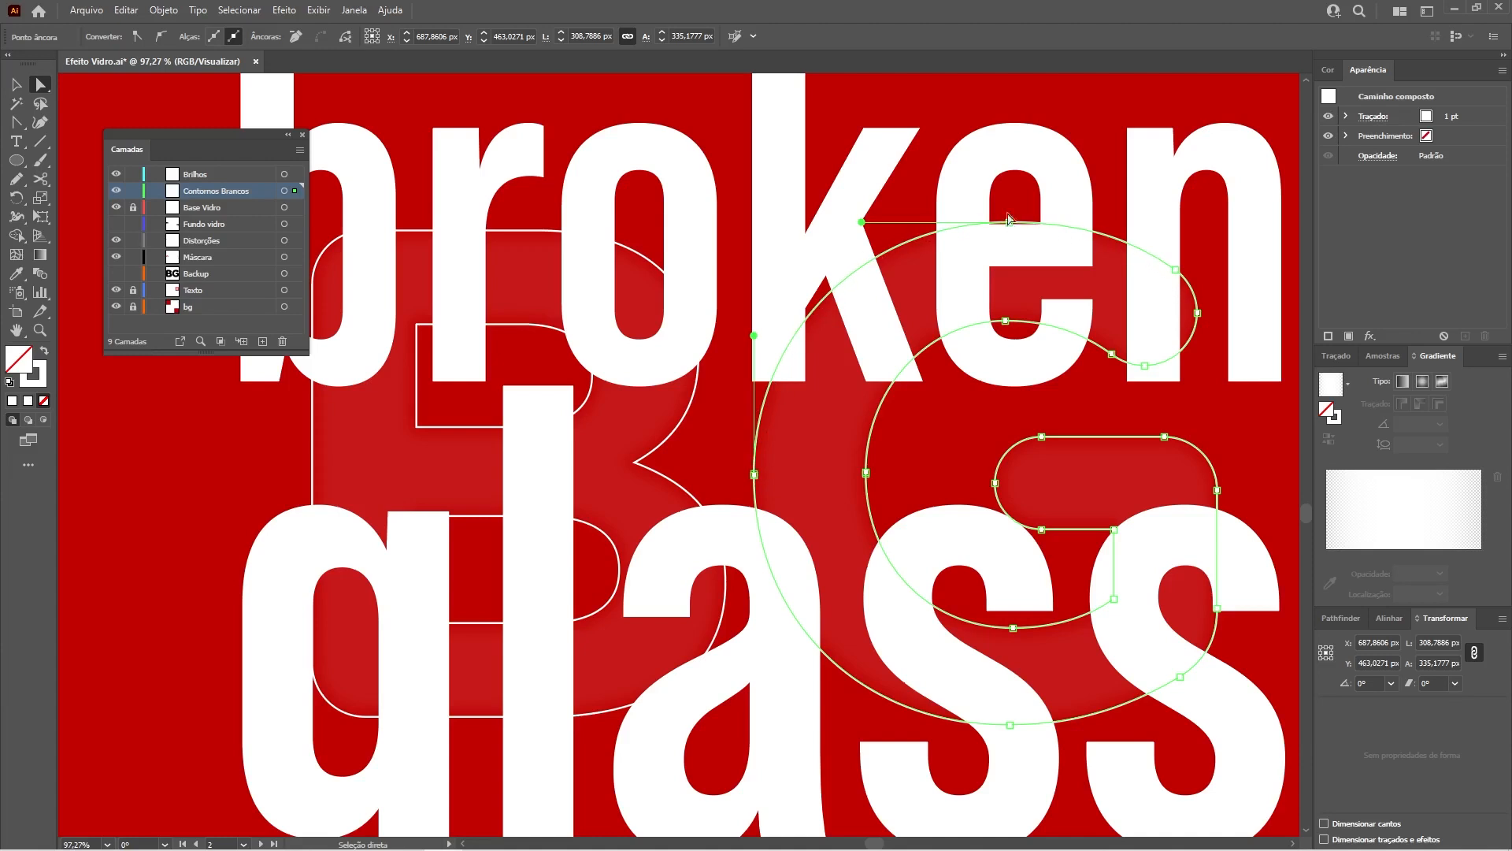
left_click(117, 291)
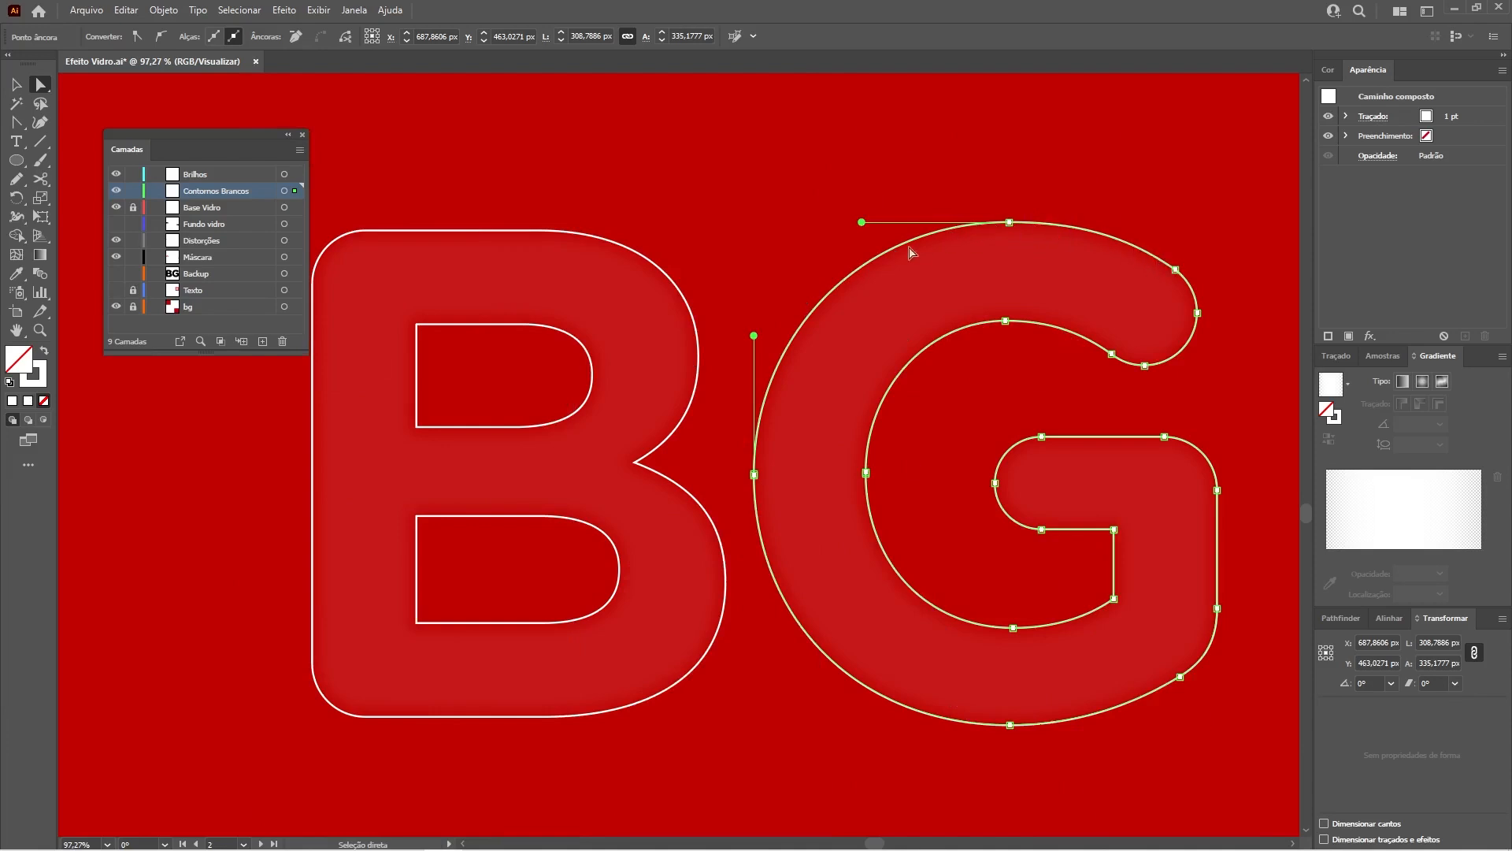
- Separate the G outline's upper outer arc by cutting it at its top anchor point and pasting it in front at its original position
left_click(1009, 223)
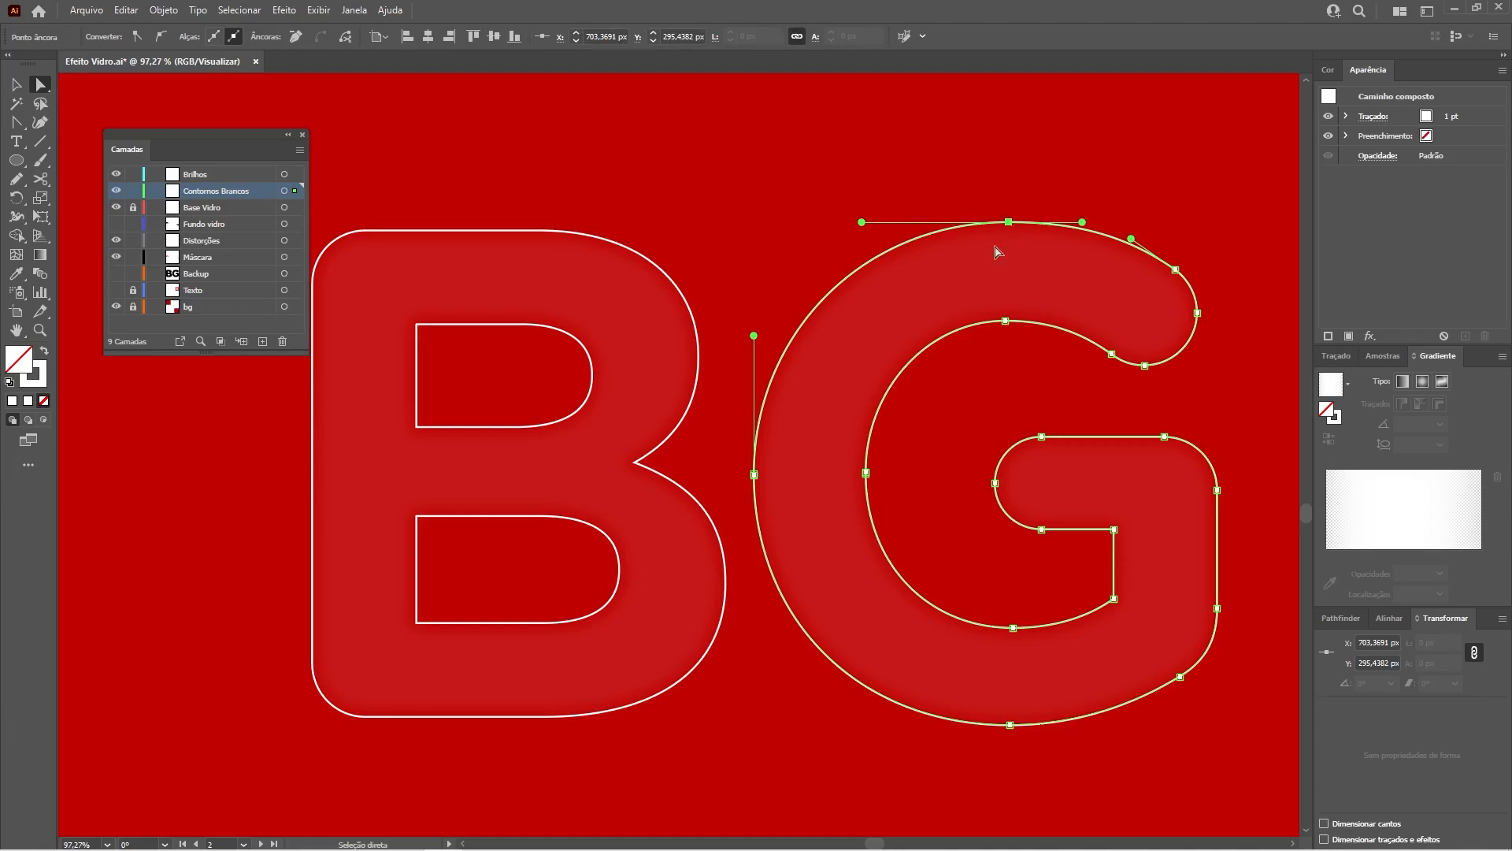
key("Delete")
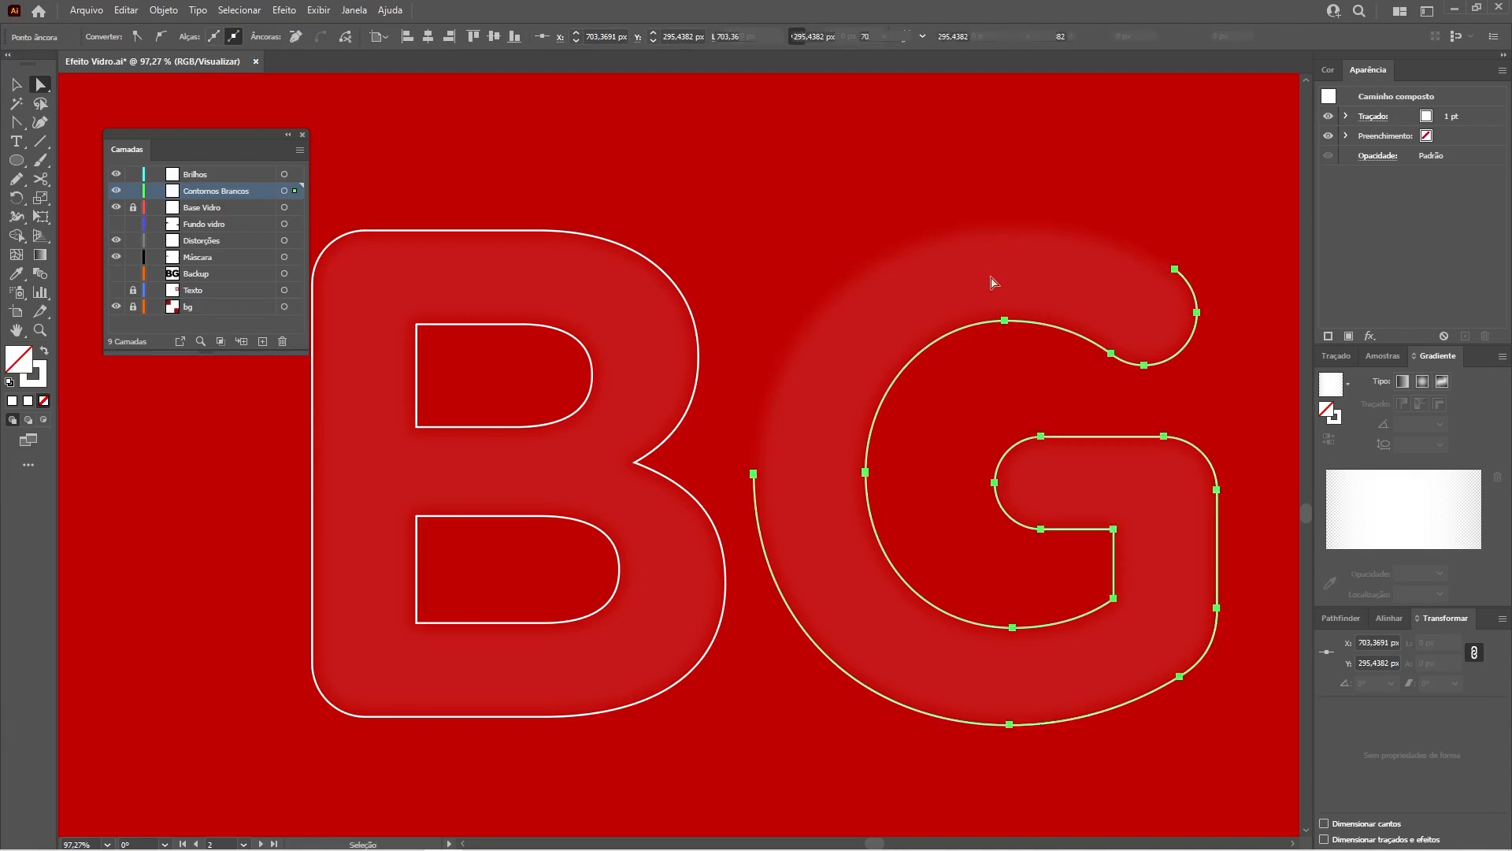
left_click(1020, 168)
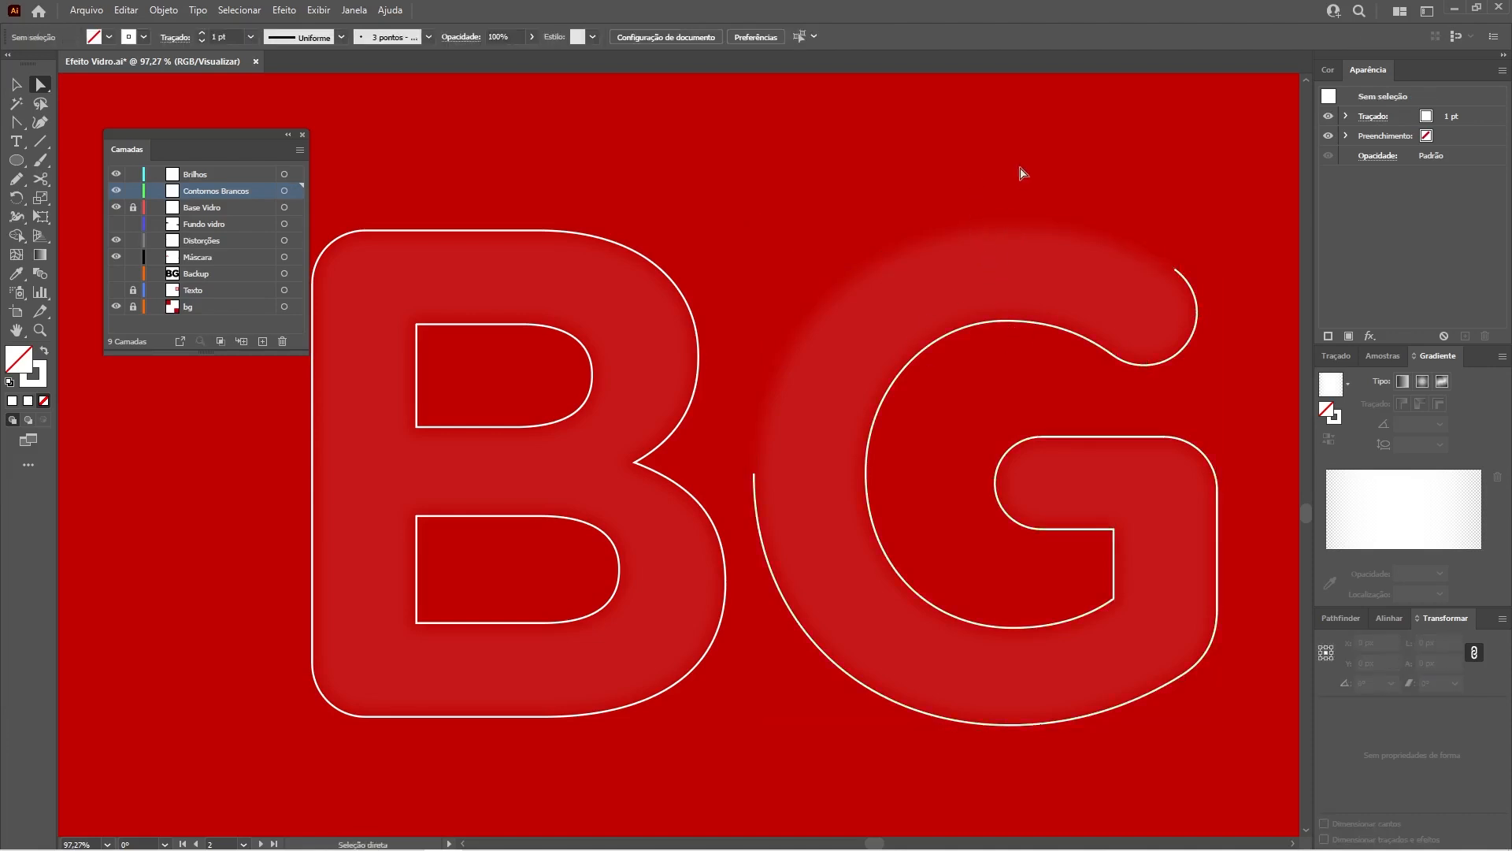
key("ctrl+z")
key("v")
left_click(952, 234)
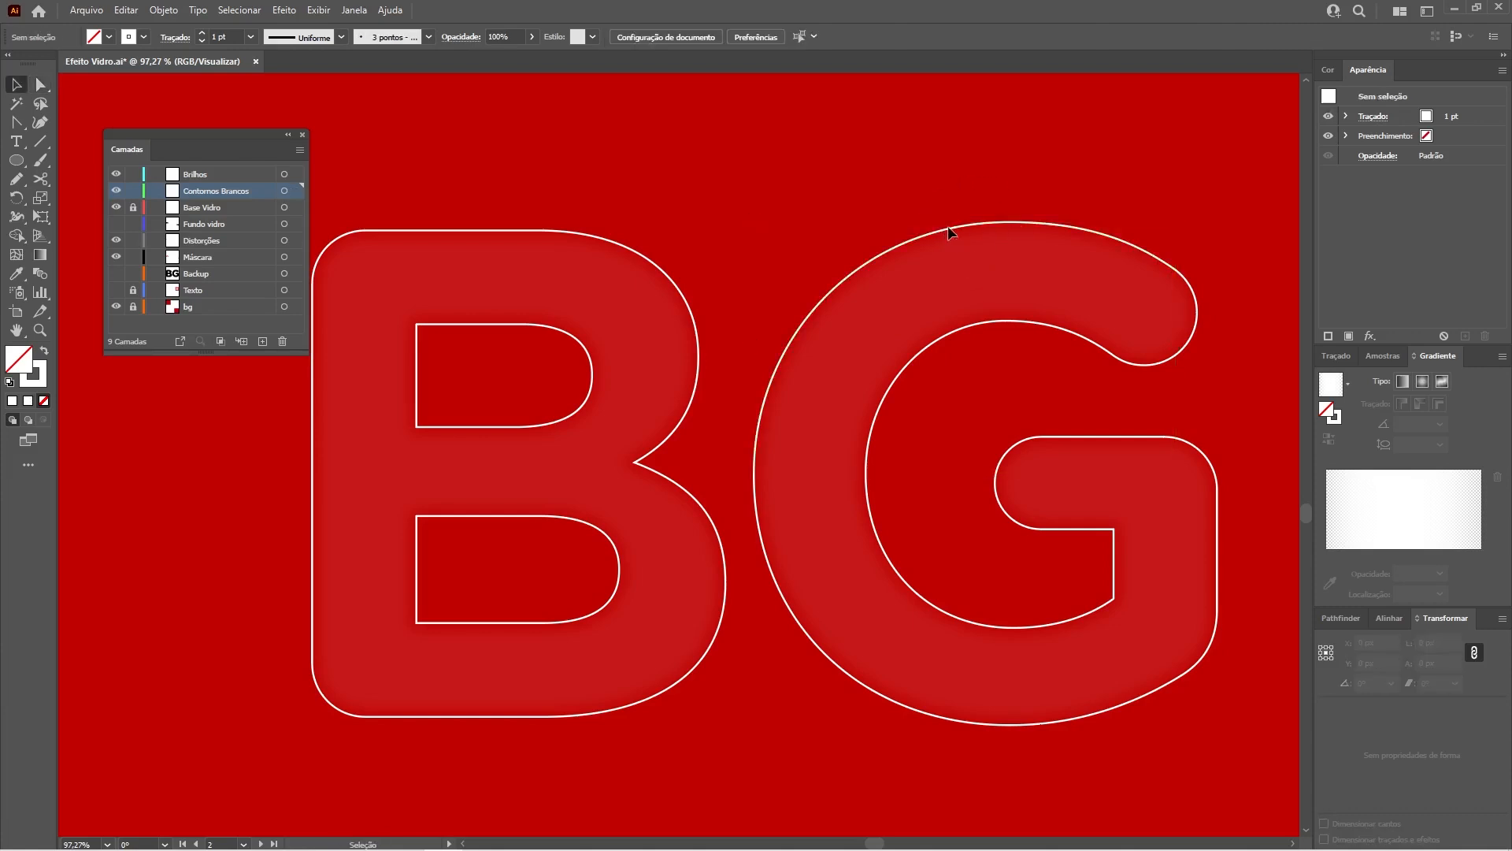
left_click_drag(944, 235, 911, 187)
key("ctrl+z")
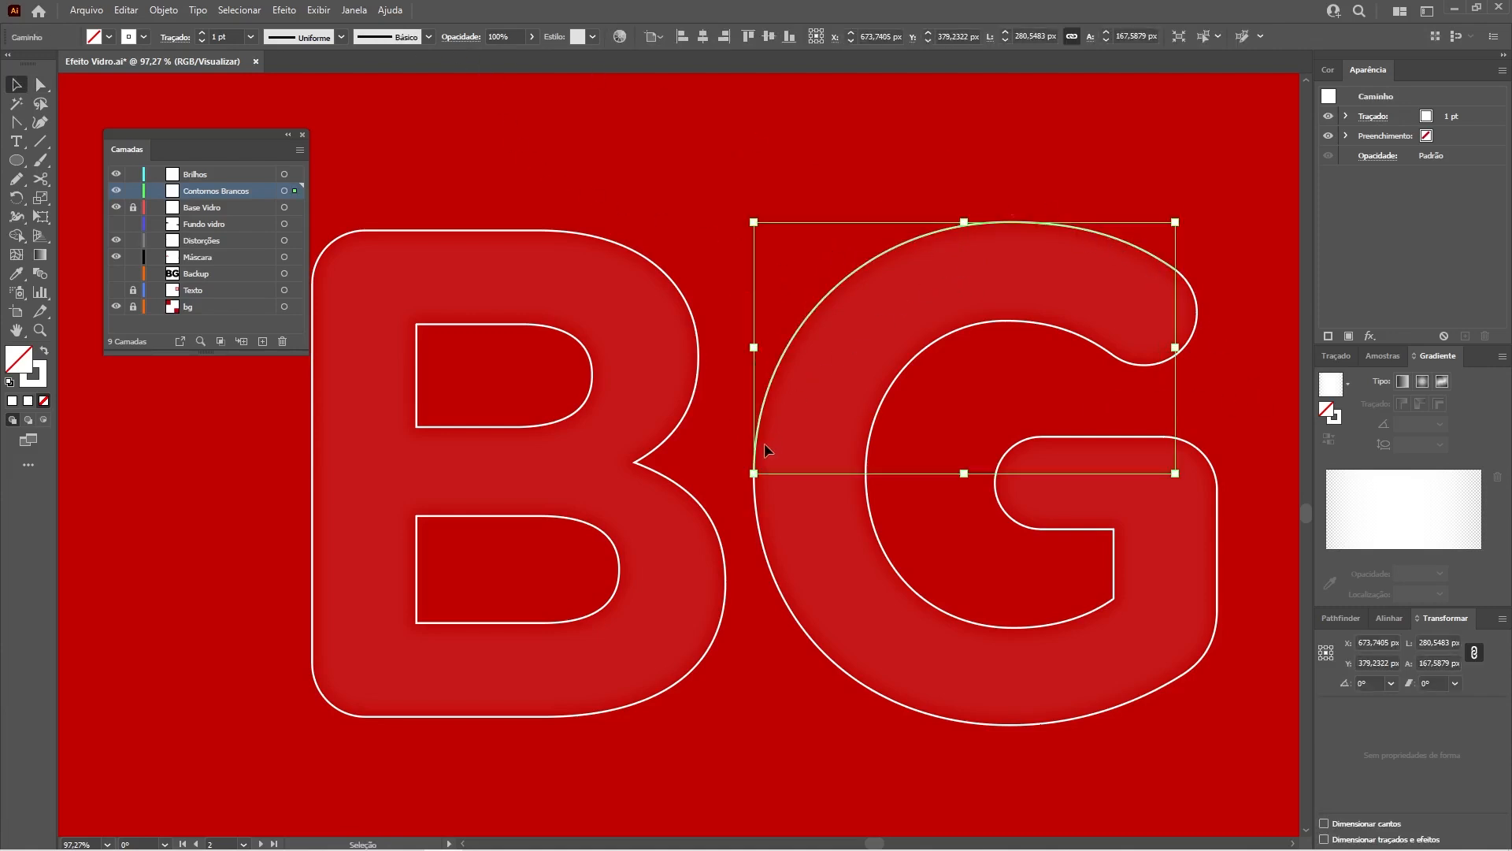
- Give the G's separated upper arc the Perfil de largura 1 width profile and an opacity of 40%
left_click(341, 38)
left_click(293, 88)
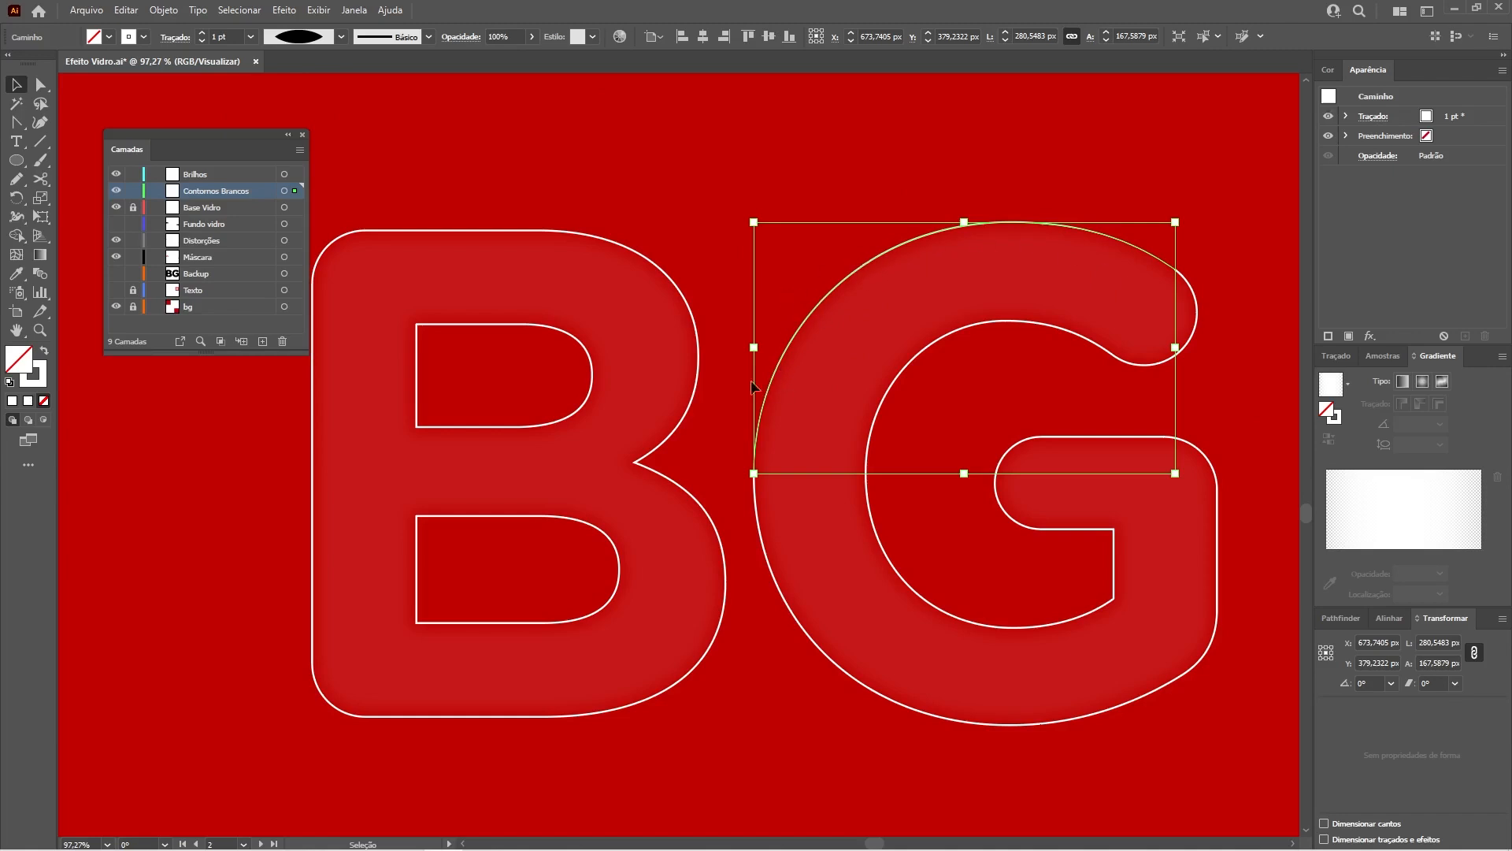
left_click(340, 37)
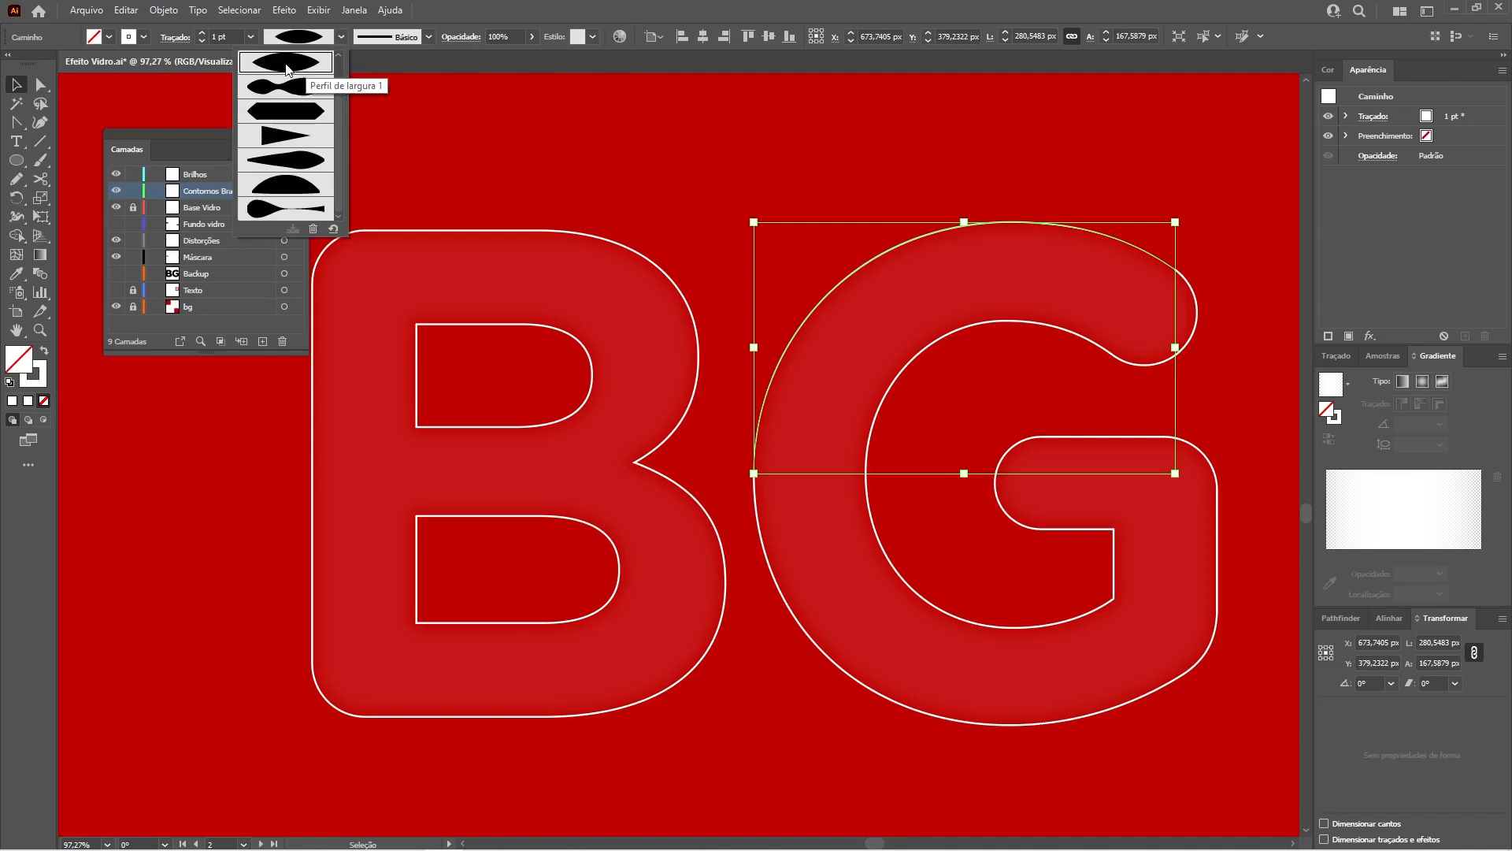
left_click(482, 16)
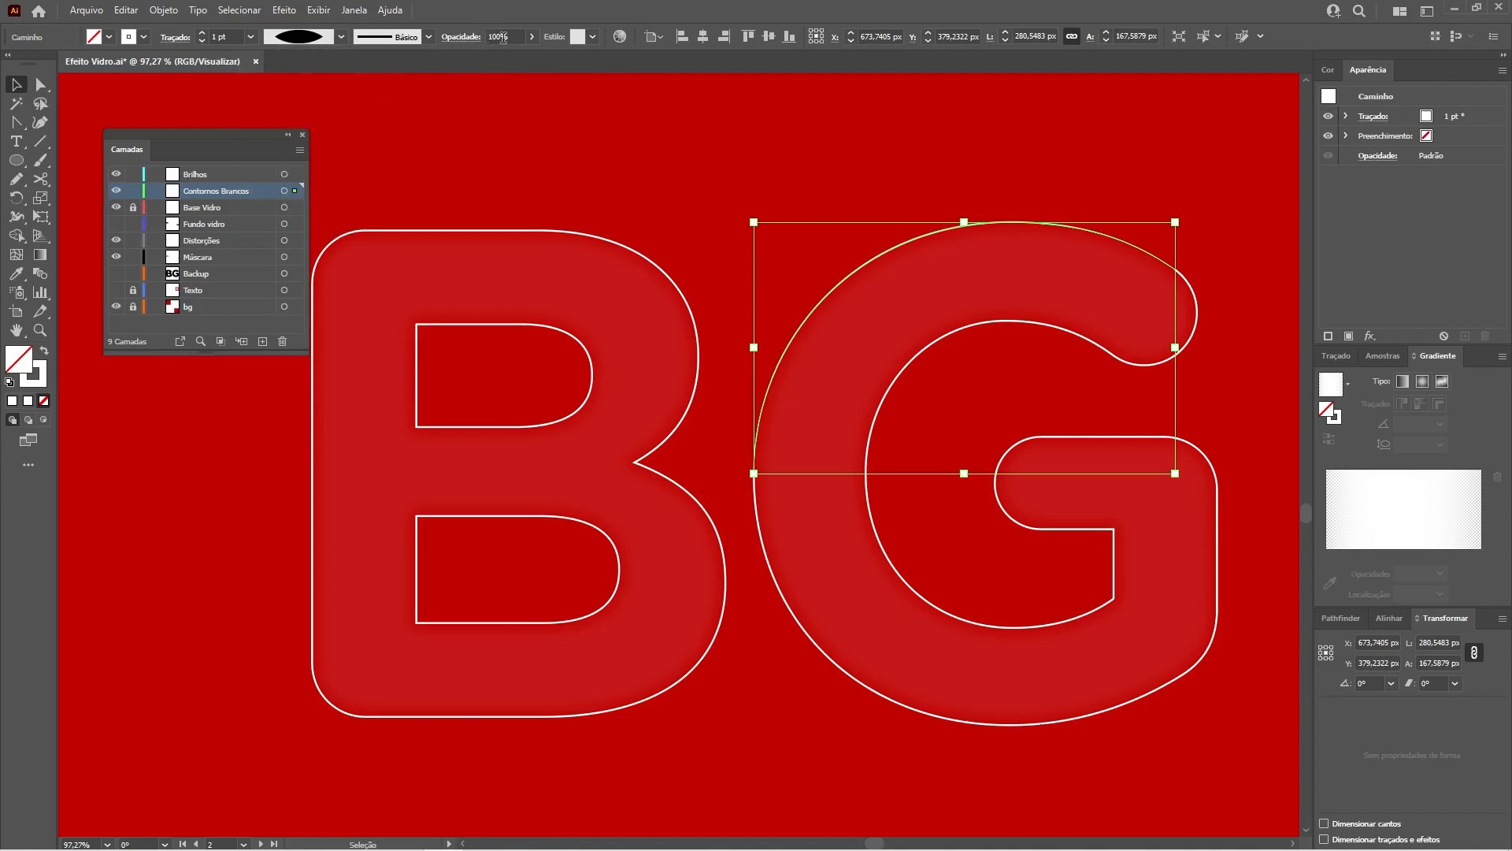
left_click(511, 35)
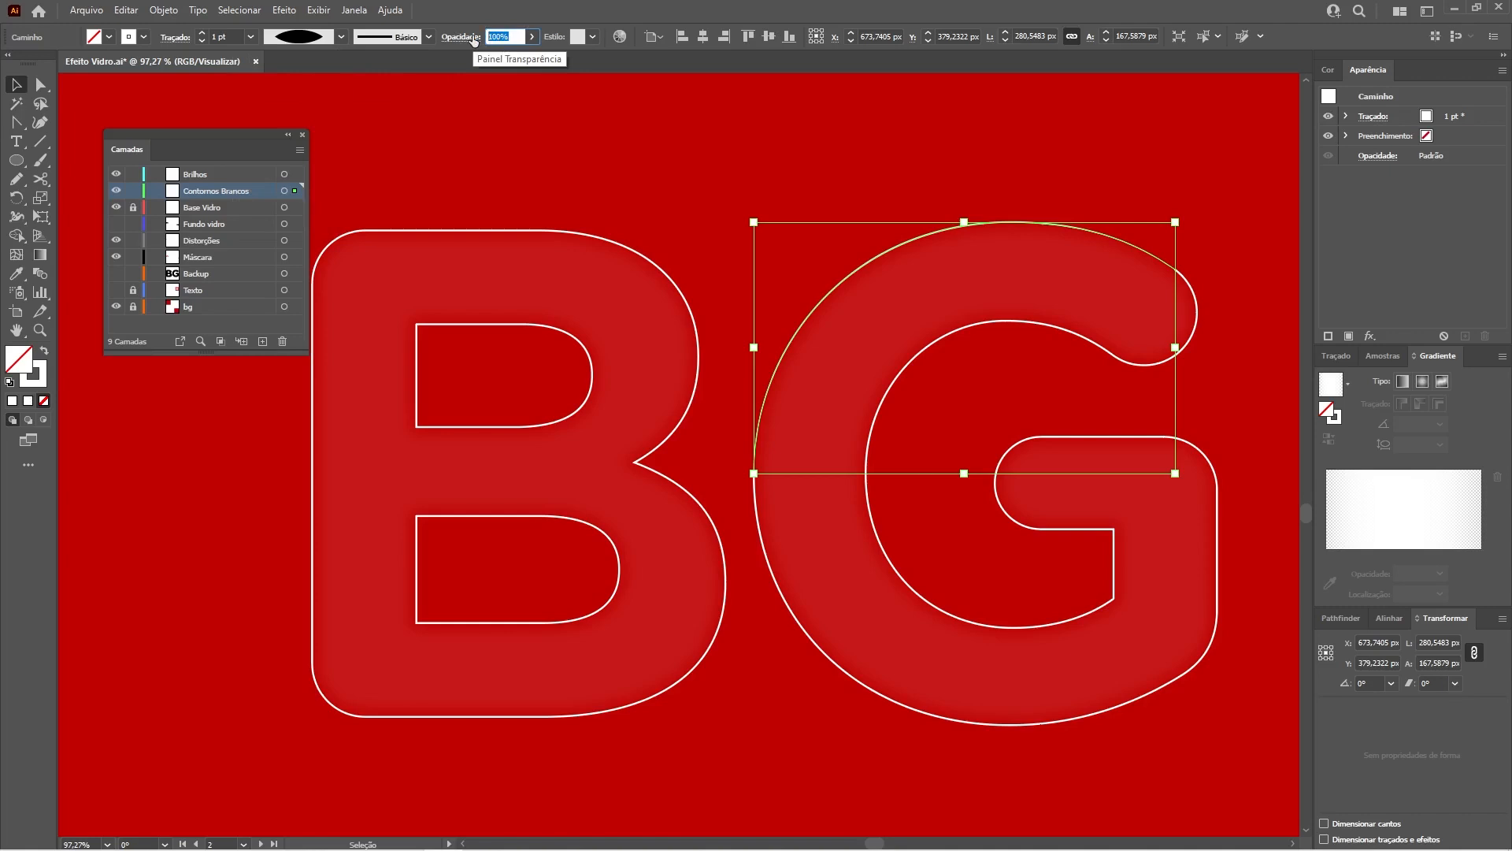
type("40")
key("Return")
left_click(797, 241)
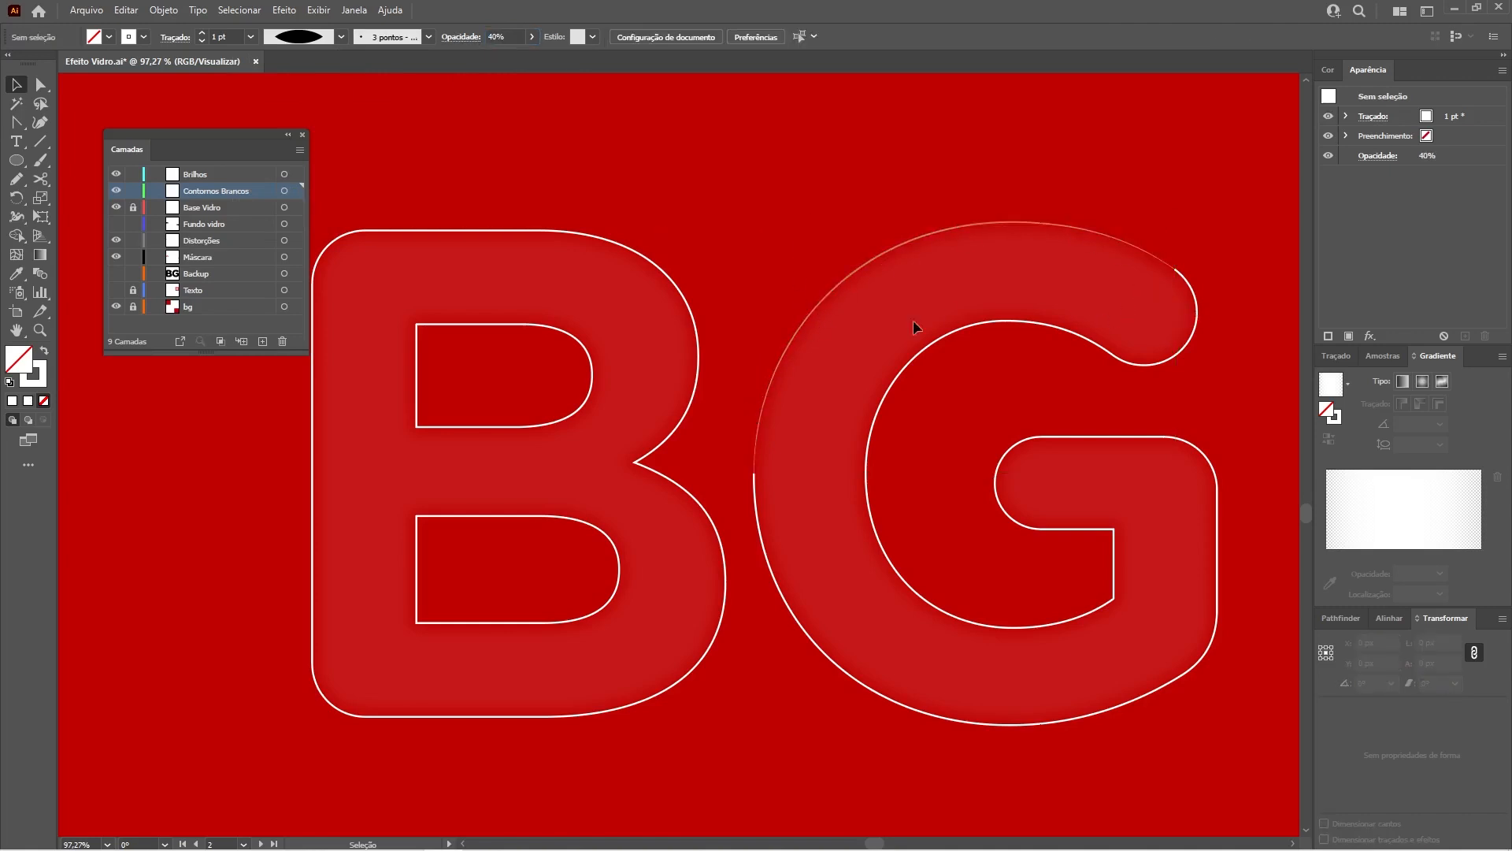
- Cut the rounded end of the G's upper arm from the outline and paste it in front as a separate path
key("a")
left_click(1169, 363)
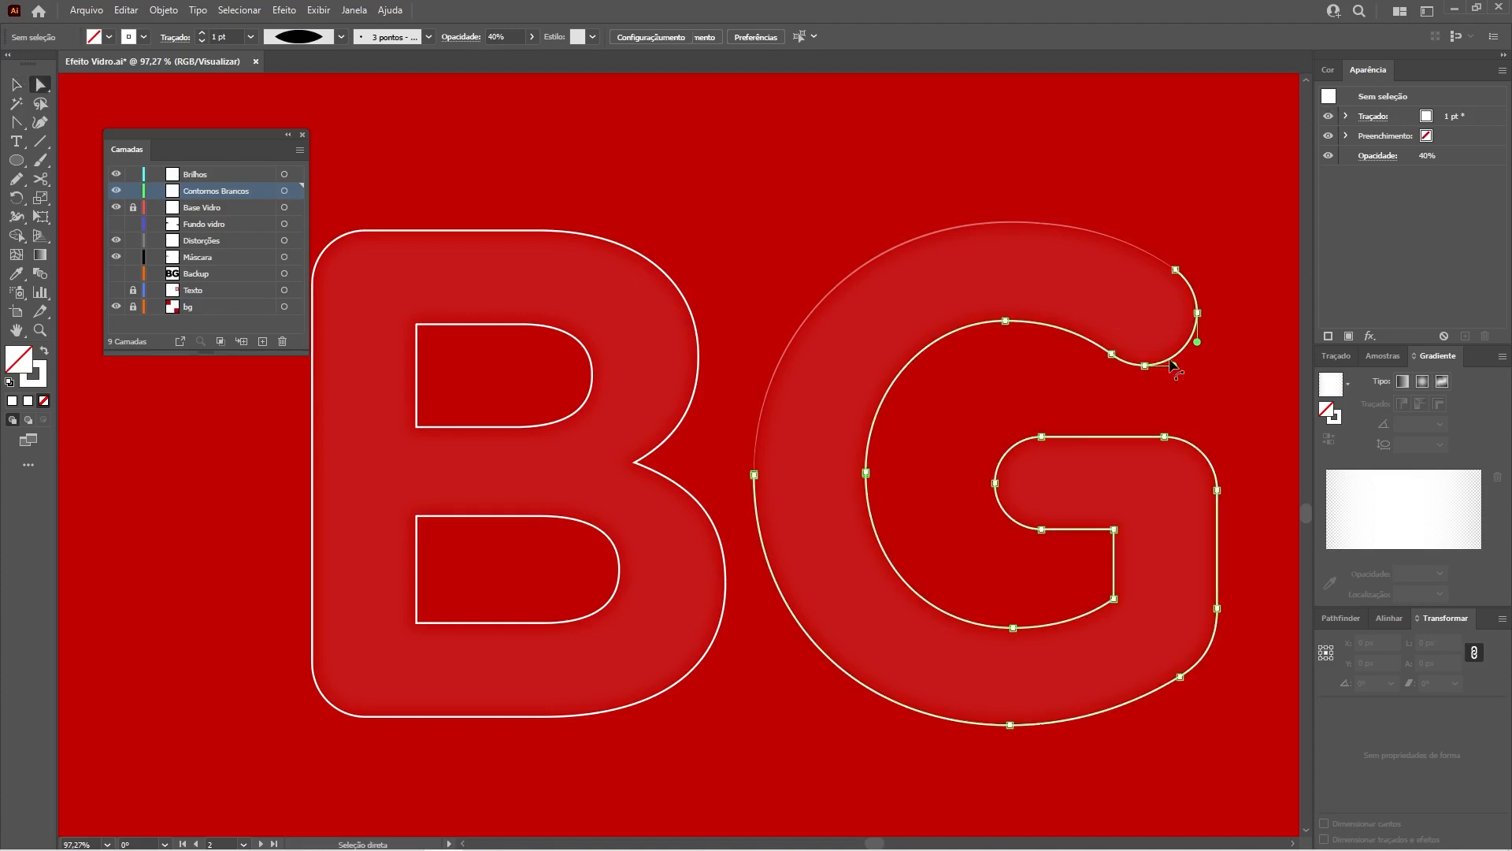
left_click(1197, 312)
left_click(1145, 365)
key("Delete")
left_click(1205, 405, "ctrl")
key("ctrl+f")
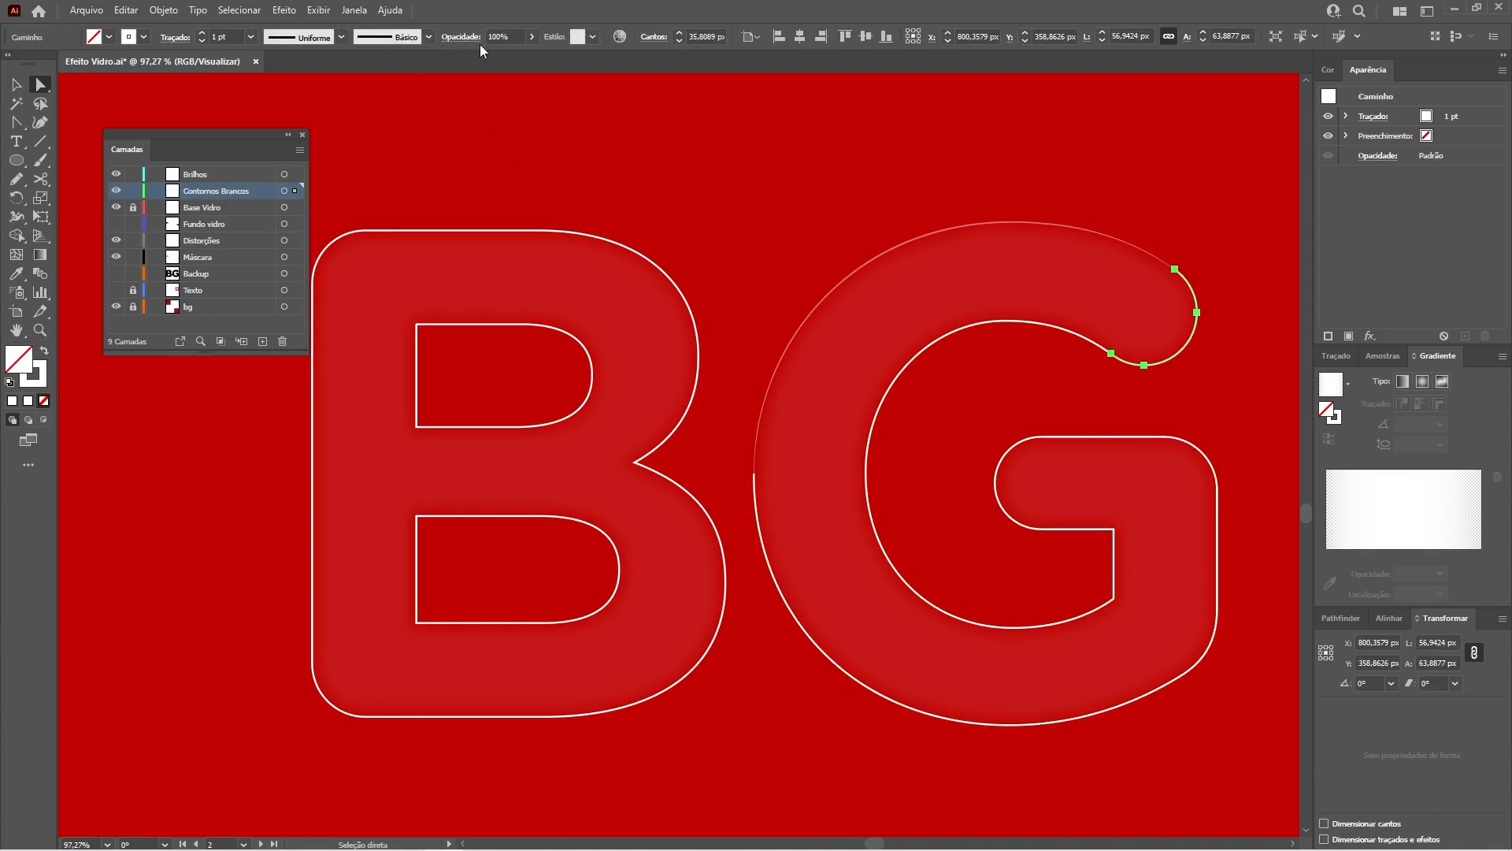
- Set the rounded end path's opacity to 20% and apply the Perfil de largura 1 width profile
left_click(509, 36)
type("20")
key("Return")
left_click(297, 92)
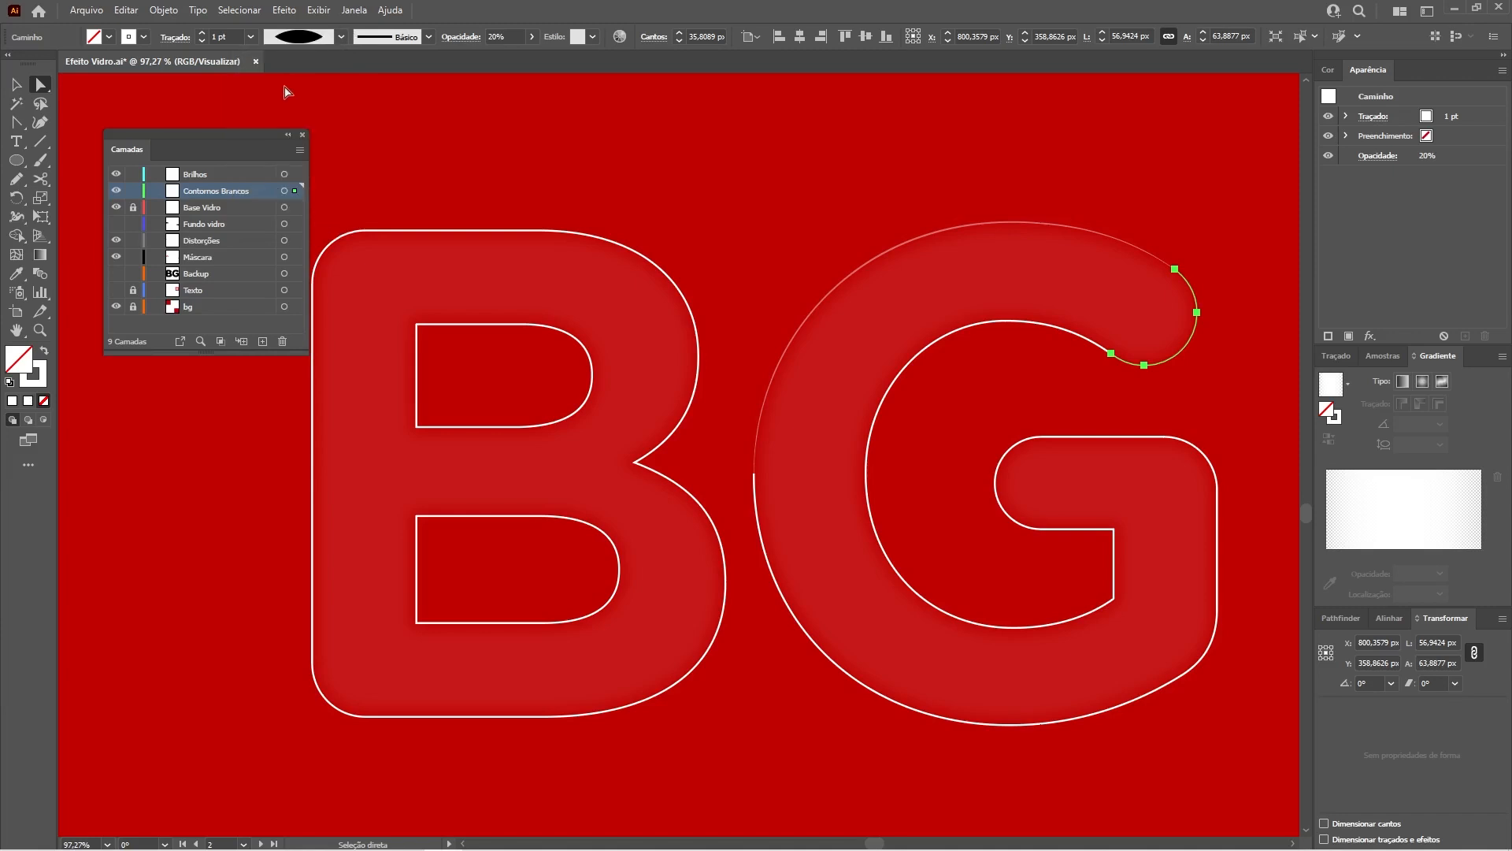
- Set the stroke weight of the G's rounded upper end path to 6 pt
left_click(203, 33)
left_click(202, 32)
left_click(202, 32)
left_click(202, 33)
left_click(473, 172)
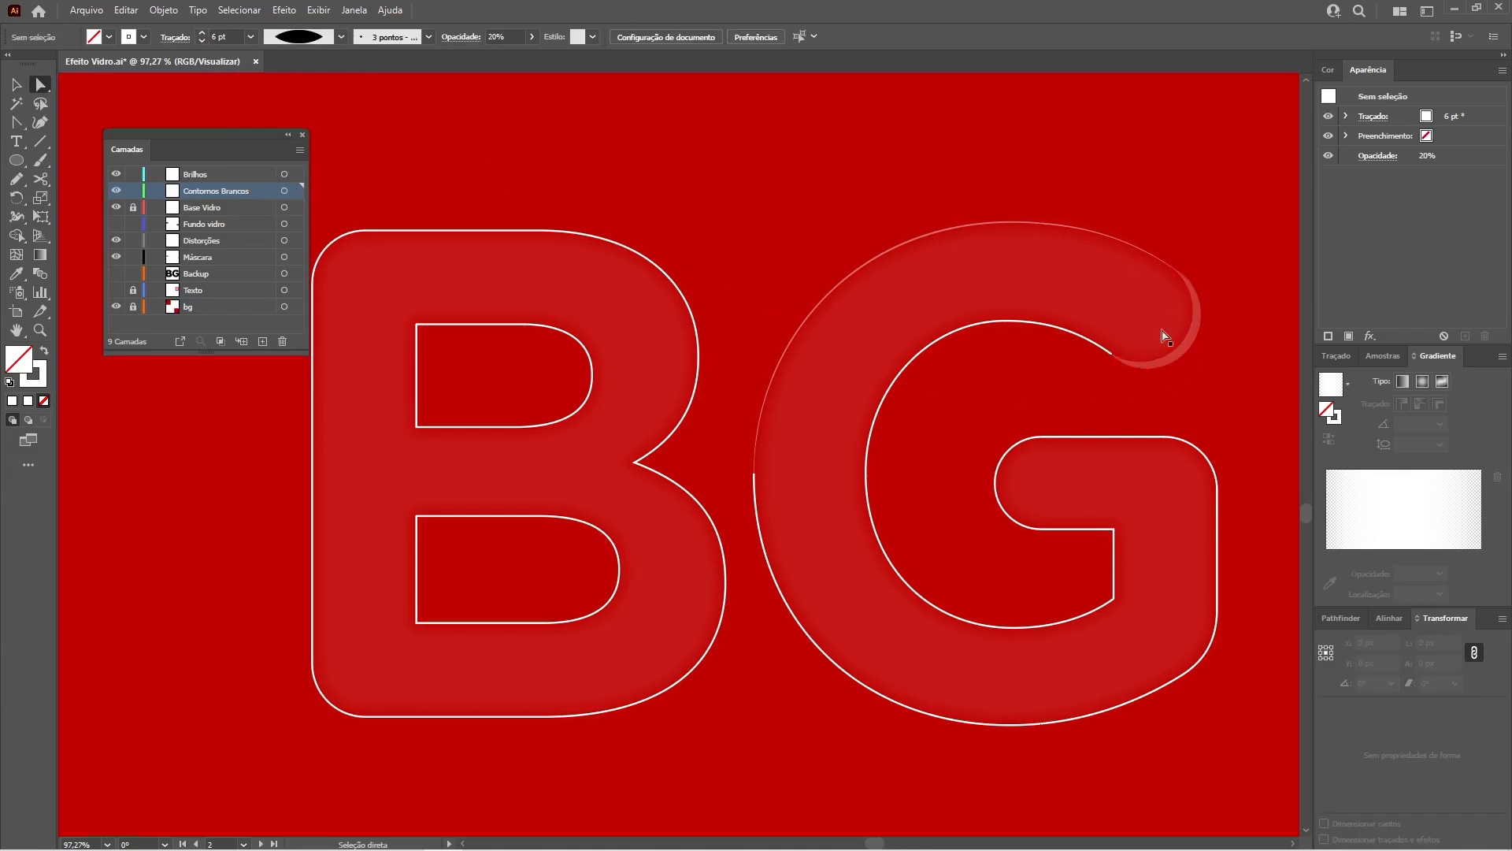
- Separate the G's inner upper arc from the outline and copy the outer upper arc's appearance onto it with the Eyedropper
key("z")
key("a")
left_click(1006, 322)
left_click(1005, 321)
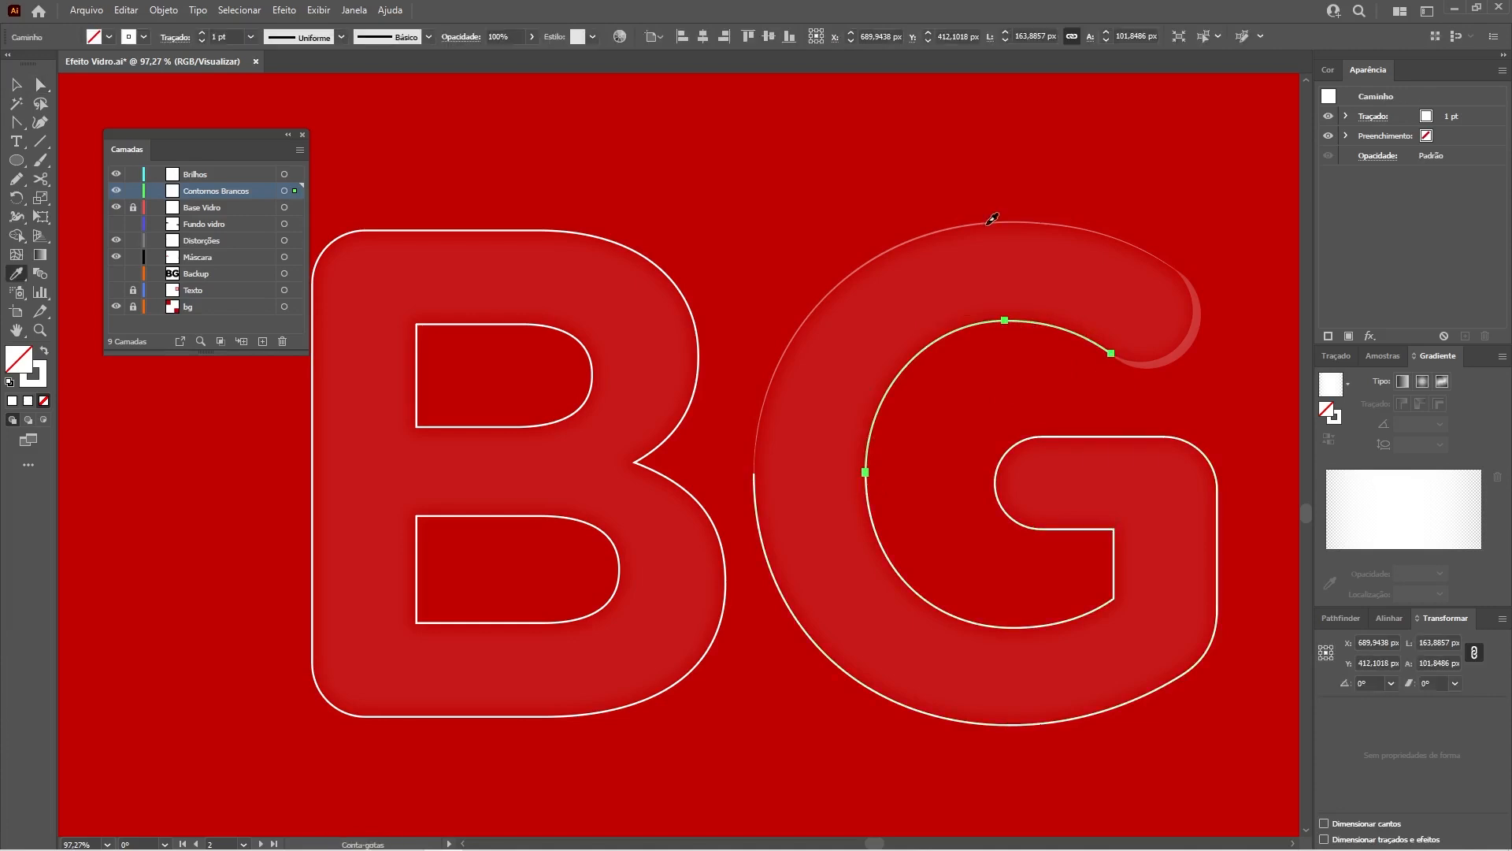
left_click(990, 222)
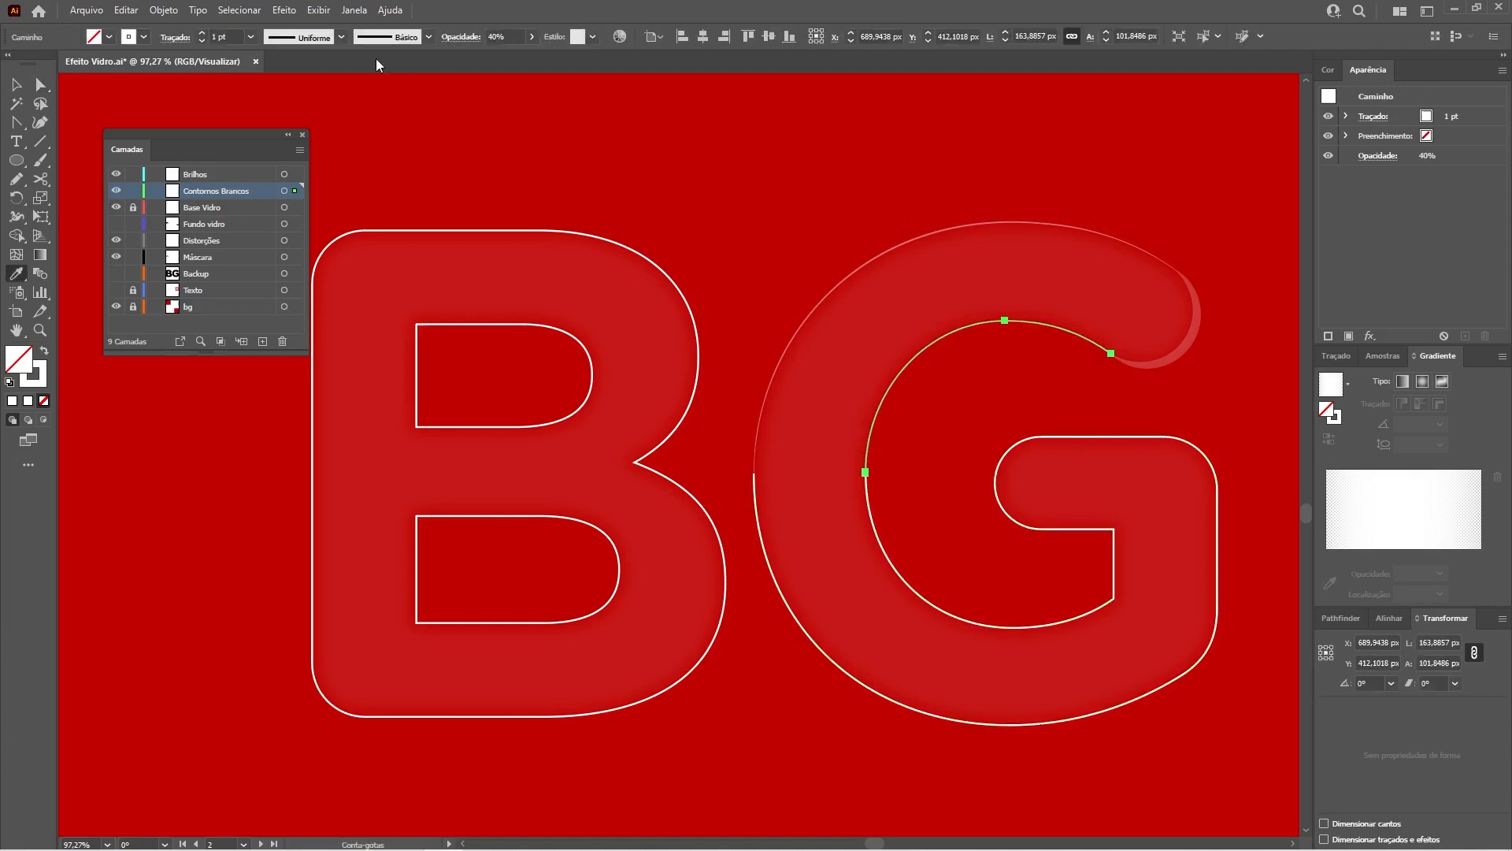
- Set the G's inner upper arc to 20% opacity and apply the Perfil de largura 1 width profile
left_click(43, 83)
left_click(495, 37)
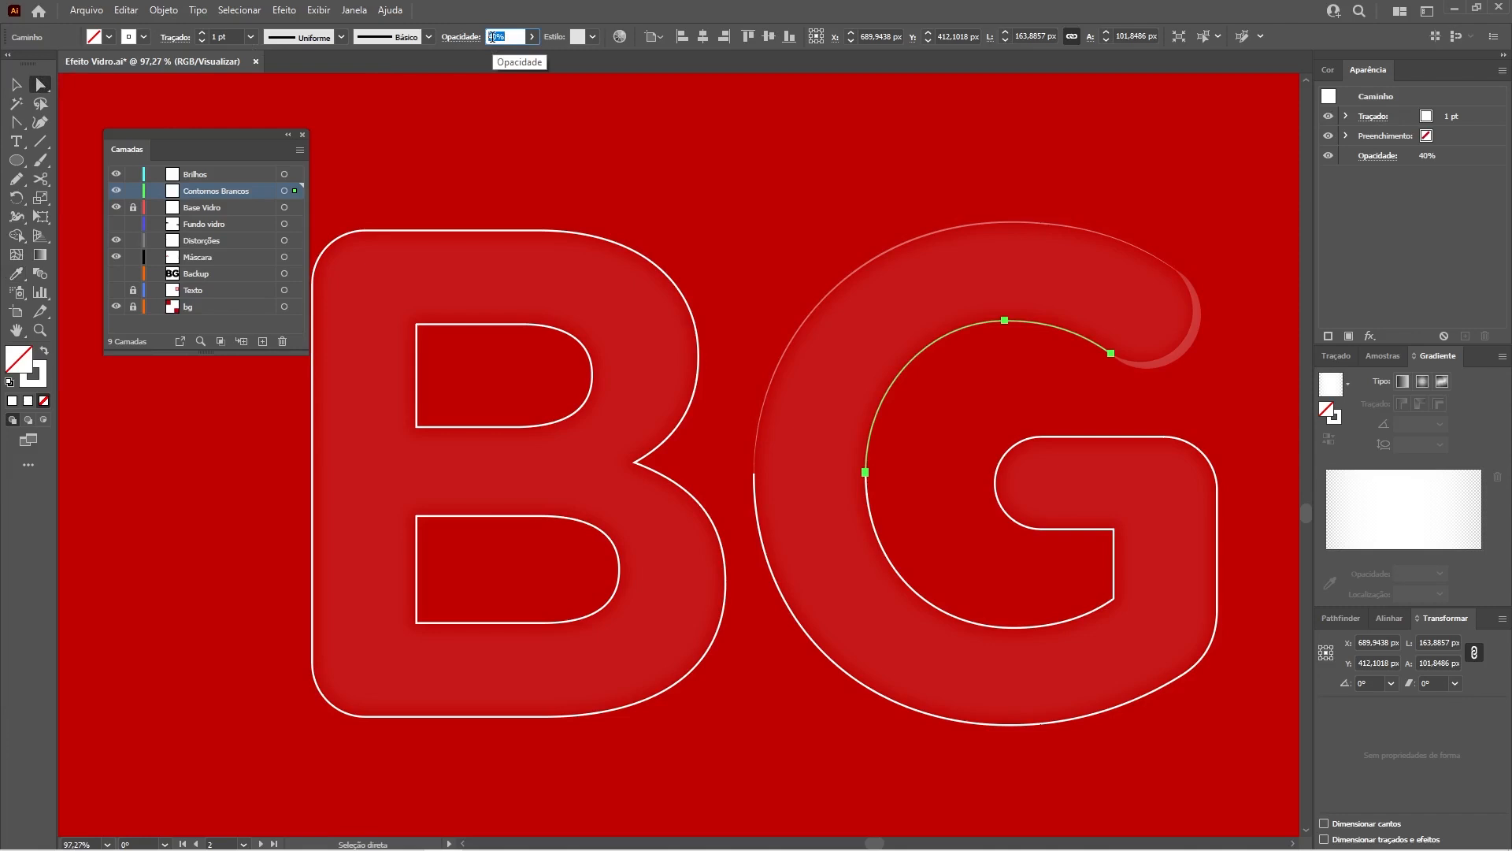
key("Return")
key("v")
left_click(764, 235)
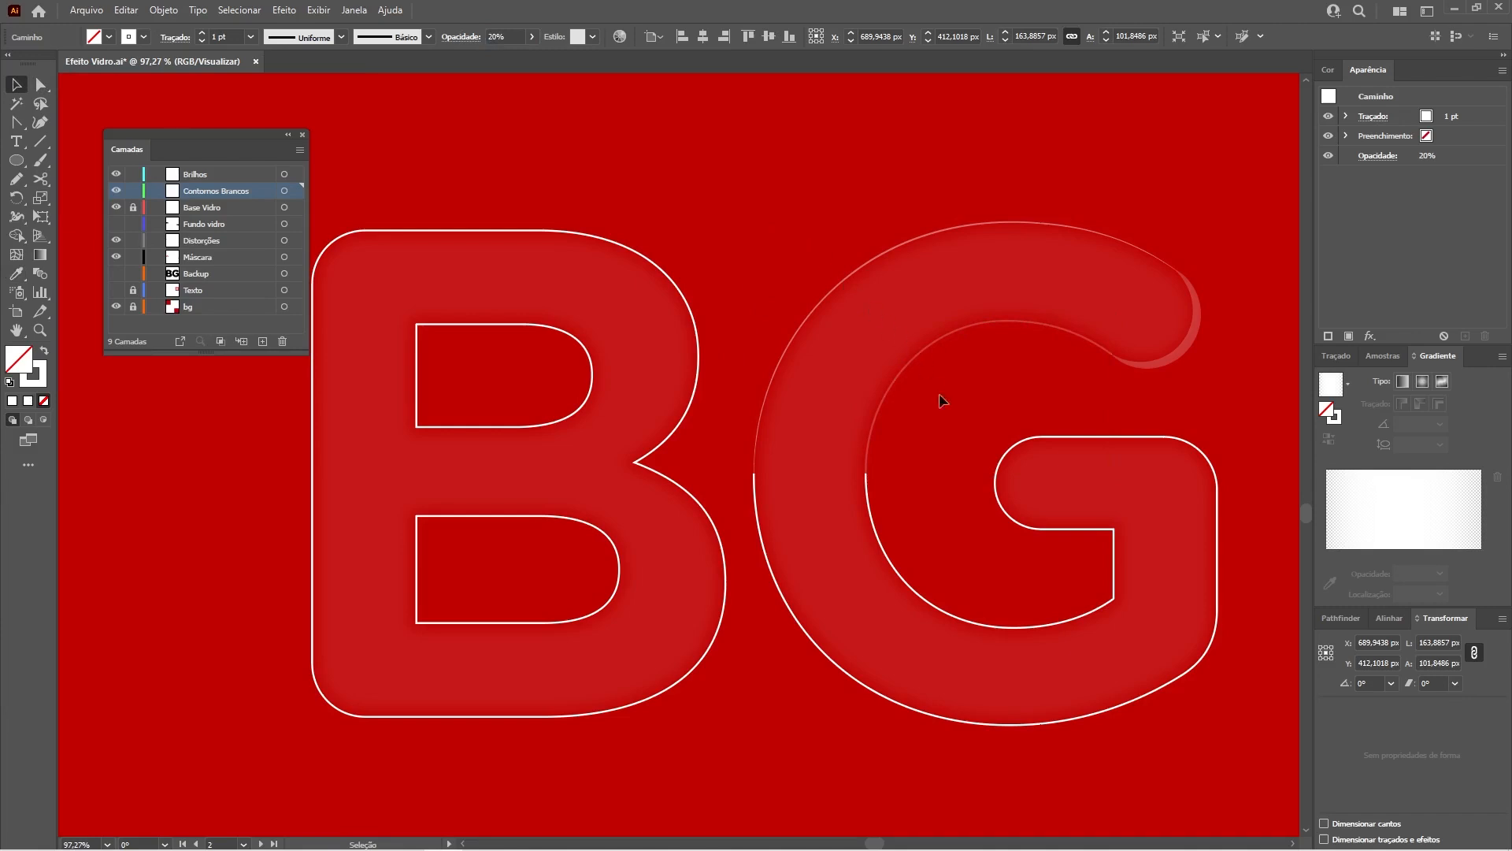
left_click(984, 323)
left_click(341, 37)
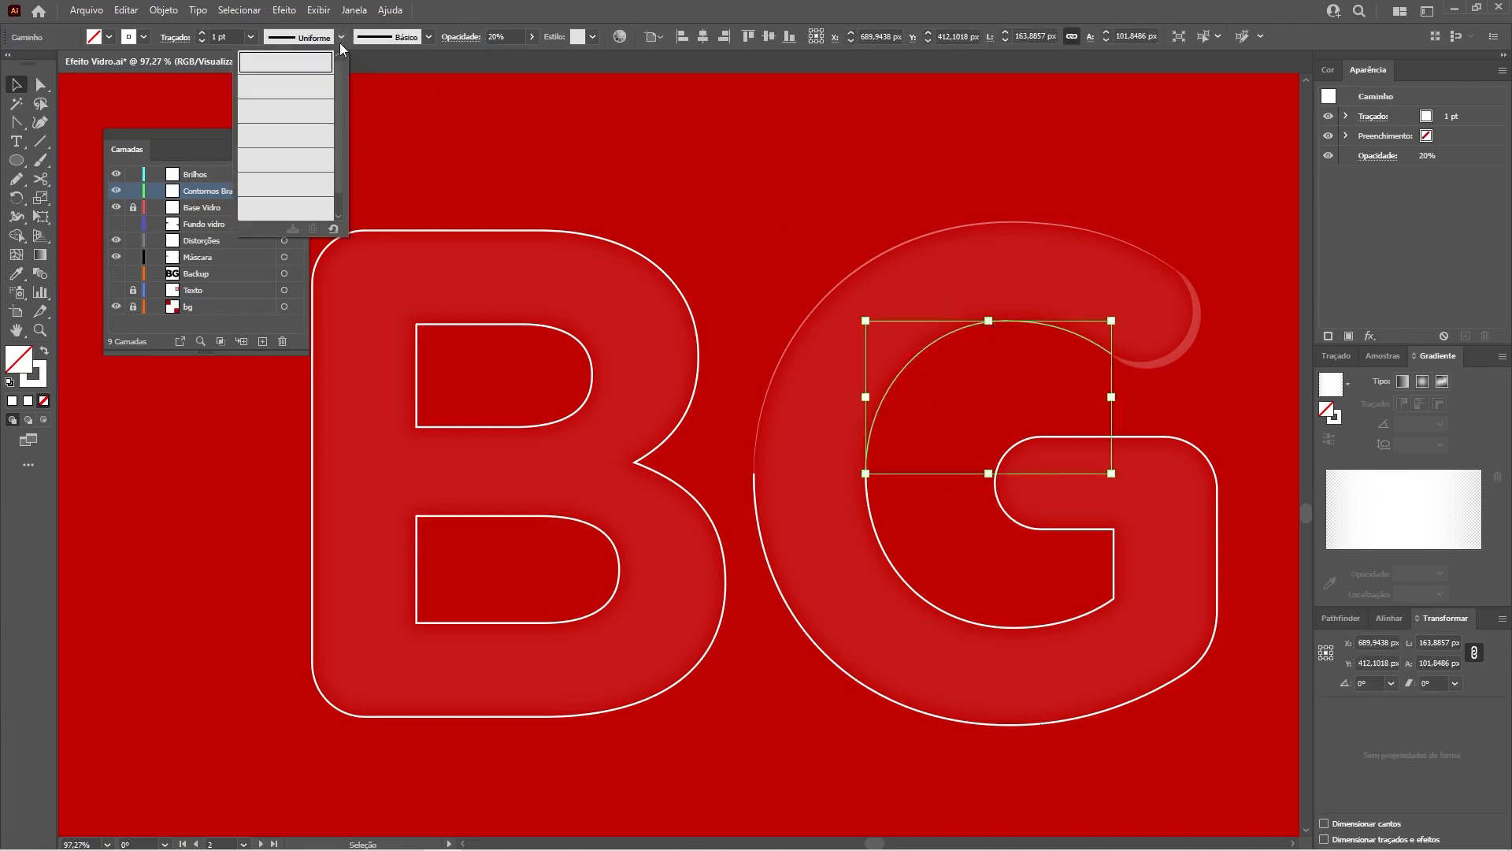
left_click(290, 95)
left_click(795, 183)
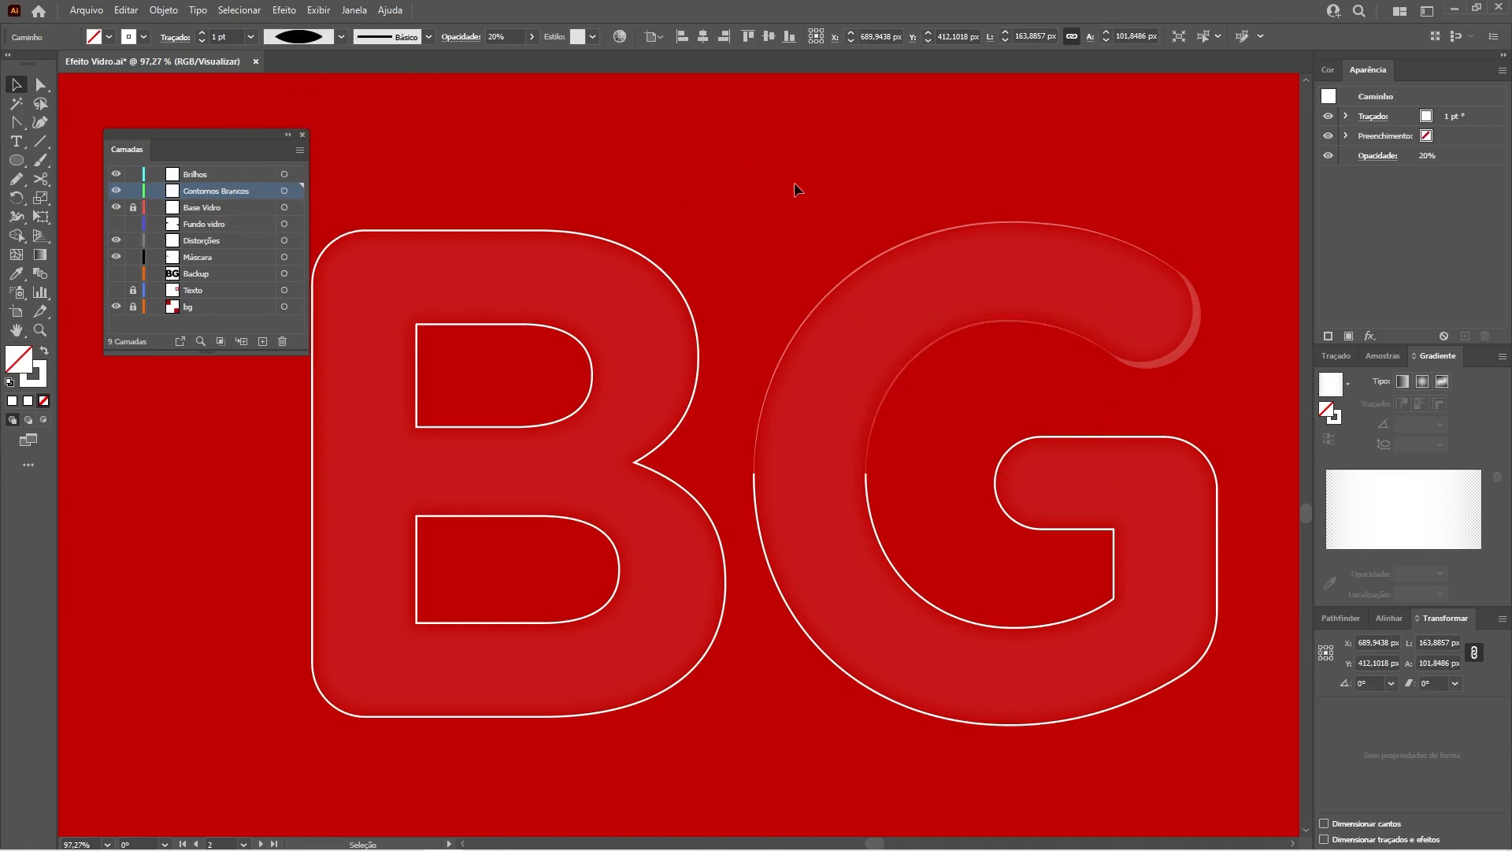
- Add an anchor point near the right end of the G's inner upper arc and delete the short end segment
key("z")
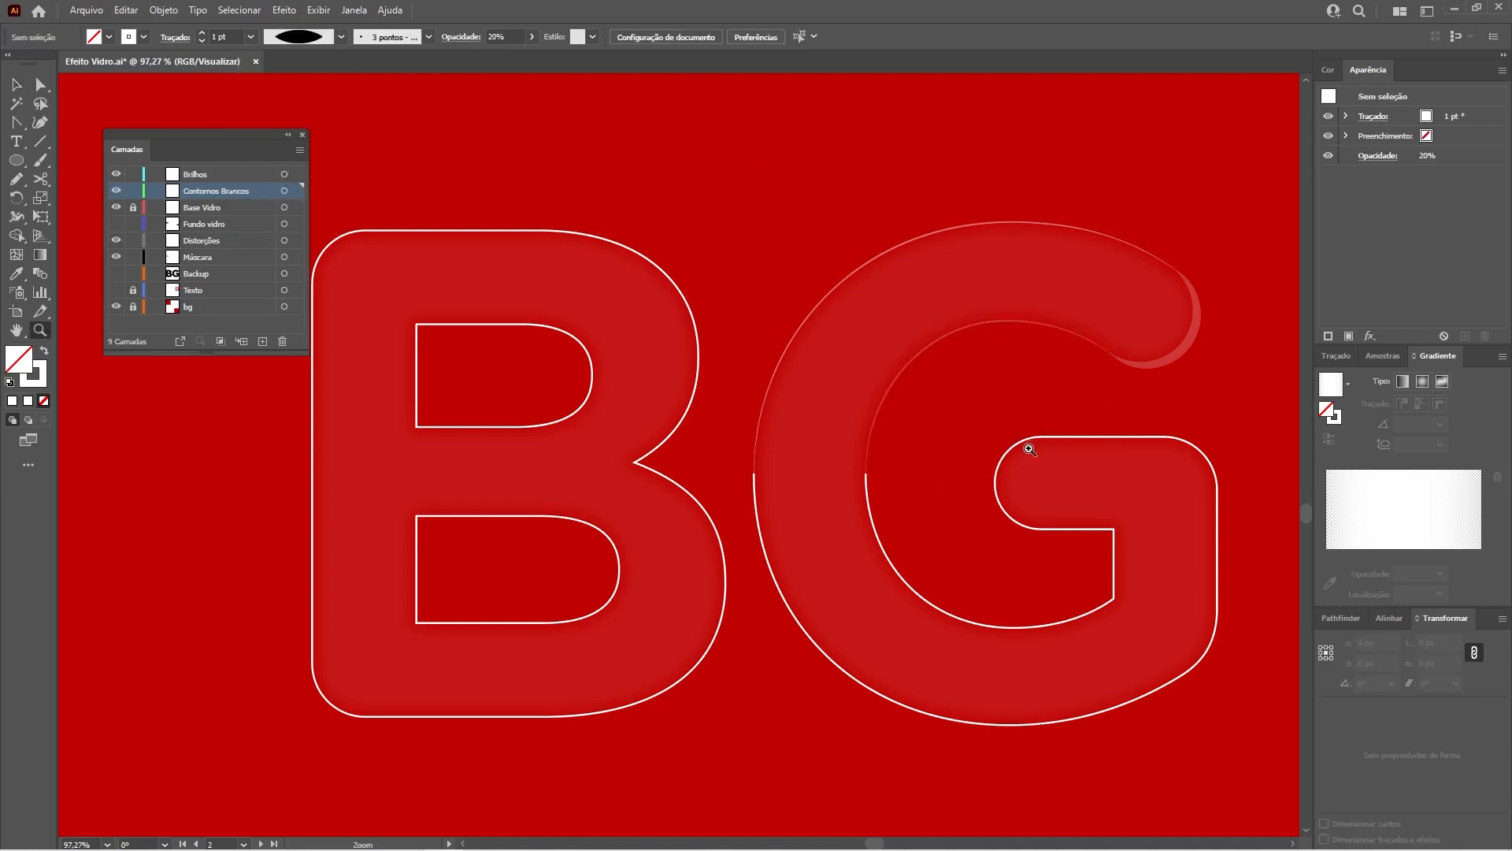
left_click_drag(1051, 430, 908, 371)
left_click_drag(871, 323, 1065, 385)
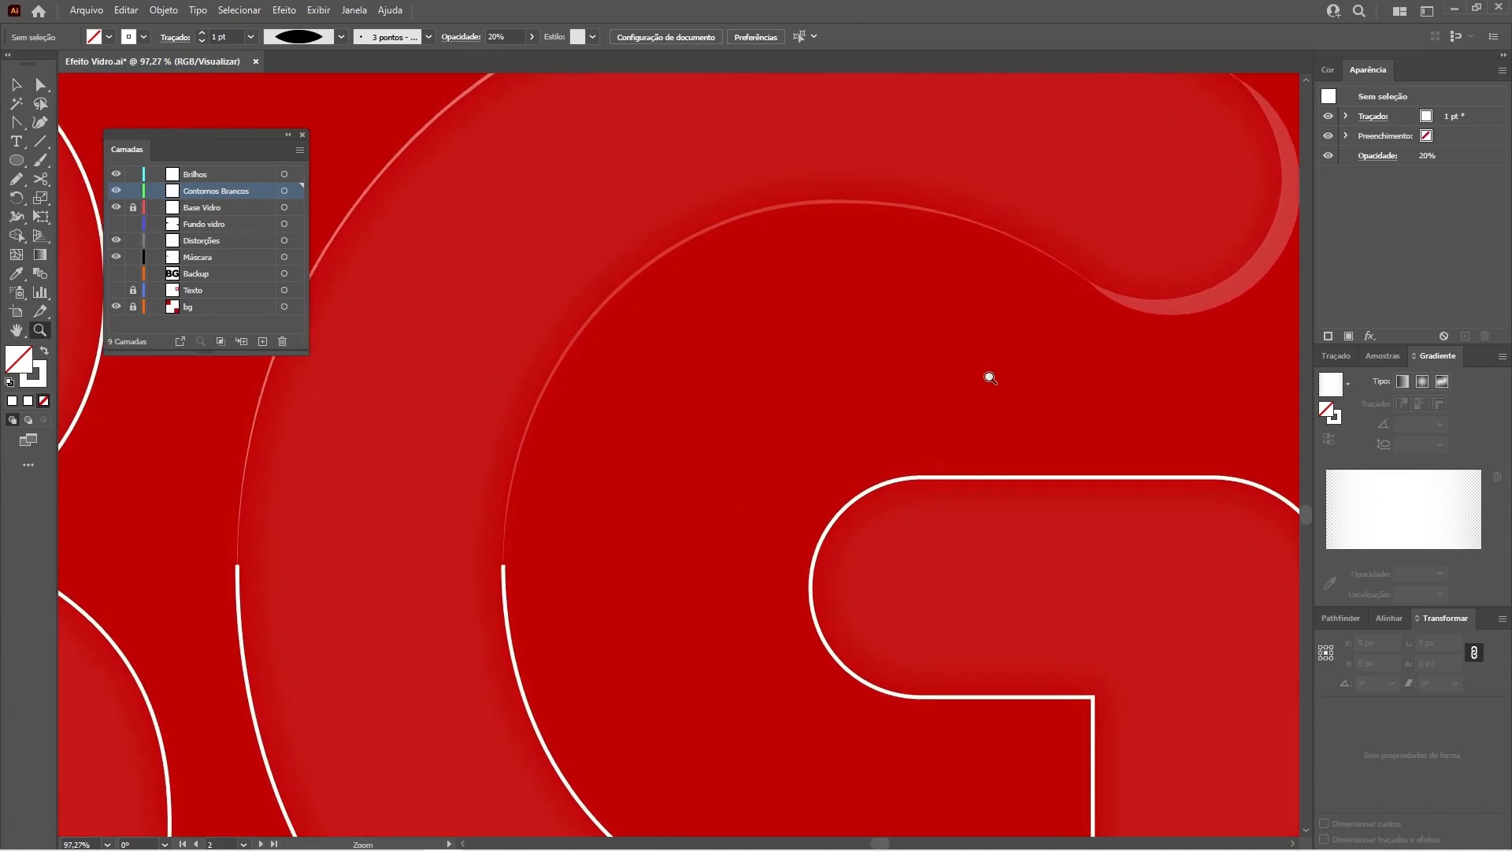
key("a")
left_click(1139, 361)
key("plus")
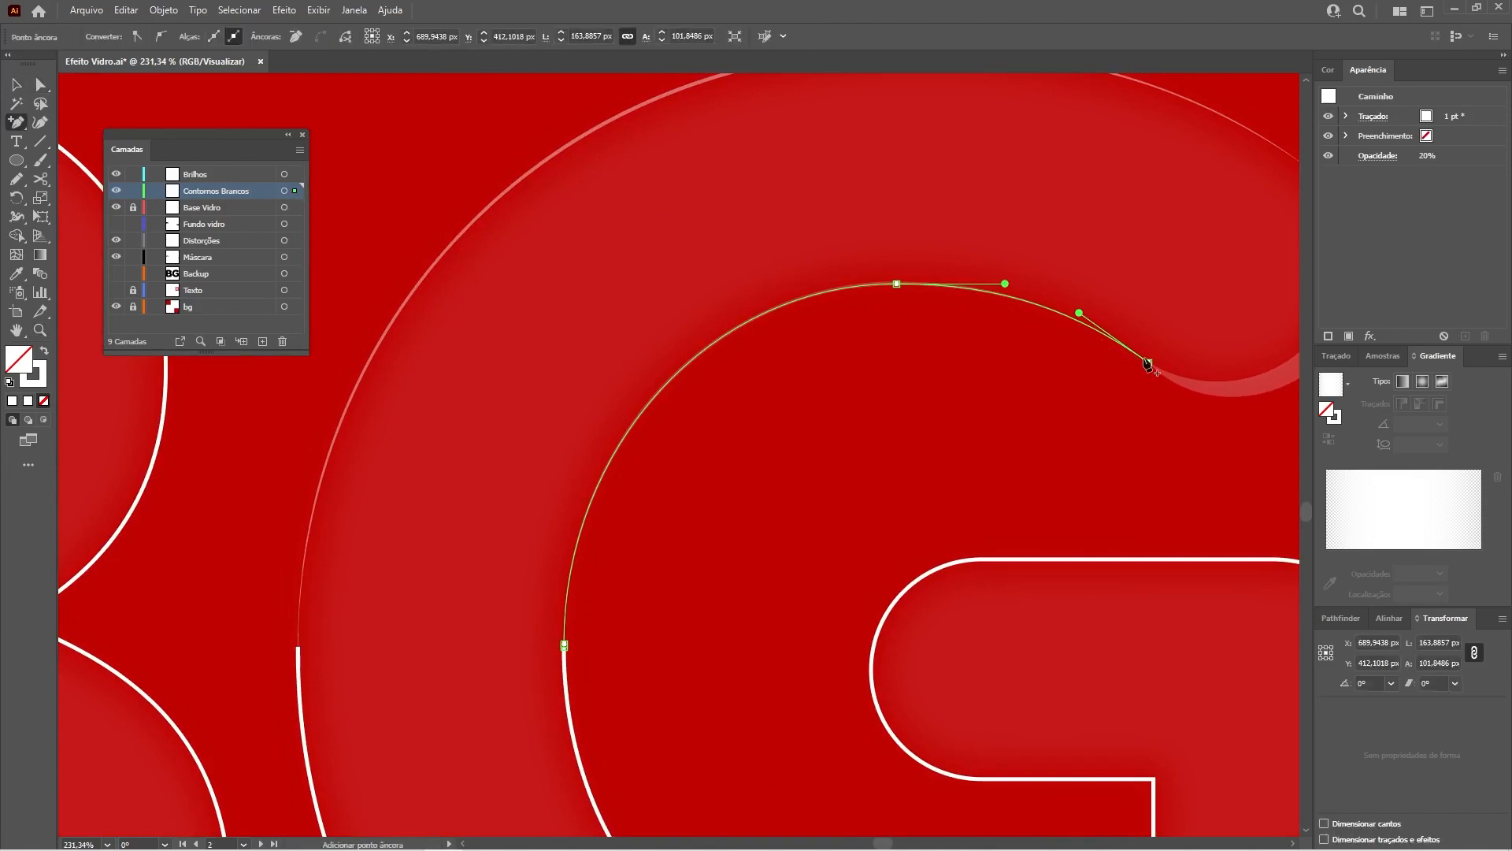
left_click(1101, 332)
key("space")
left_click_drag(1121, 399, 984, 437)
key("ctrl+space")
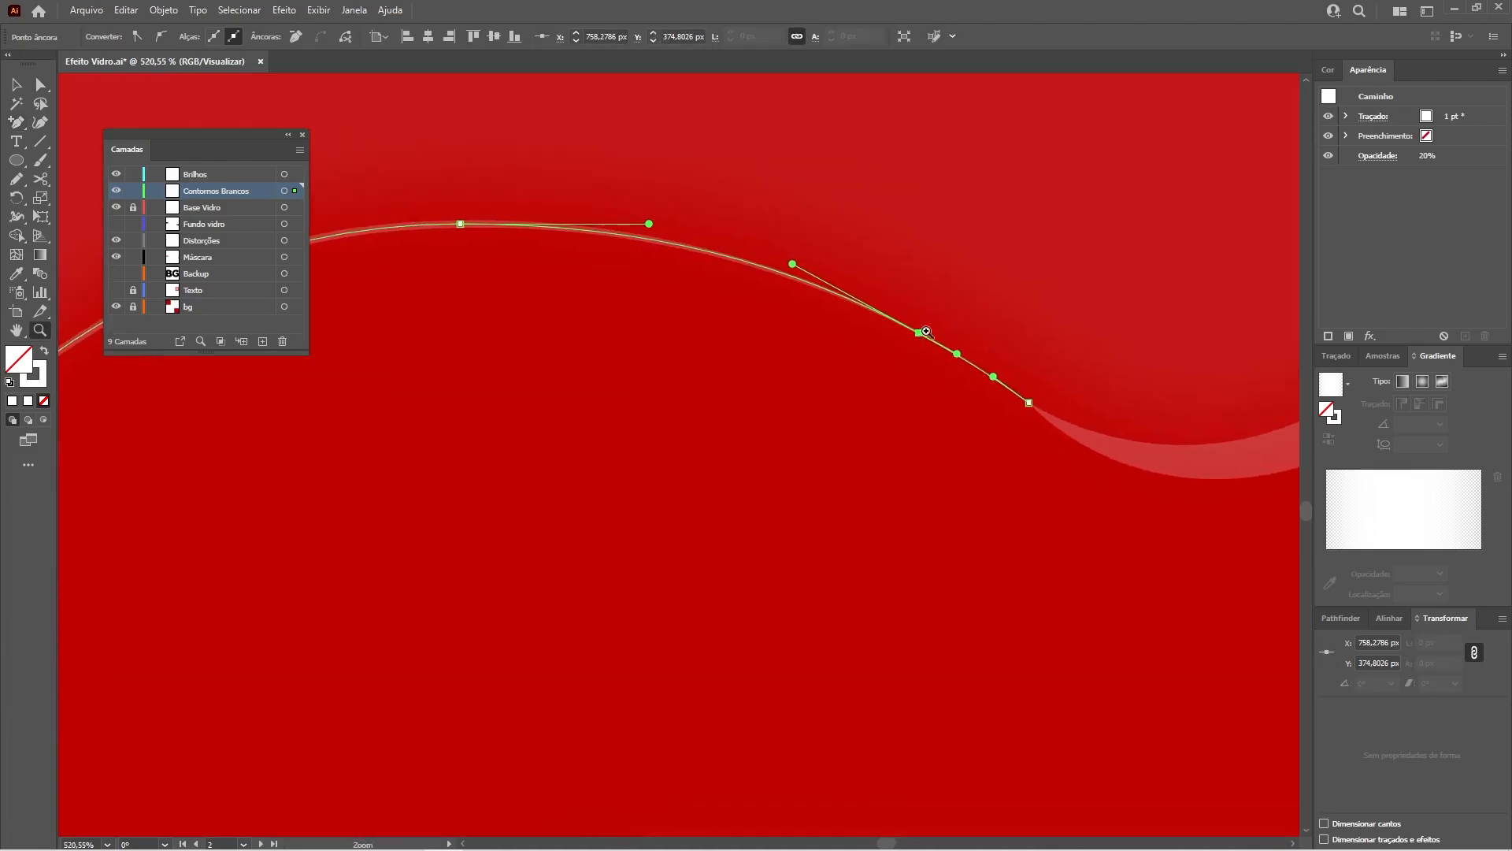
left_click(944, 449)
left_click(977, 373)
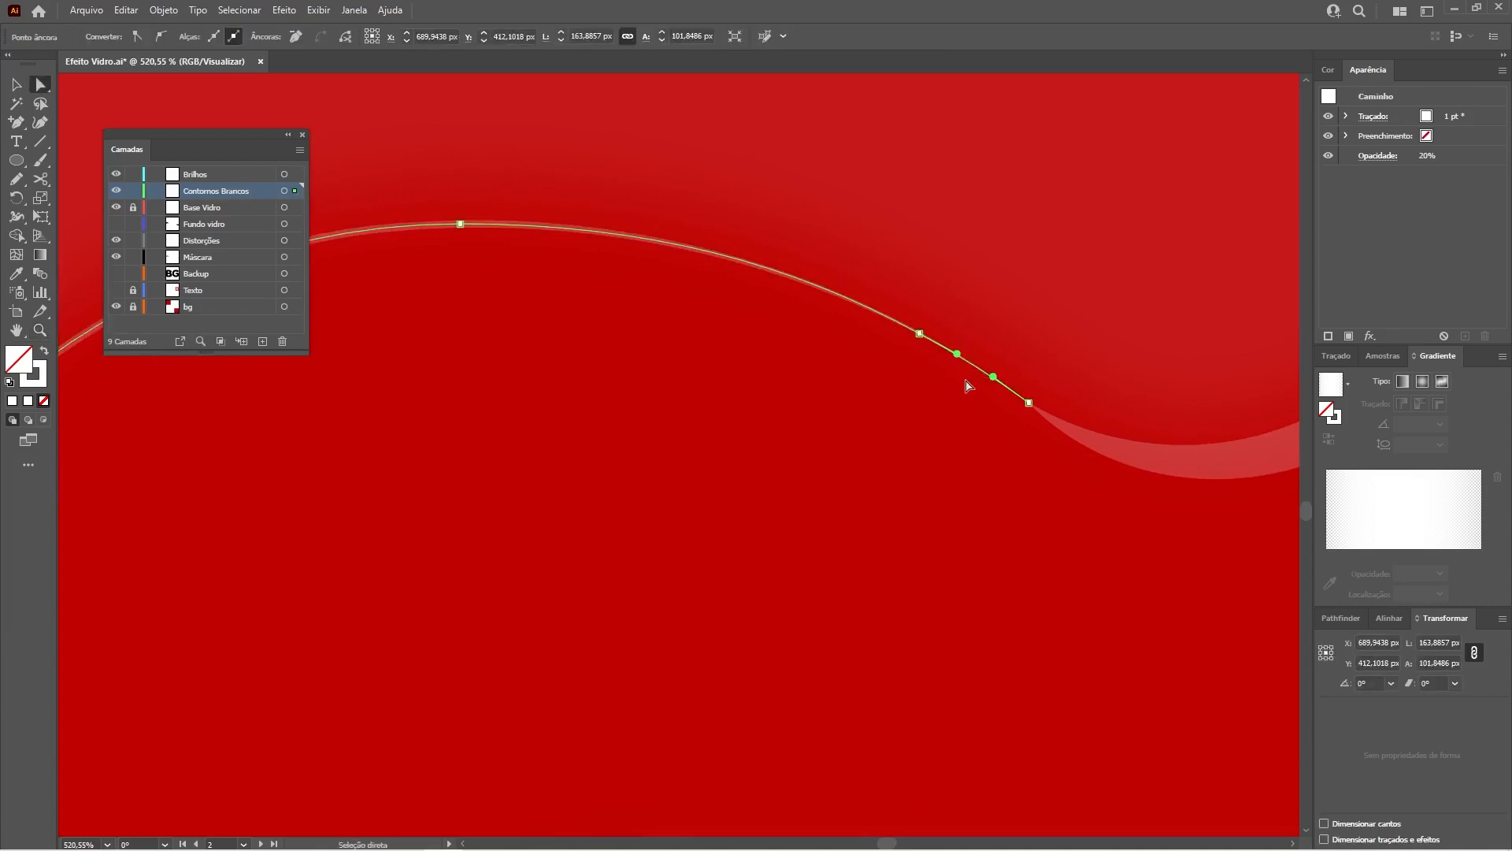
left_click(918, 508)
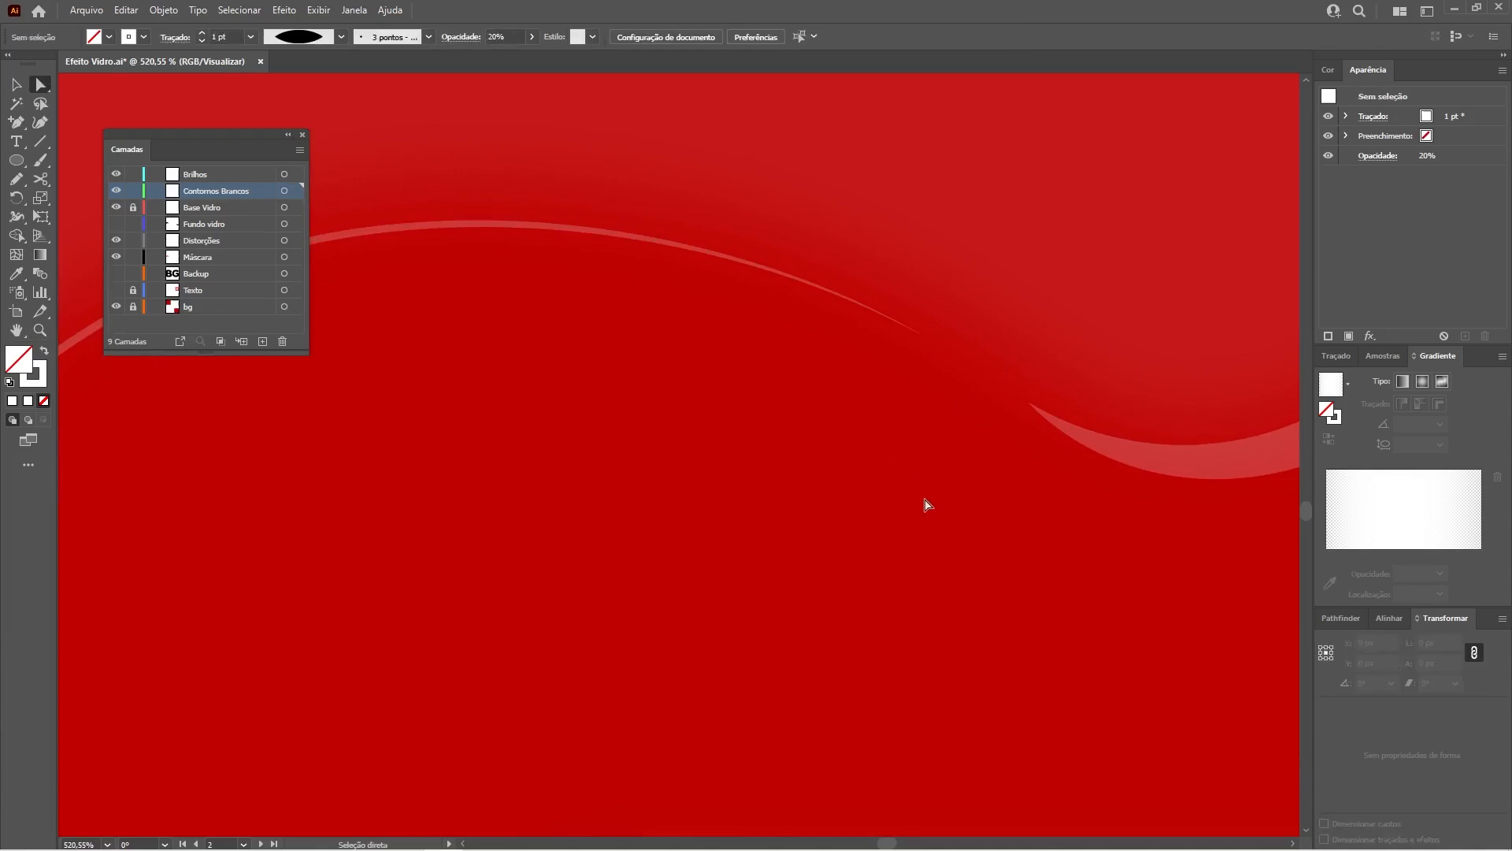
- Duplicate the shortened inner upper arc of the G, placing the copy slightly up and to the left
key("ctrl+minus")
key("ctrl+minus")
key("ctrl+minus")
key("ctrl+minus")
key("z")
left_click_drag(759, 314, 898, 280)
left_click_drag(736, 409, 913, 420)
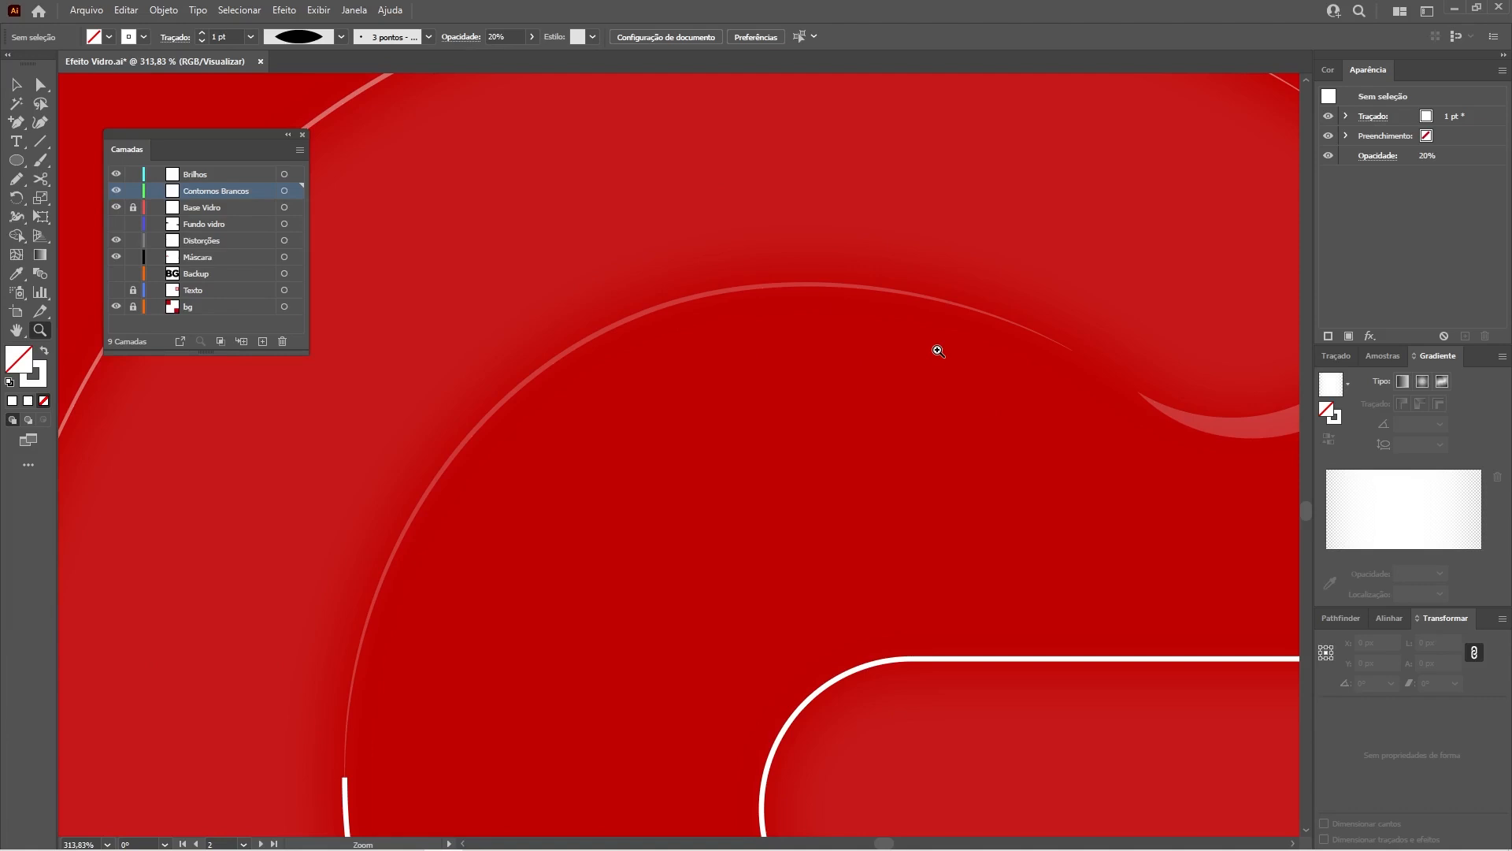
left_click_drag(765, 351, 773, 350)
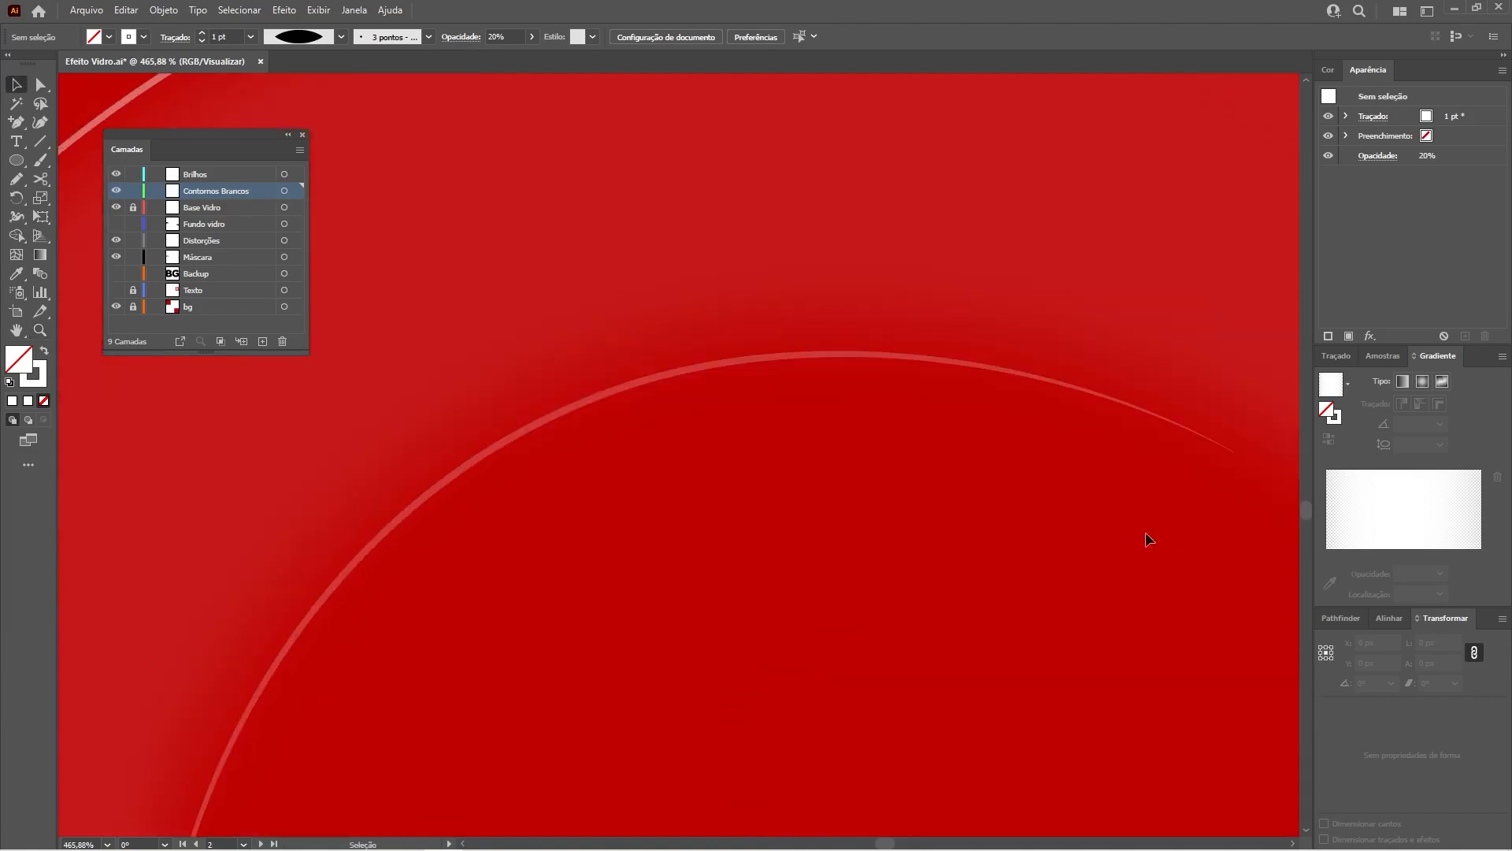
left_click_drag(1226, 494, 1104, 497)
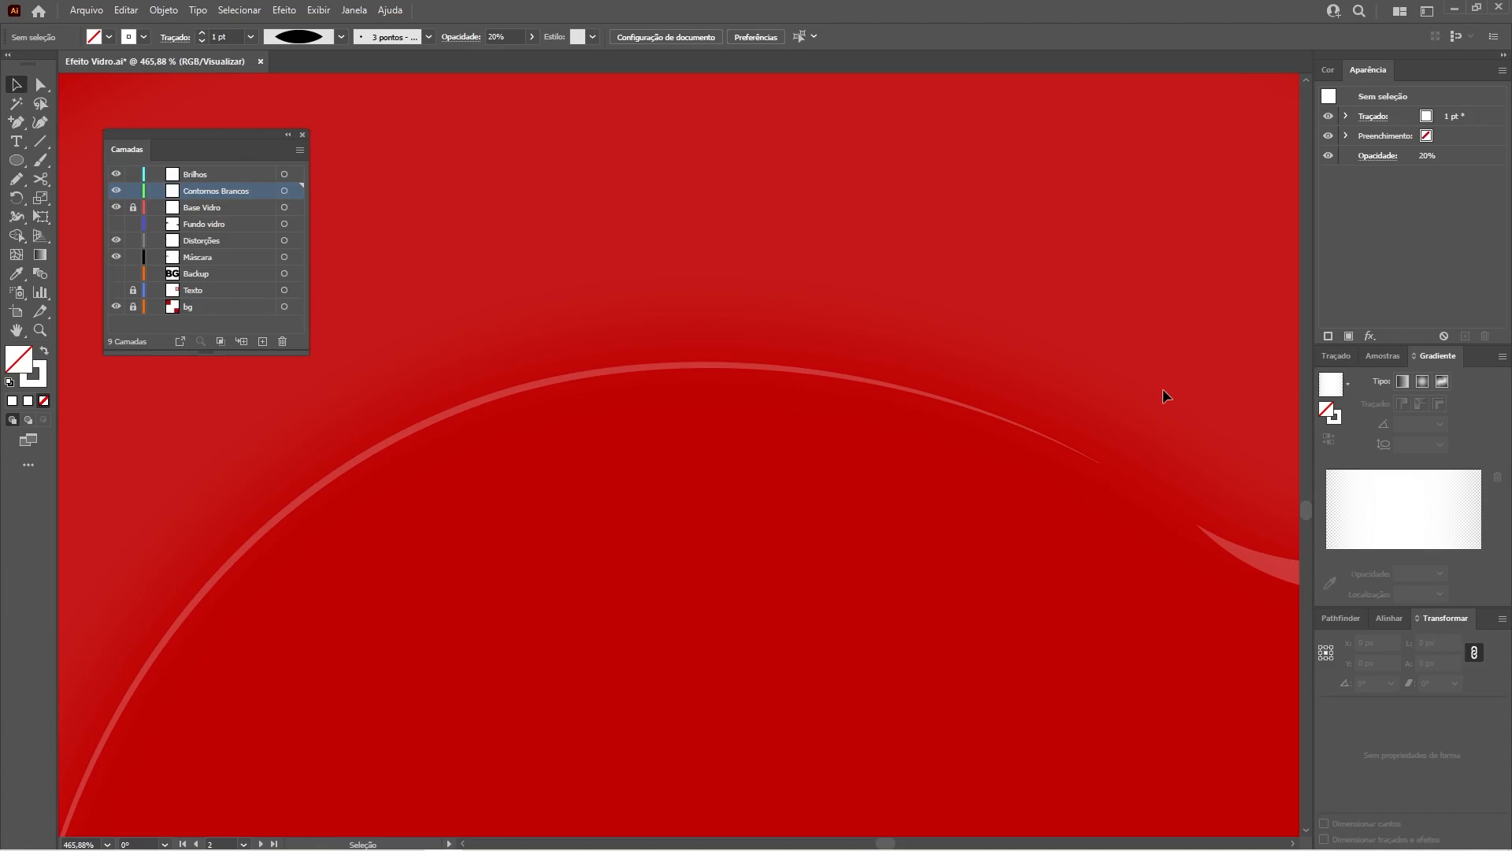
key("ctrl+minus")
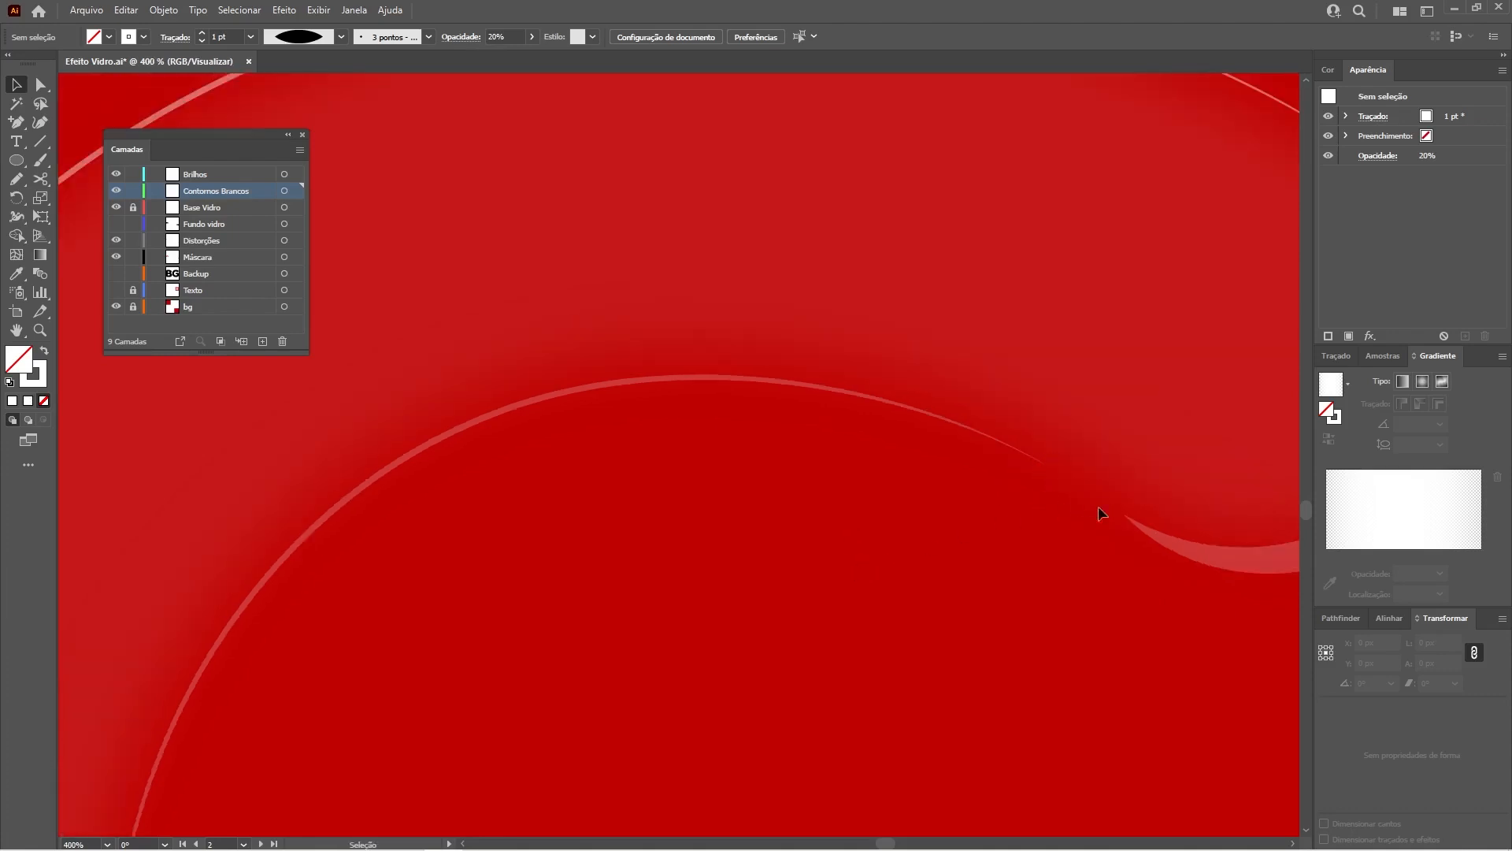
left_click_drag(479, 423, 469, 392)
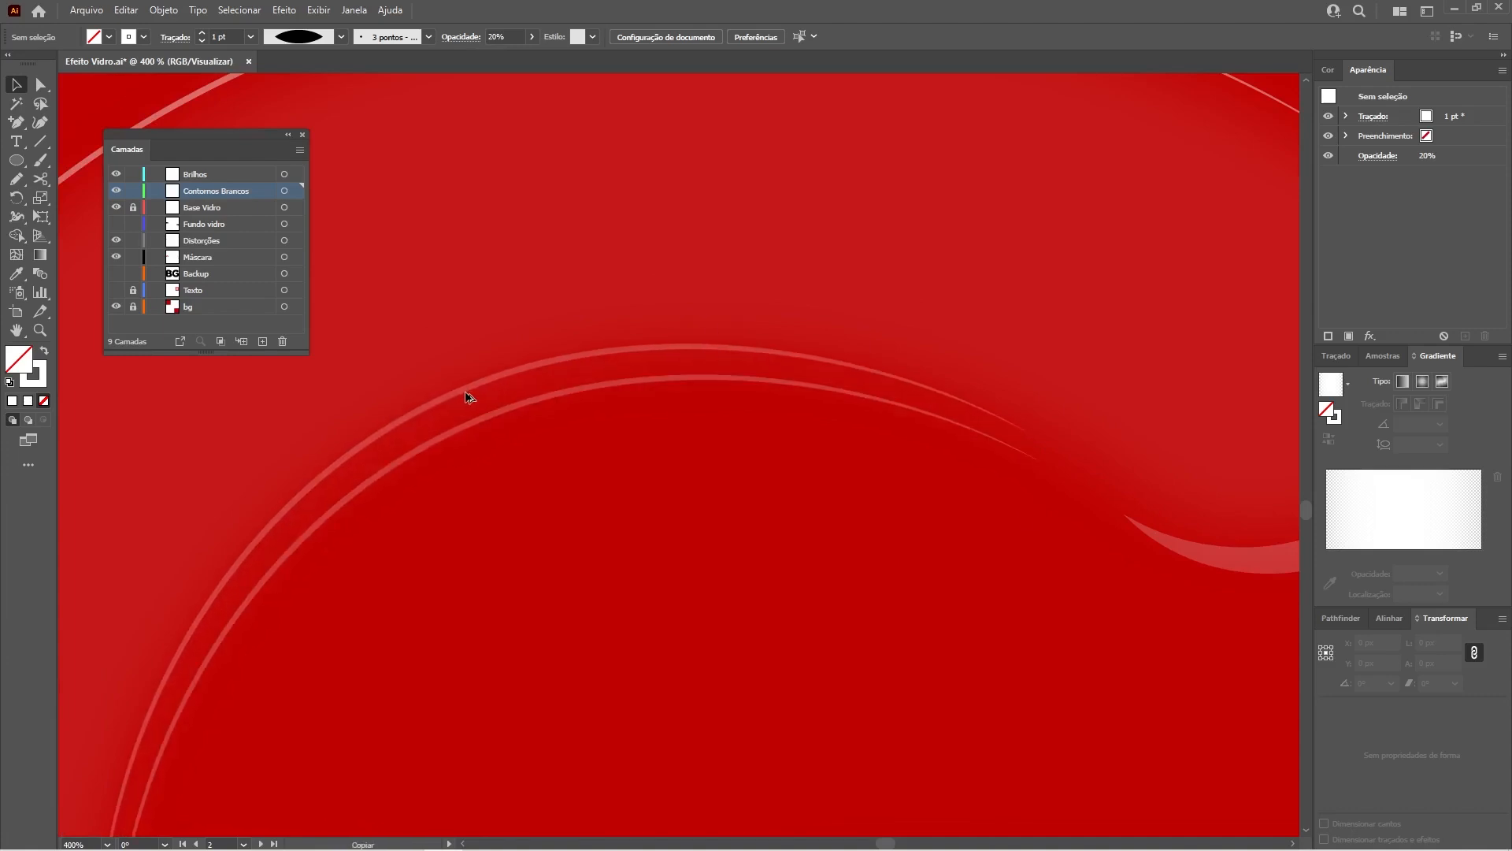
left_click_drag(540, 480, 612, 452)
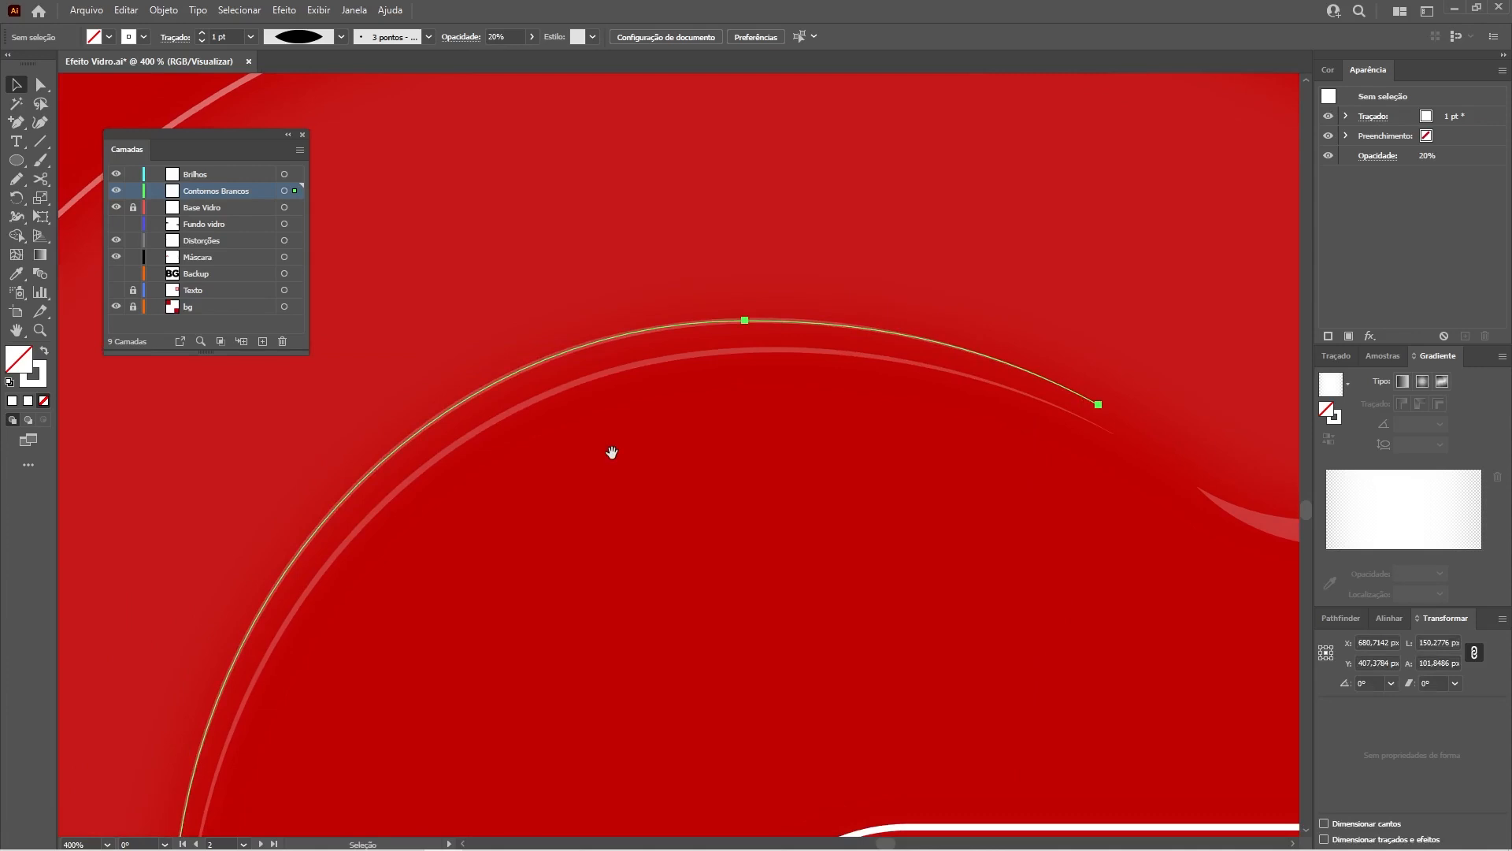
- Give the copied arc 100% opacity, the Uniforme width profile and a 0,05 pt stroke
key("ctrl+minus")
key("ctrl+minus")
key("v")
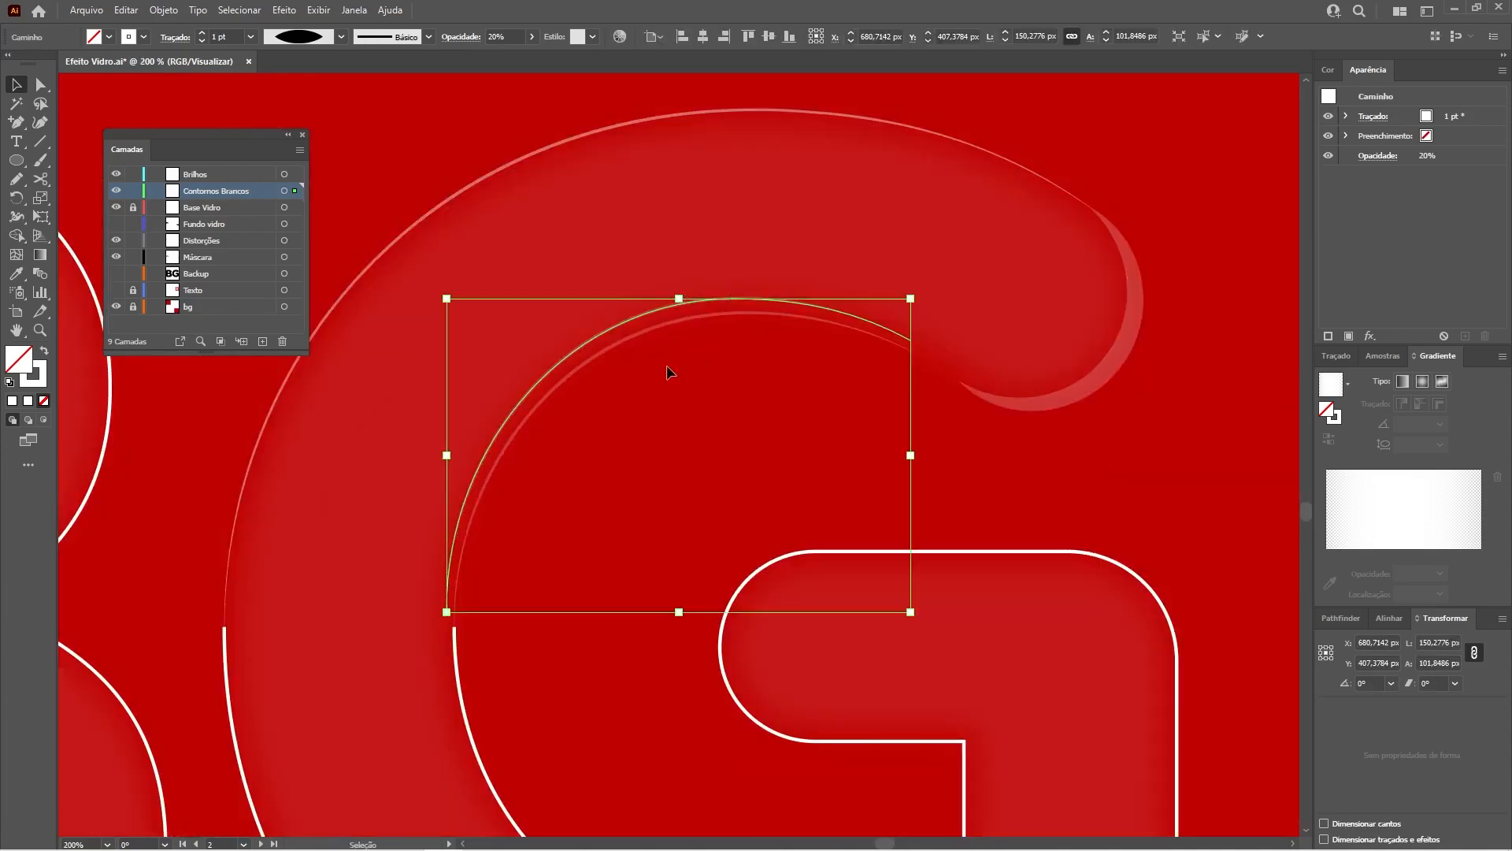
left_click(504, 36)
type("100")
key("Return")
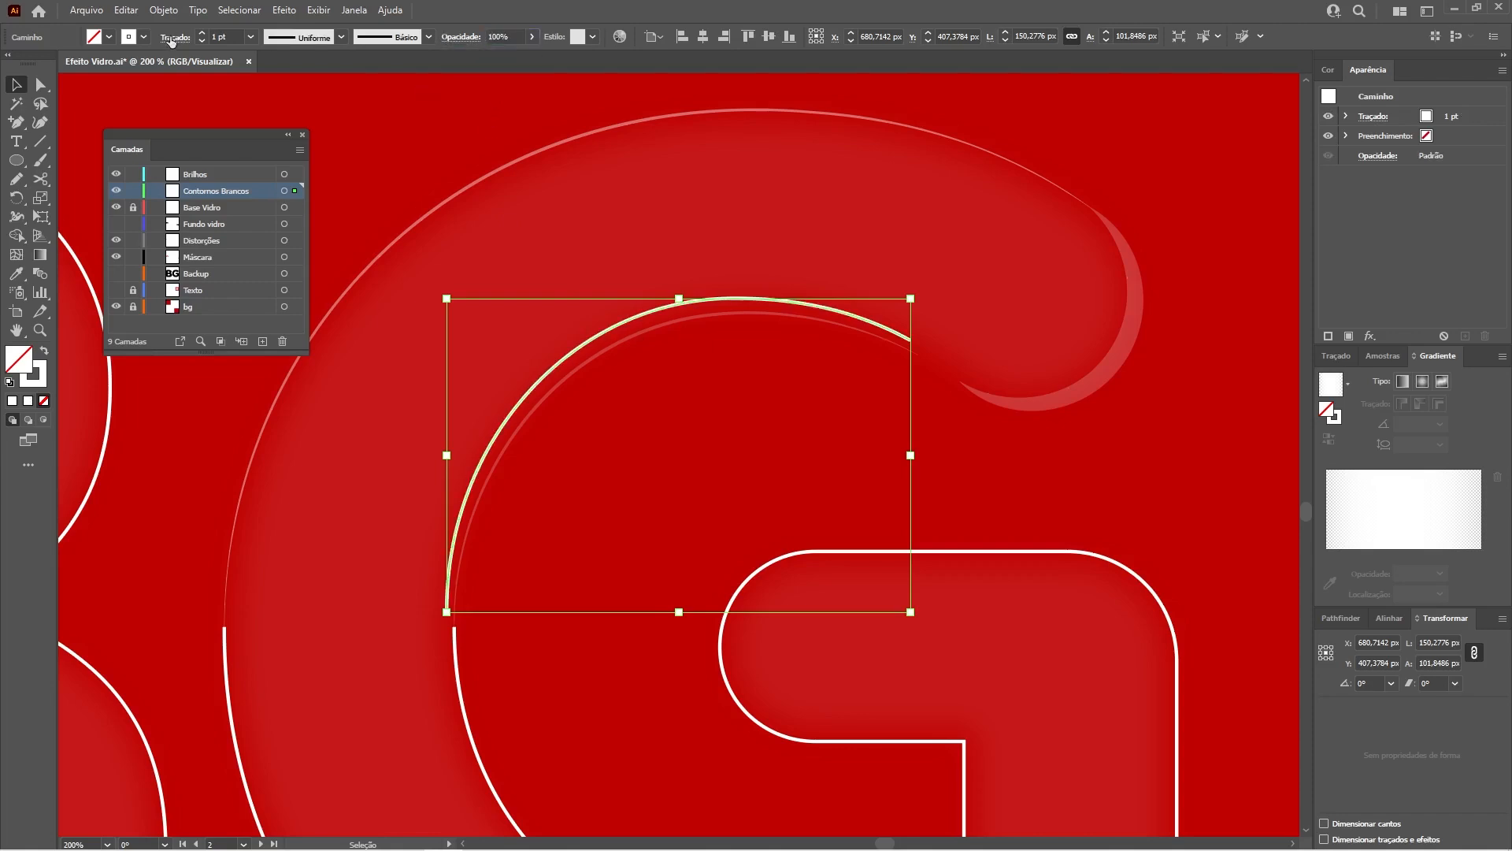
left_click_drag(234, 36, 194, 37)
type("0,05")
key("Return")
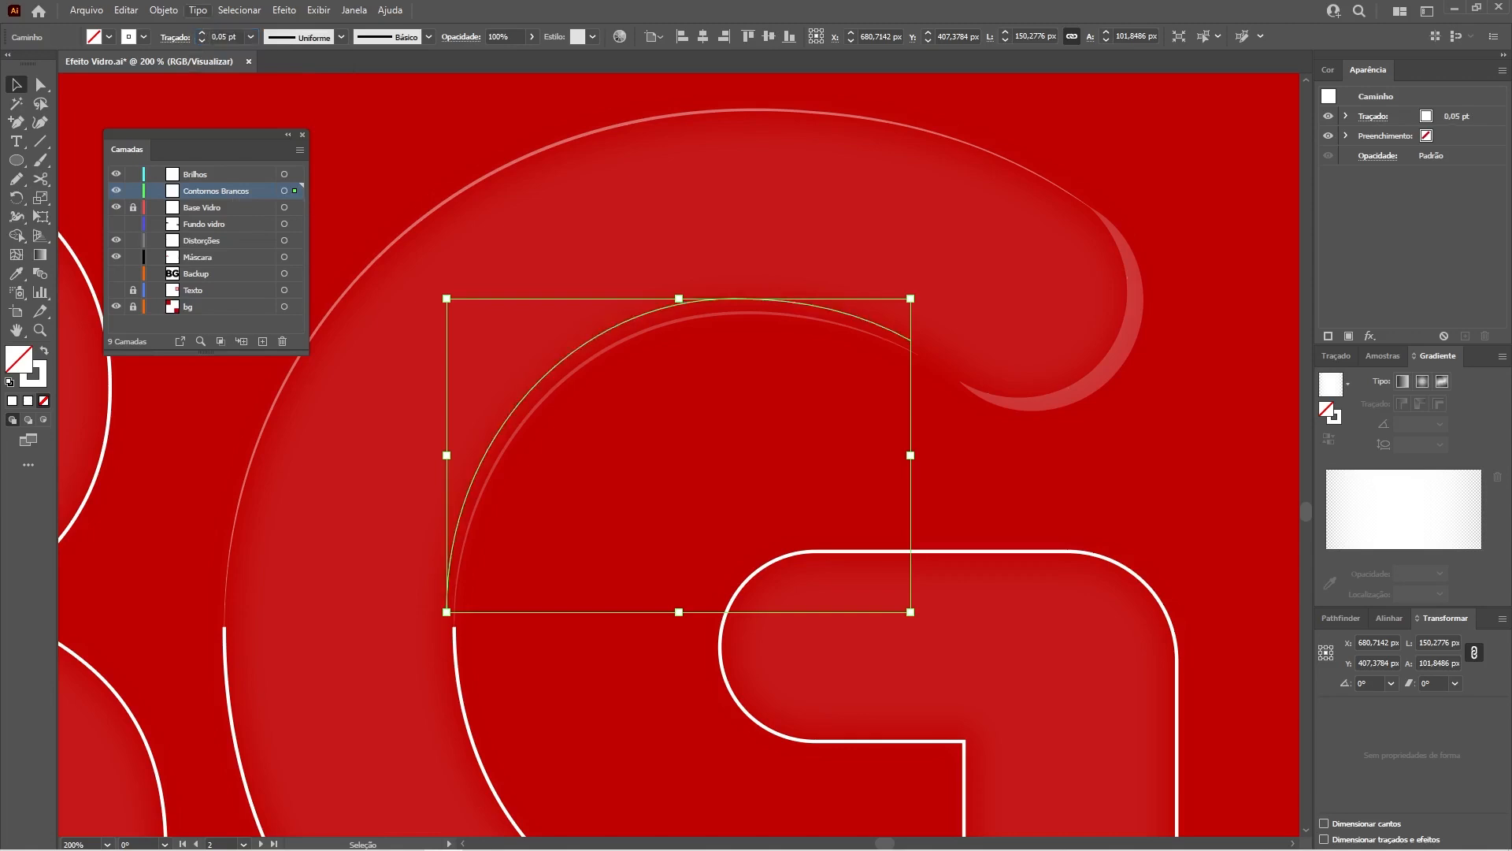
- Add three anchor points near the right end of the thin copied arc and delete a short segment between them to leave a gap
key("z")
left_click_drag(575, 319, 669, 319)
key("a")
left_click(840, 285)
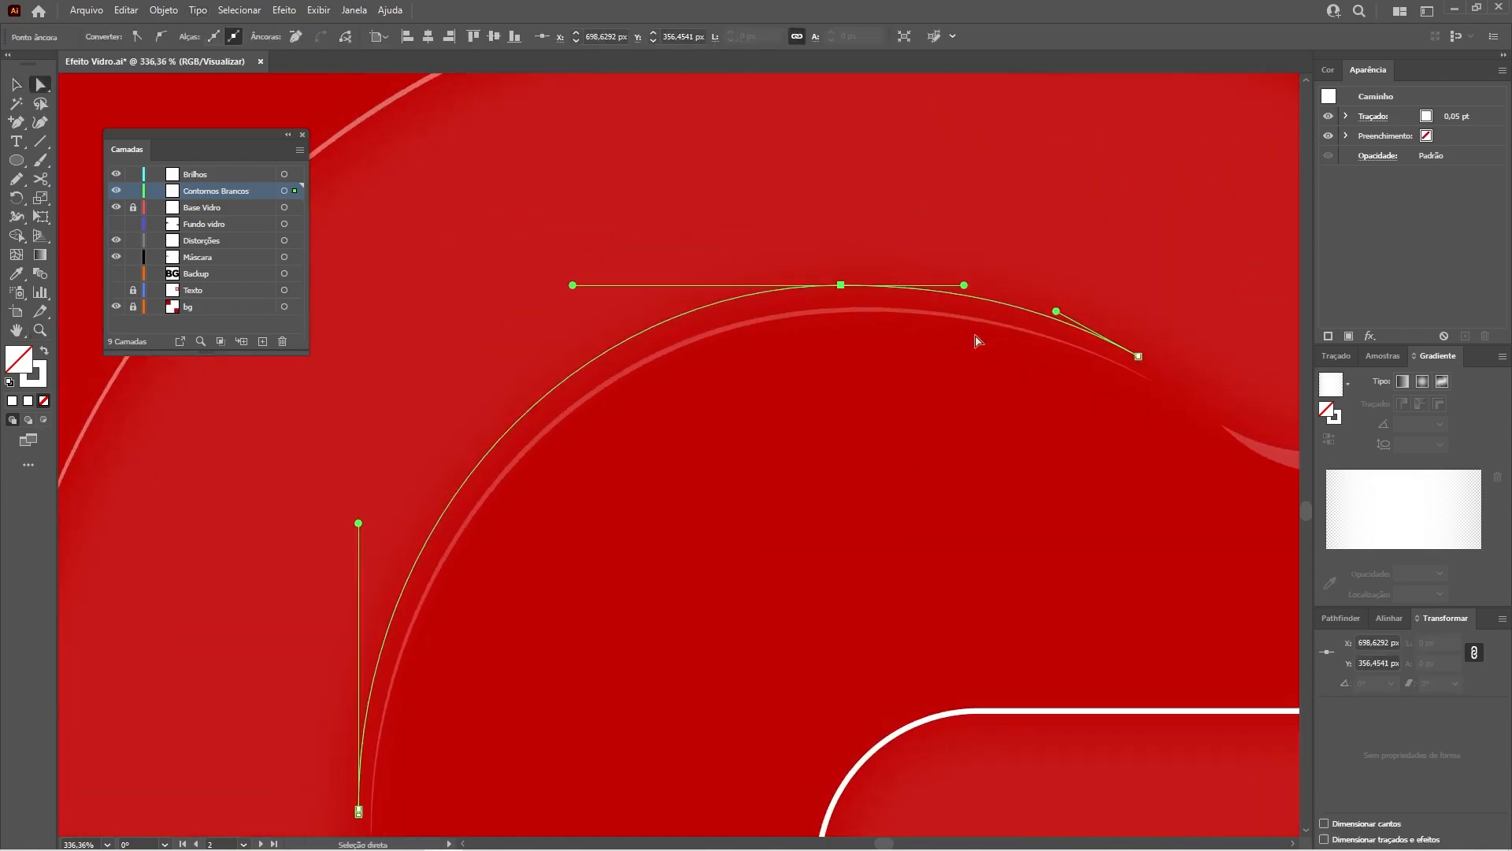
key("plus")
left_click(1089, 331)
left_click(1068, 324)
left_click(1053, 318)
key("a")
left_click(1070, 324)
key("Delete")
left_click(1013, 455)
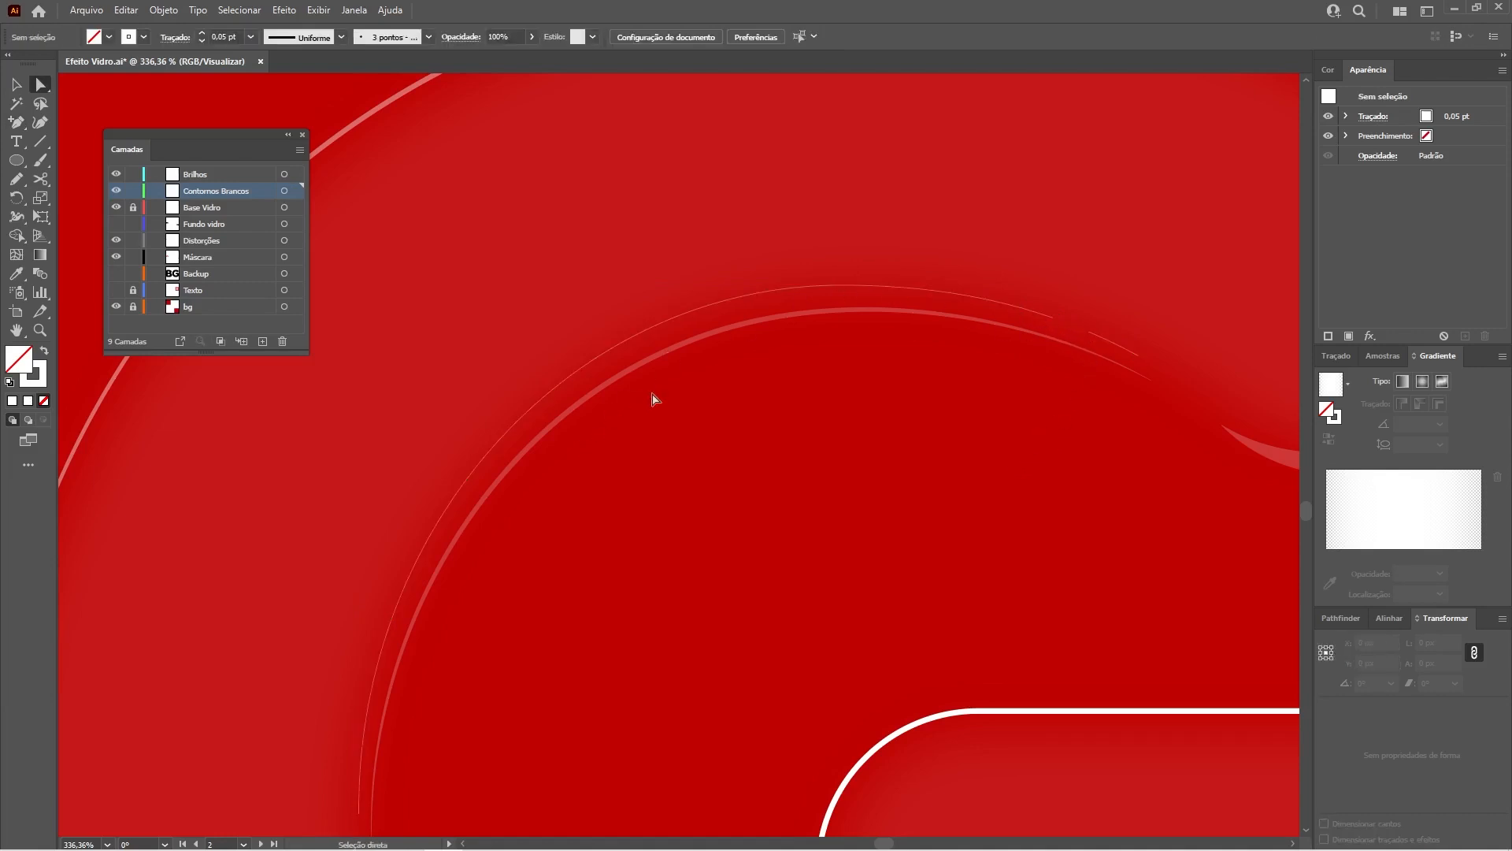
- Apply a Gaussian blur with a 4-pixel radius to the G's rounded upper end path
key("v")
key("ctrl+minus")
left_click(764, 325)
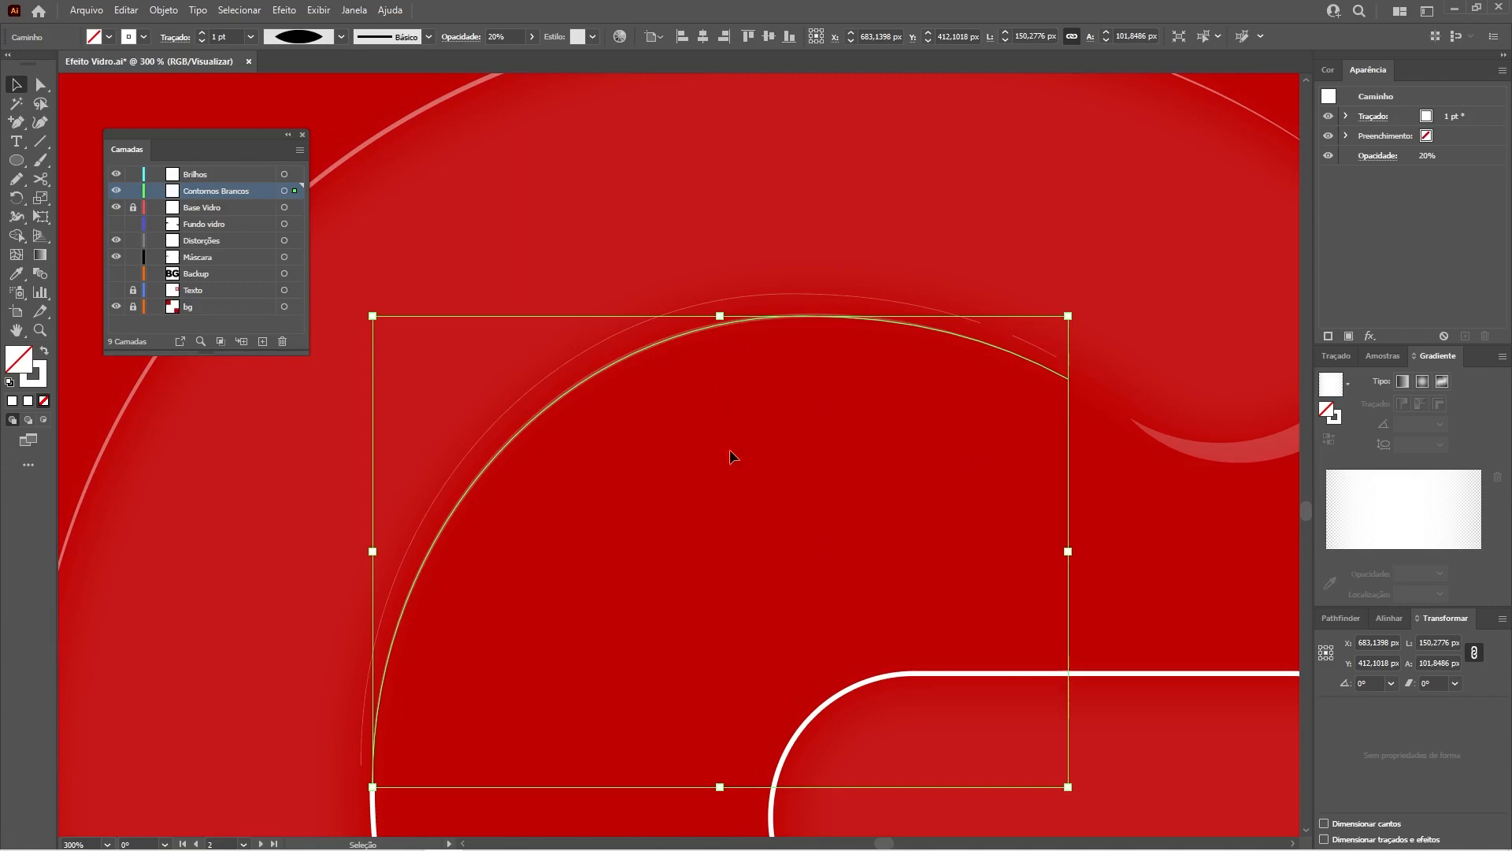
left_click_drag(719, 493, 592, 535)
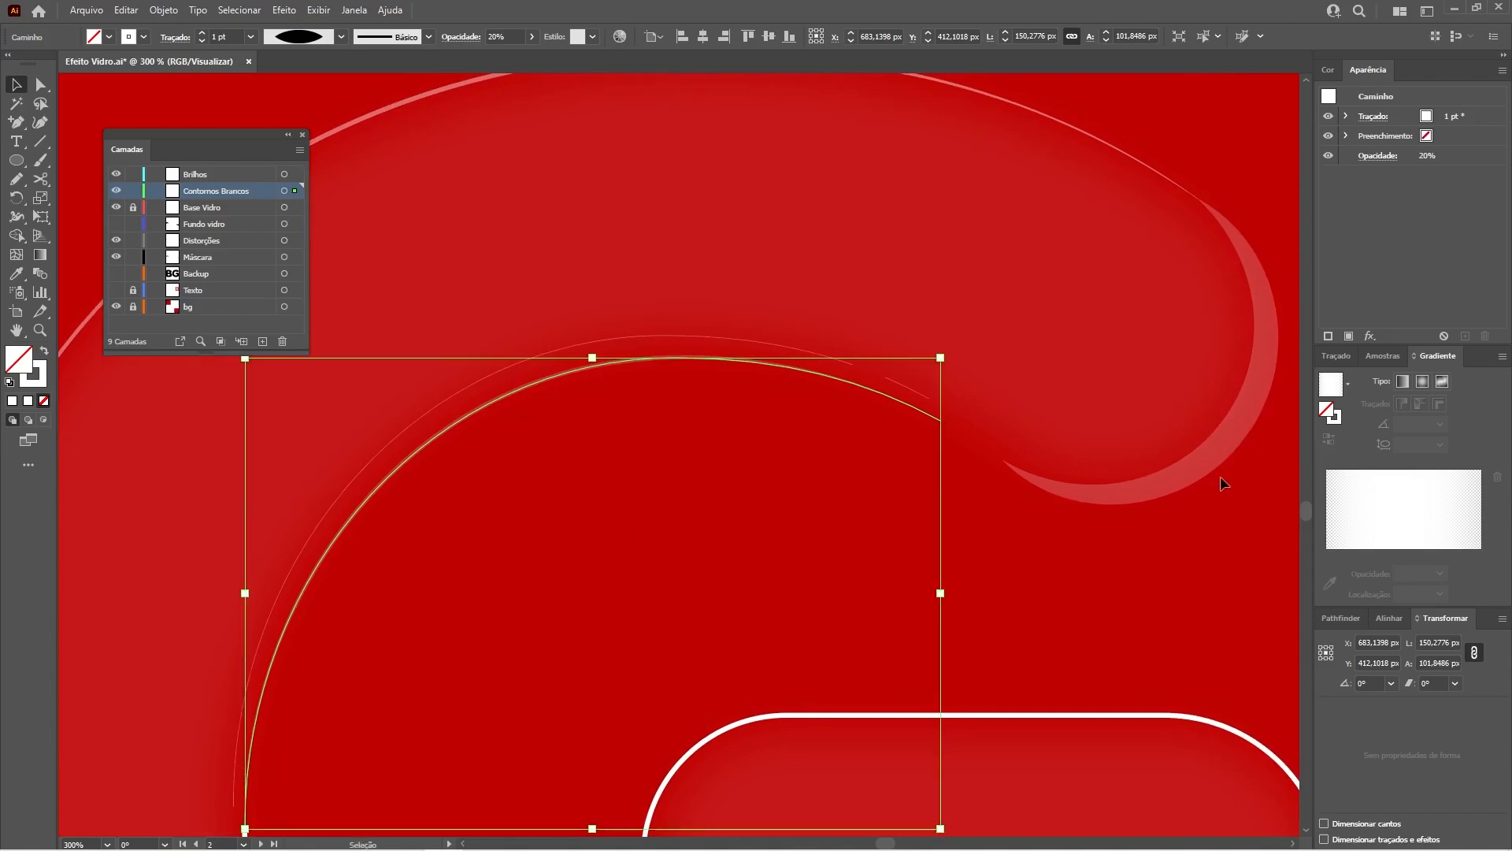
left_click(1245, 432)
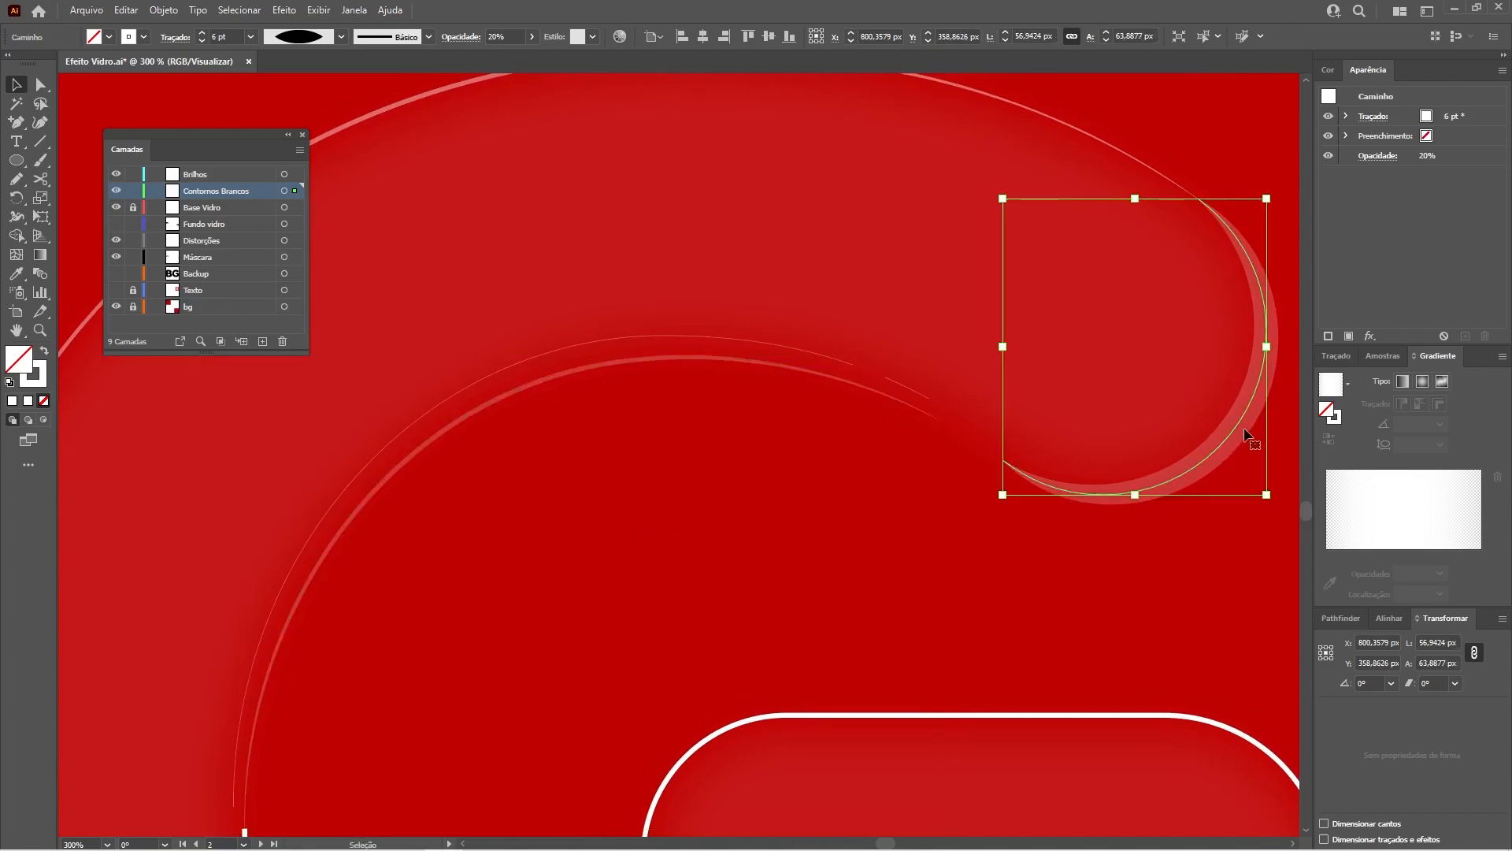
left_click(285, 10)
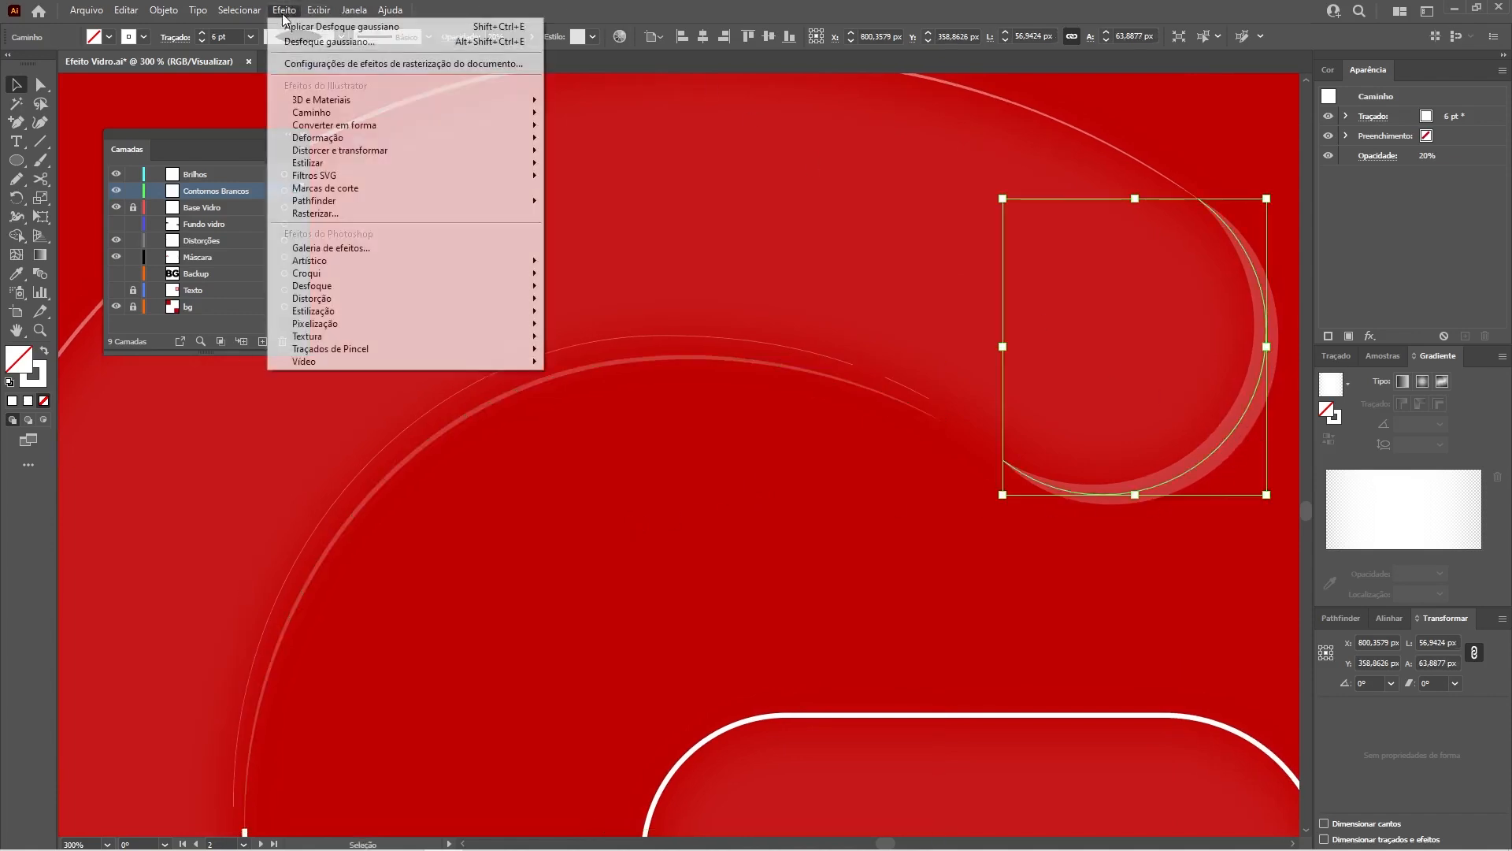
mouse_move(419, 287)
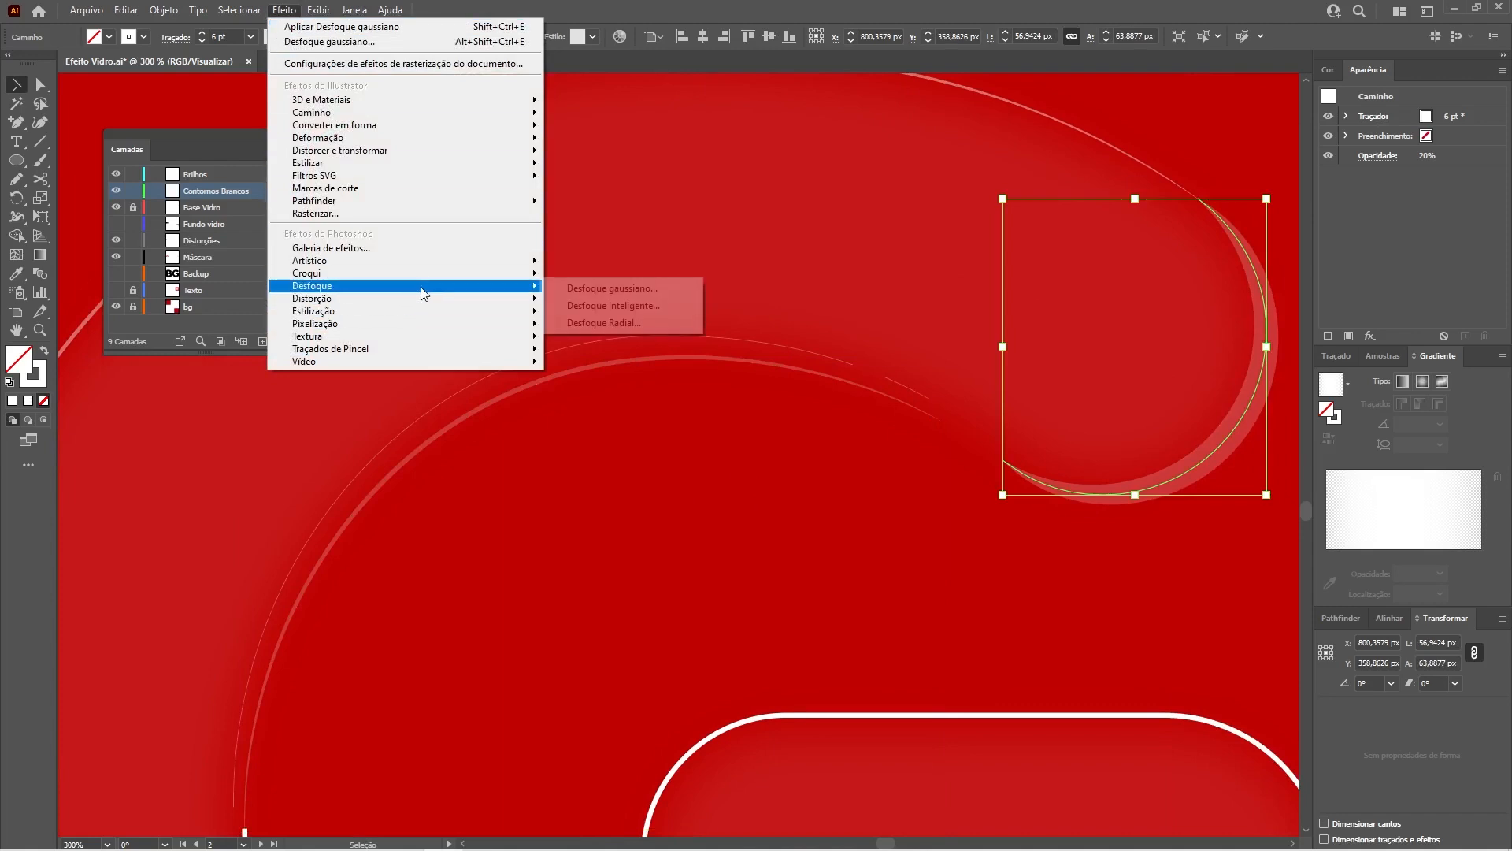
left_click(574, 290)
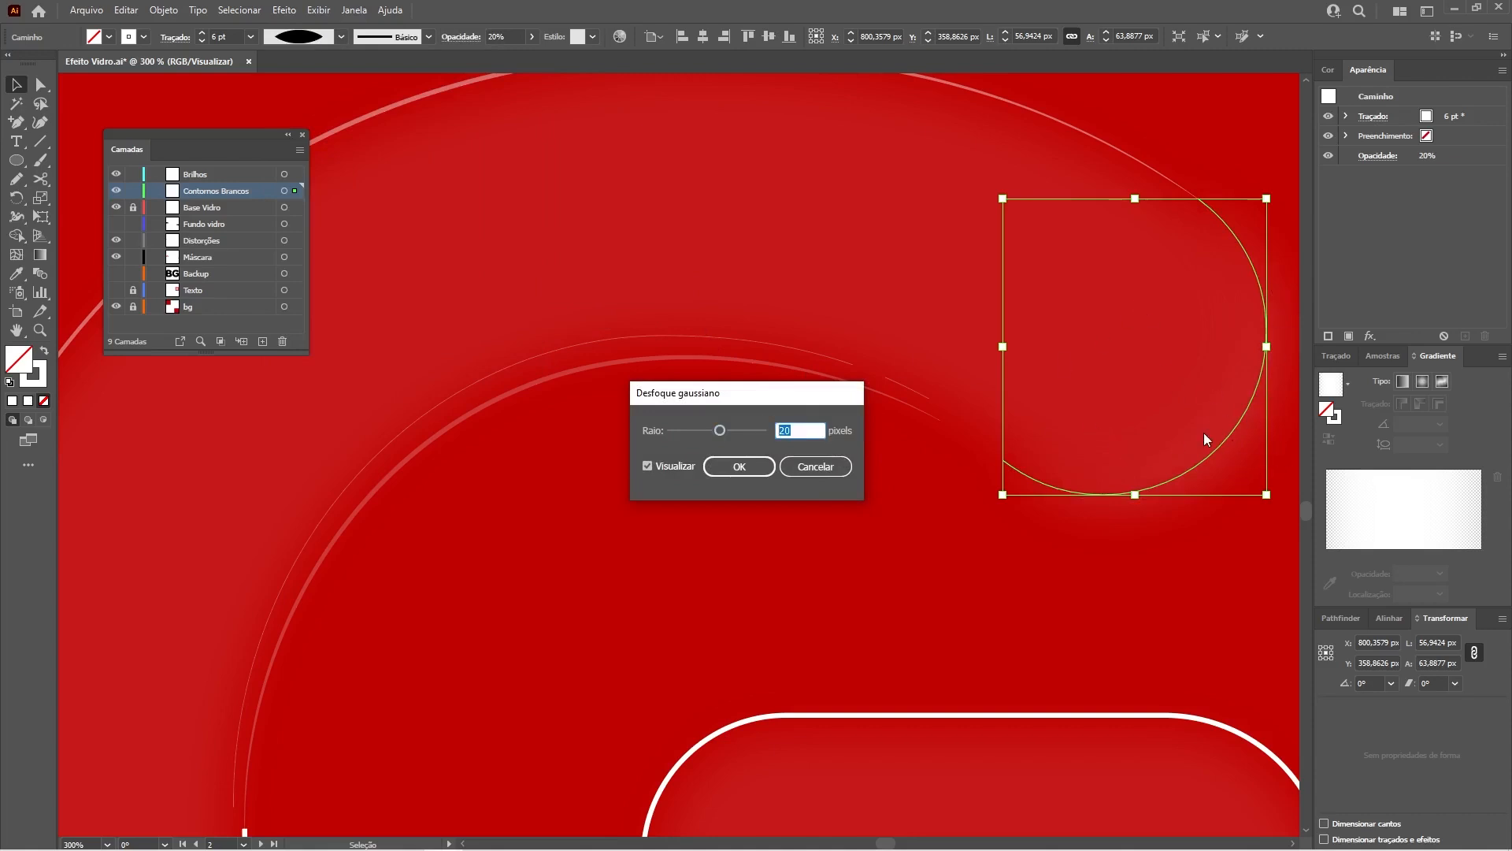
type("4")
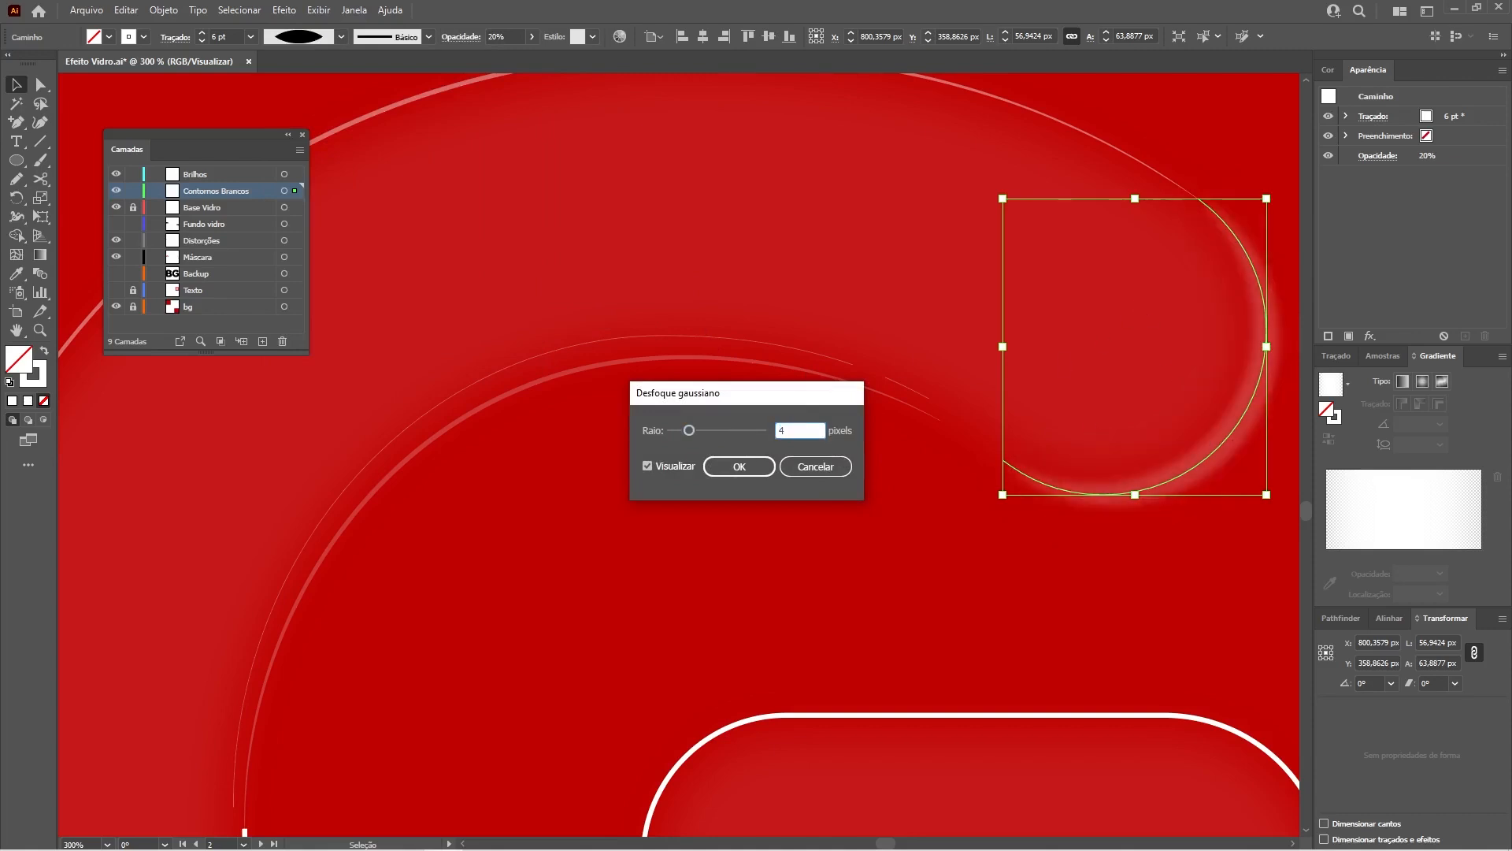
key("Return")
key("ctrl+h")
left_click(613, 456)
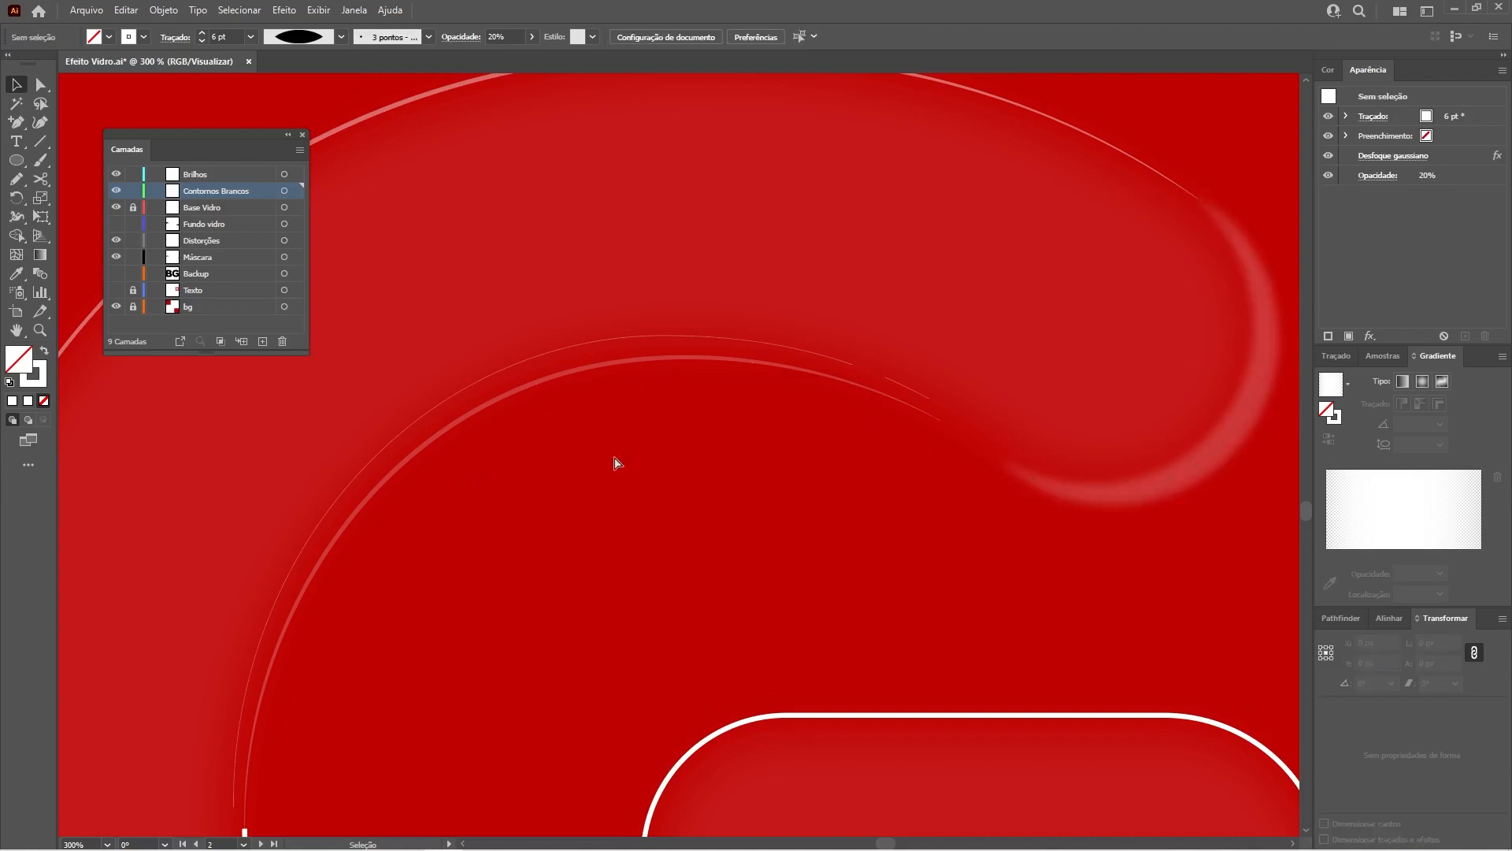
- Split the G's remaining outline into separate paths and give them tapered translucent strokes, including one of 0,5 pt at 40% opacity
key("ctrl+1")
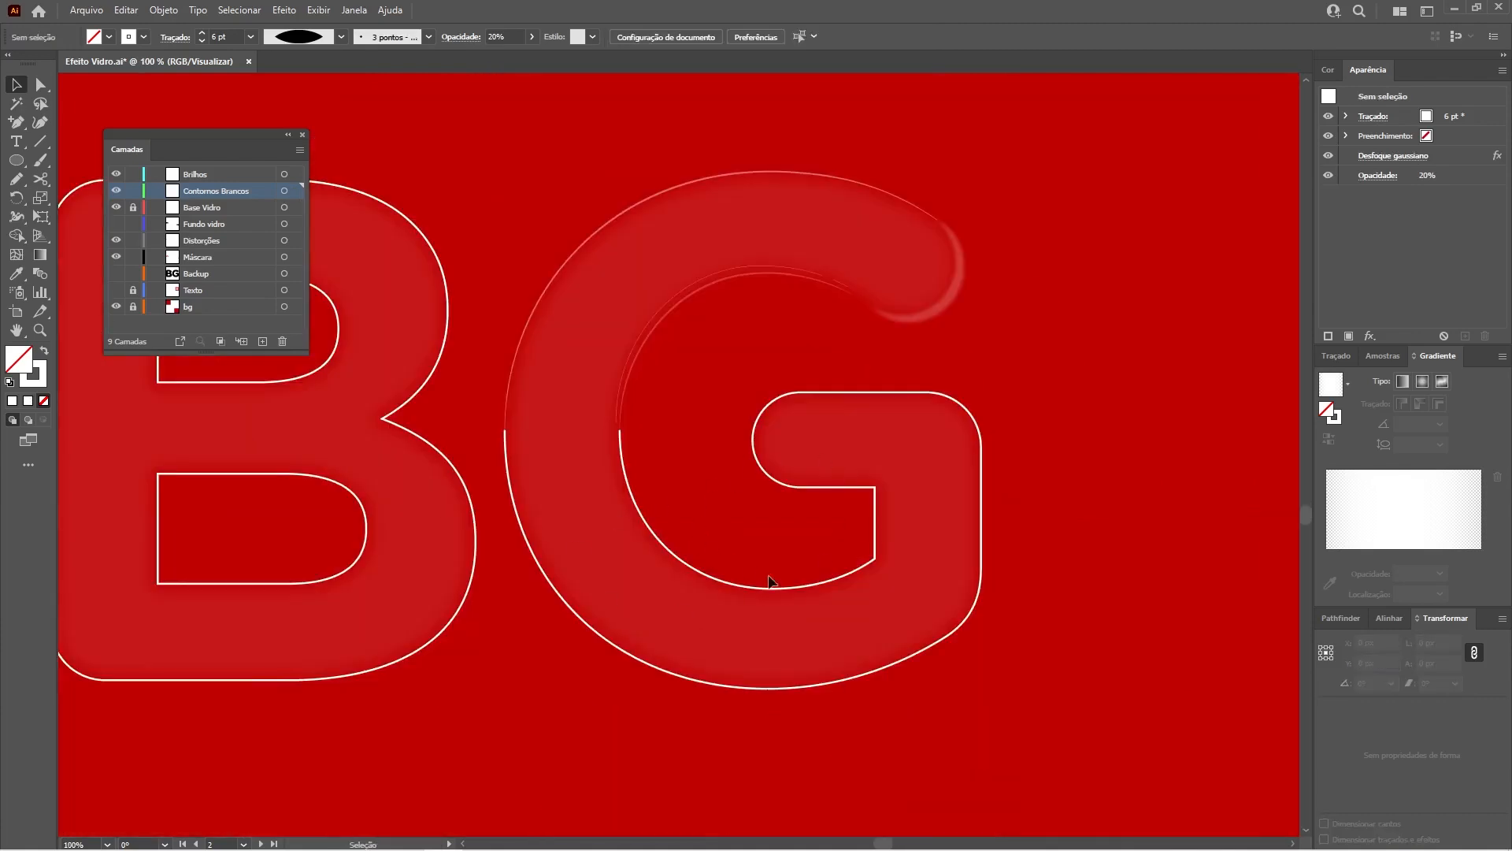
left_click(776, 596)
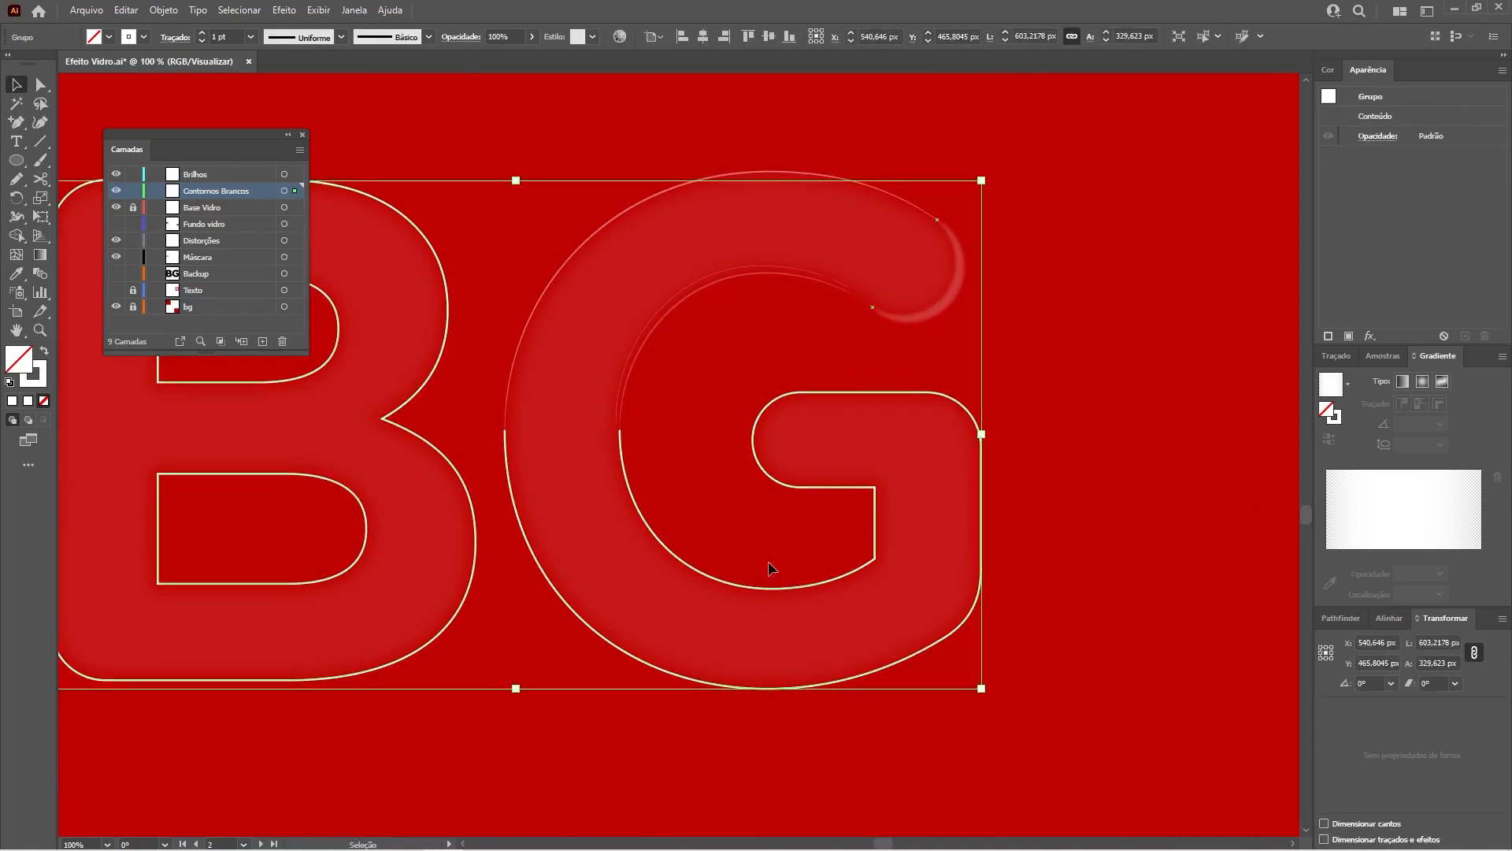
key("i")
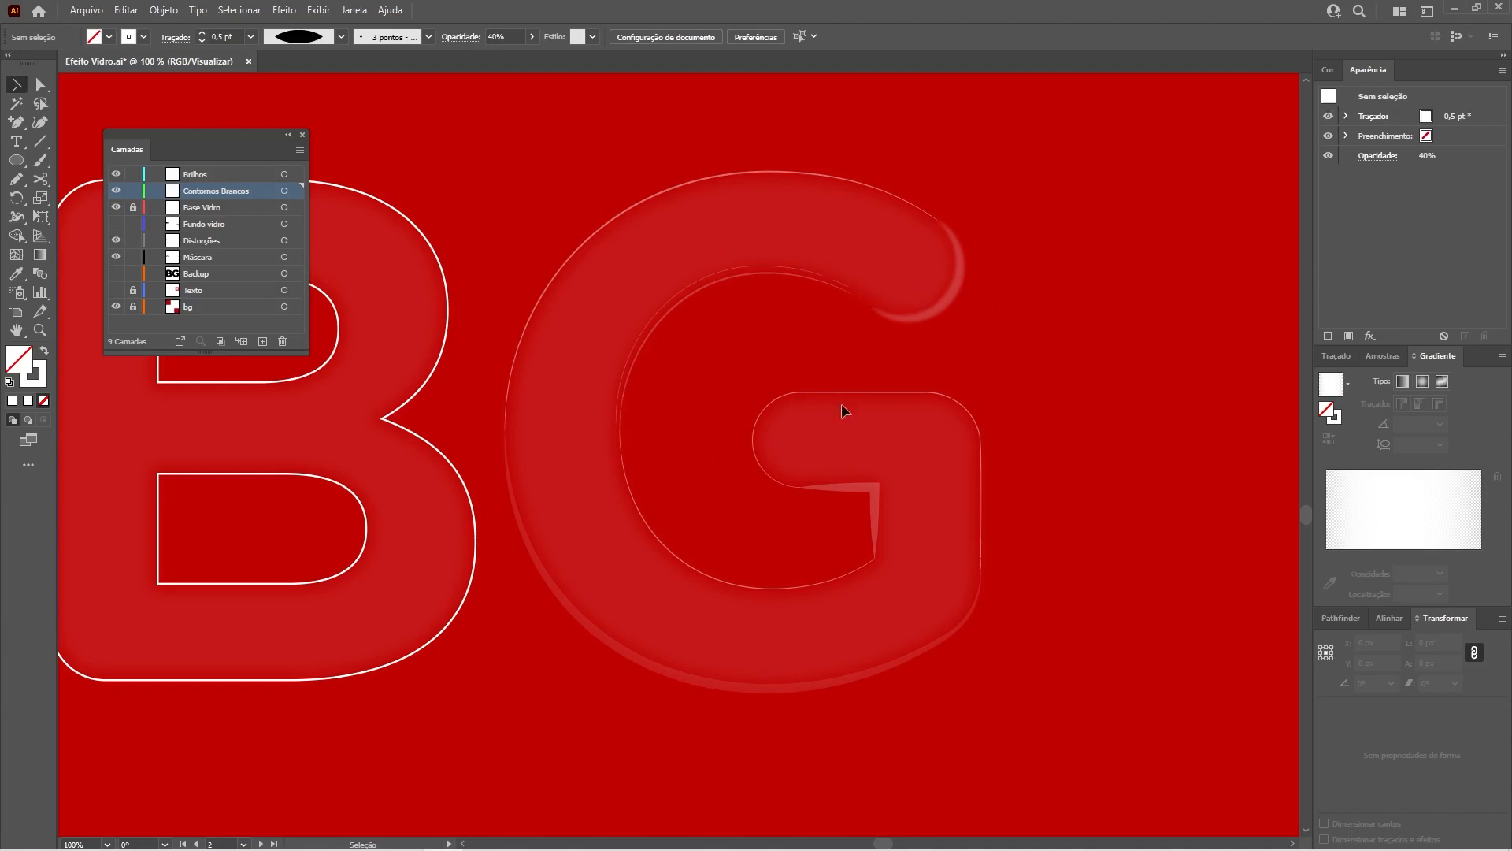
- Show the Texto and Backup layers and lock the Contornos Brancos layer
left_click_drag(744, 412, 930, 433)
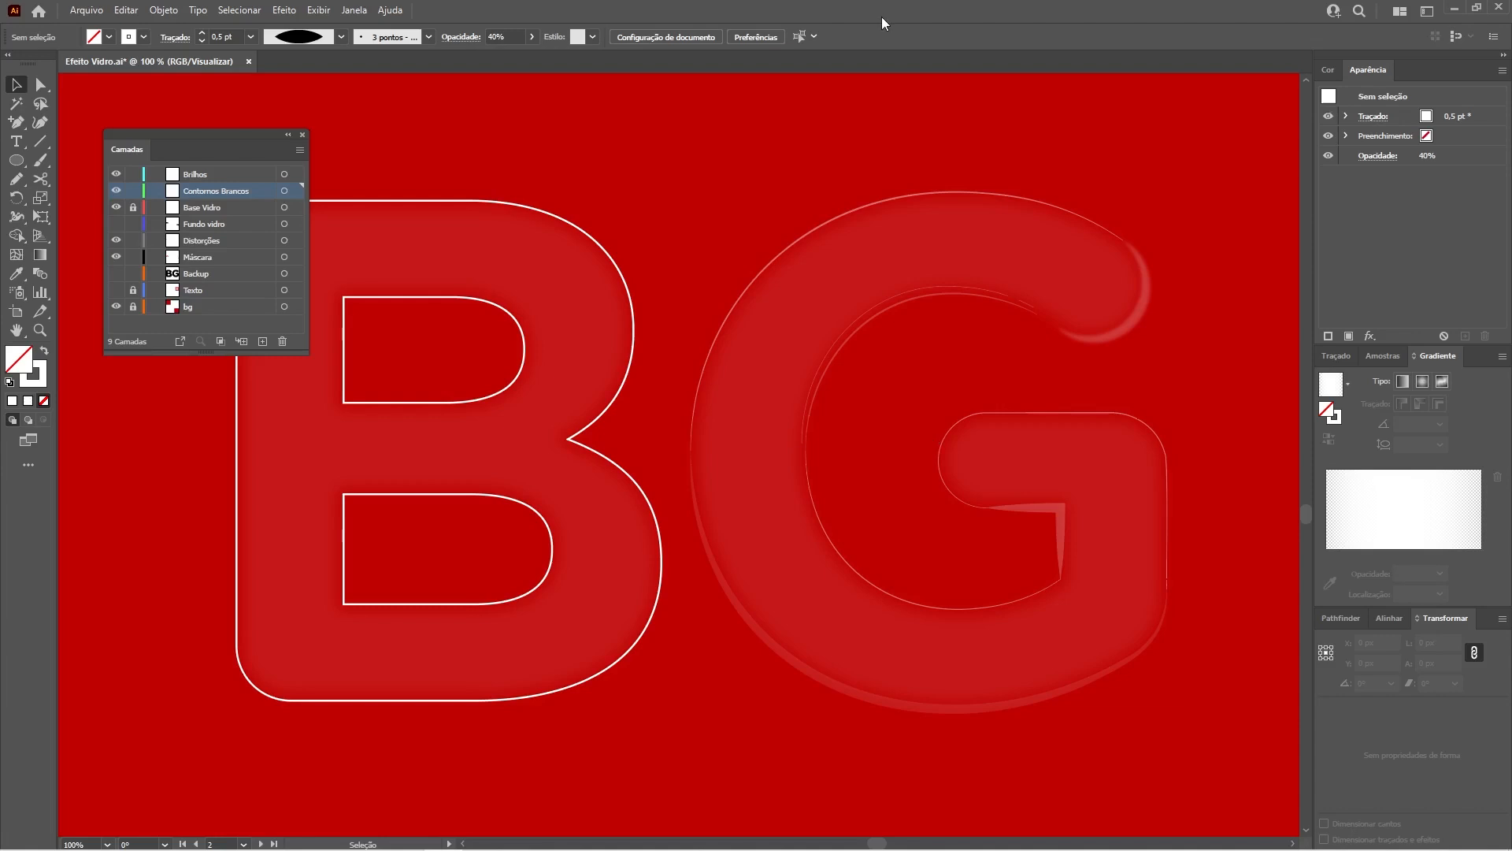
left_click(116, 289)
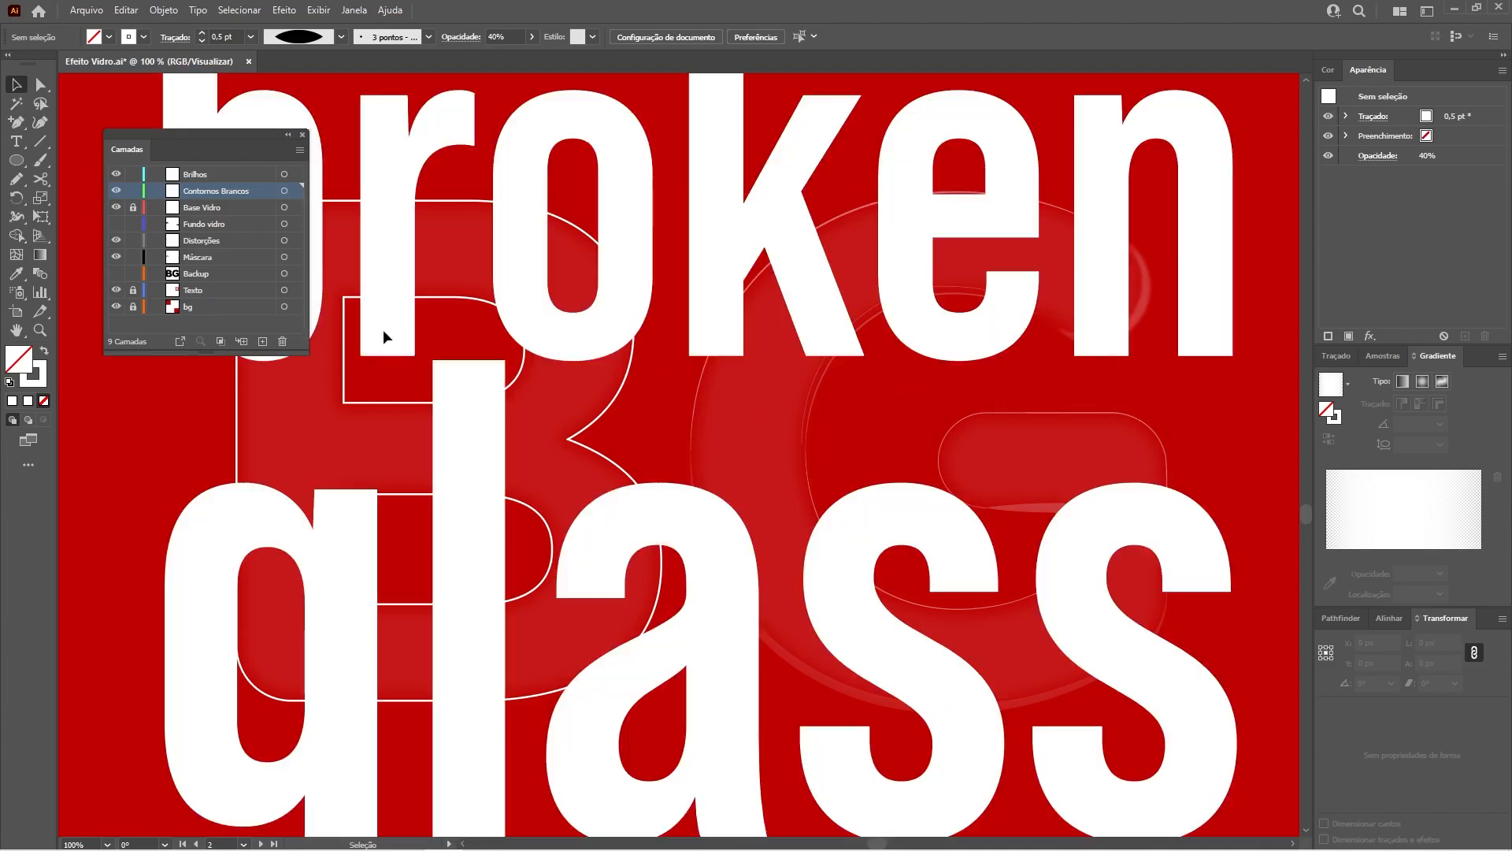
key("ctrl+0")
left_click(123, 272)
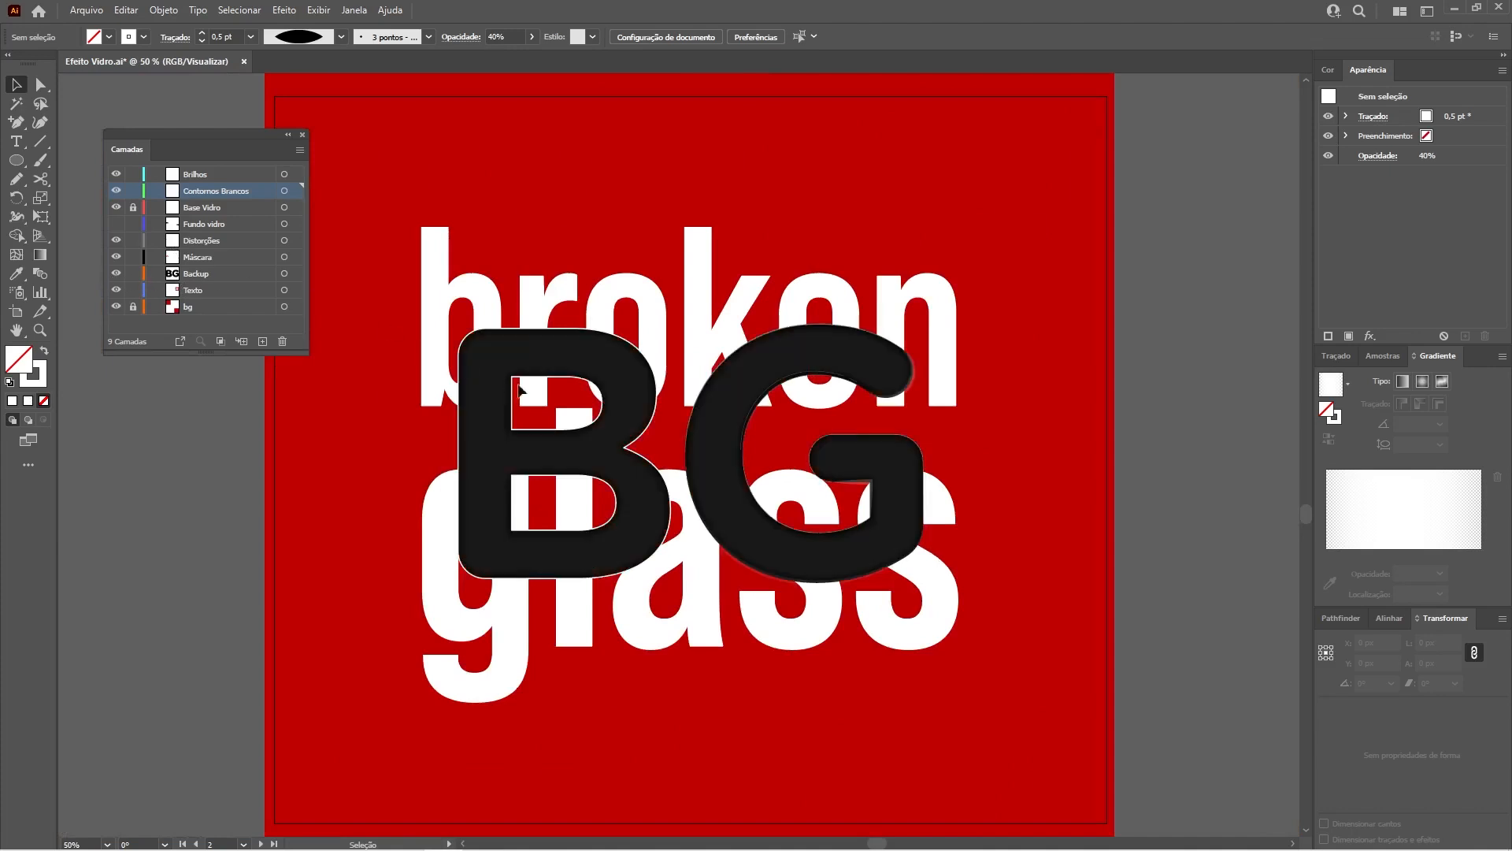
left_click(132, 192)
- Copy the black BG lettering from the Backup layer in place onto the Máscara layer and hide Backup
left_click(639, 375)
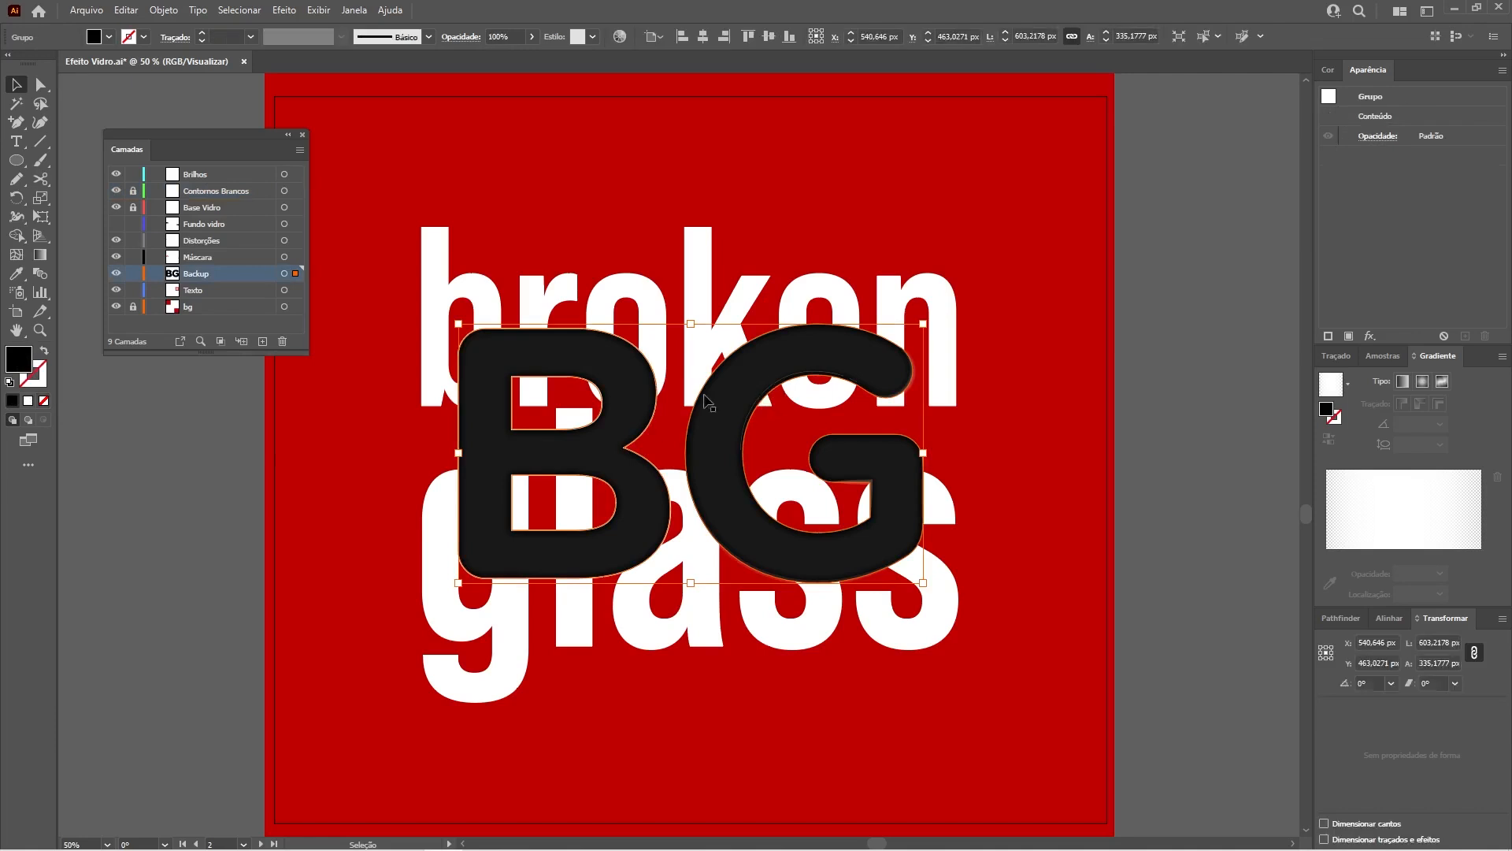
key("ctrl+c")
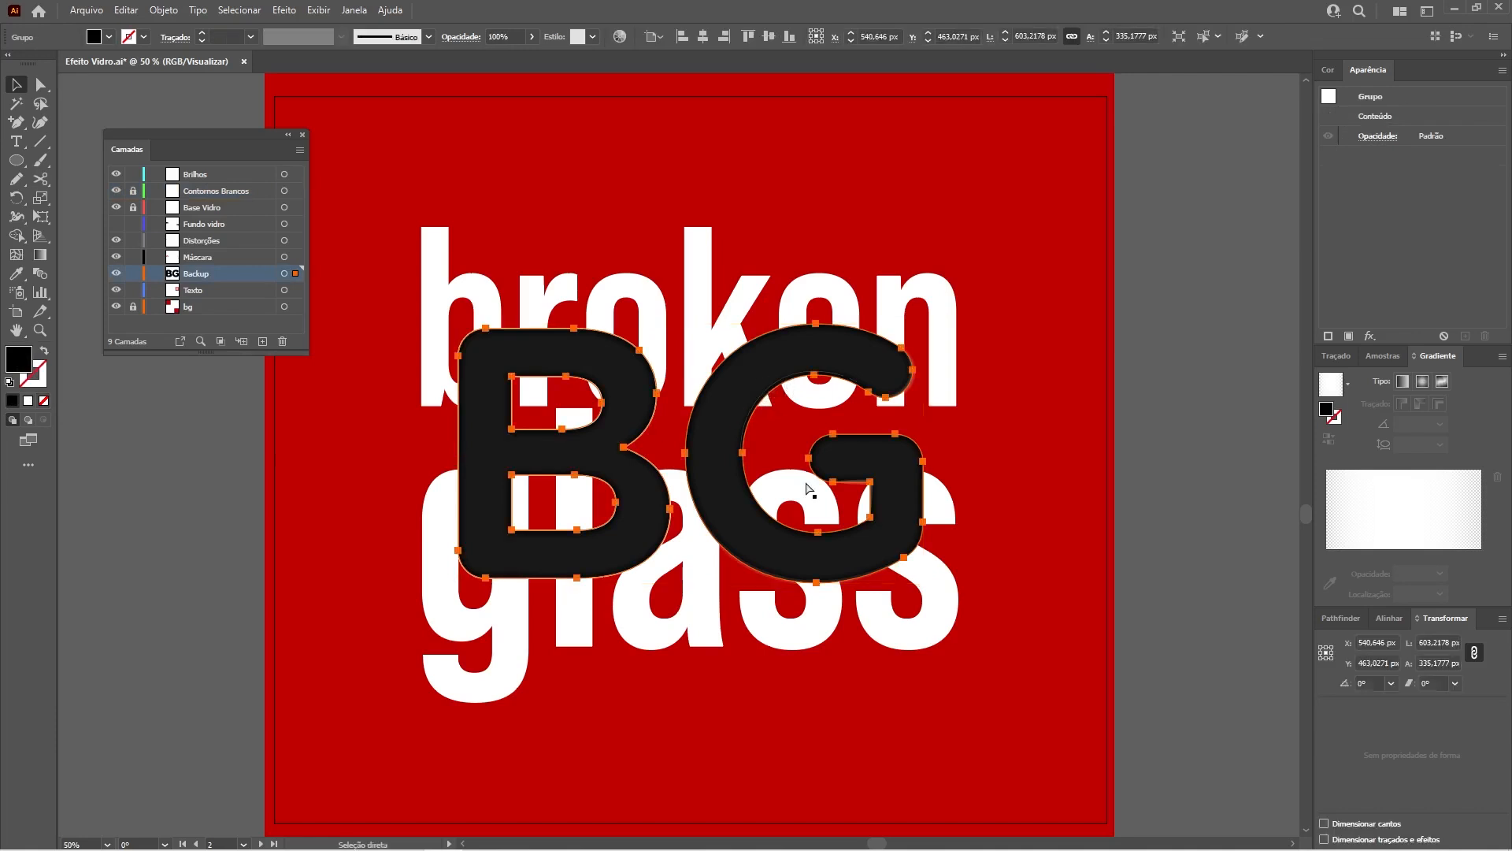
left_click(194, 466)
left_click(115, 274)
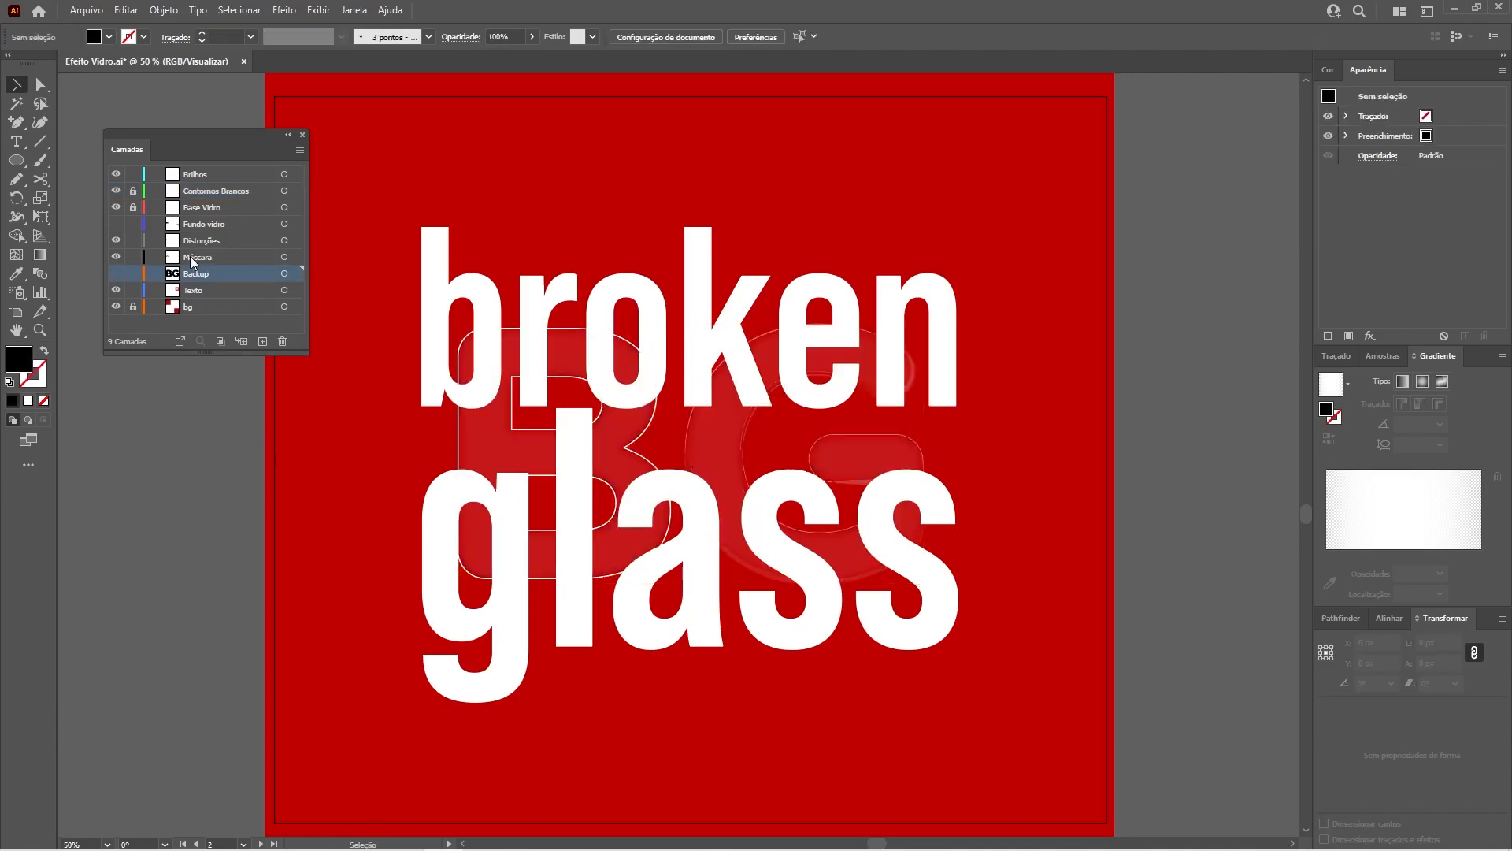
left_click(210, 259)
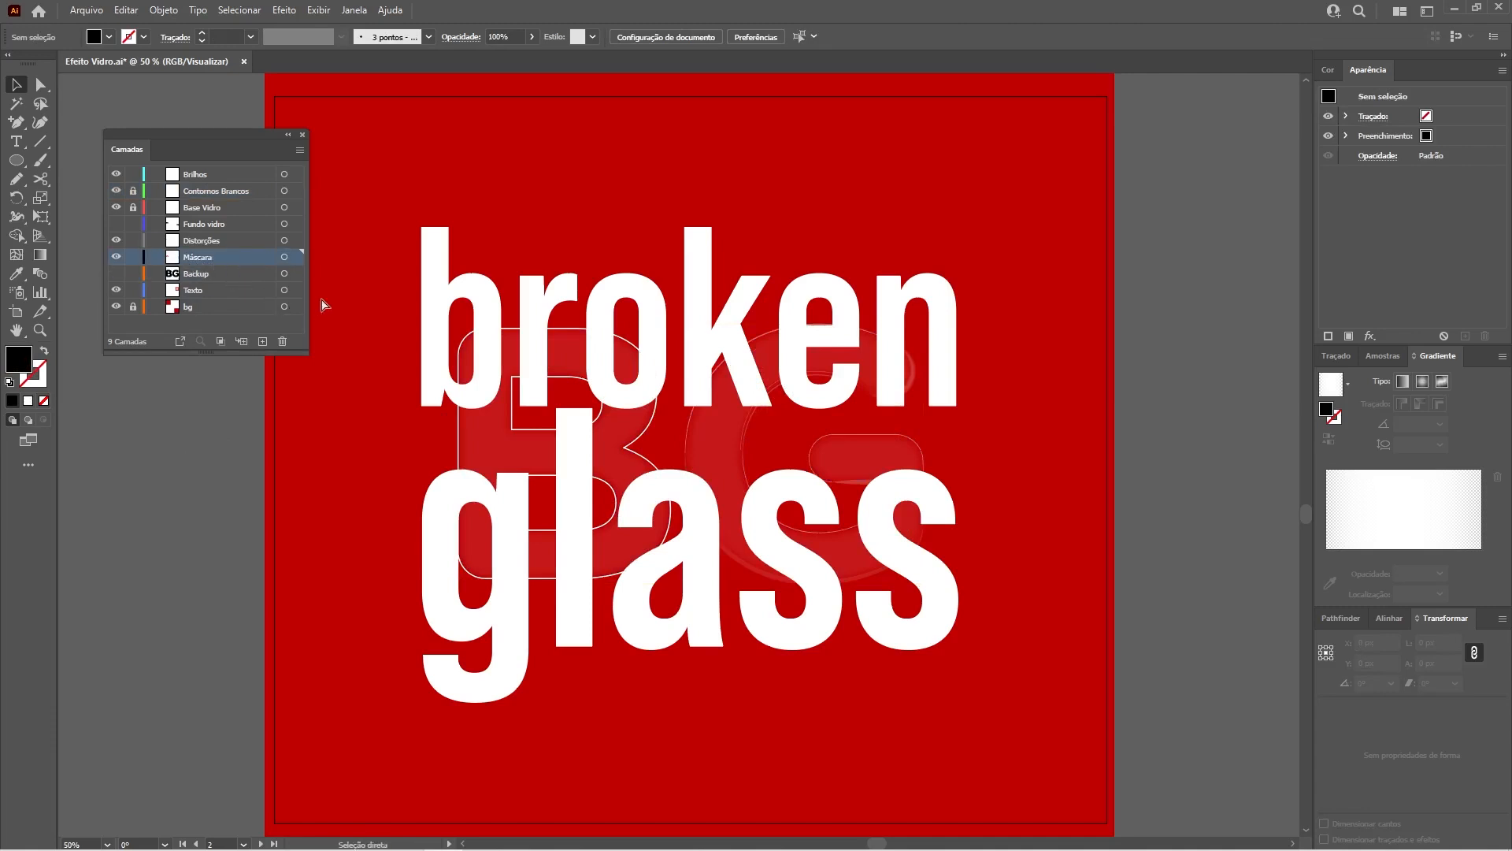
key("ctrl+f")
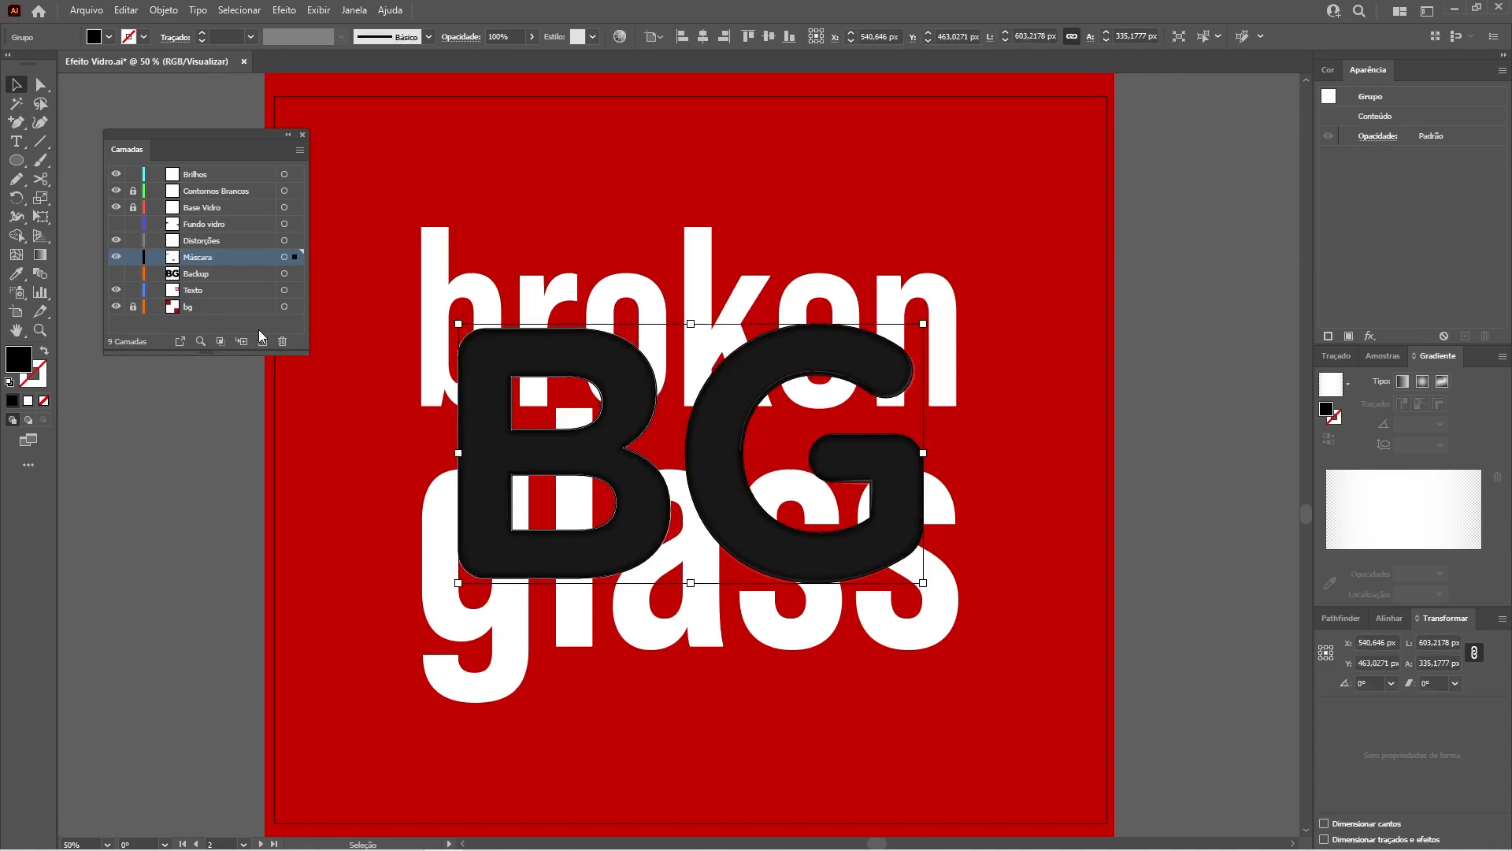
- Hide the Contornos Brancos and Base Vidro layers and ungroup the copied BG lettering into separate letters
left_click(115, 190)
left_click(115, 207)
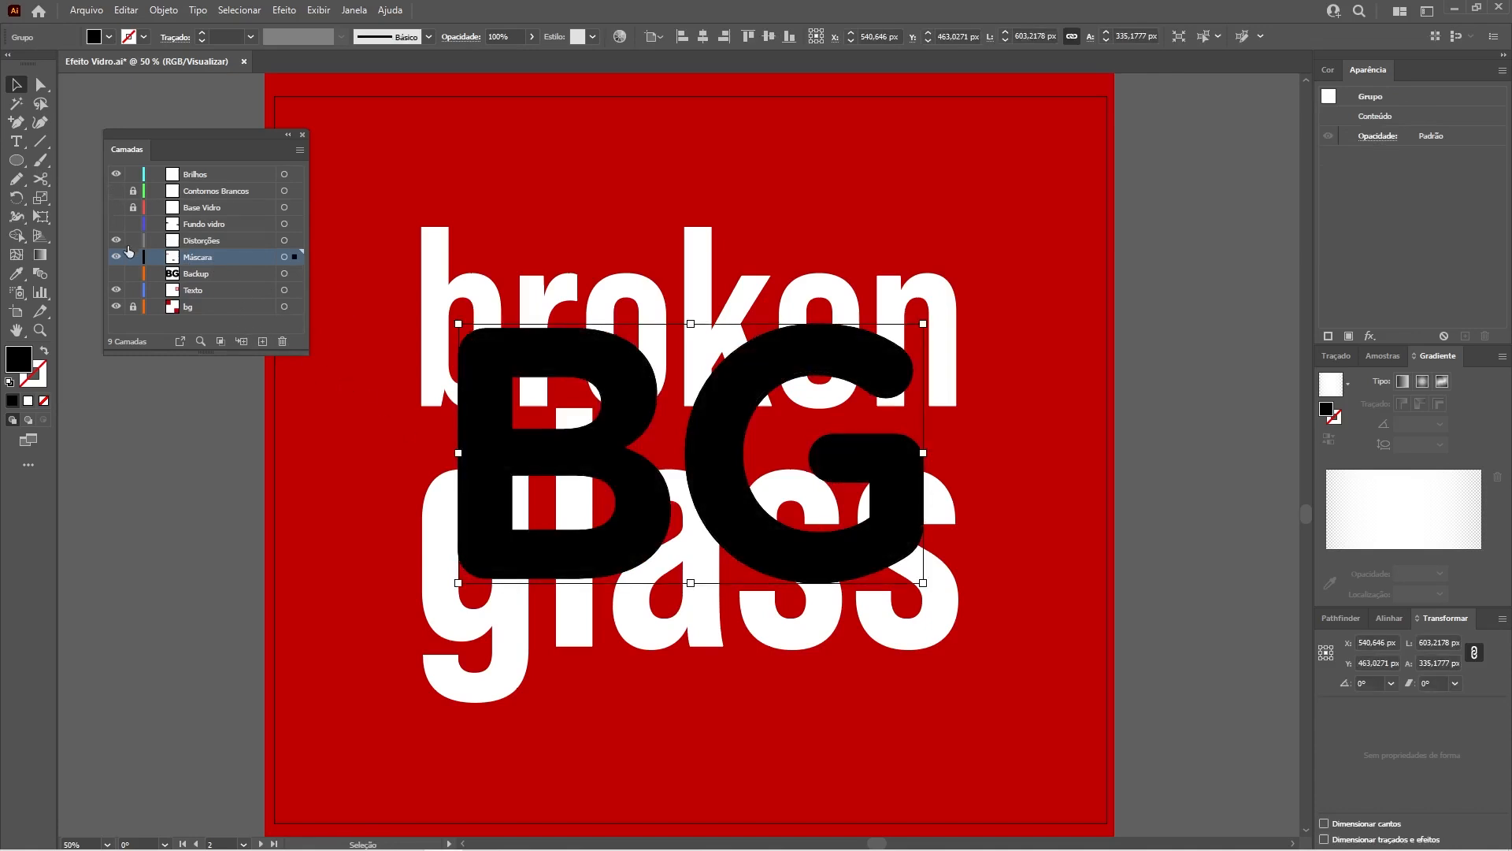
left_click(177, 452)
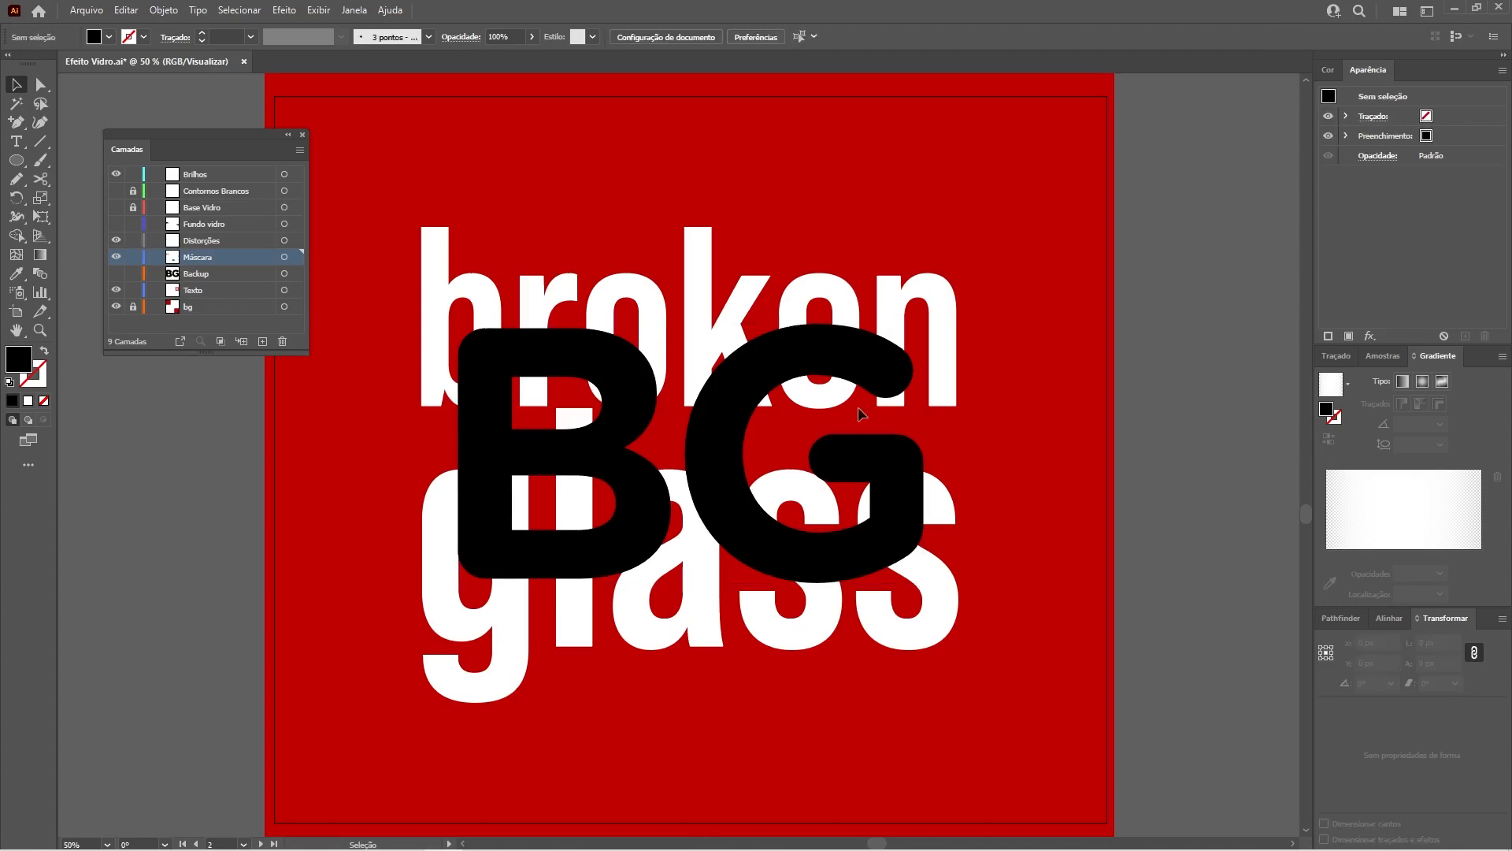
left_click(820, 361)
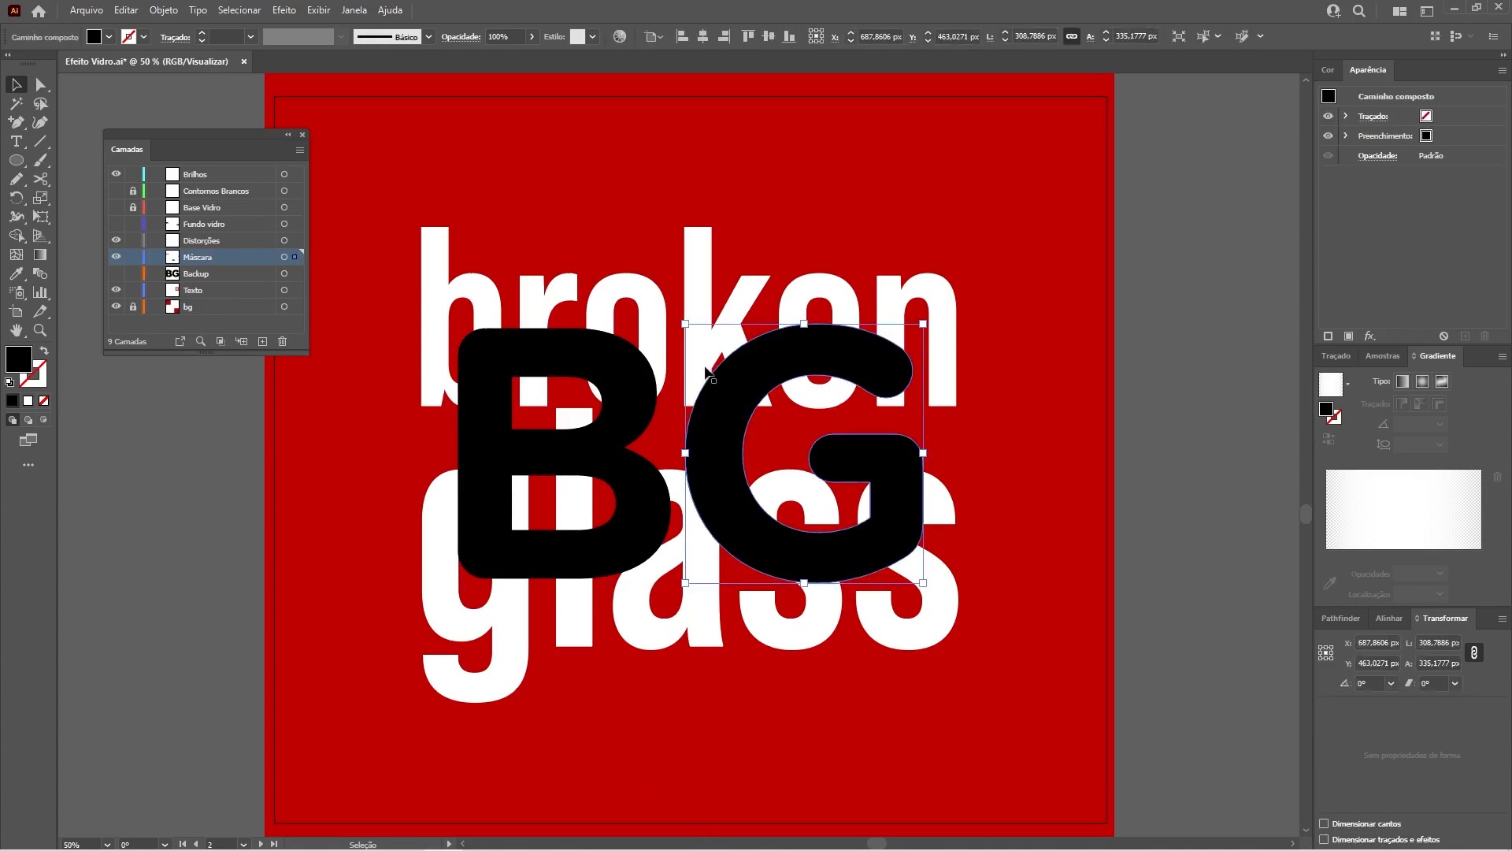
- Ungroup the white "broken glass" text into separate letters
left_click(692, 260)
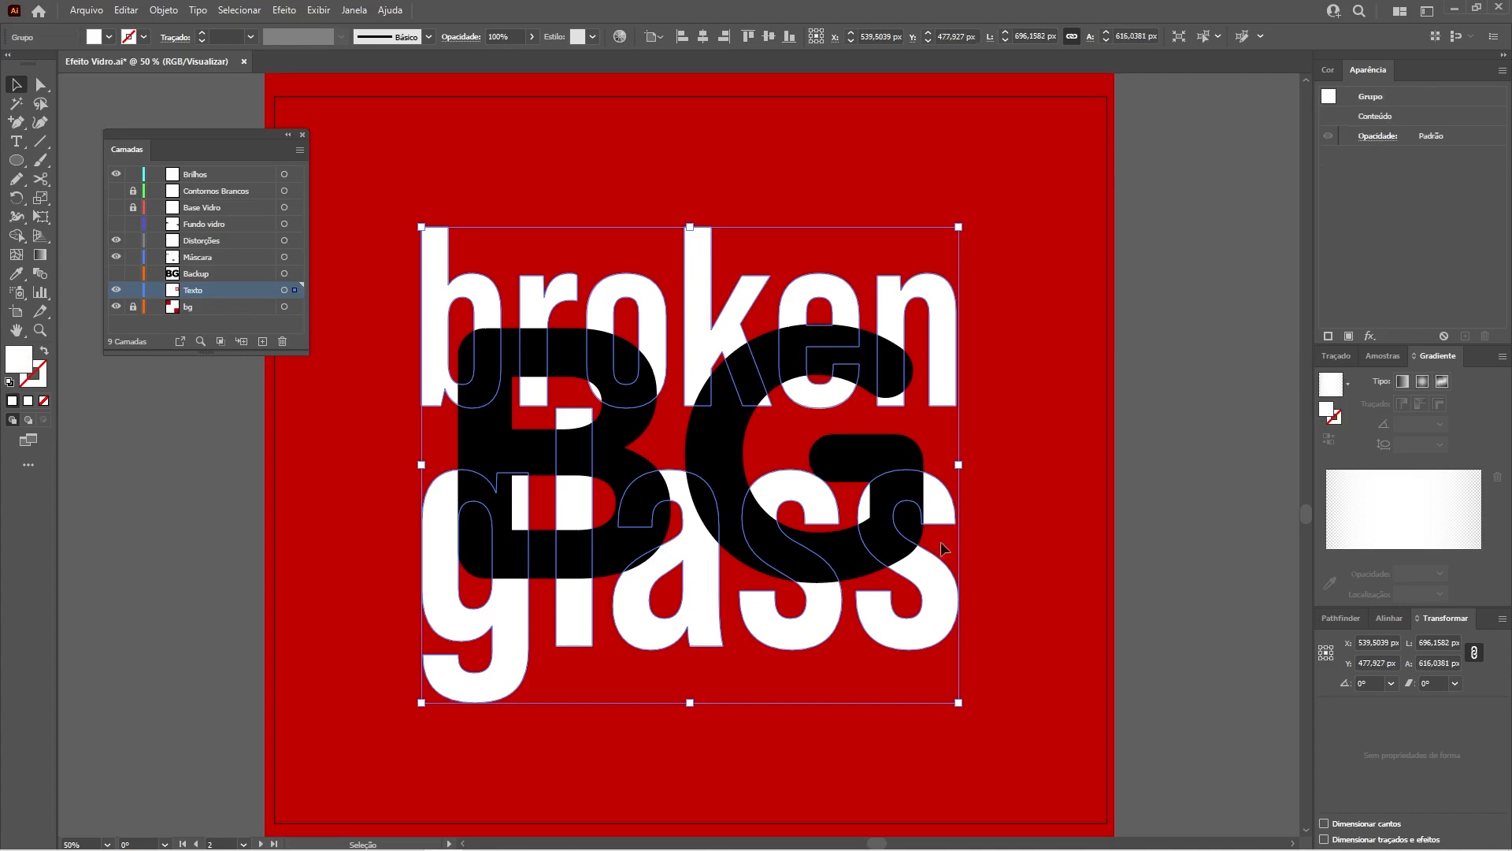
left_click(685, 406, "ctrl")
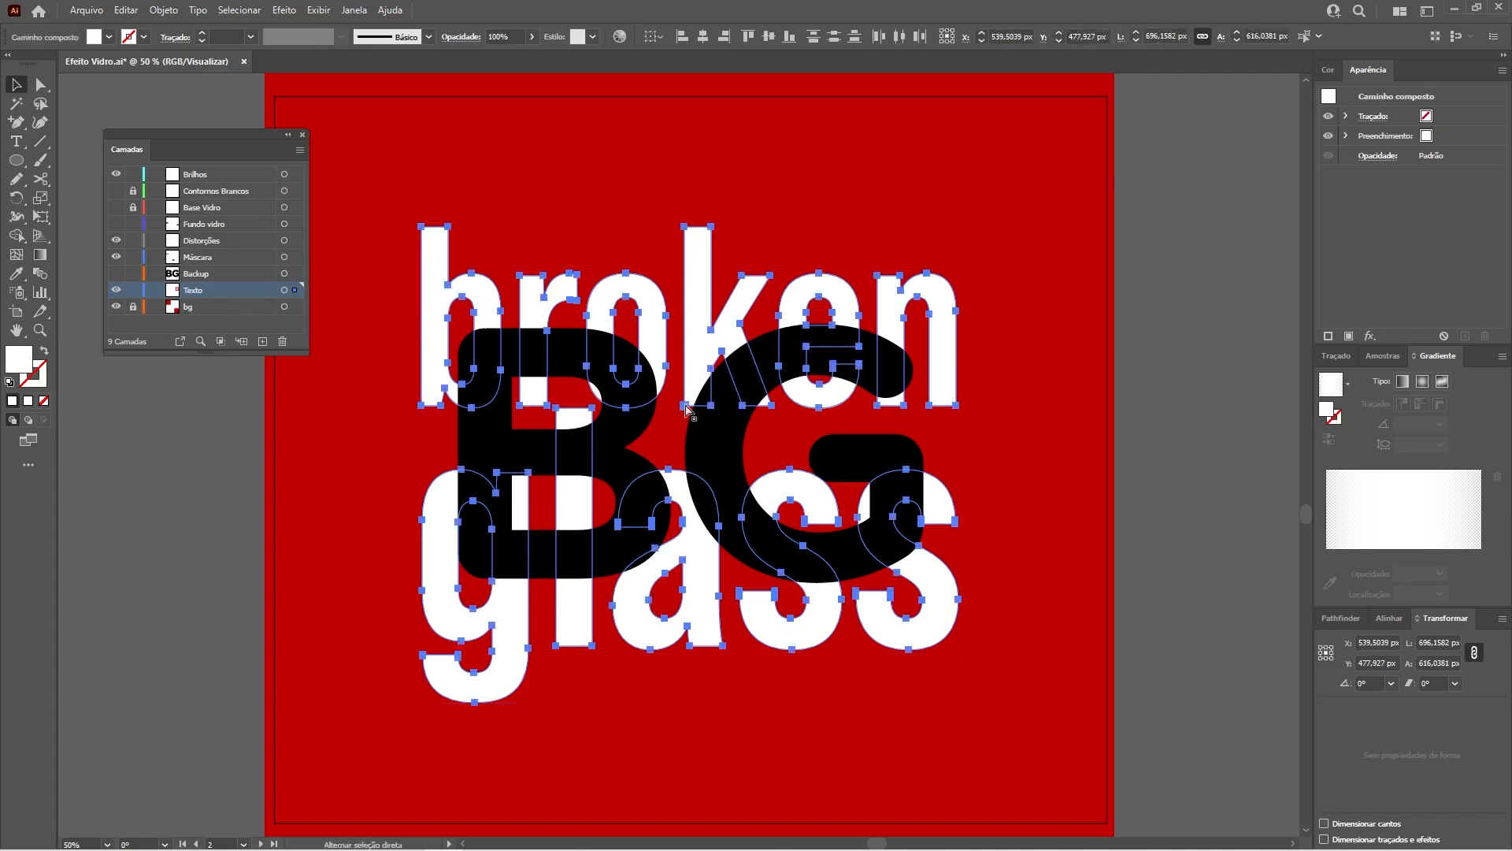
left_click(1221, 312)
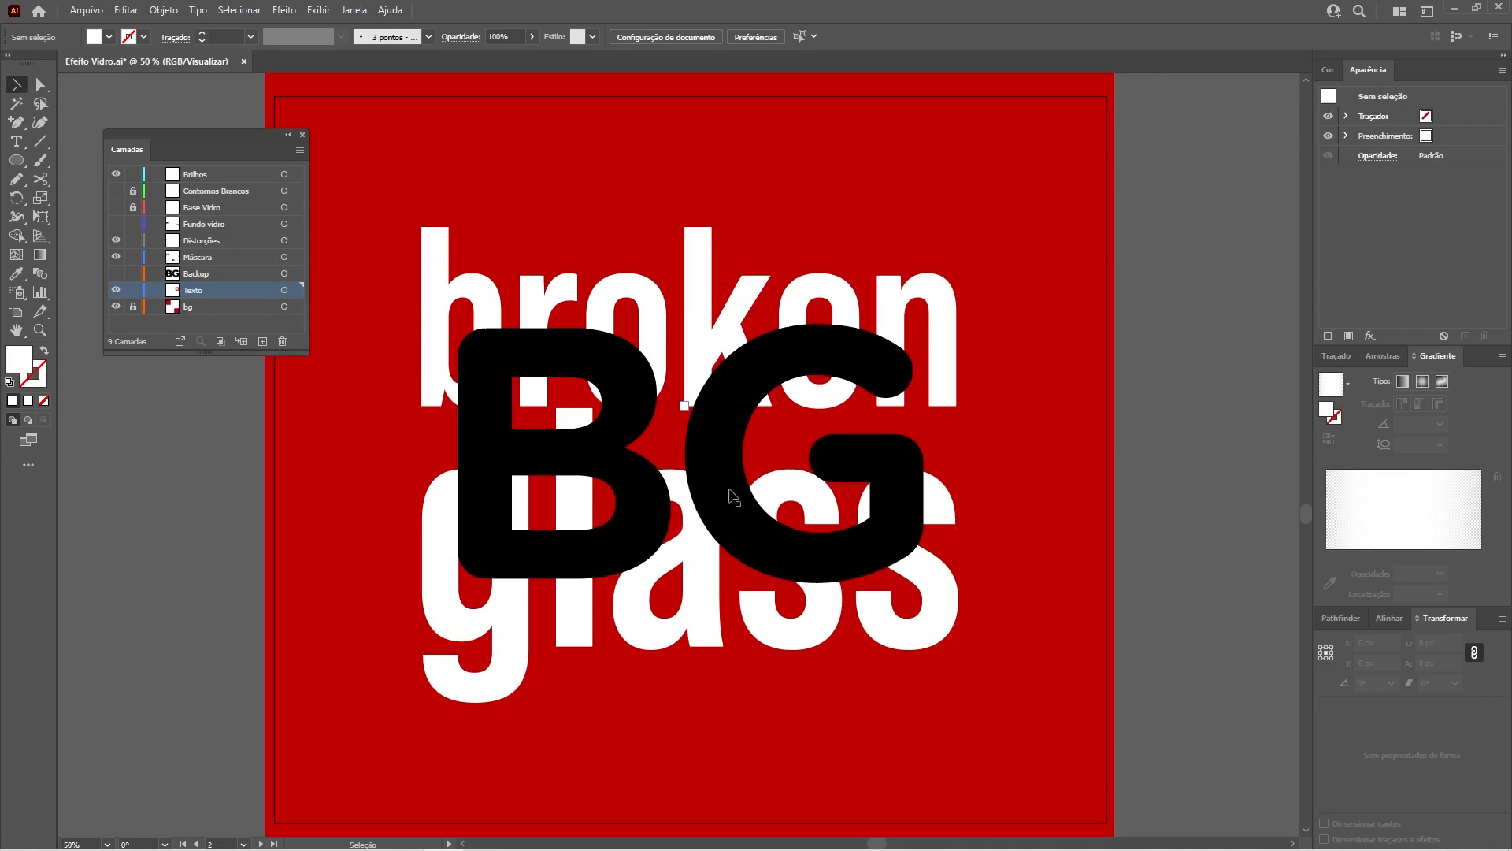
- Copy the letters "ken" and "ass" in place onto the Máscara layer, with the Texto layer locked and hidden
left_click_drag(664, 718, 963, 623)
left_click_drag(716, 217, 967, 297)
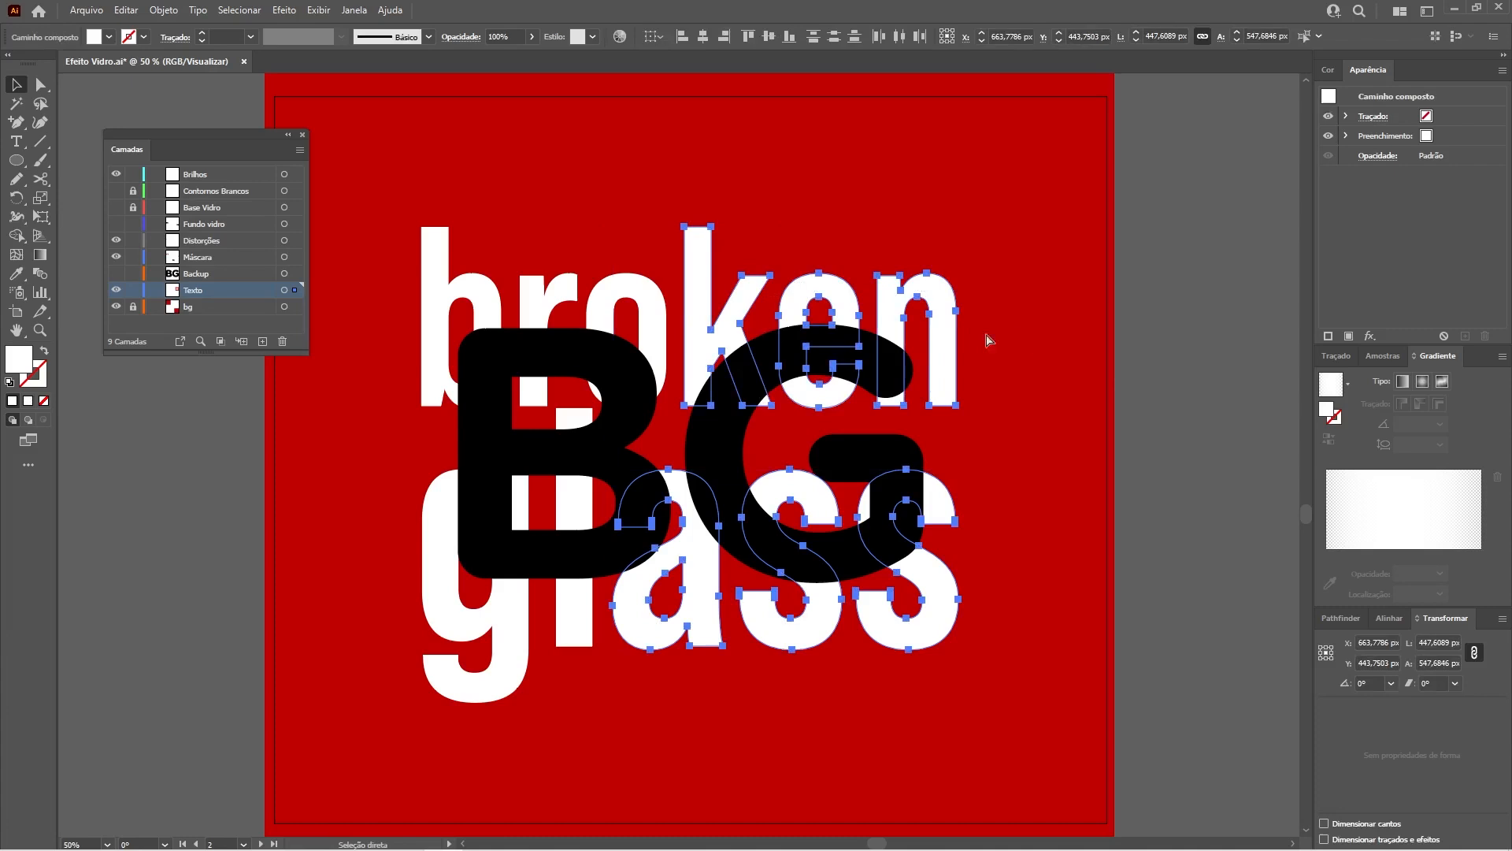
left_click(1168, 344)
left_click(133, 290)
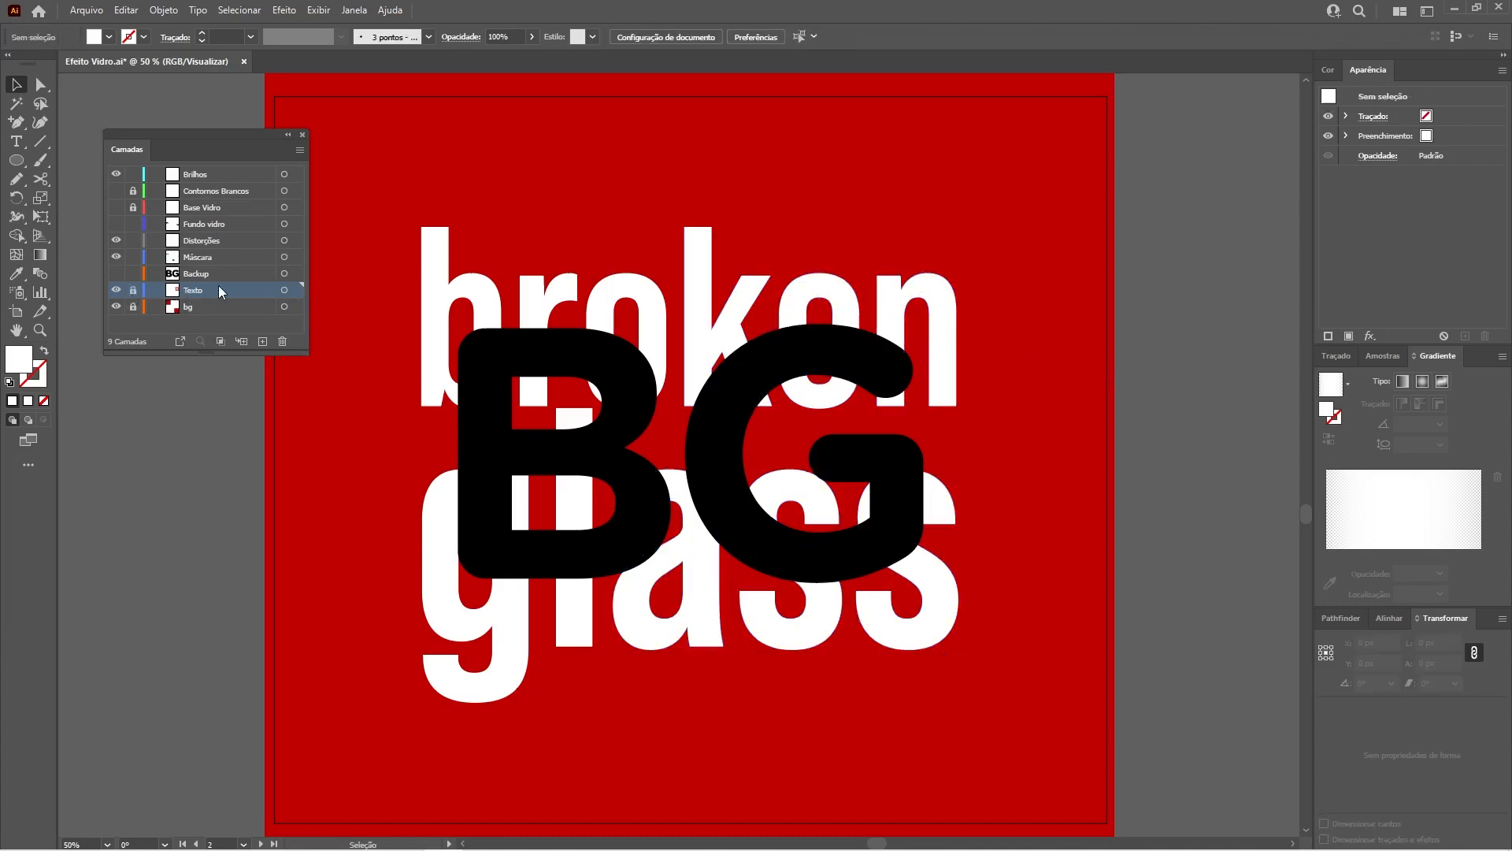
left_click(138, 257)
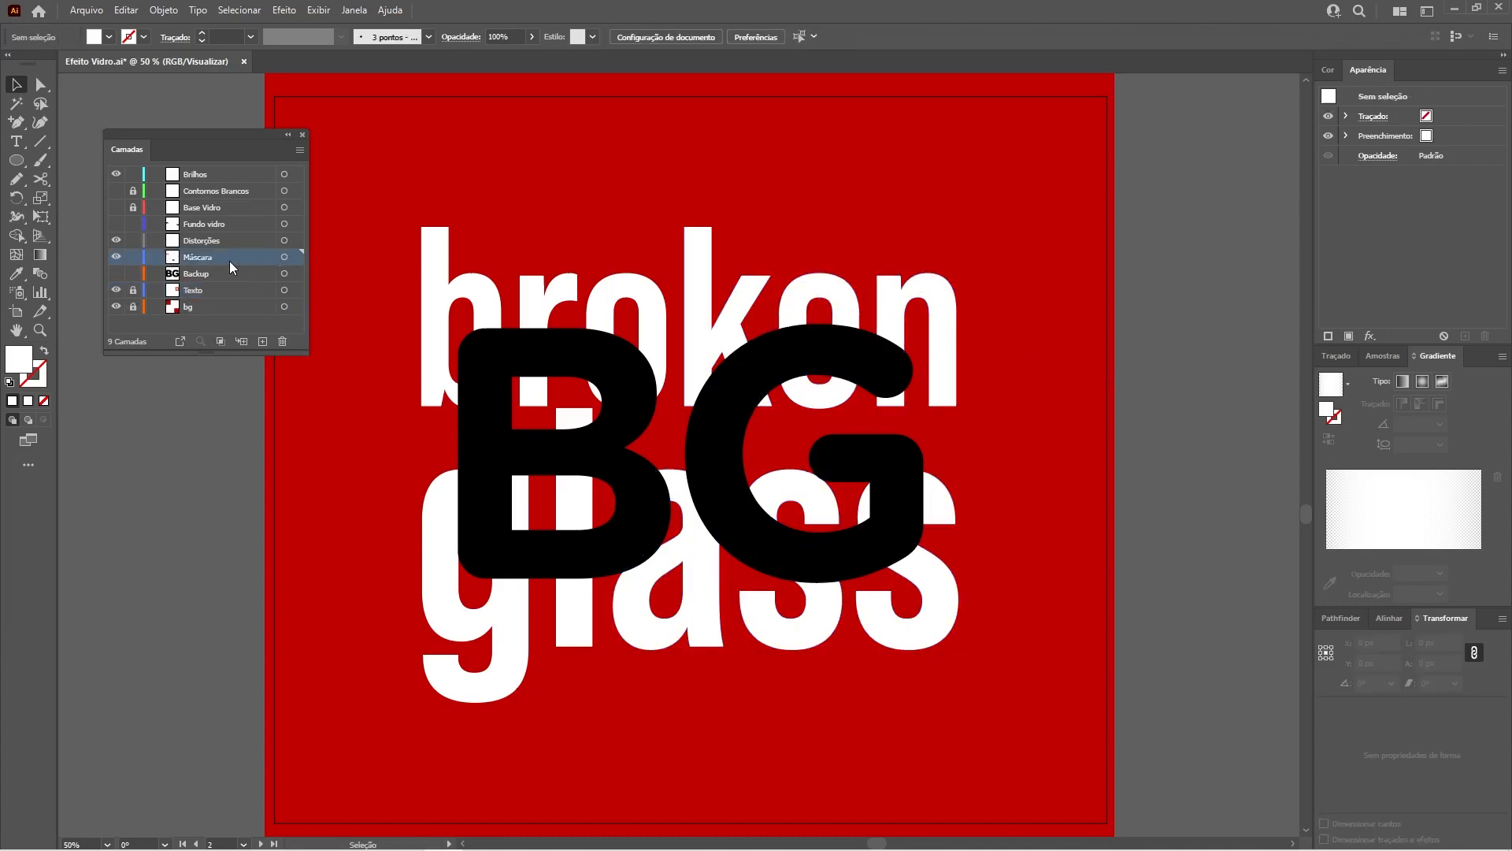
left_click(116, 290)
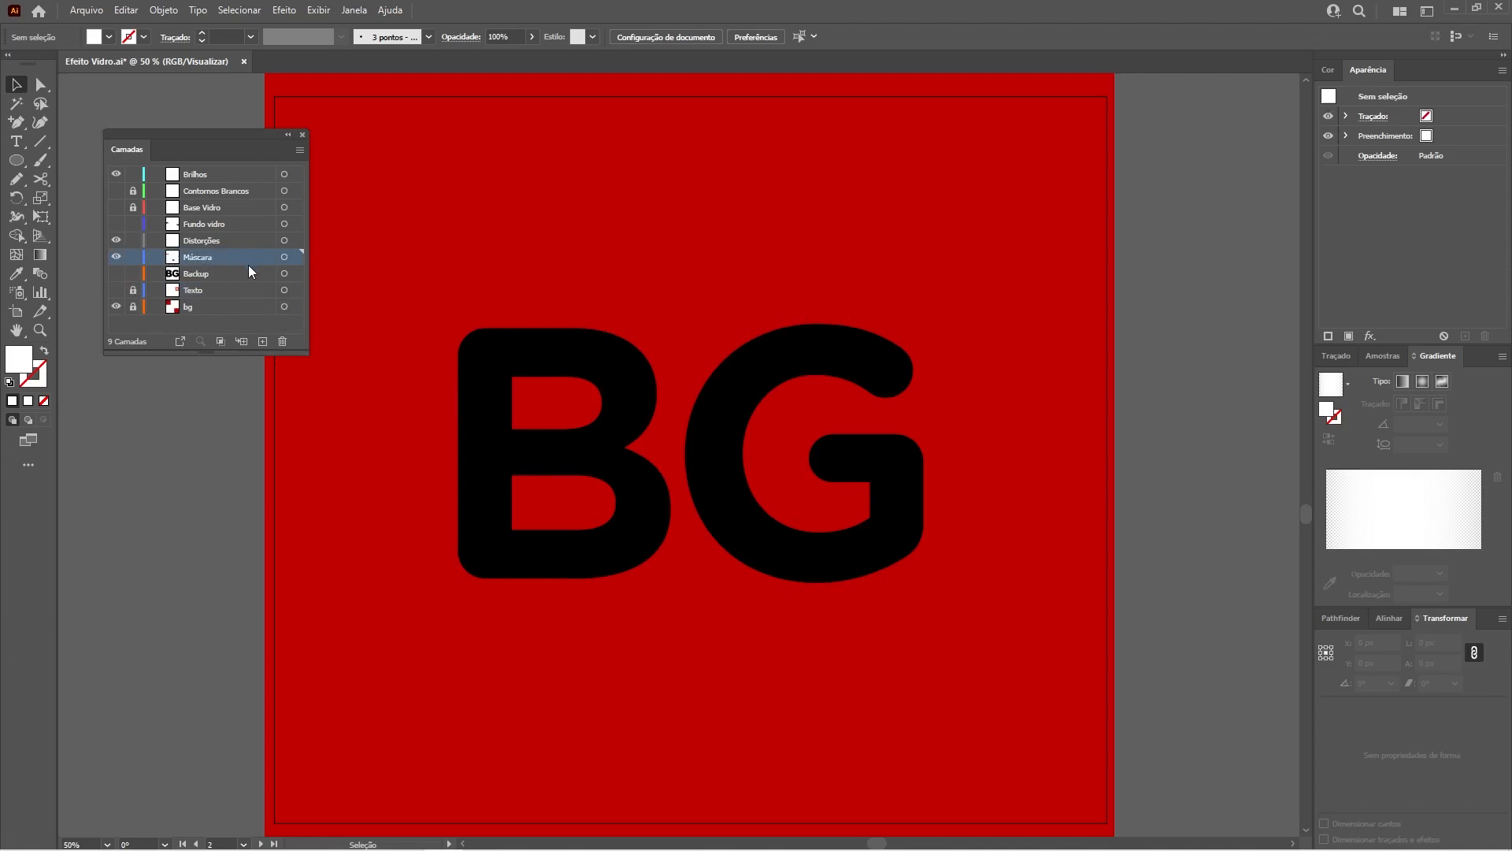
key("ctrl+f")
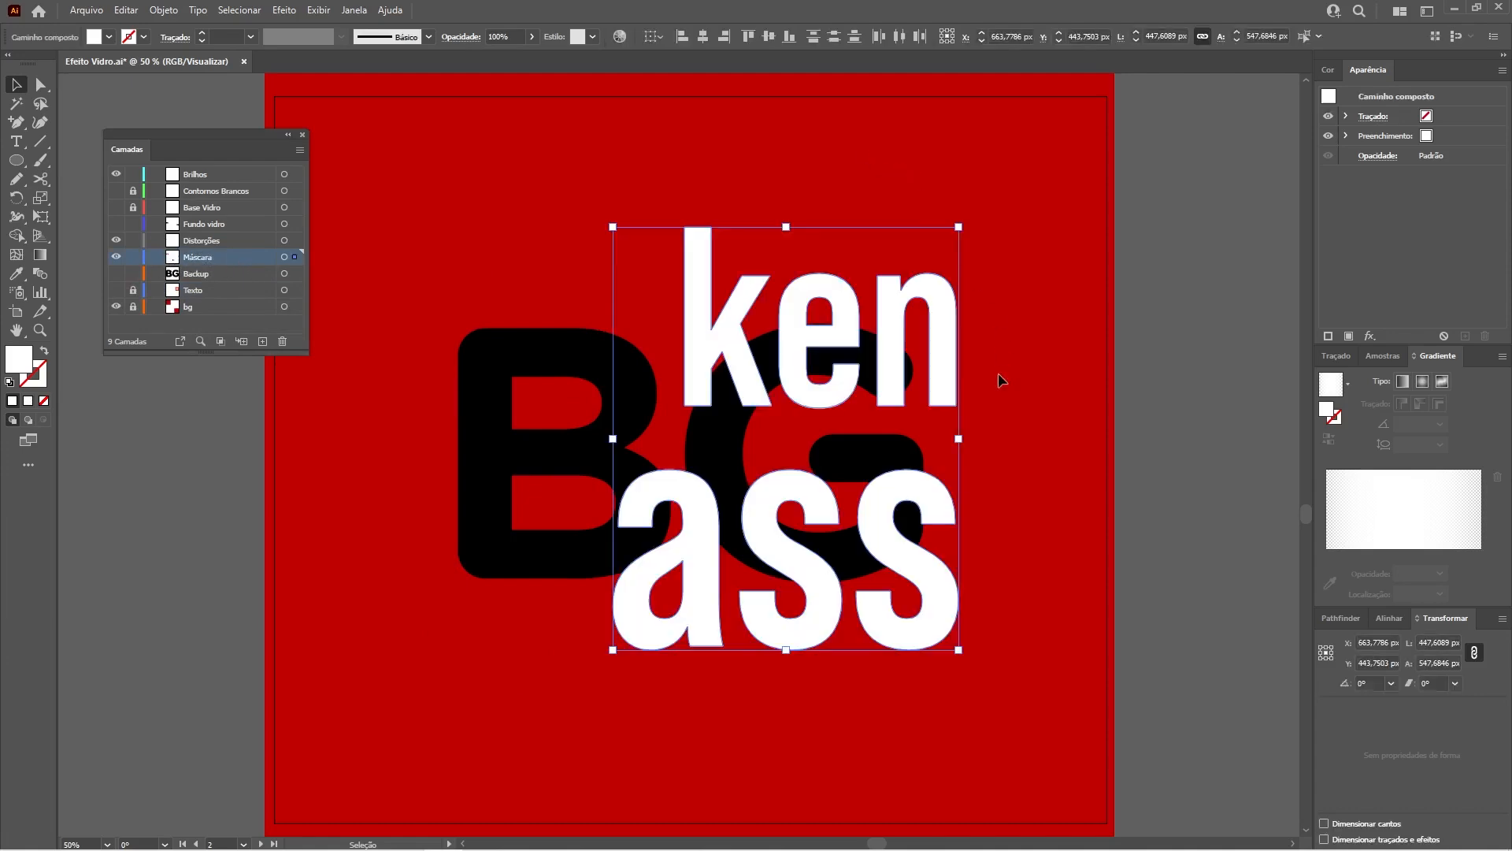
- Send the copied "ken" and "ass" letters behind the black BG lettering
right_click(944, 331)
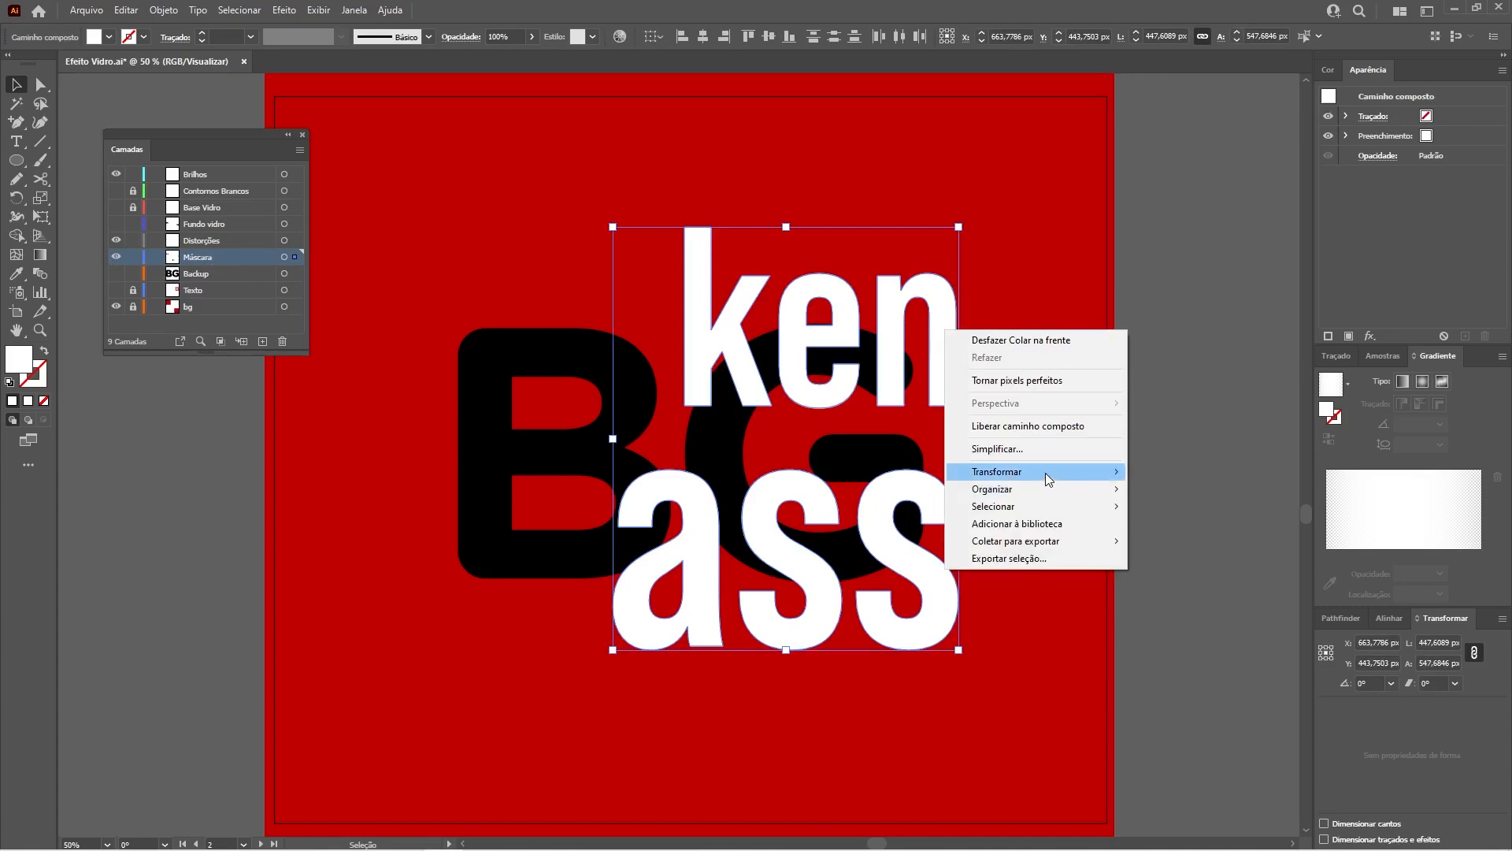
mouse_move(1052, 472)
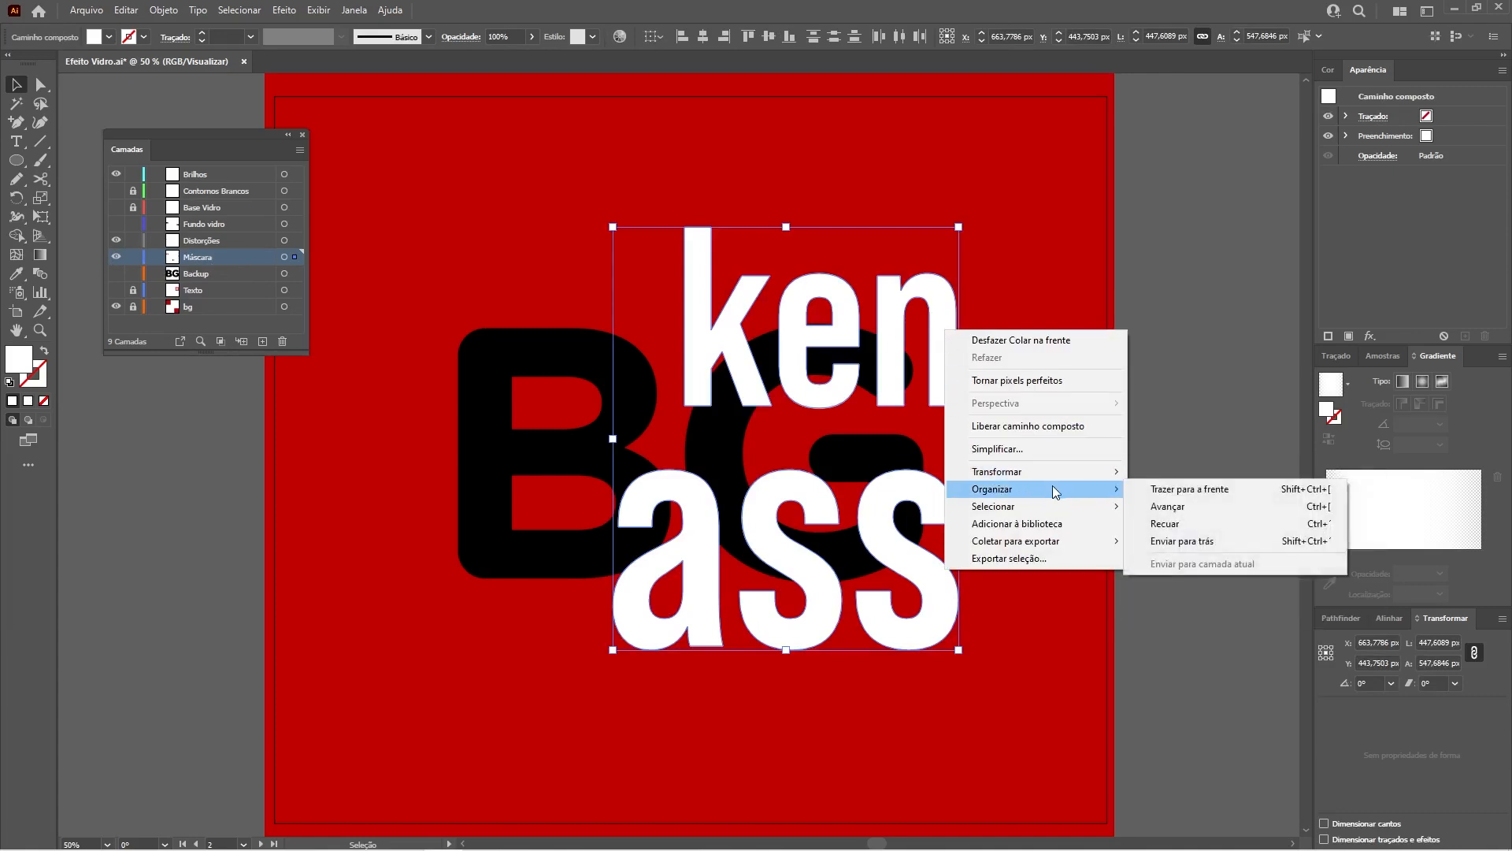
left_click(1232, 541)
- Create a clipping mask that confines the white "ken" and "ass" letters to the shape of the G
left_click_drag(723, 164, 925, 652)
left_click(894, 436, "shift")
left_click(634, 395, "shift")
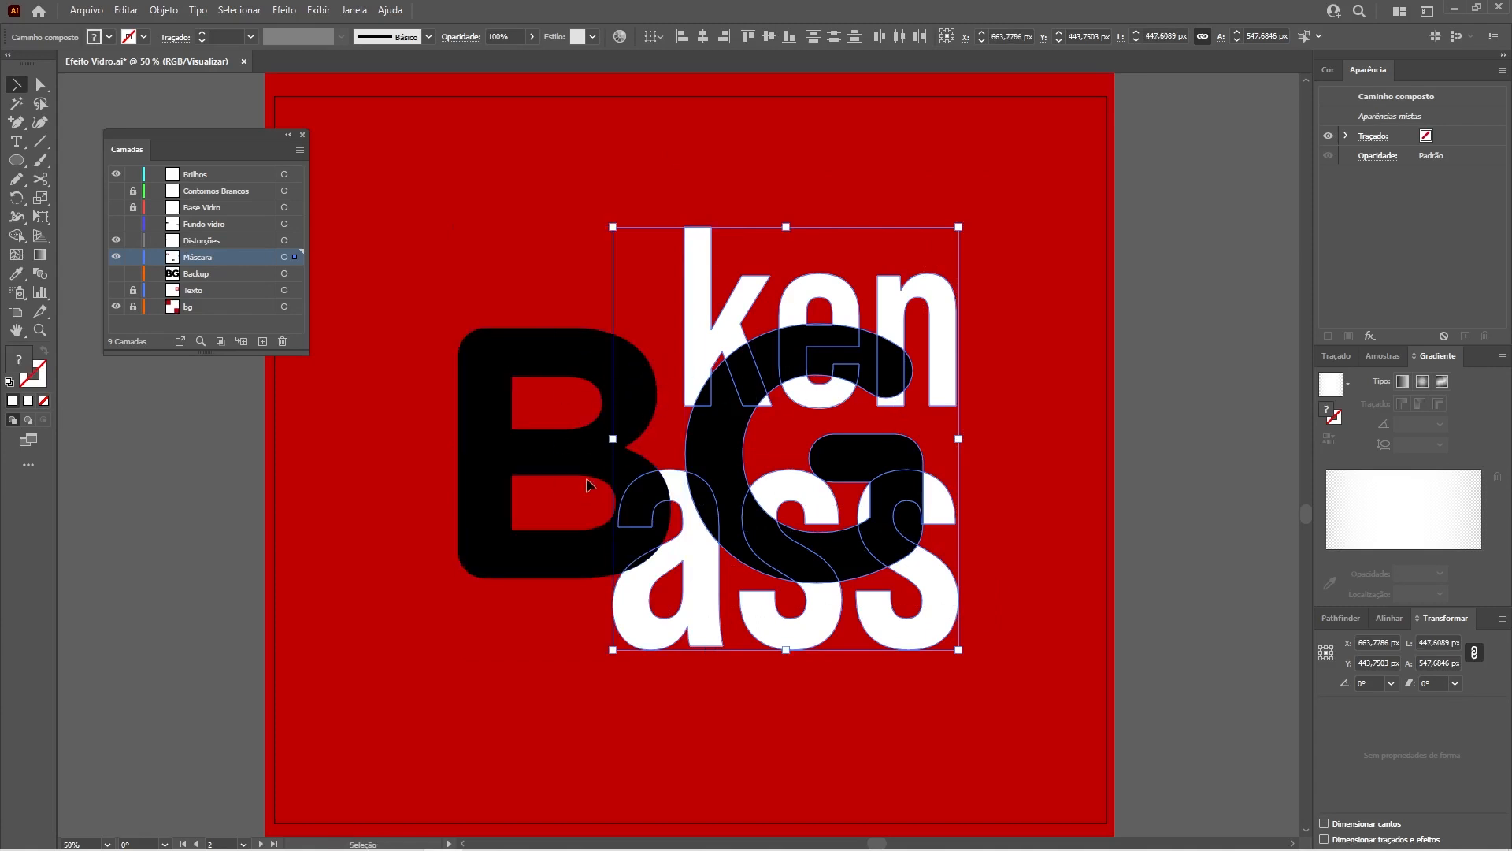
left_click(160, 13)
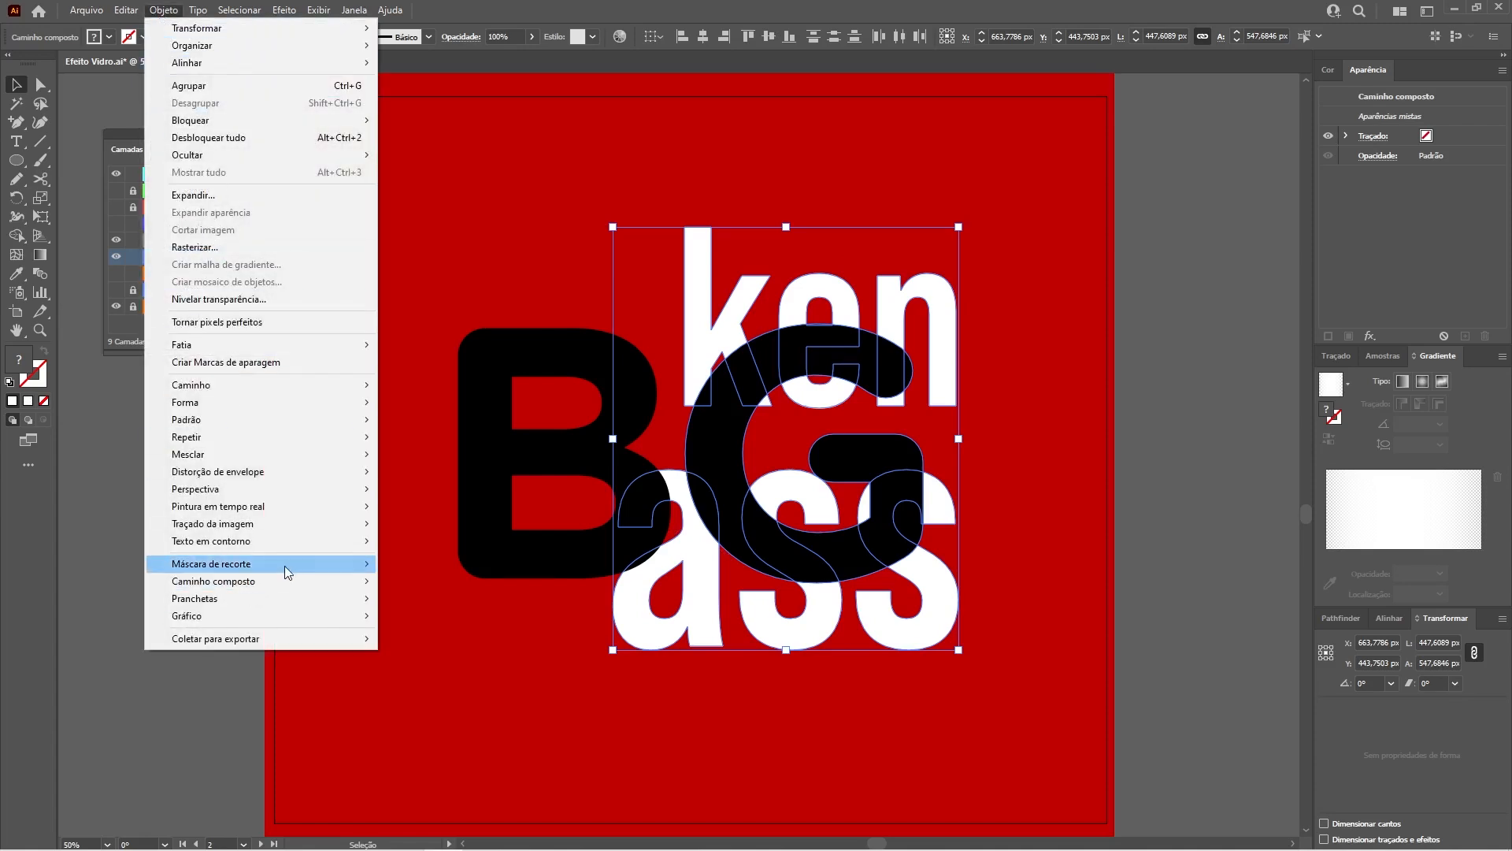
mouse_move(285, 566)
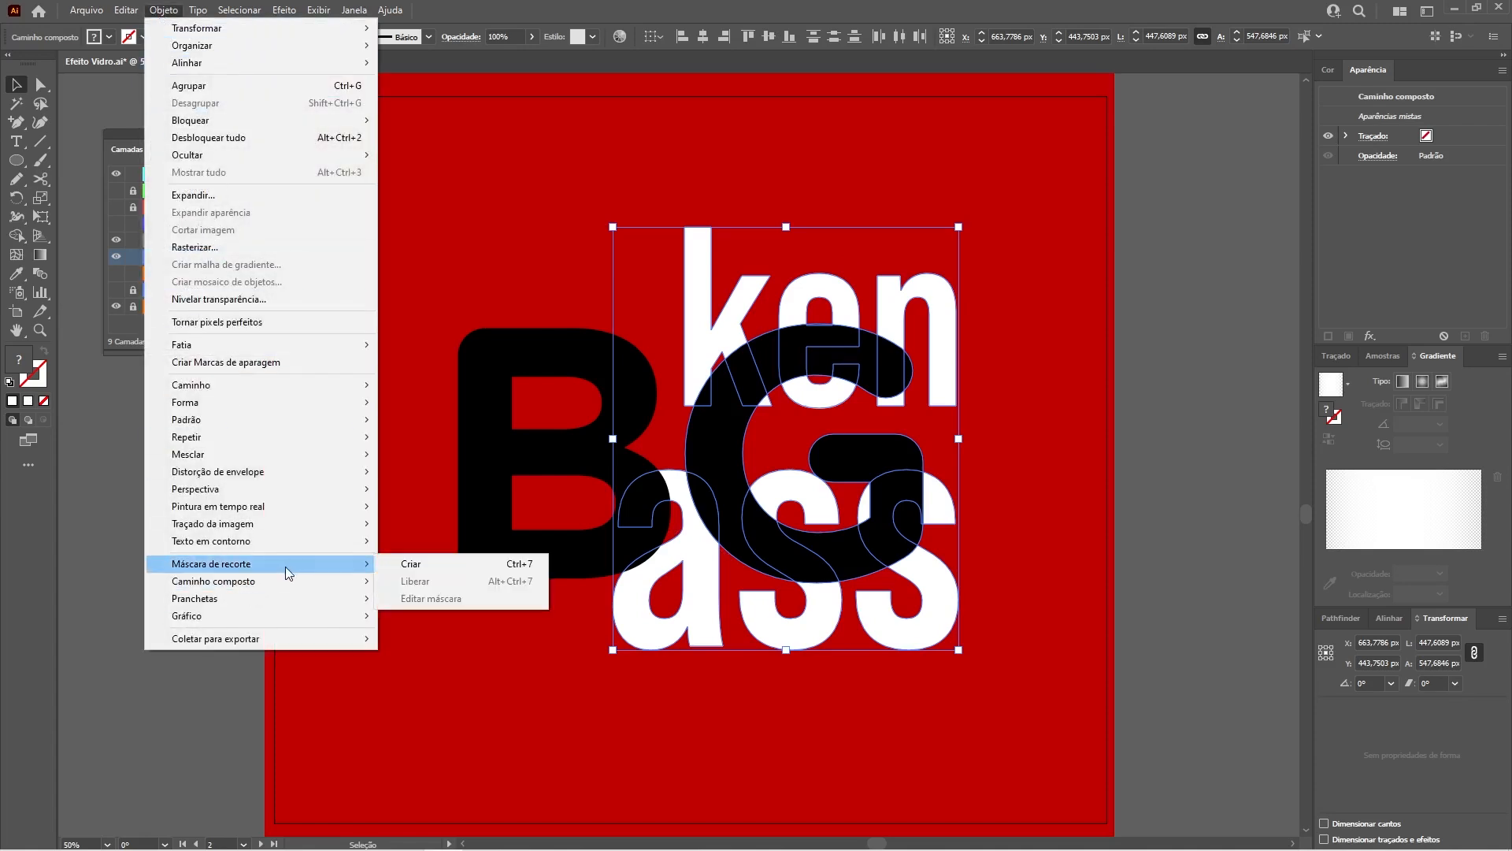
left_click(536, 564)
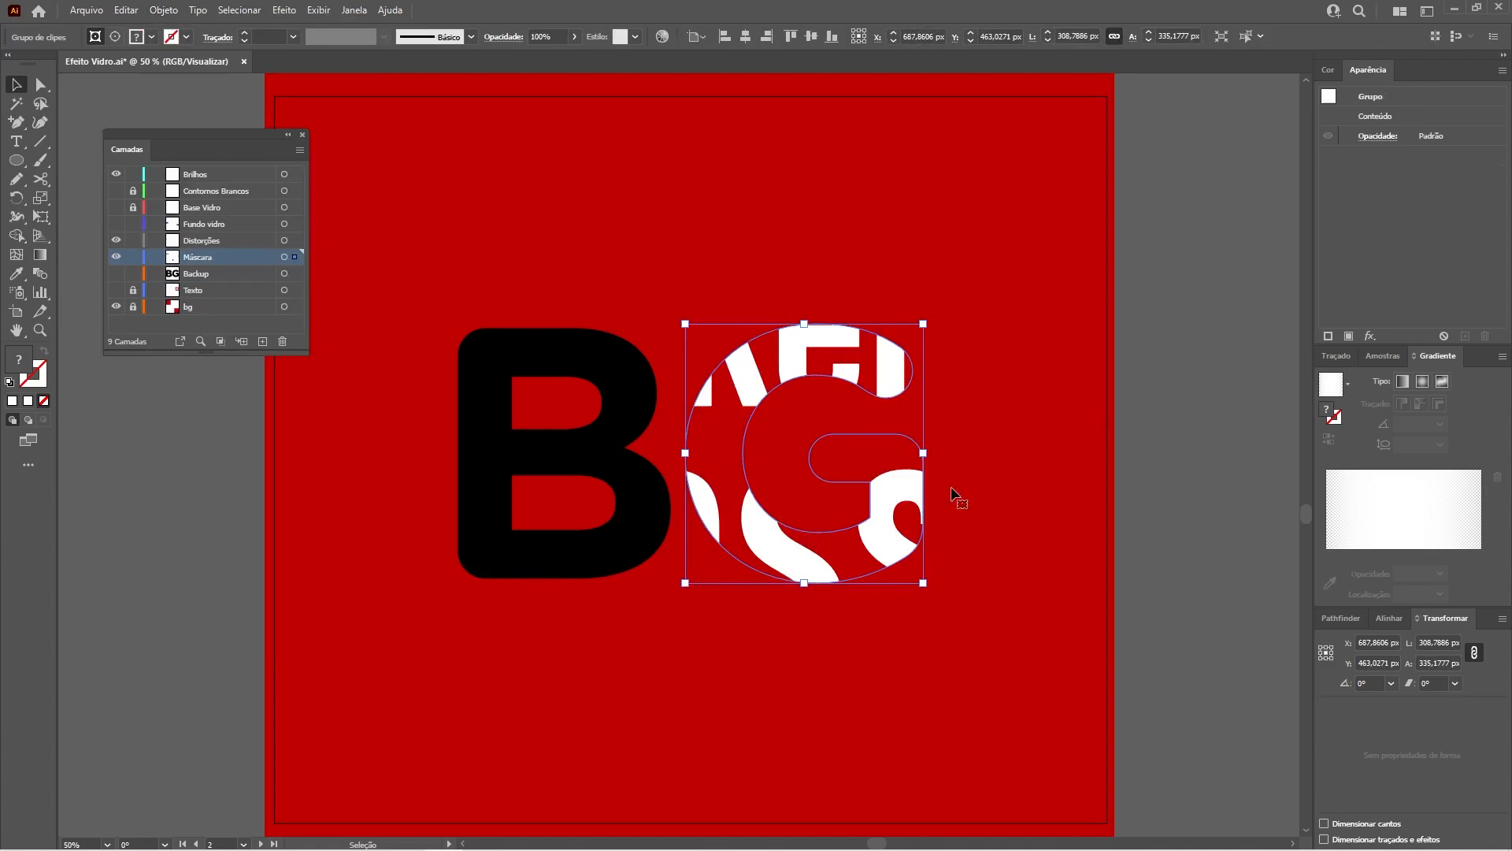
left_click(1223, 349)
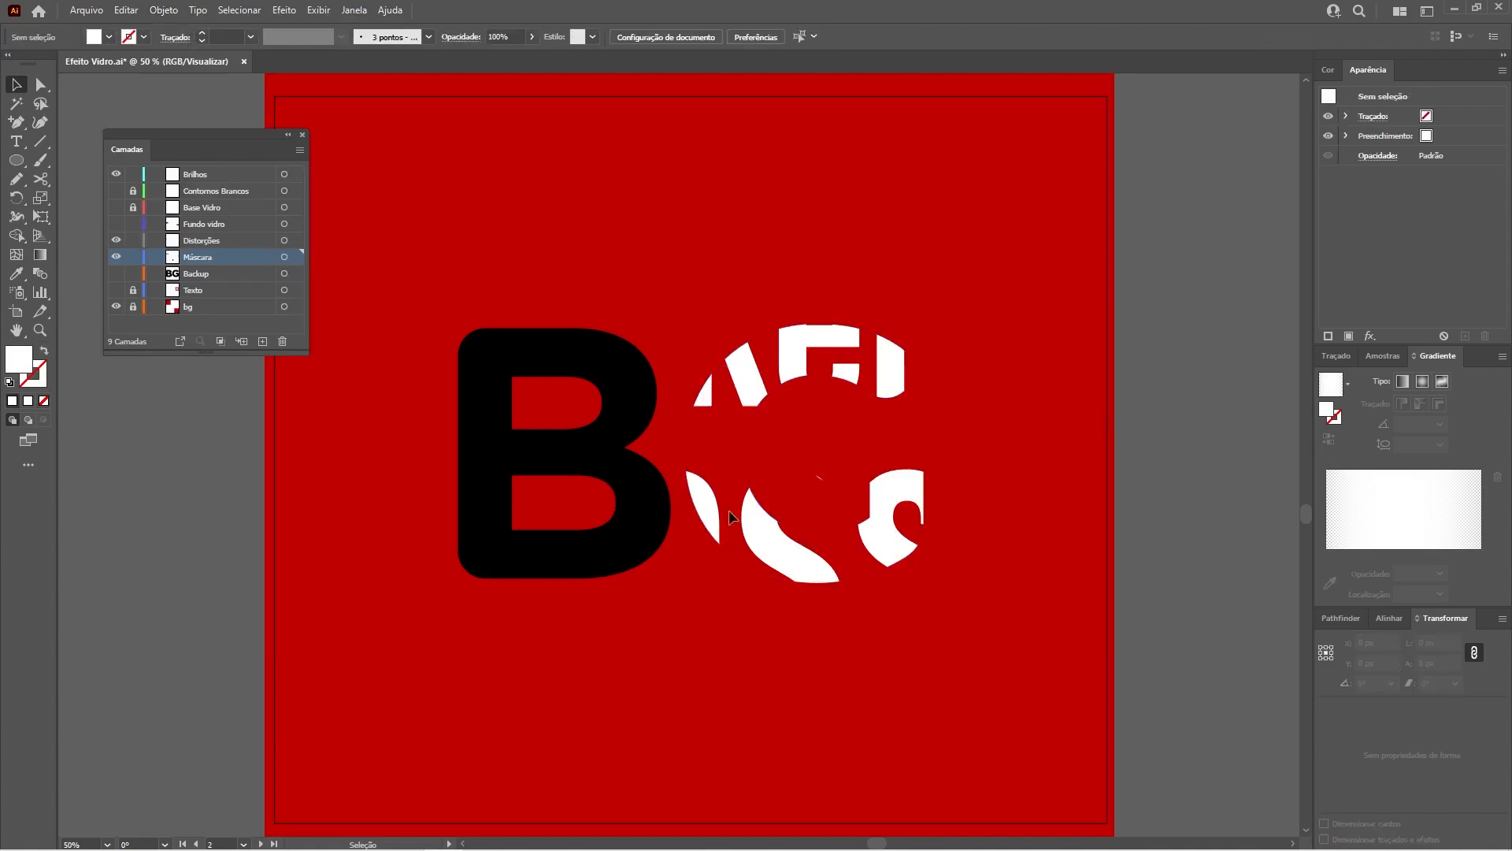
- Copy the letters "bro" and "gla" from the Texto layer in place onto the Máscara layer, with Texto locked and hidden
left_click(115, 291)
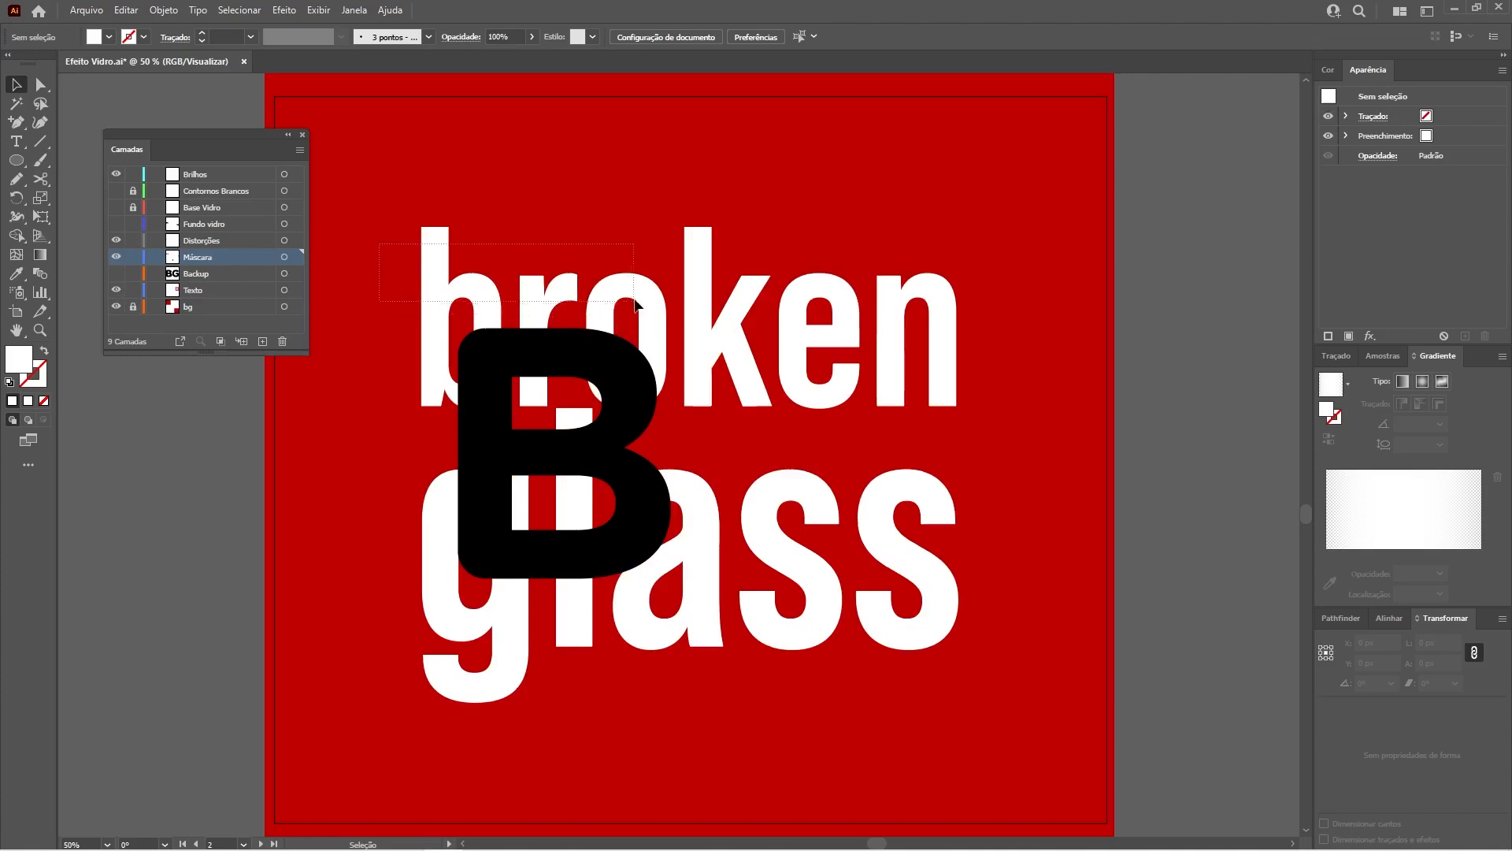
left_click(526, 292)
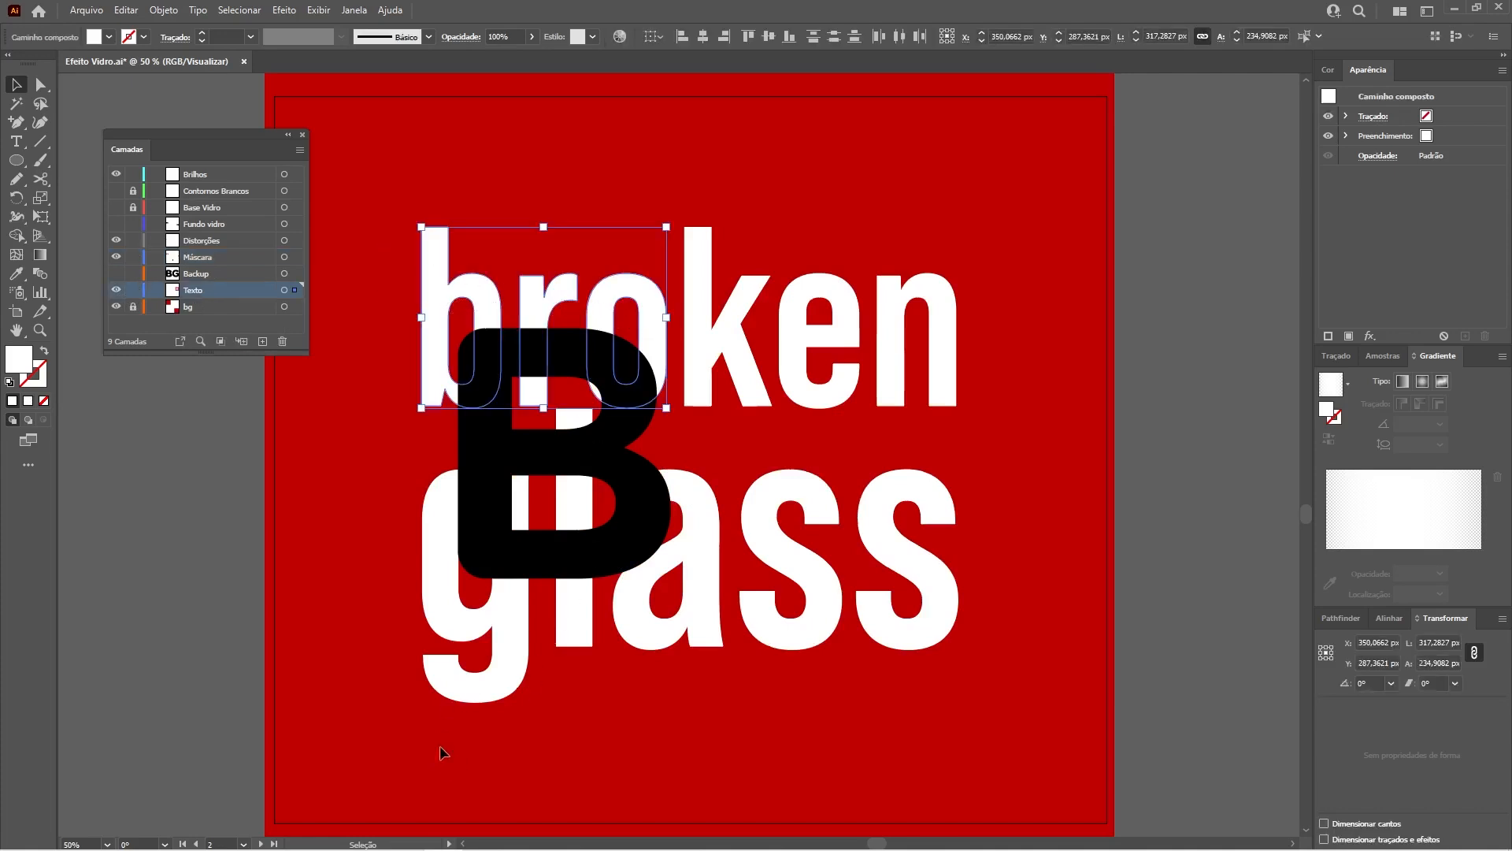
left_click(640, 599, "shift")
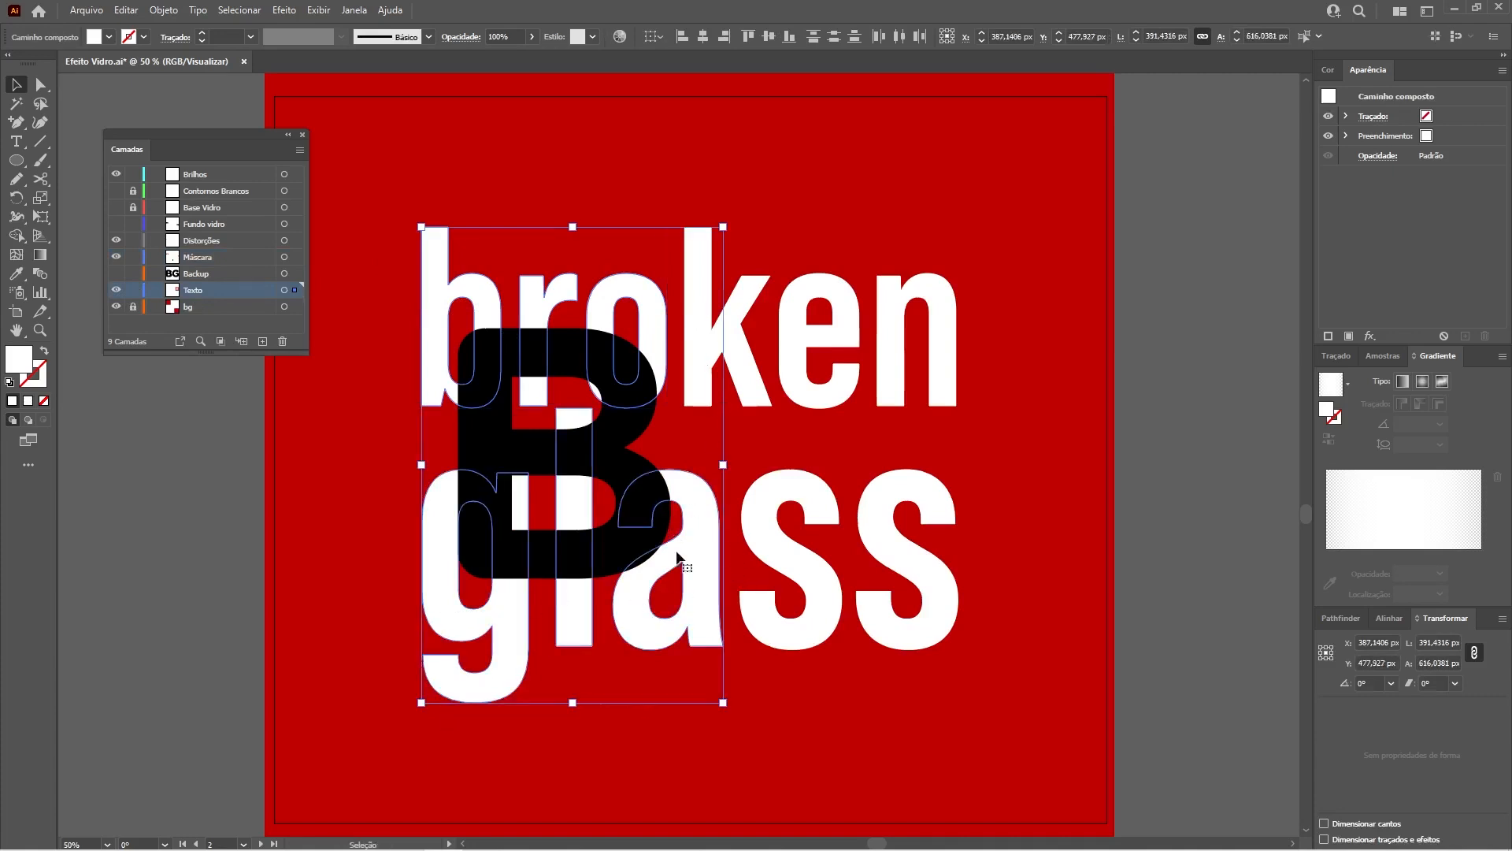
left_click(133, 290)
left_click(120, 290)
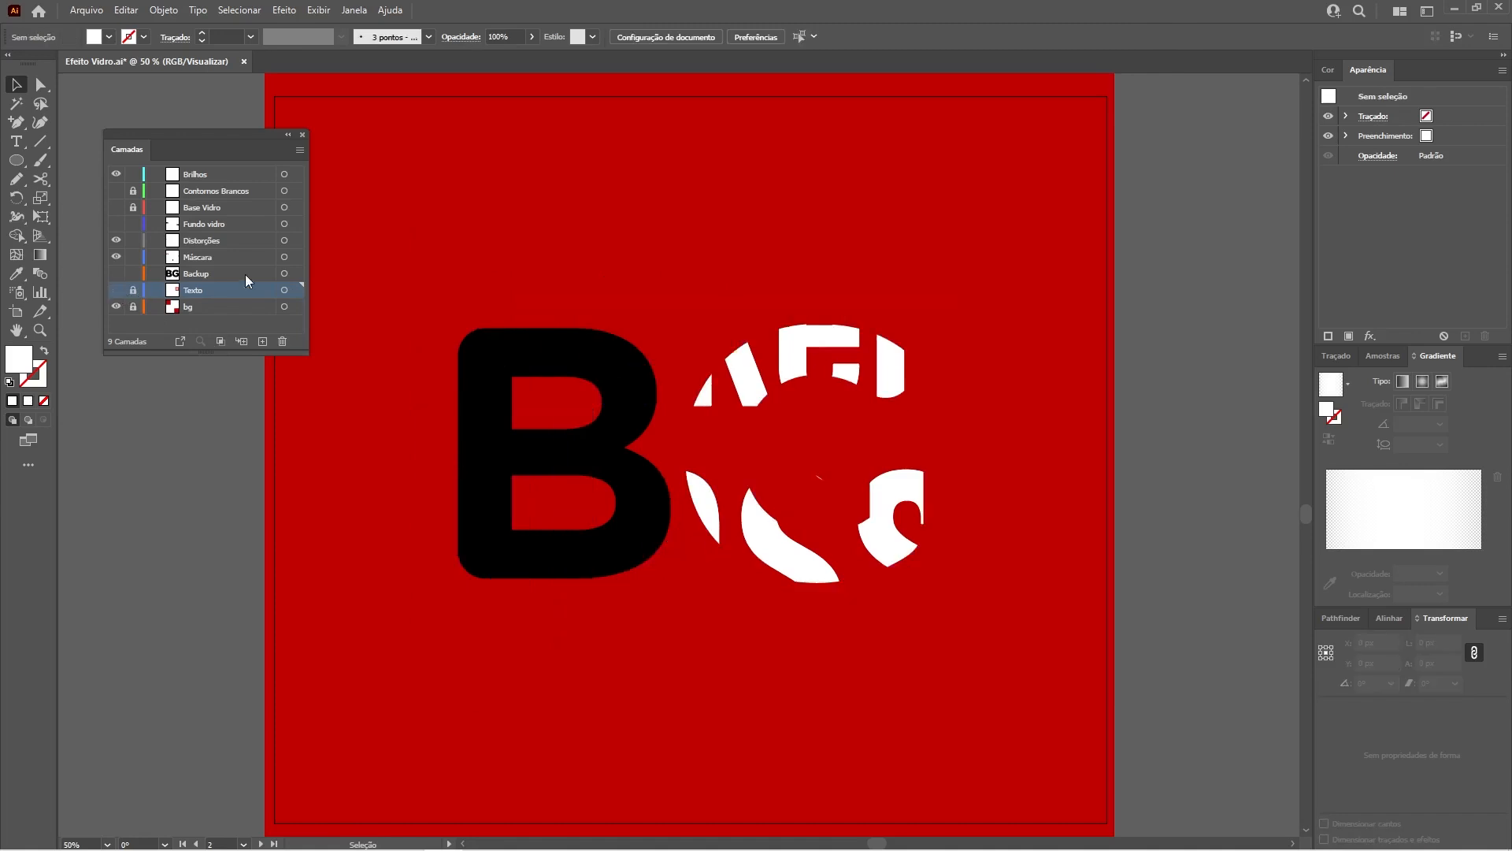
left_click(215, 262)
key("ctrl+f")
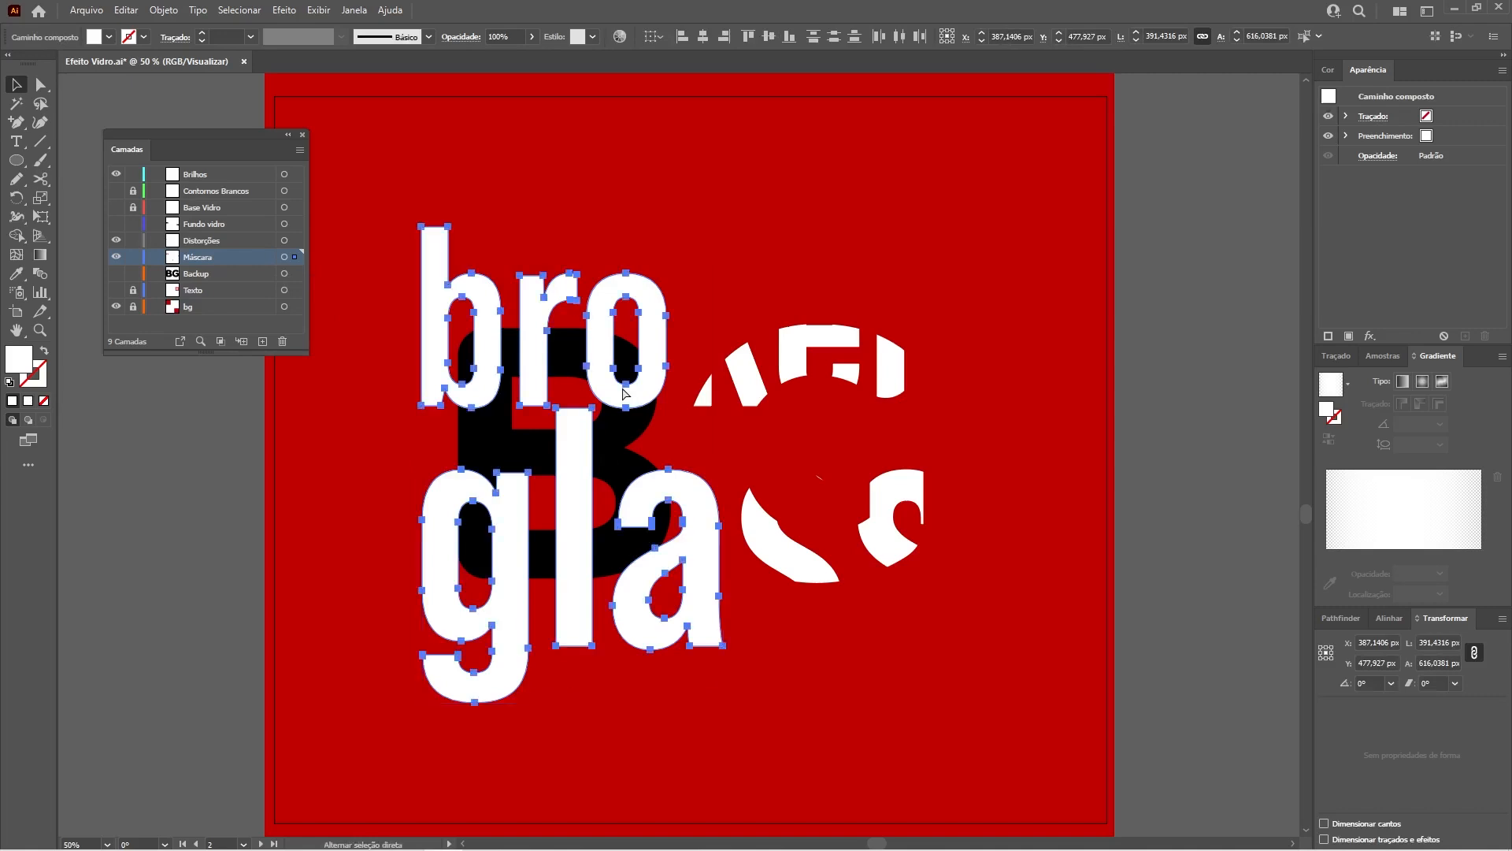
- Send the copied "bro" and "gla" letters behind the B, clip them to its shape, and show the Texto layer
key("ctrl+[")
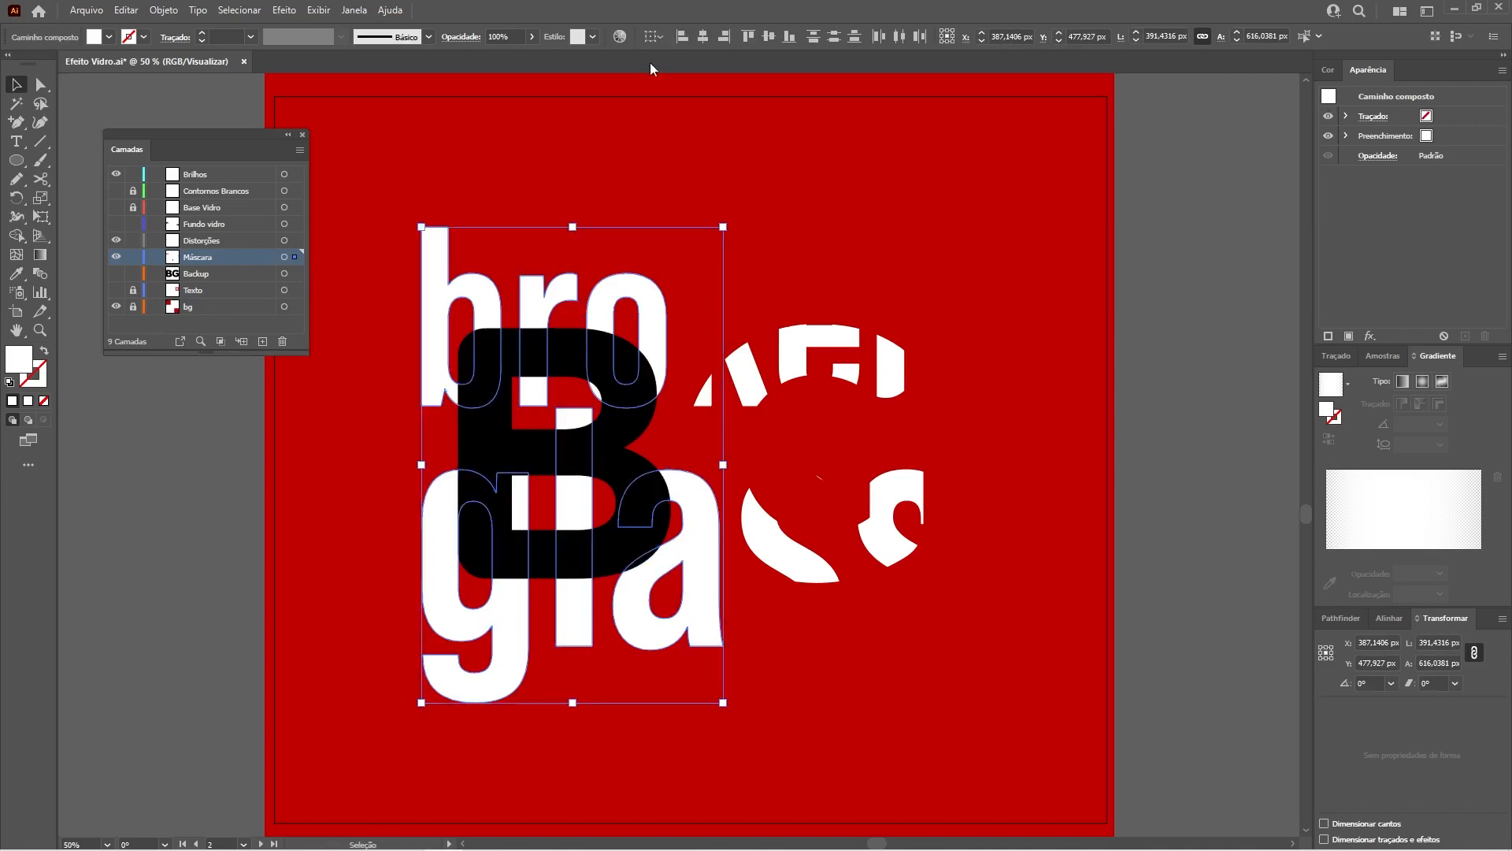
left_click(654, 567, "shift")
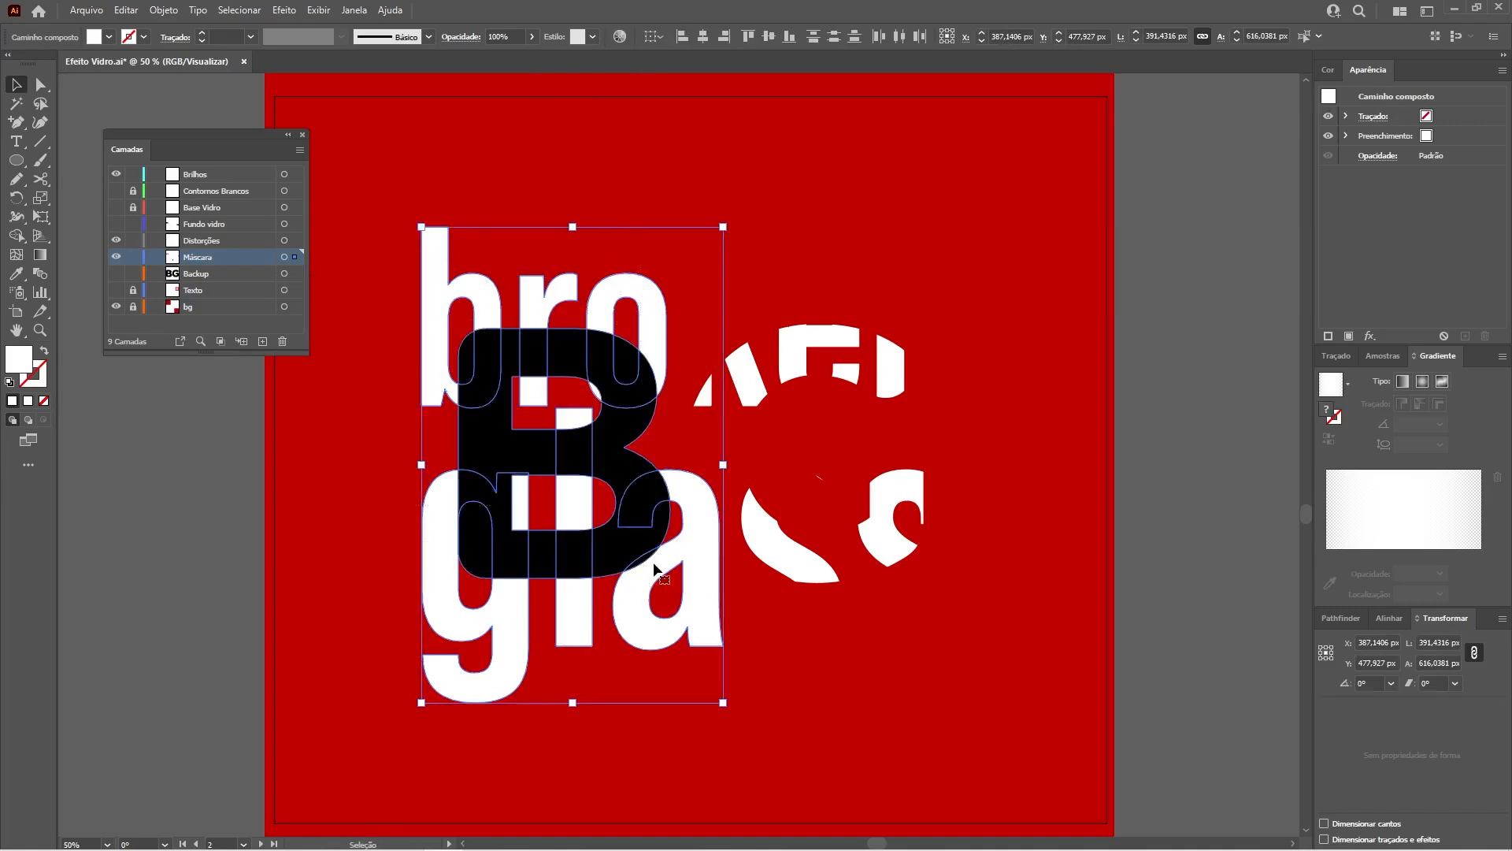
key("ctrl+7")
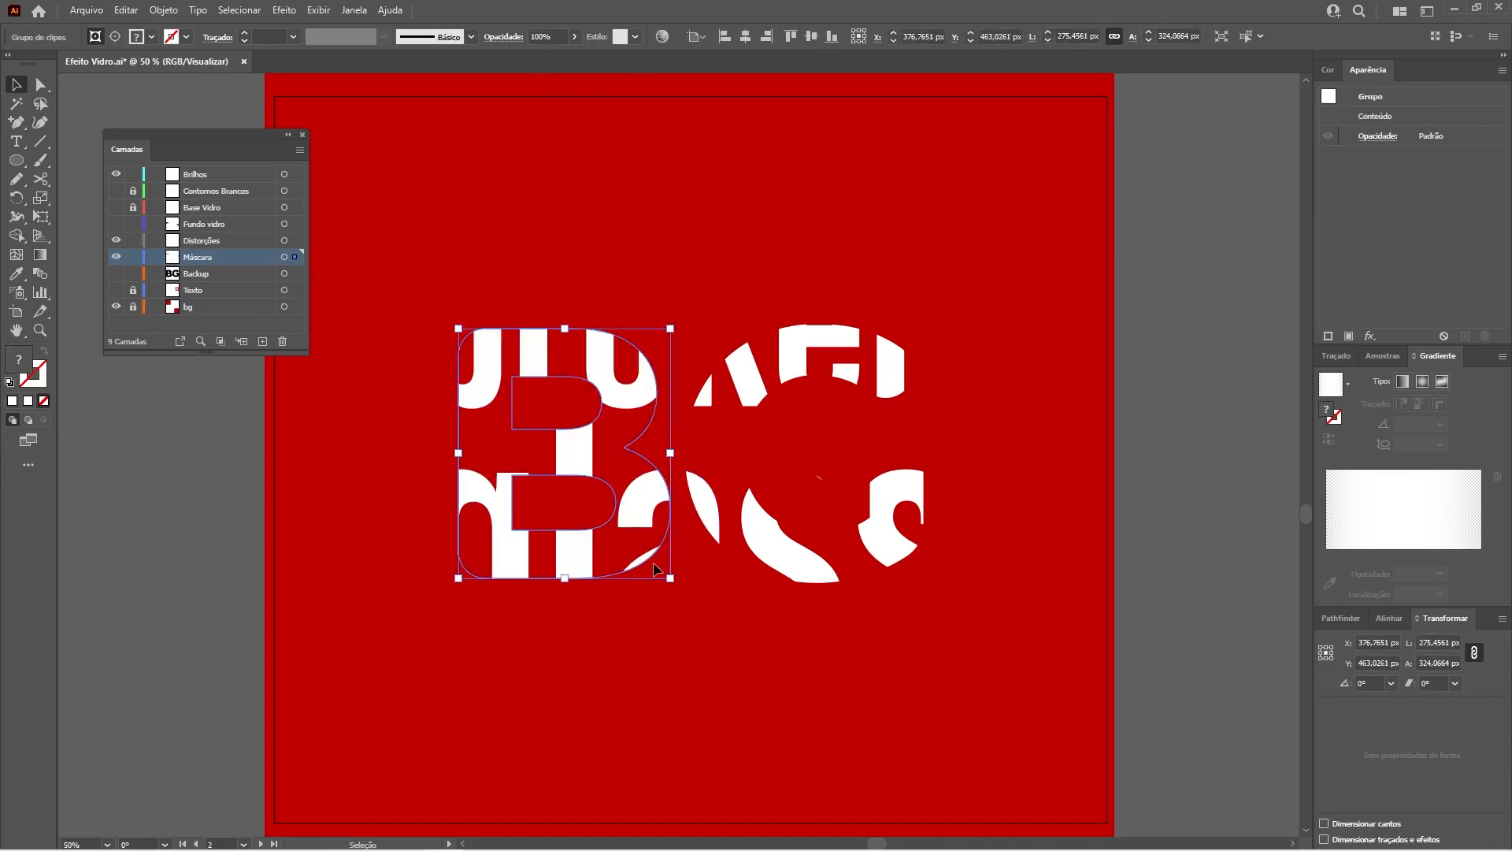
left_click(308, 489)
left_click(117, 290)
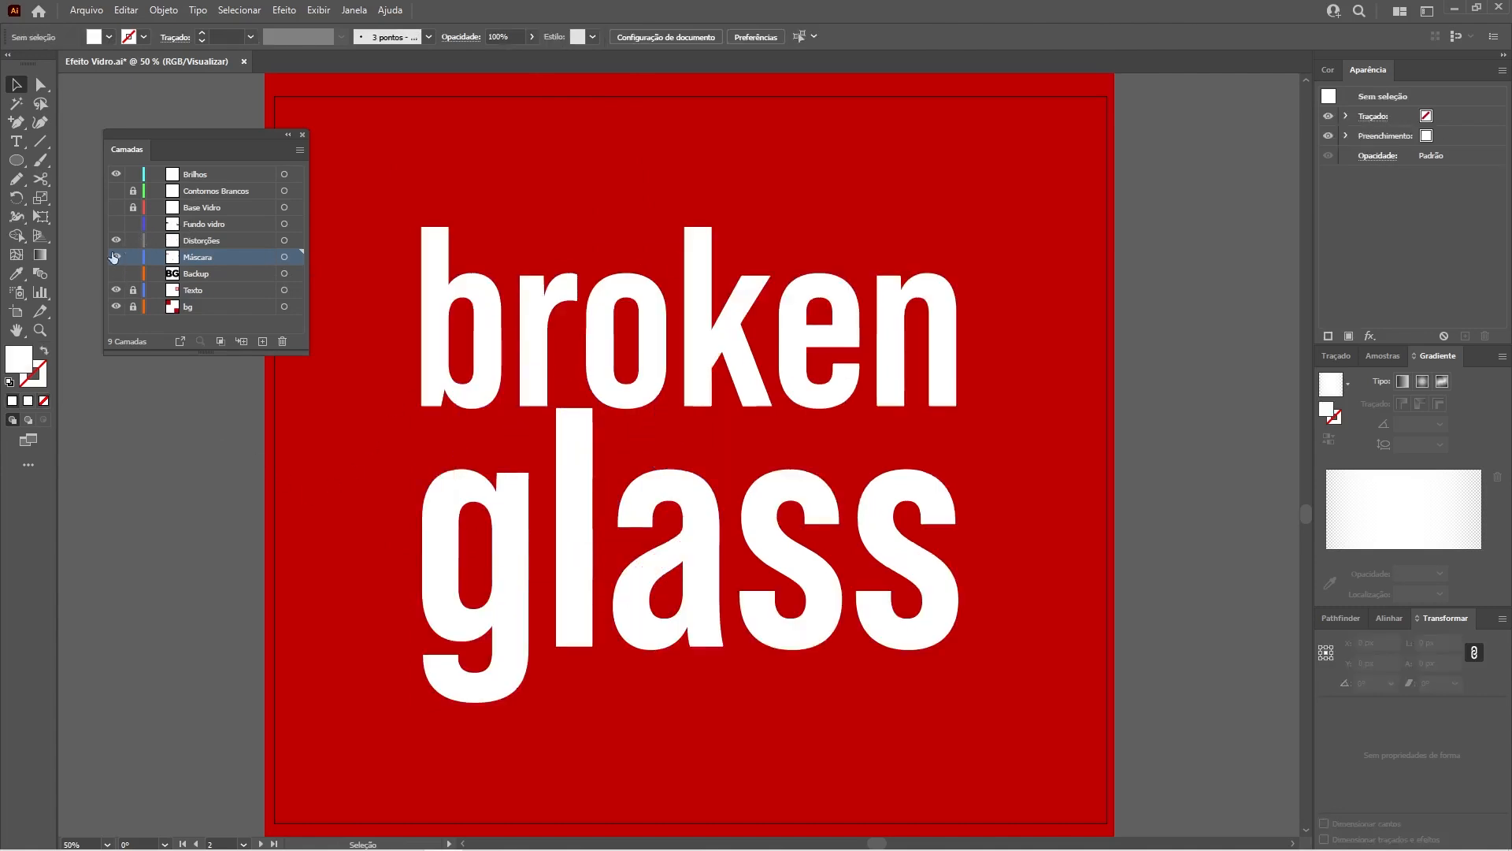
- Show the Base Vidro and Contornos Brancos layers over the text
left_click_drag(114, 208, 115, 191)
key("z")
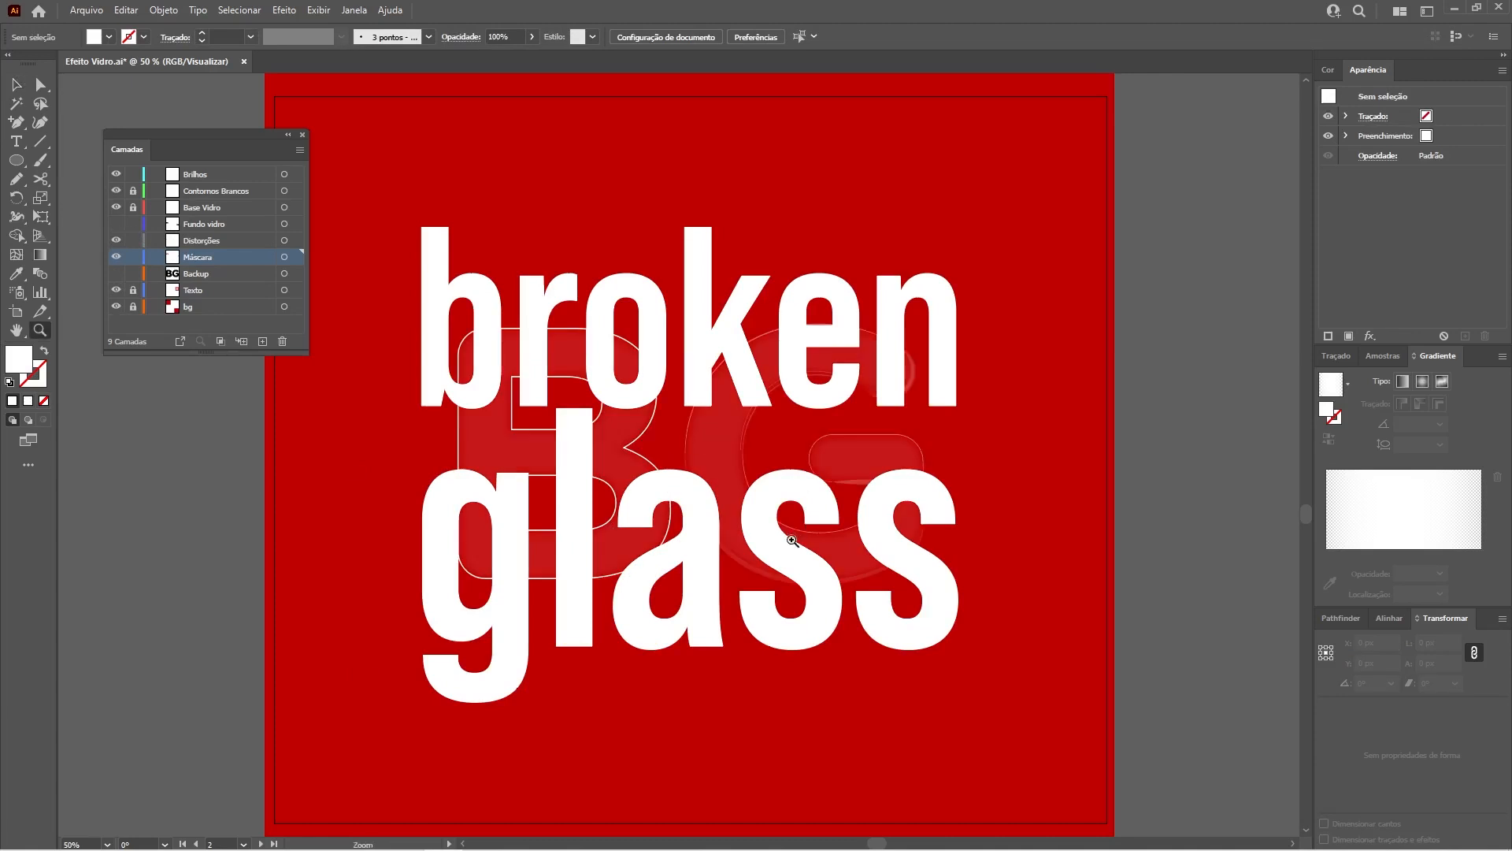
left_click_drag(694, 526, 754, 579)
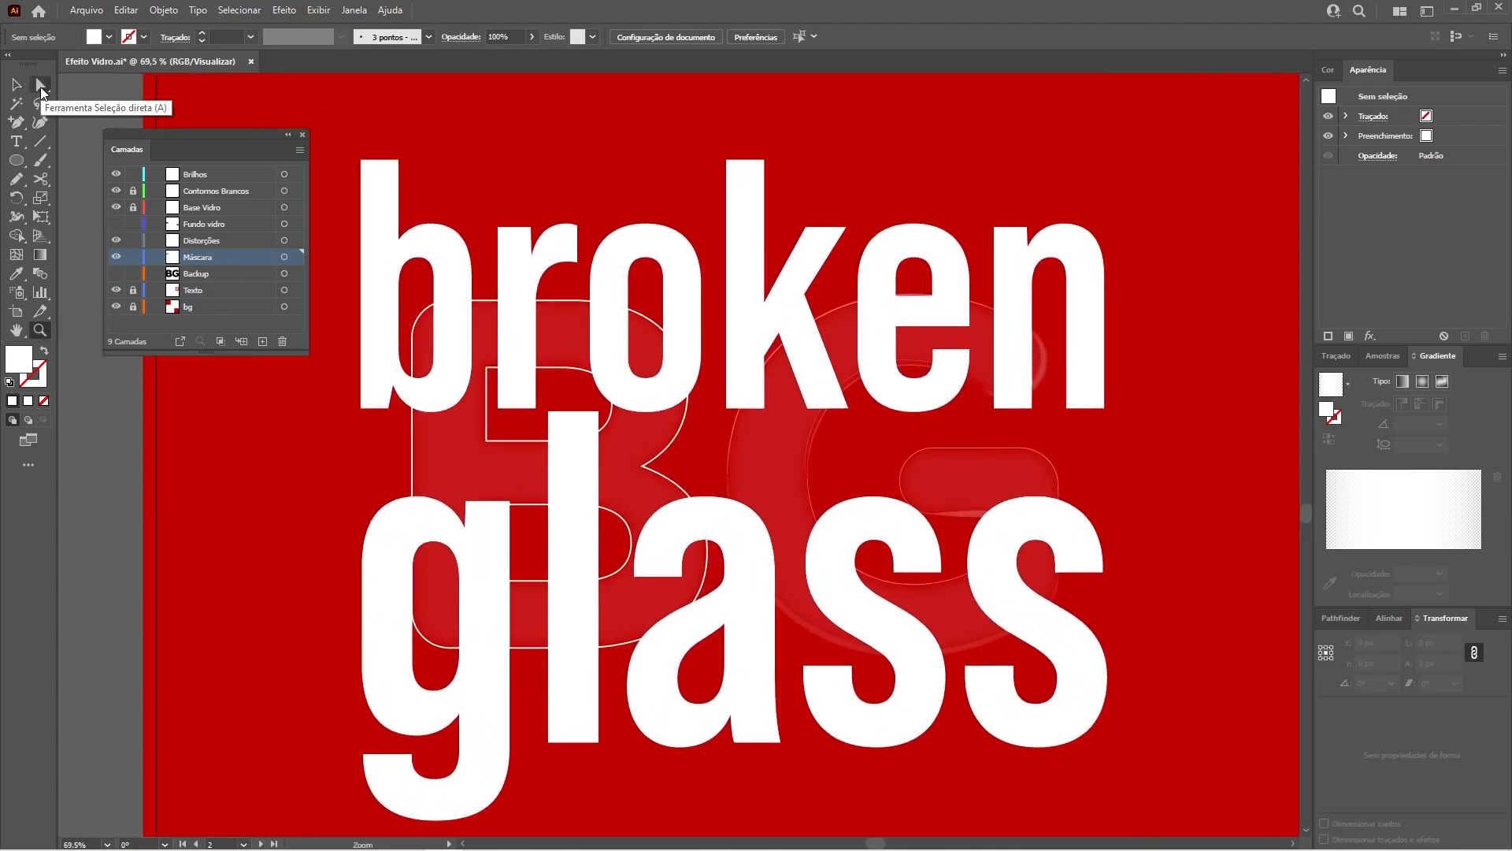
- Fill the B-shaped clipping path on the Máscara layer with the dark red background swatch
left_click(41, 85)
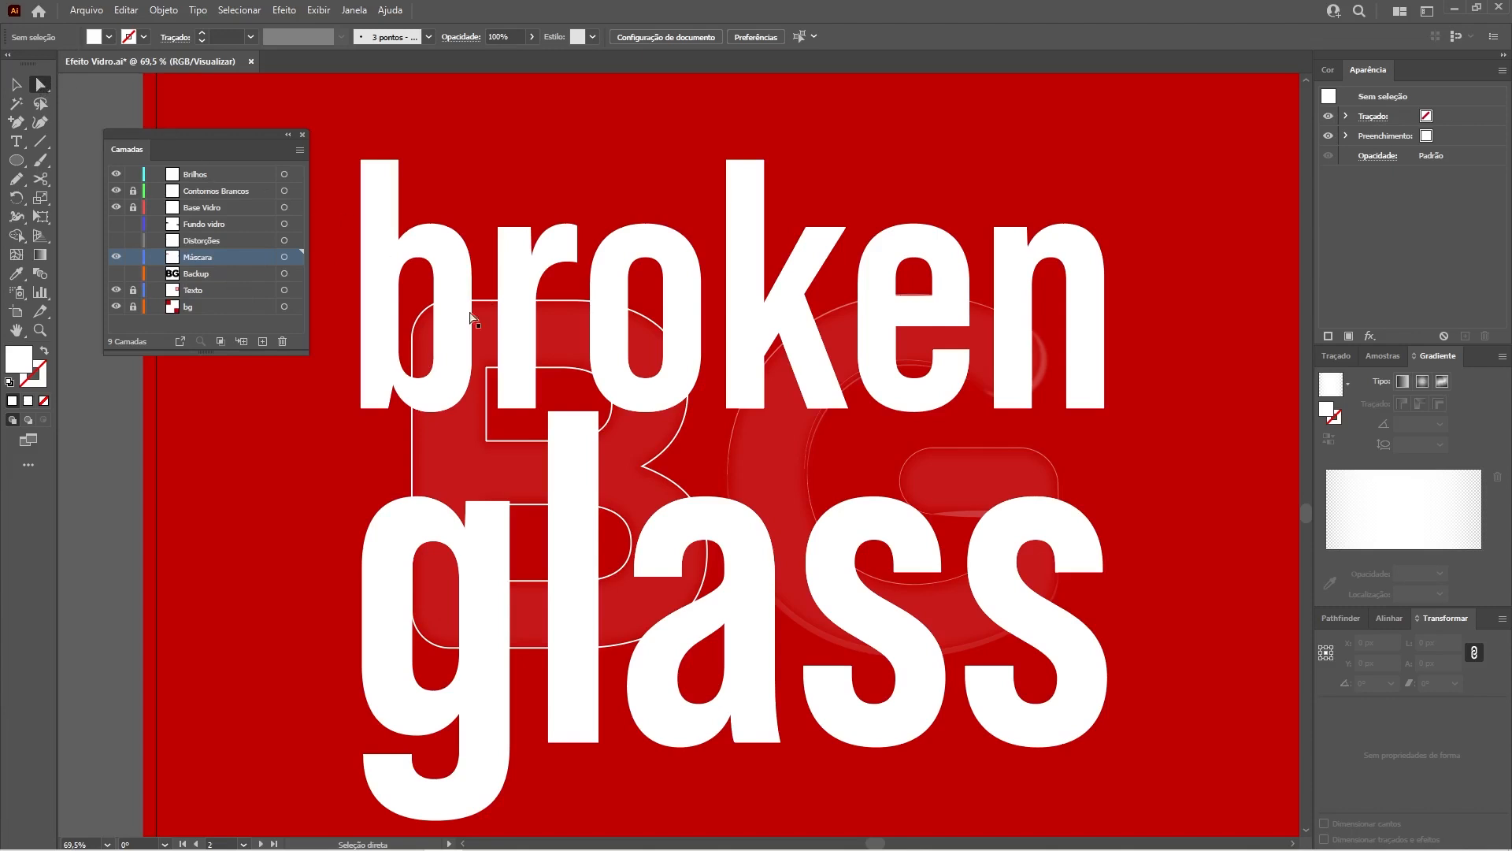
key("slash")
left_click(489, 301)
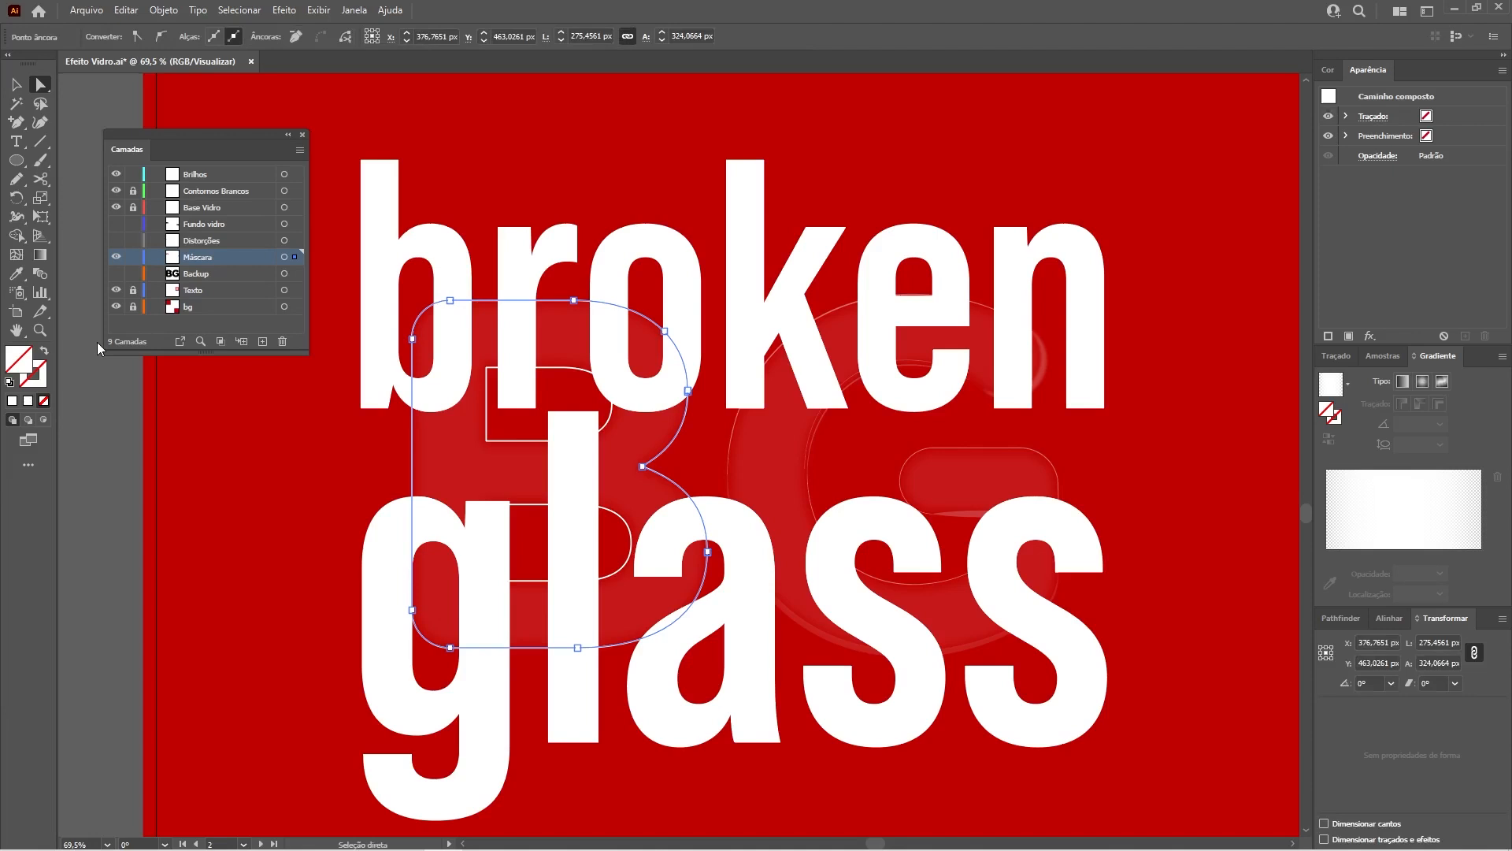
left_click(1385, 356)
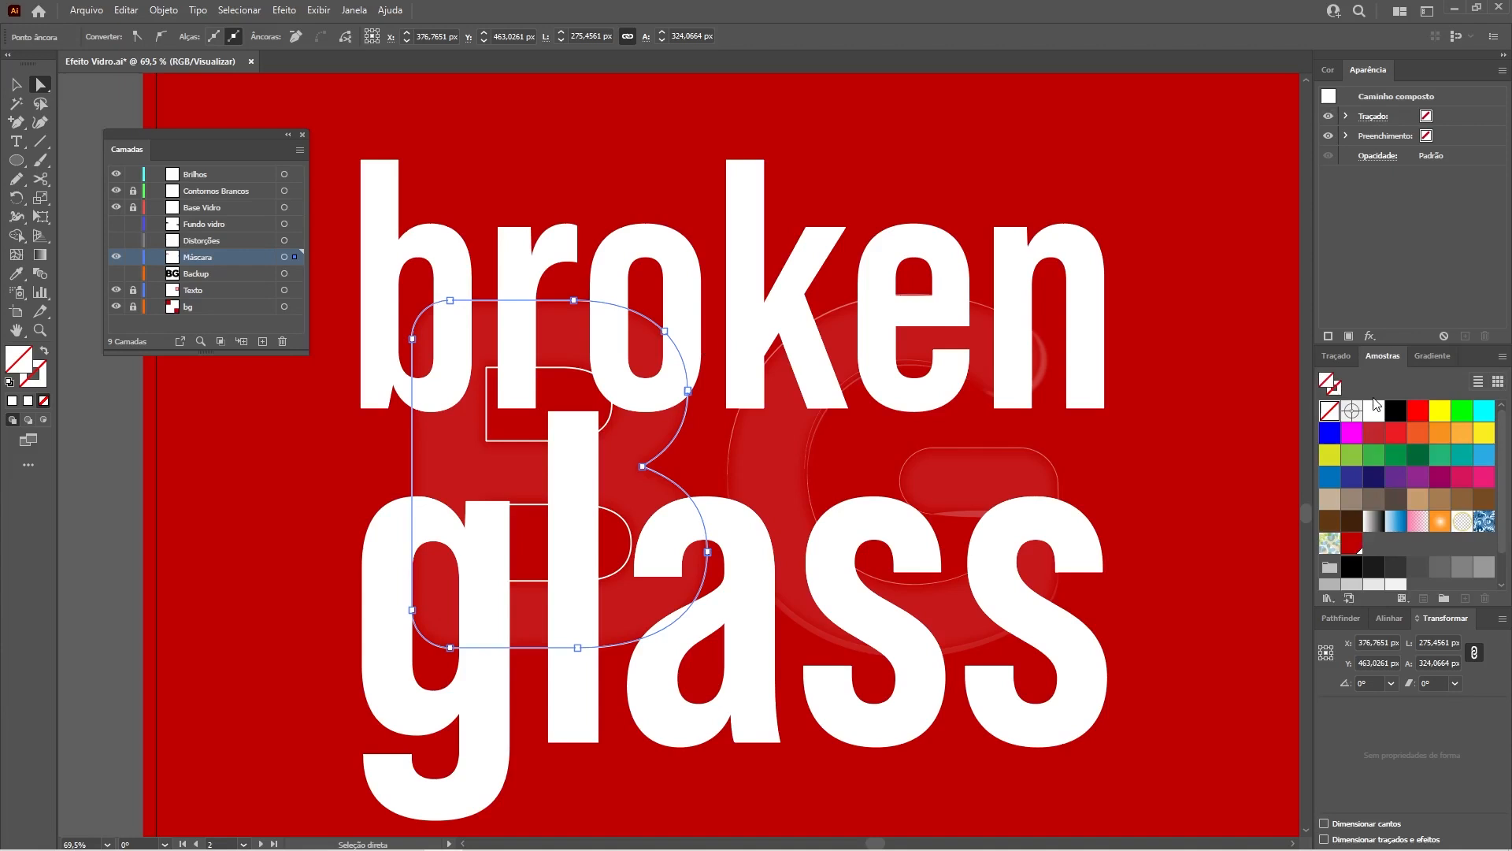
left_click_drag(1384, 356, 1130, 134)
left_click_drag(1206, 279, 1189, 398)
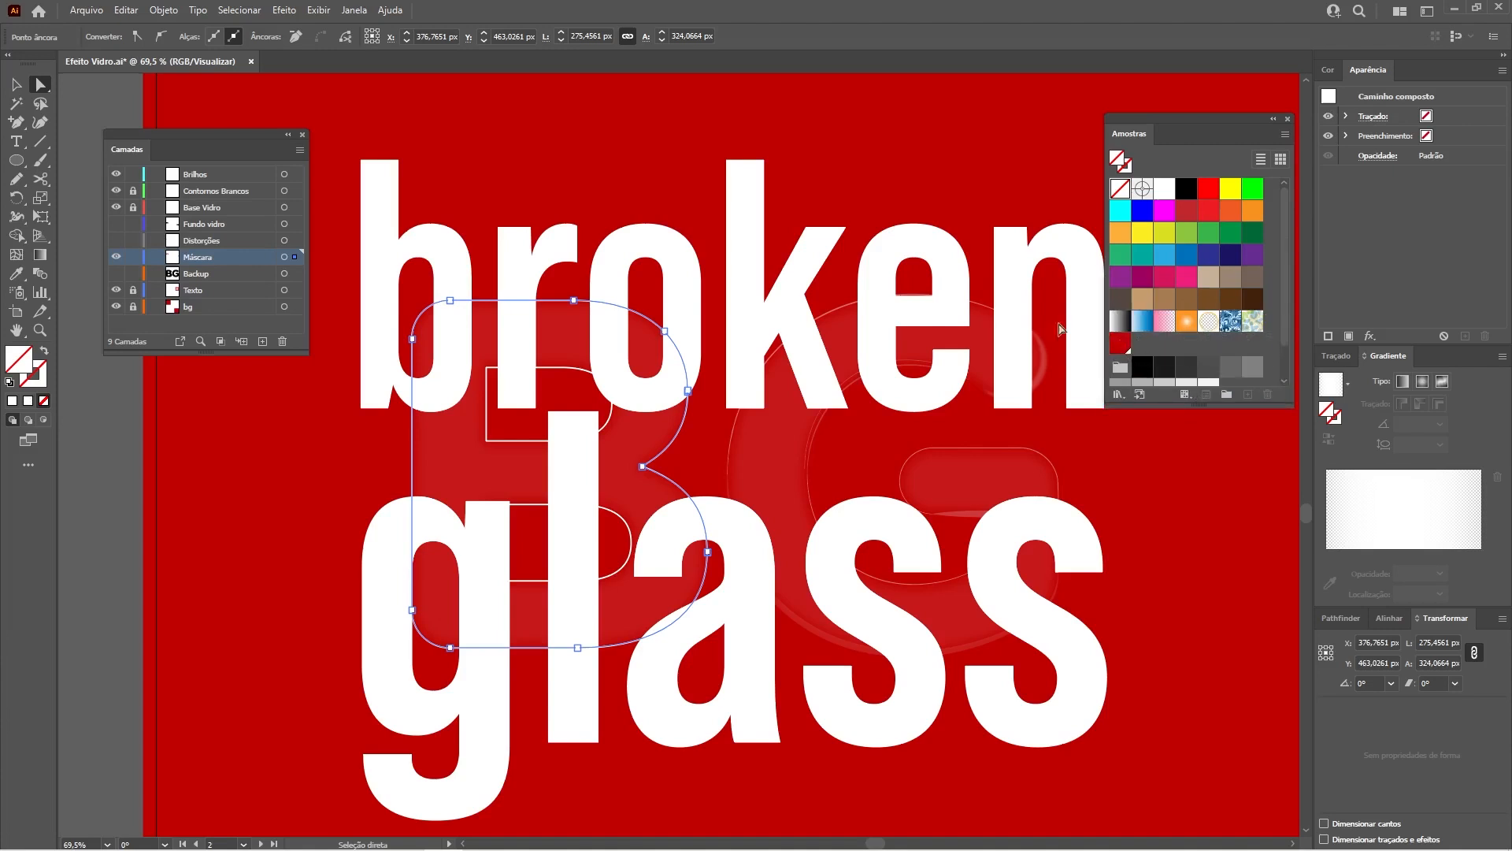
left_click(1118, 347)
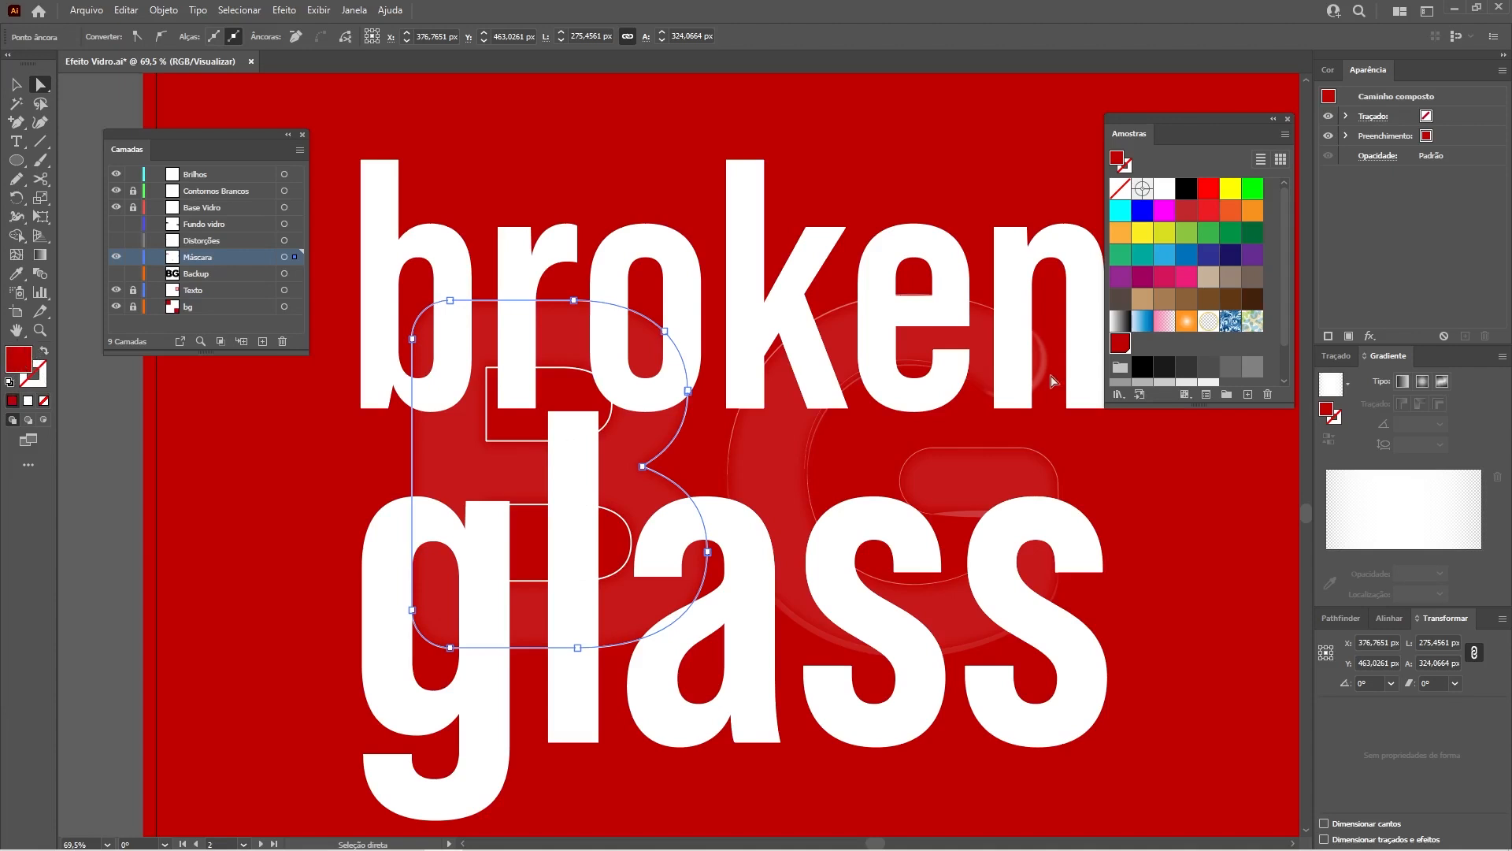
- Fill the G-shaped clipping path with the same dark red swatch and deselect it
left_click(979, 300)
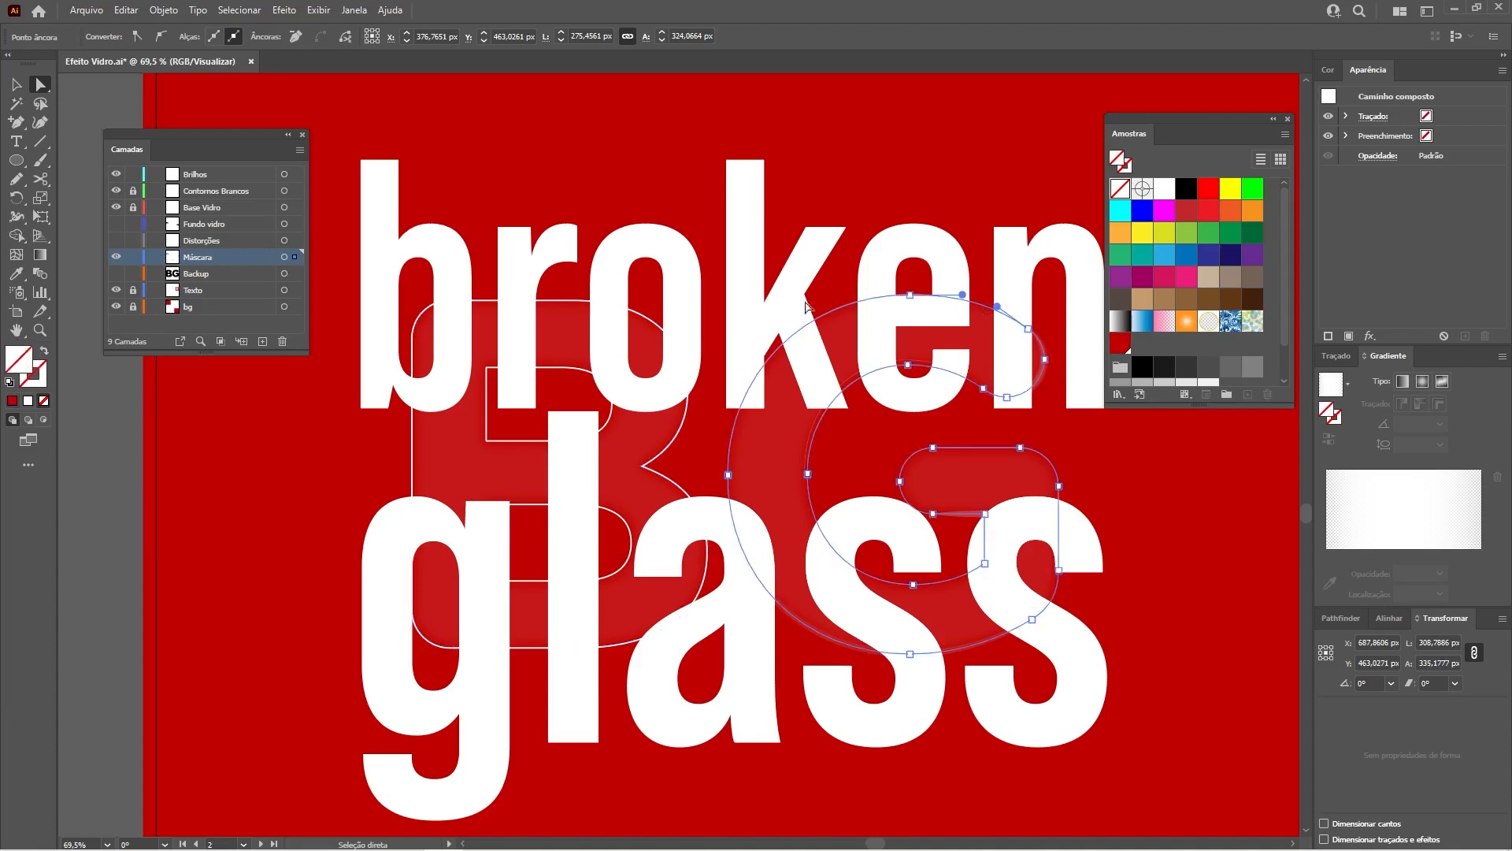
left_click(1115, 348)
left_click(671, 124)
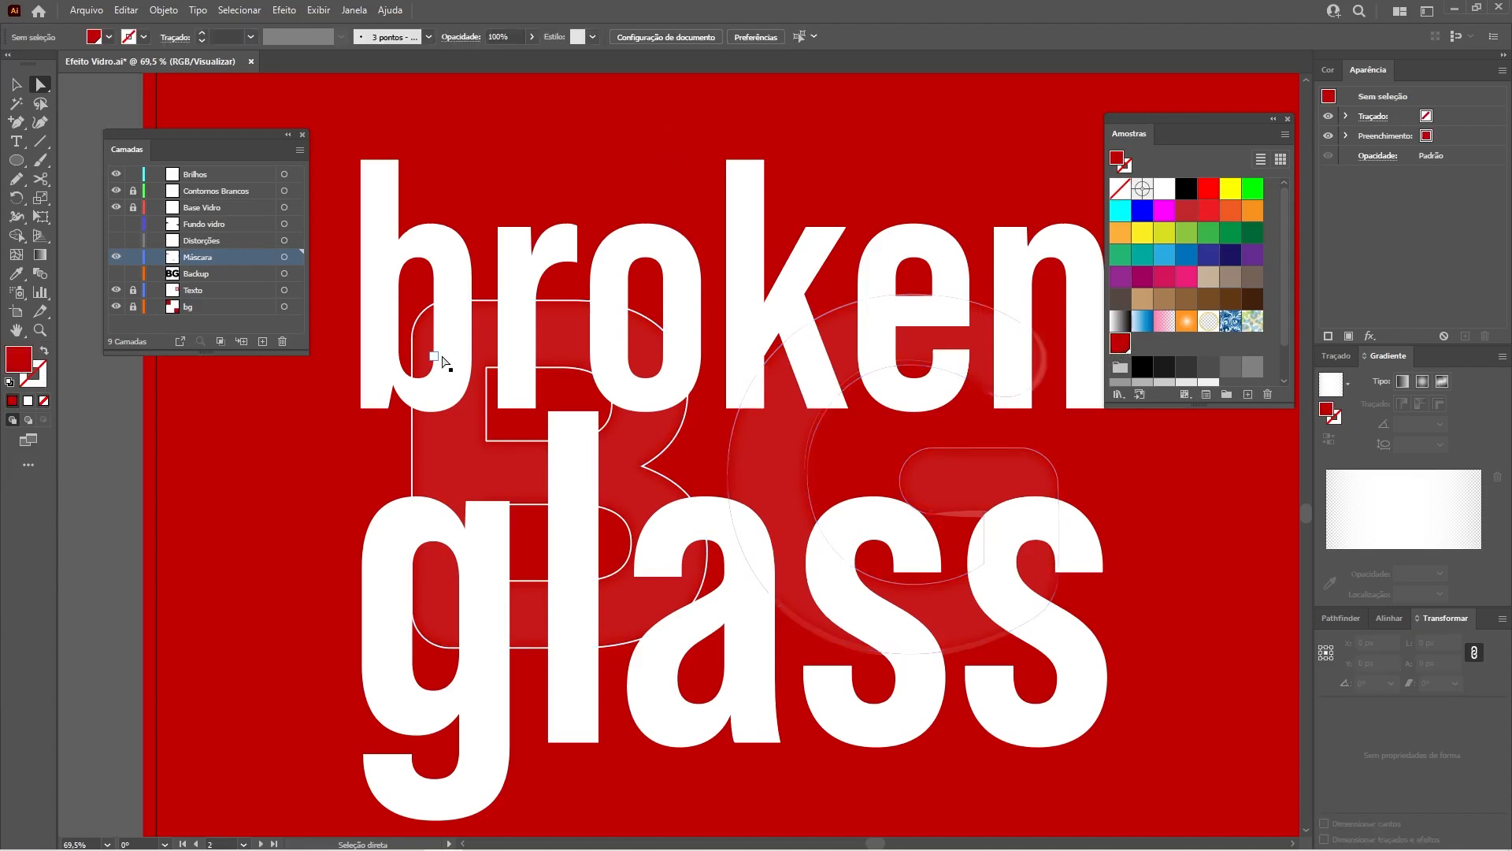
left_click(452, 335)
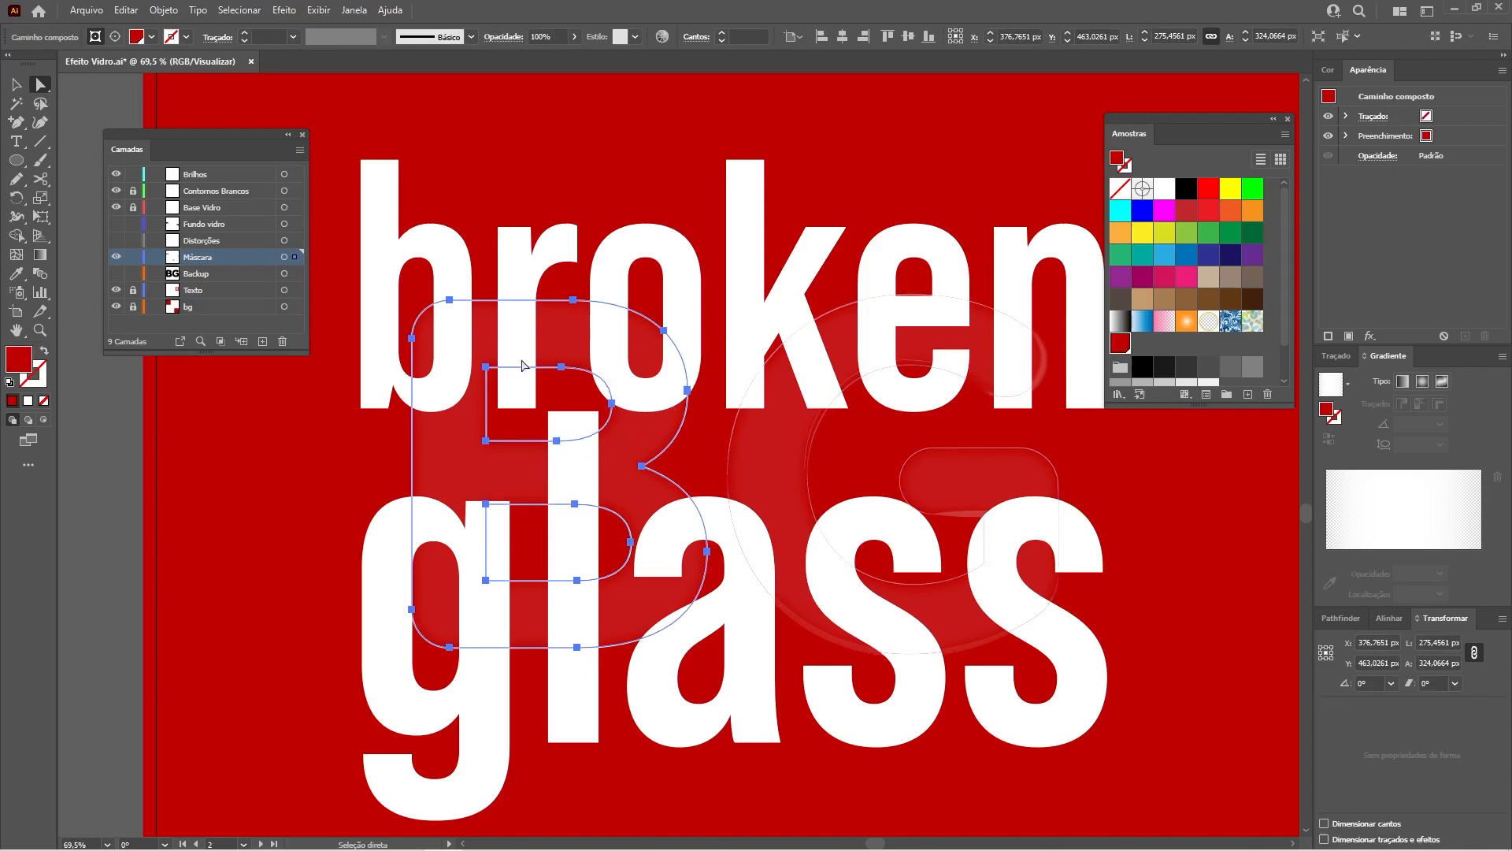
left_click(471, 200)
left_click(485, 348)
key("v")
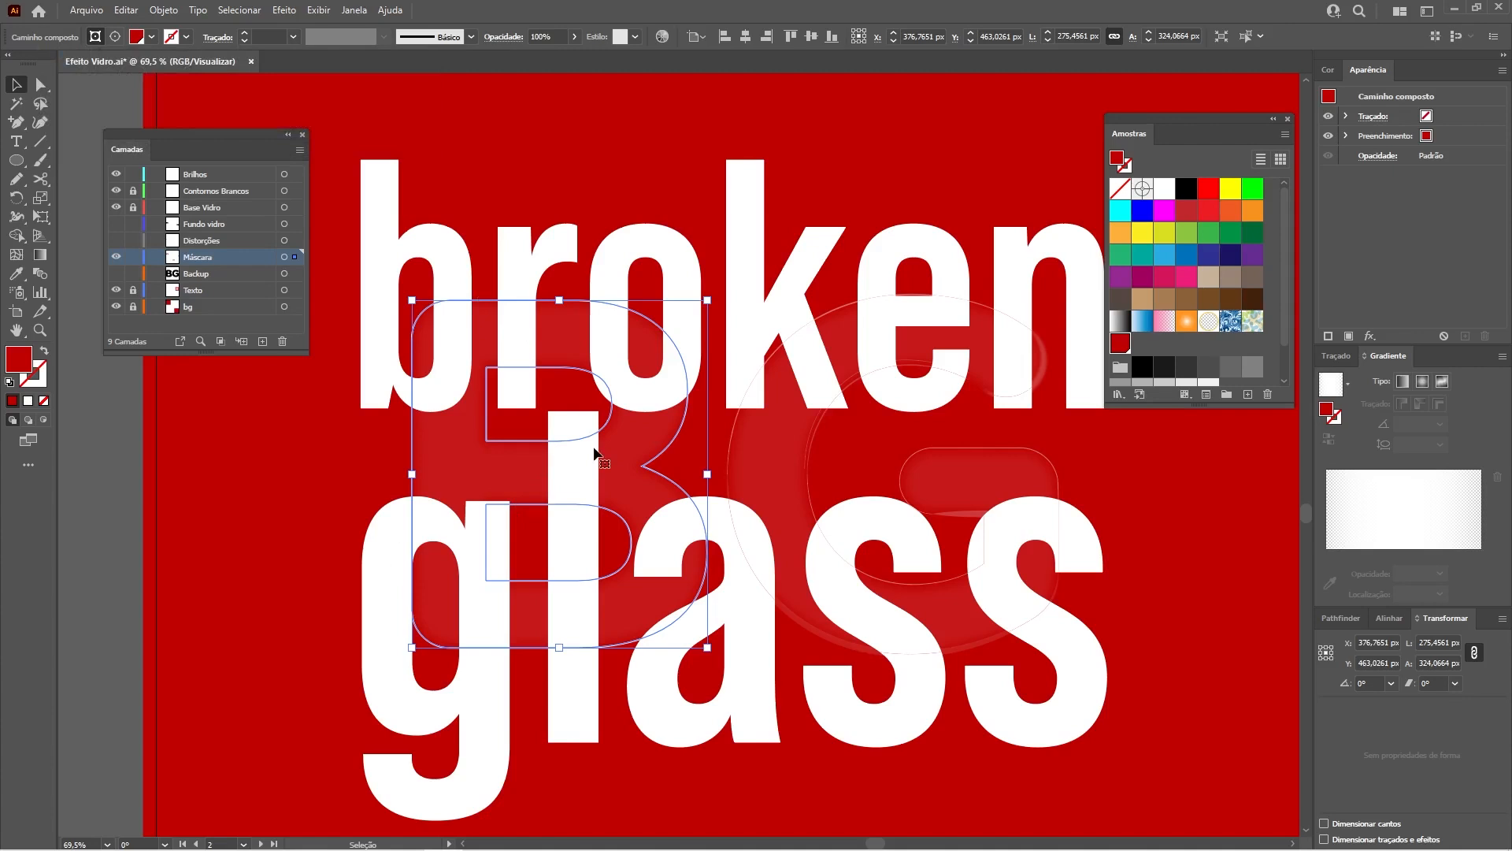
double_click(485, 303)
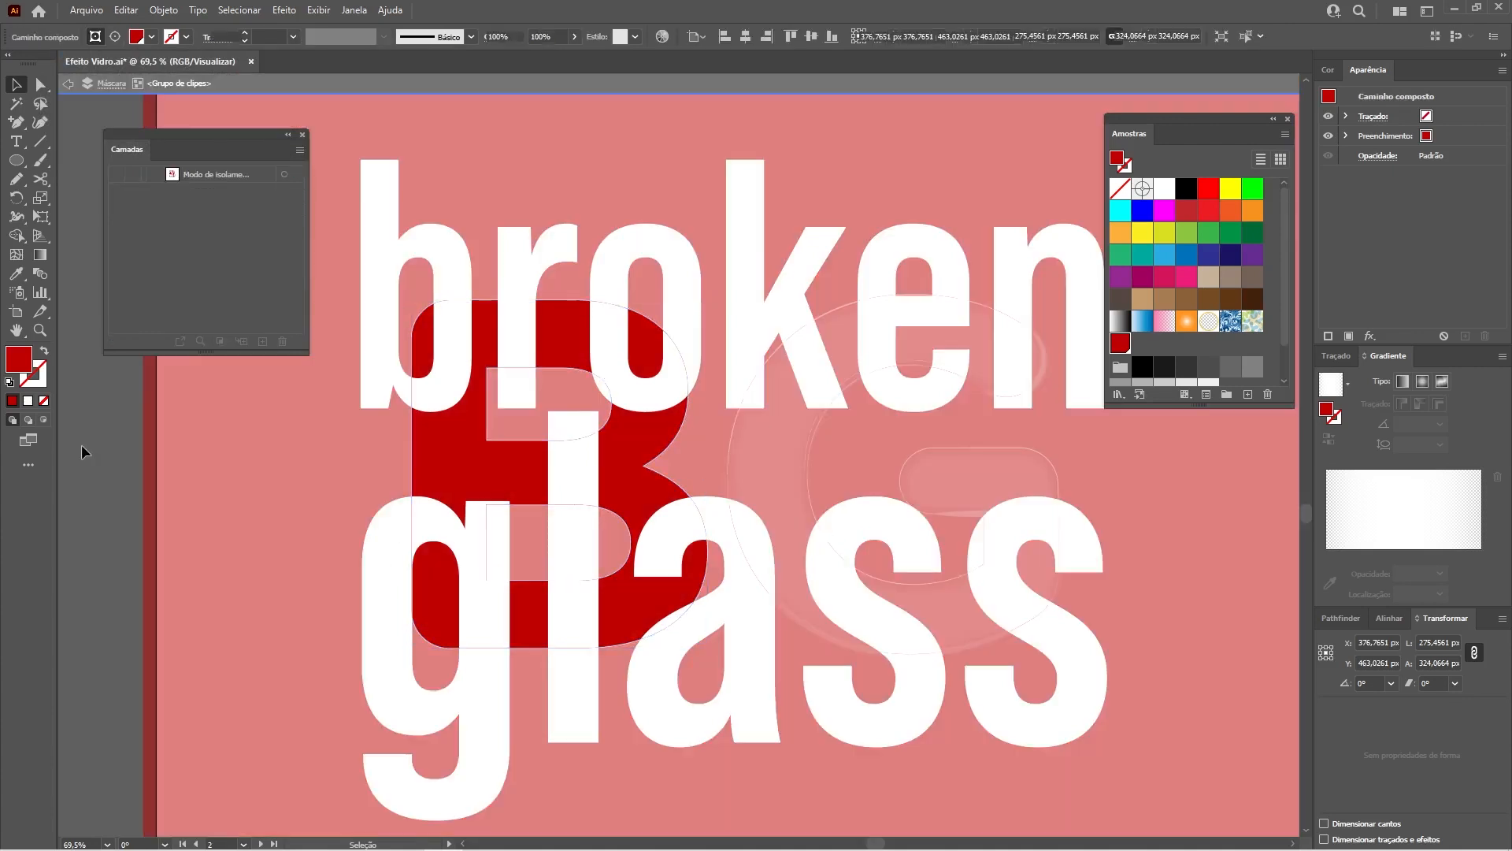
double_click(424, 383)
key("a")
left_click(489, 303)
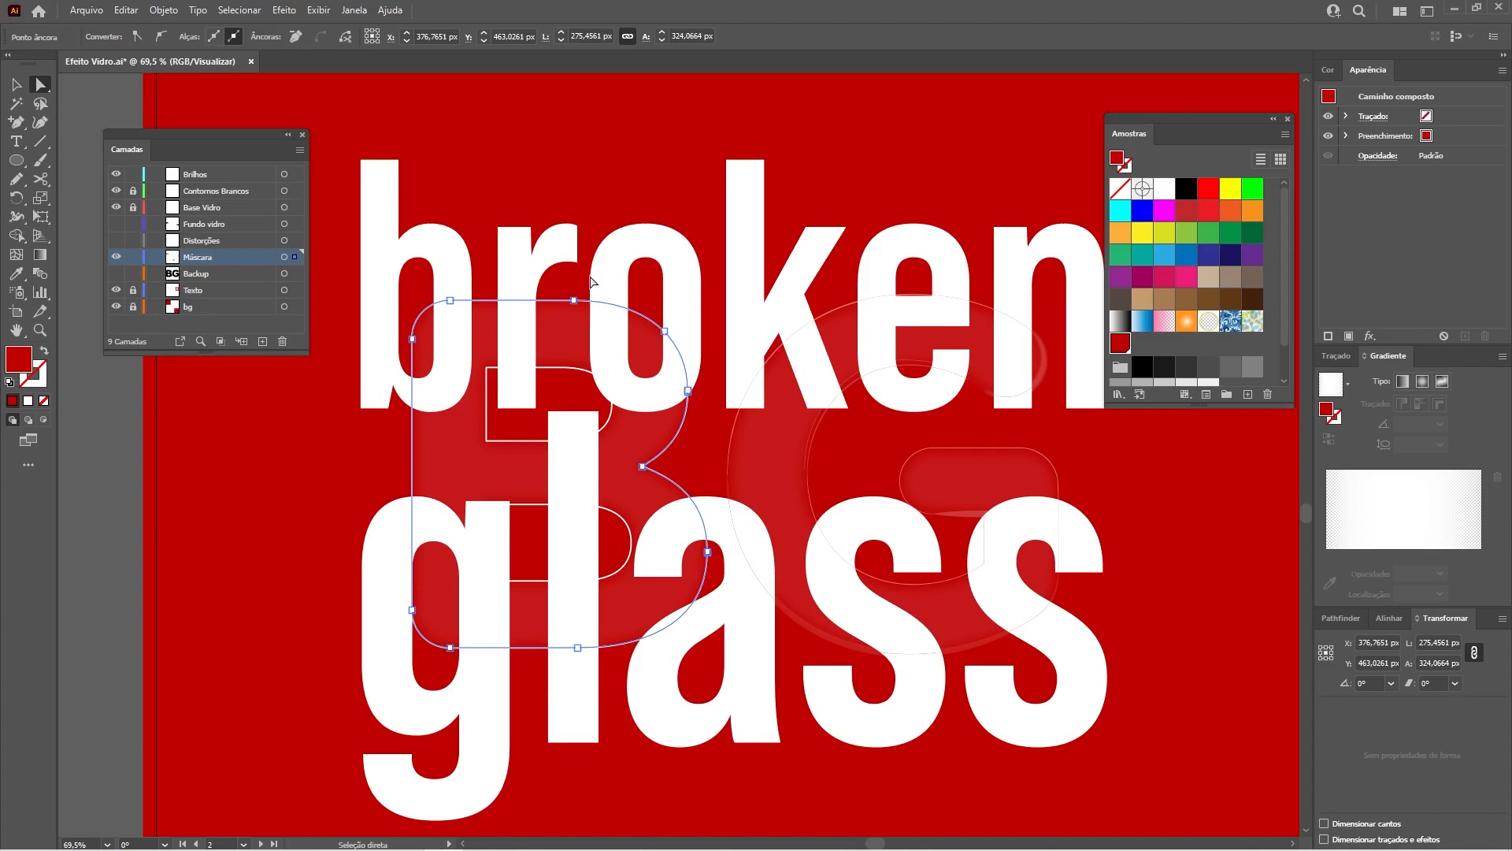
left_click(543, 390)
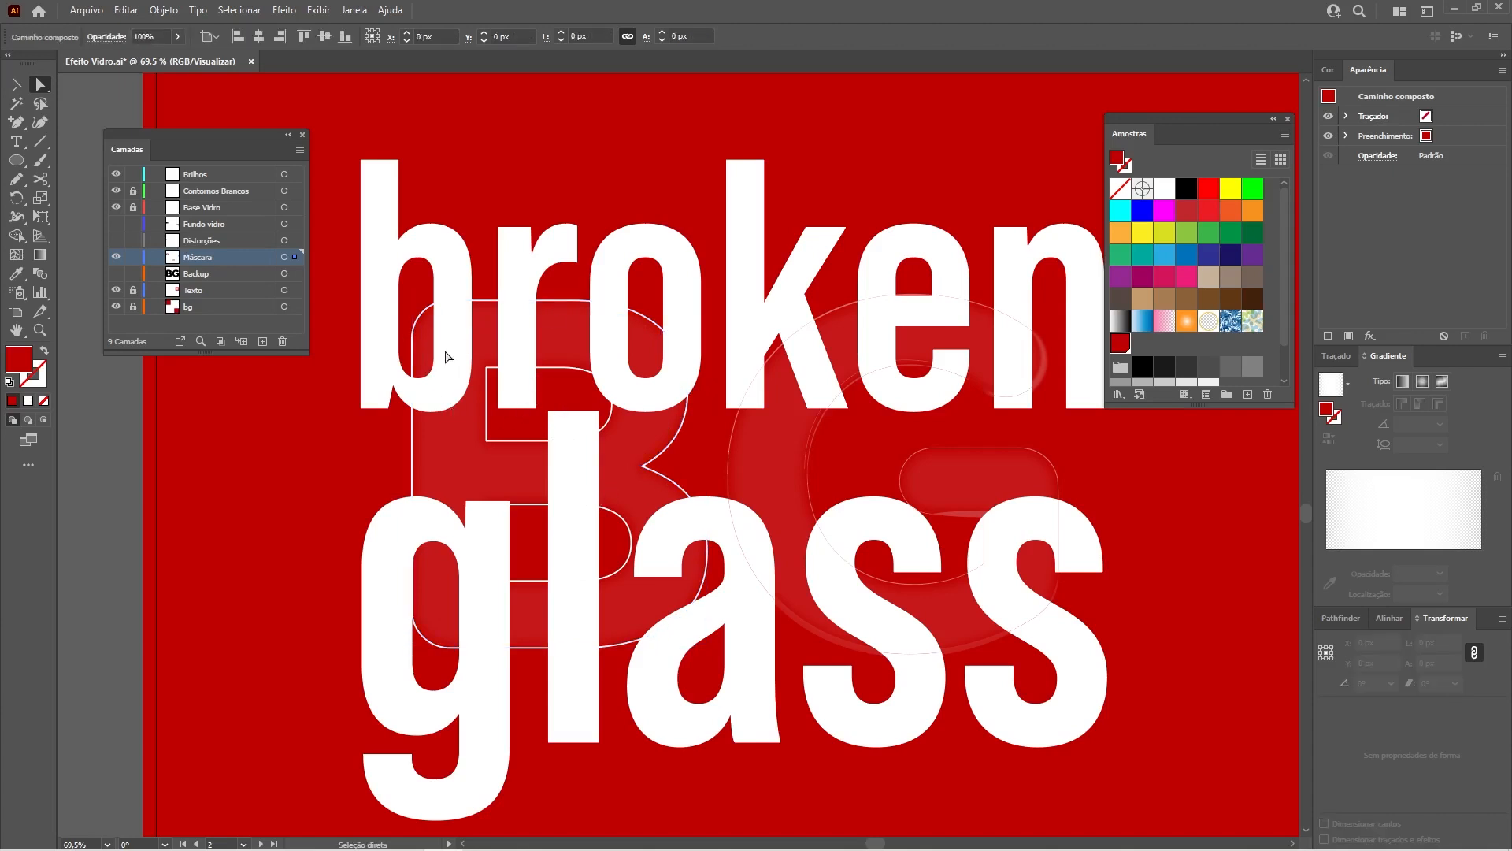
- Select the copies of the letters b, r, o, l, g and a that are clipped inside the B
left_click(467, 317)
left_click(519, 334, "shift")
left_click(614, 338, "shift")
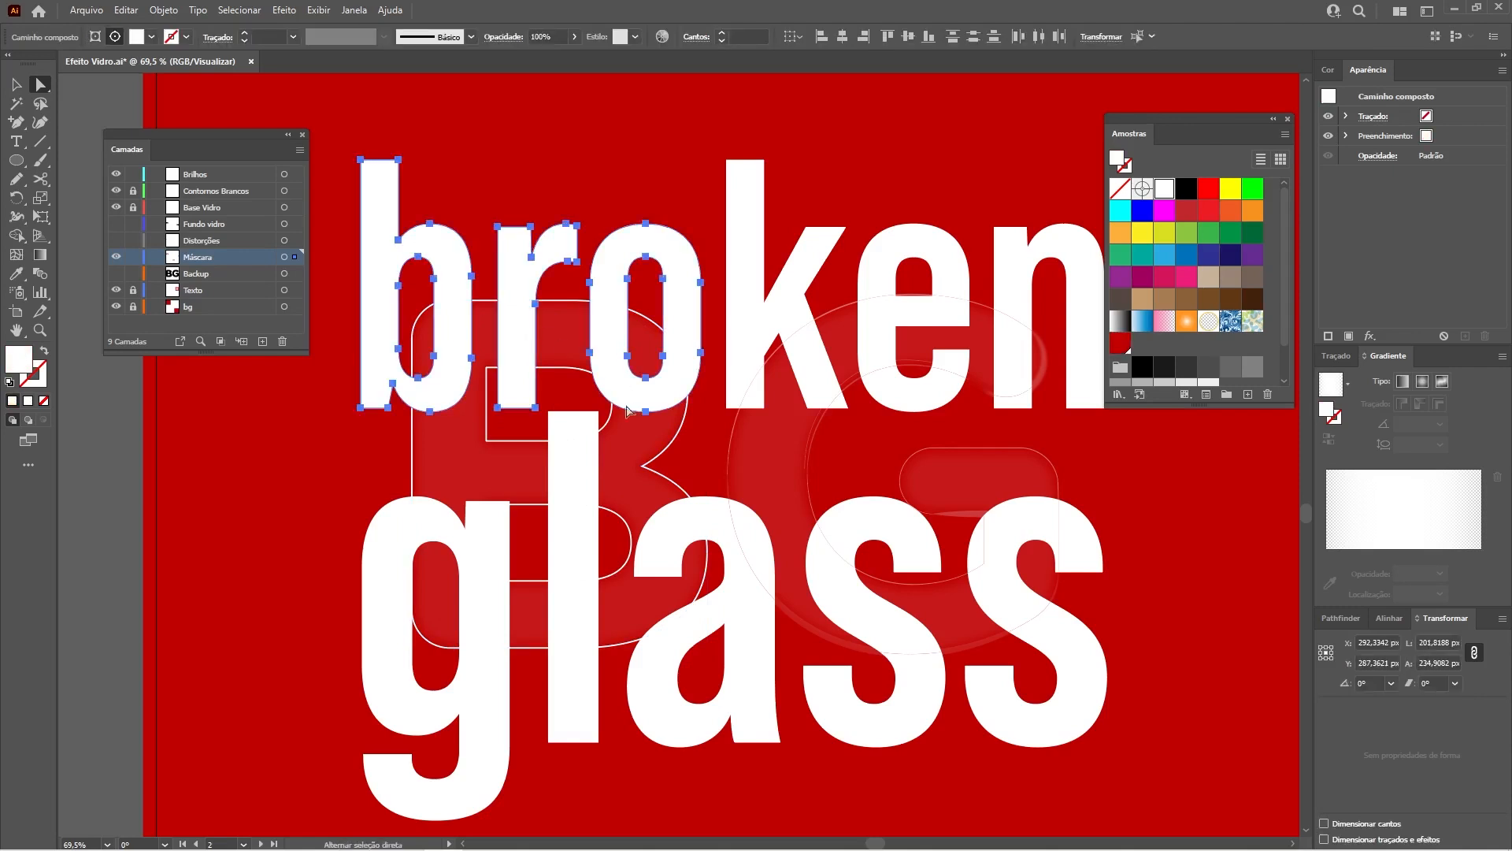
left_click(587, 455, "shift")
left_click(474, 535, "shift")
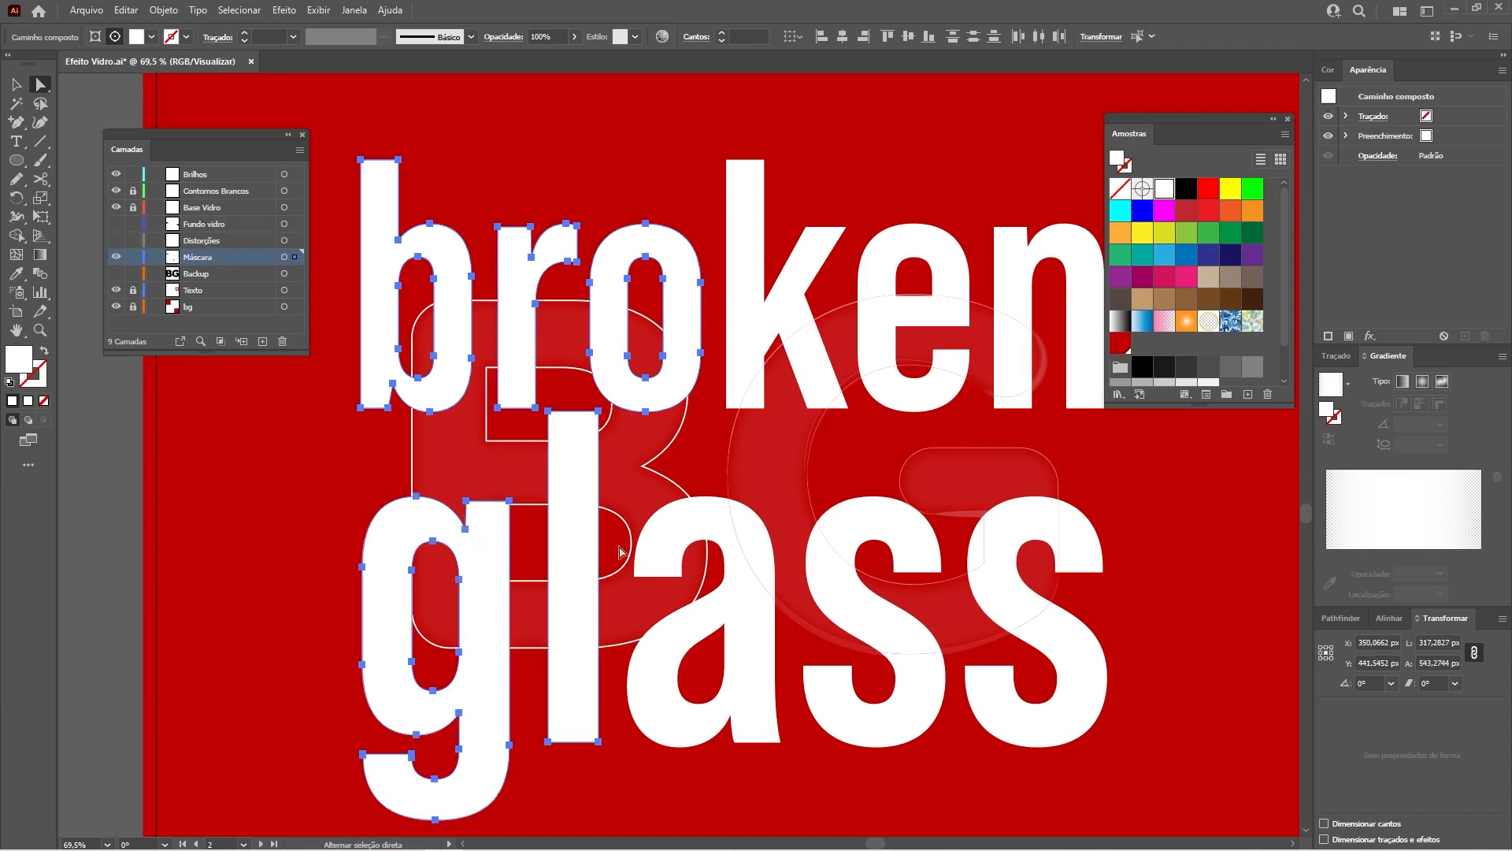
left_click(682, 547, "shift")
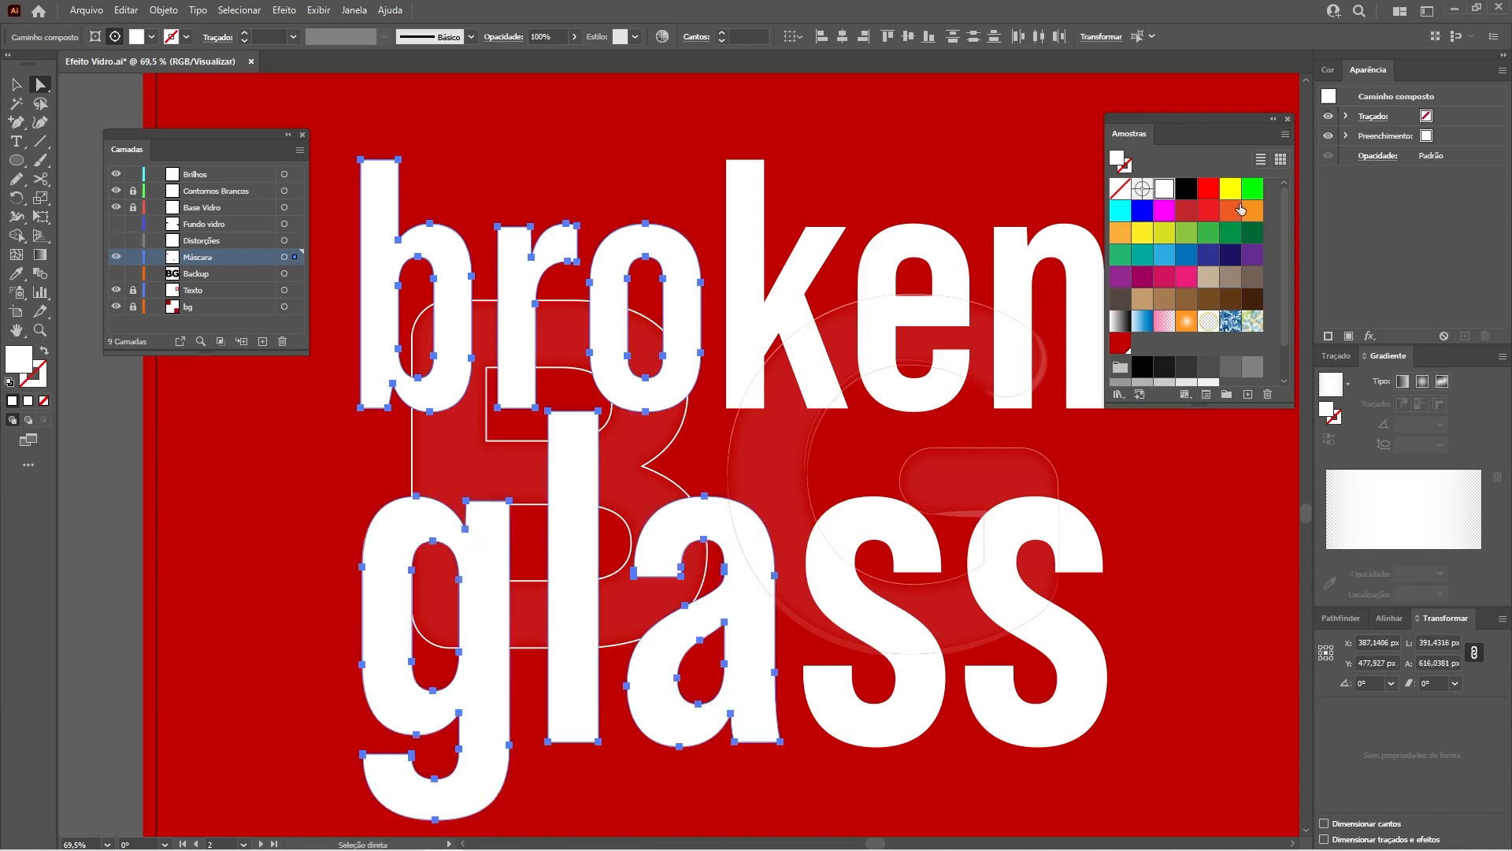
- Try a black fill on the selected letter copies, toggle the Texto layer's visibility, and undo the fill
left_click(1187, 190)
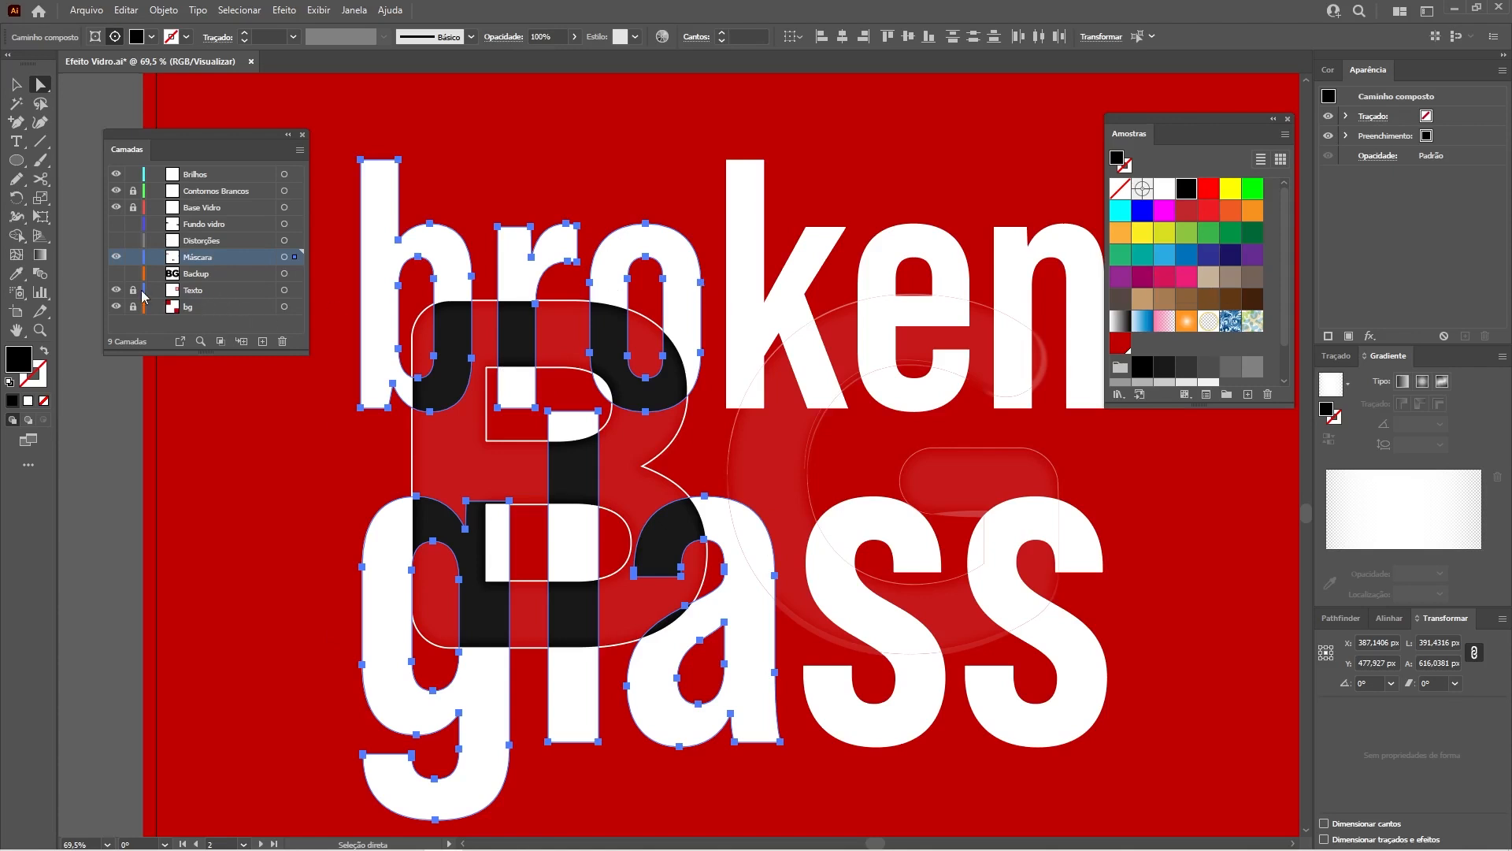
left_click(116, 290)
left_click(116, 290)
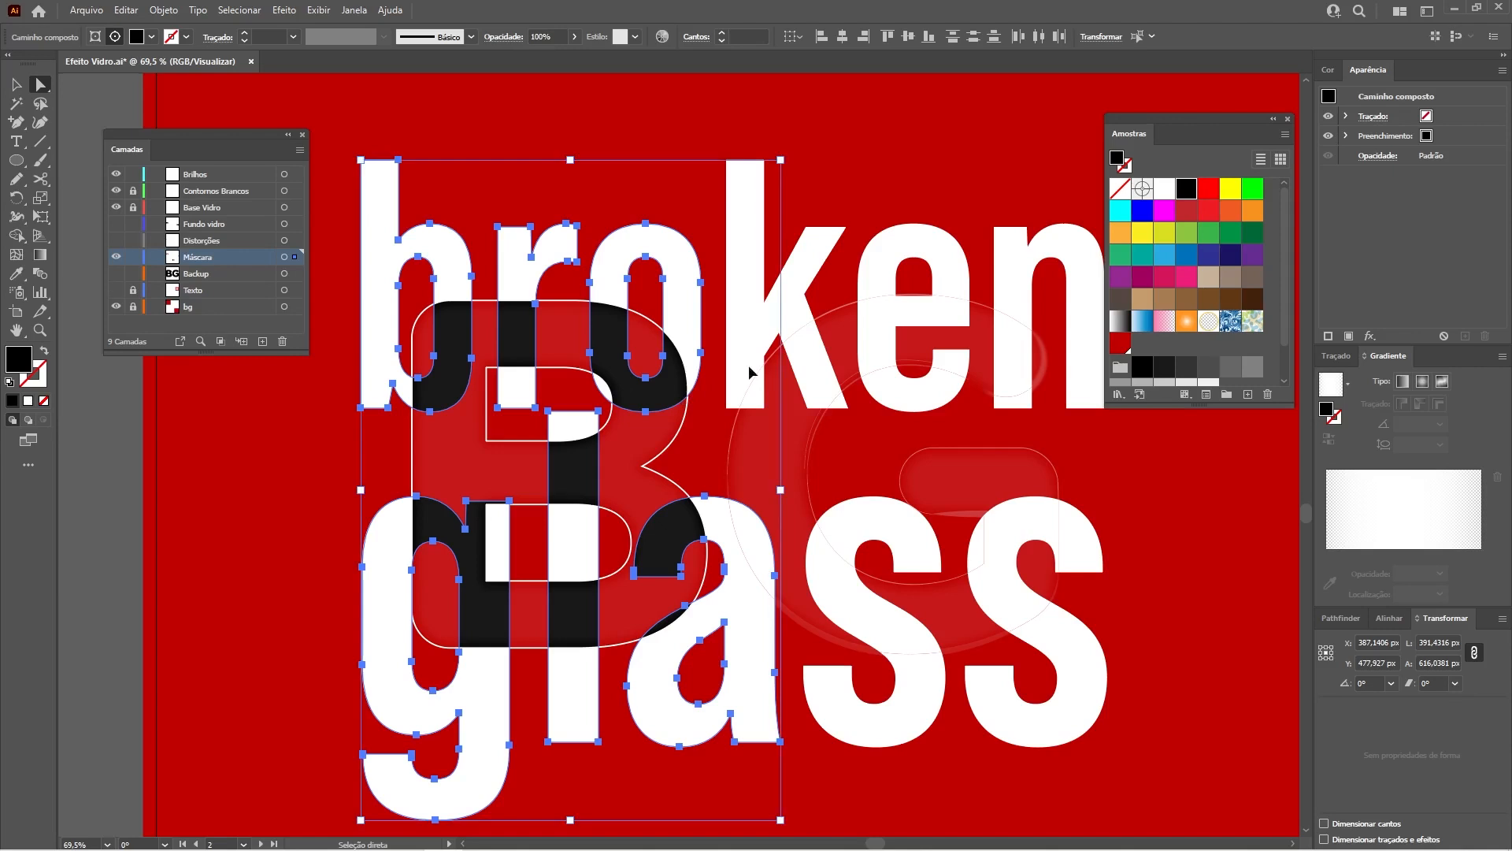
key("ctrl+z")
key("ctrl+shift+z")
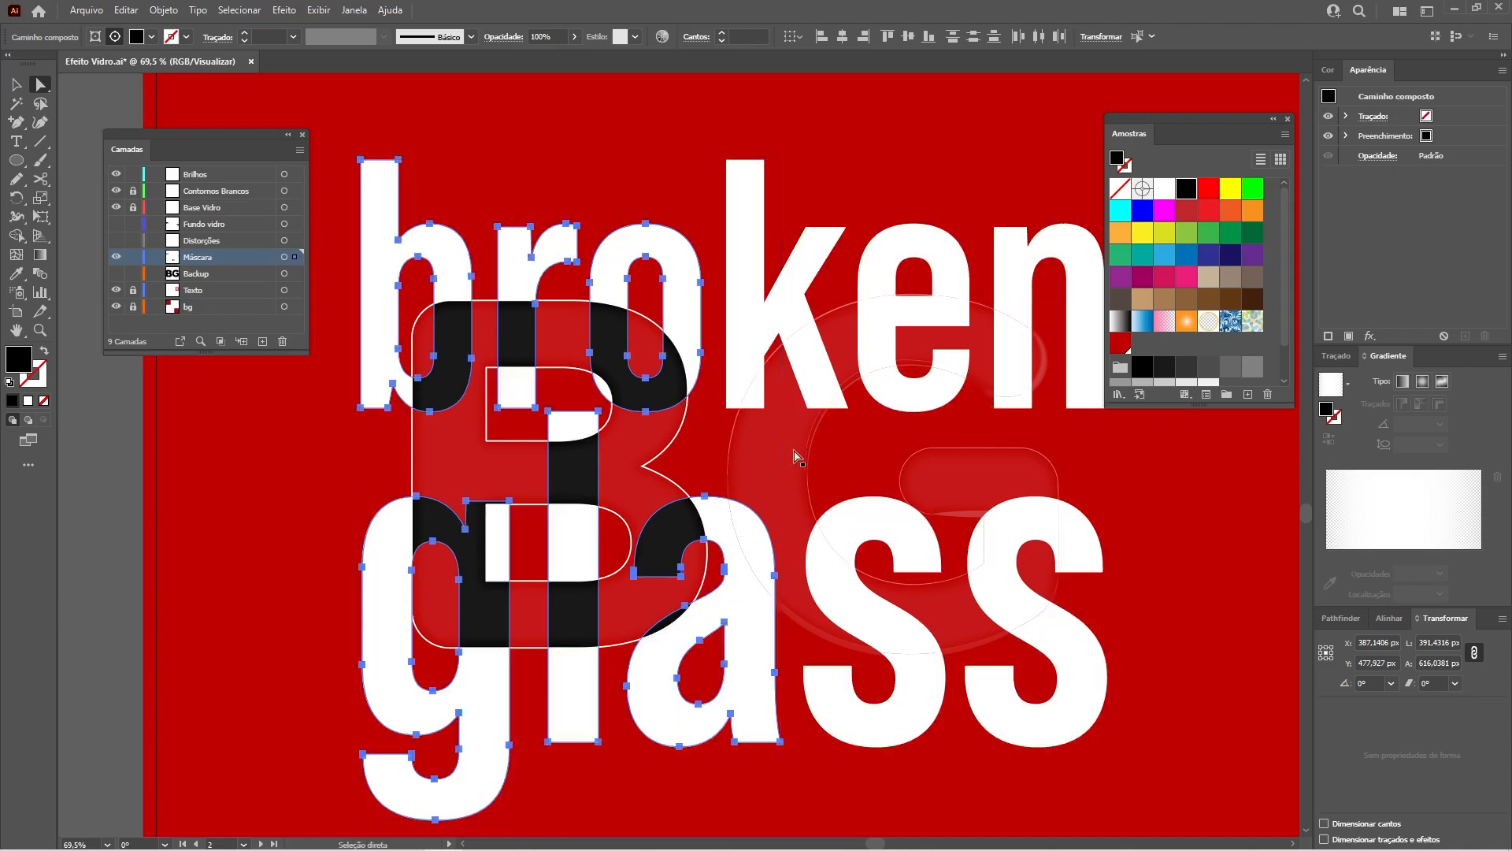
key("ctrl+z")
key("a")
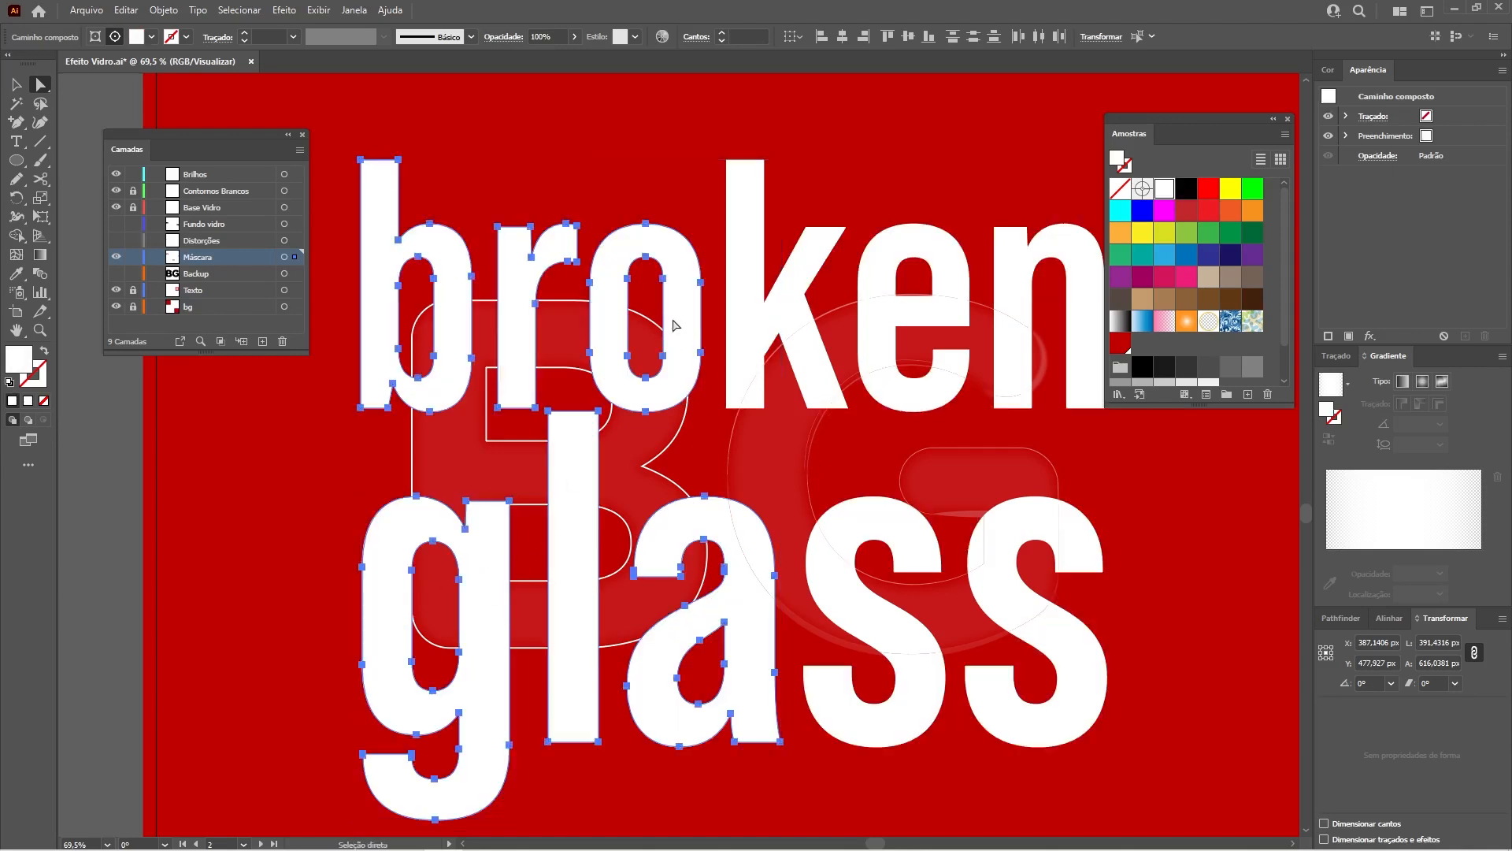
- Apply a Gaussian blur with a 4-pixel radius to the letter copies clipped inside the B
left_click(285, 11)
mouse_move(381, 286)
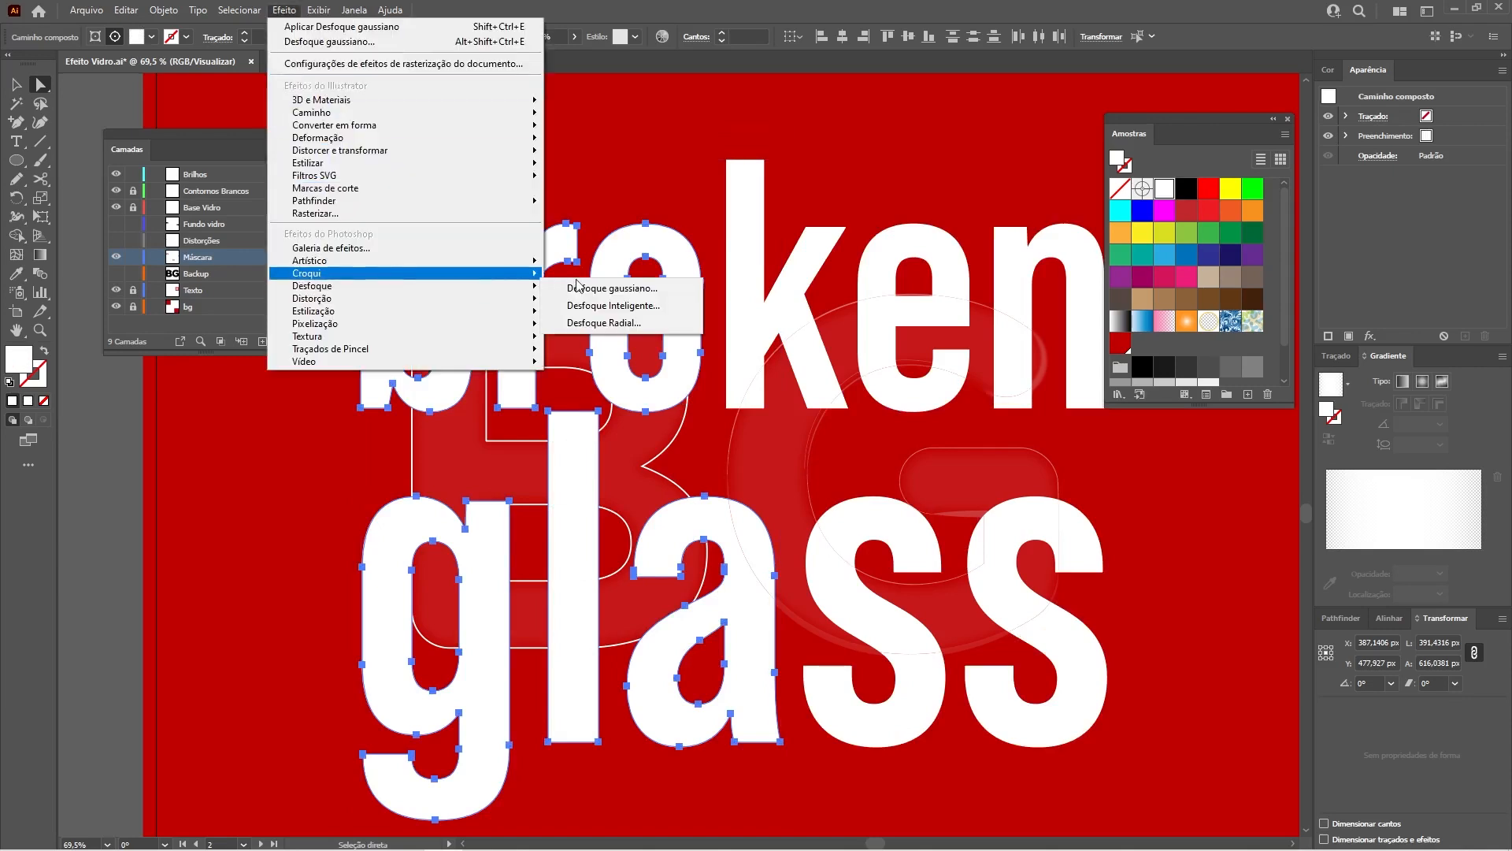
left_click(635, 312)
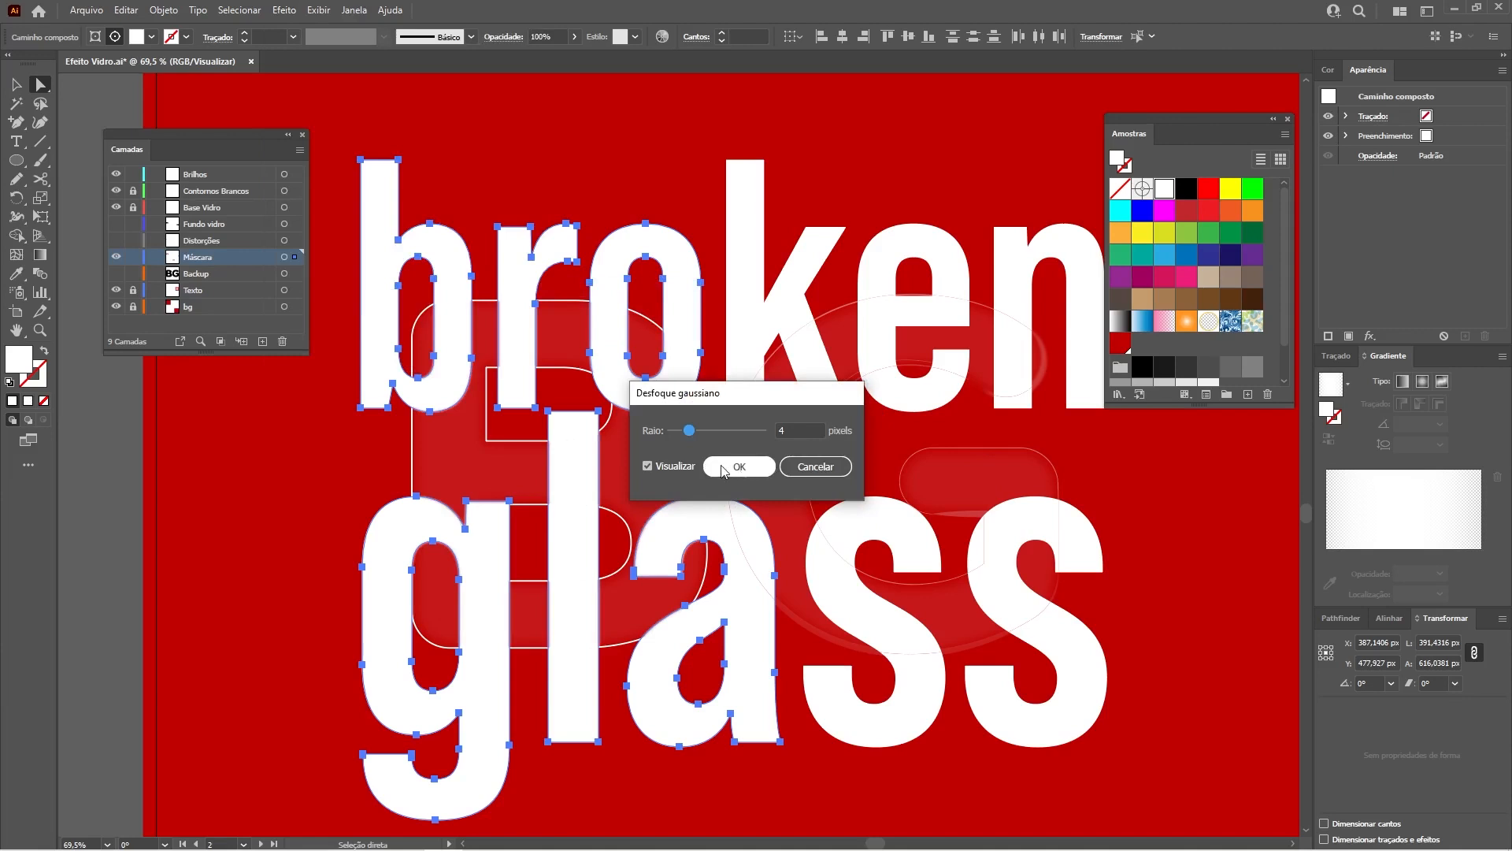
left_click(736, 470)
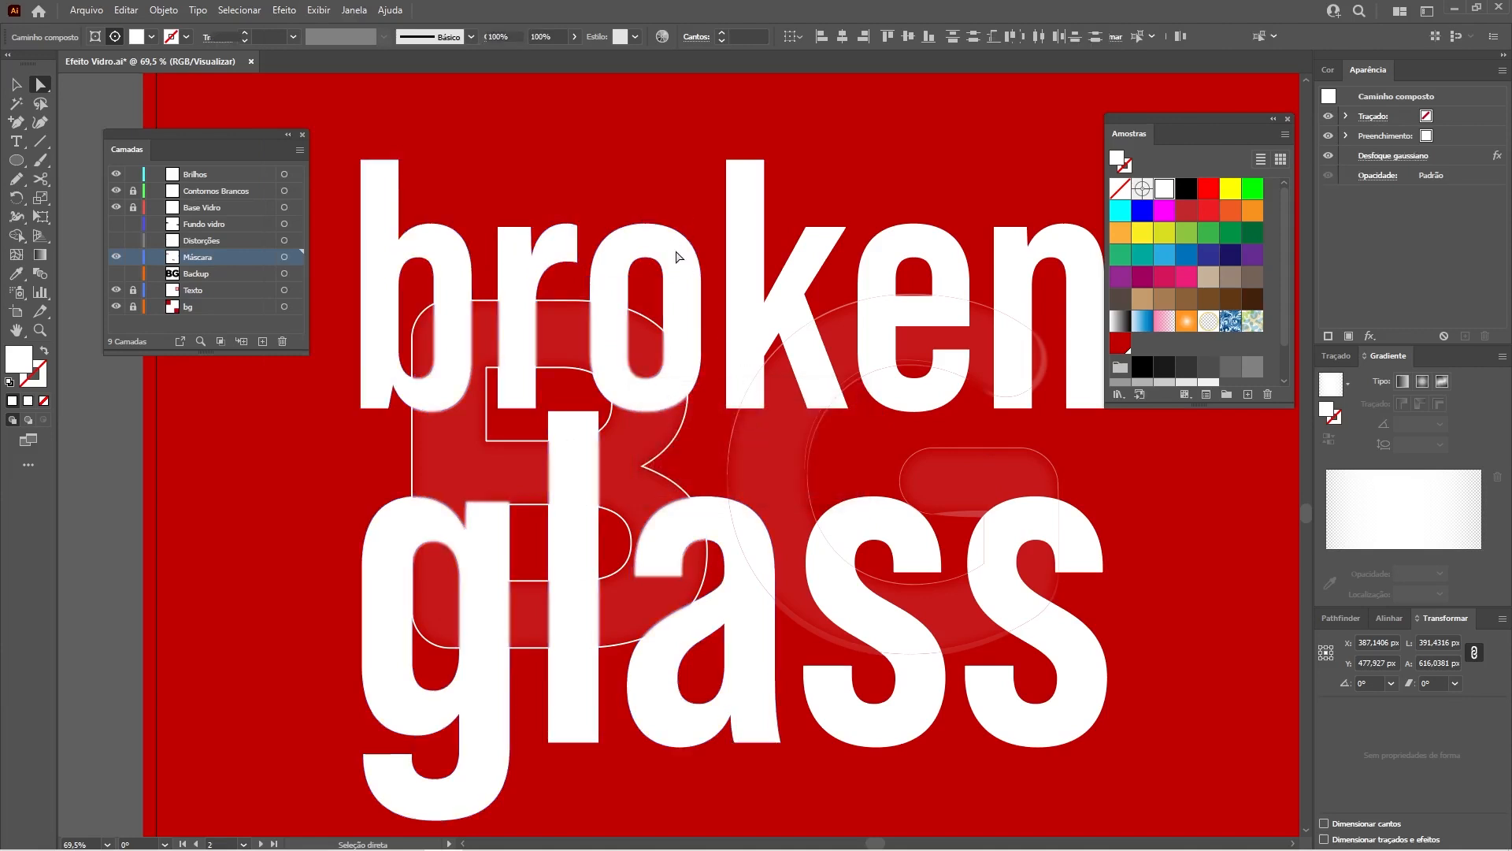
- Apply the same Gaussian blur to the "ken" and "ass" letter copies clipped inside the G, and deselect them
left_click(808, 371)
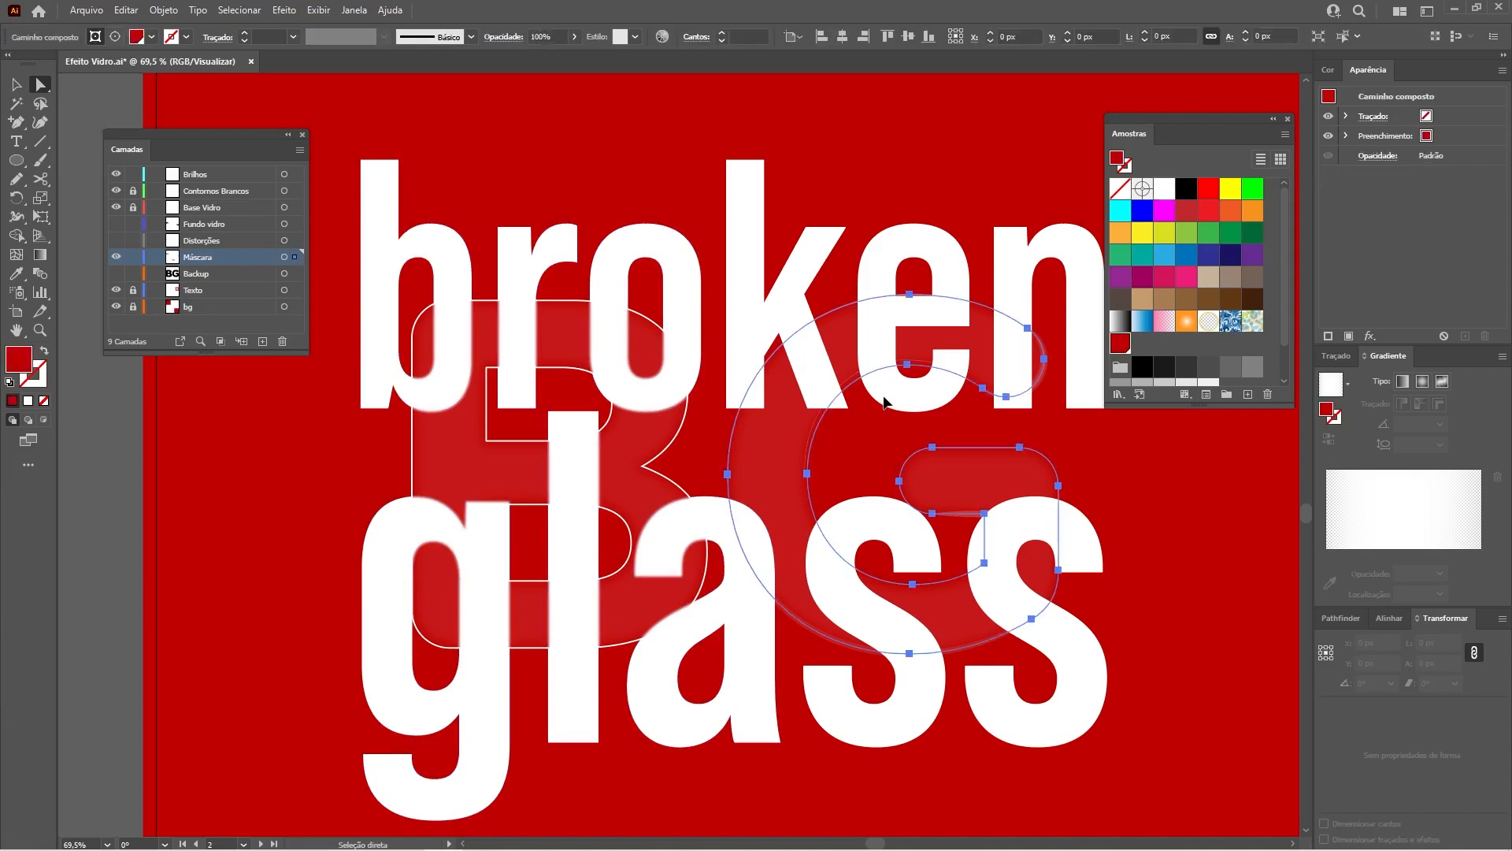
left_click(805, 366)
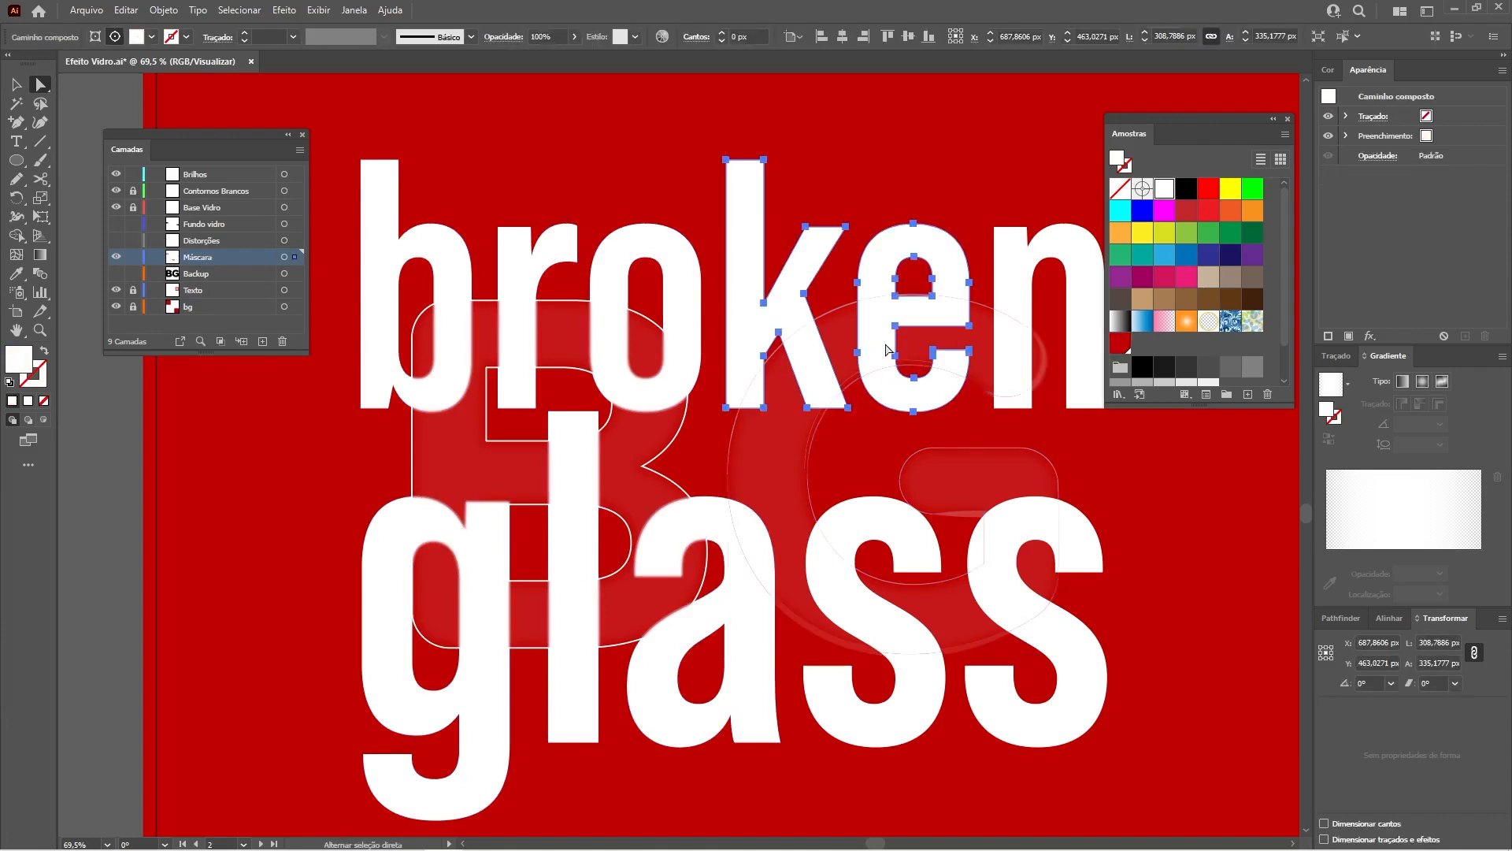
left_click(1014, 349, "shift")
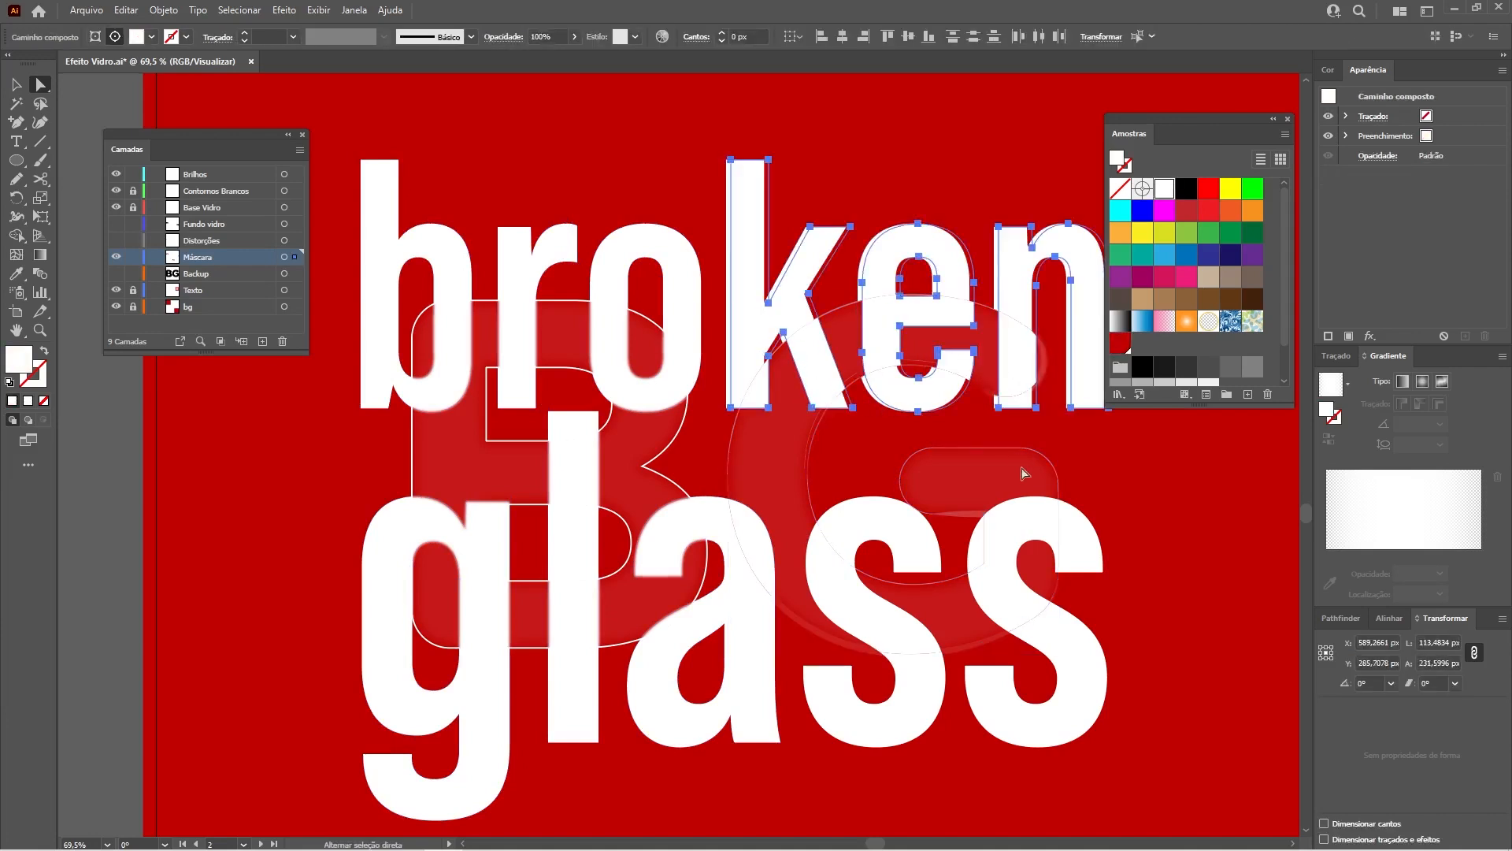
left_click(1022, 524, "shift")
left_click(817, 561, "shift")
left_click(287, 11)
left_click(319, 29)
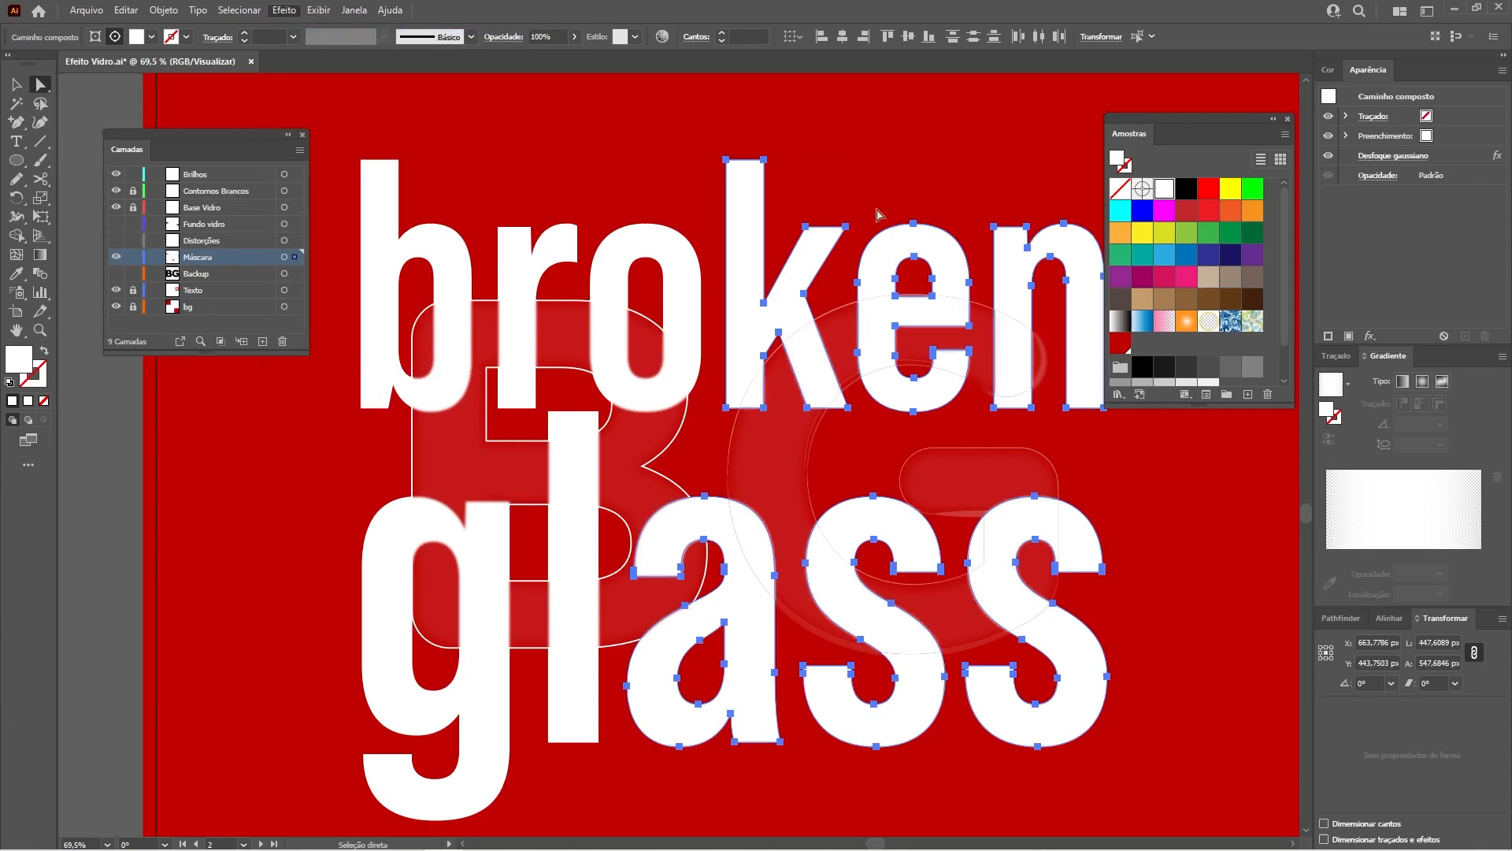
left_click(845, 423)
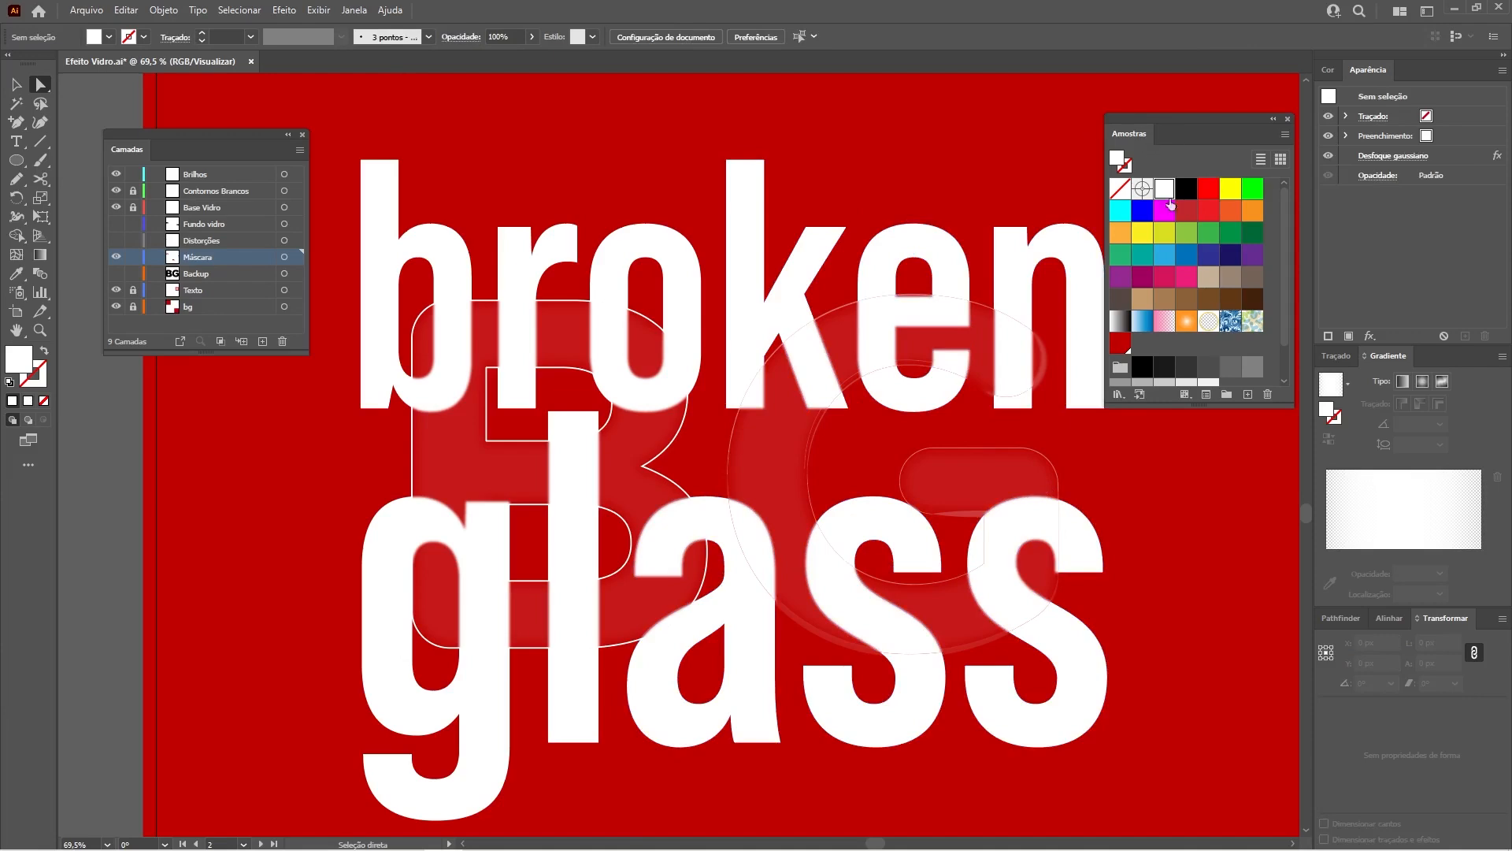
- Examine at high magnification how the blurred letter copies meet the G's lower edge, selecting the first s of "glass"
key("z")
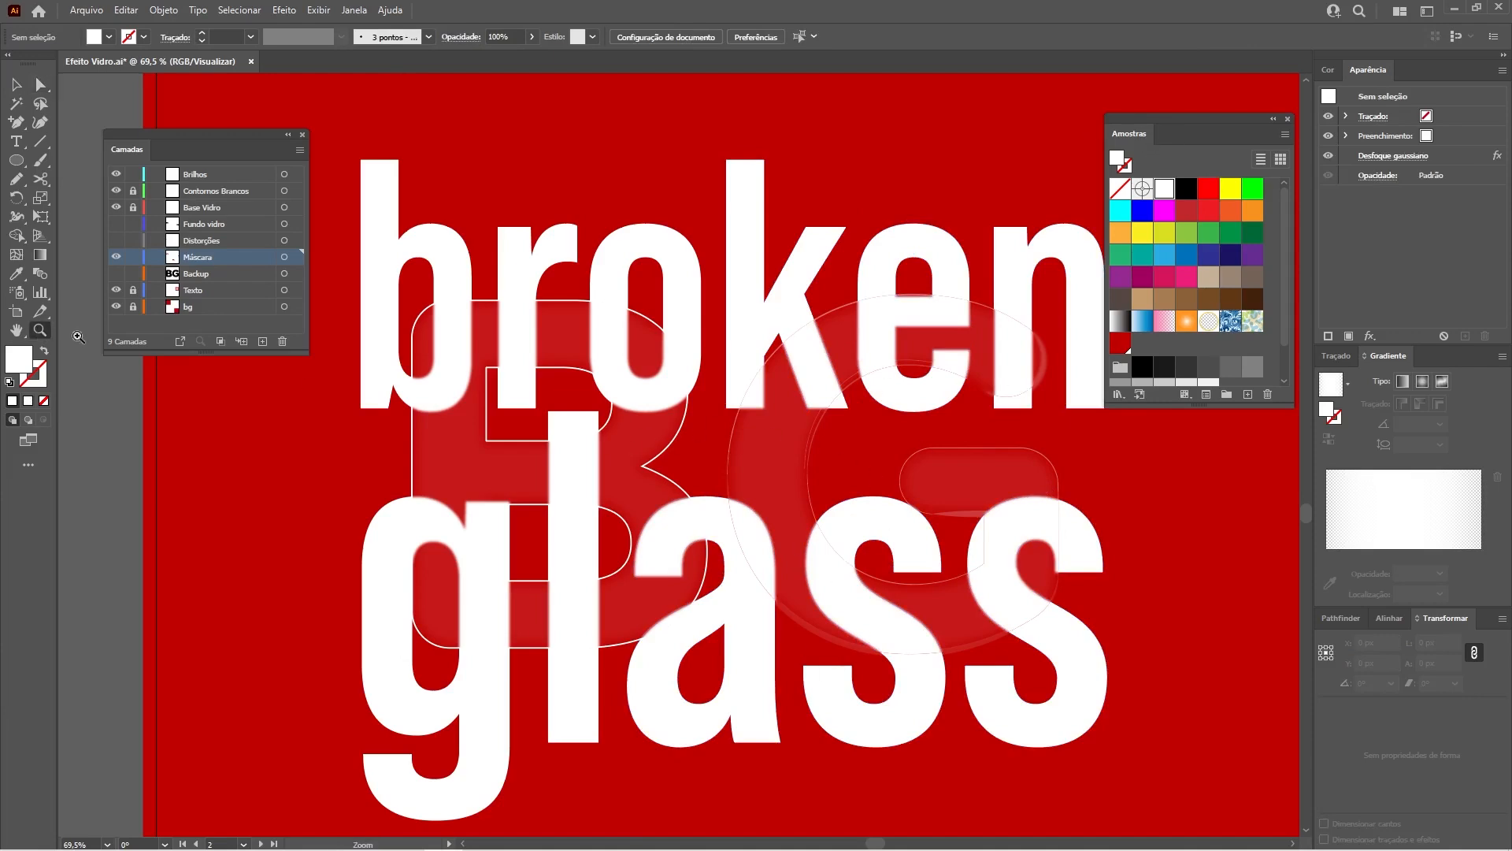
left_click_drag(947, 635, 1032, 660)
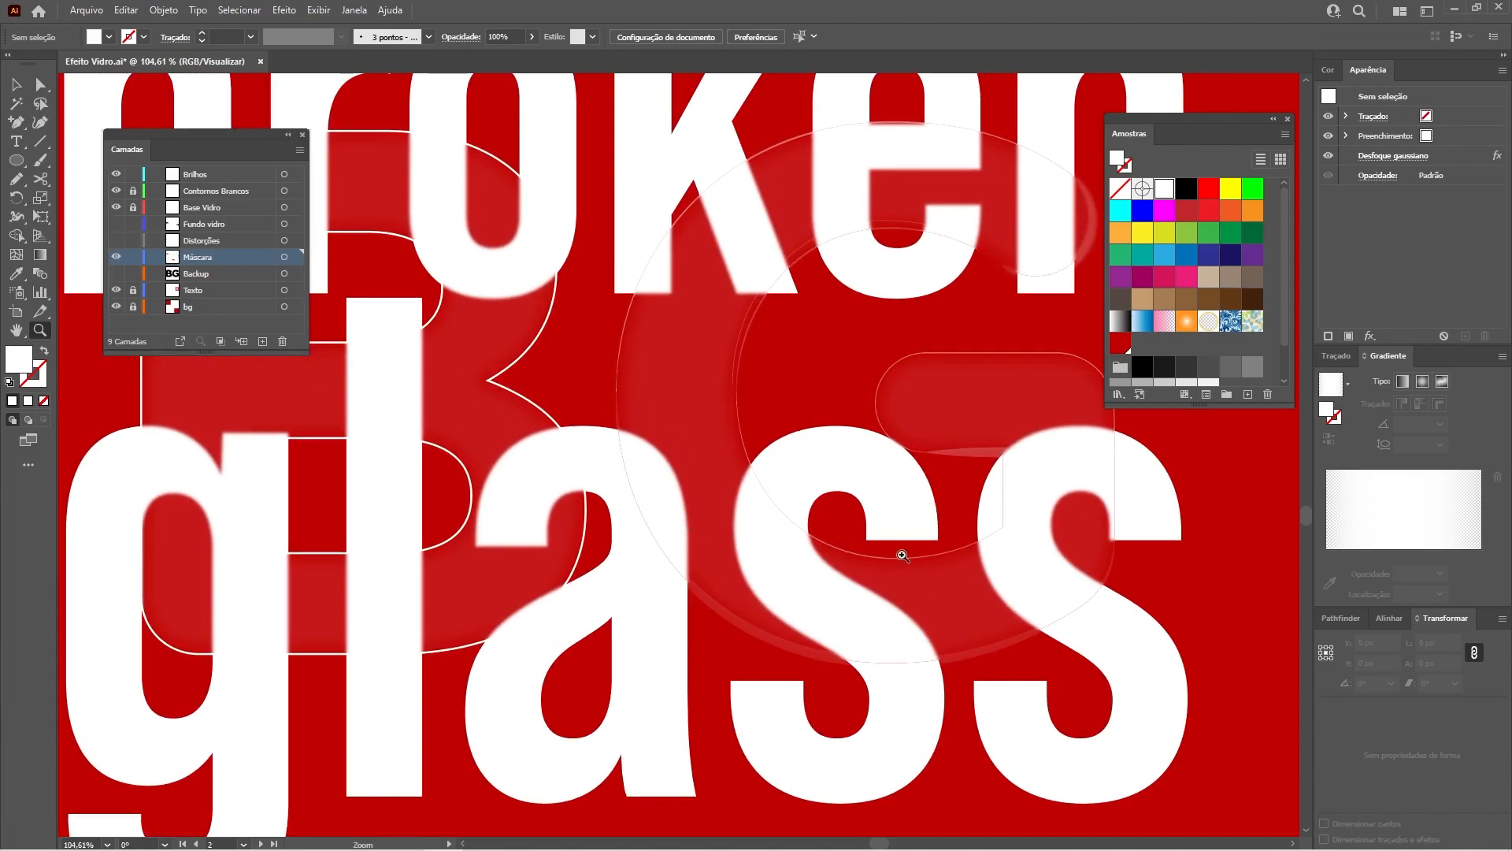
key("ctrl+minus")
left_click_drag(807, 619, 749, 501)
left_click_drag(743, 448, 915, 520)
left_click_drag(790, 495, 732, 635)
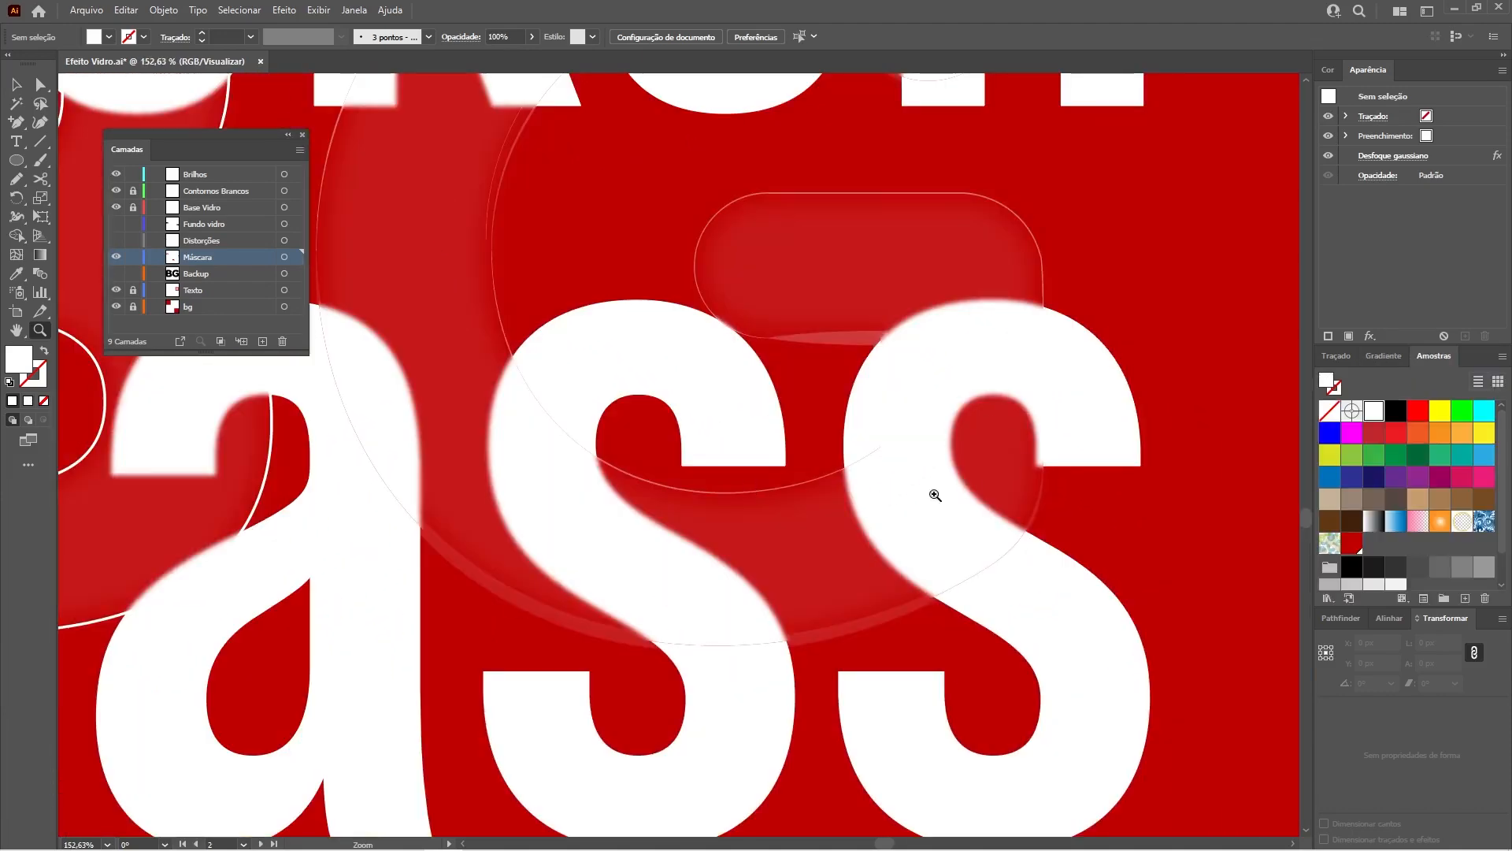
scroll(906, 465, "down", 2)
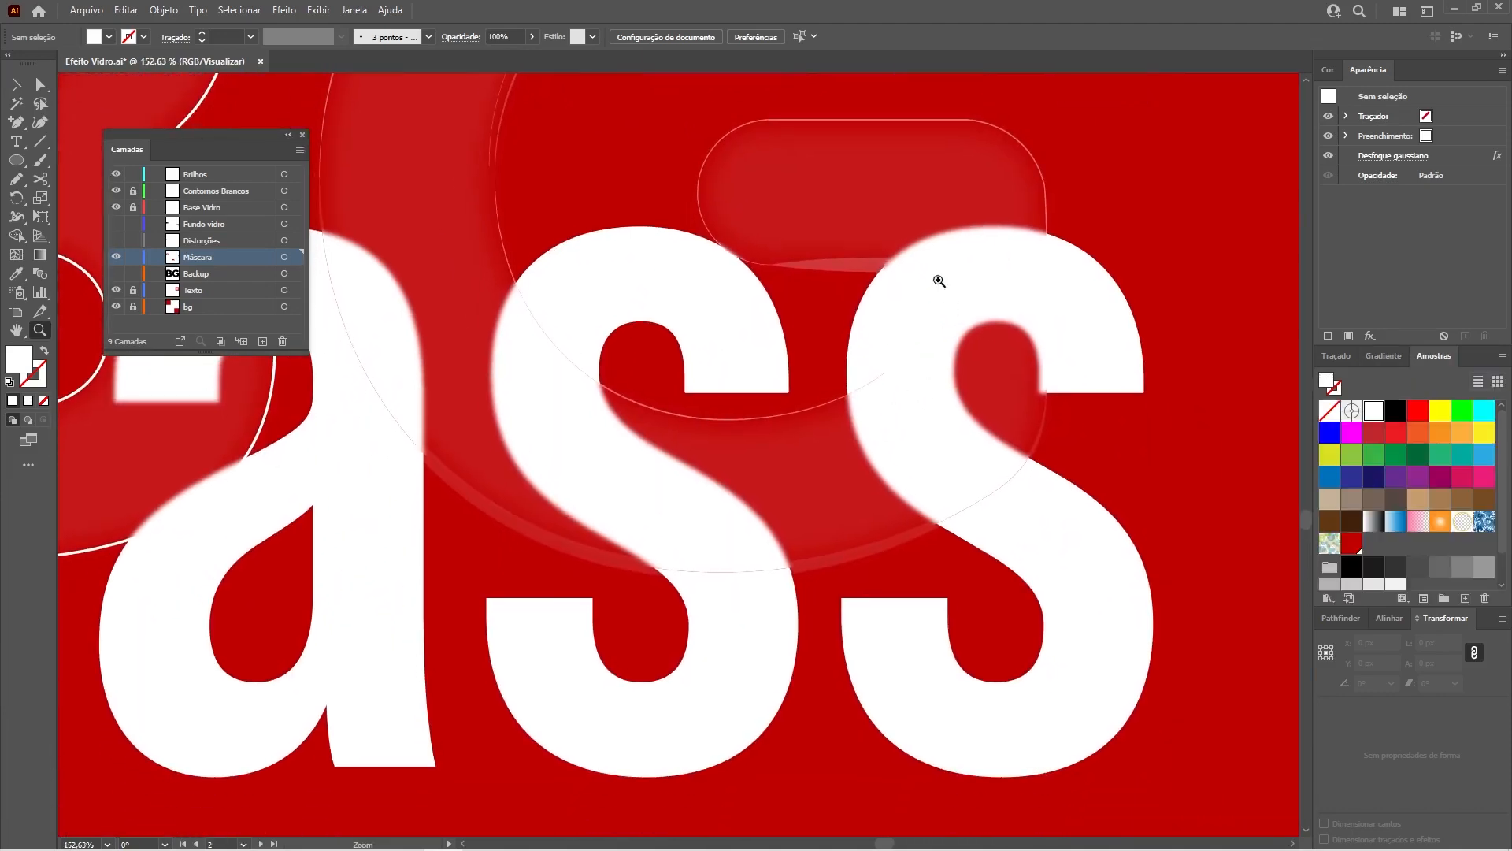
left_click(40, 85)
left_click(664, 520)
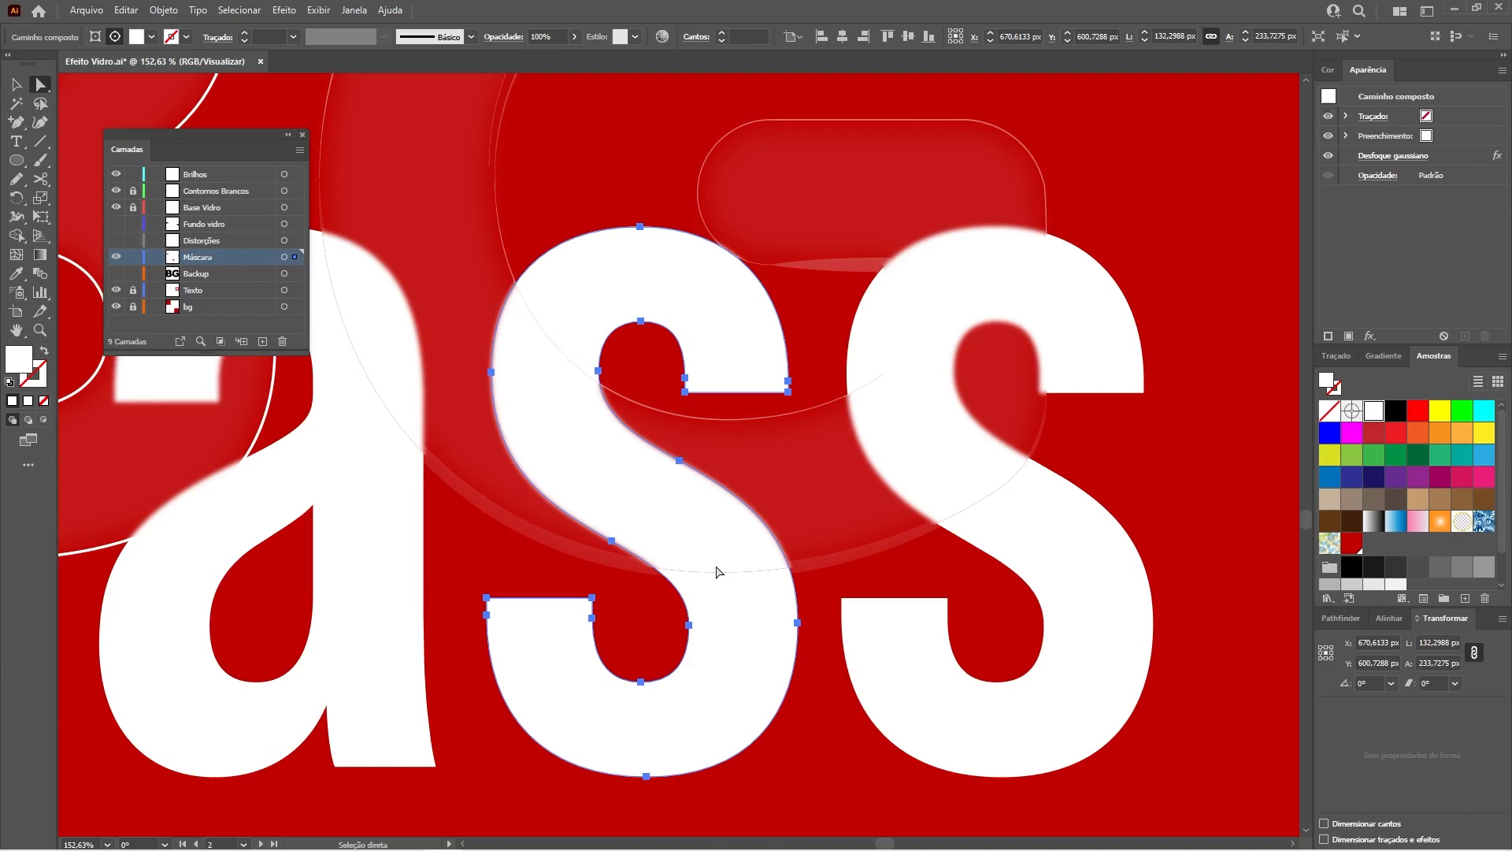
key("z")
left_click_drag(654, 575, 778, 592)
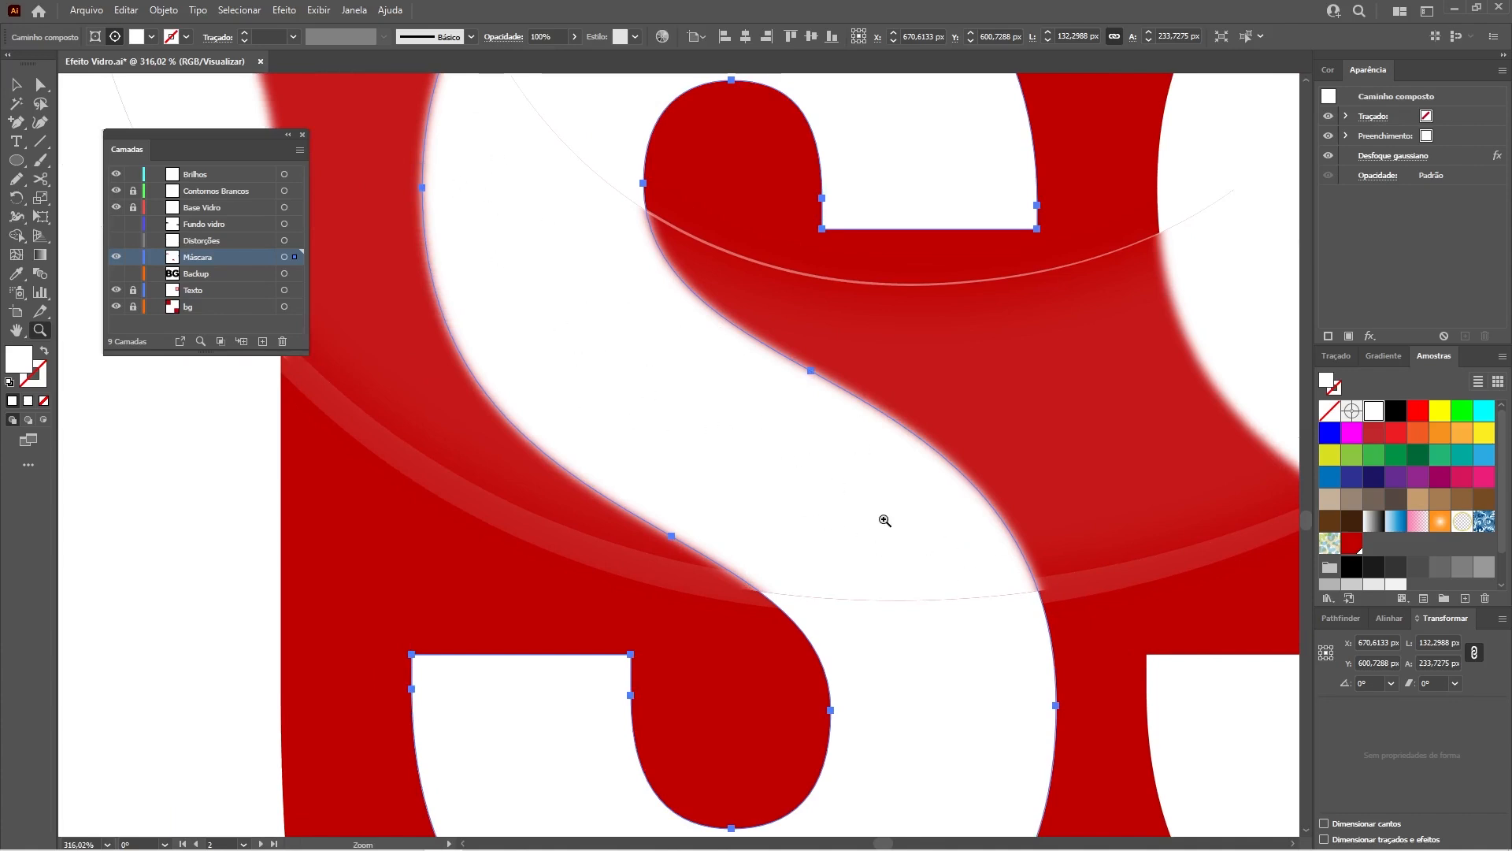
- Add two anchor points to the blurred s's lower diagonal edge at the G's outline and pull one inward to form a notch
key("plus")
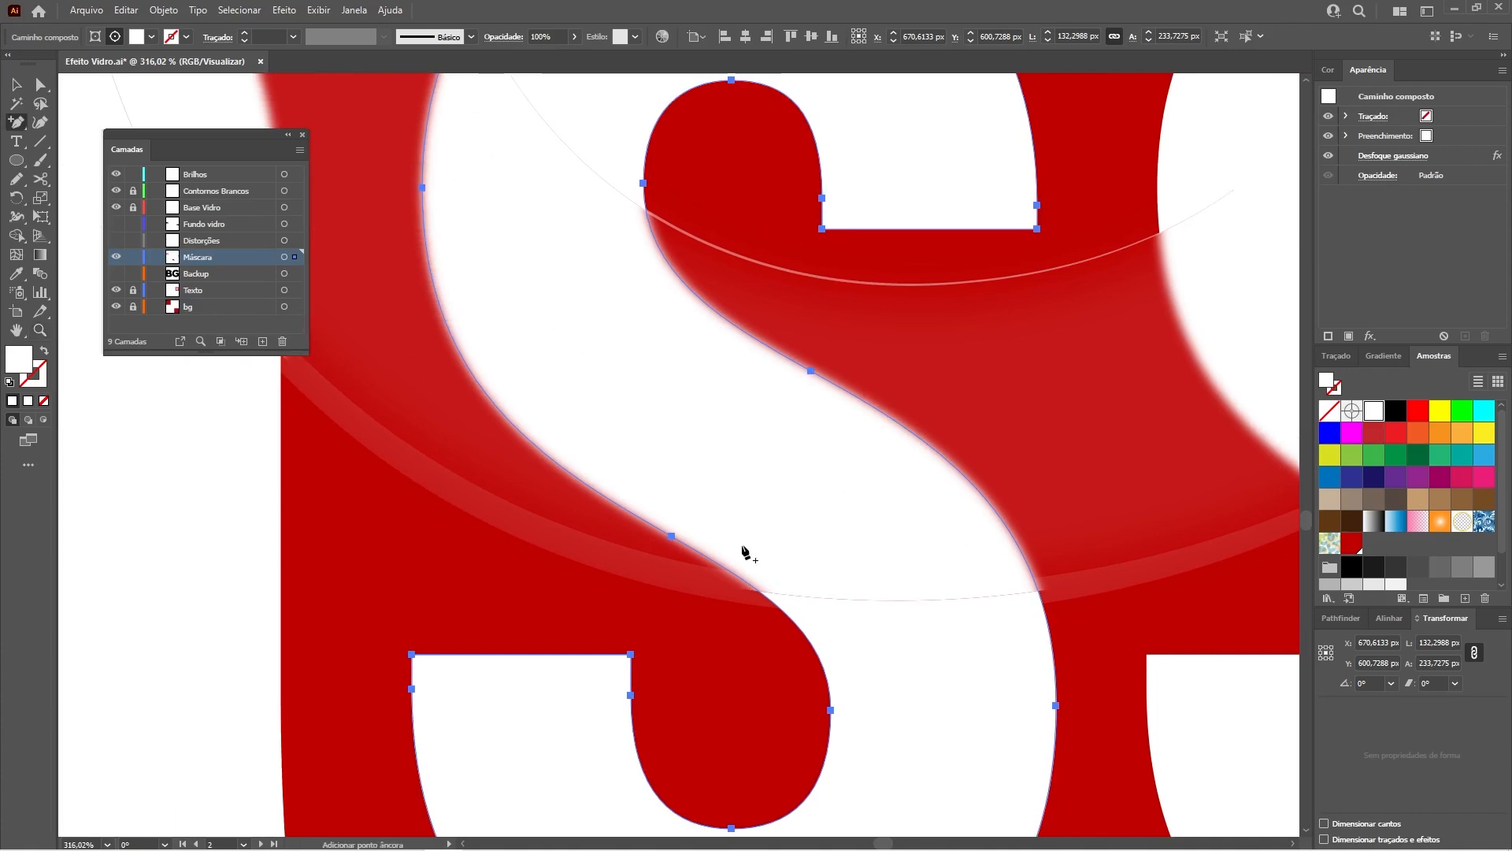
left_click(759, 591)
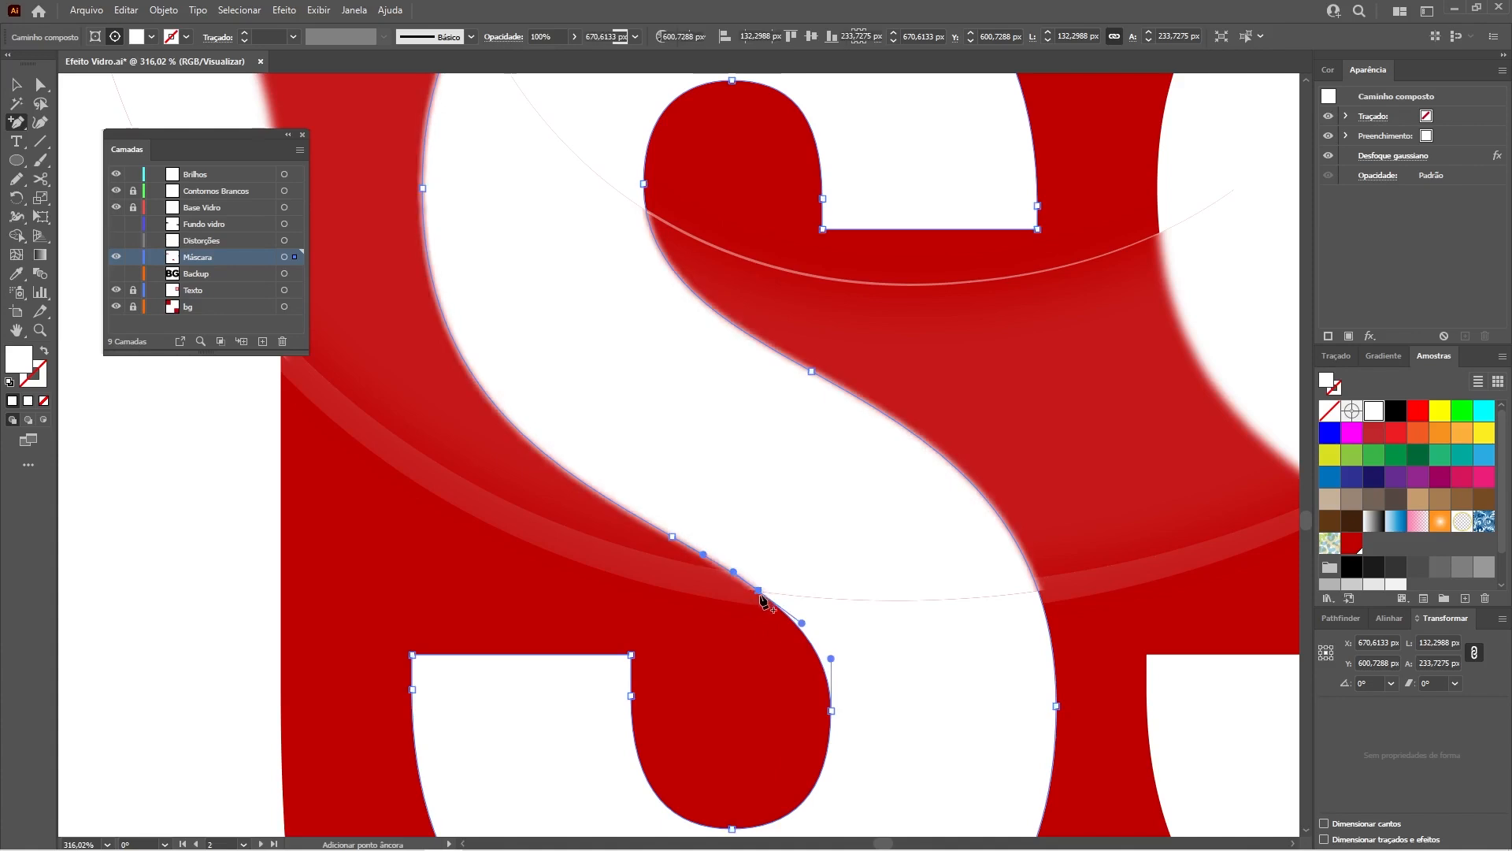
left_click(723, 566)
key("z")
left_click(763, 627)
key("a")
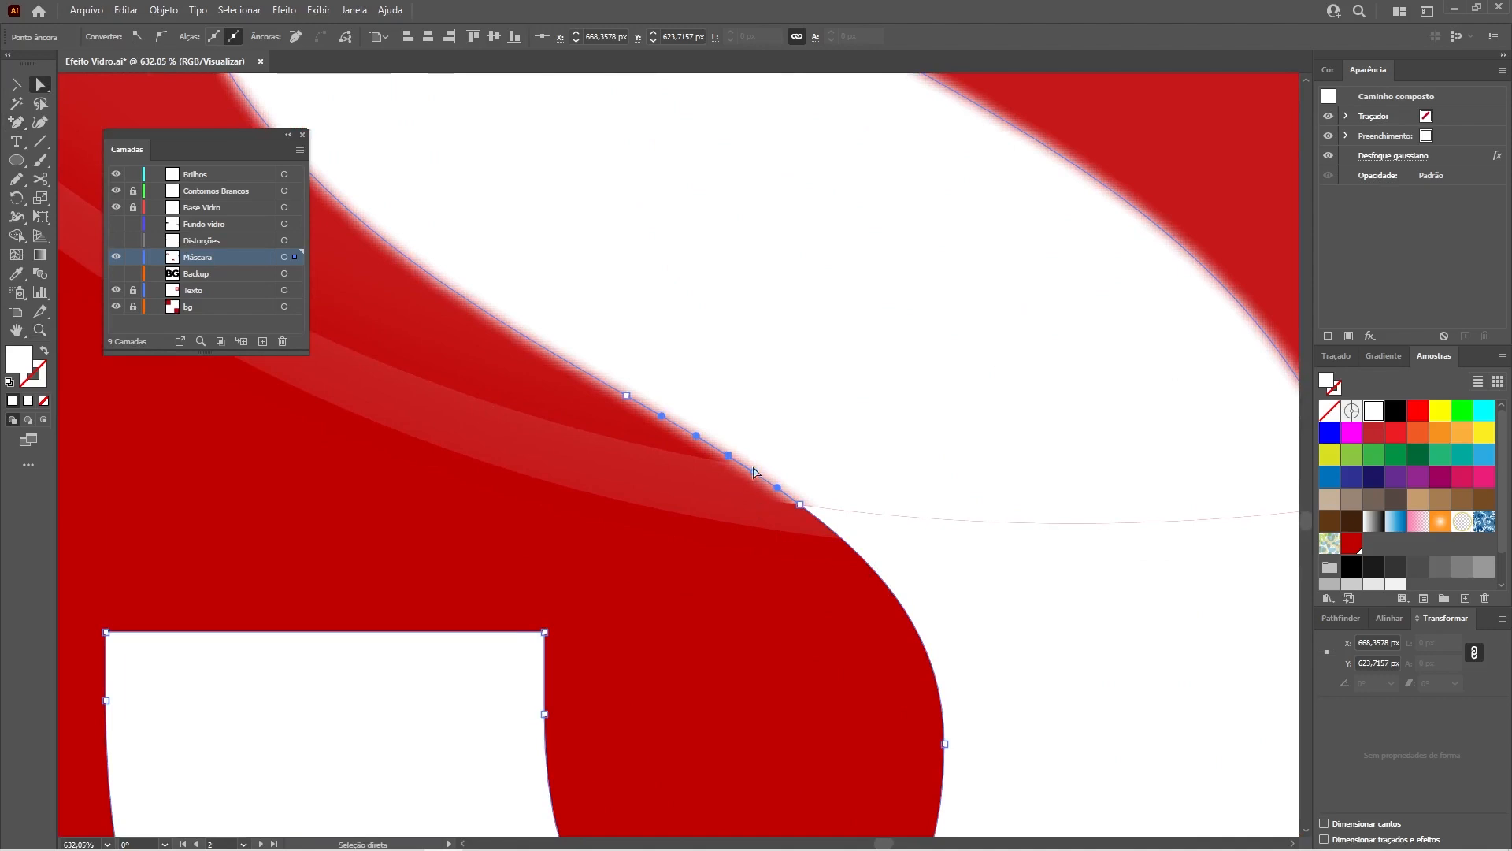
left_click_drag(731, 457, 811, 478)
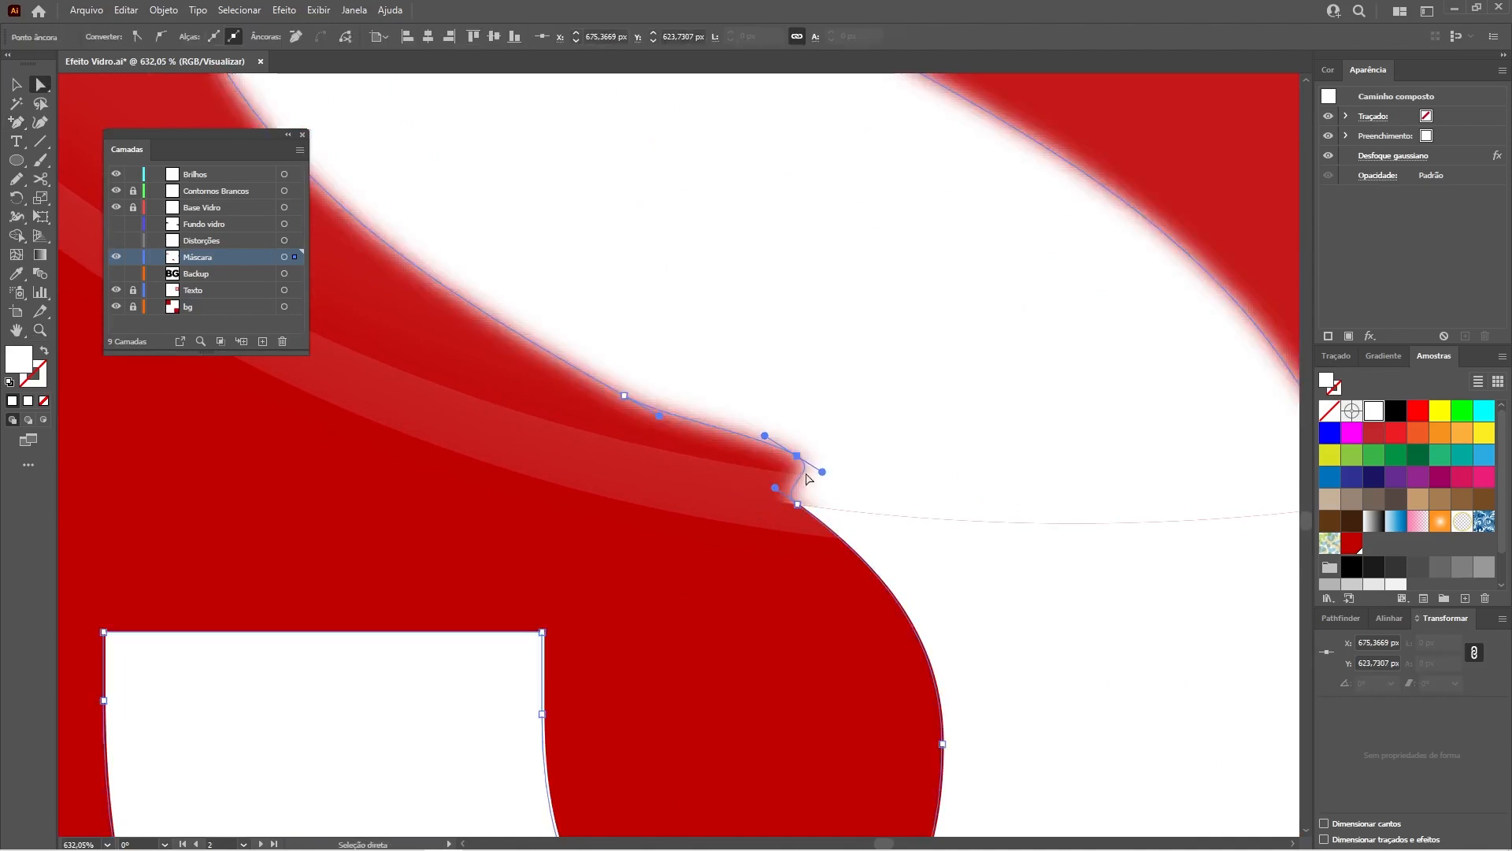
left_click_drag(660, 415, 679, 431)
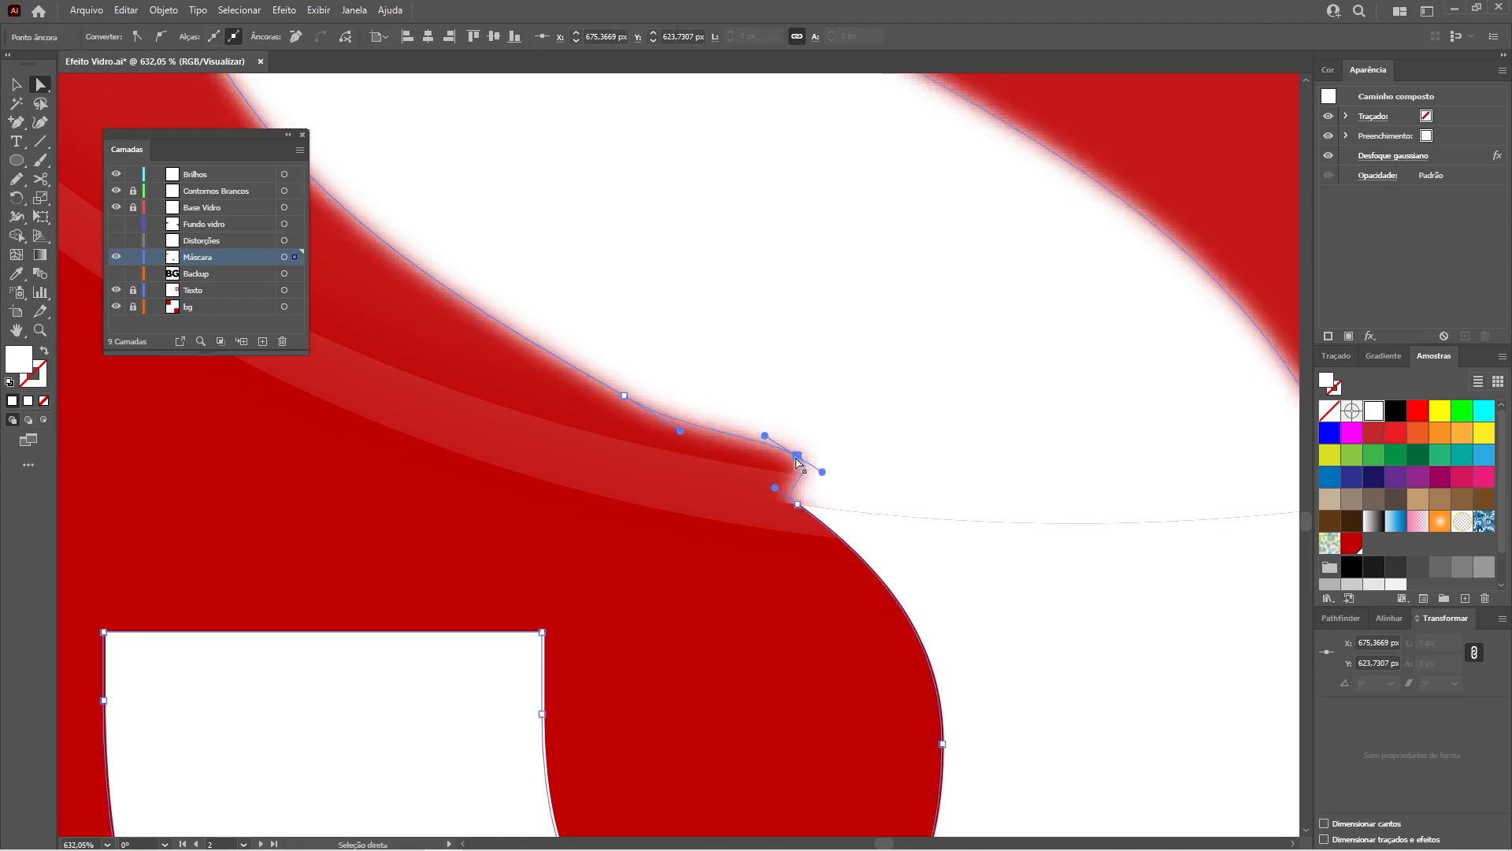
left_click(867, 832)
- Add three anchor points to the opposite edge of the same s and pull the middle one outward into a spike along the G's lower rim
left_click_drag(1092, 517, 658, 538)
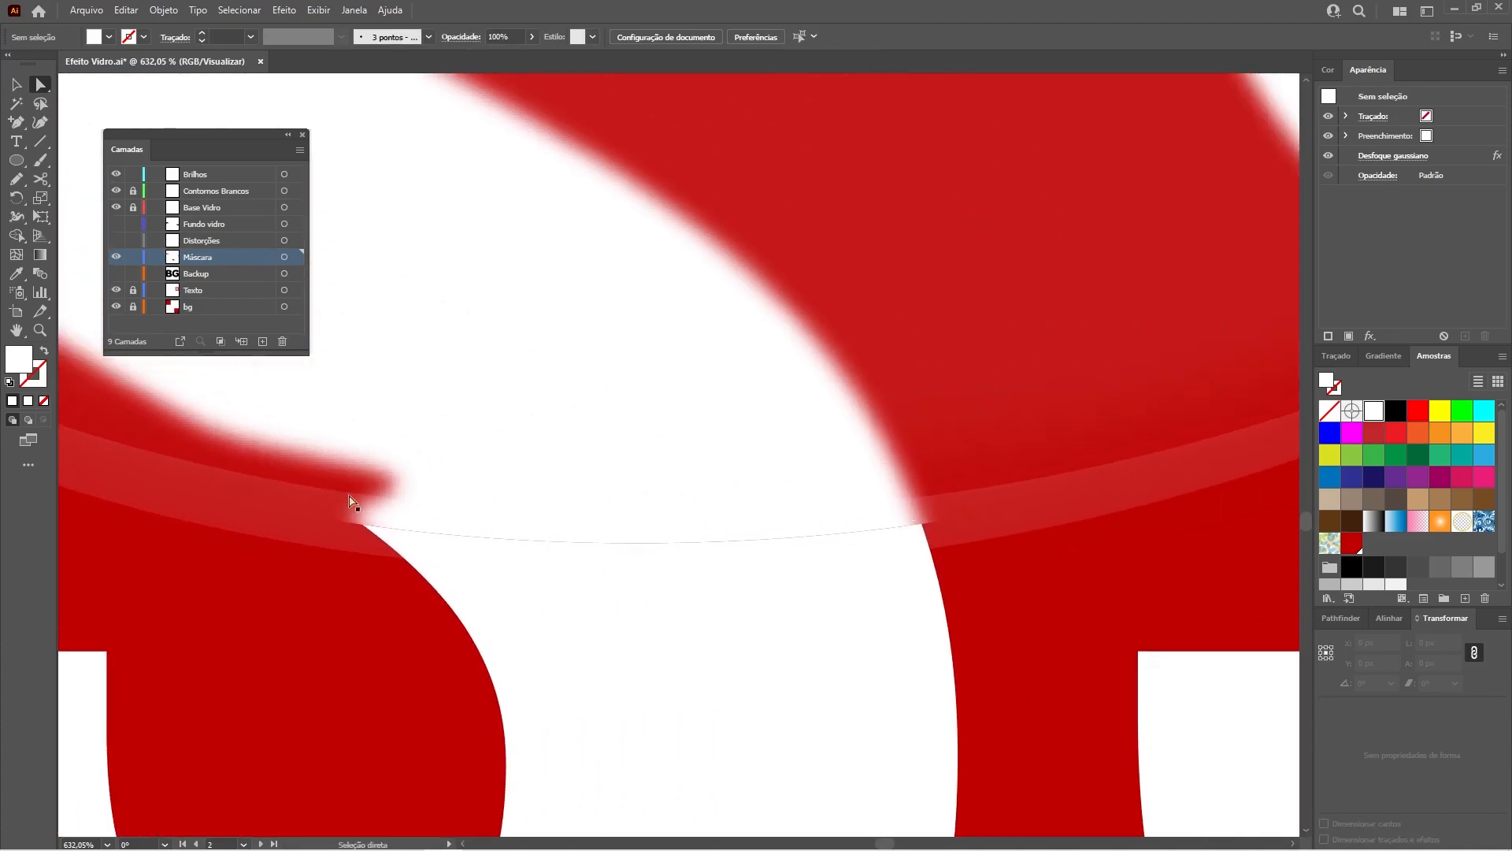
left_click(853, 434)
key("p")
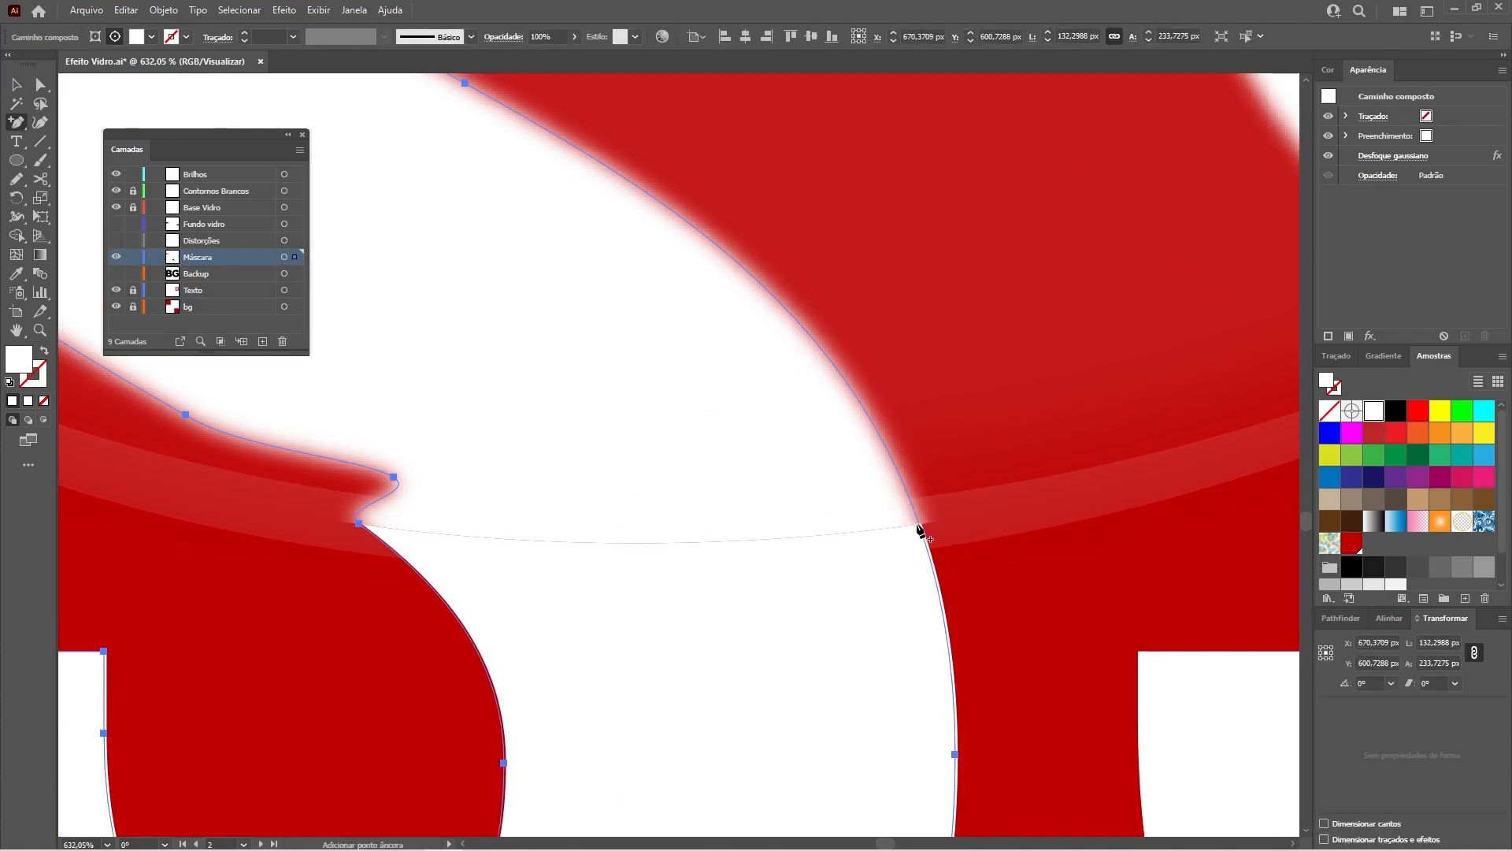
left_click(918, 523, "ctrl")
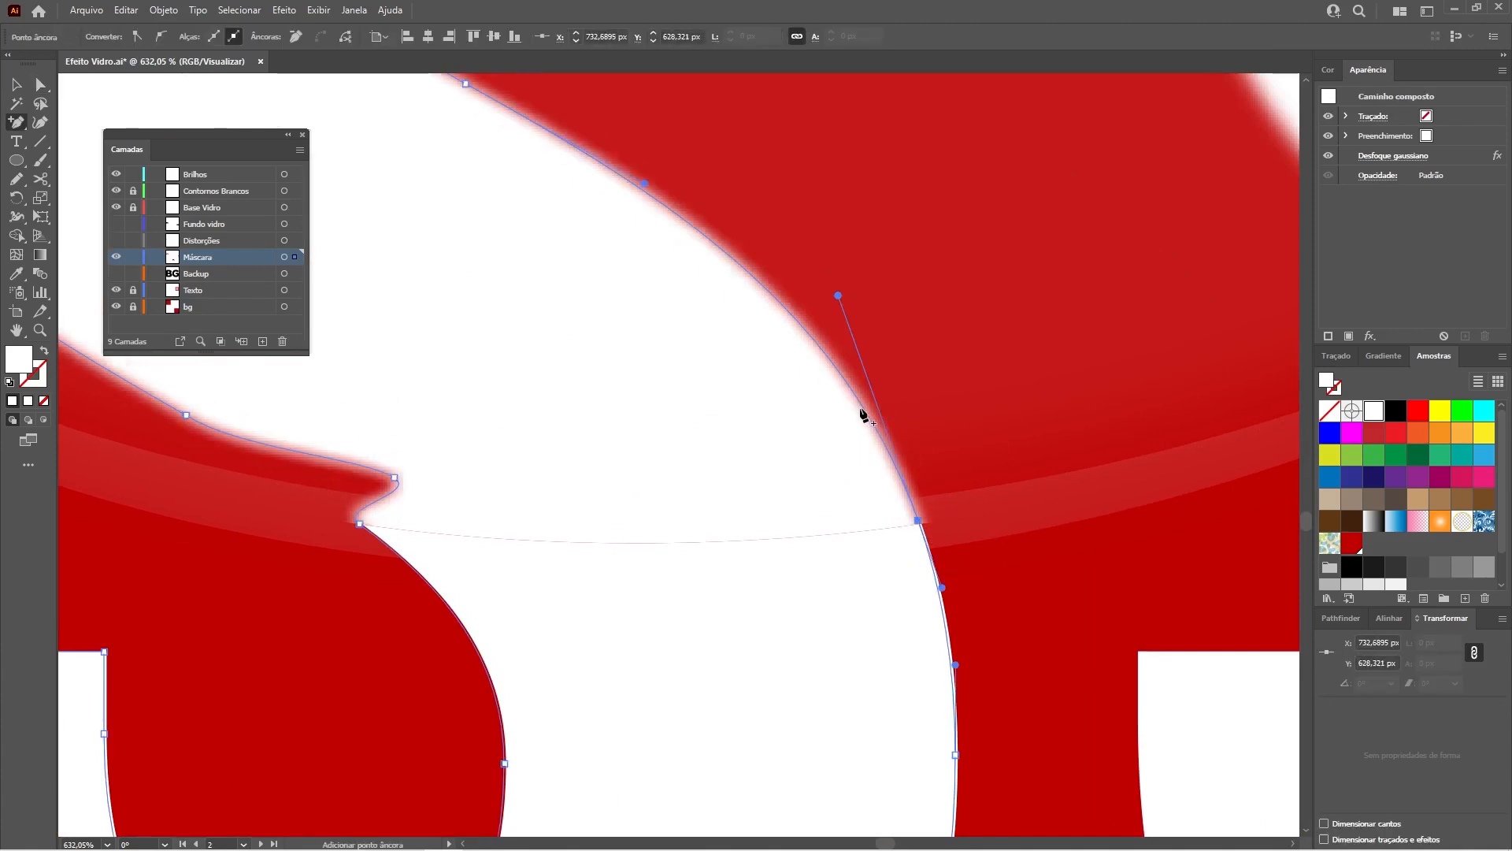
left_click(791, 315)
left_click_drag(847, 384, 1062, 474)
key("a")
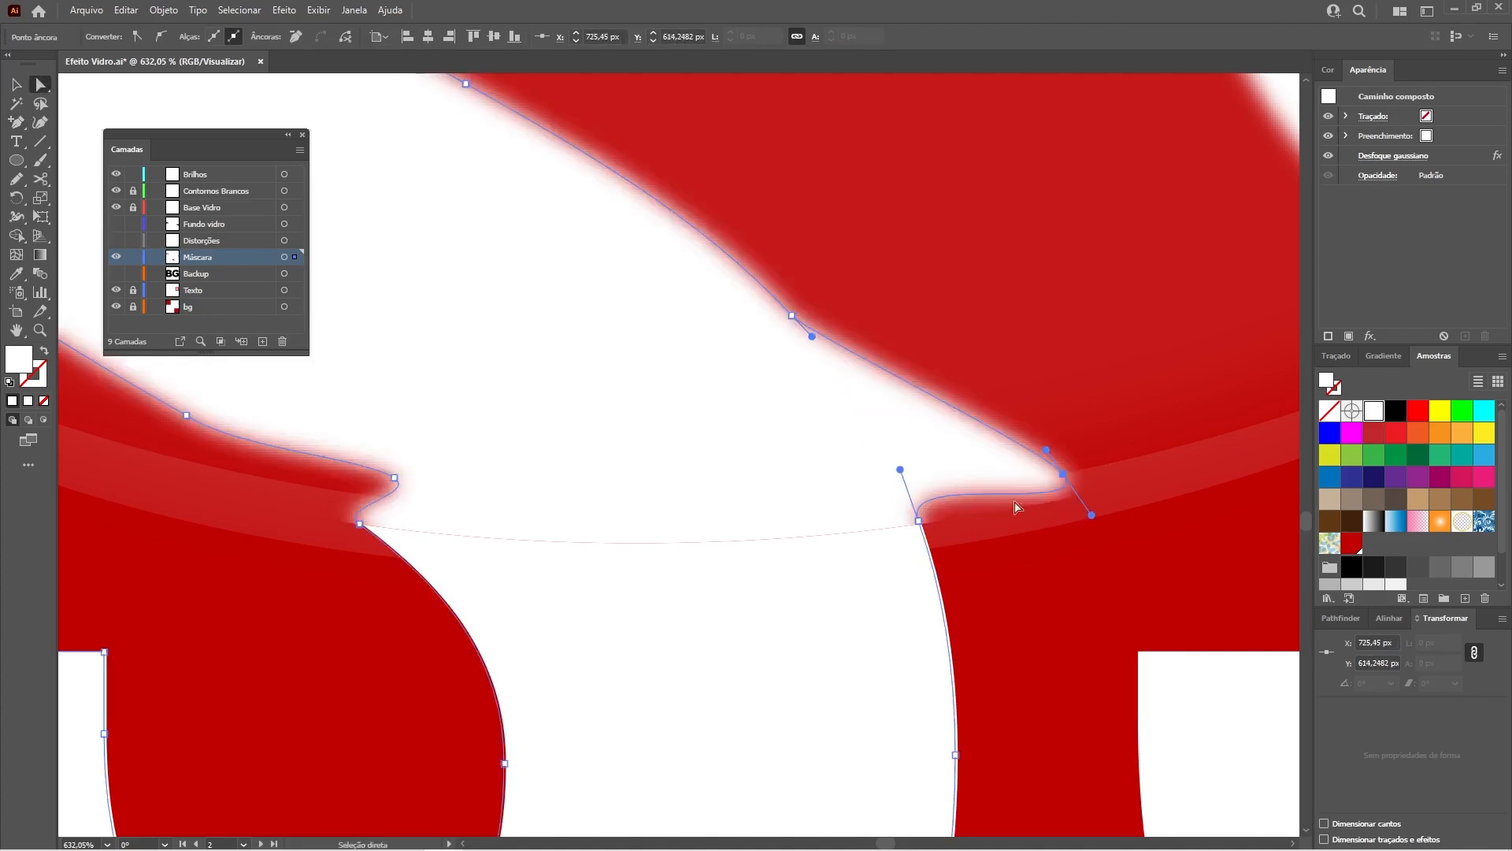
left_click_drag(900, 471, 986, 512)
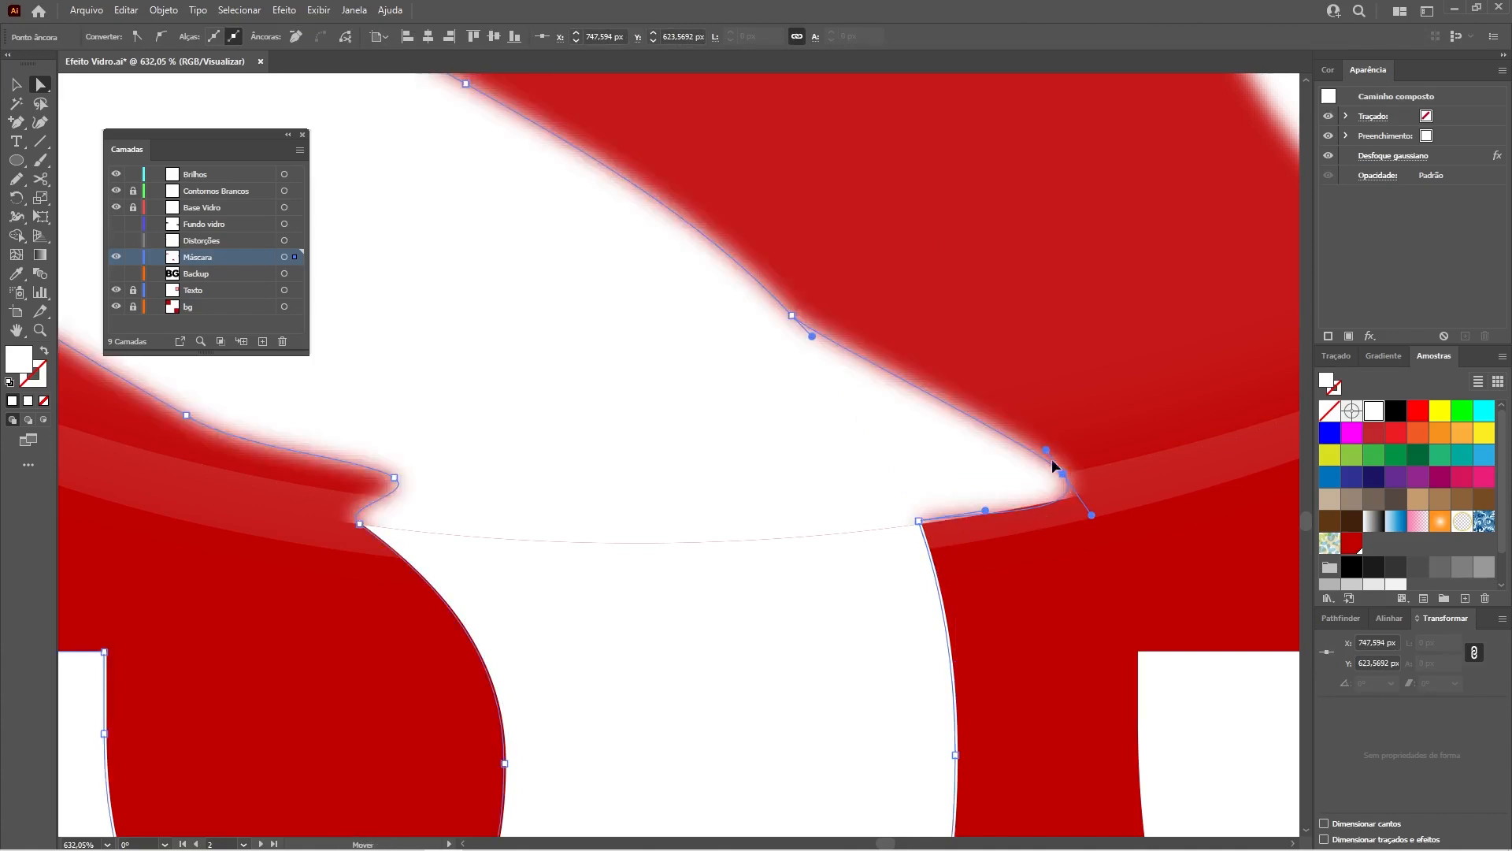
- Try smoothing the spike's upper edge by adjusting its curve handle and nudging the anchor point above it
left_click_drag(1047, 450, 959, 463)
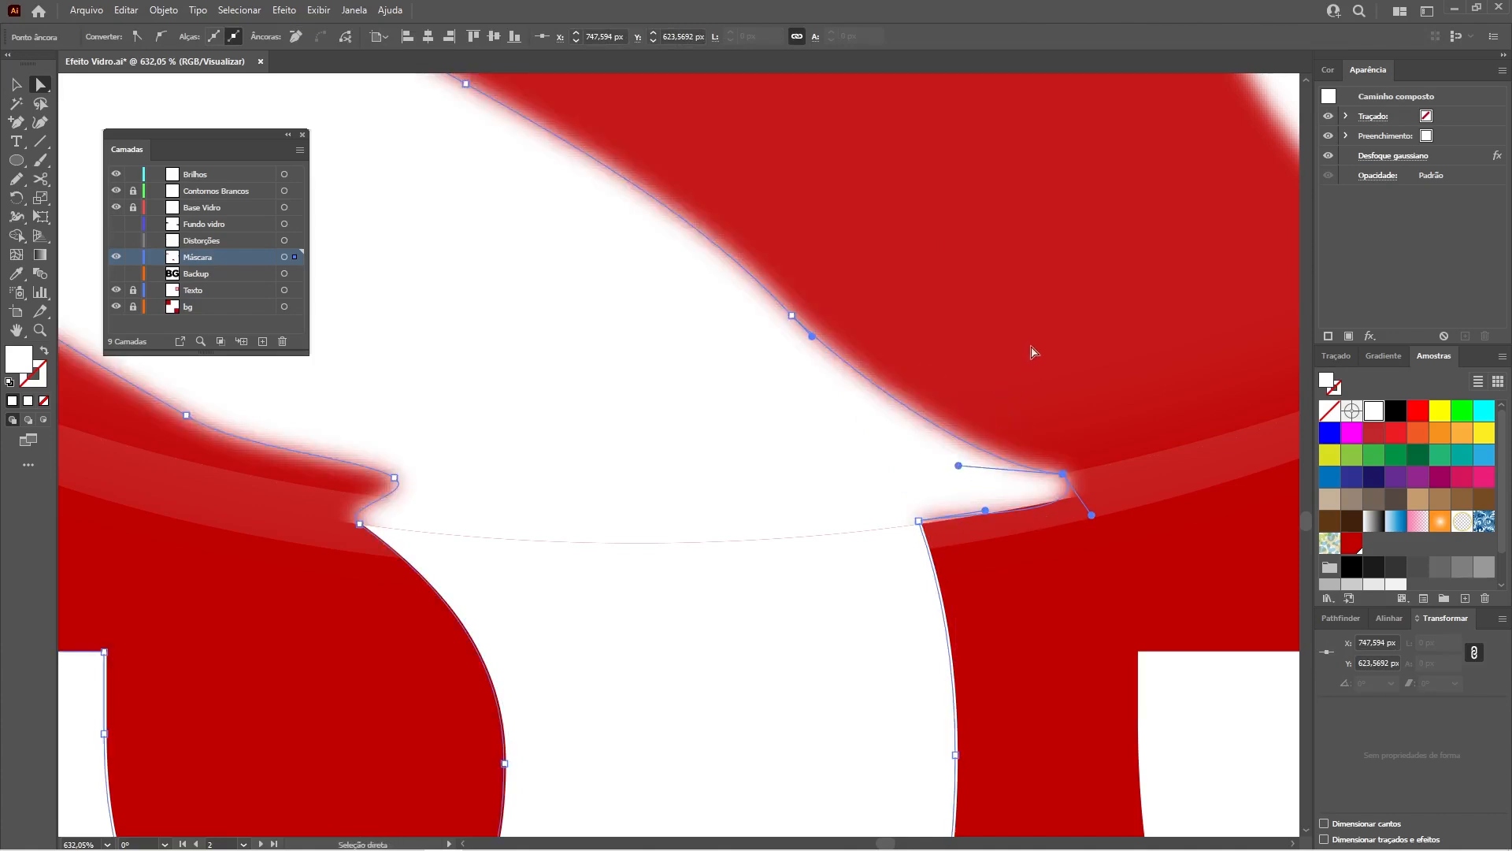
left_click(1032, 347)
left_click(1061, 495)
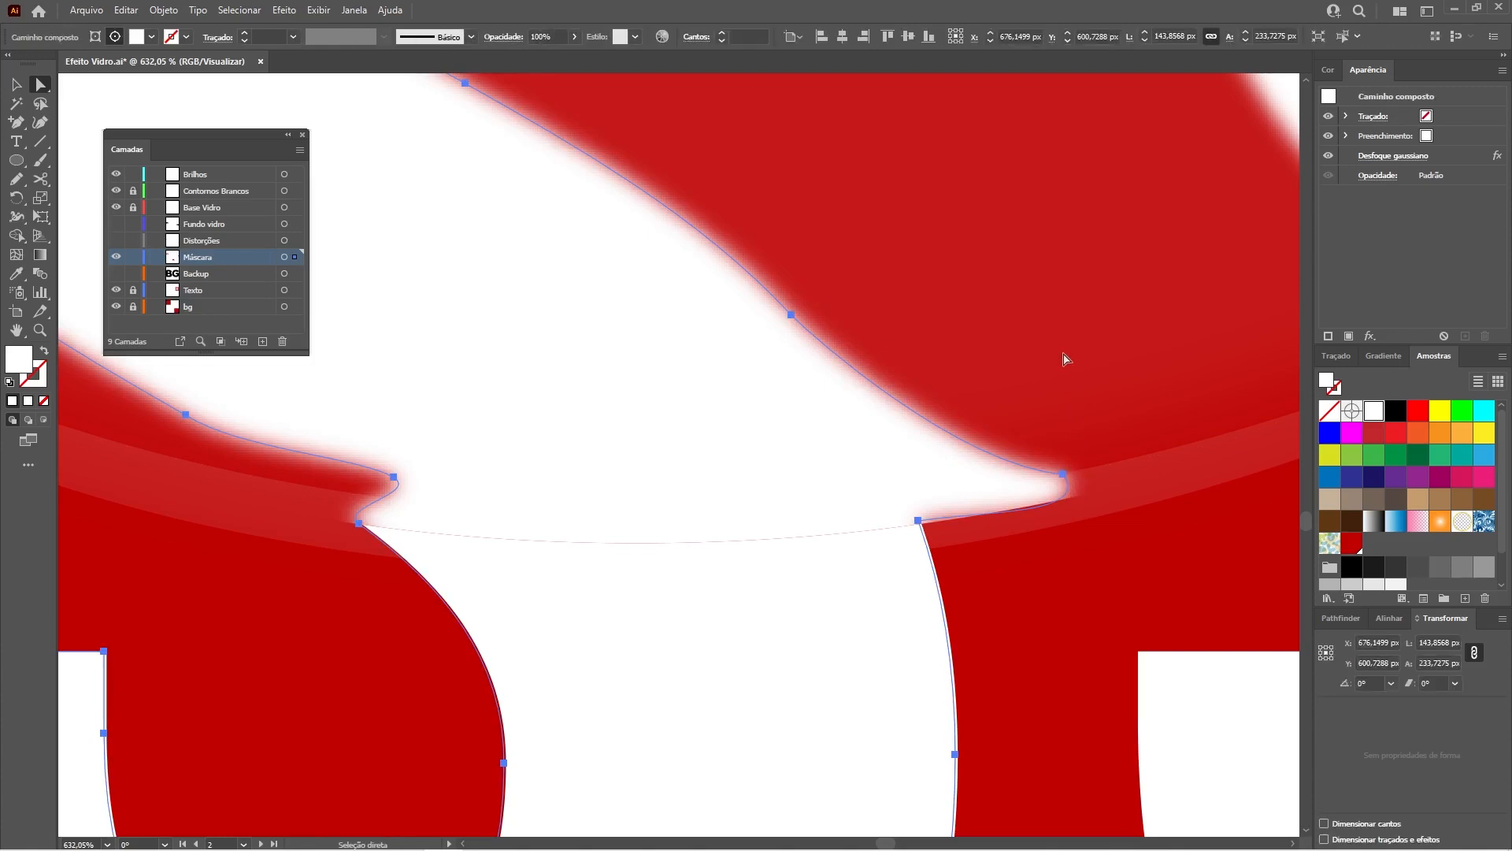
left_click(824, 368)
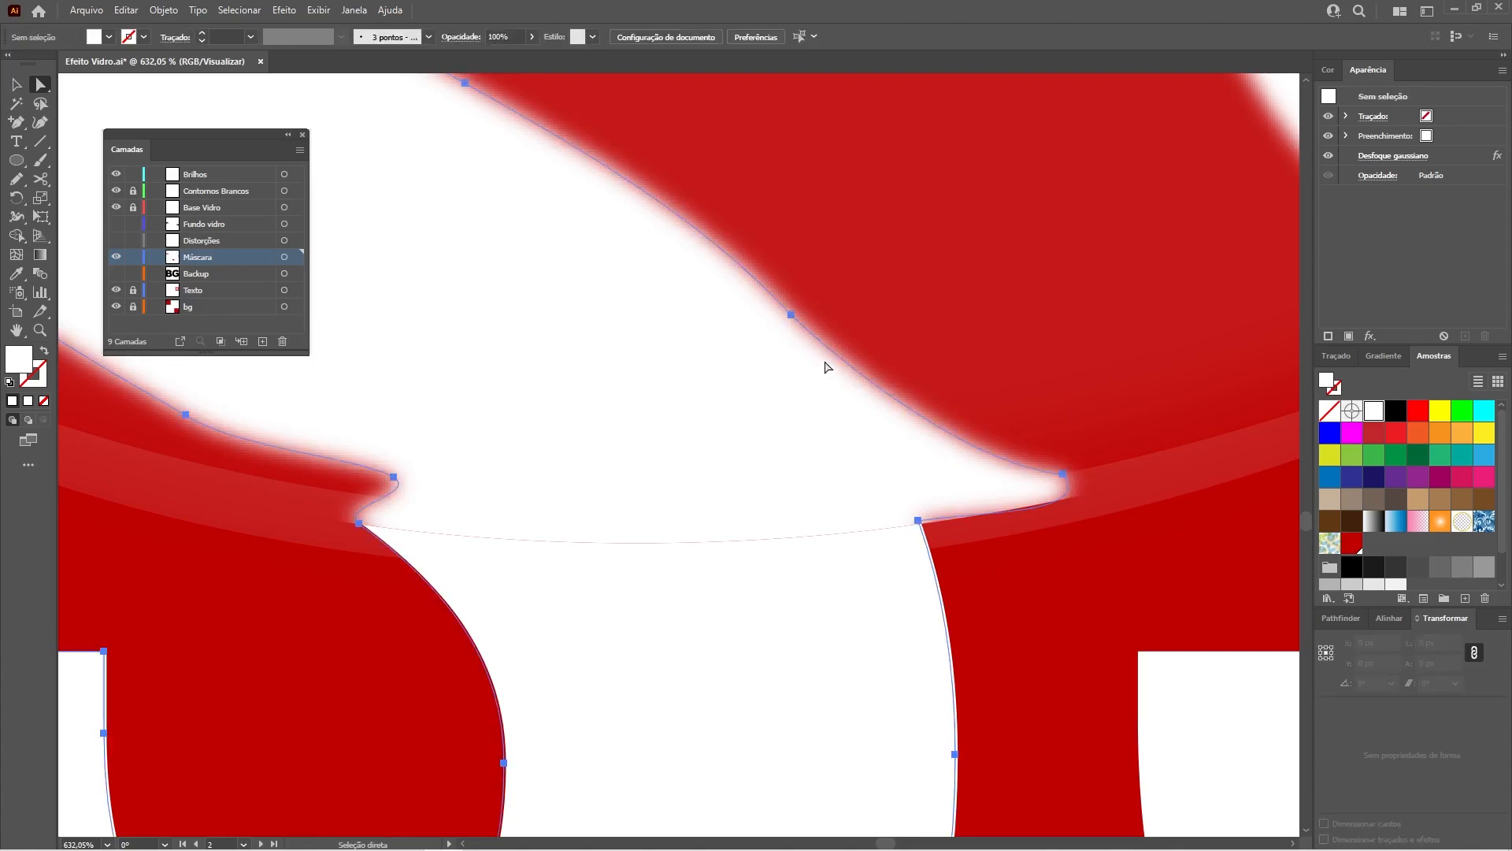
left_click(791, 316)
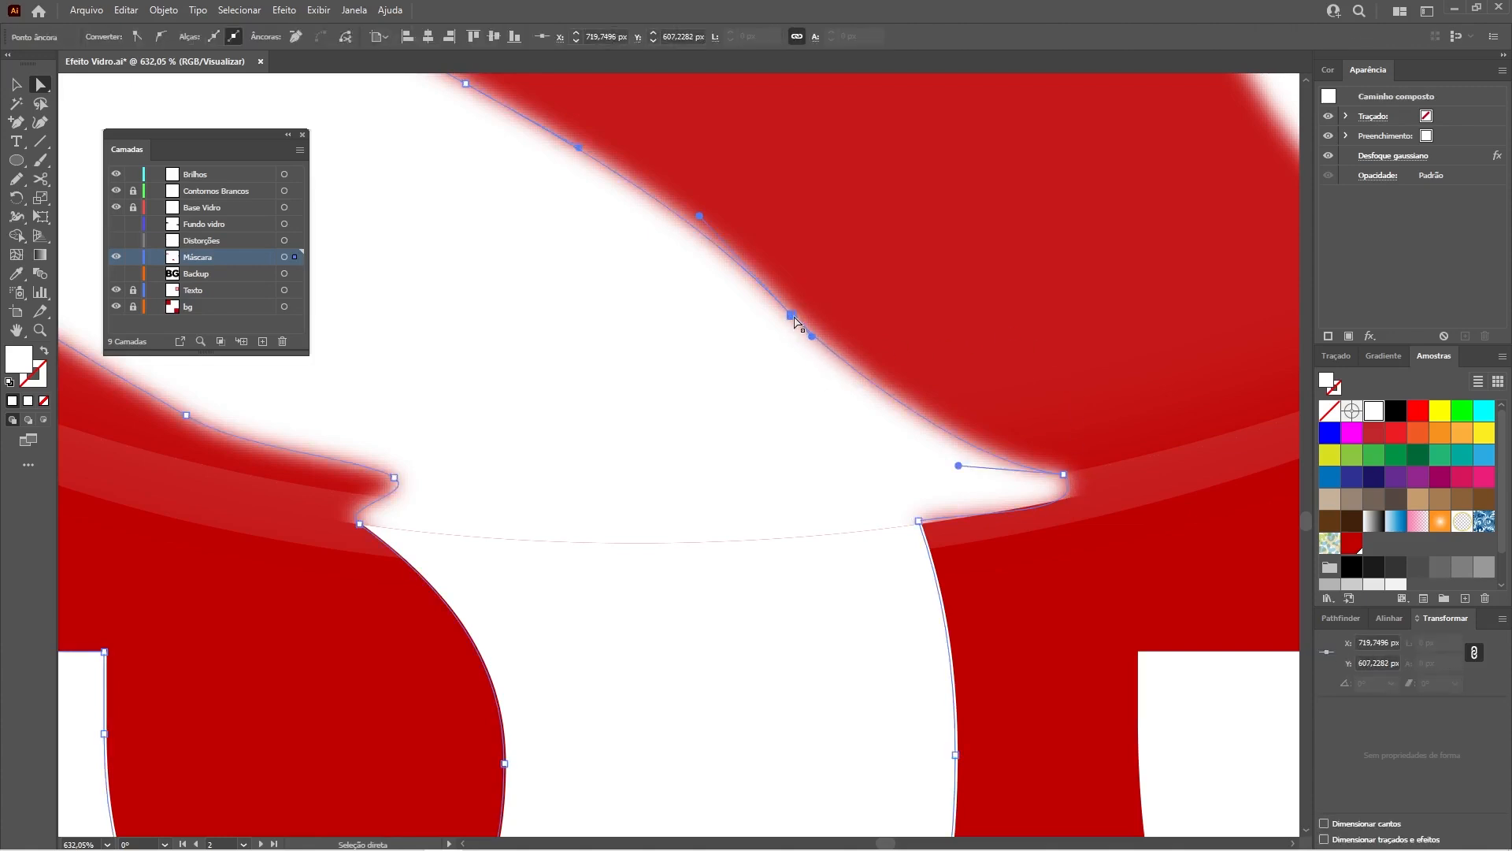
left_click_drag(792, 316, 802, 312)
left_click_drag(709, 213, 697, 212)
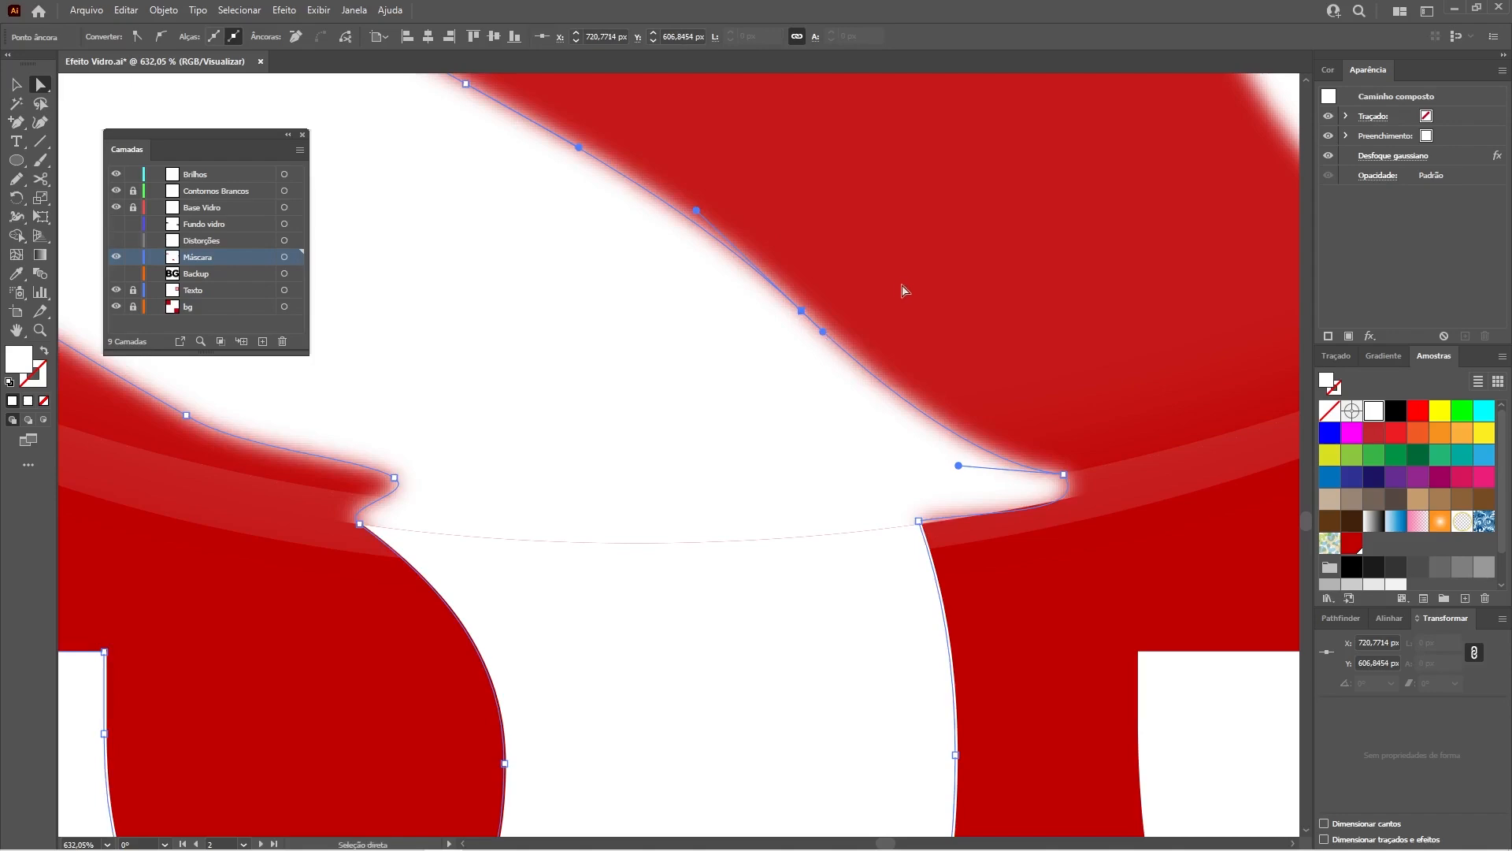
left_click(943, 285)
key("ctrl+1")
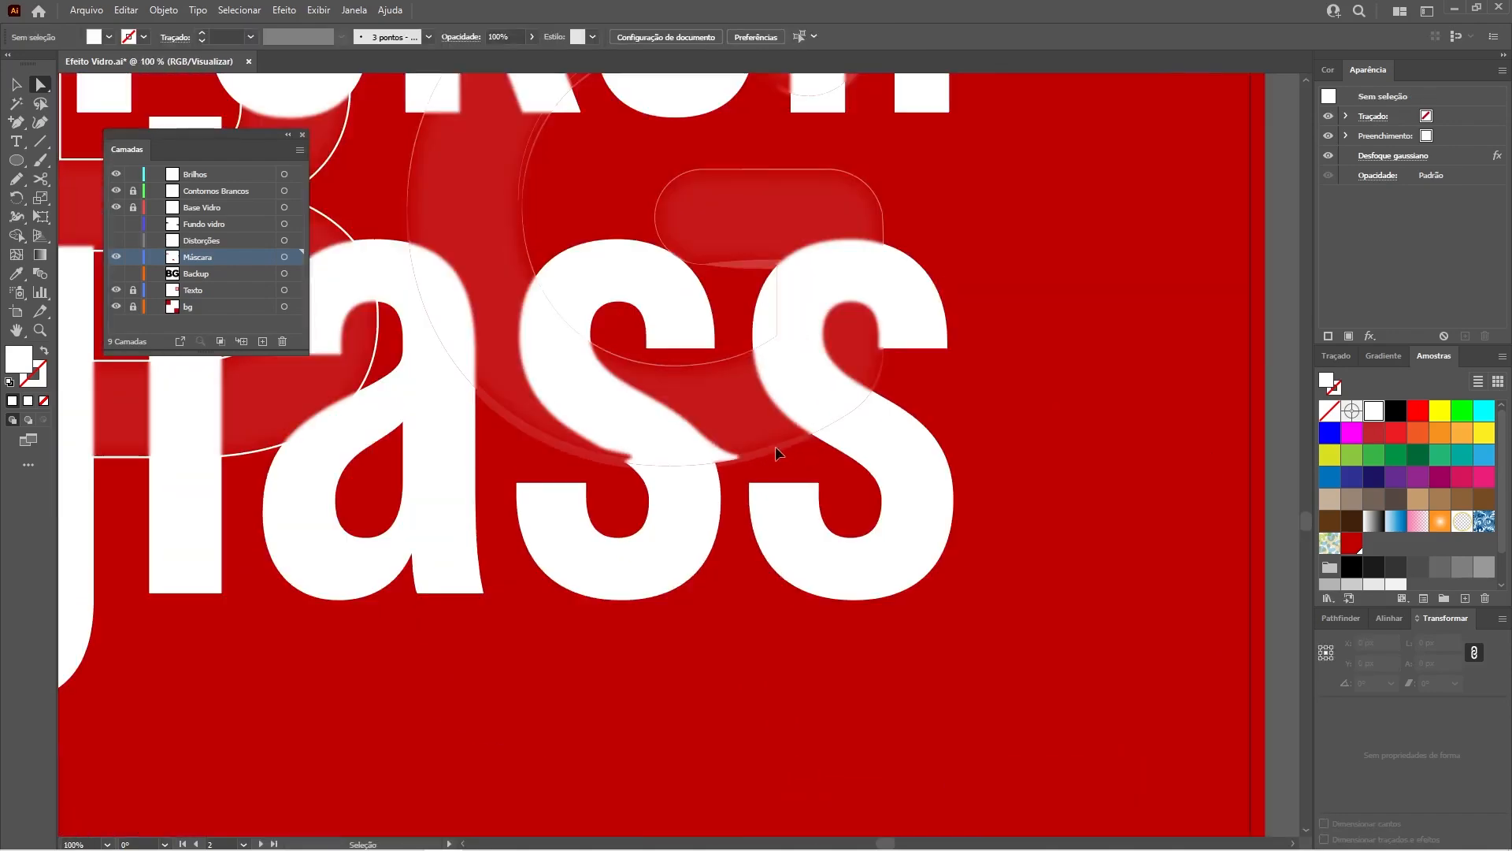
- Add an anchor point to the spike's upper edge and reshape that edge inward into a thin, curved tip
left_click(687, 524)
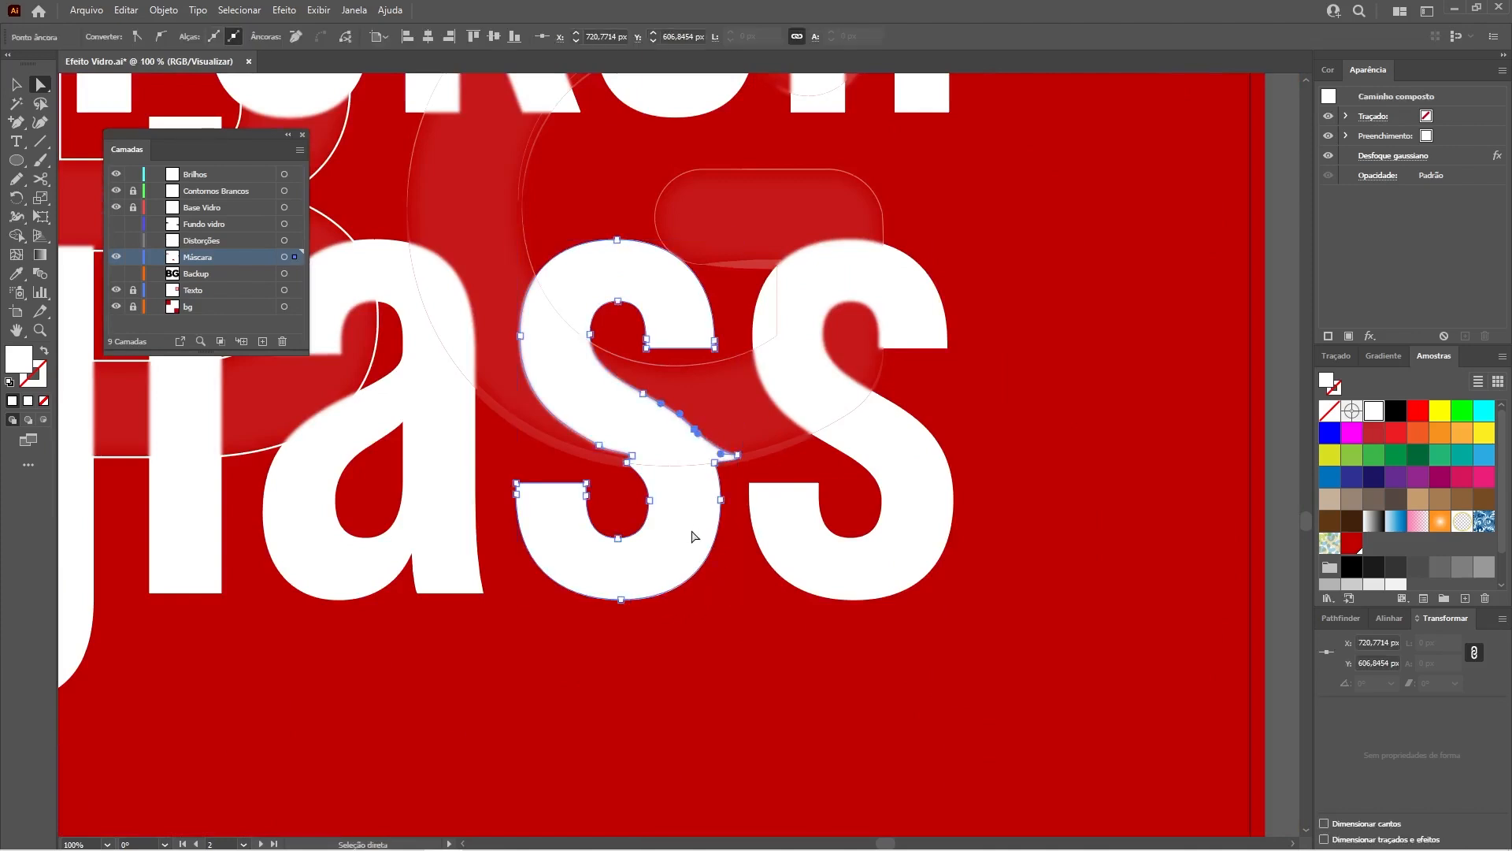
key("a")
key("z")
left_click_drag(692, 473, 1073, 529)
key("plus")
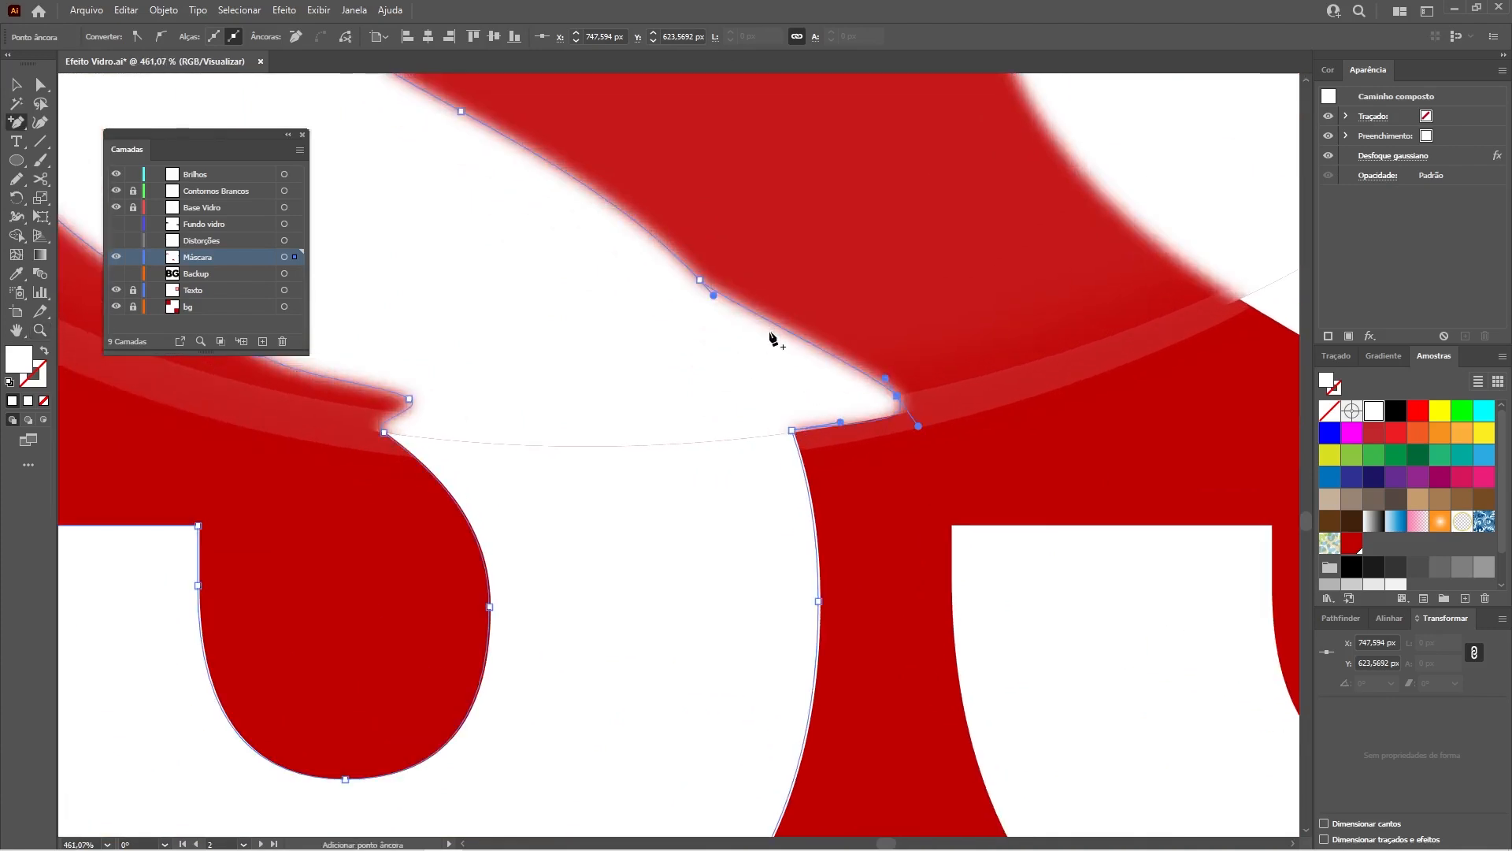
left_click(782, 328)
key("a")
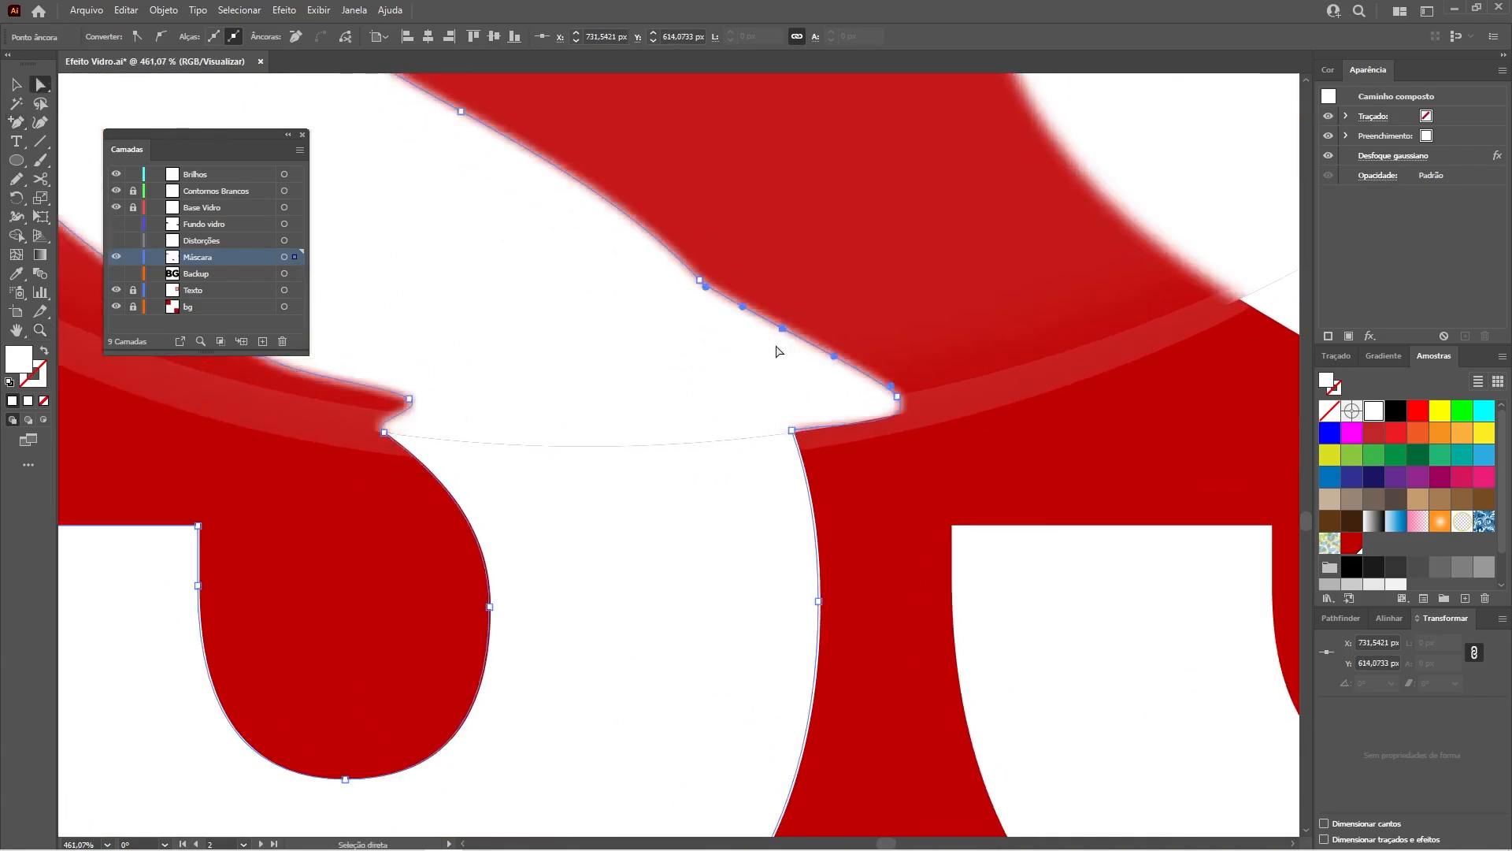
mouse_move(783, 330)
left_mouse_down()
mouse_move(766, 378)
mouse_move(746, 334)
mouse_move(764, 319)
left_mouse_up()
left_click(843, 360)
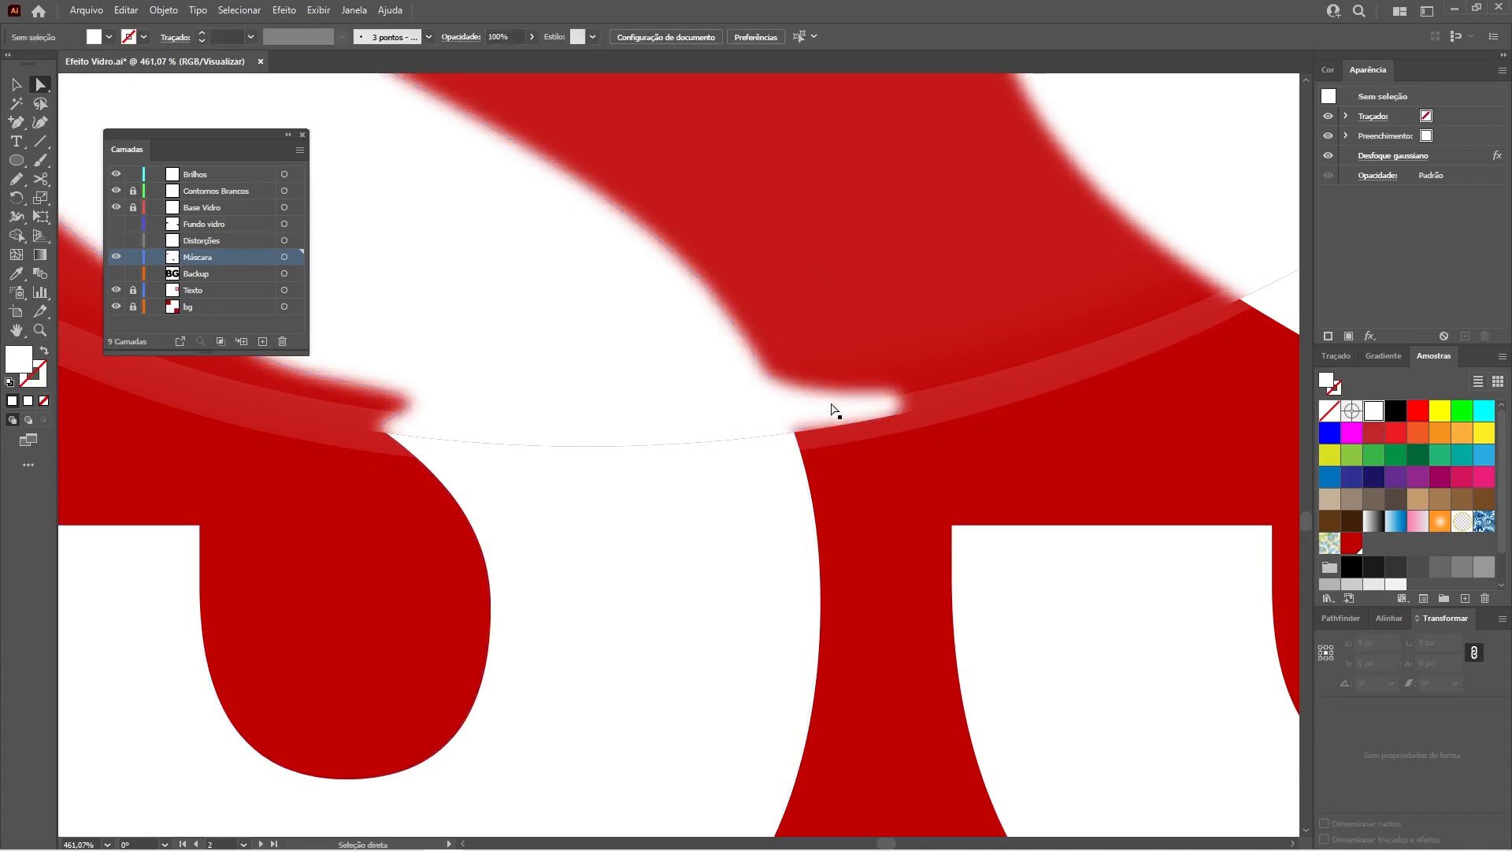
scroll(896, 386, "down", 4, "alt")
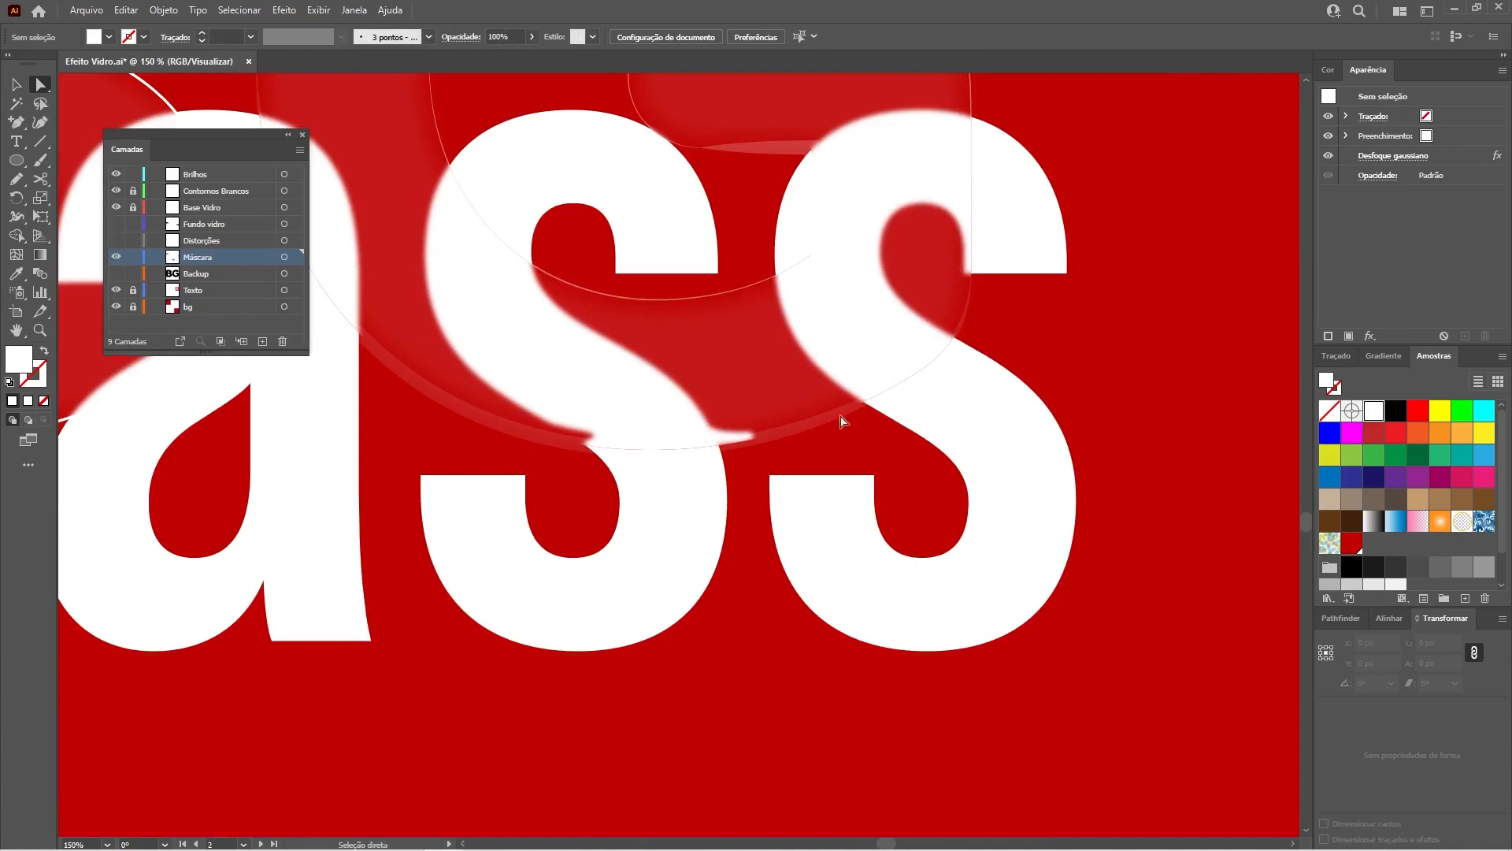
- Add two anchor points to the s's inner curve below the G's inner outline and bend their handles into a small refraction offset
key("z")
left_click_drag(536, 297, 905, 417)
left_click_drag(616, 322, 741, 436)
key("a")
left_click(658, 350)
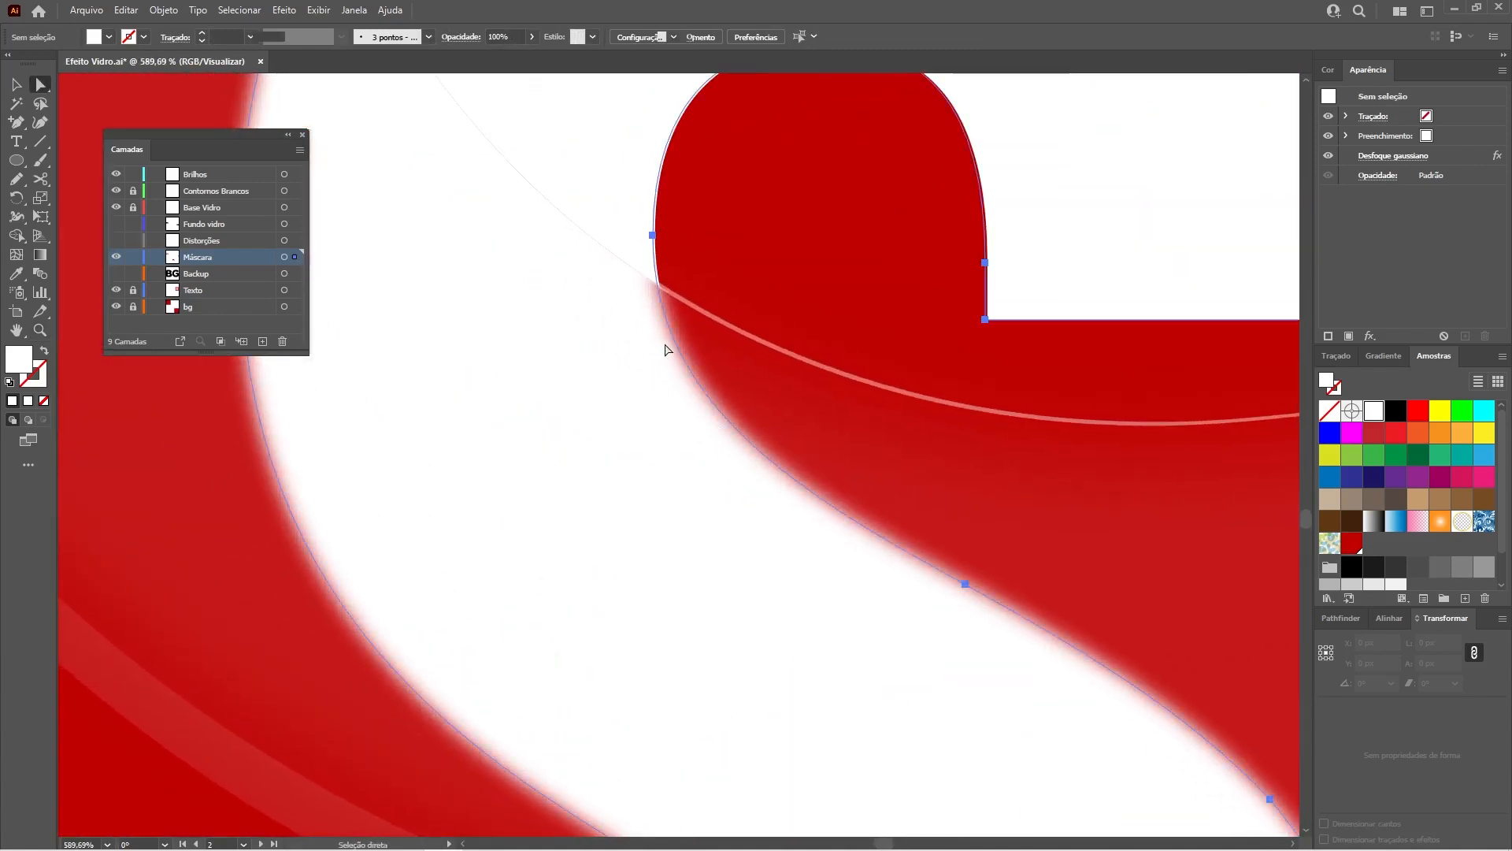
key("plus")
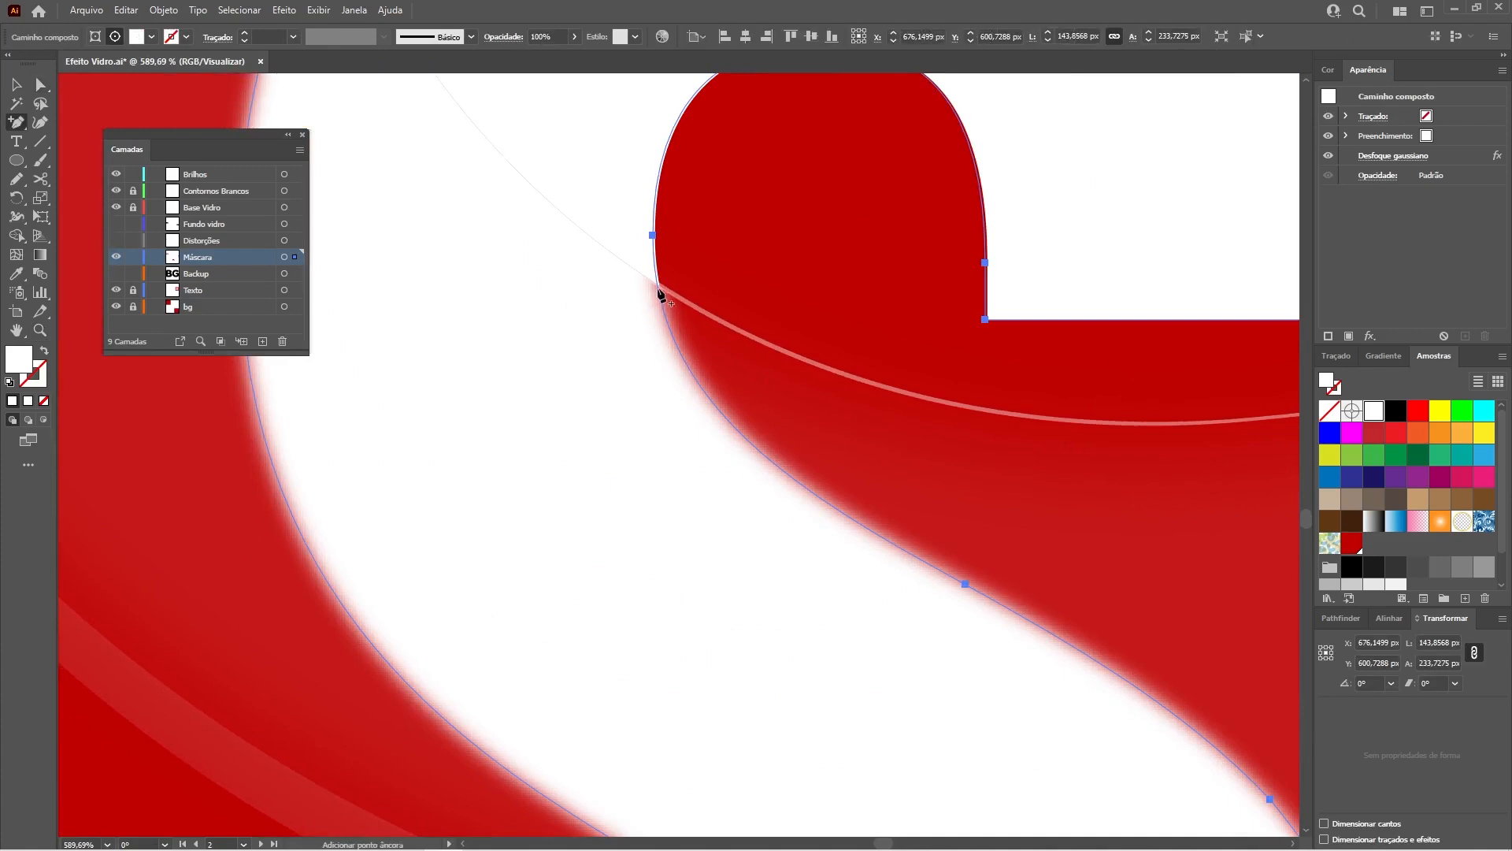
left_click(724, 416)
left_click(657, 288)
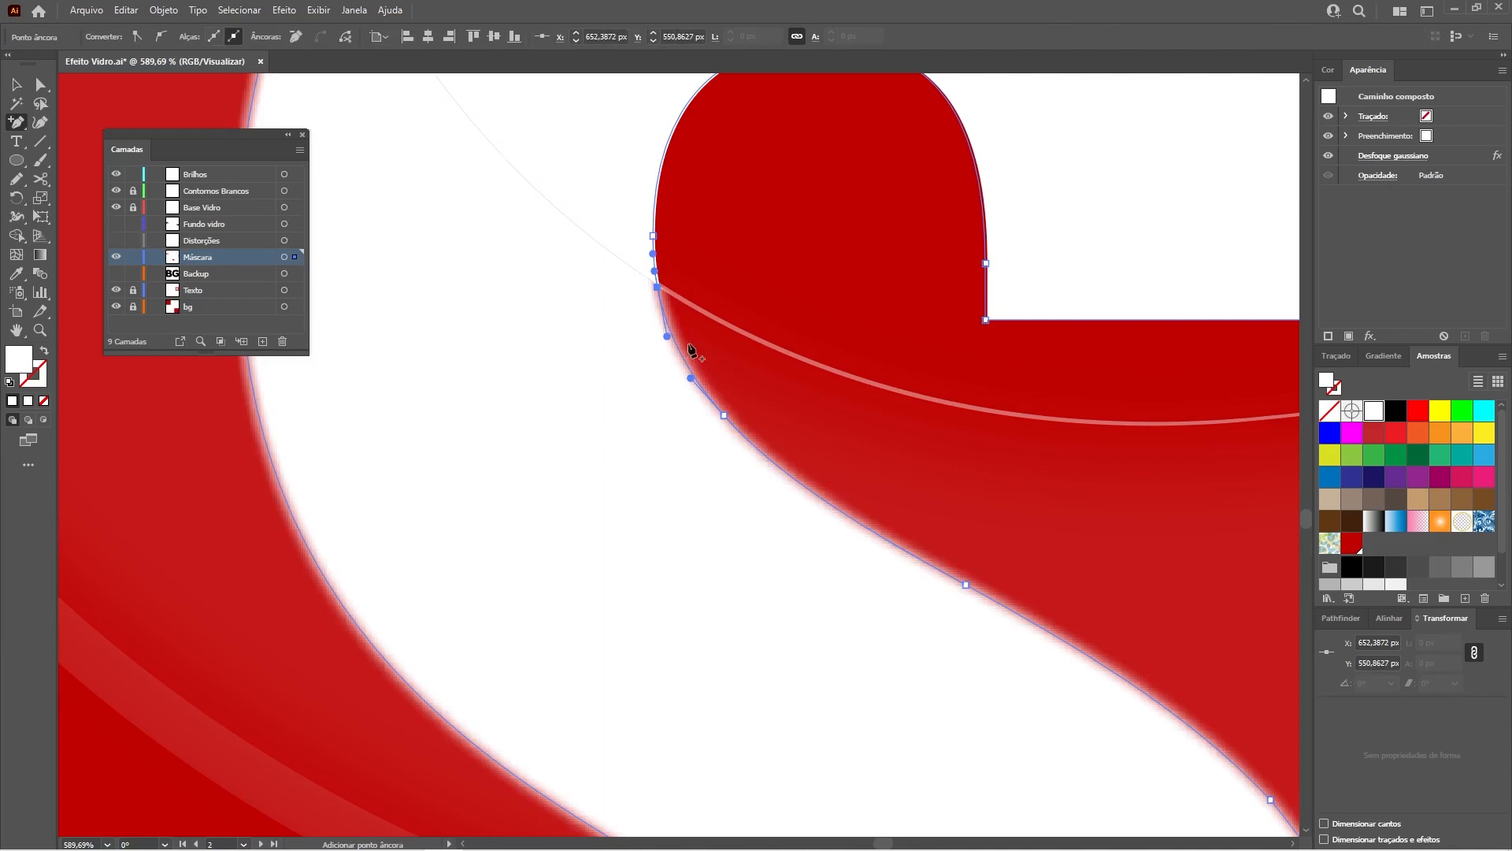
key("a")
left_click_drag(667, 337, 745, 324)
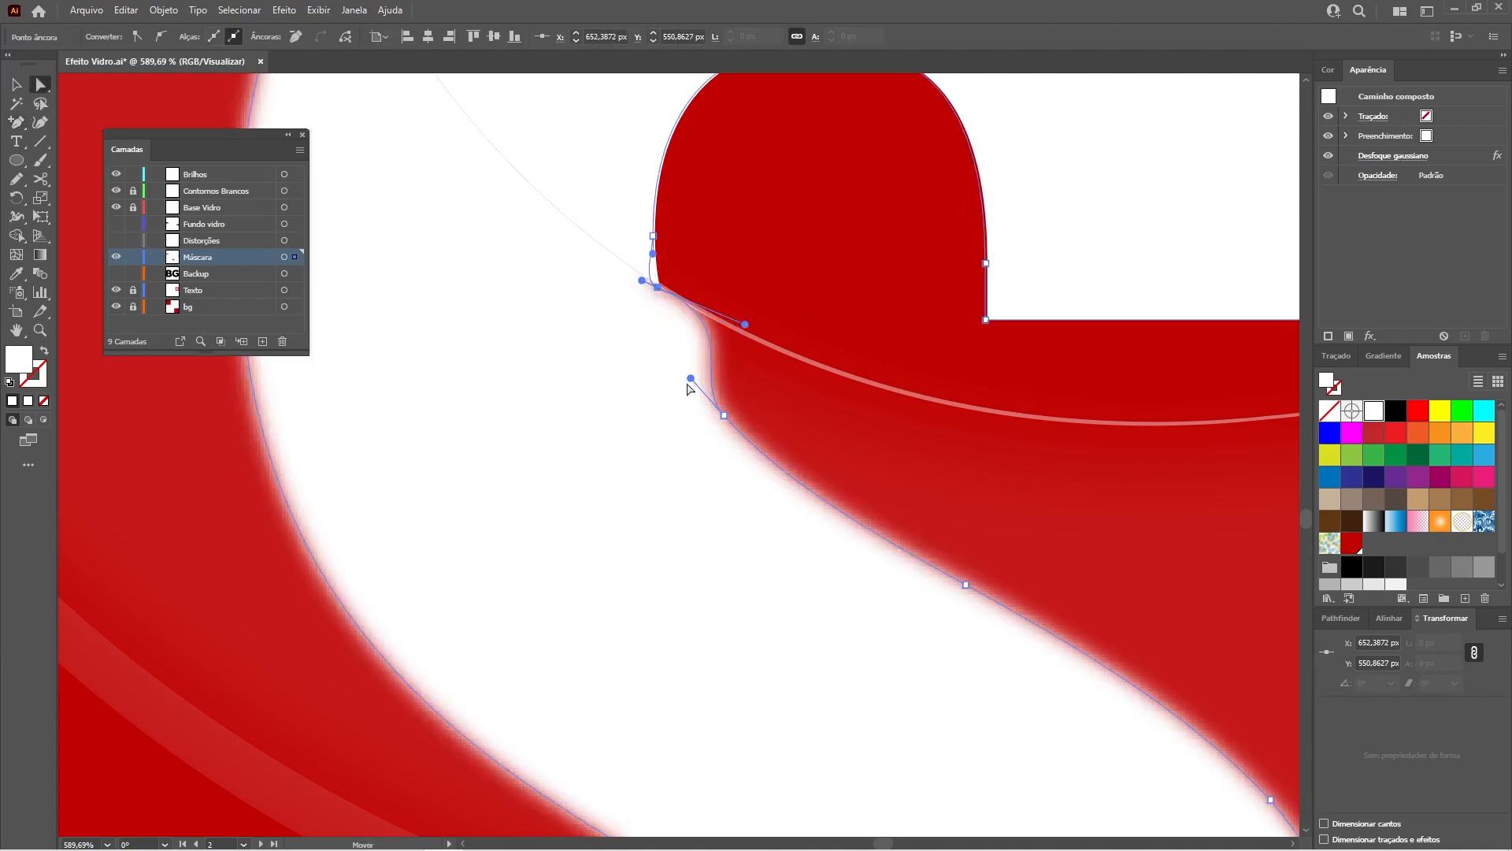
left_click_drag(691, 379, 641, 351)
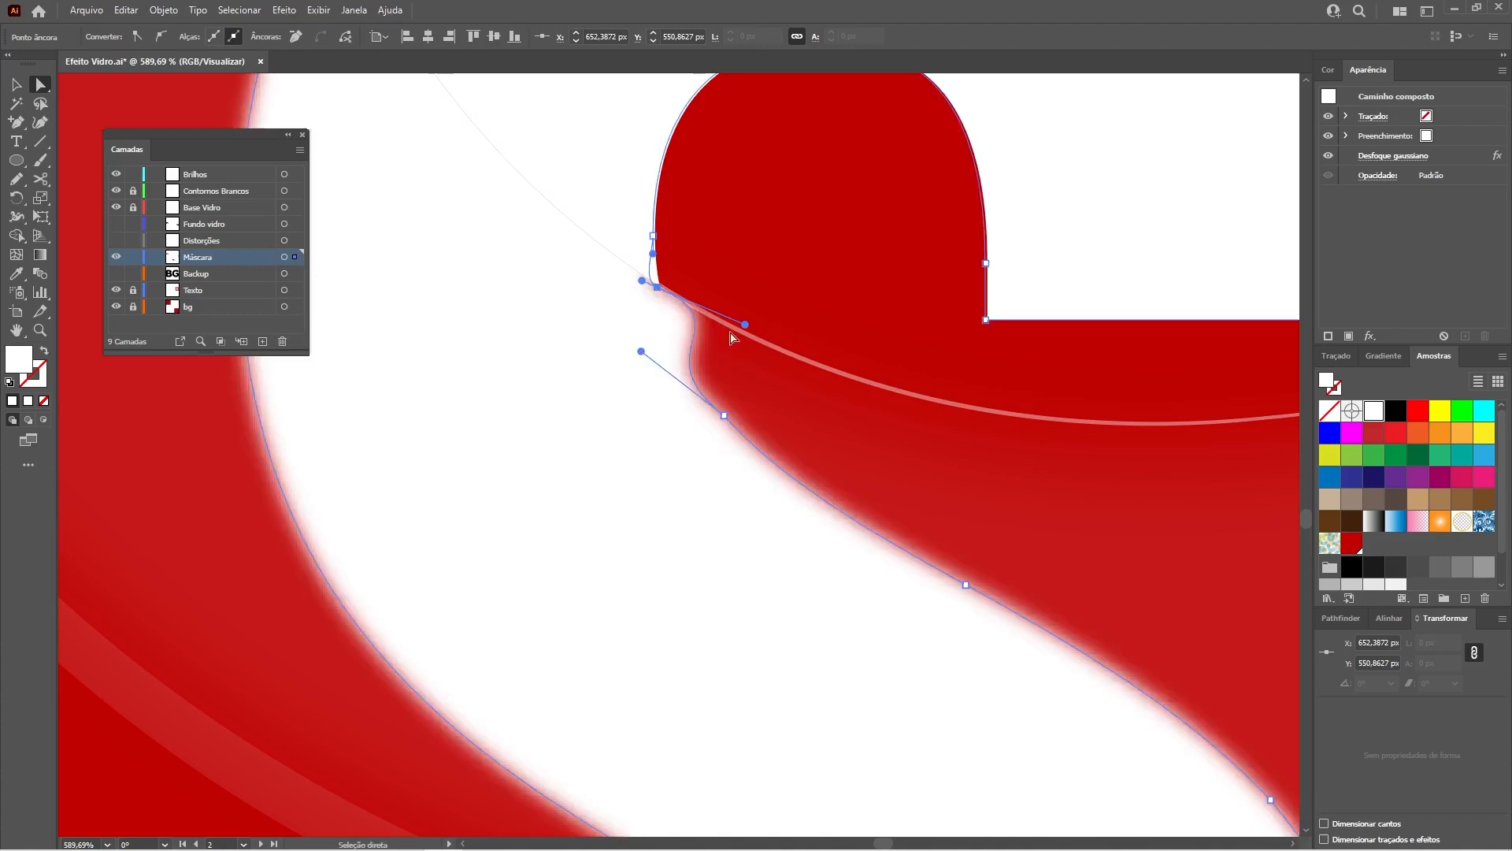
left_click(749, 287)
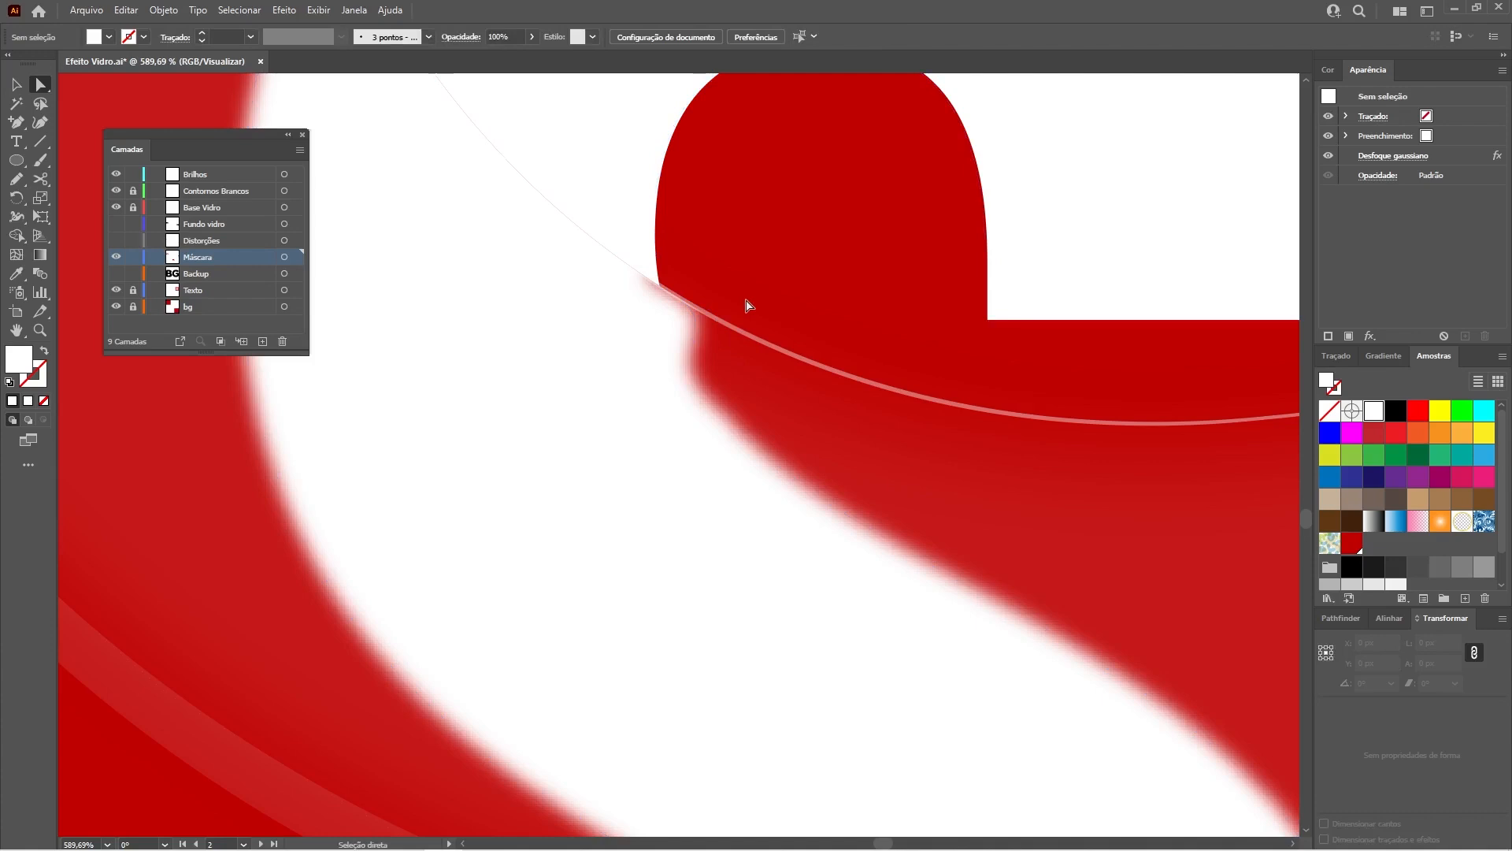
- Try removing the red fill from the G-shaped mask behind the blurred letters, and restore the fill
key("ctrl+0")
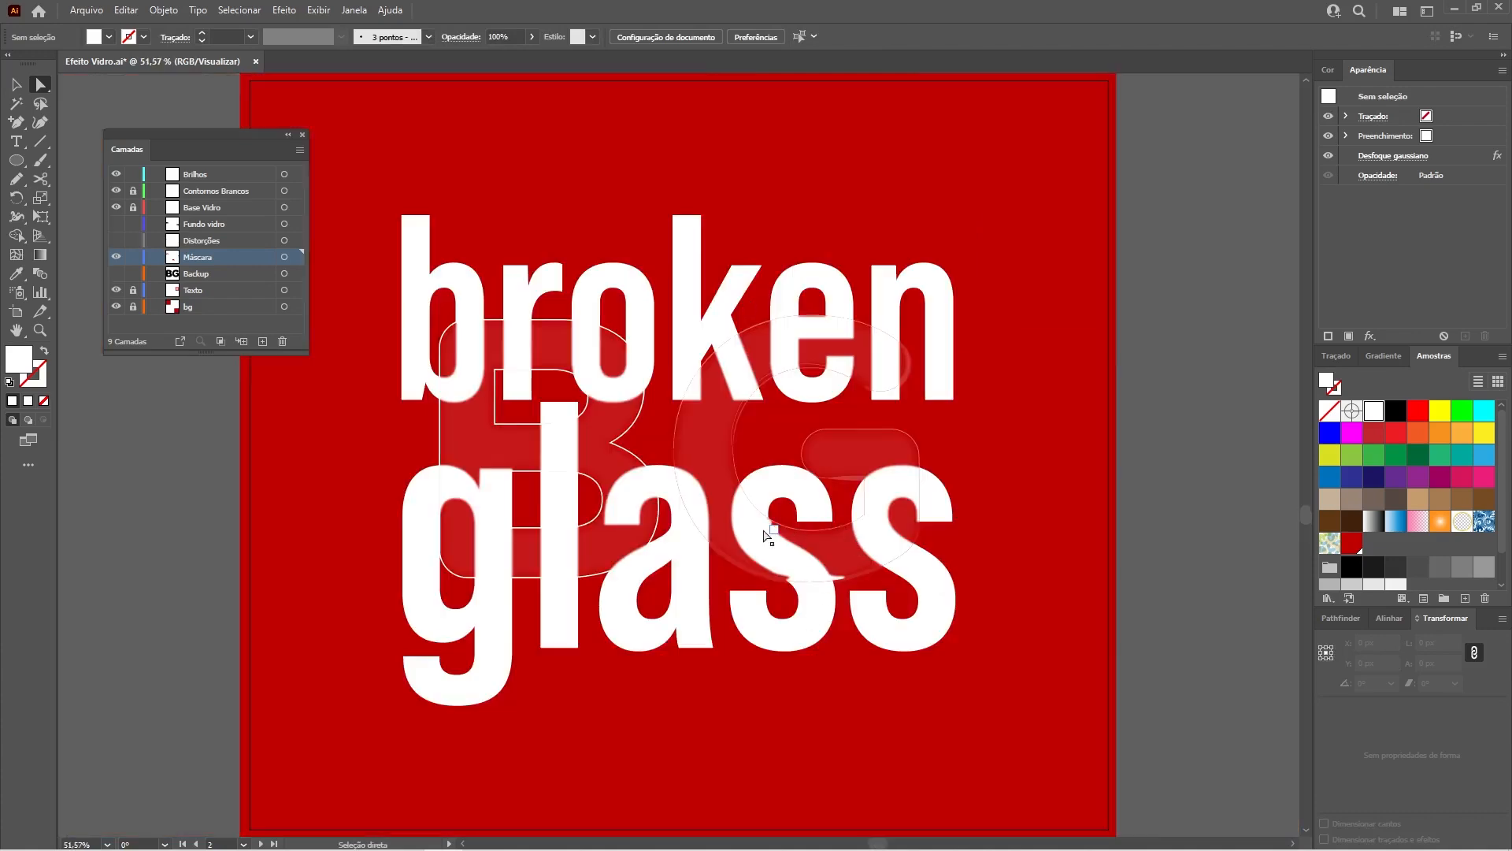
key("z")
left_click(732, 499)
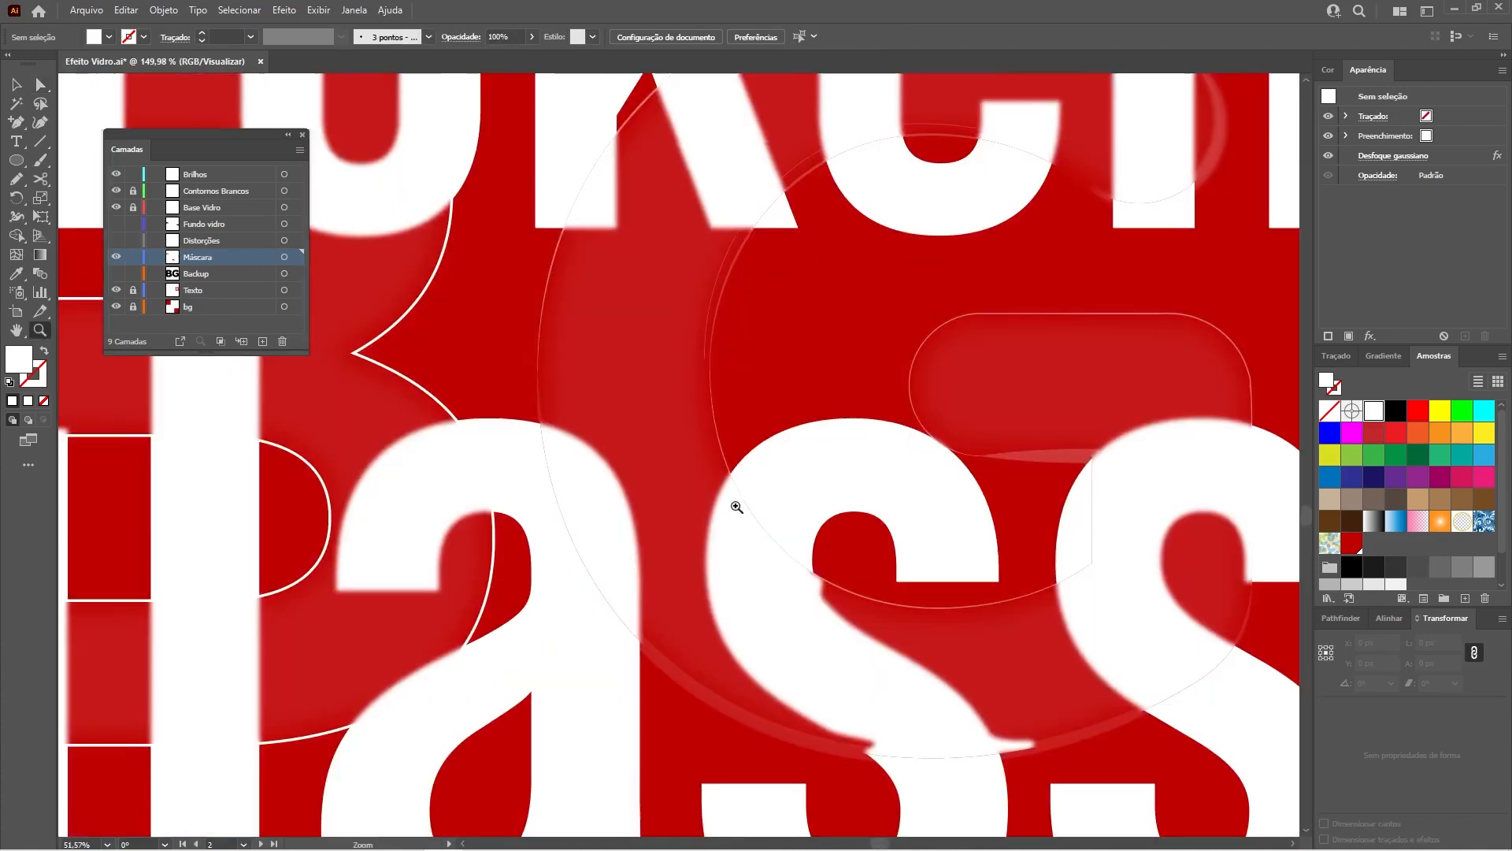
key("a")
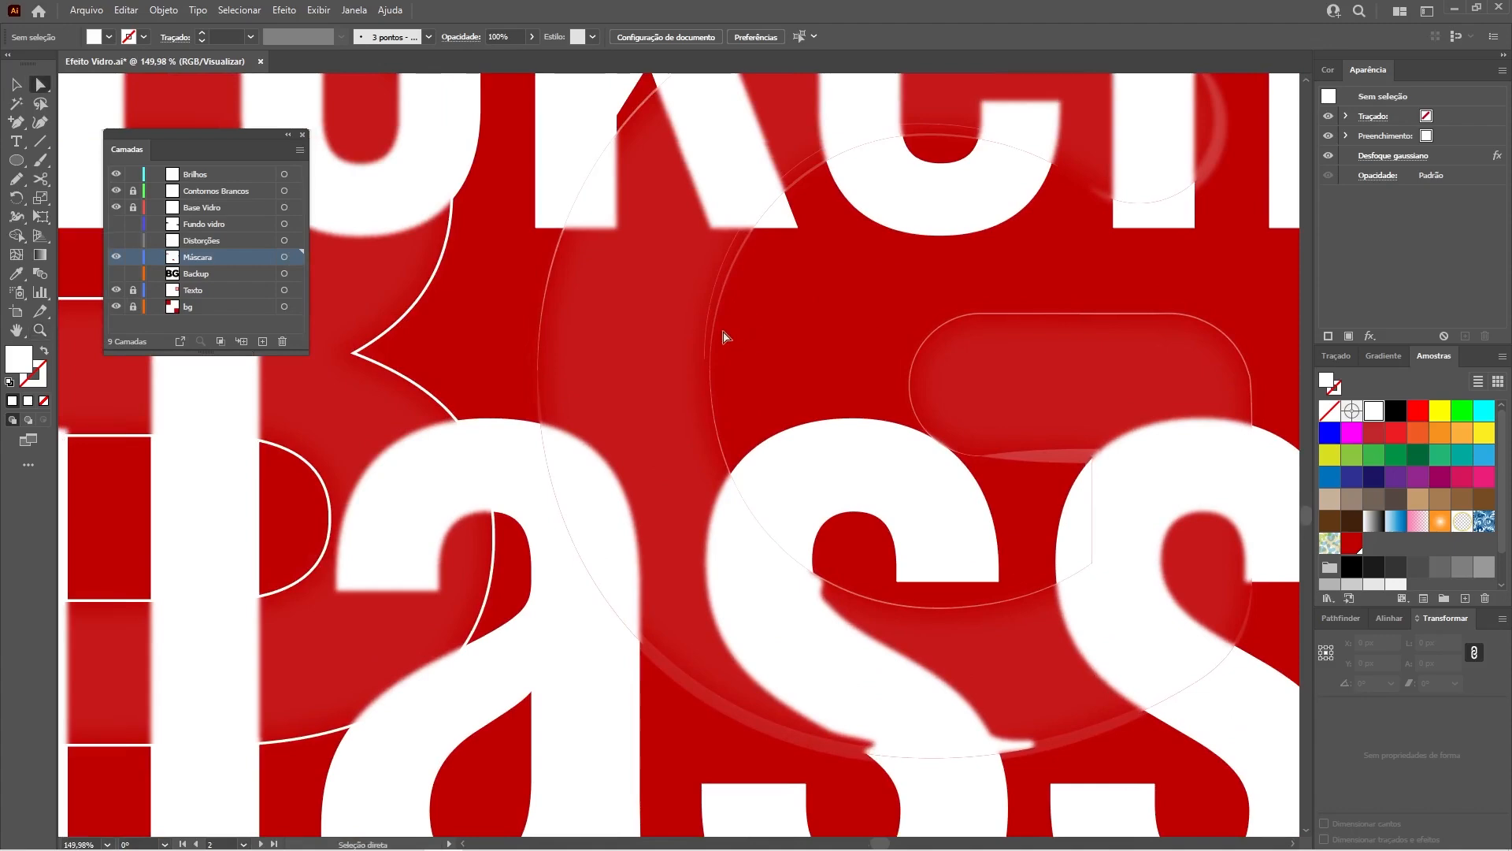
left_click(707, 339, "ctrl")
left_click(783, 317)
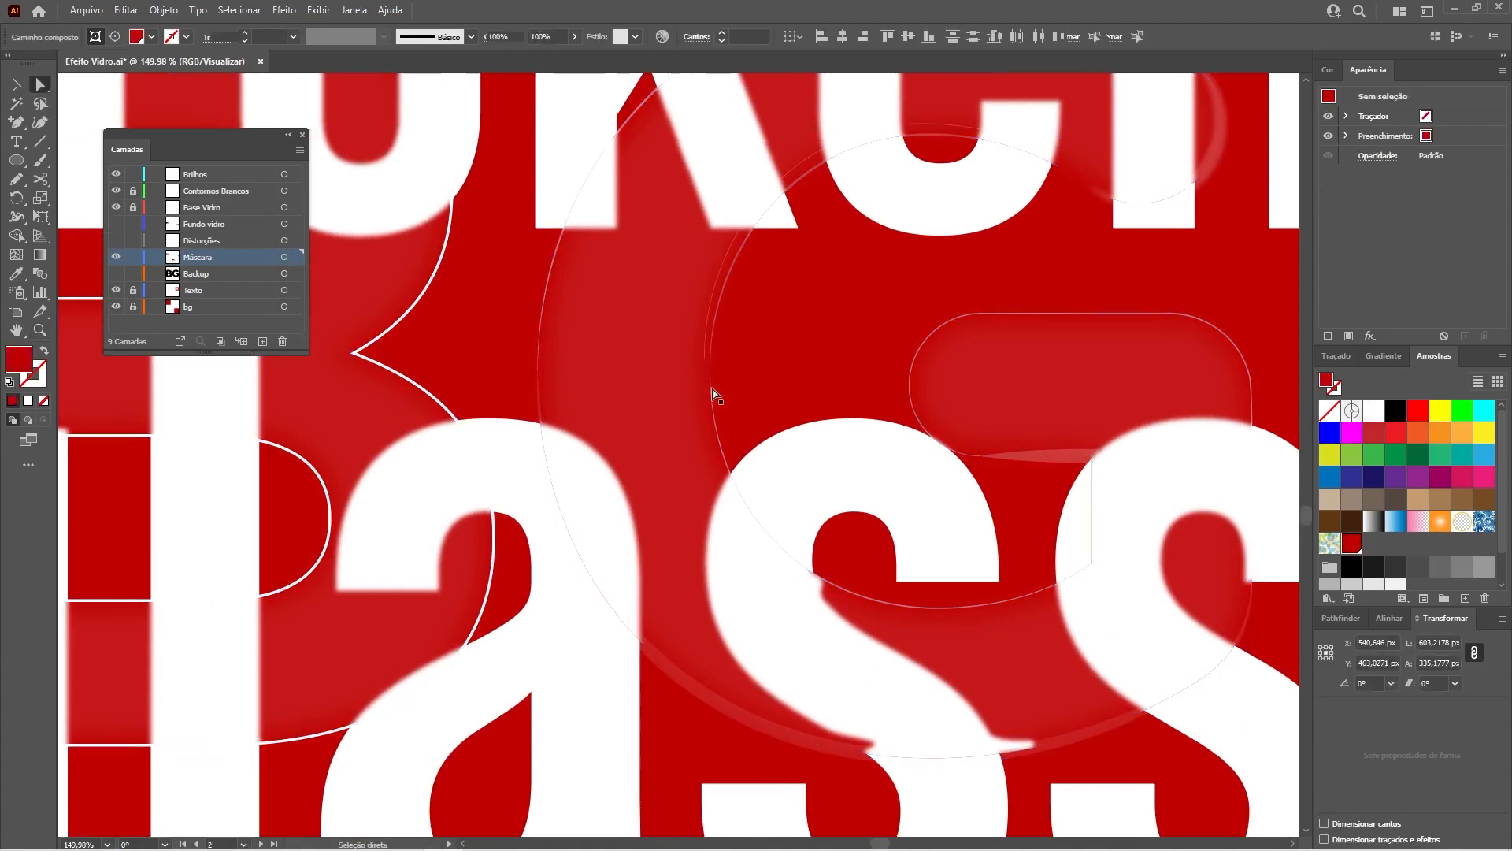
left_click(713, 385)
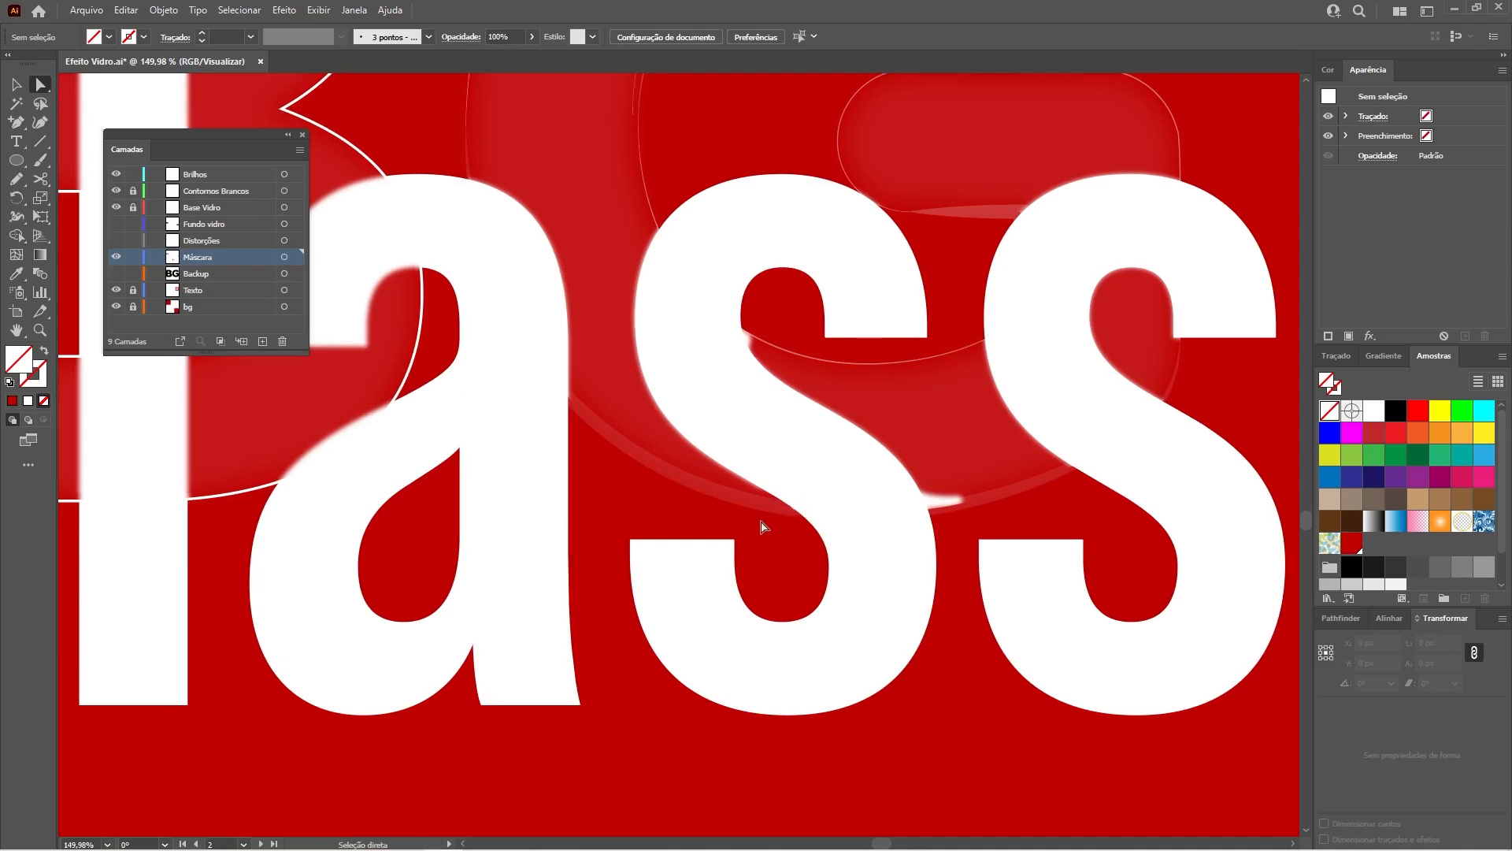
left_click(772, 536)
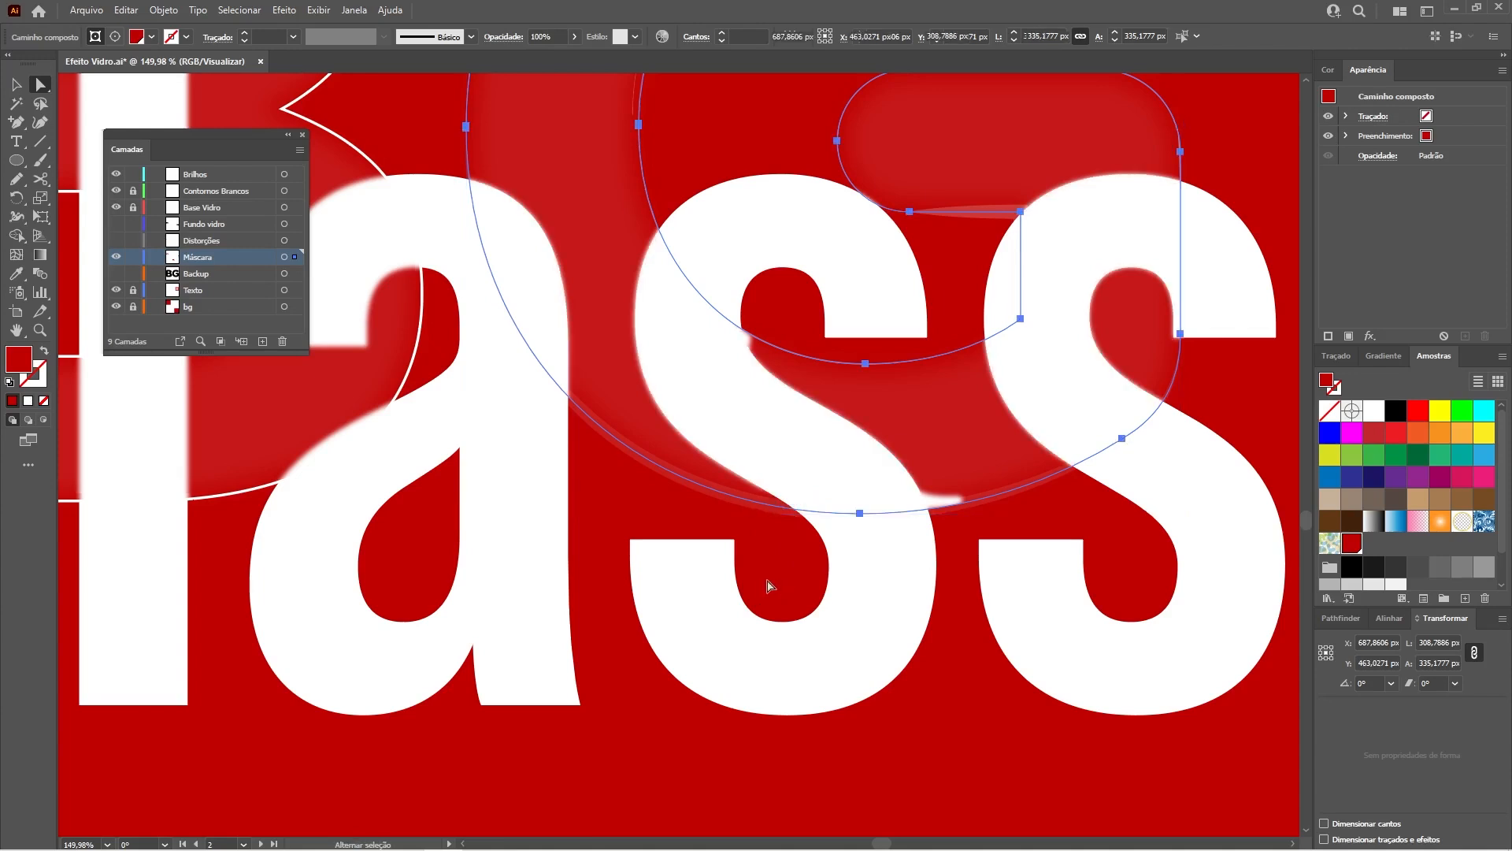
key("ctrl+z")
left_click(786, 669)
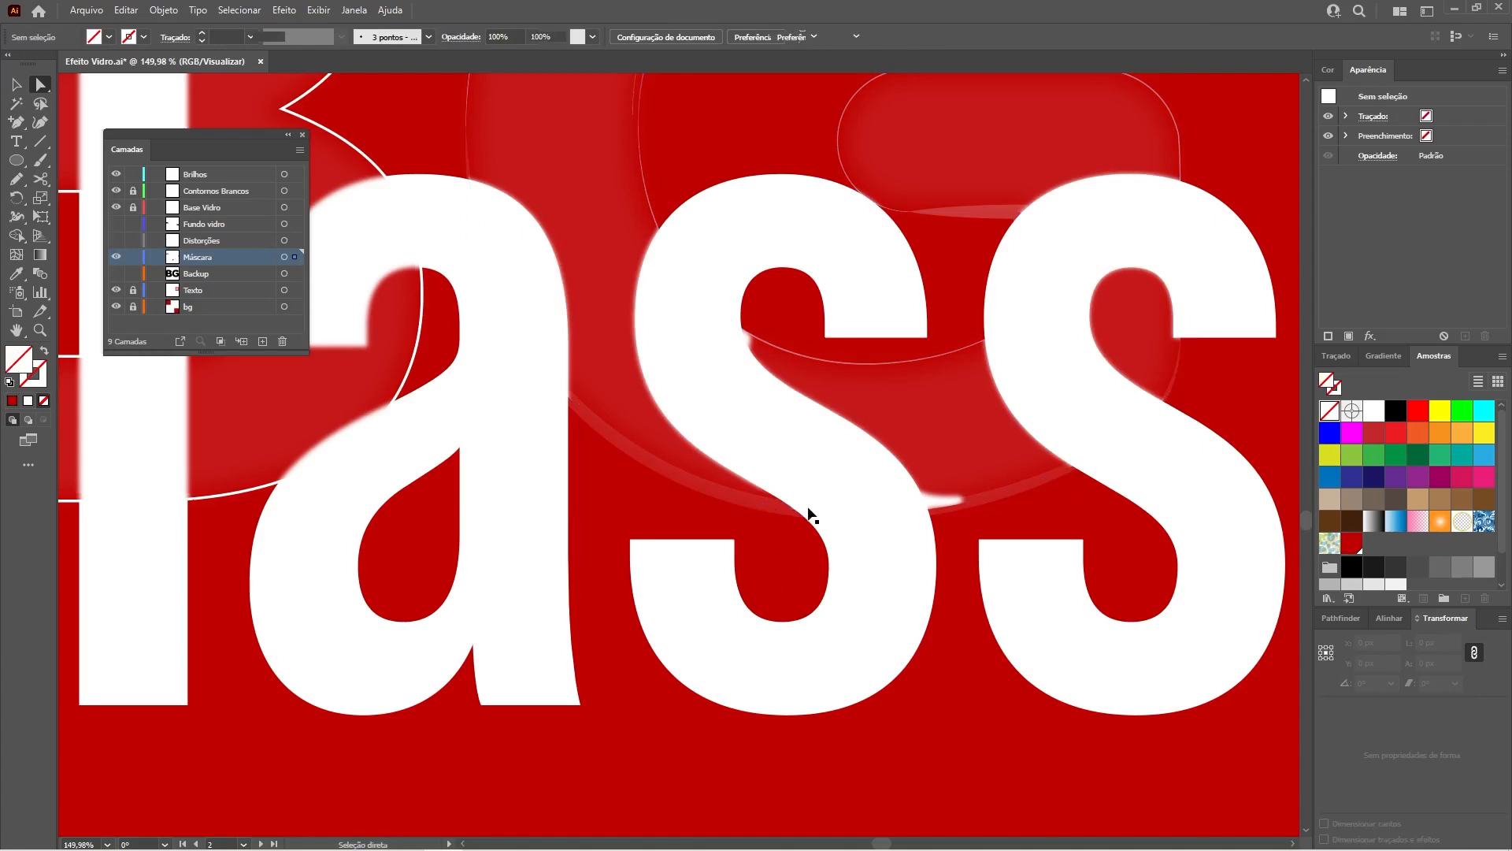
left_click(811, 514)
left_click(796, 542)
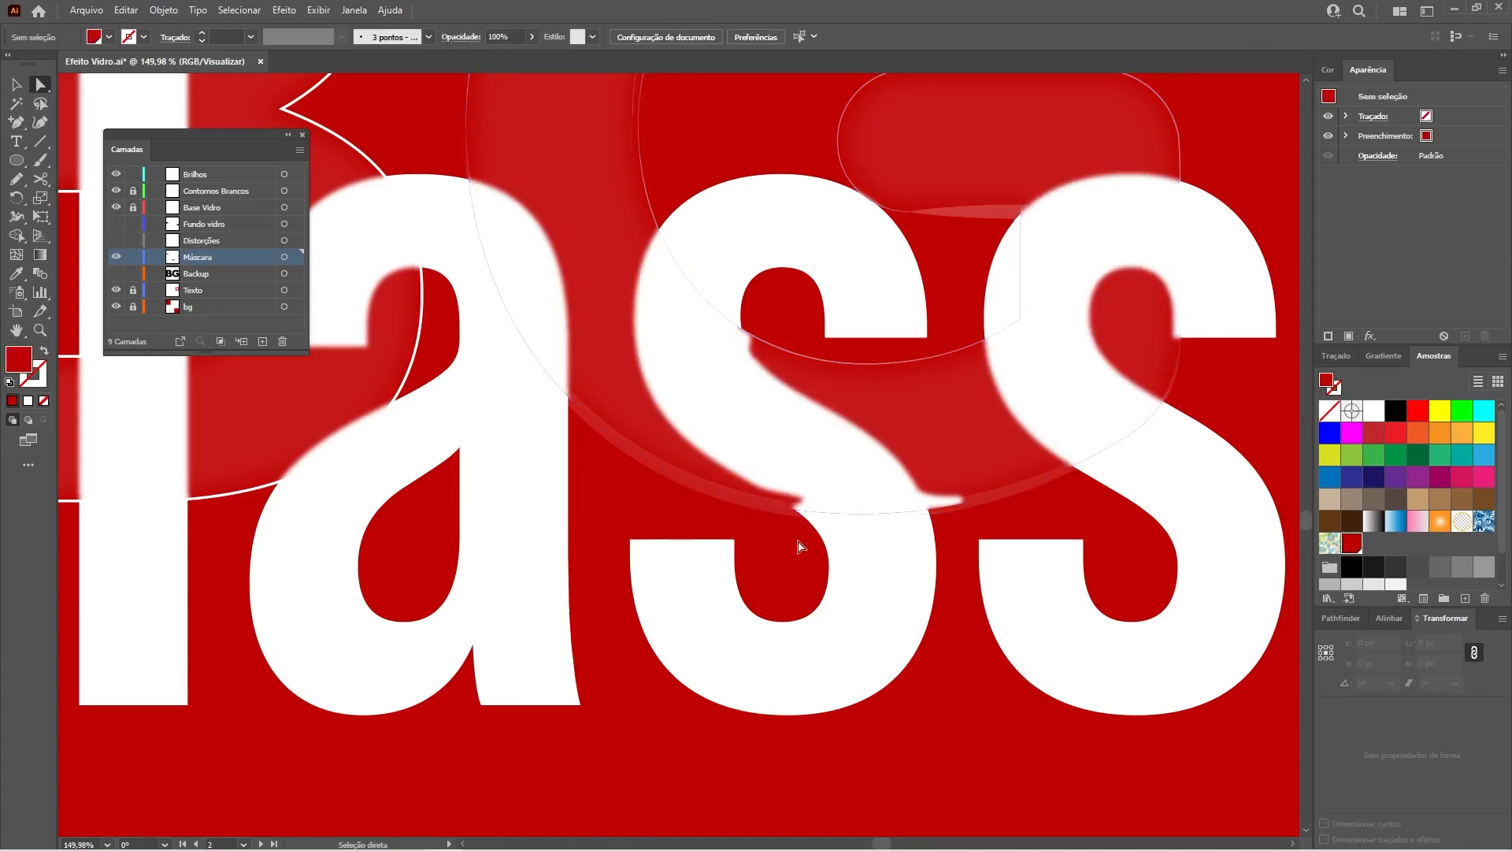
- Draw a short curved path with a white 1 pt stroke and no fill along the G's outer left edge, just below the k
key("ctrl+0")
key("space")
left_click_drag(696, 417, 798, 407)
key("z")
key("space")
left_click_drag(723, 378, 832, 488)
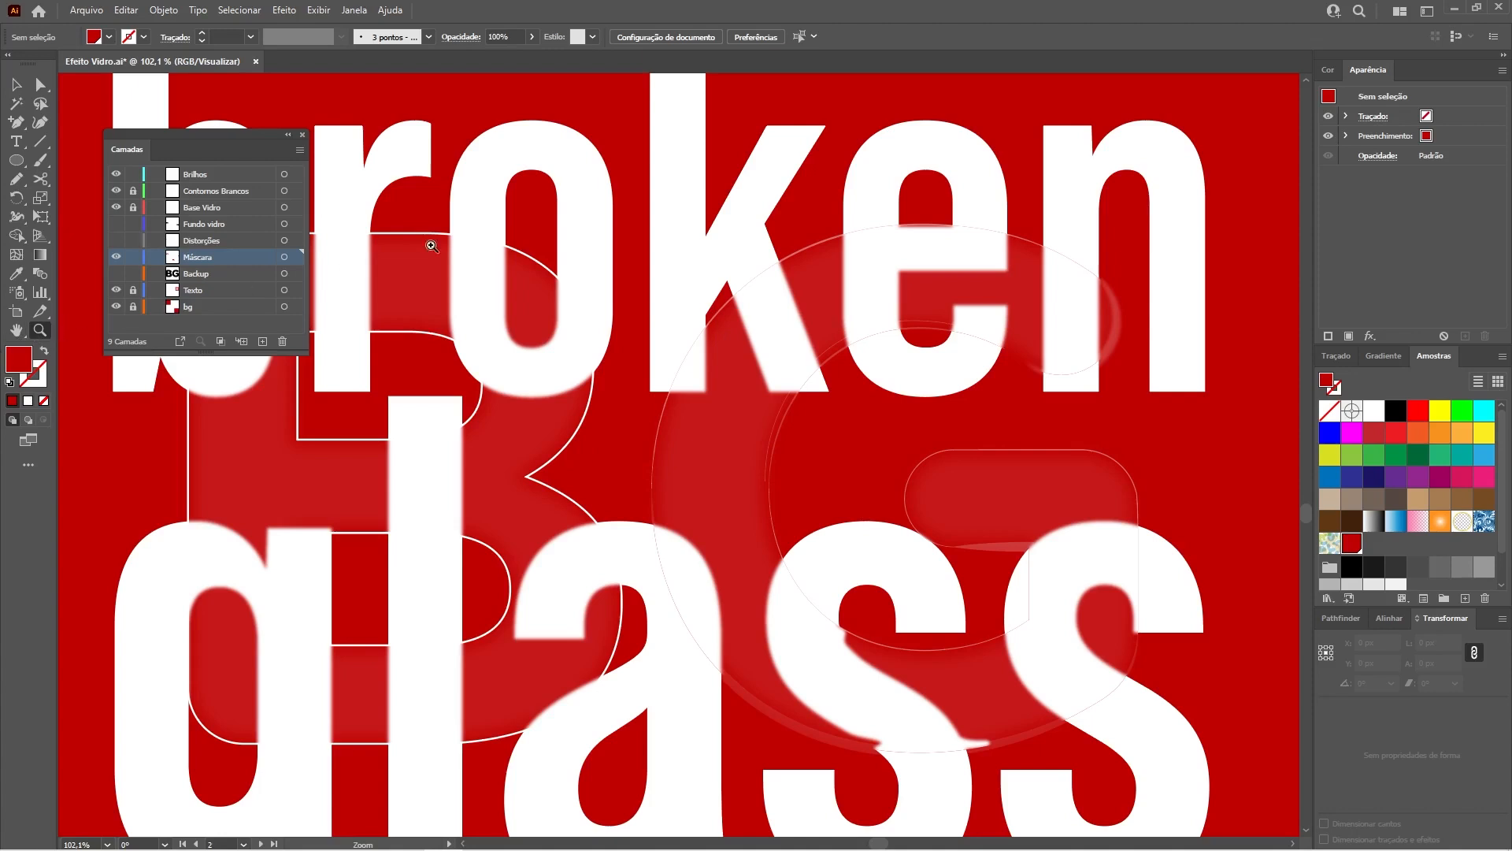
left_click(790, 315)
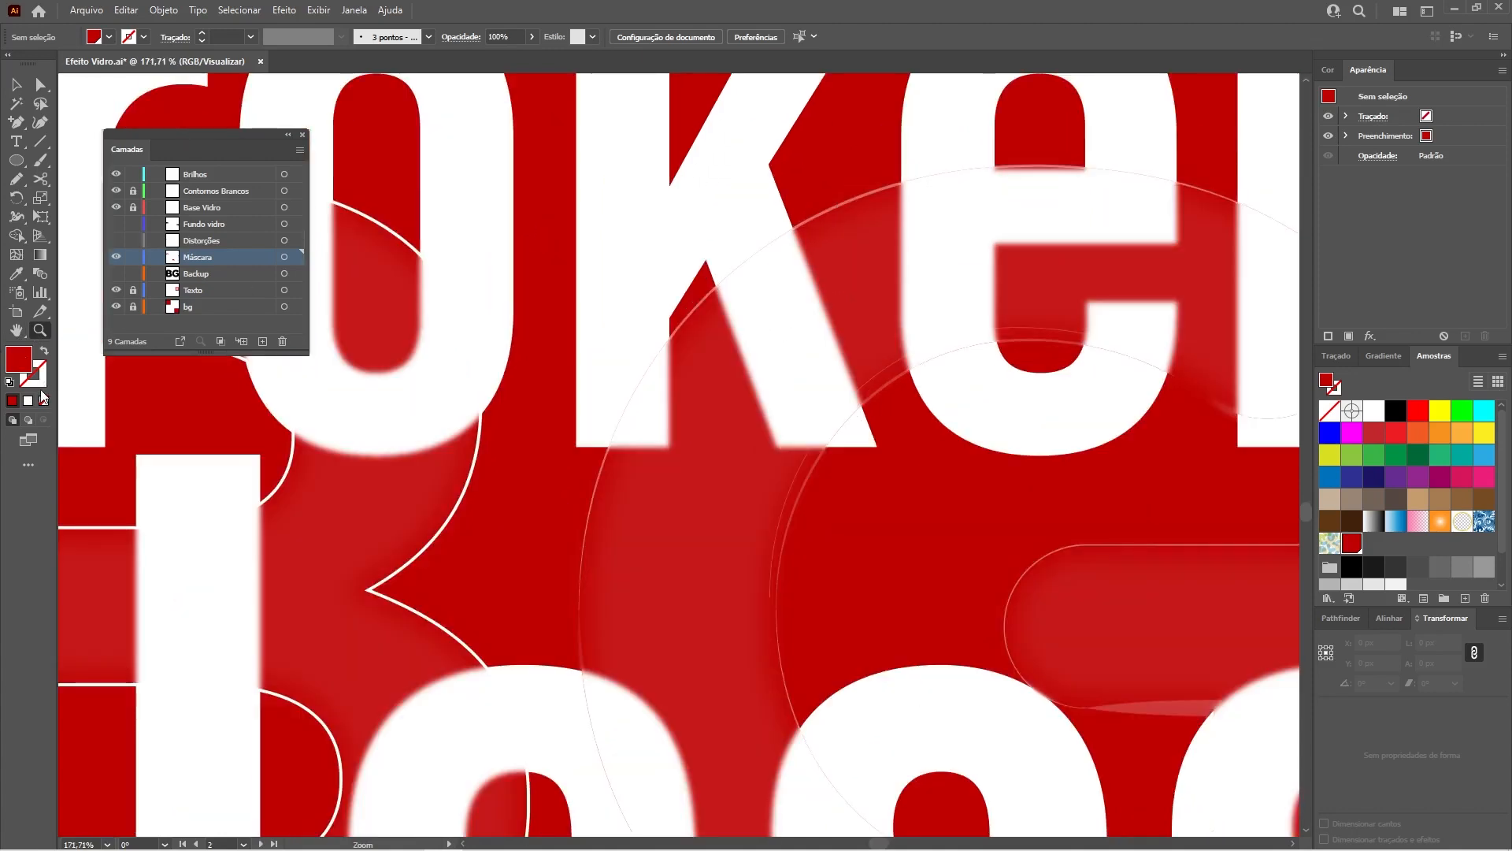
left_click(39, 89)
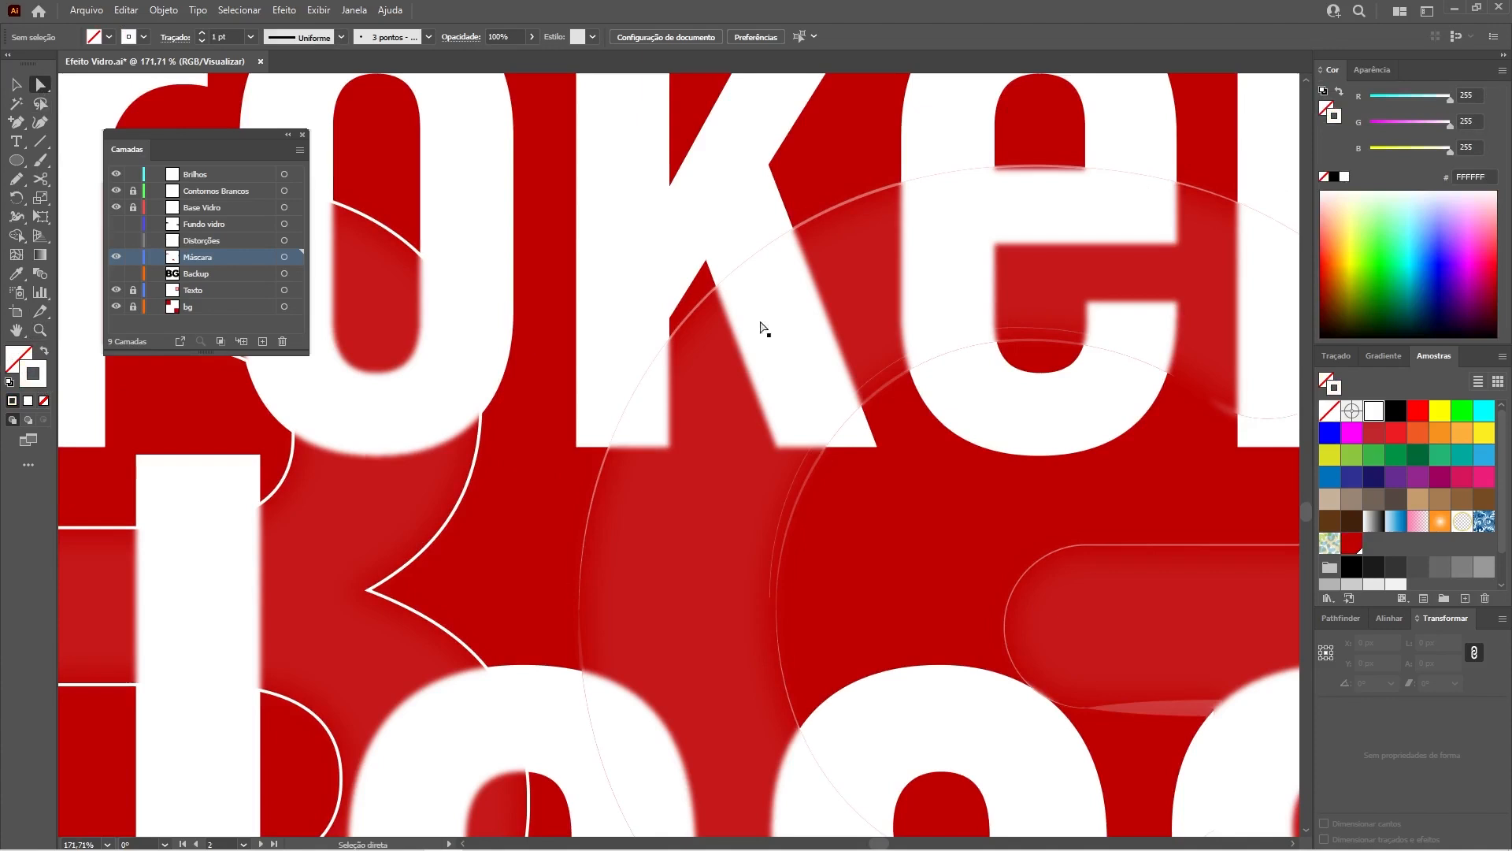
key("p")
left_click_drag(585, 534, 603, 464)
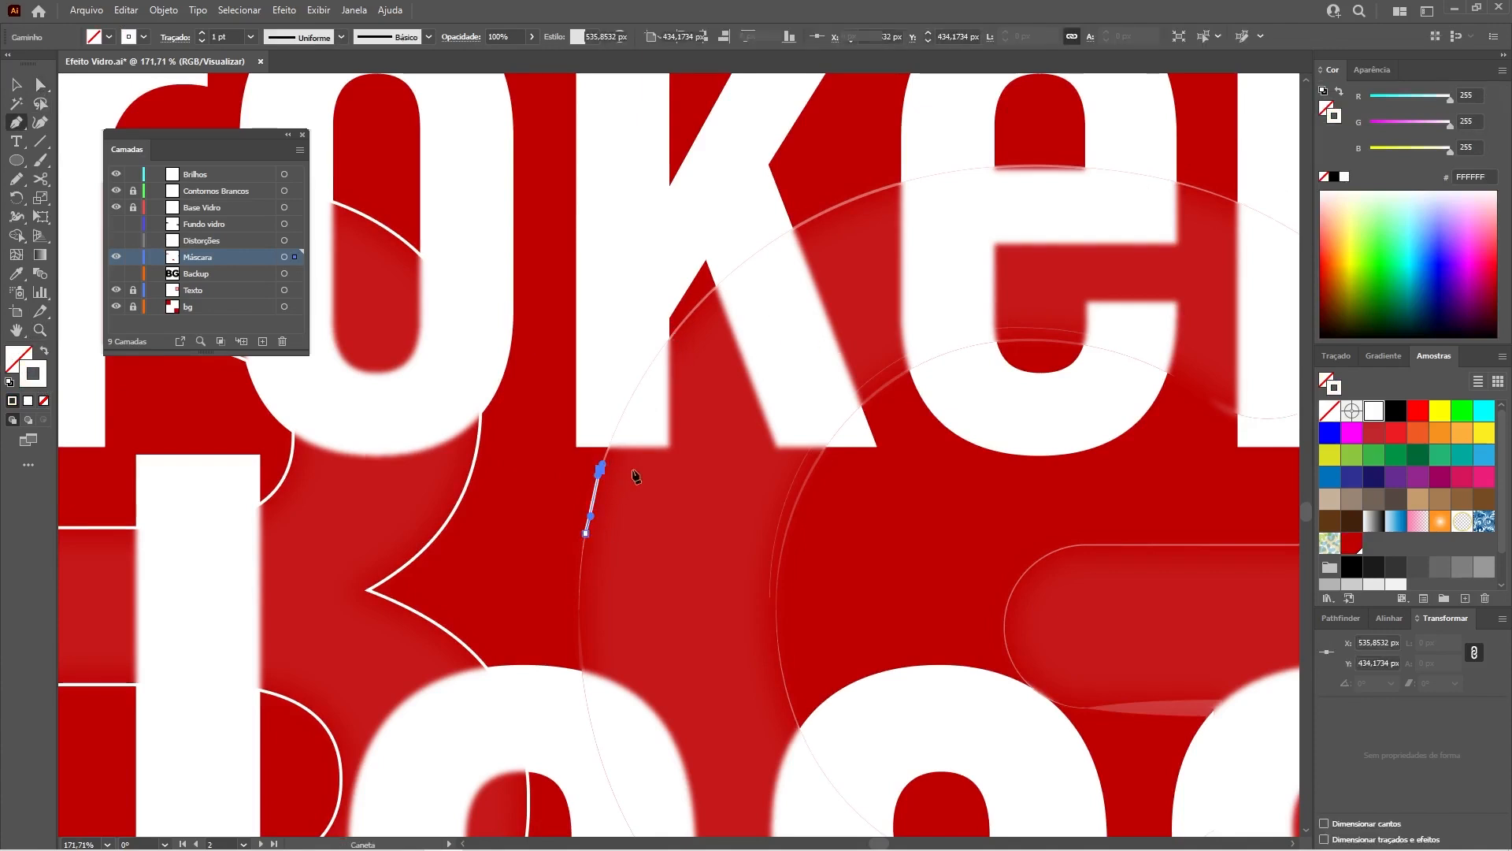
- Move the short white path from the Máscara layer to the Brilhos layer, keeping its position
key("v")
key("p")
key("v")
key("Delete")
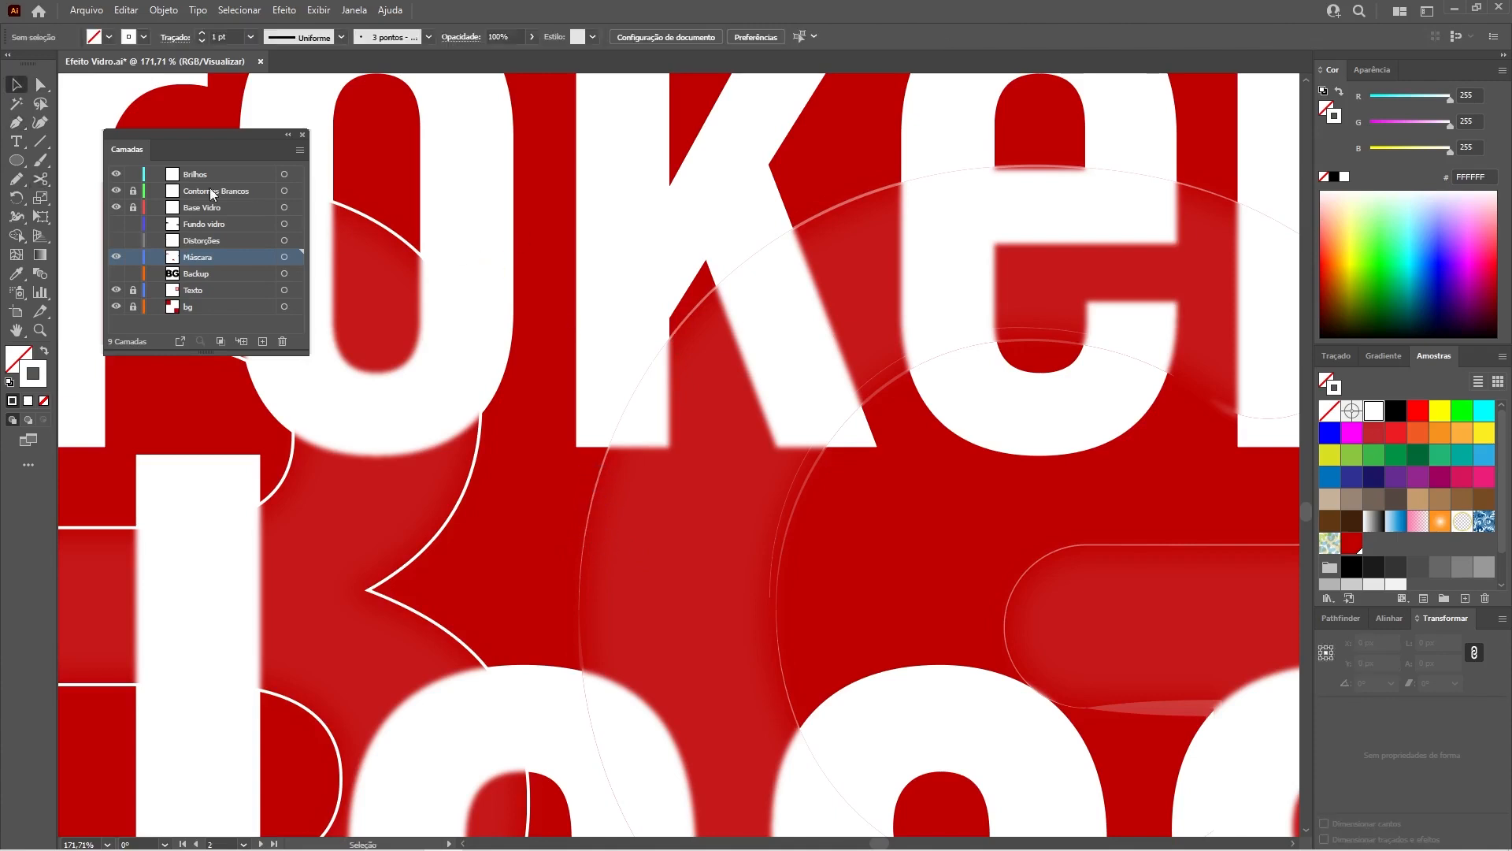
left_click(193, 175)
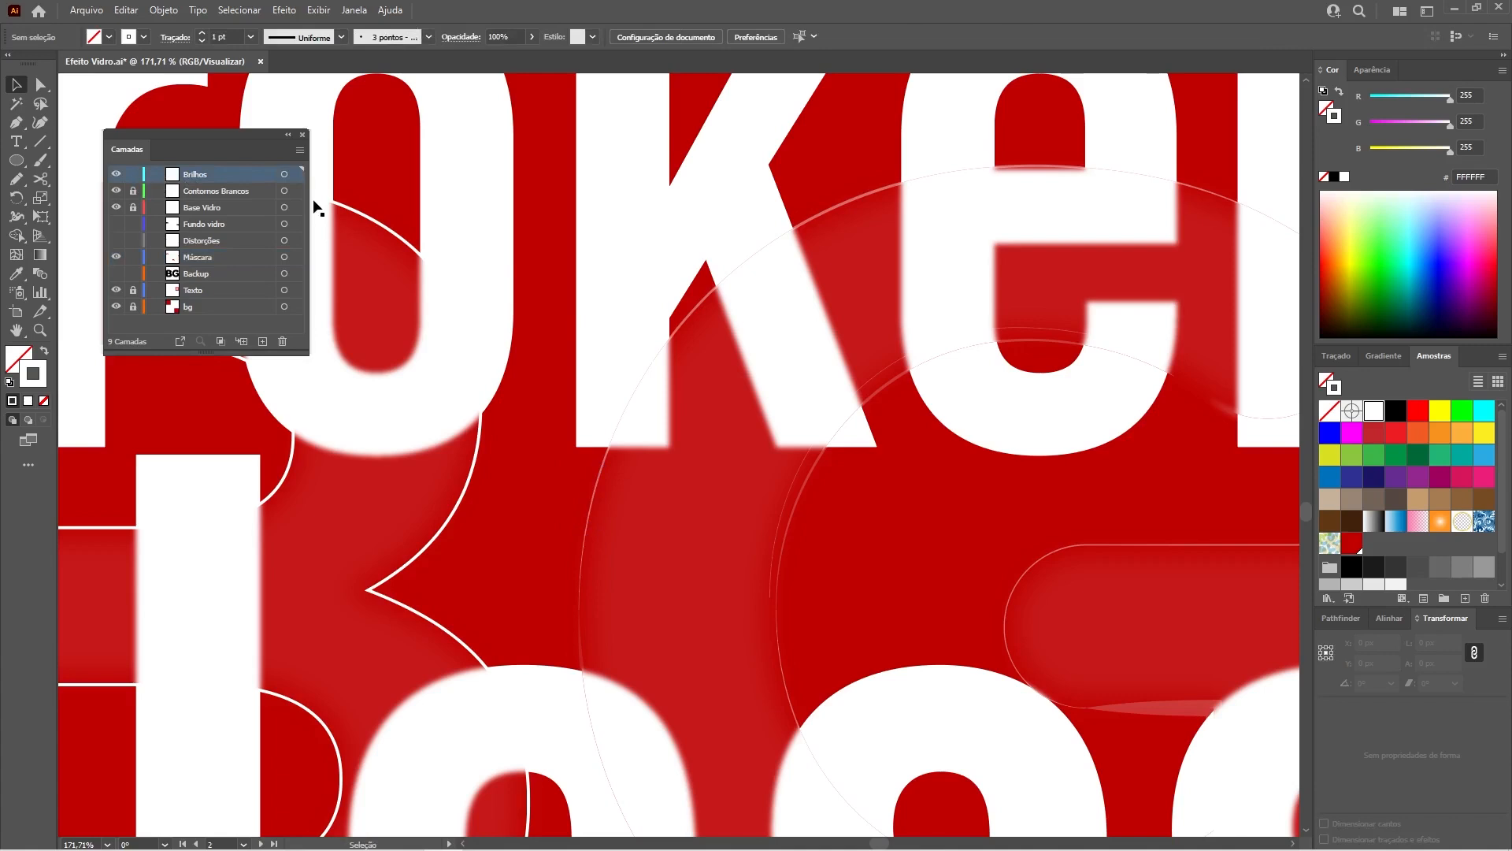
key("ctrl+f")
- Adjust the short path's curve handle so it follows the G's outer edge, and select the whole path
left_click_drag(595, 557, 827, 573)
key("a")
left_click(568, 491)
left_click_drag(583, 445, 569, 435)
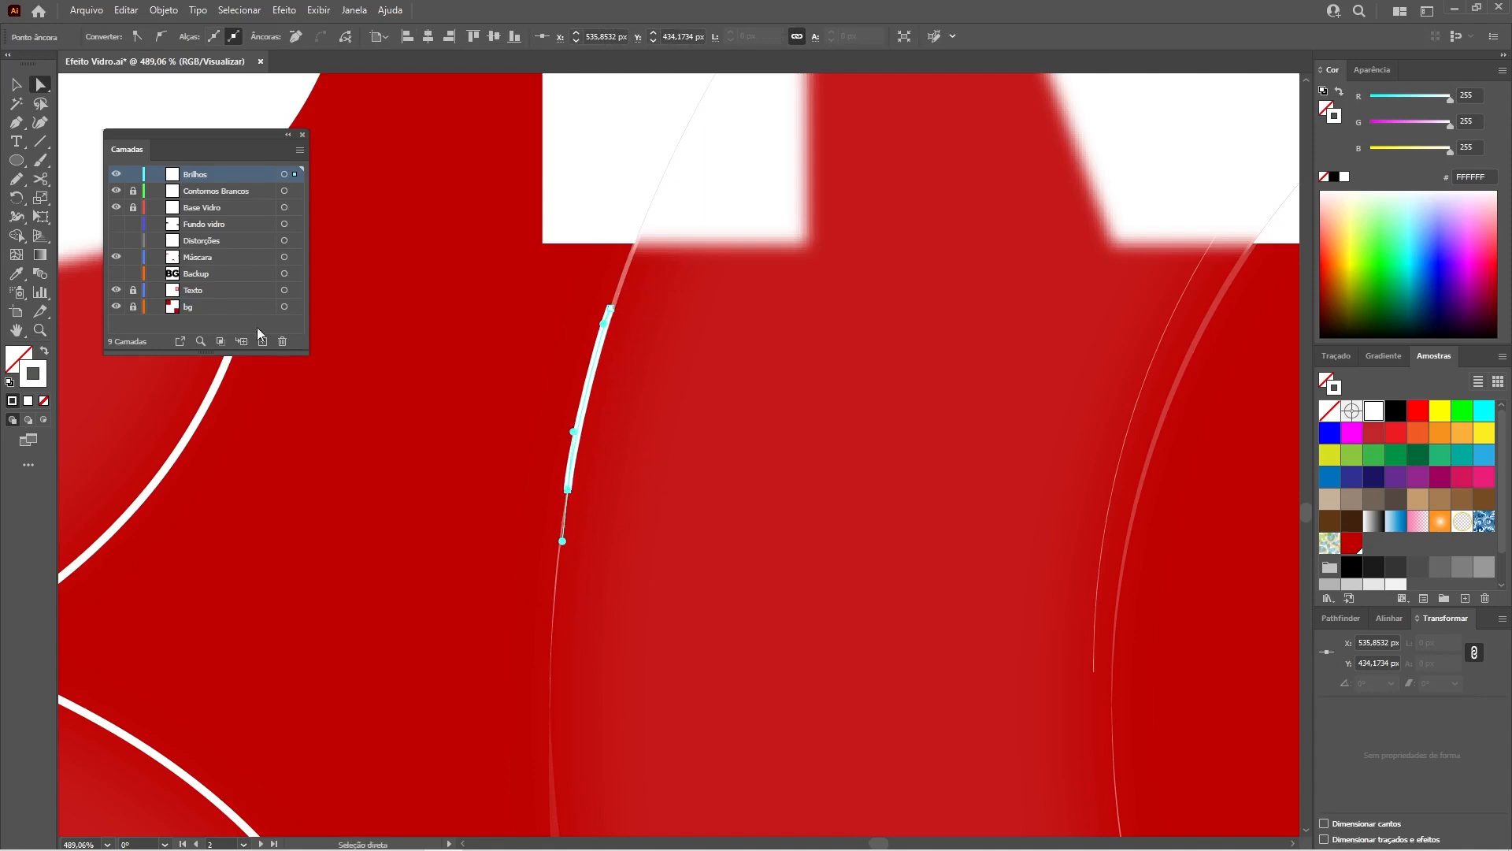
left_click(16, 84)
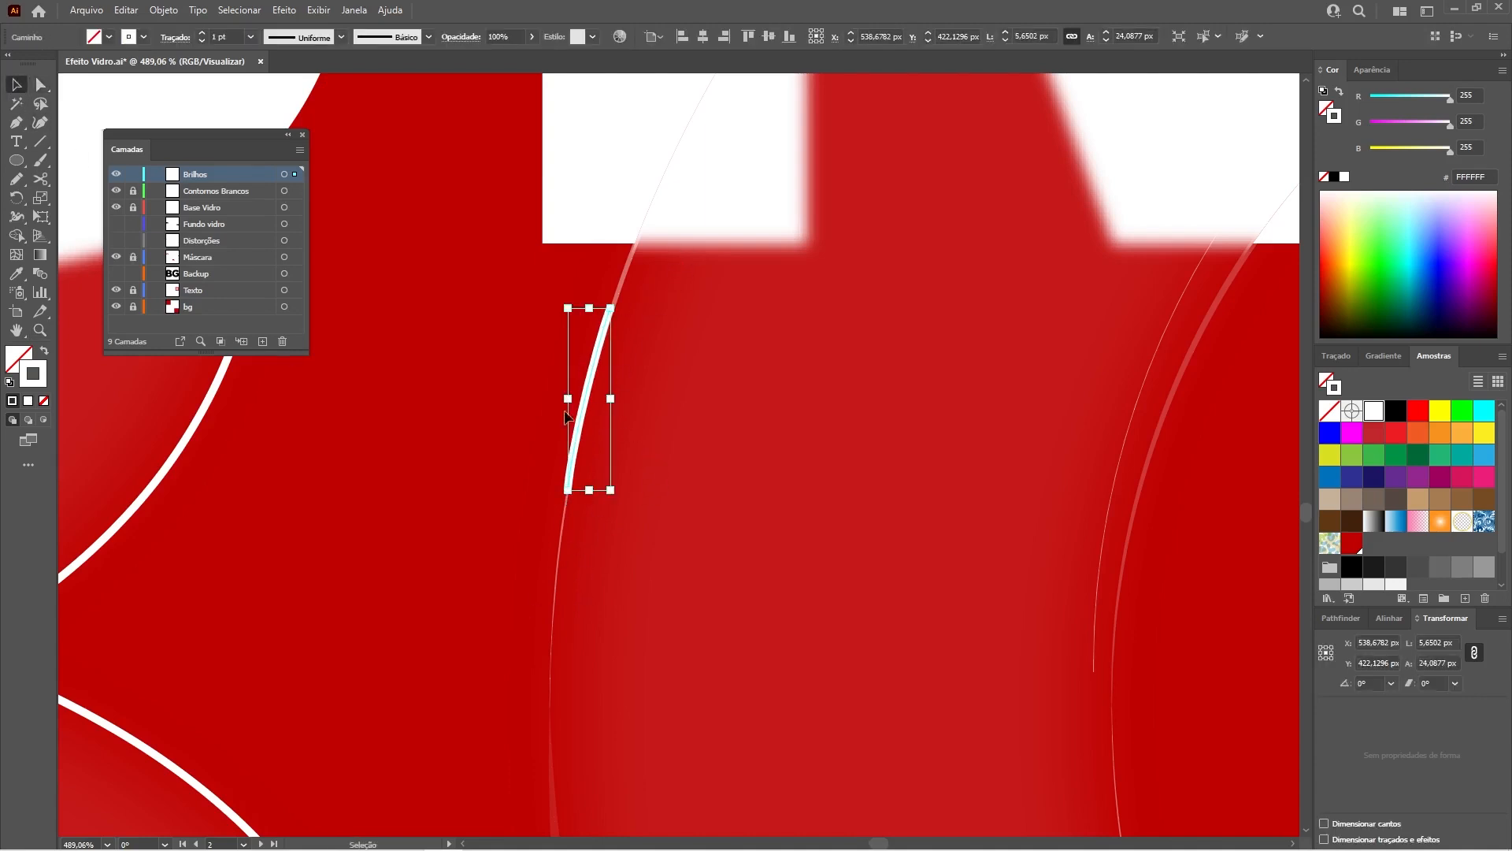
- Set the short path's stroke to 5 pt with the elliptical width profile that tapers at both ends
left_click(200, 33)
left_click(201, 34)
left_click(200, 34)
left_click(200, 34)
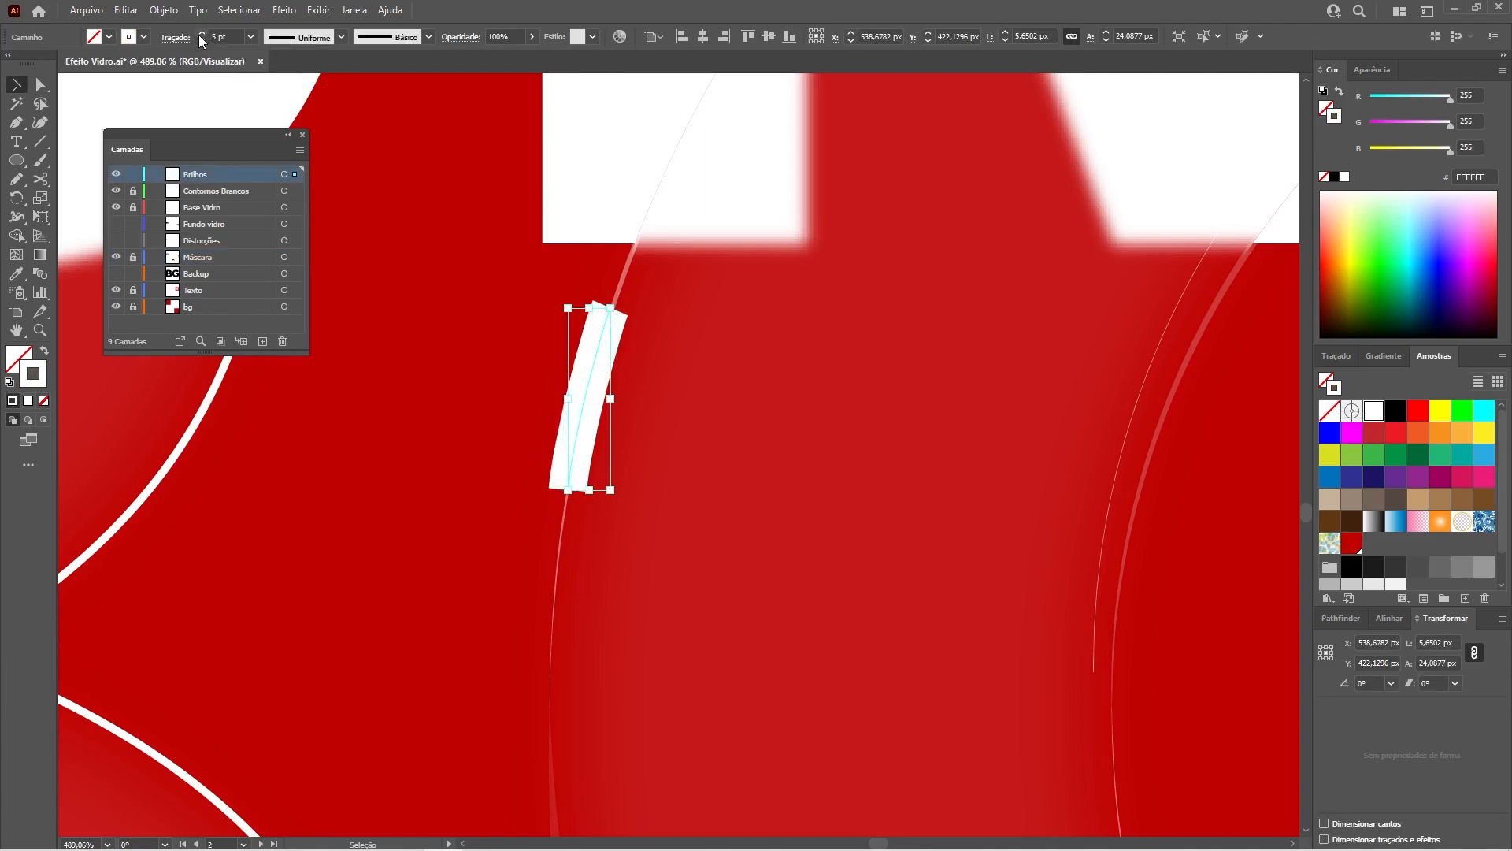
left_click(339, 37)
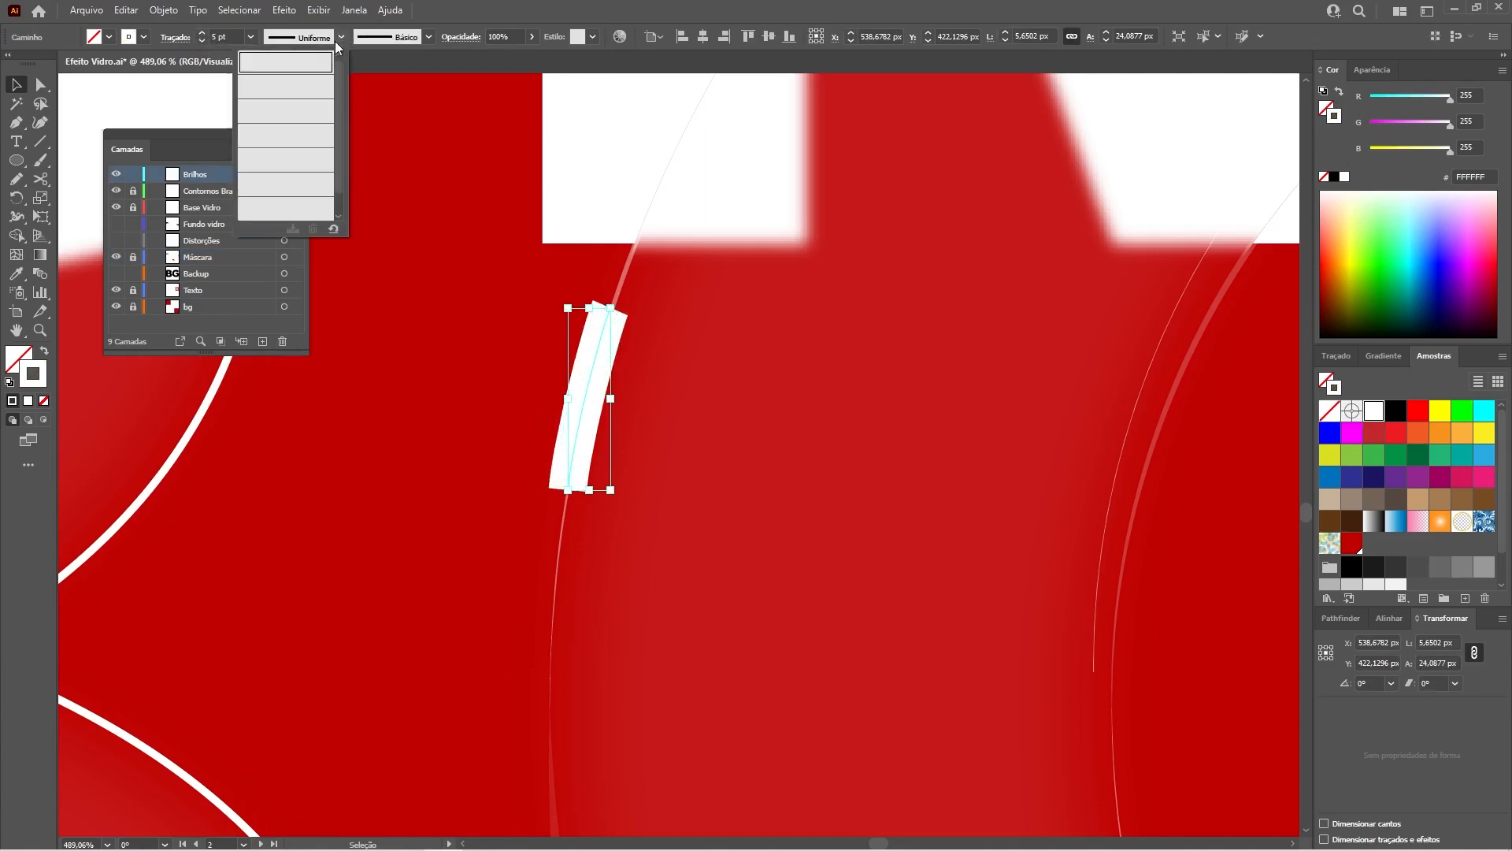
left_click(285, 86)
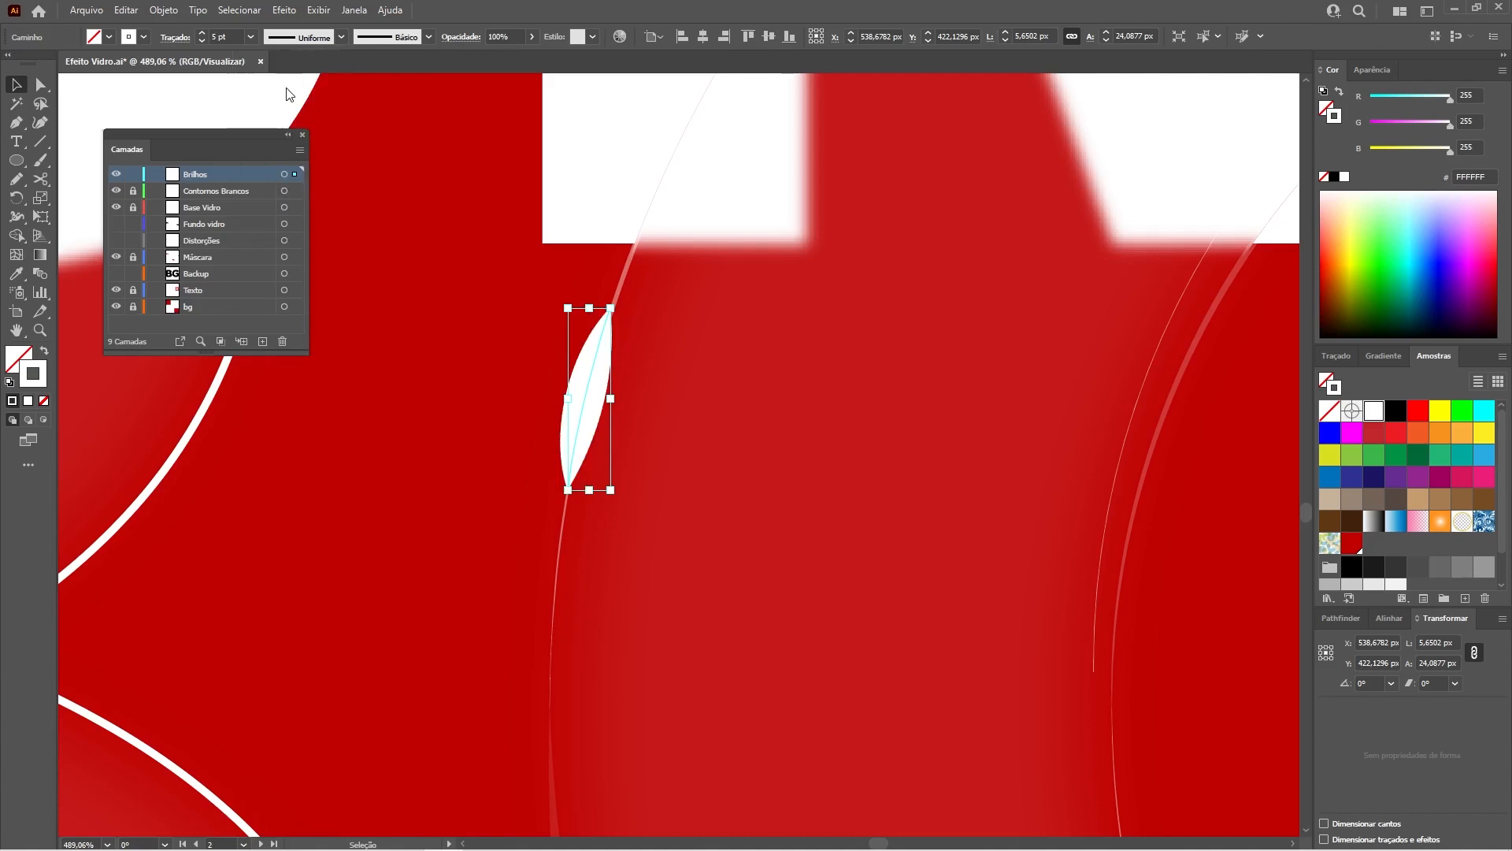
- Apply a Gaussian Blur with a radius of 4 pixels to the tapered highlight stroke
left_click(285, 10)
left_click(319, 41)
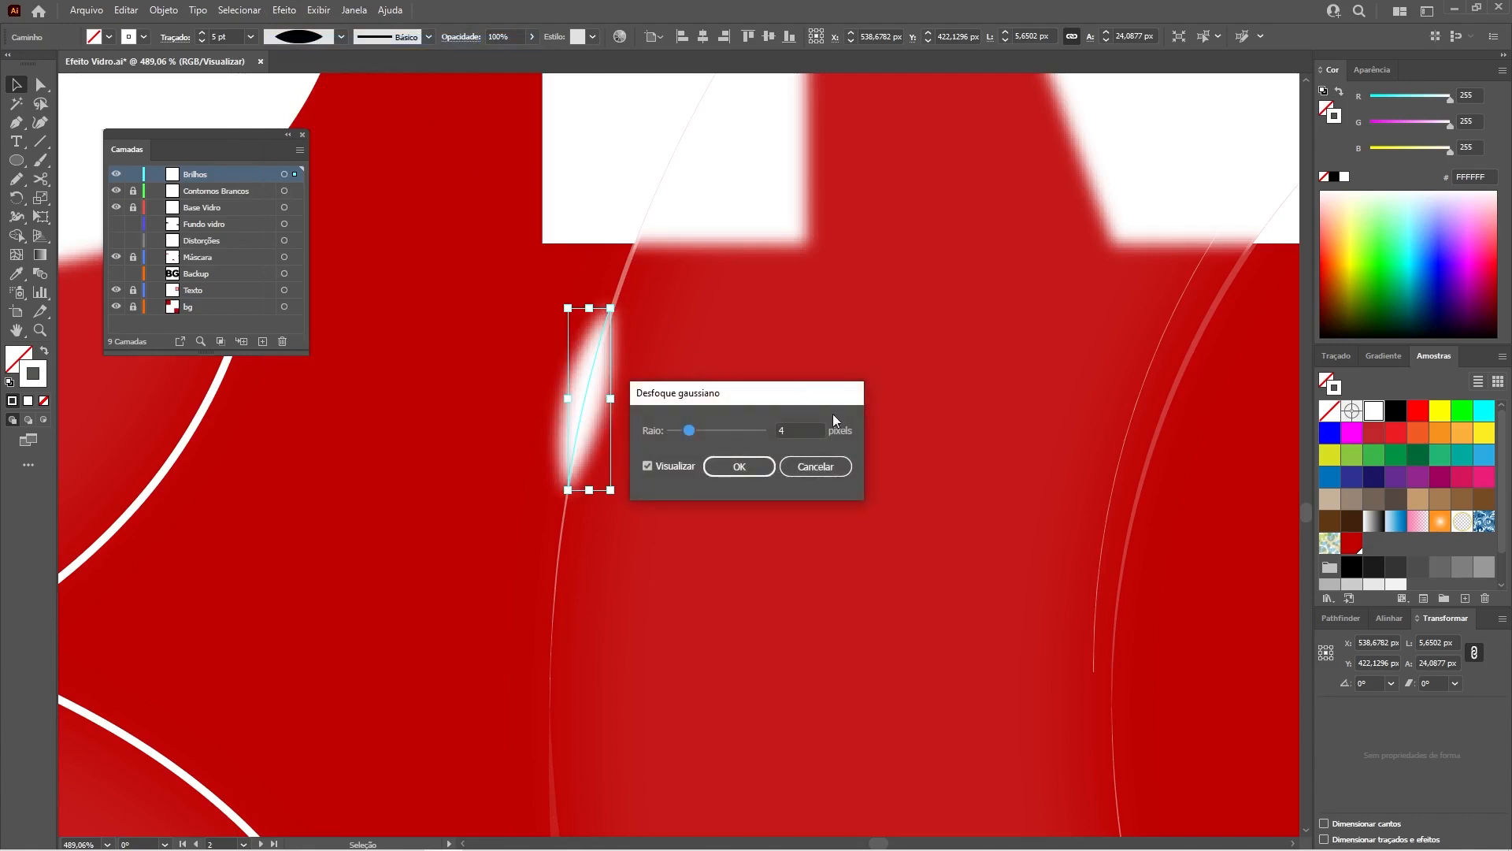
left_click(740, 466)
left_click(517, 581)
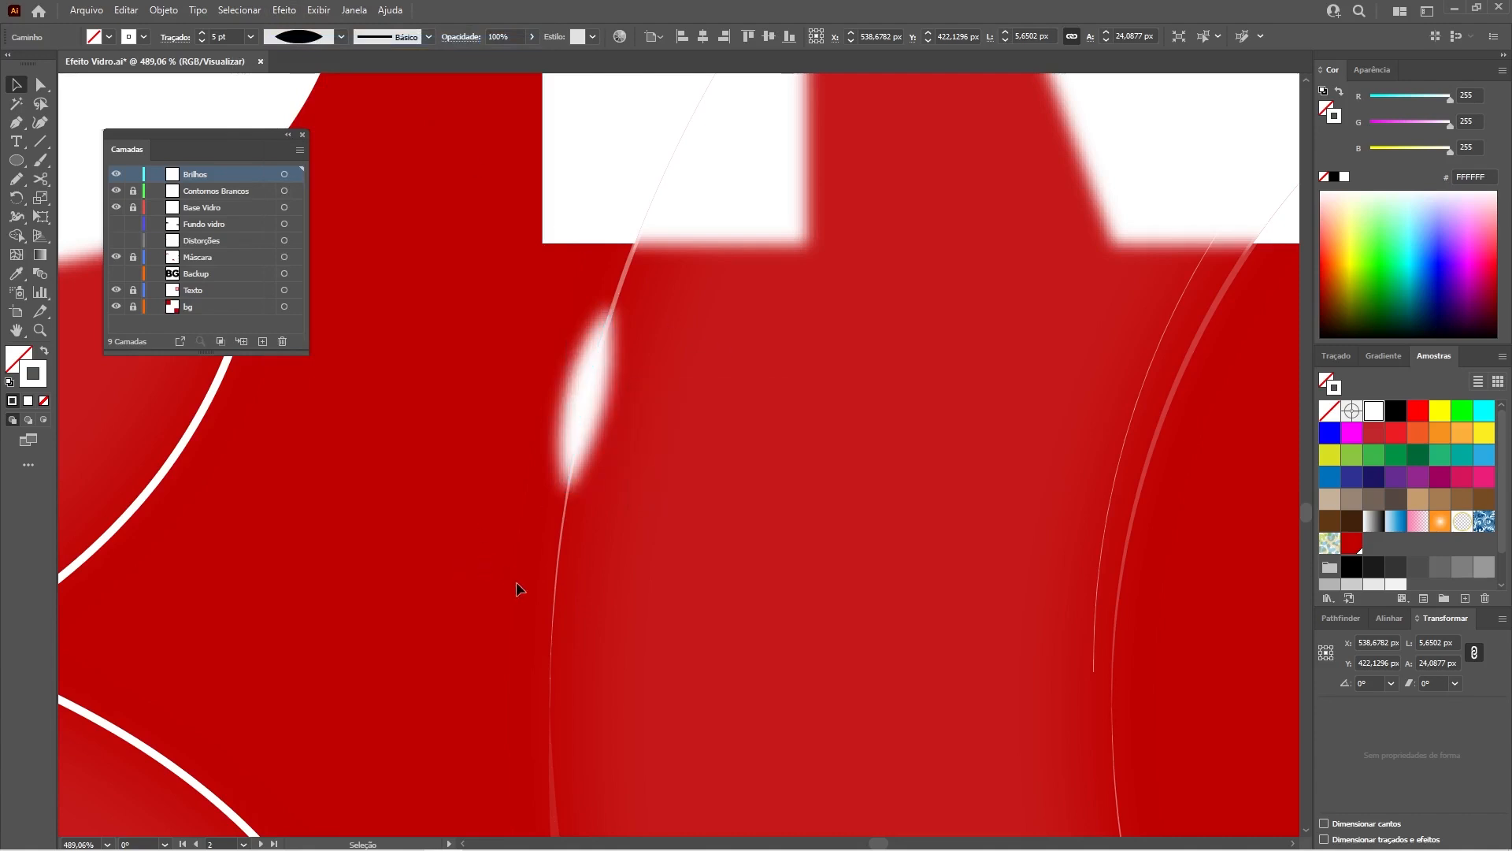
- Select the blurred highlight and float its Appearance panel over the artwork, enlarged to list every attribute
left_click(594, 400)
key("a")
key("v")
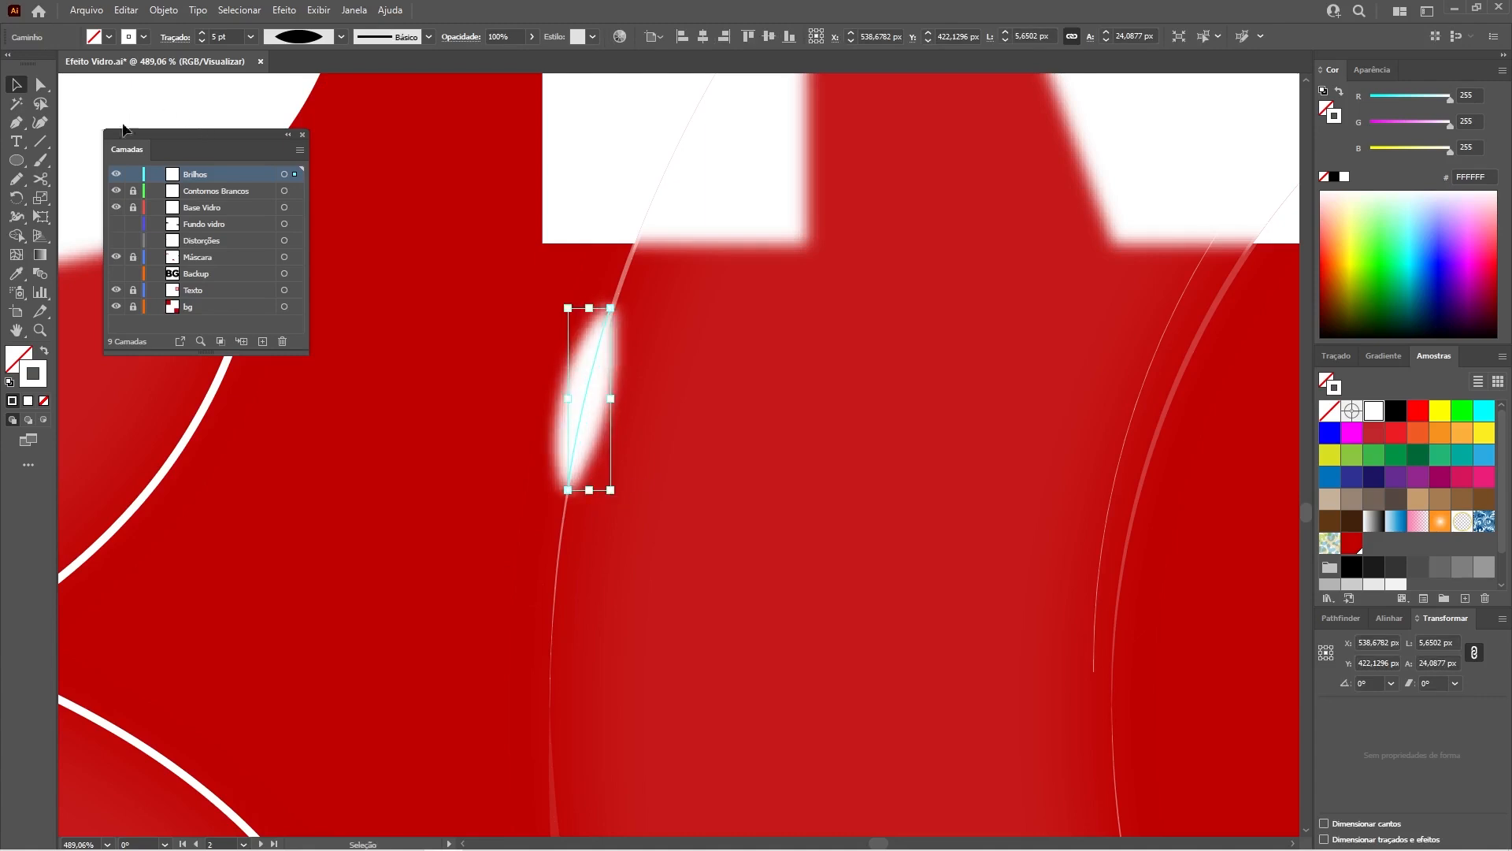
left_click(1369, 70)
left_click_drag(1348, 77, 943, 159)
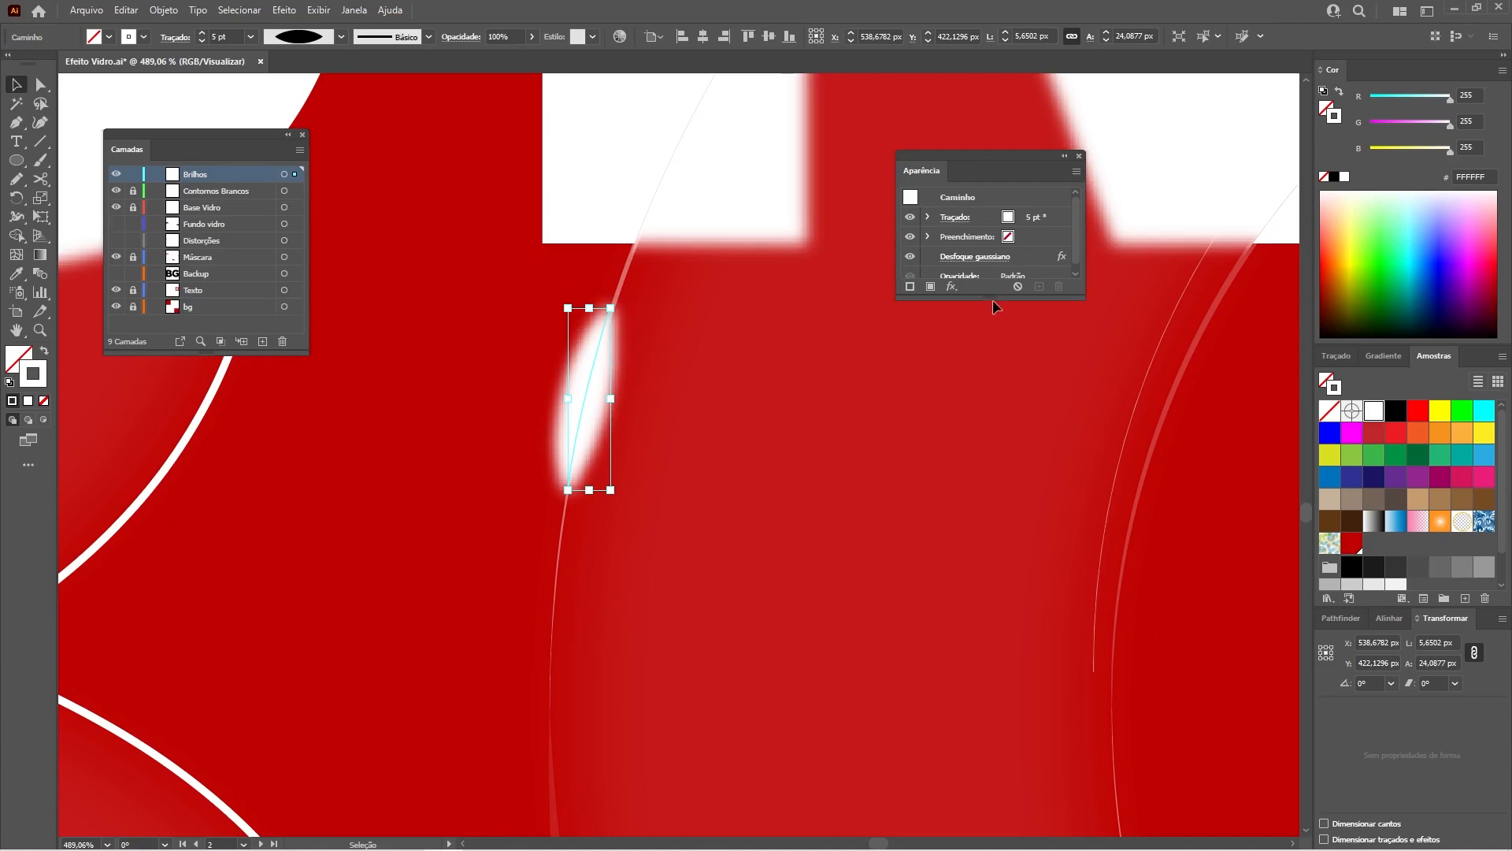
left_click_drag(990, 292, 994, 364)
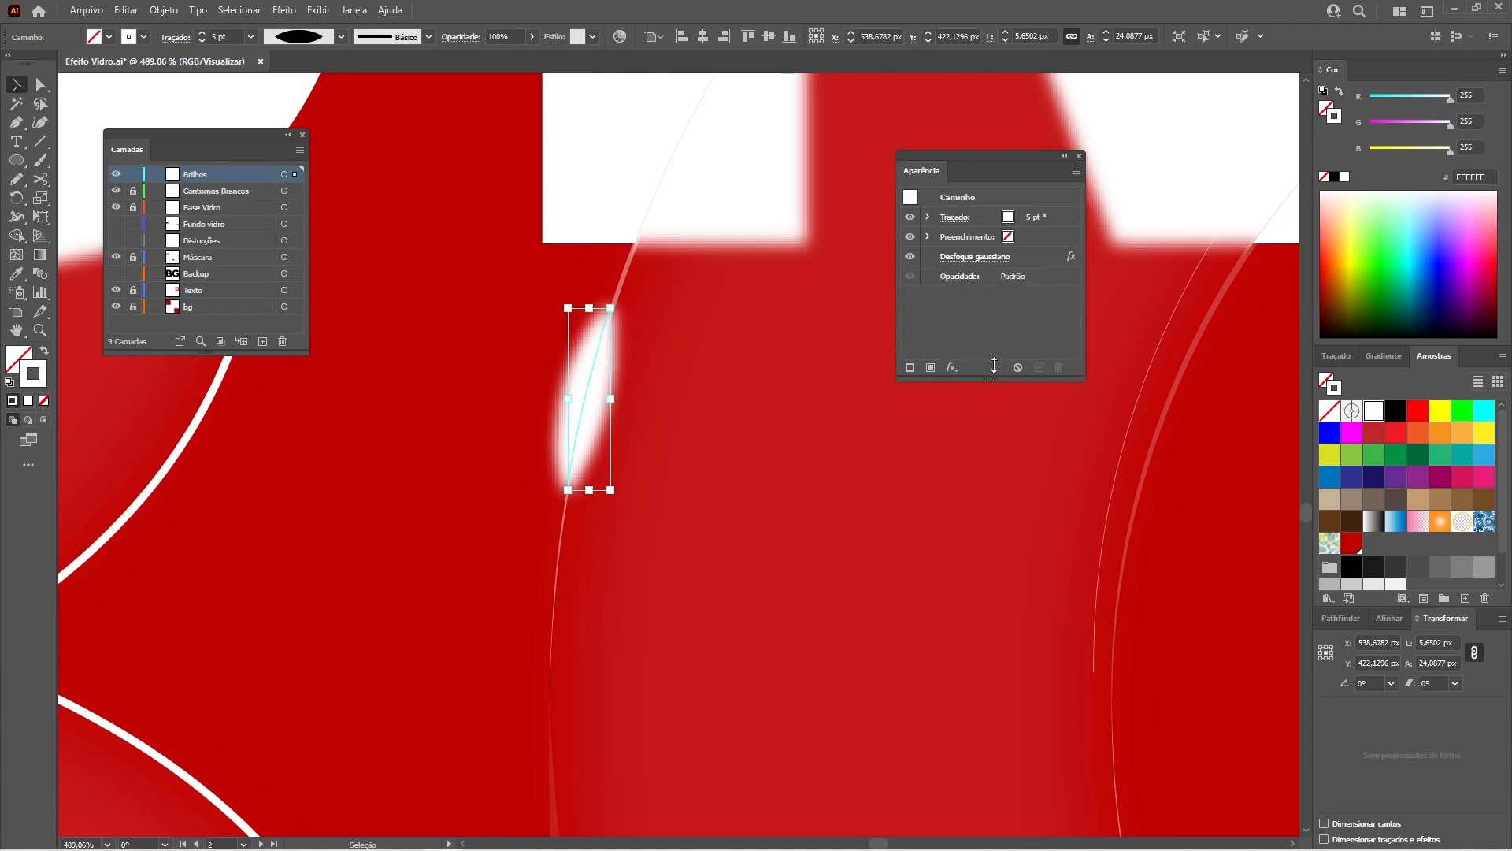
- Increase the highlight's Gaussian Blur radius to 20 pixels, after trying 10 pixels
left_click(962, 258)
left_click_drag(790, 398, 791, 414)
type("10")
key("Return")
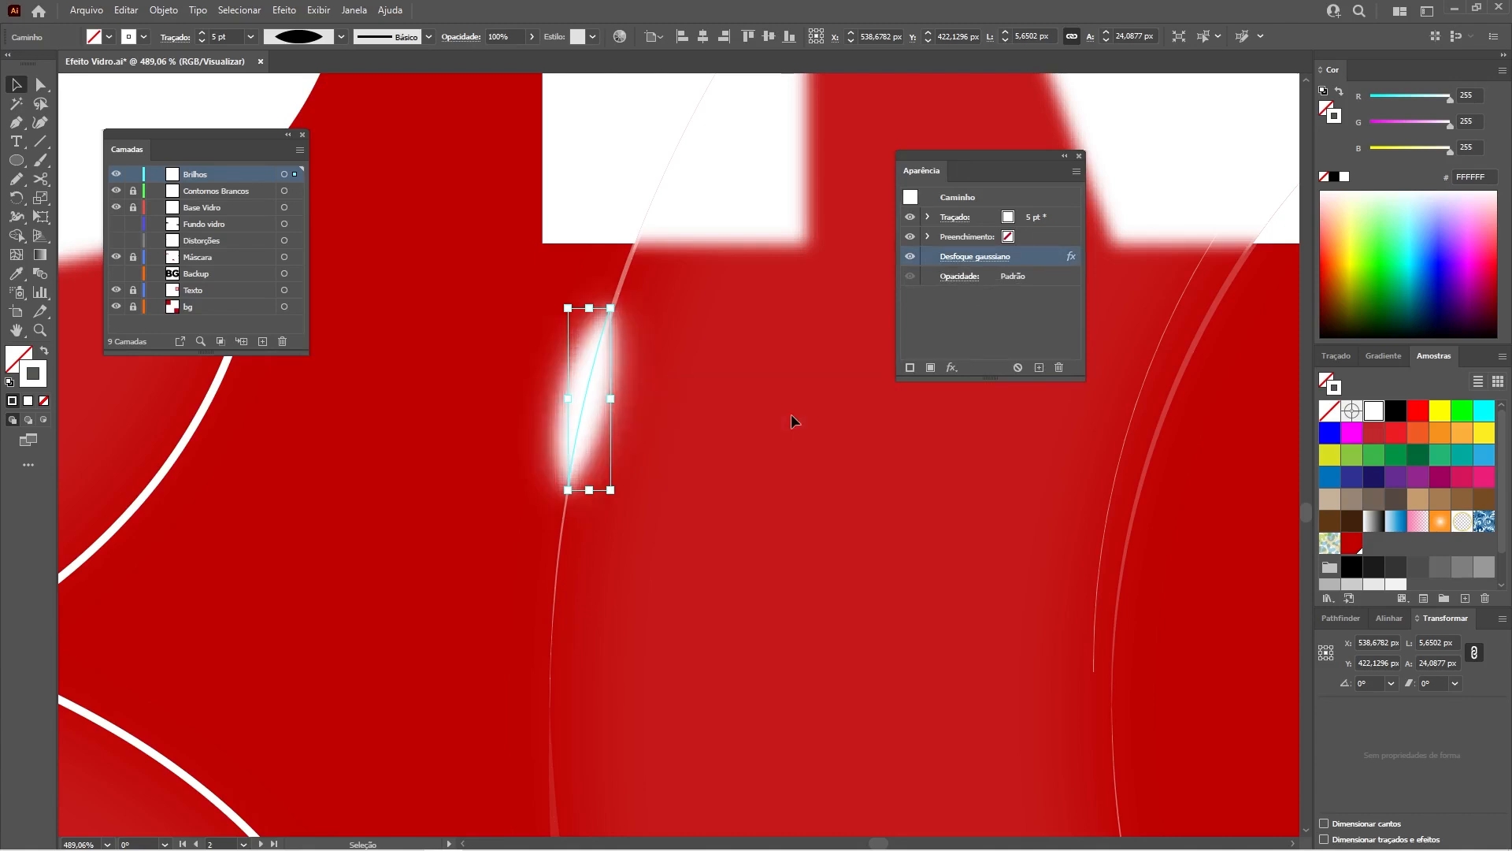
key("a")
key("v")
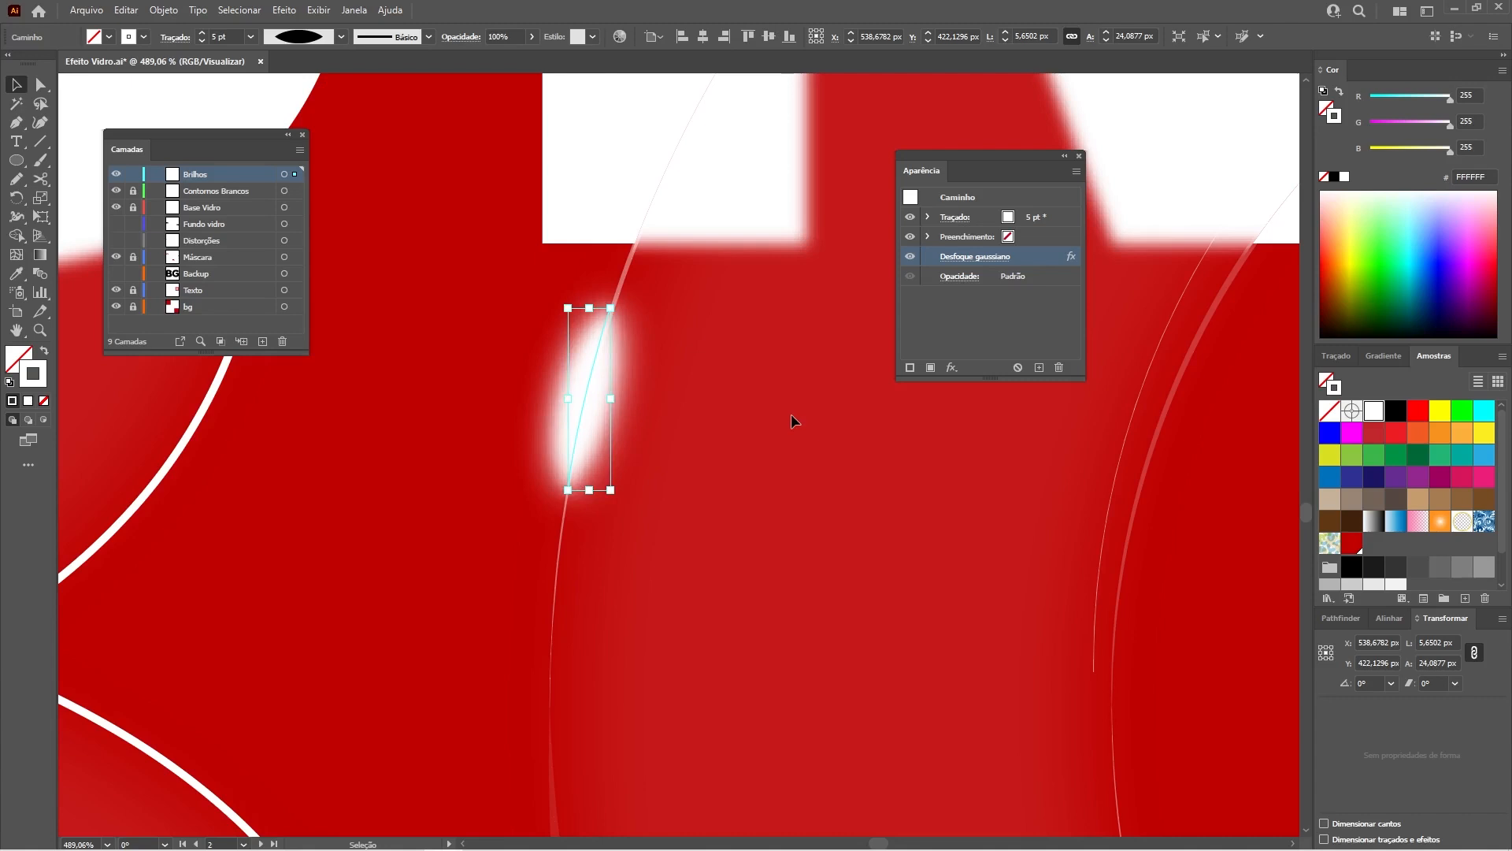
left_click(1002, 263)
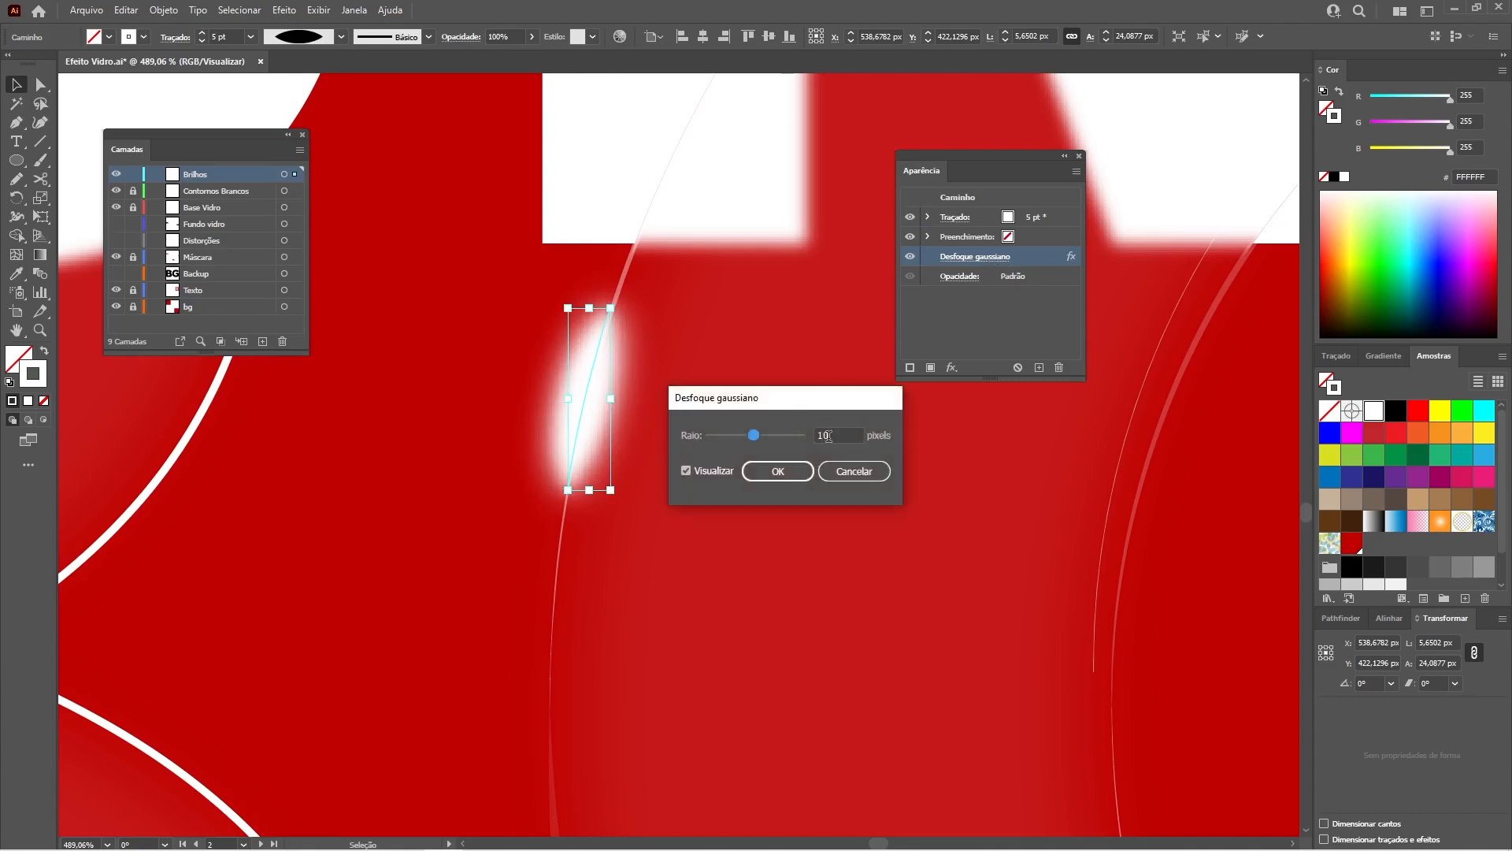
key("Return")
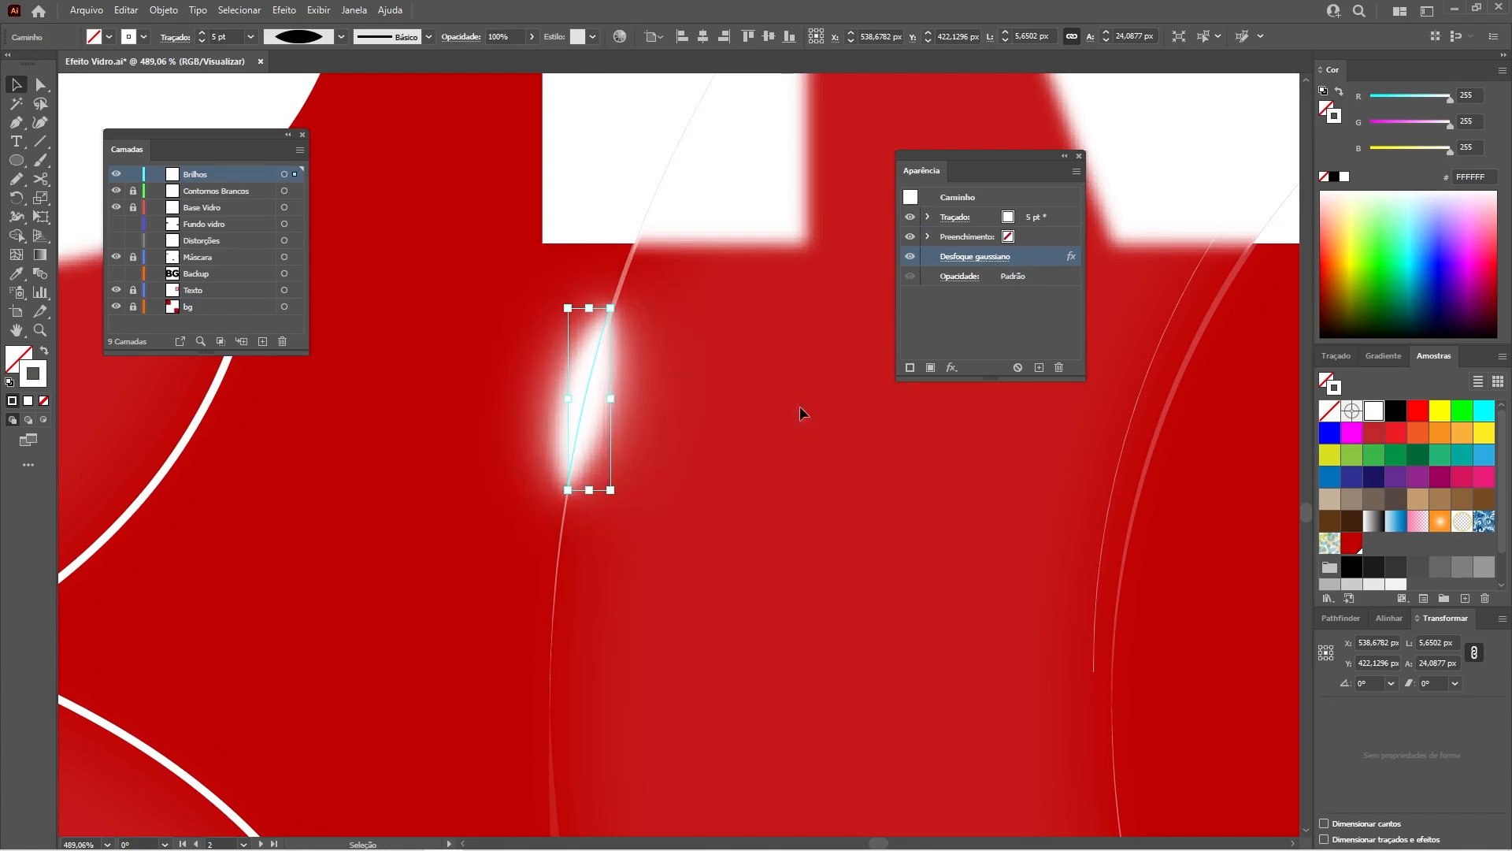
left_click(414, 543)
- Set up the Ellipse tool with white fill and no stroke, and remove the Gaussian Blur from the default appearance
key("ctrl+minus")
key("ctrl+minus")
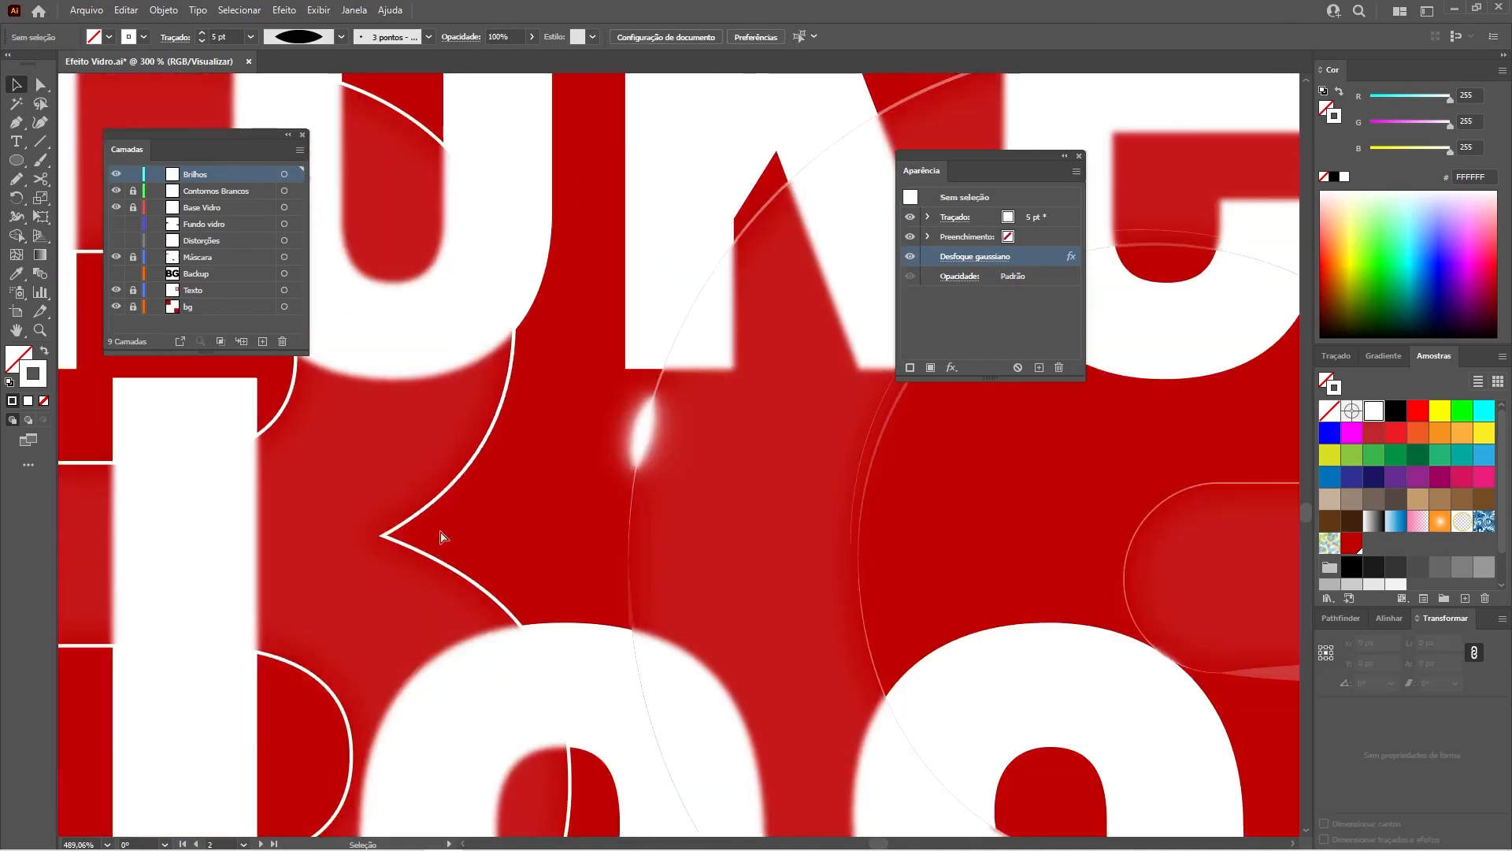
key("ctrl+minus")
key("ctrl+minus")
key("ctrl+minus")
key("ctrl+minus")
key("z")
left_click_drag(654, 483, 996, 622)
key("space")
left_click_drag(830, 439, 721, 587)
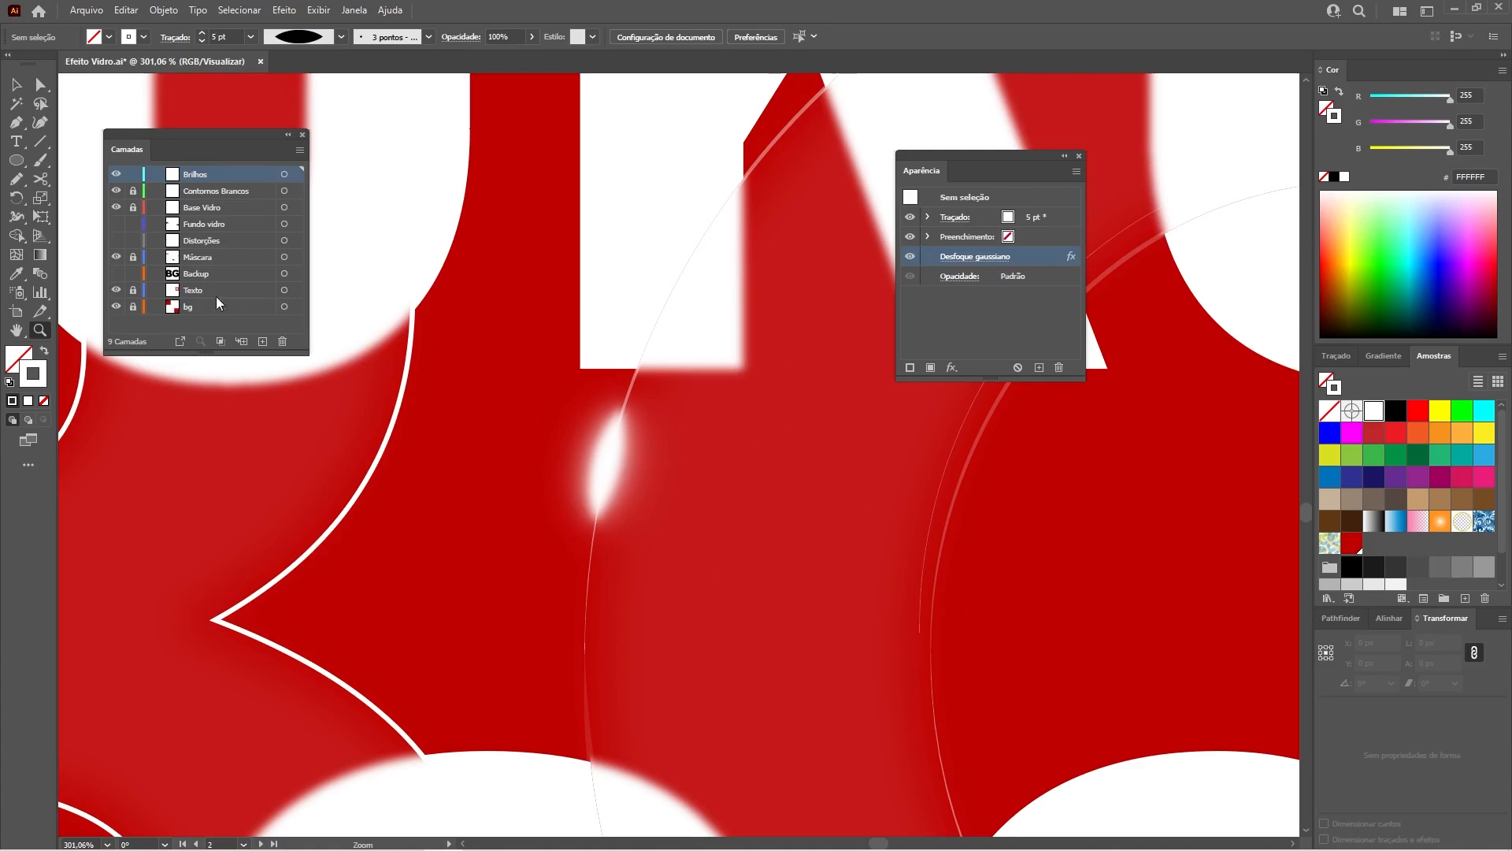
left_click(45, 352)
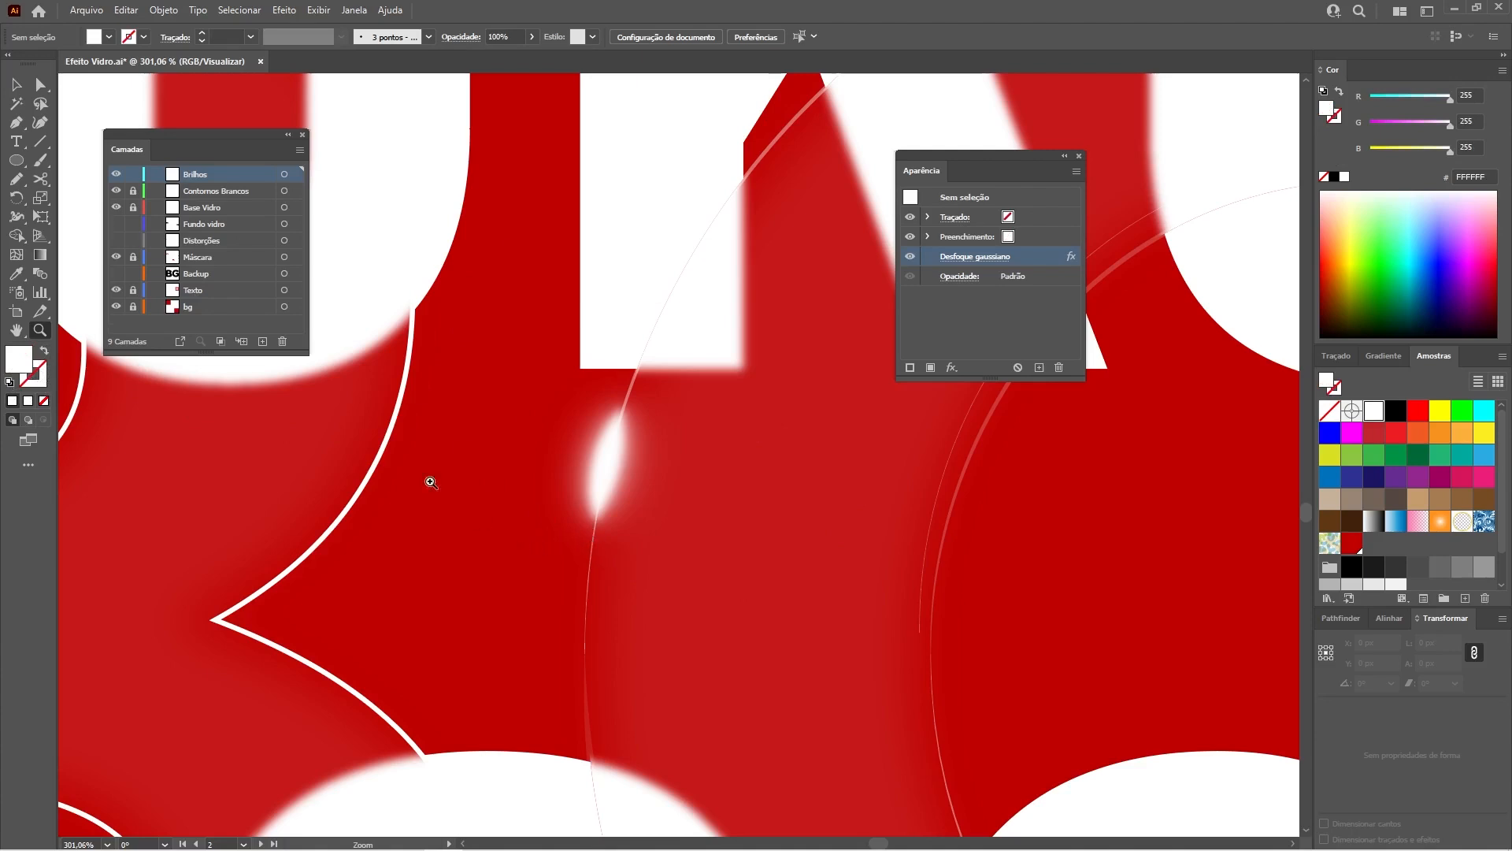
key("l")
left_click_drag(661, 453, 718, 351)
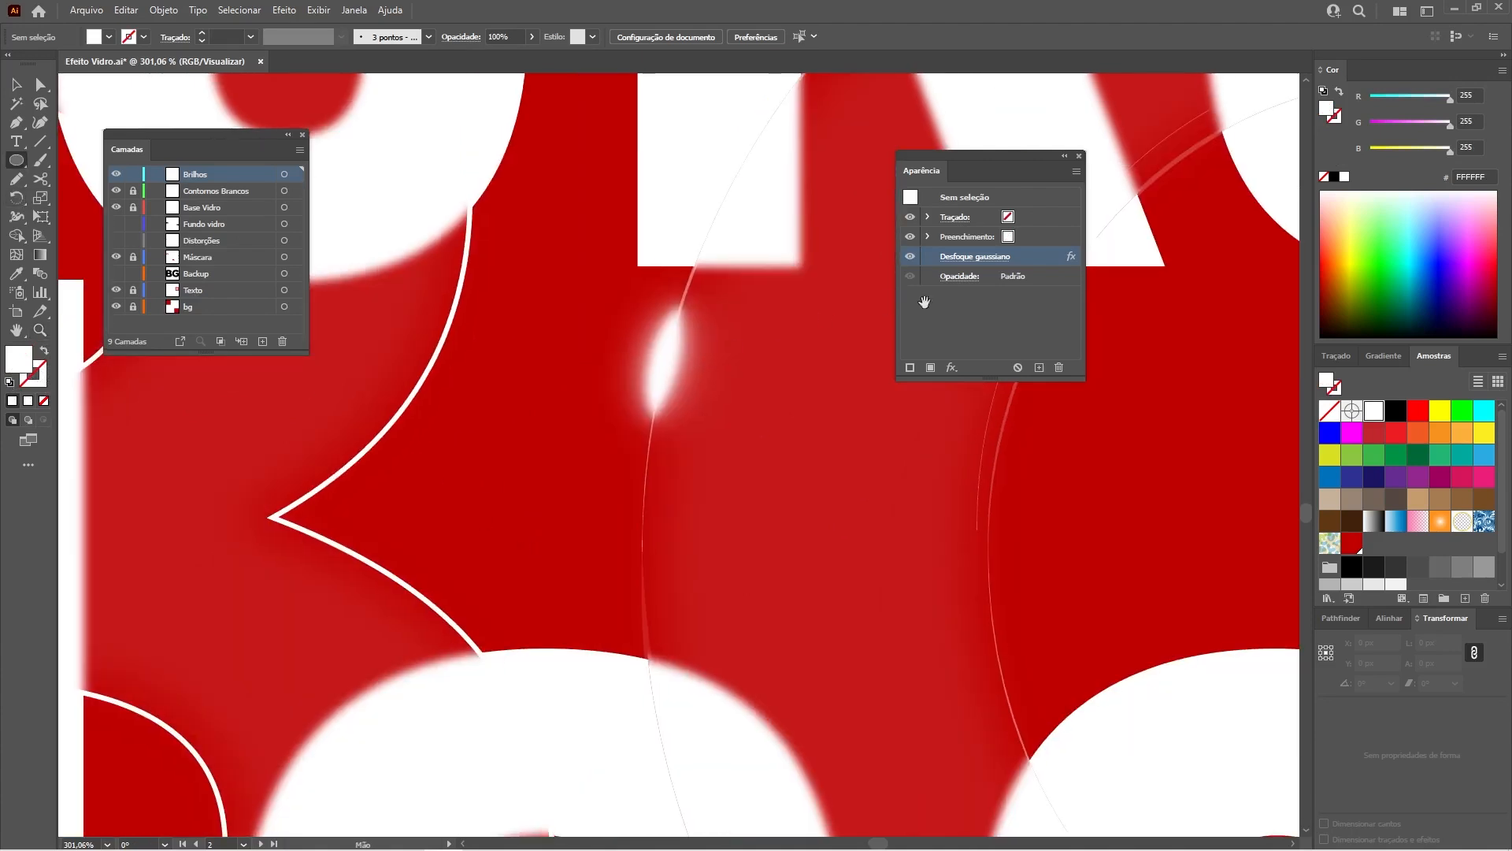
left_click(1059, 367)
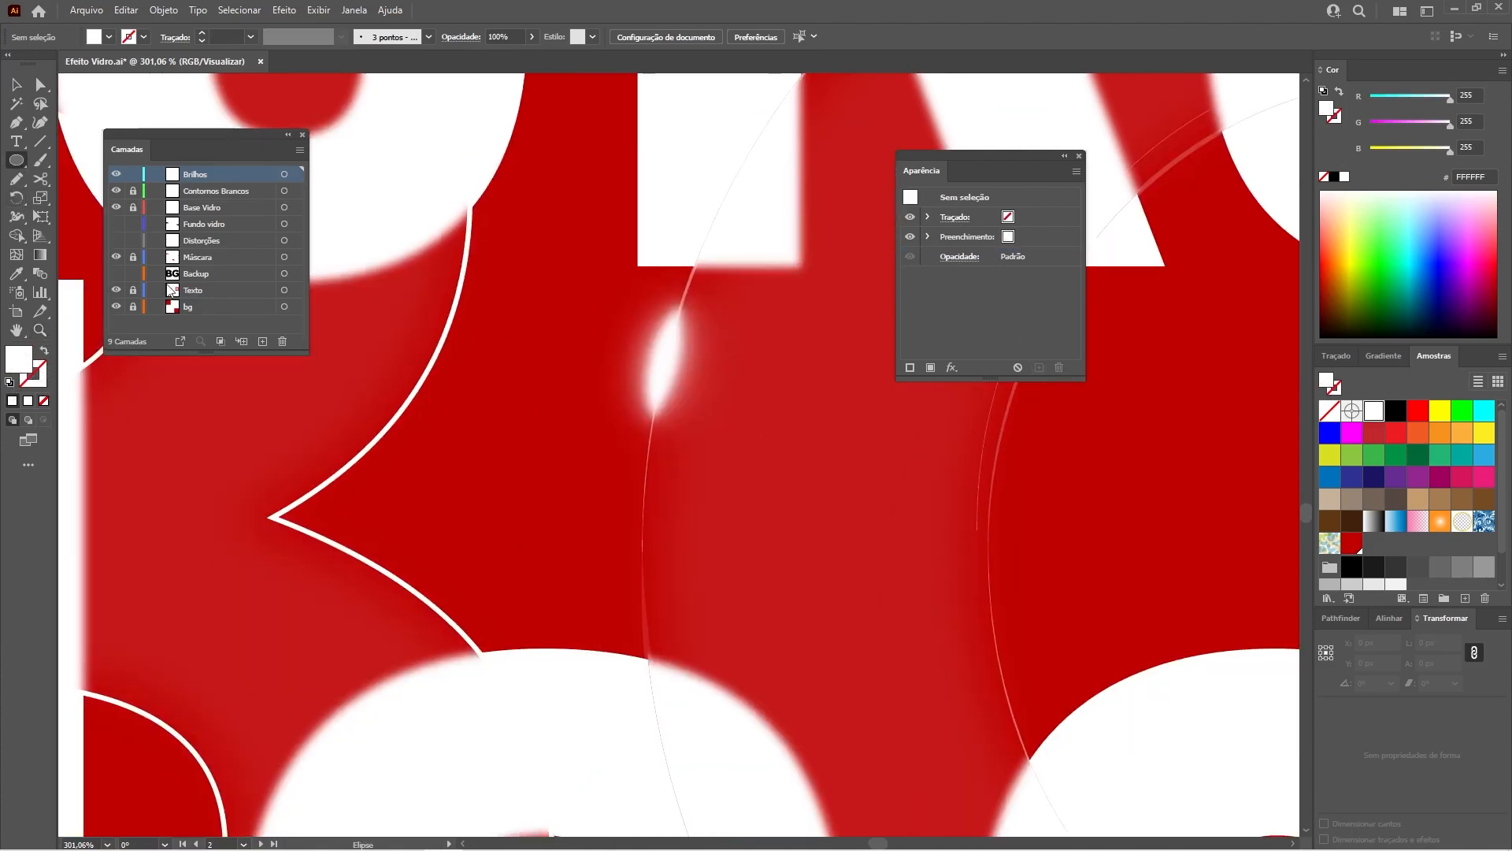
- Draw a narrow vertical ellipse about 7 by 78 px beside the highlight and cross it with a copy rotated 90°
mouse_move(504, 212)
left_mouse_down()
mouse_move(537, 344)
mouse_move(538, 574)
left_mouse_up()
key("v")
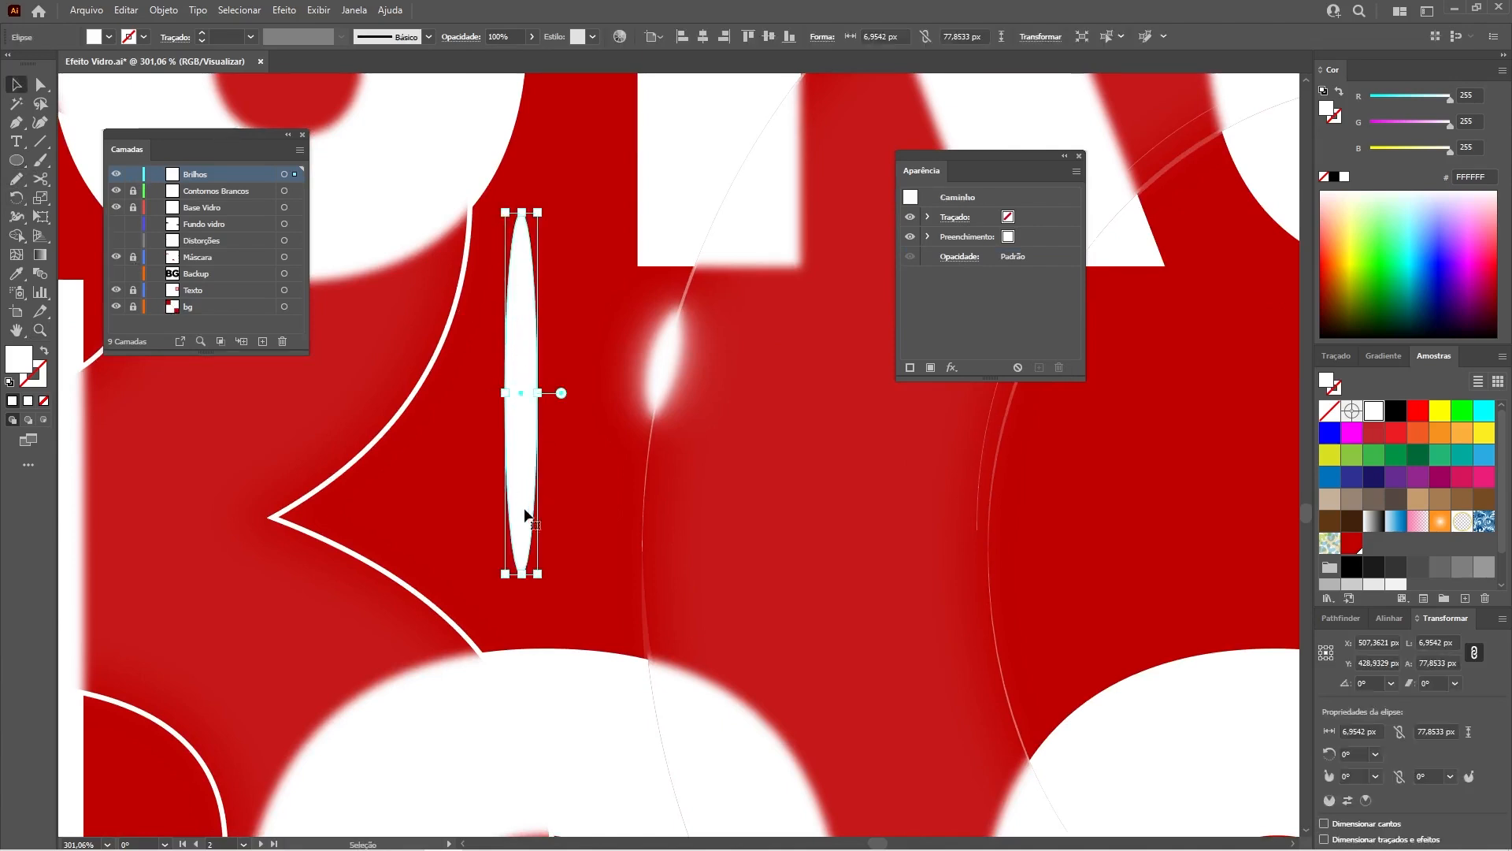
key("a")
key("v")
key("e")
left_click_drag(550, 185, 707, 429)
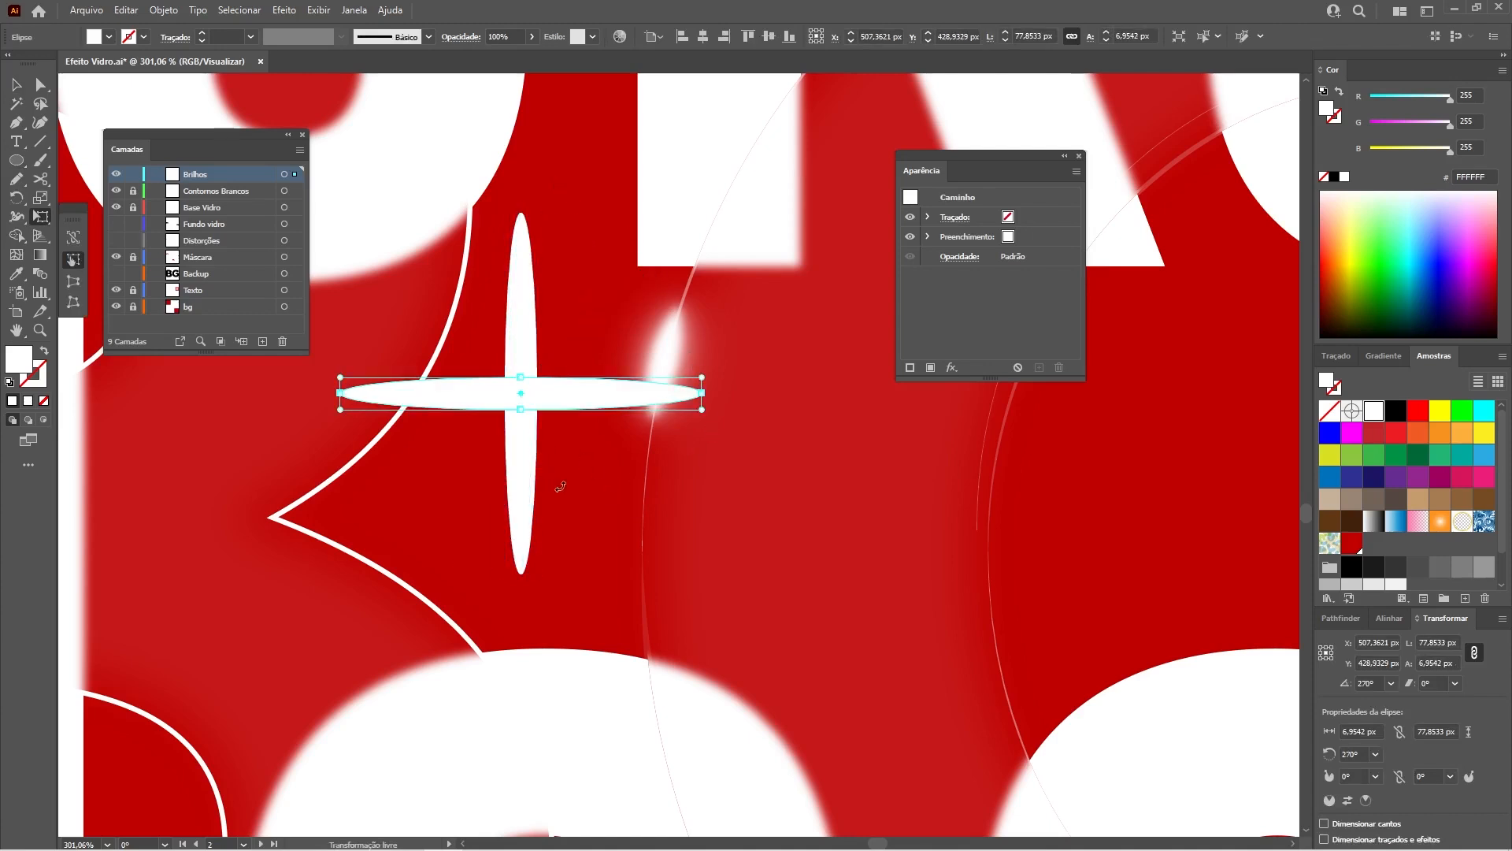
- Select both crossed ellipses and group them
key("v")
left_click(574, 487)
left_click(511, 394)
left_click(525, 477, "shift")
key("a")
key("v")
key("ctrl+g")
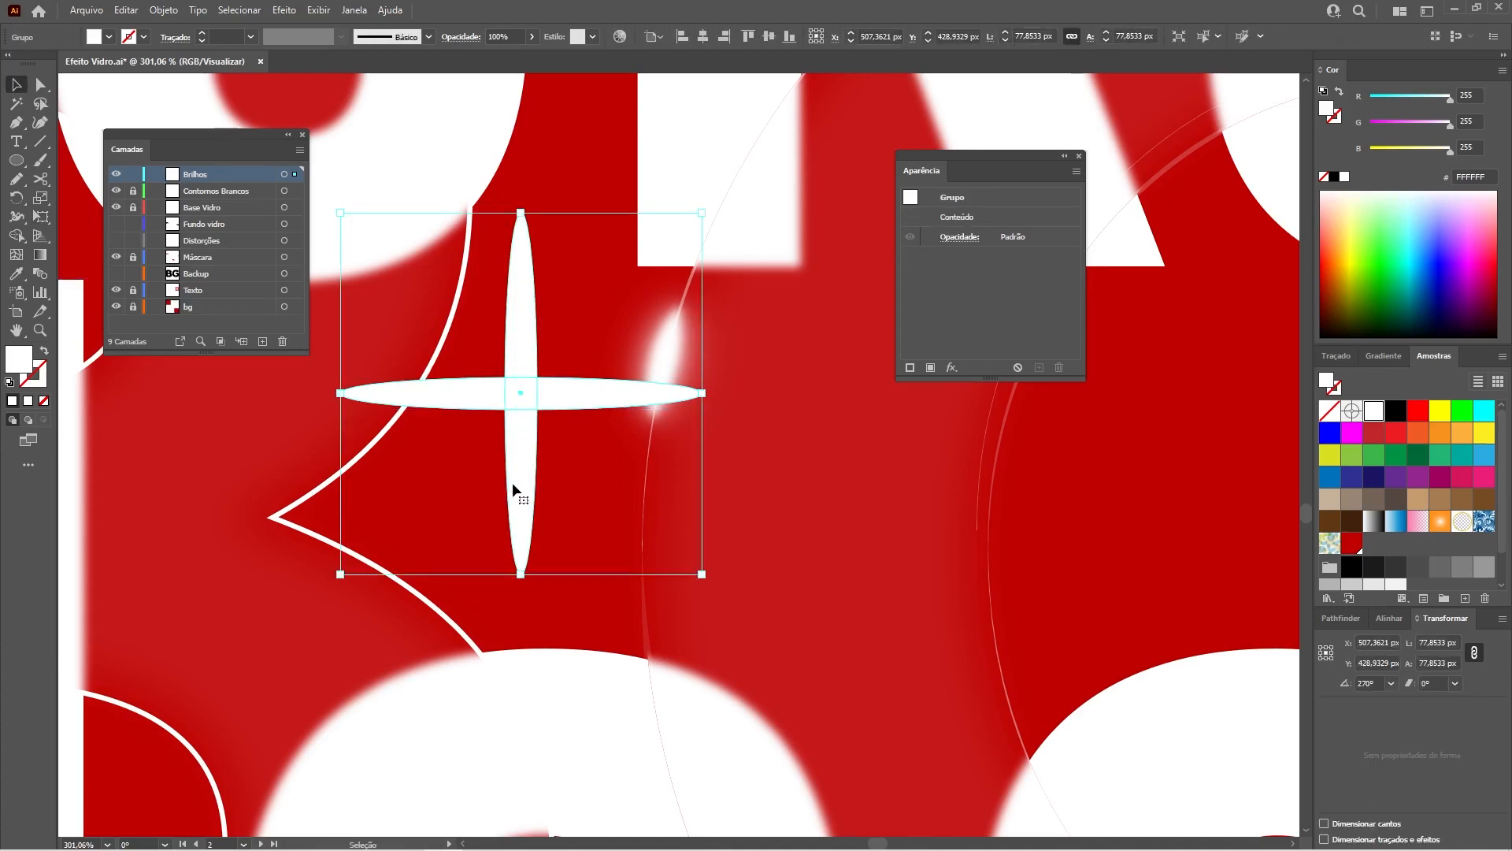
- Add a copy of the ellipse cross rotated 45° and group both crosses into an eight-pointed star
key("a")
left_click_drag(713, 201, 602, 165)
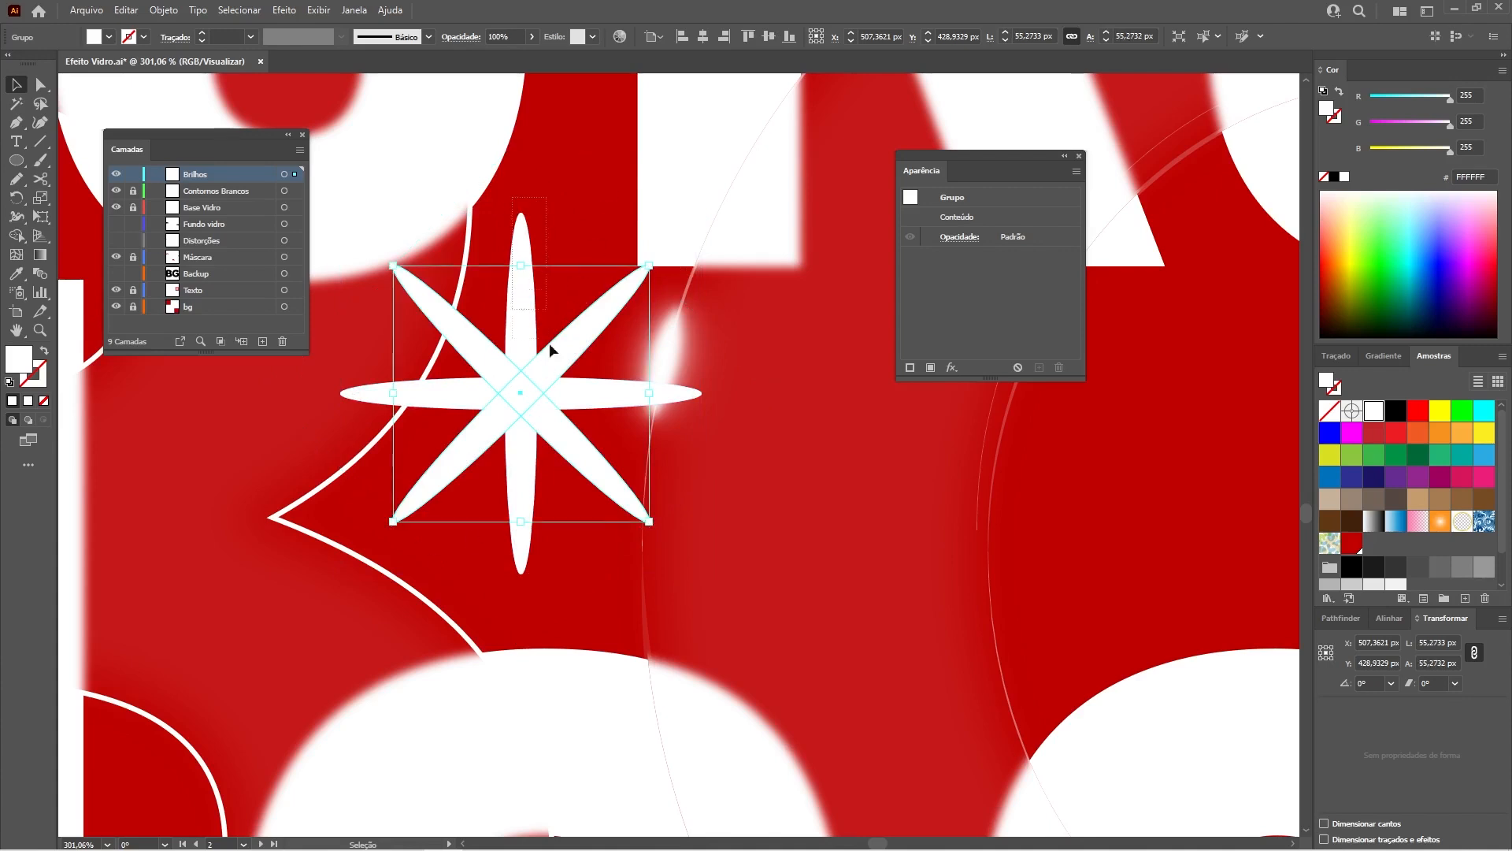
left_click(578, 170)
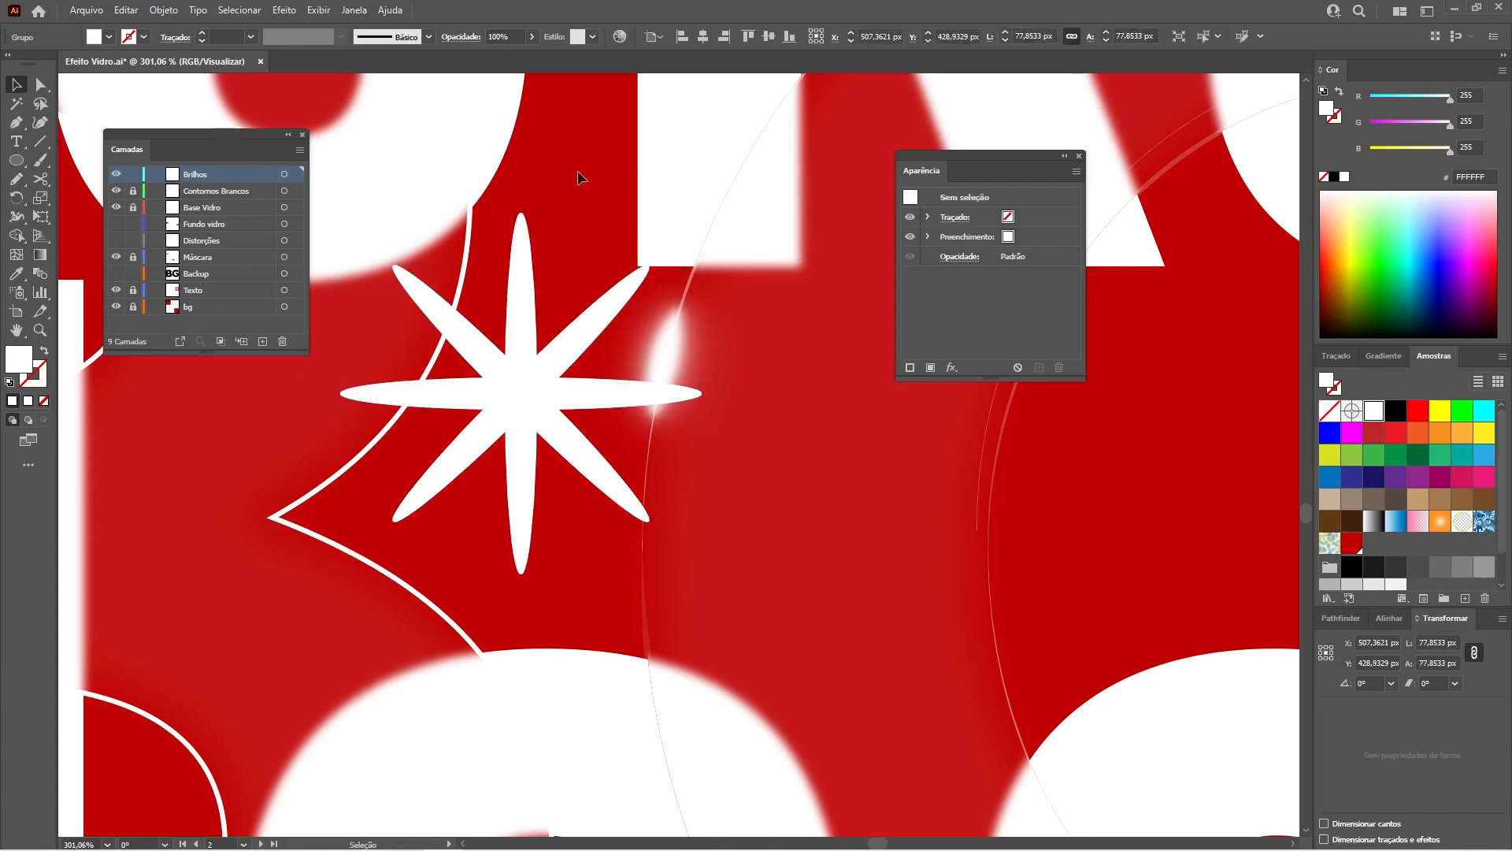
left_click(526, 378)
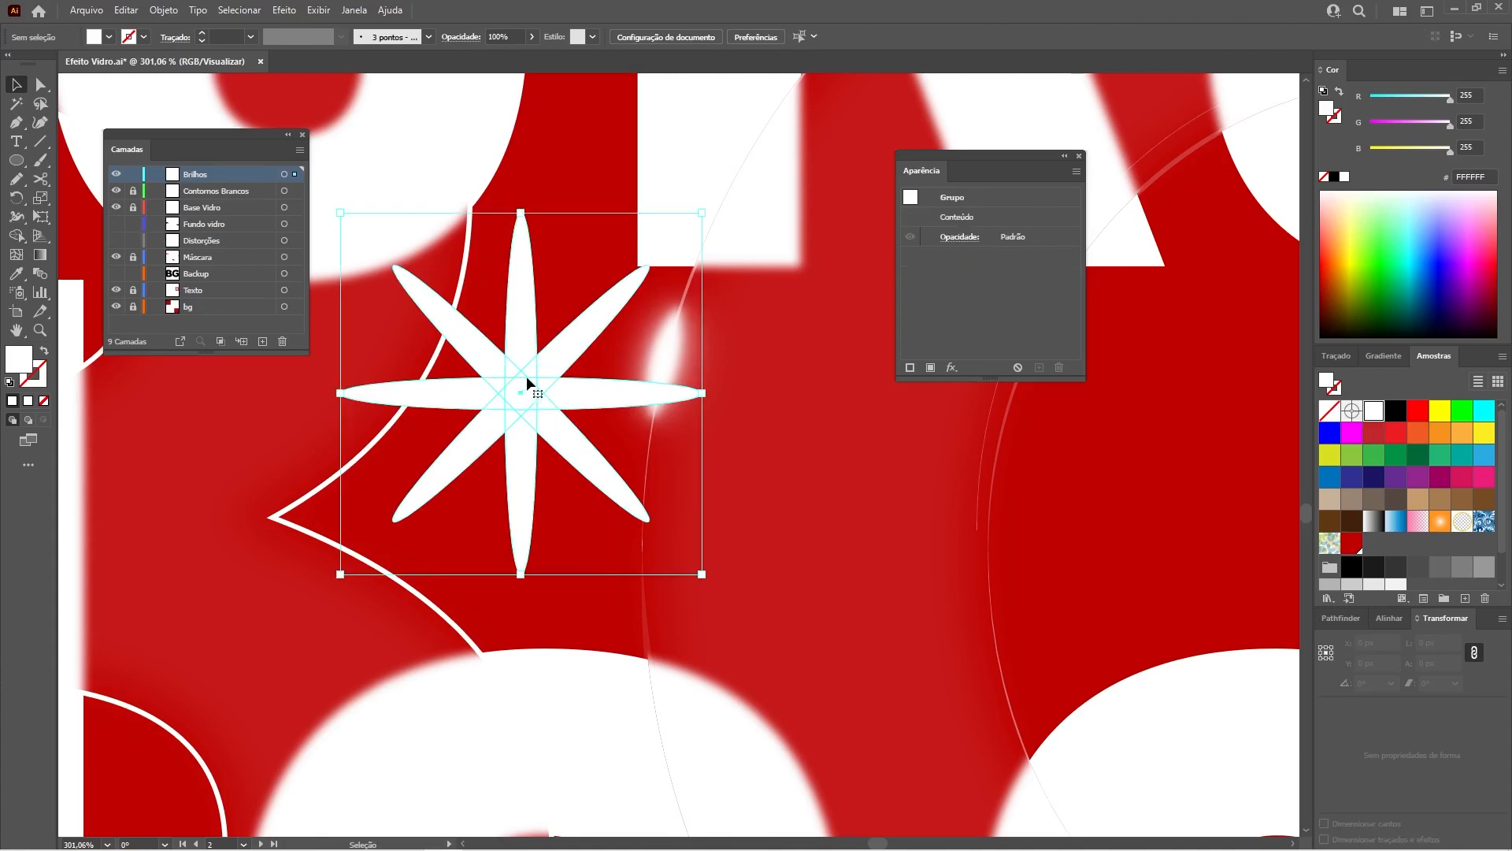
- Apply a Gaussian Blur with a radius of 5 pixels to the eight-pointed star group
left_click(285, 11)
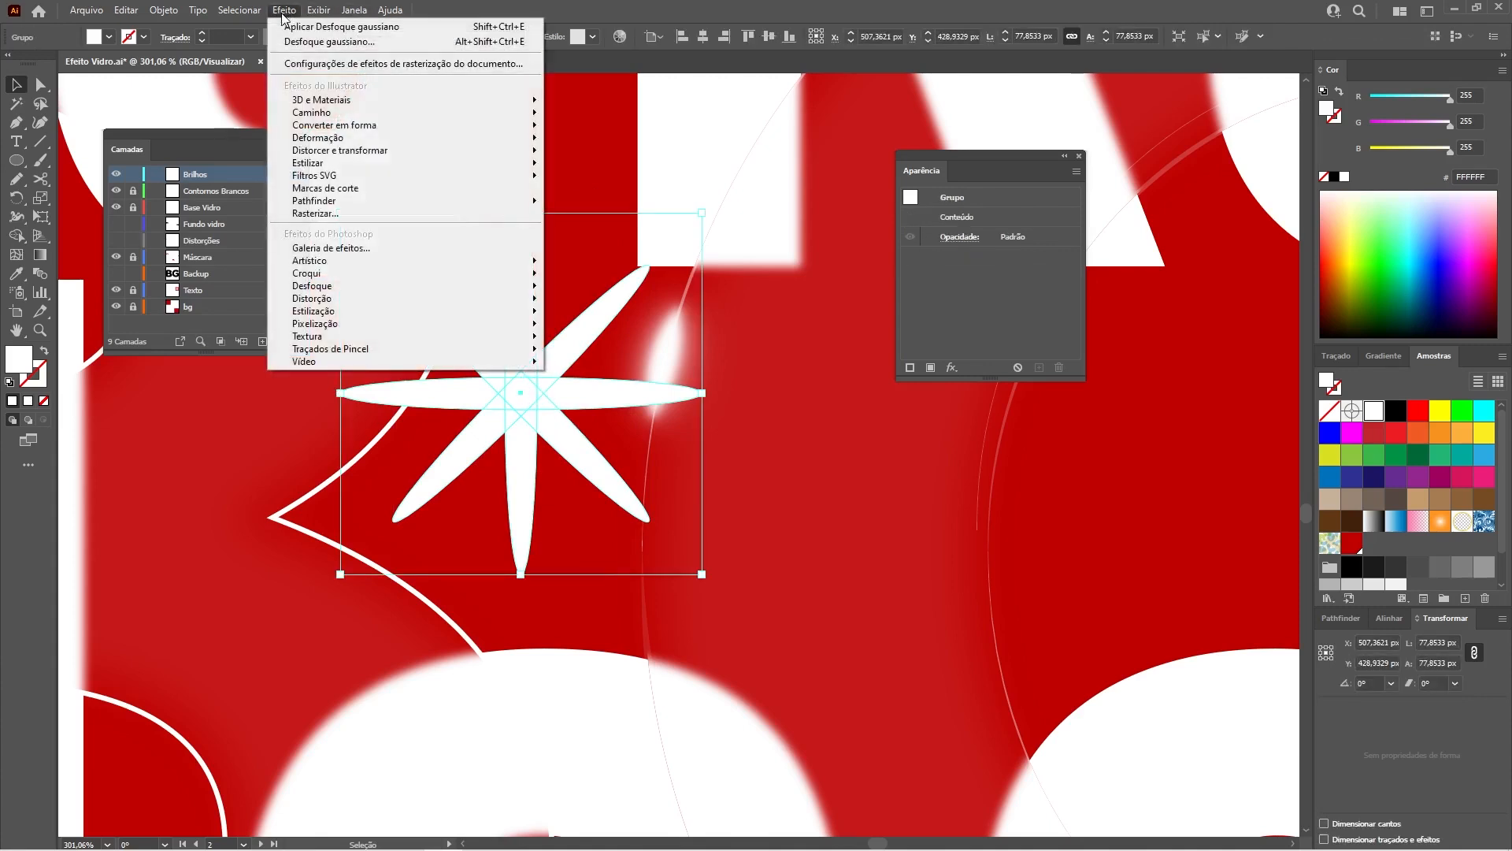
left_click(324, 38)
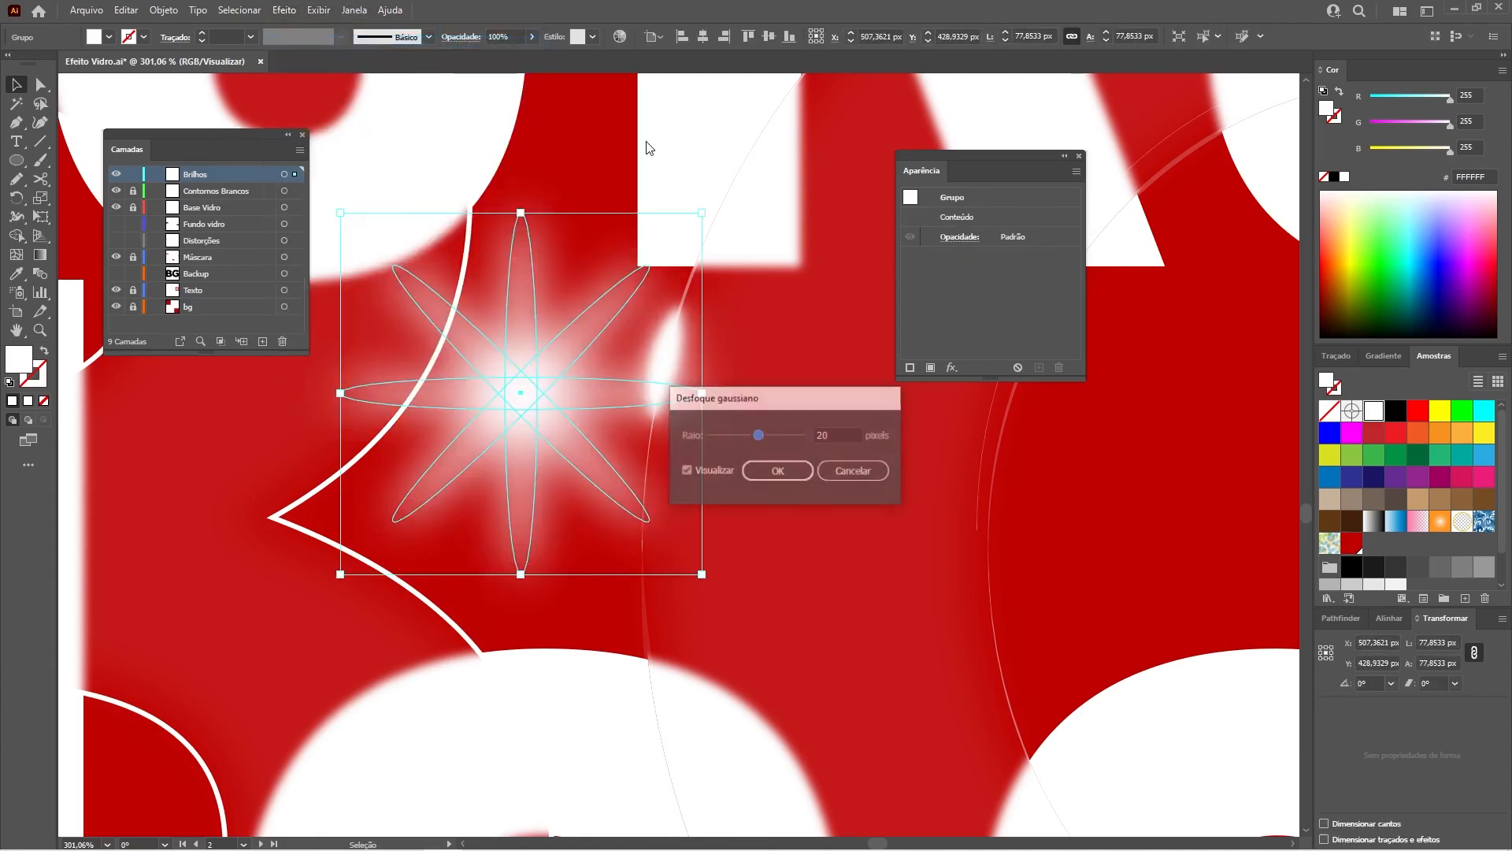
left_click(836, 437)
type("5")
key("Return")
- Set the blurred star group's opacity to 20%
left_click(509, 36)
type("20")
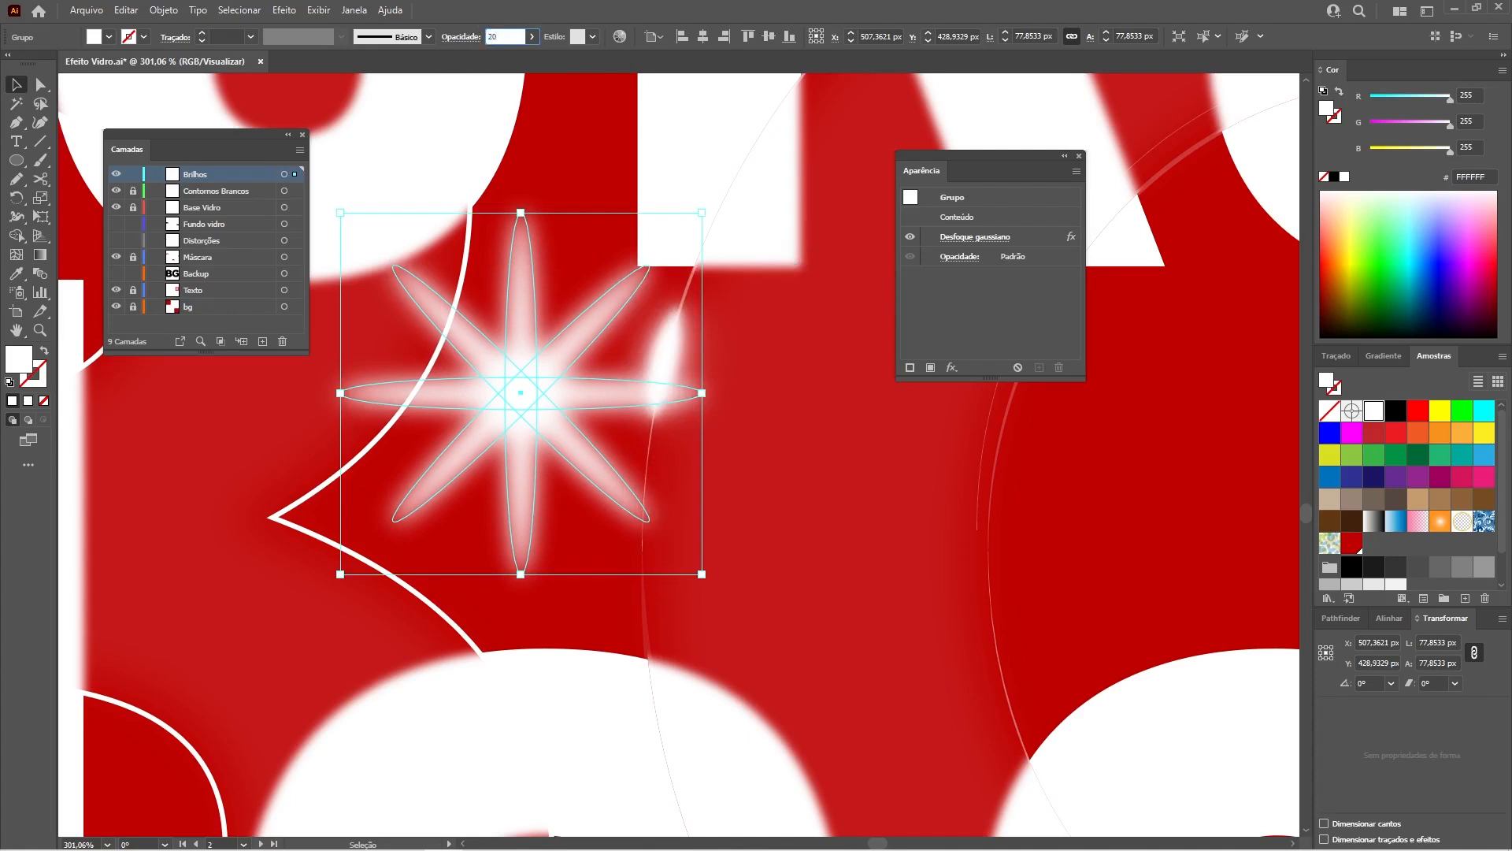
key("Return")
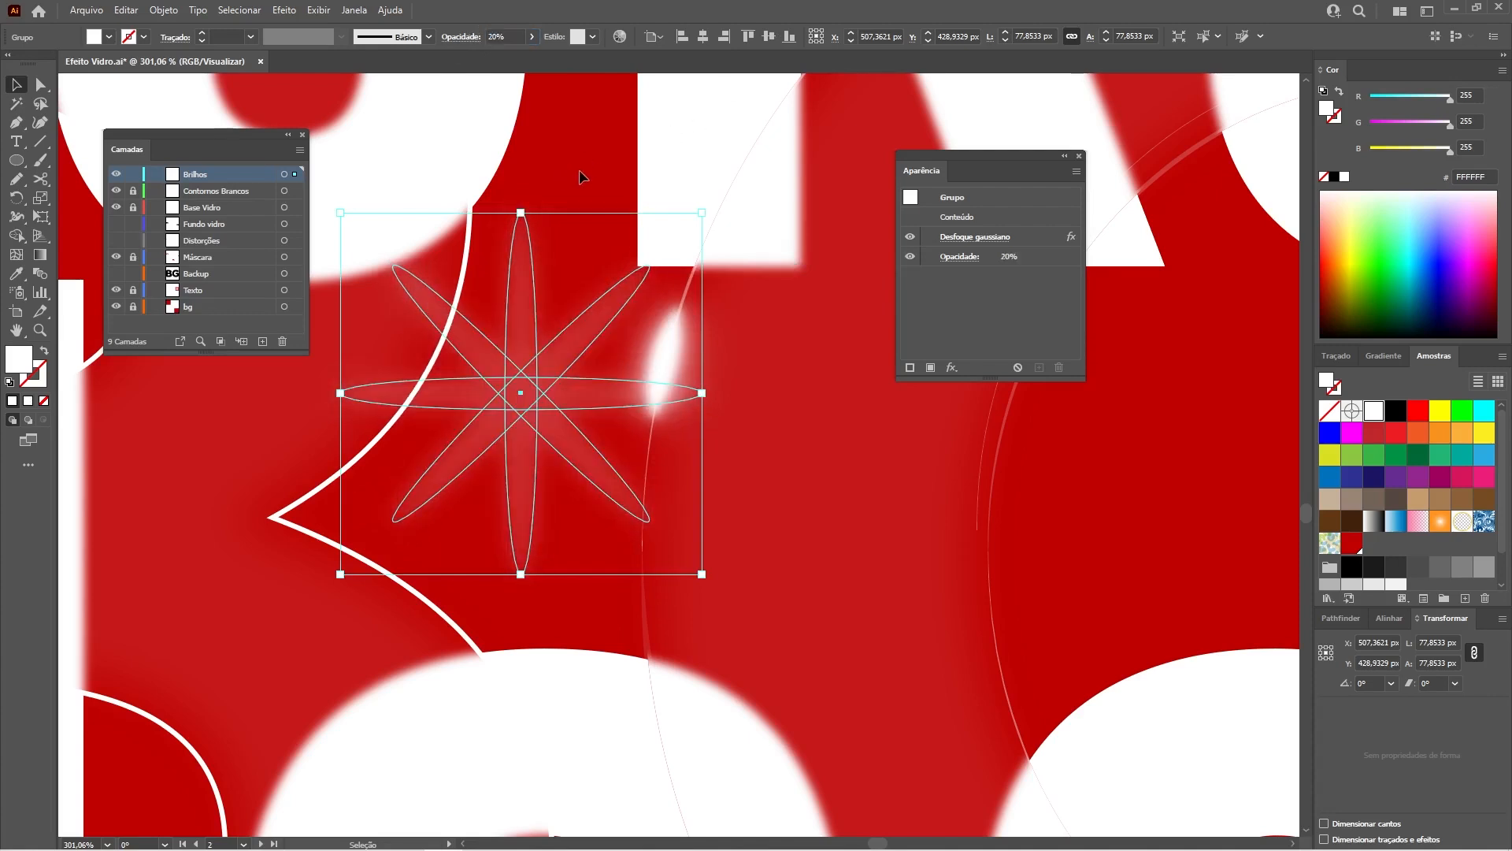
- Set the Gaussian Blur radius of the star group to 8 pixels
left_click(596, 187)
left_click(529, 383)
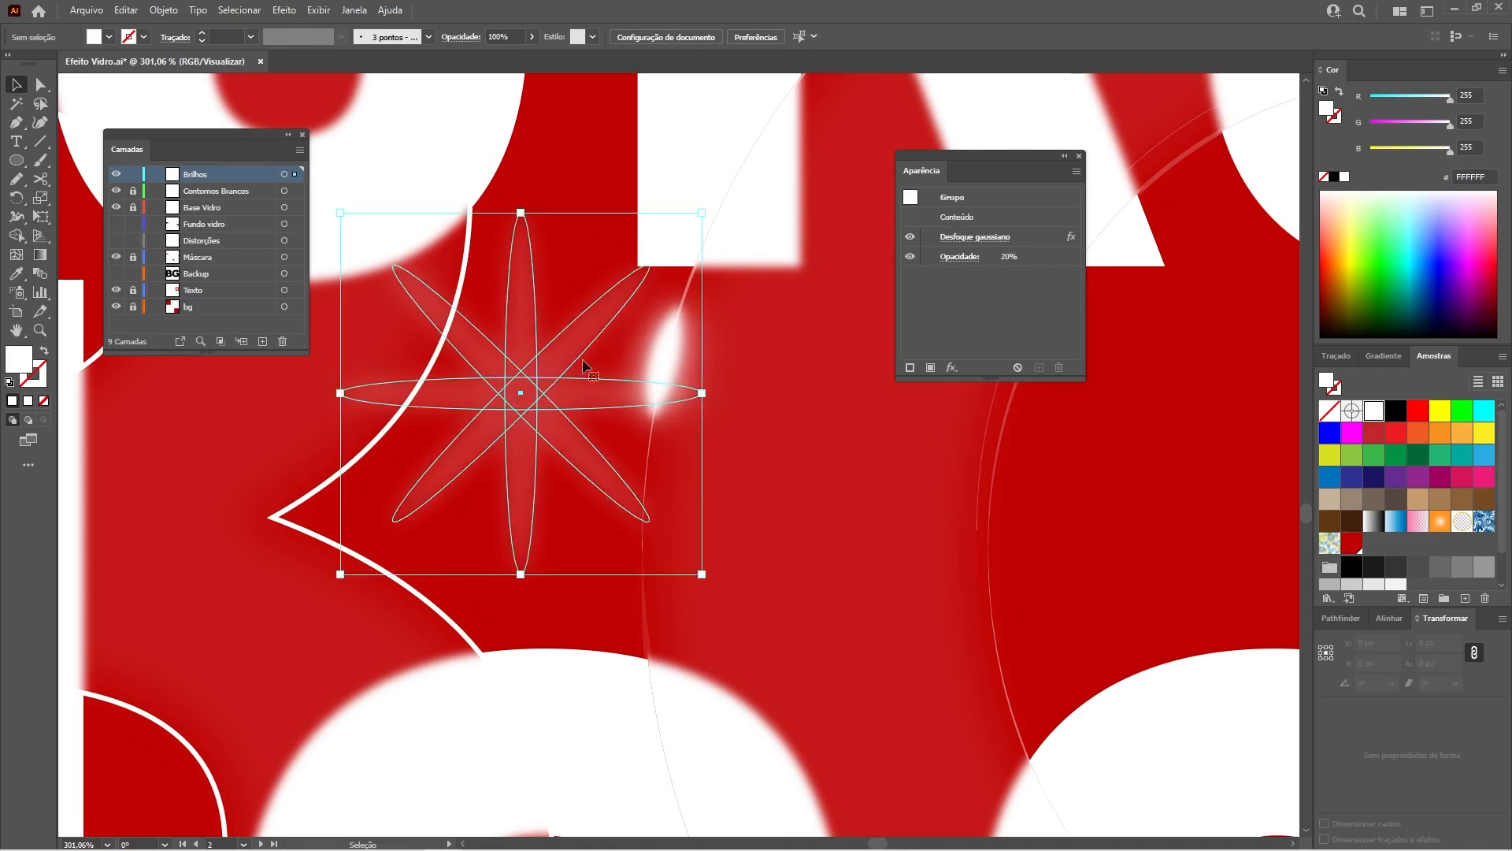
left_click(999, 235)
double_click(831, 434)
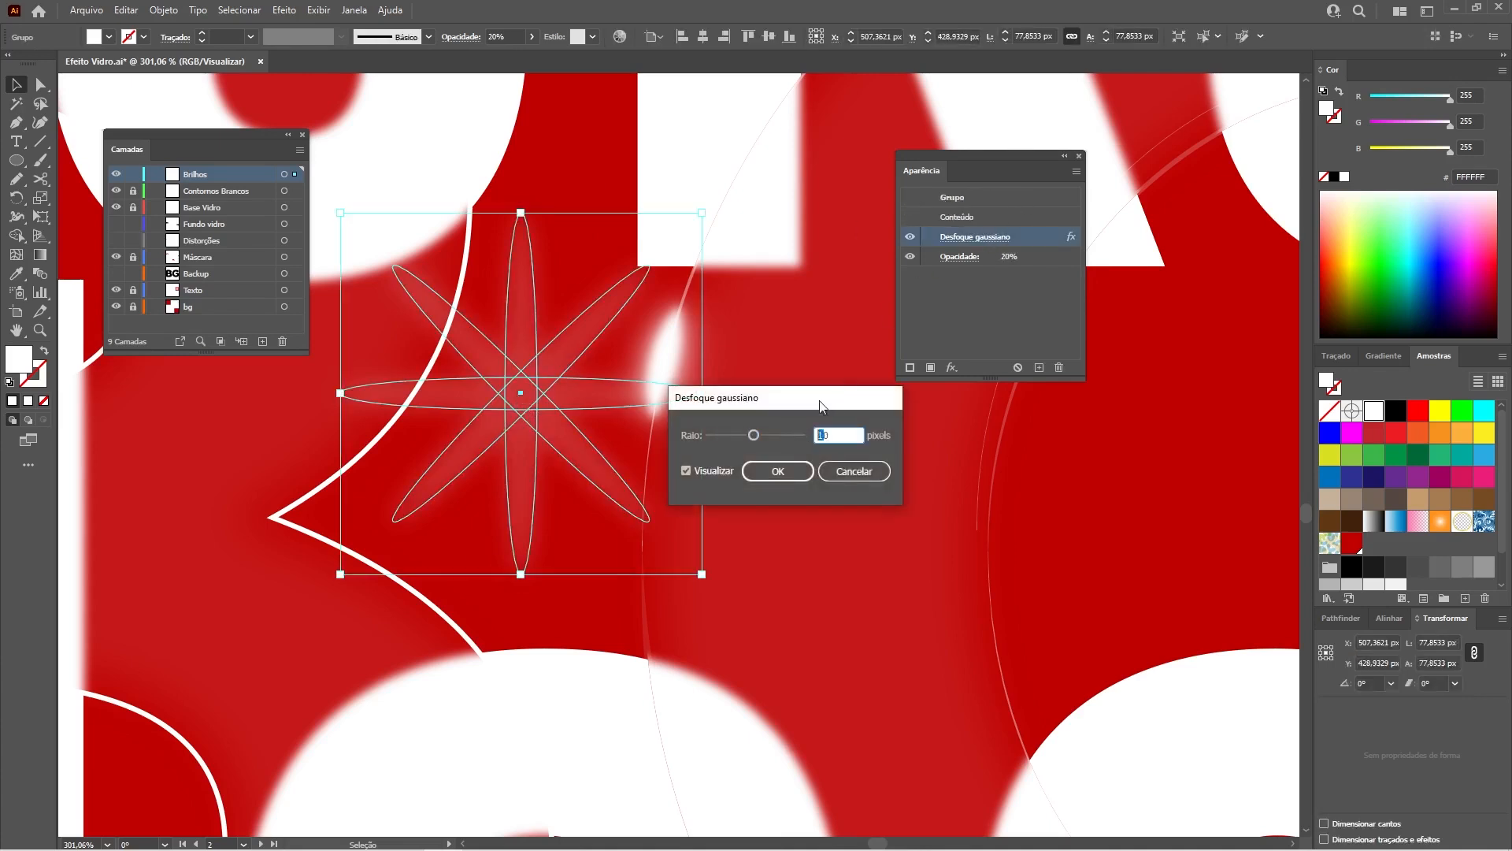
type("08")
key("Return")
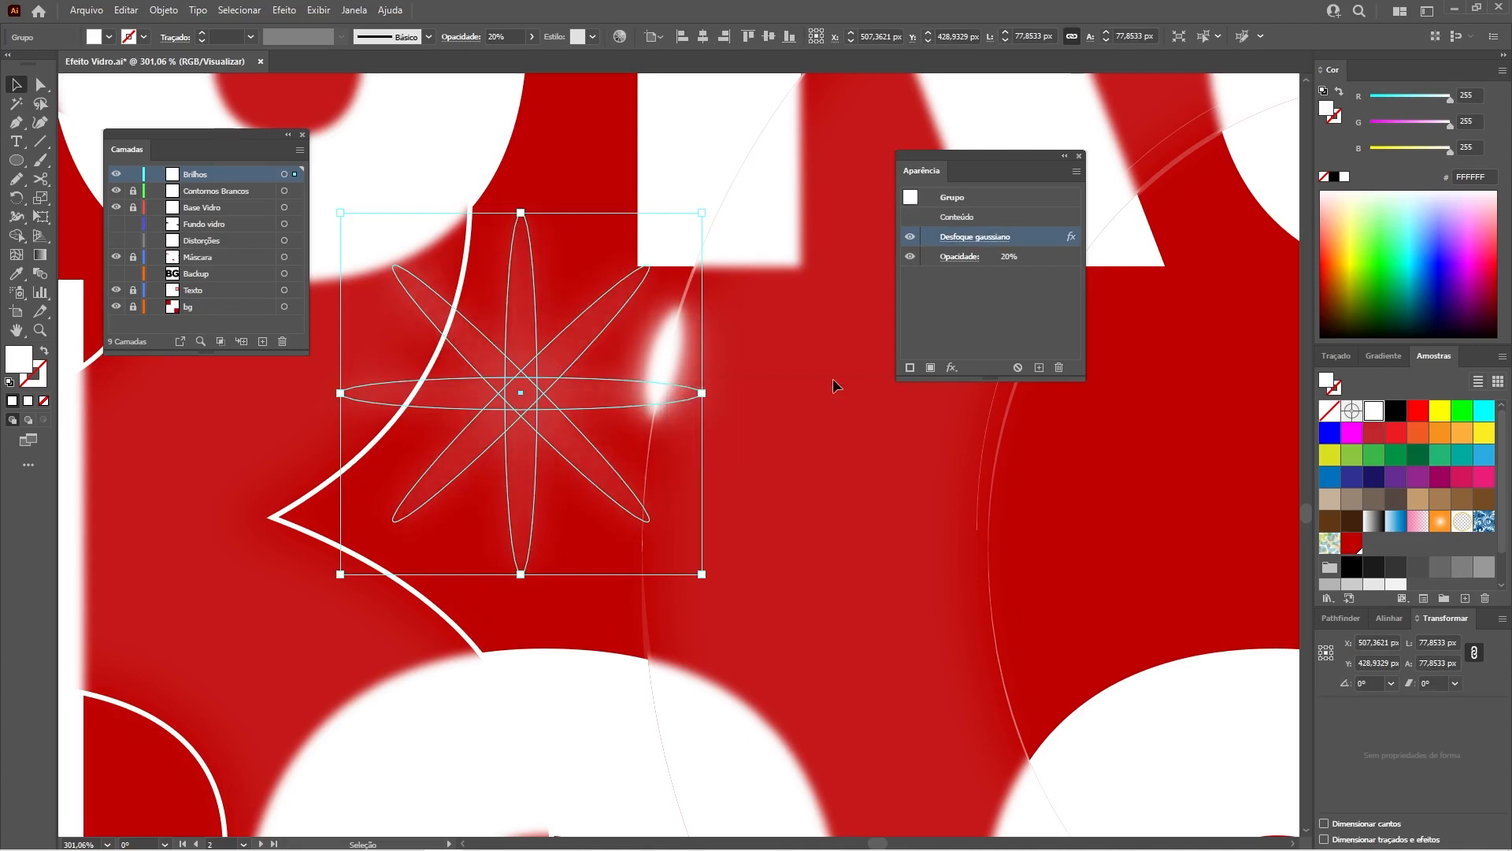
- Move the star onto the highlight on the G's outer edge and scale it up to about 97.5 px wide
left_click_drag(533, 411, 660, 381)
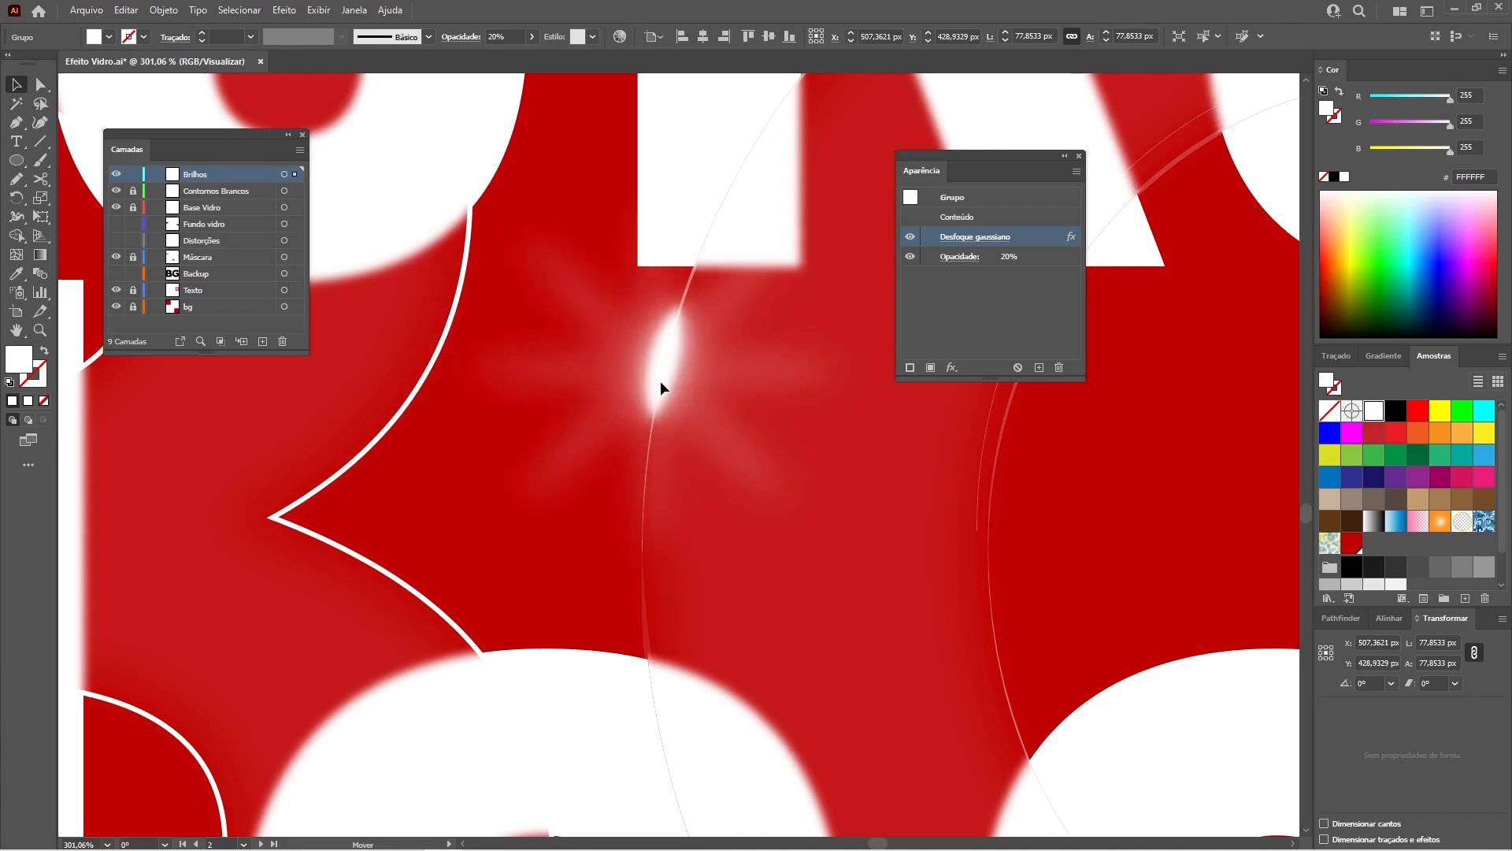
left_click_drag(897, 144, 820, 162)
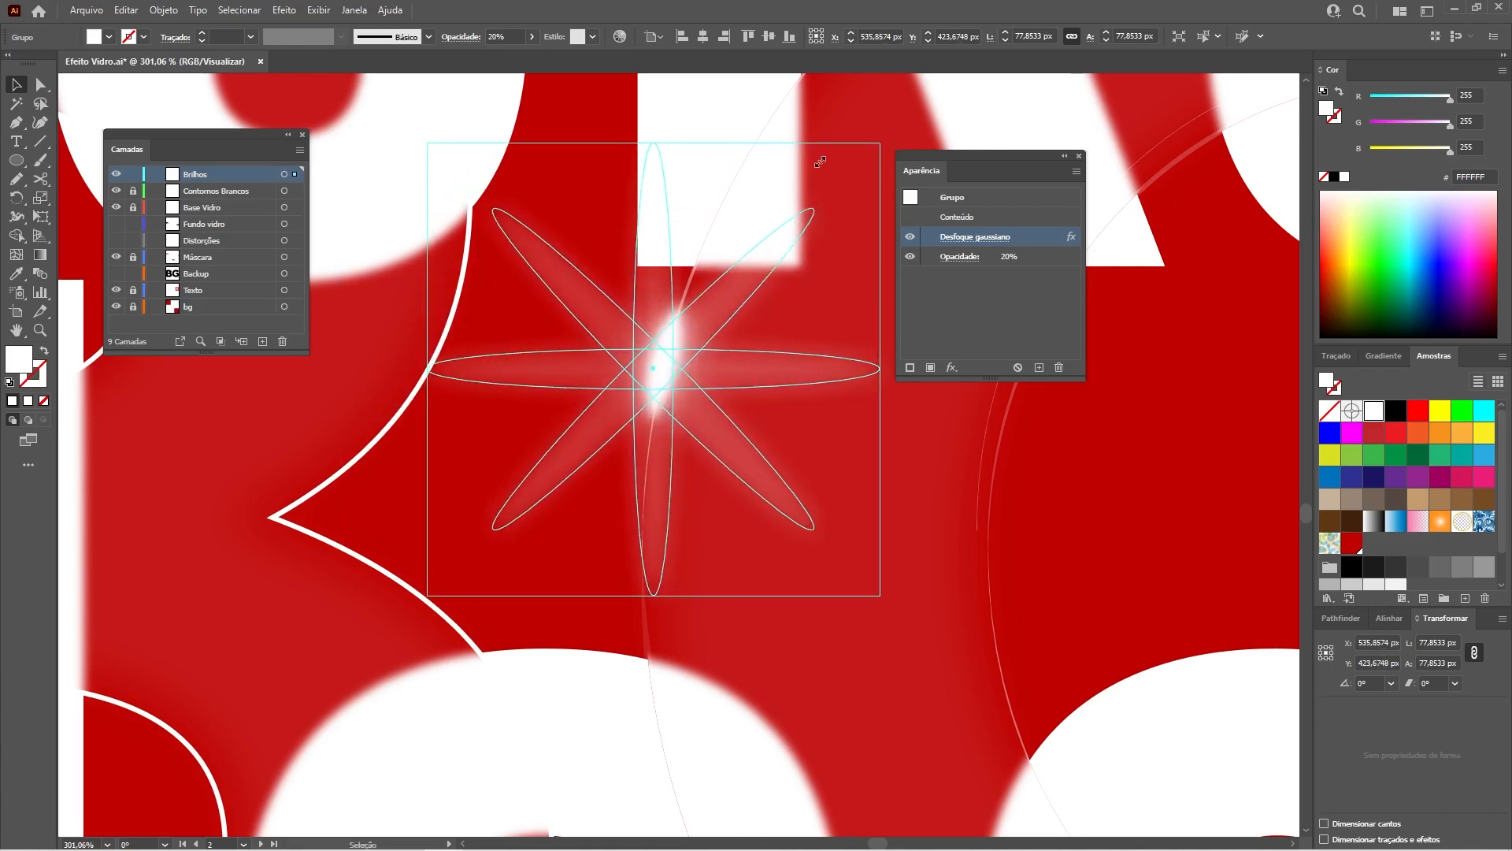
- Set the enlarged star's opacity to 10% and fine-tune its position over the edge highlight
left_click(596, 164)
left_click(599, 301)
left_click(504, 37)
type("10")
key("Return")
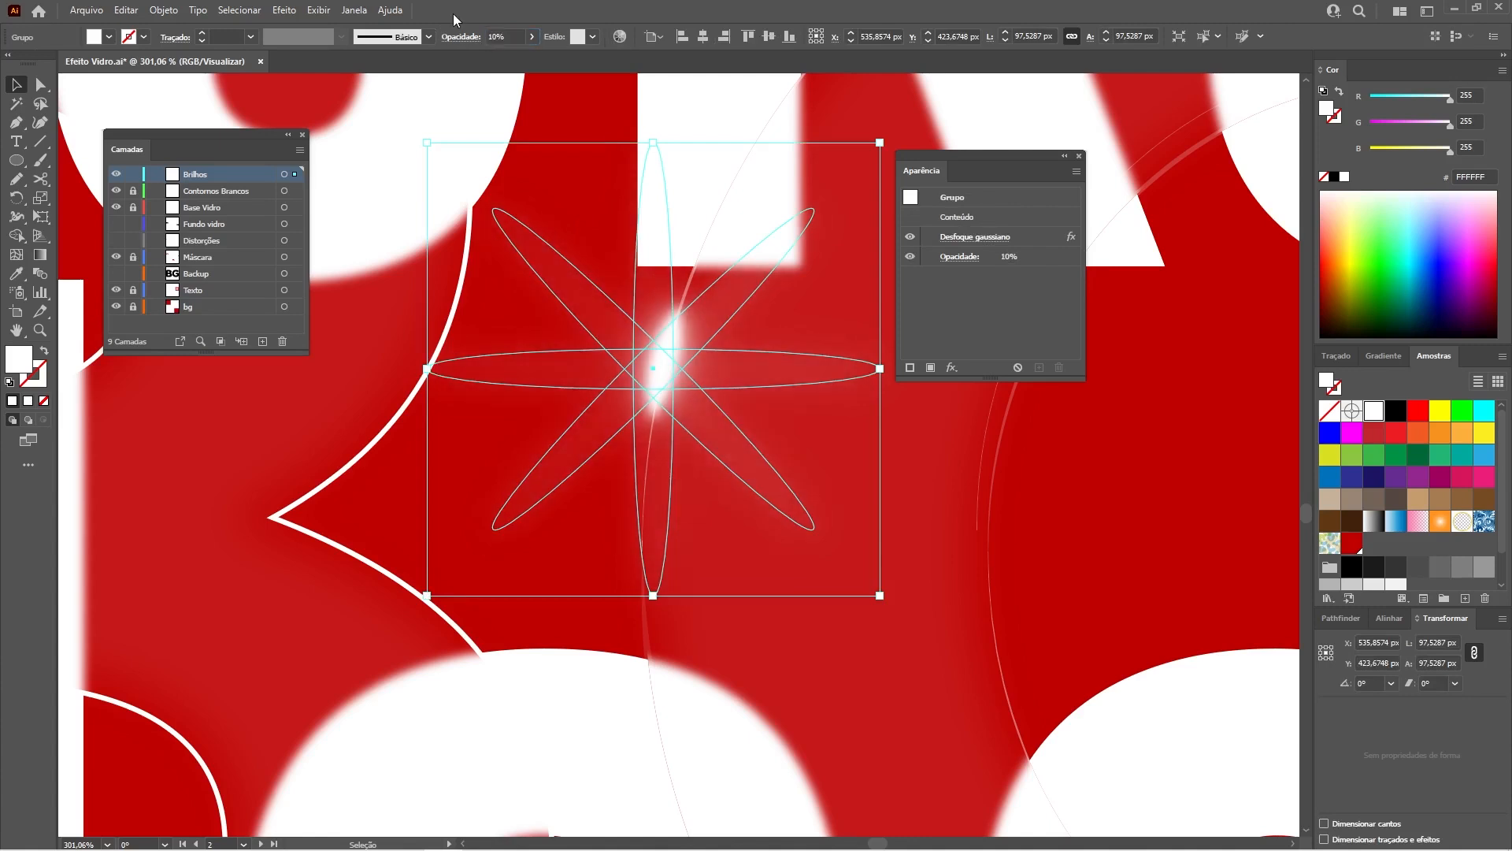
left_click_drag(736, 373, 744, 362)
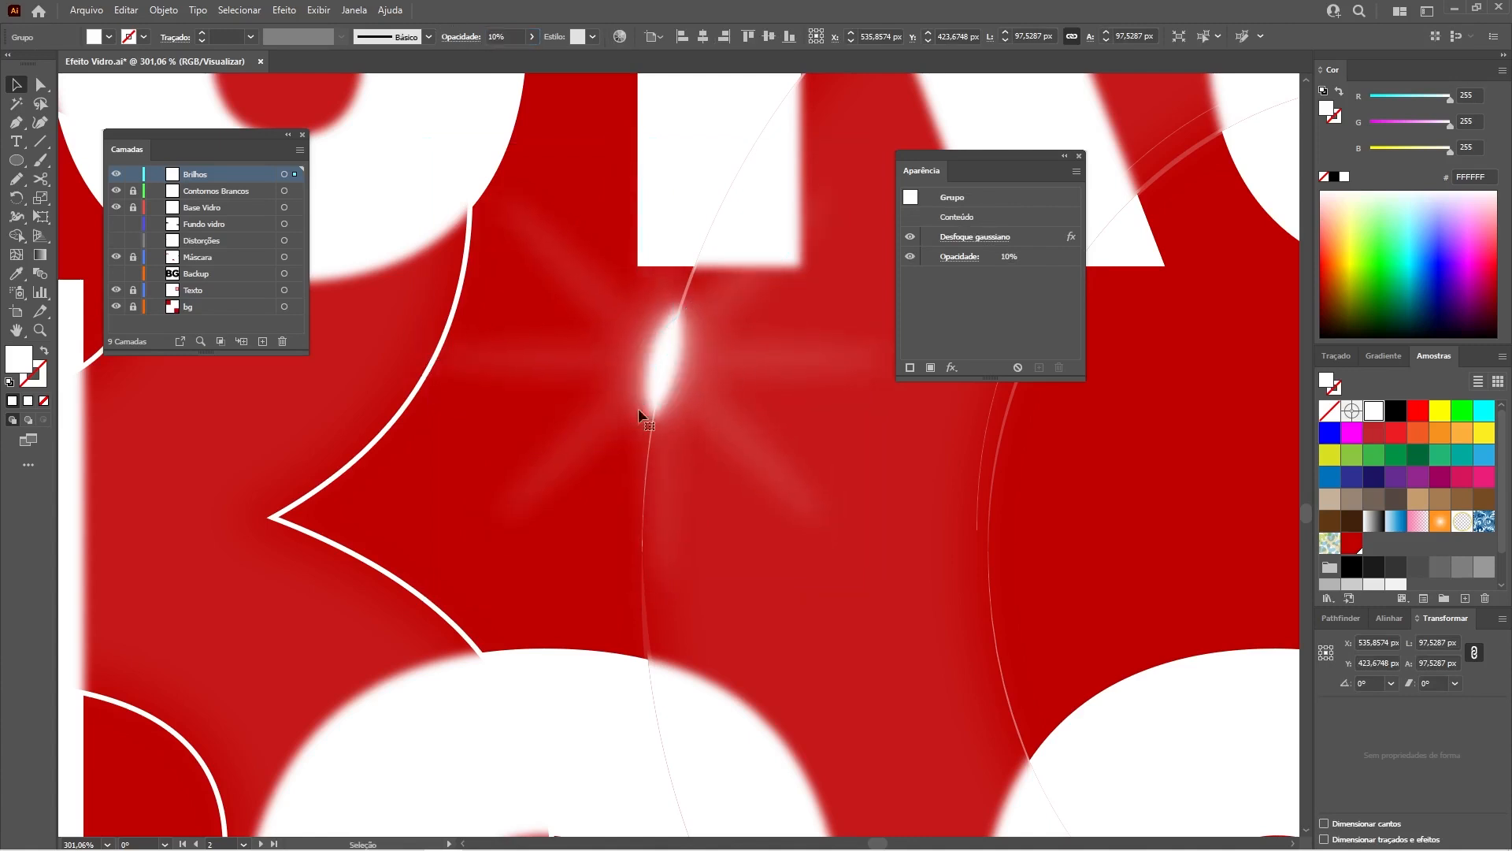
left_click(481, 438)
- Place a copy of the star at the rounded end of the G's crossbar and put the original back on the outer-edge highlight
key("ctrl+0")
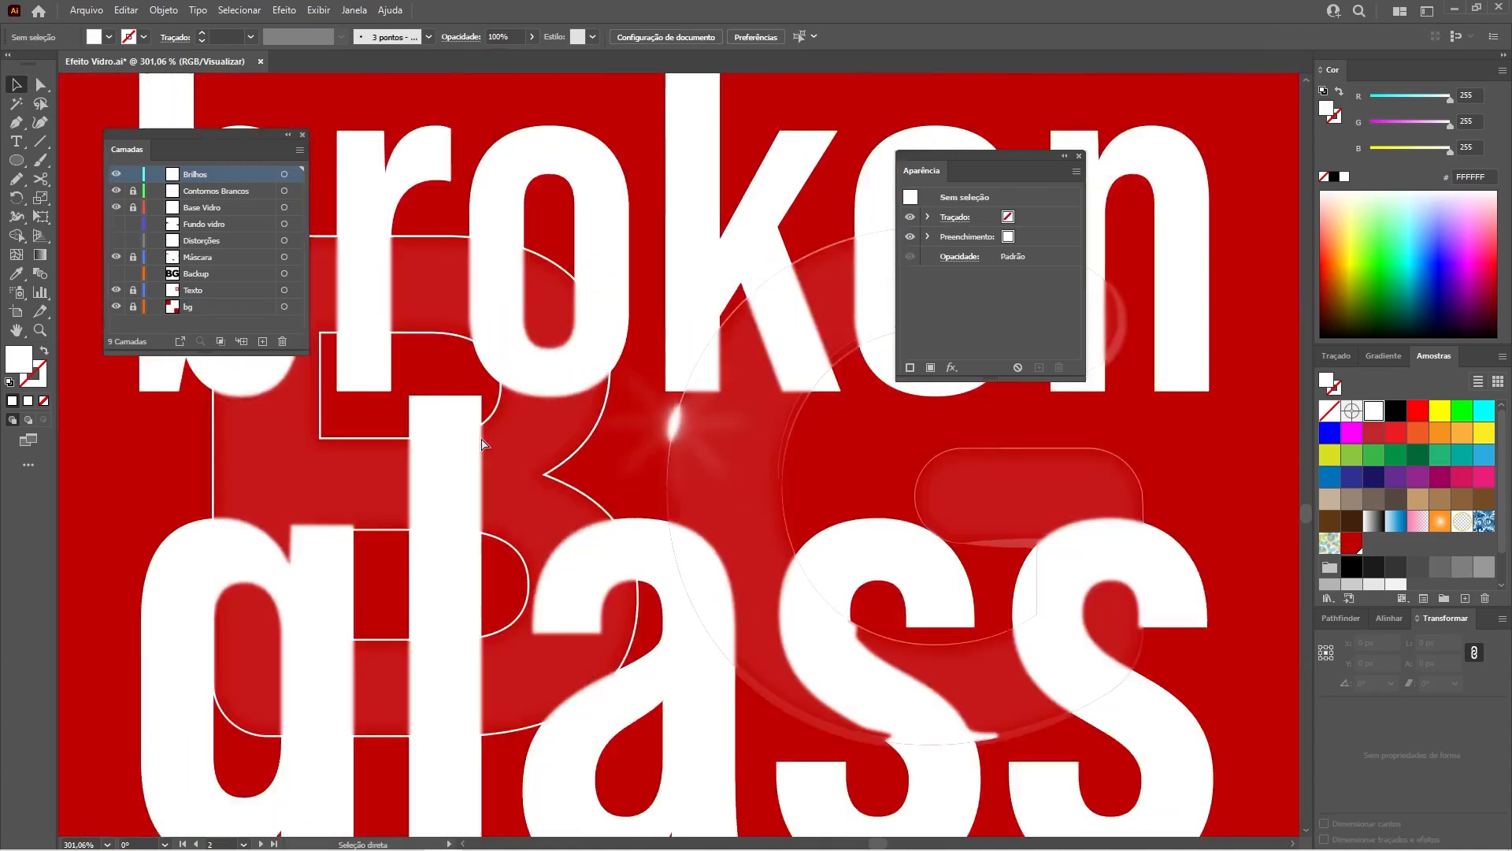
key("z")
left_click_drag(715, 488, 900, 563)
left_click_drag(810, 534, 671, 513)
key("v")
left_click_drag(490, 379, 556, 392)
left_click(488, 374)
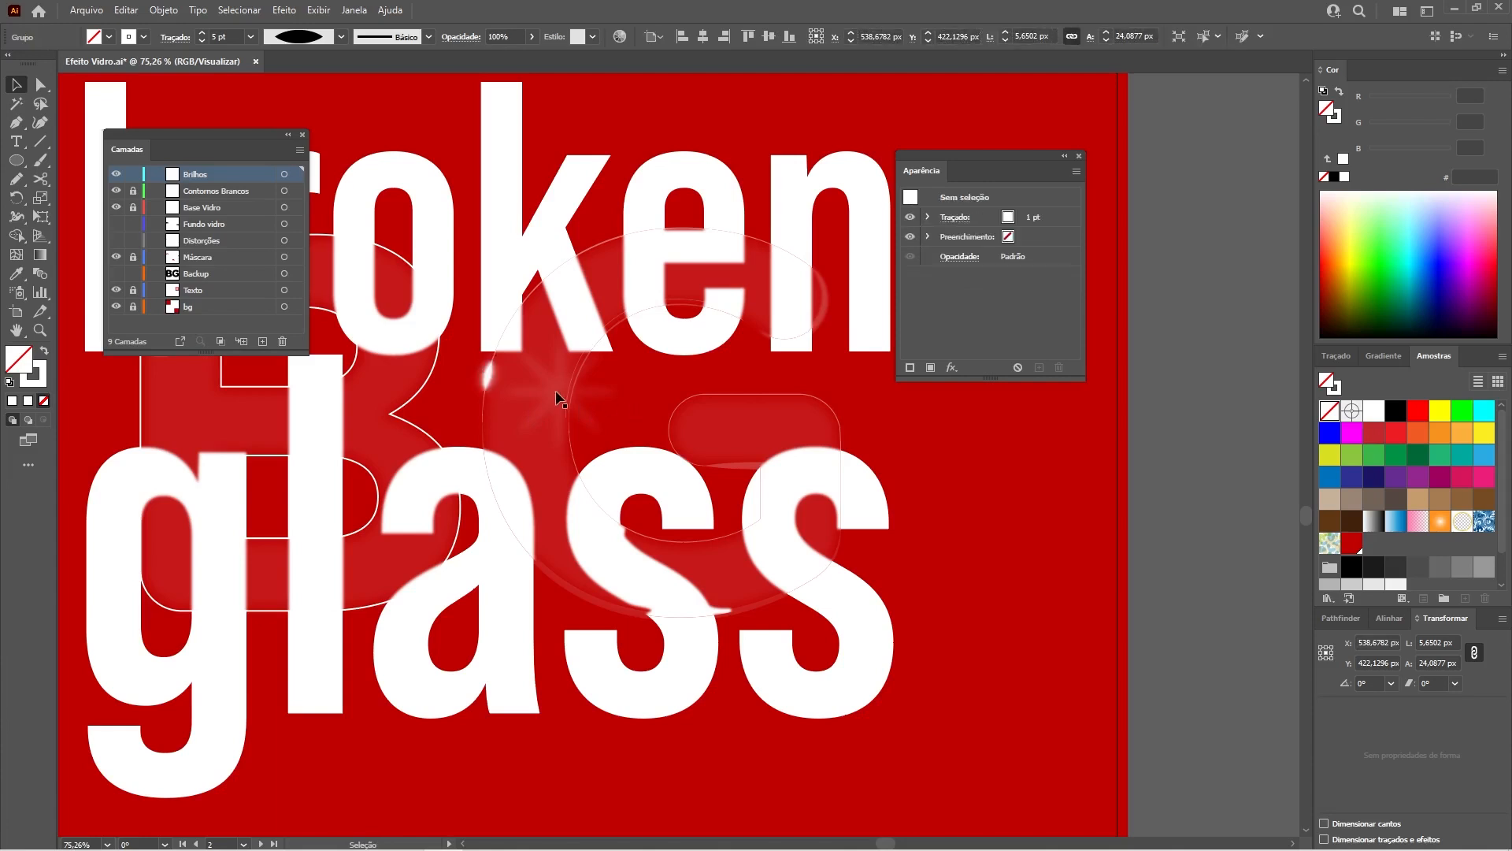
left_click_drag(557, 394, 673, 430)
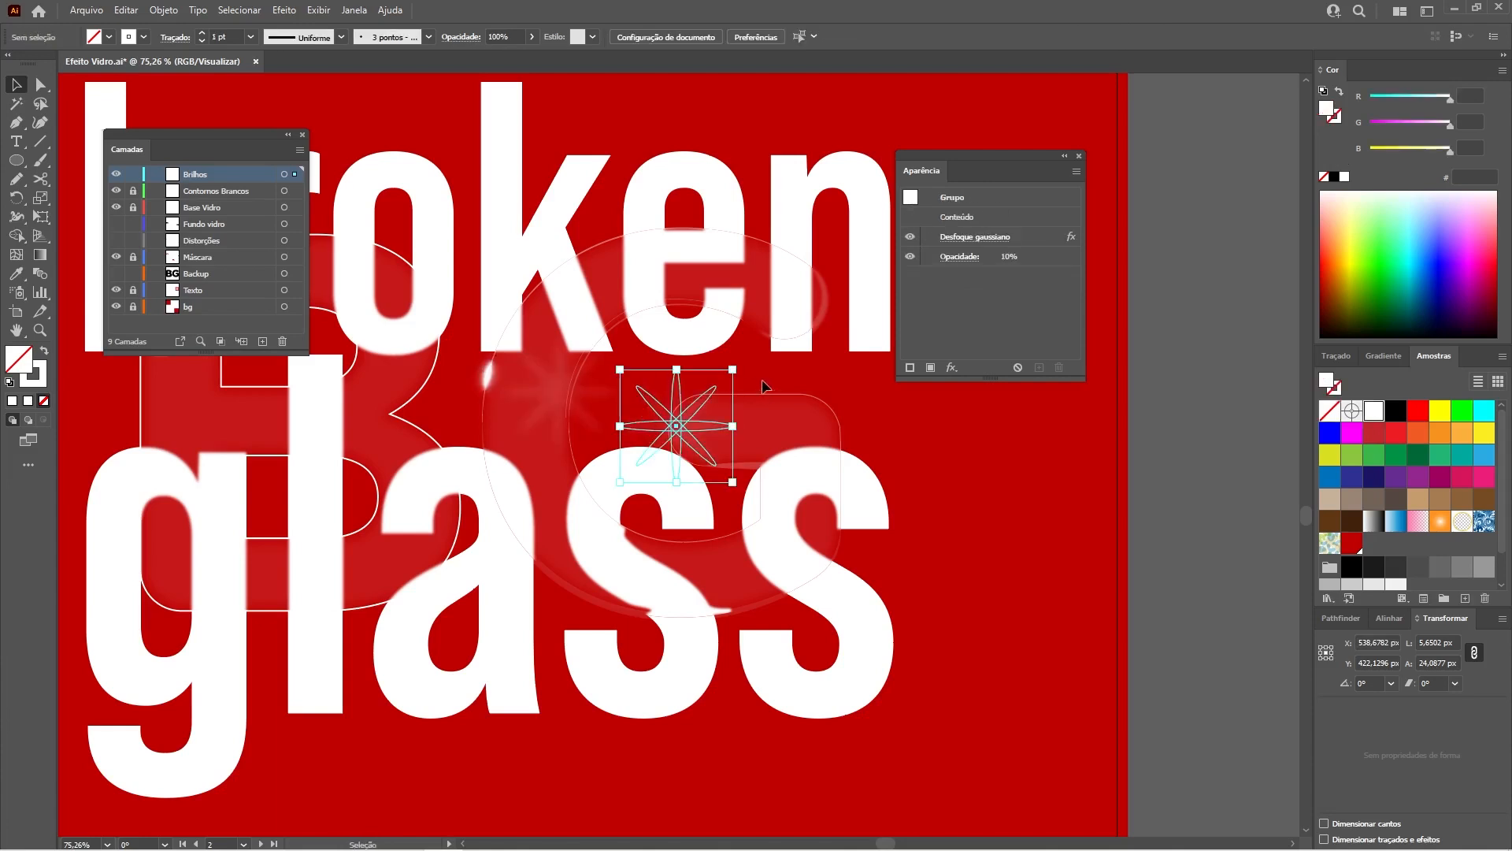
key("ctrl+z")
left_click_drag(544, 401, 485, 377)
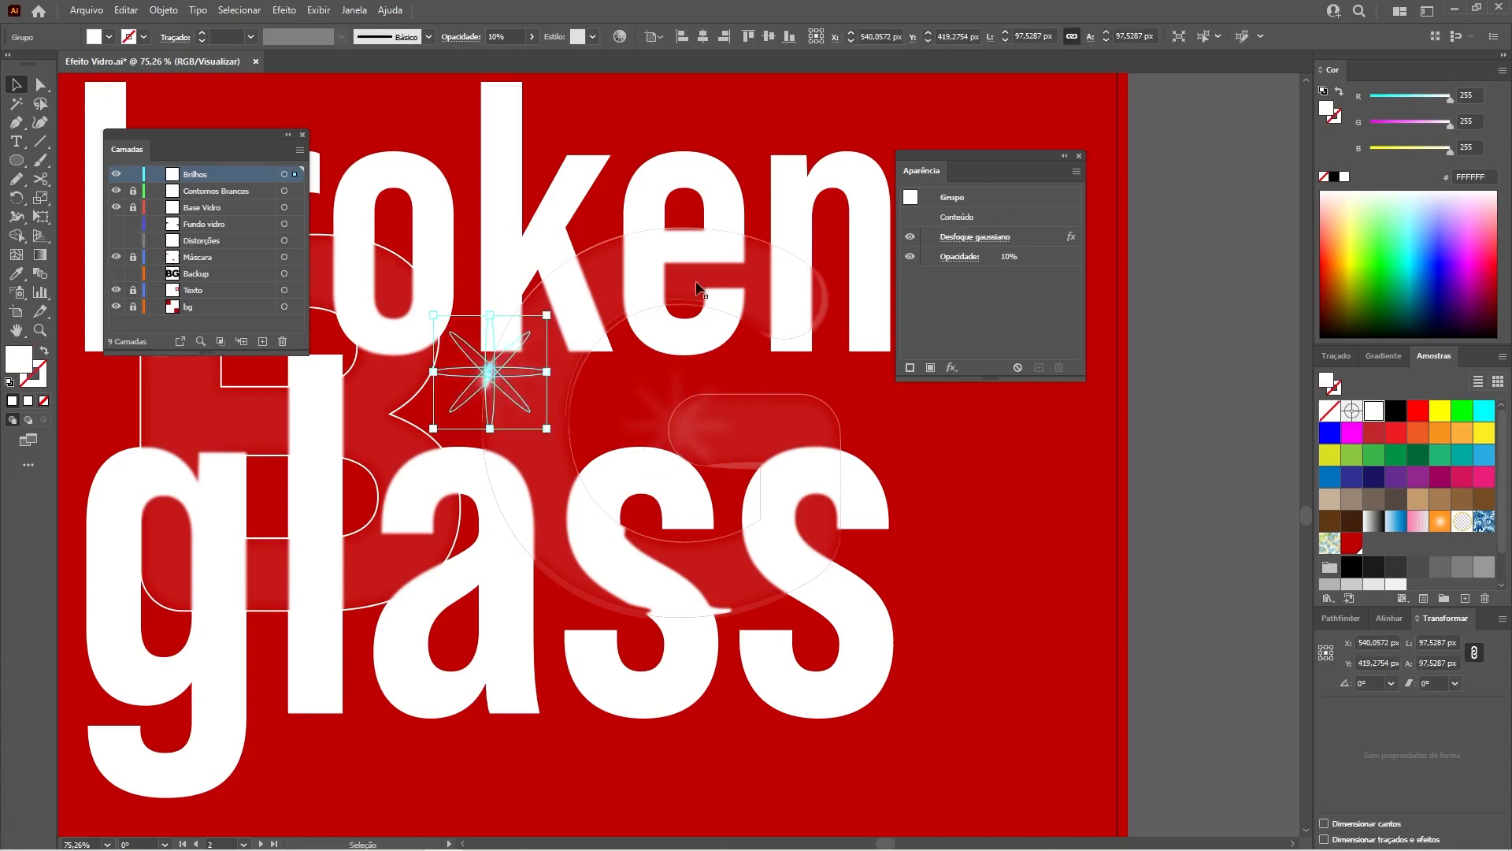
- Enlarge the copied star on the G's crossbar to about 183 px wide and rotate it slightly
key("ctrl+v")
left_click_drag(732, 369, 936, 459)
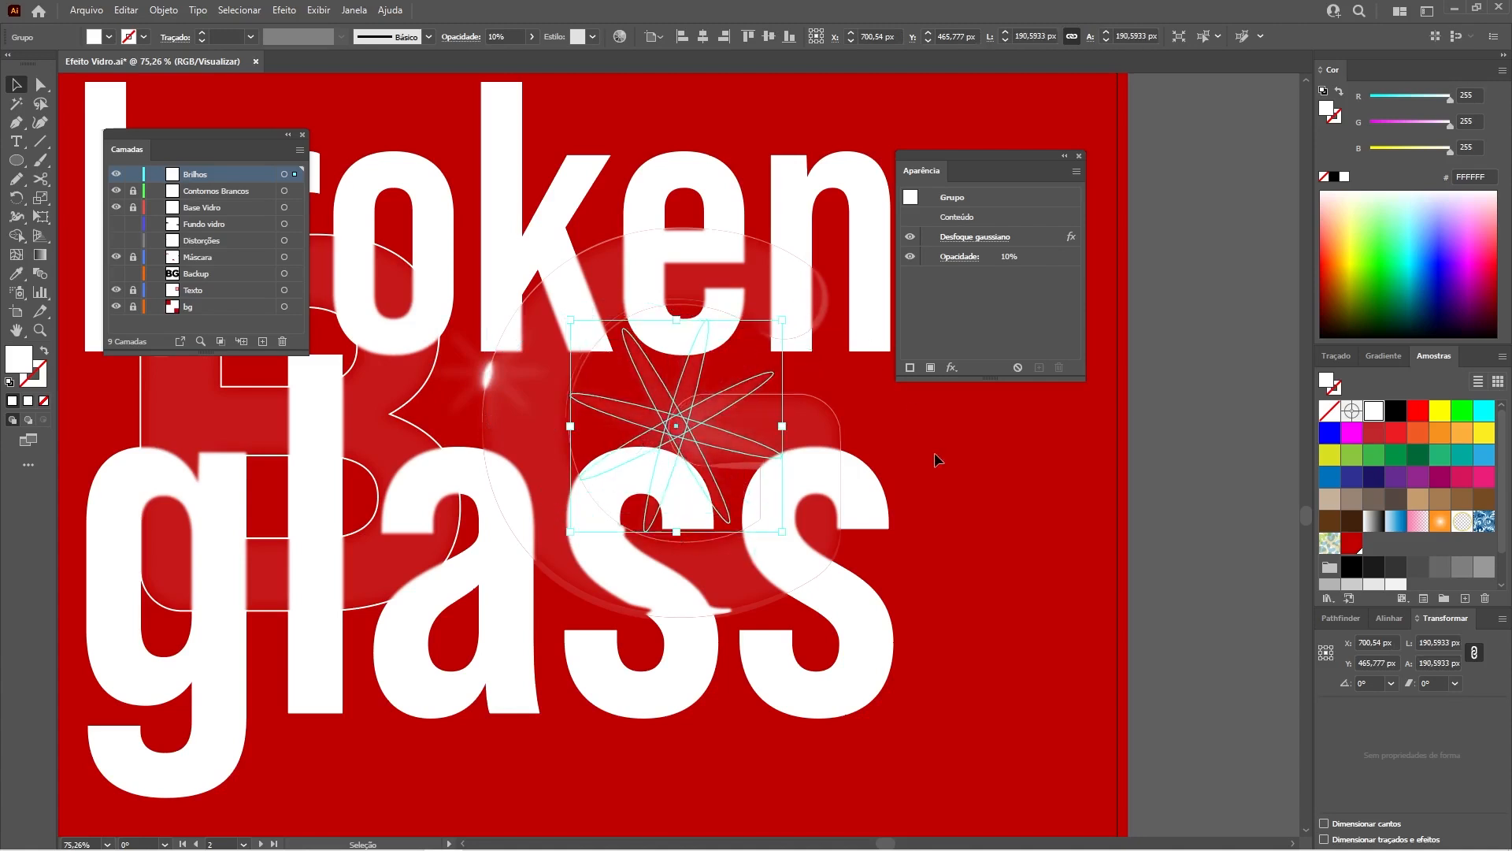
left_click(943, 504)
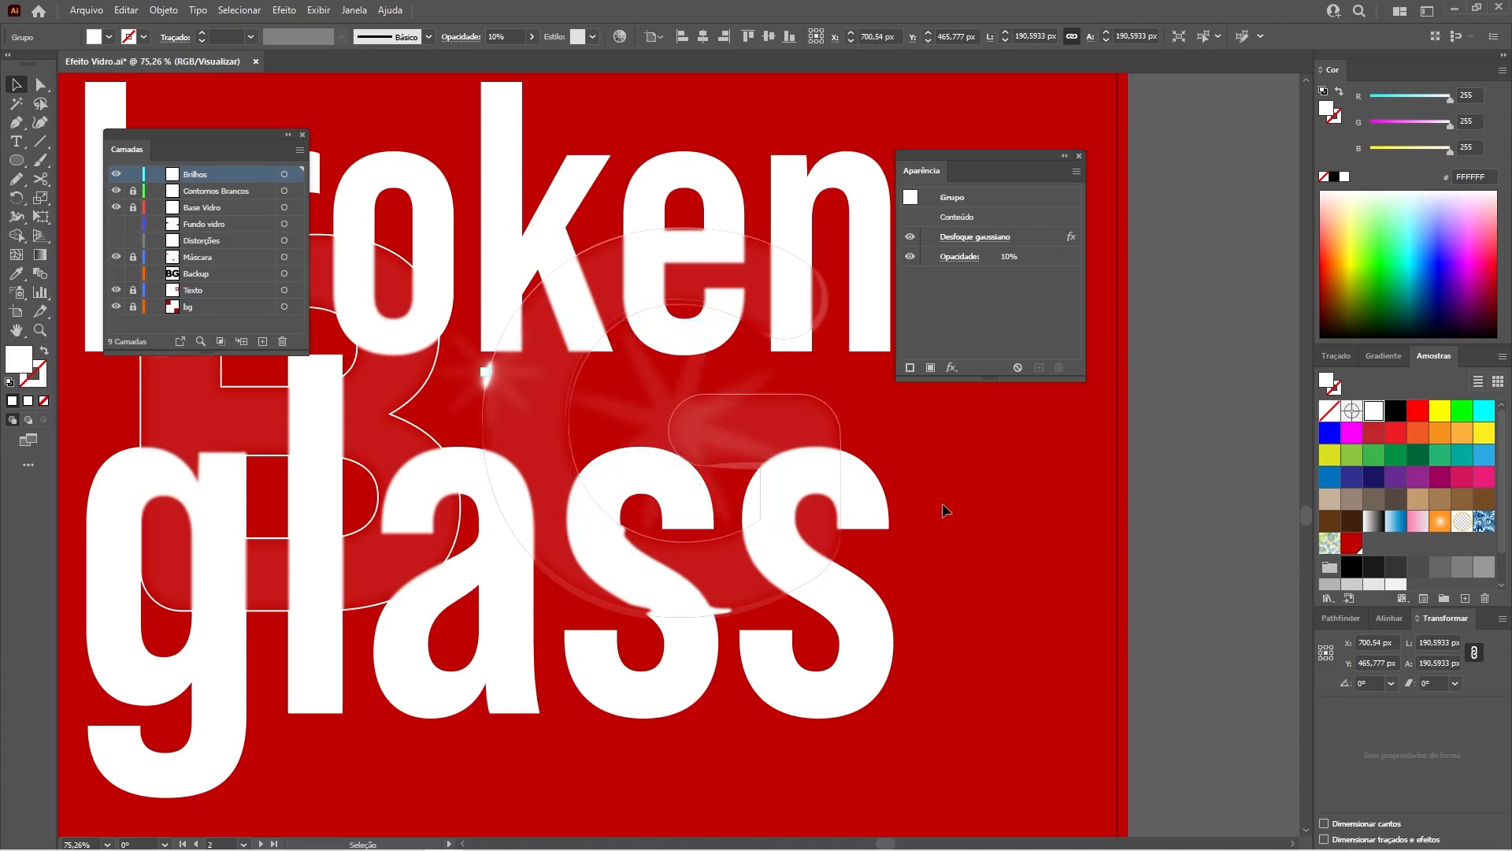
- Set the opacity of the large star on the G's crossbar to 5%
left_click(658, 404)
left_click(508, 36)
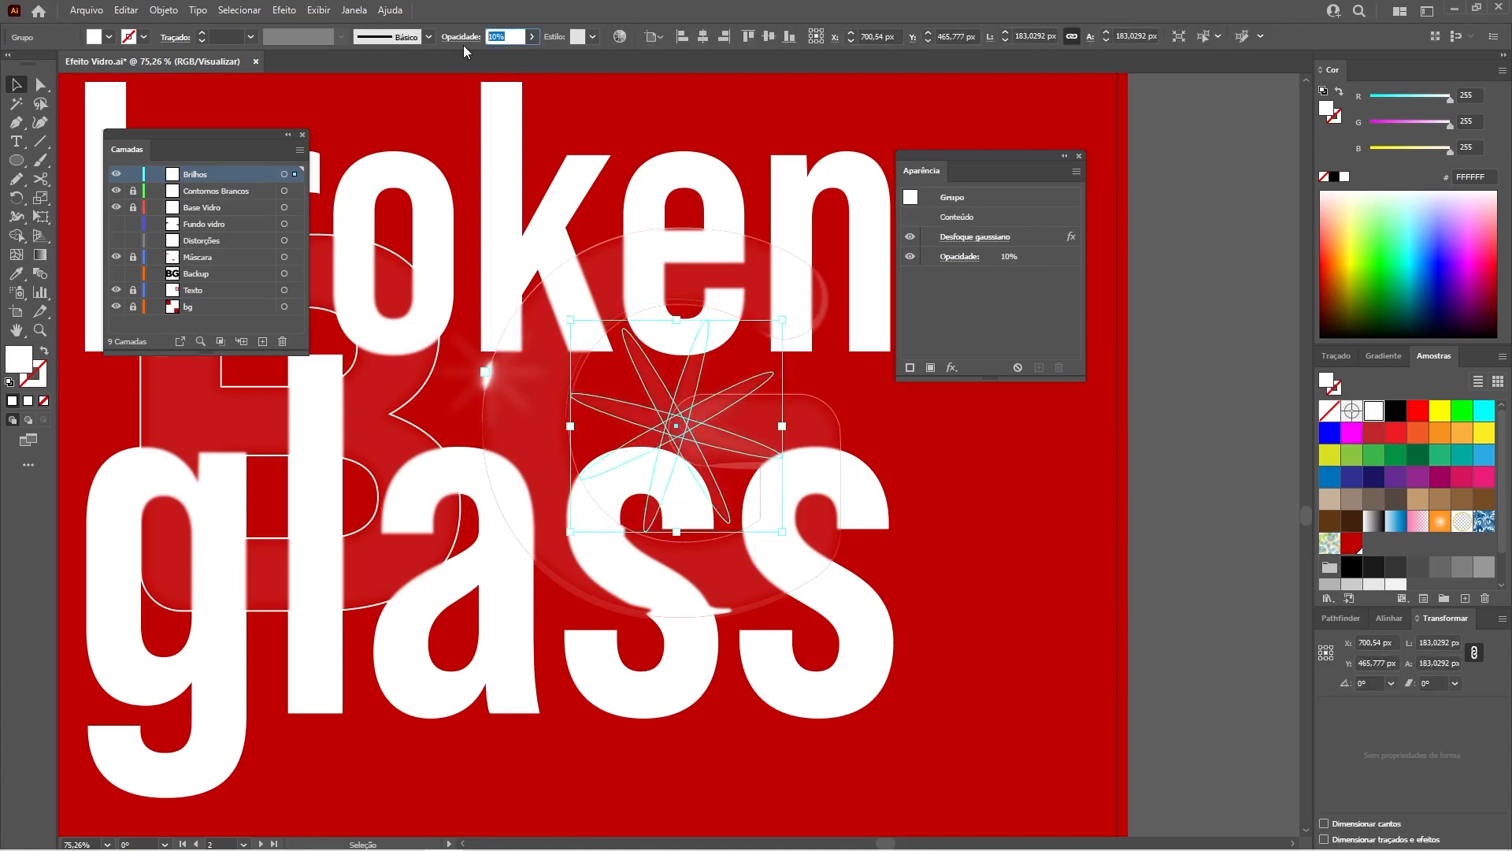
type("5")
key("Return")
- Copy the elongated highlight onto the crossbar's rounded end as two short glints, resized and rotated to follow the curve
left_click(464, 413)
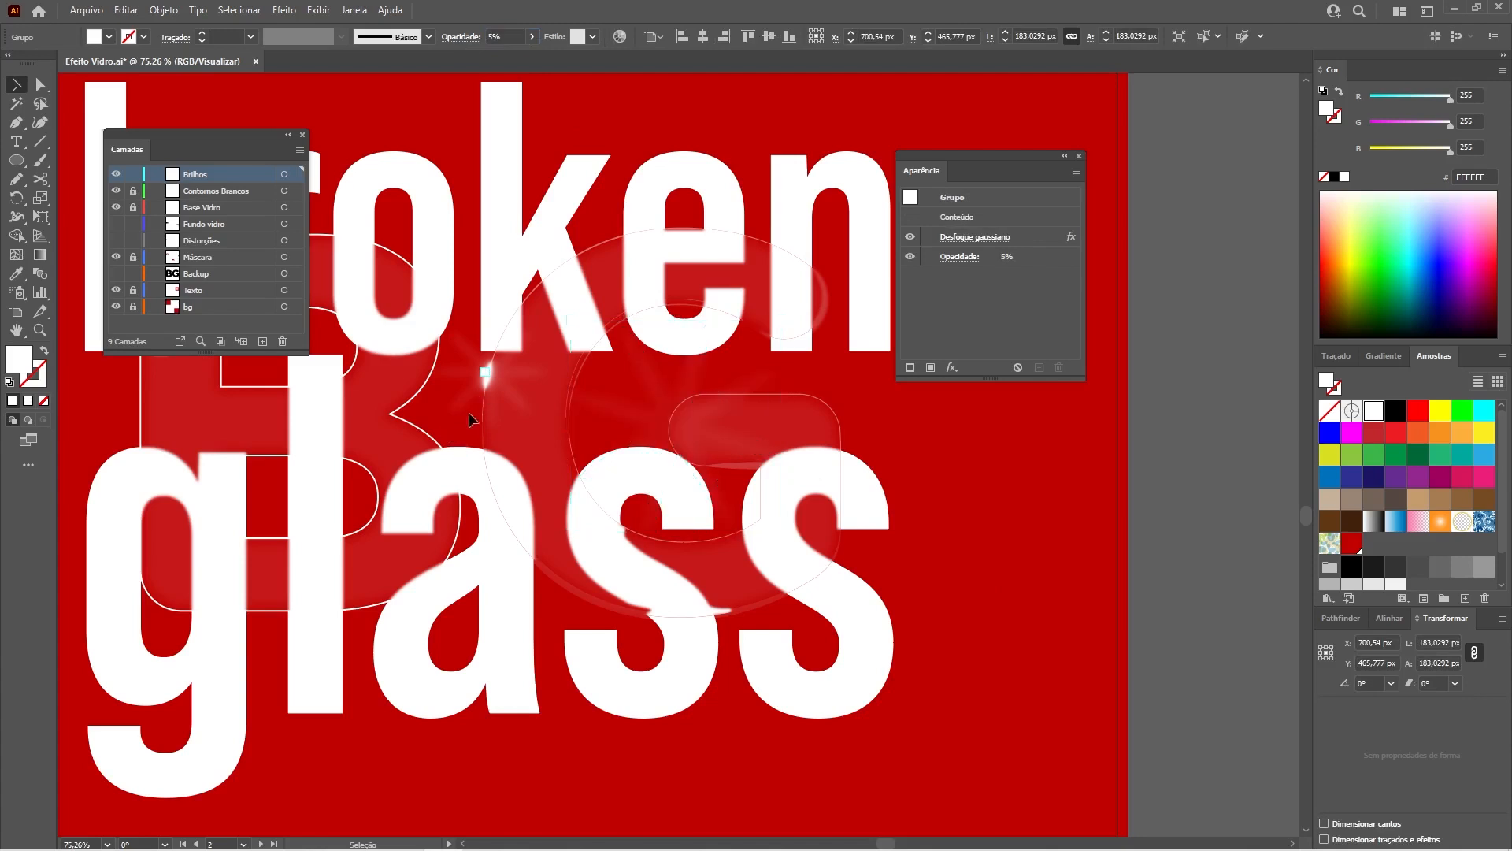
left_click(661, 428)
key("z")
left_click_drag(665, 428, 850, 469)
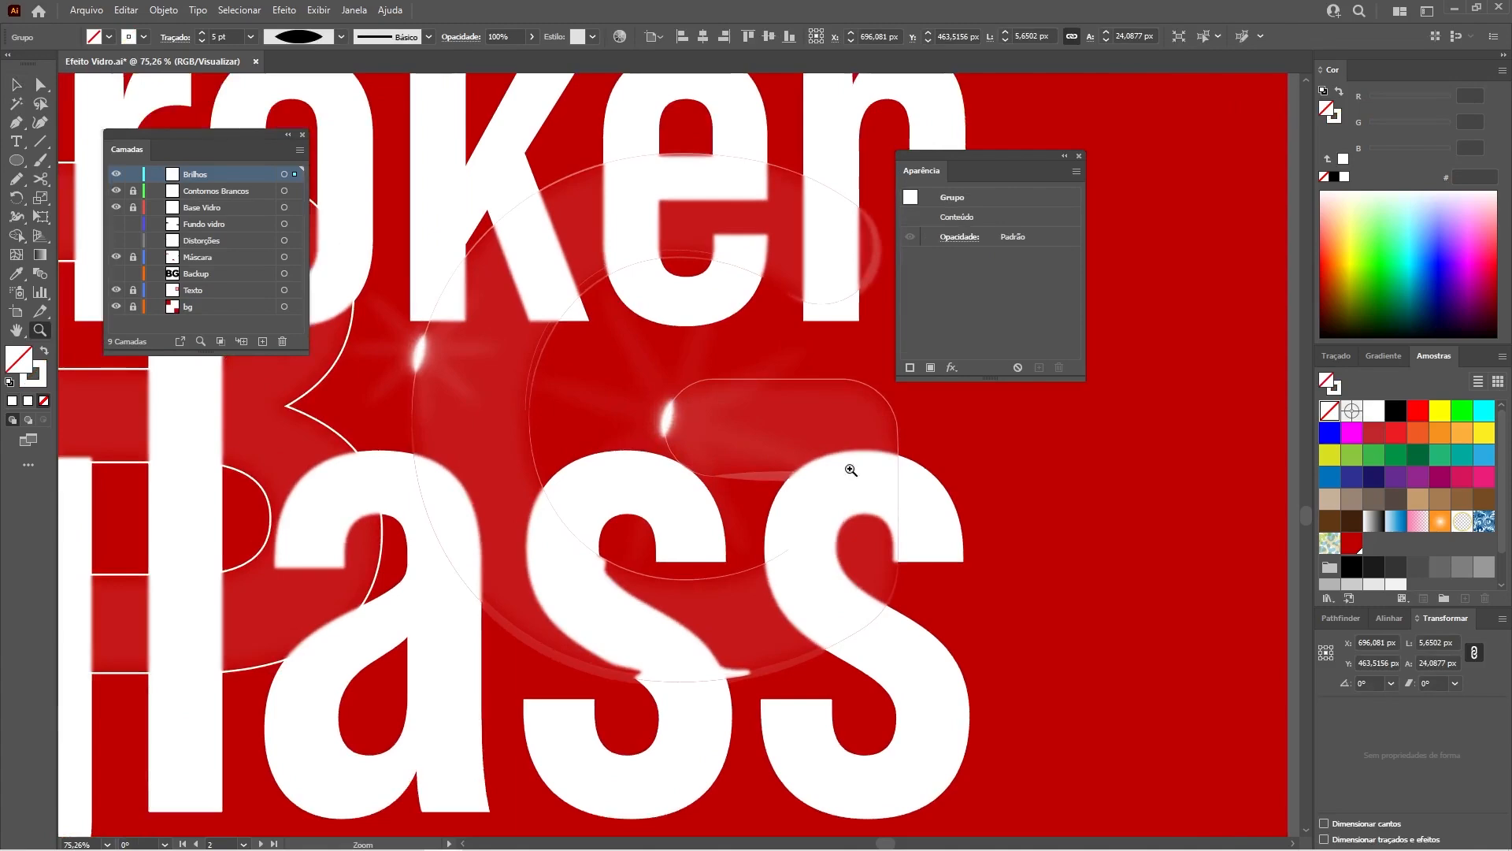
key("e")
left_click_drag(667, 326, 696, 286)
key("v")
key("e")
key("v")
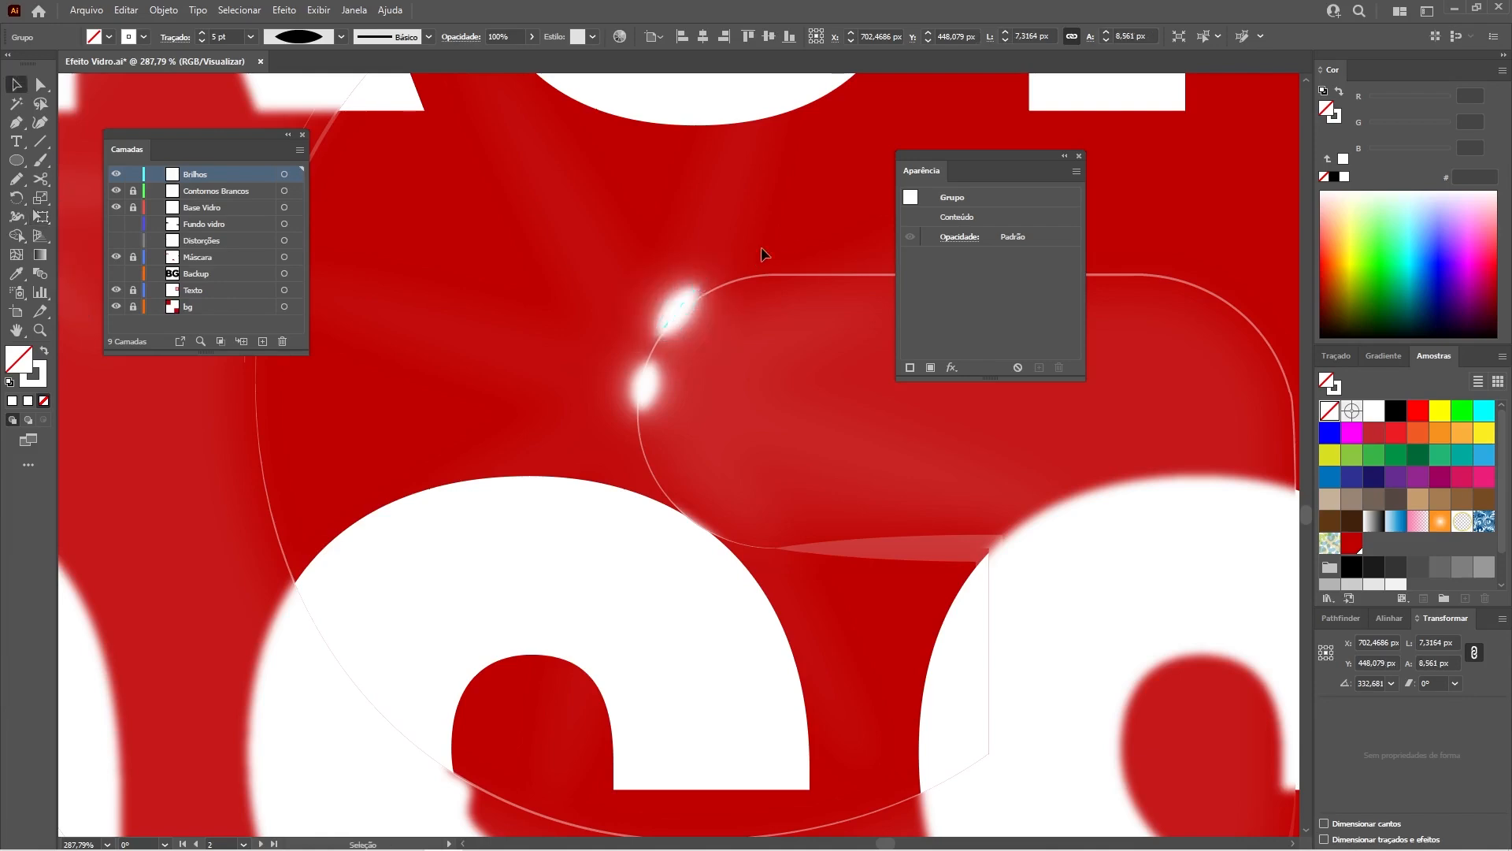
- Examine the new glints and star glows on the G against the whole artboard
left_click(669, 325)
key("ctrl+minus")
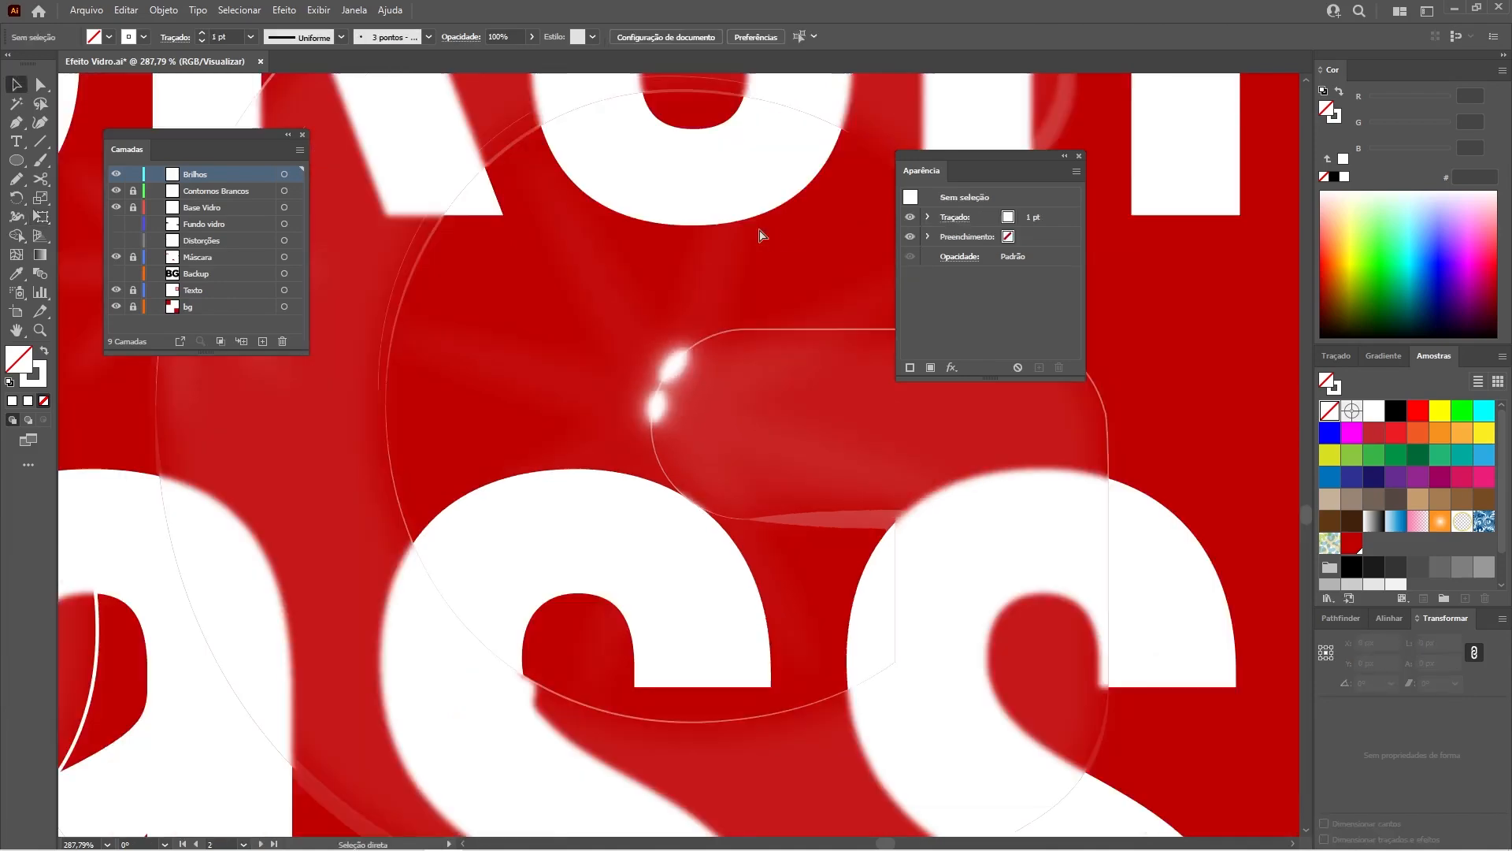
key("ctrl+minus")
key("ctrl+minus")
key("ctrl+minus")
key("ctrl+minus")
key("ctrl+minus")
left_click_drag(532, 411, 642, 471)
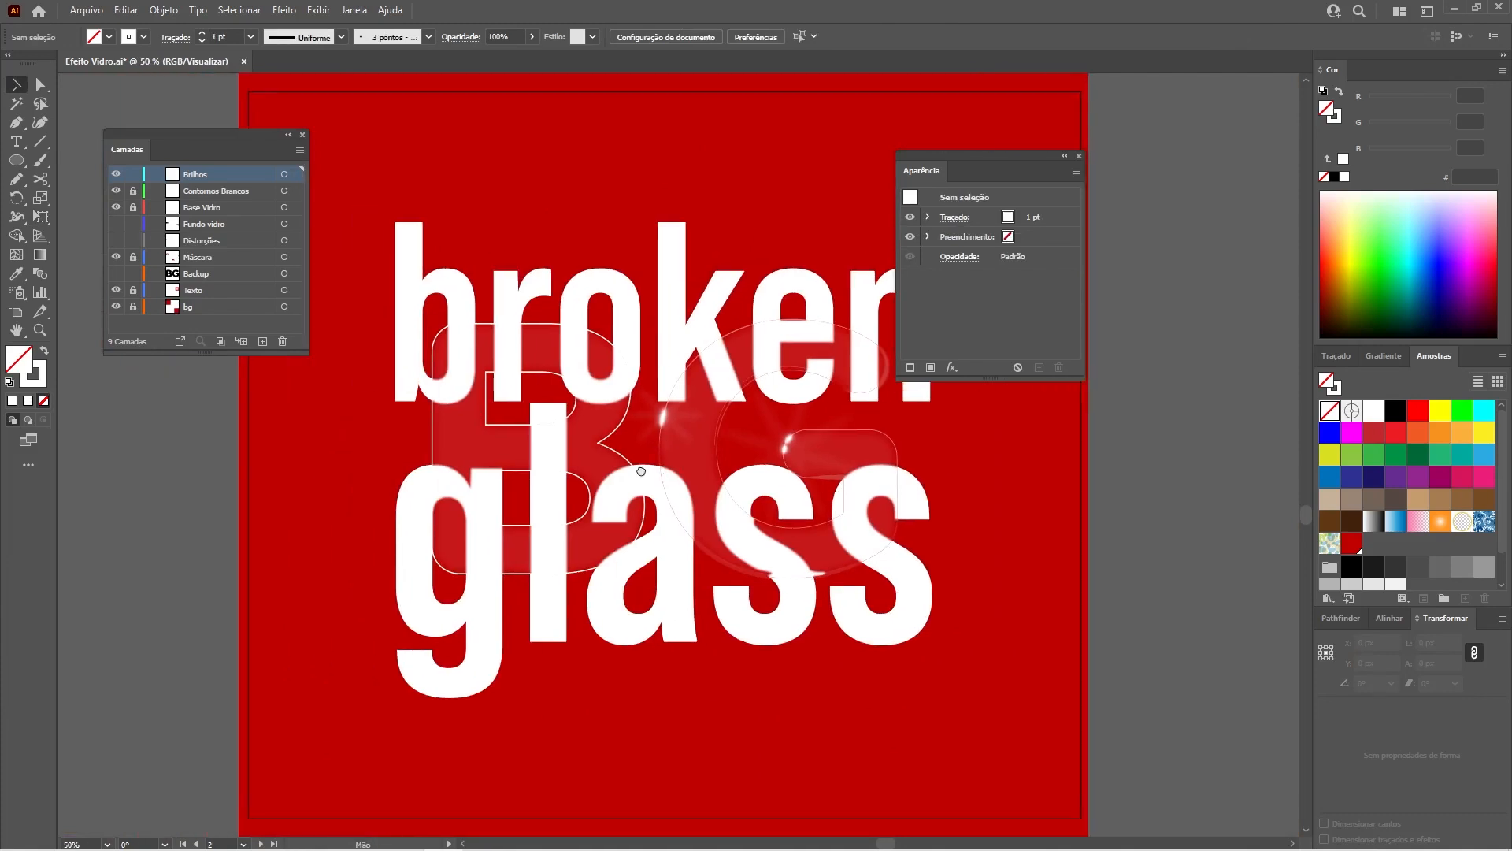
- Draw a wavy white freeform shape inside the G's thick stroke with the Pencil tool at 10% opacity
key("z")
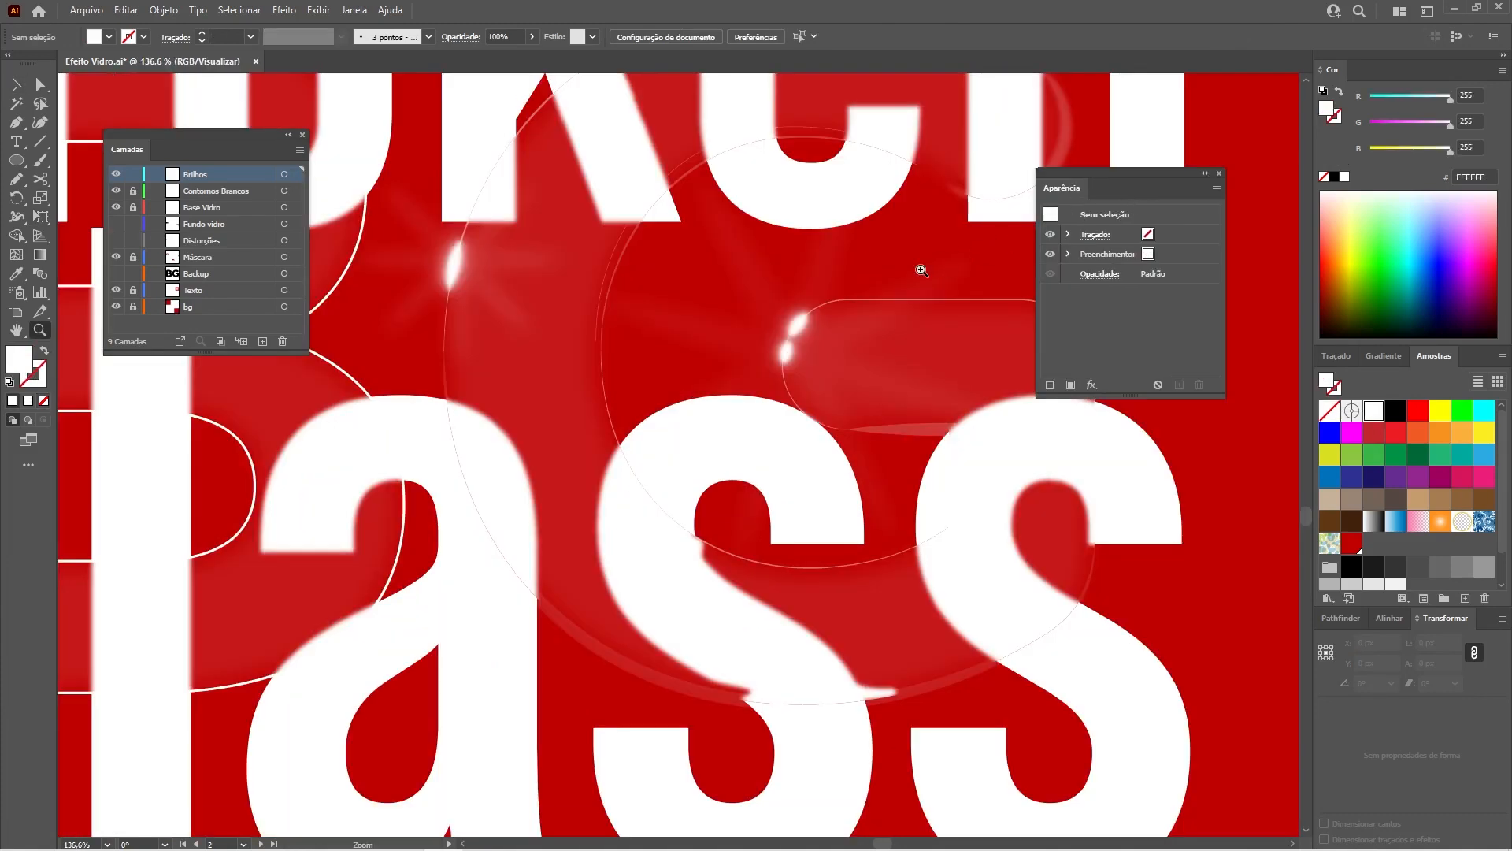
left_click(17, 180)
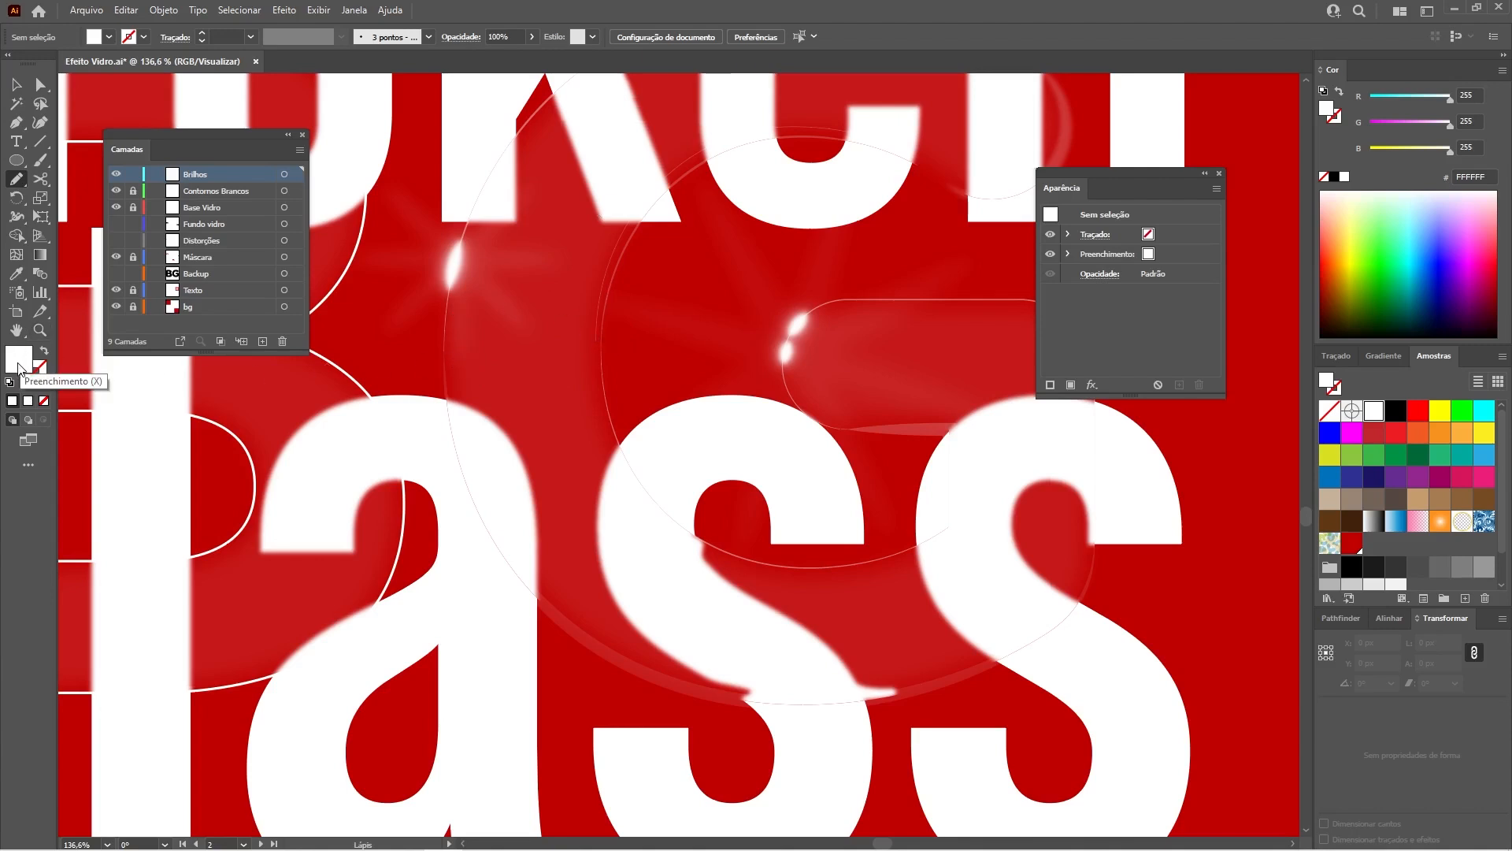
left_click(506, 36)
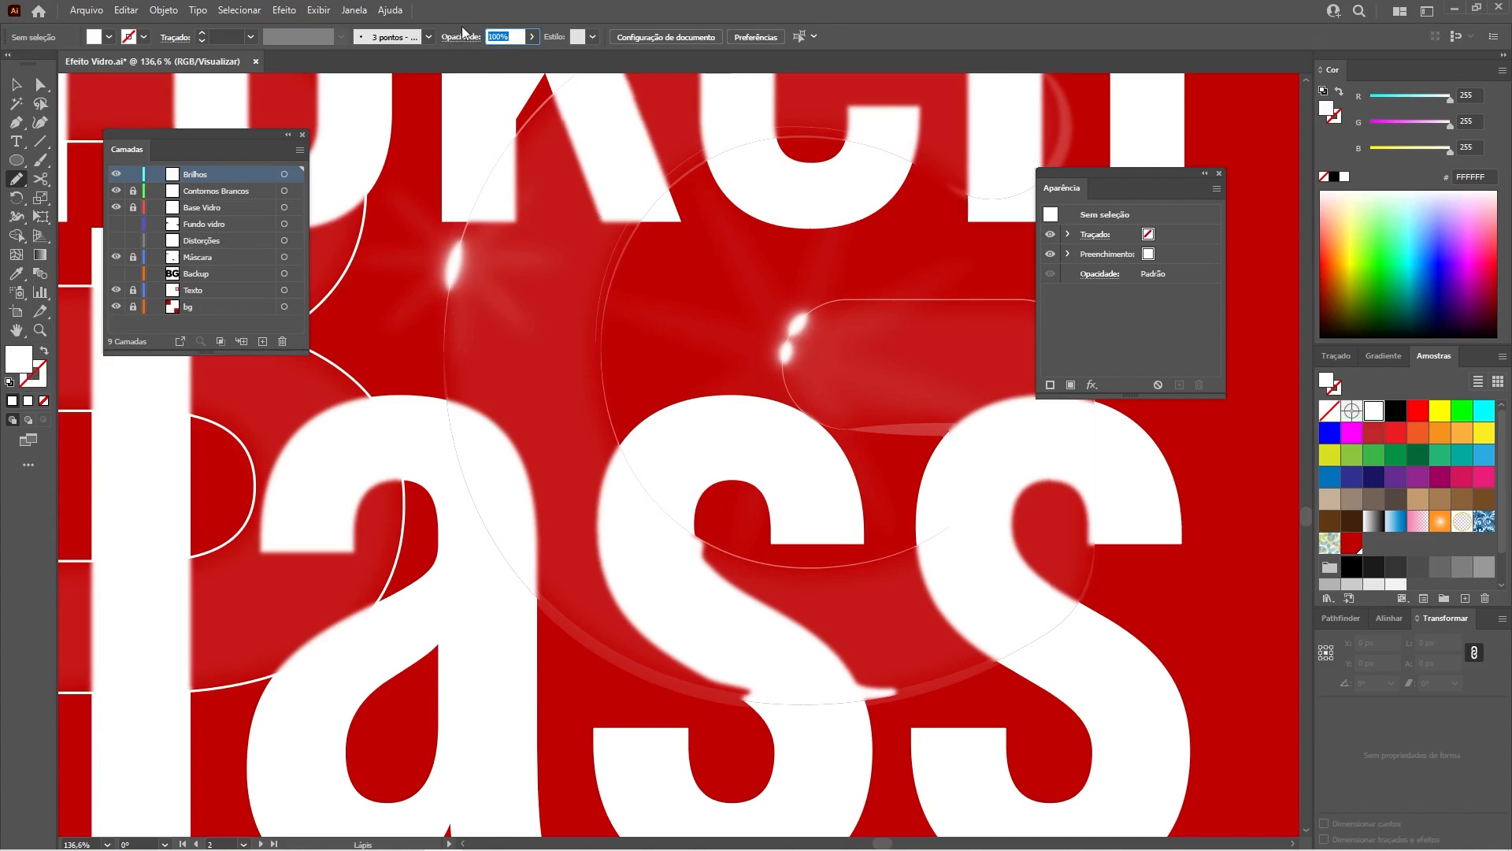
type("10")
key("Return")
mouse_move(451, 374)
left_mouse_down()
mouse_move(511, 289)
mouse_move(520, 375)
mouse_move(566, 343)
mouse_move(596, 455)
mouse_move(578, 493)
mouse_move(530, 412)
mouse_move(494, 431)
mouse_move(451, 374)
left_mouse_up()
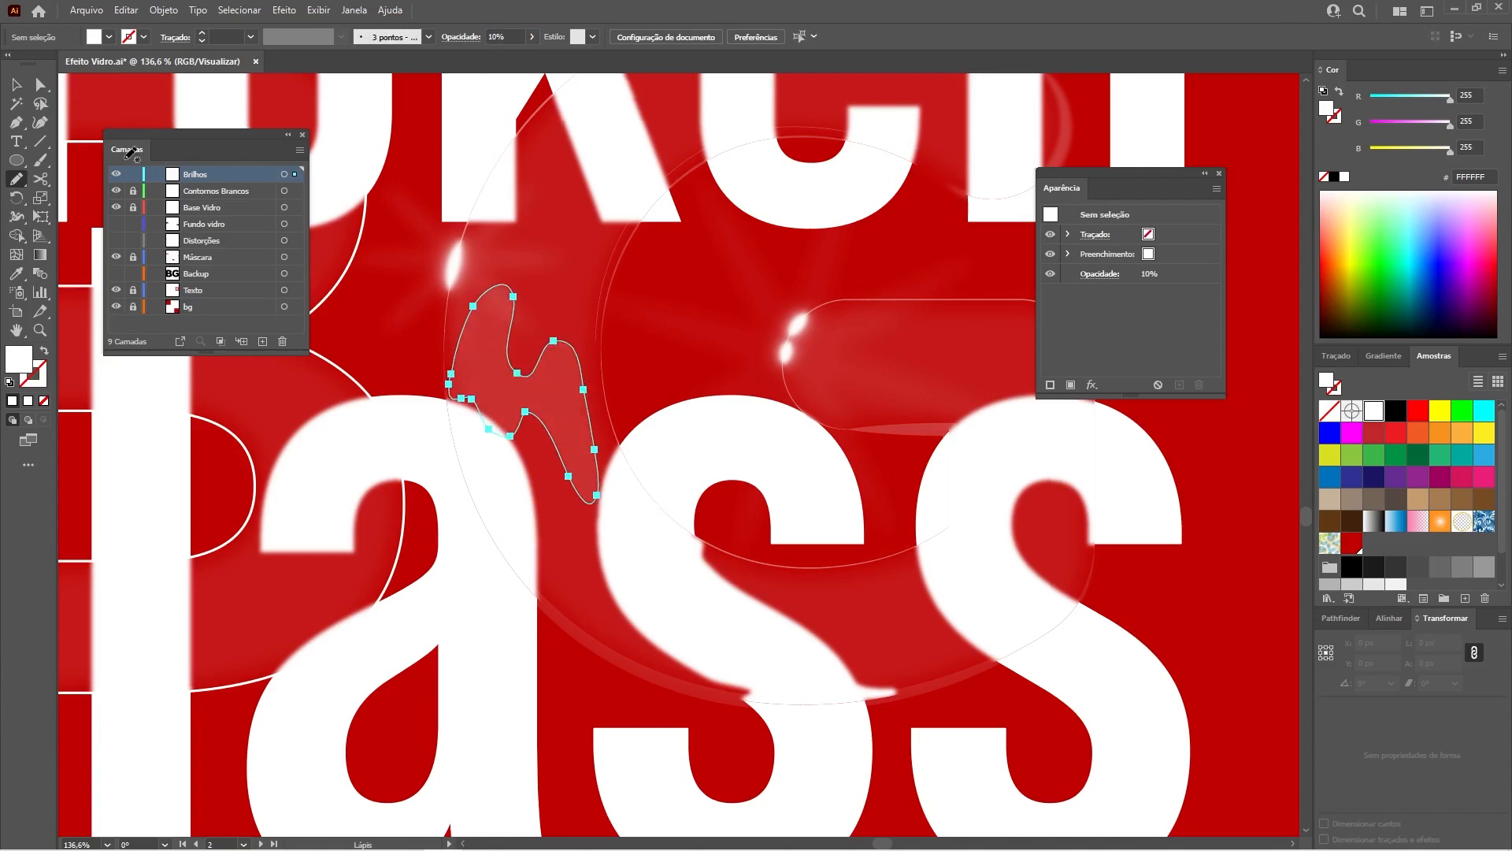
- Set the wavy freeform shape's opacity to 5%
key("v")
left_click(397, 342)
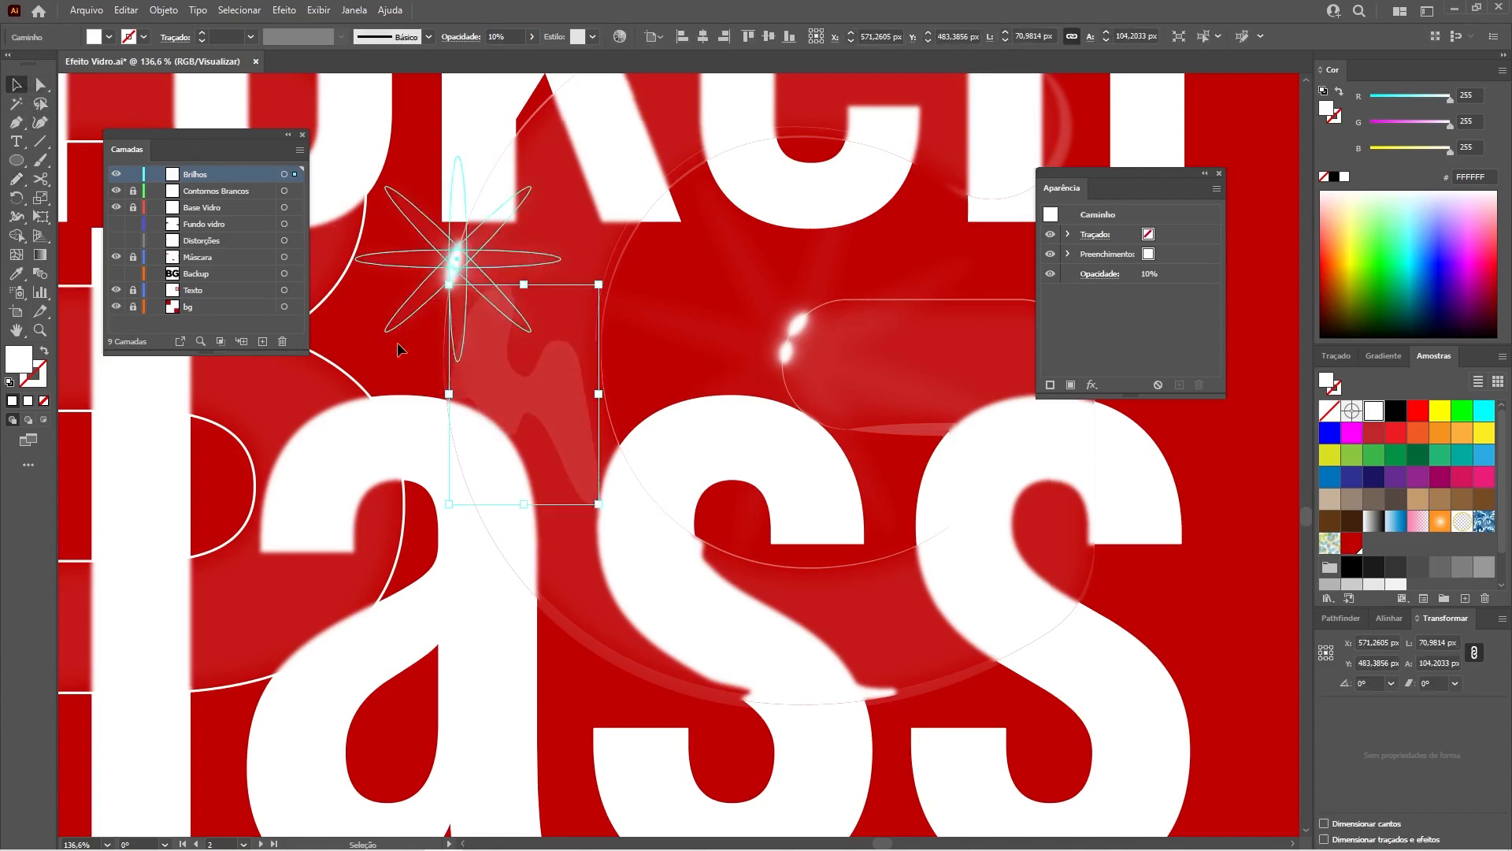
left_click(575, 429)
left_click(507, 35)
type("5")
key("Return")
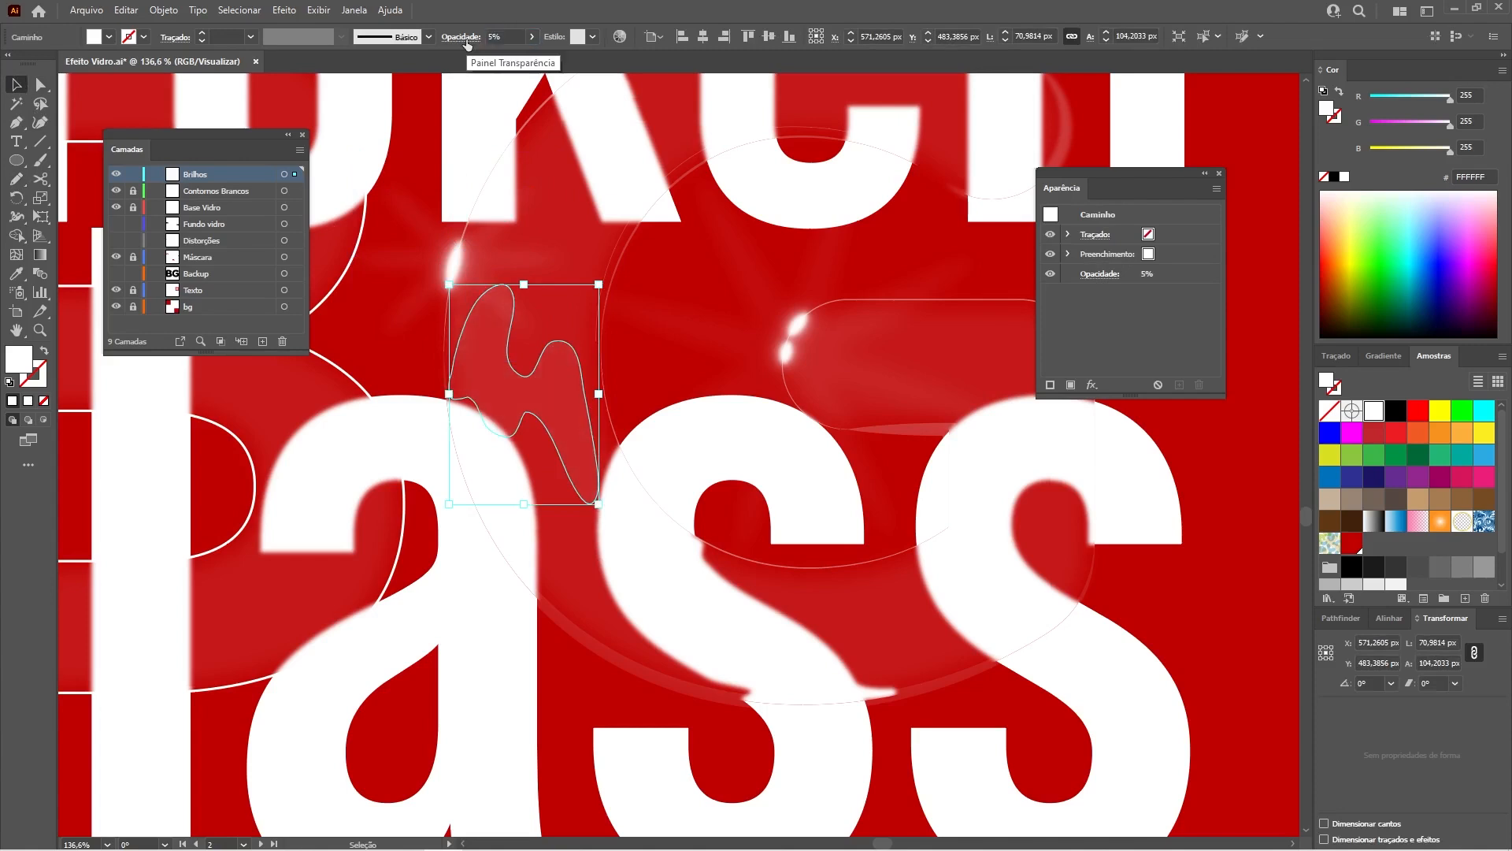
- Apply a Gaussian Blur with a 15-pixel radius to the wavy shape and reduce its opacity to 3%
left_click(285, 10)
left_click(315, 41)
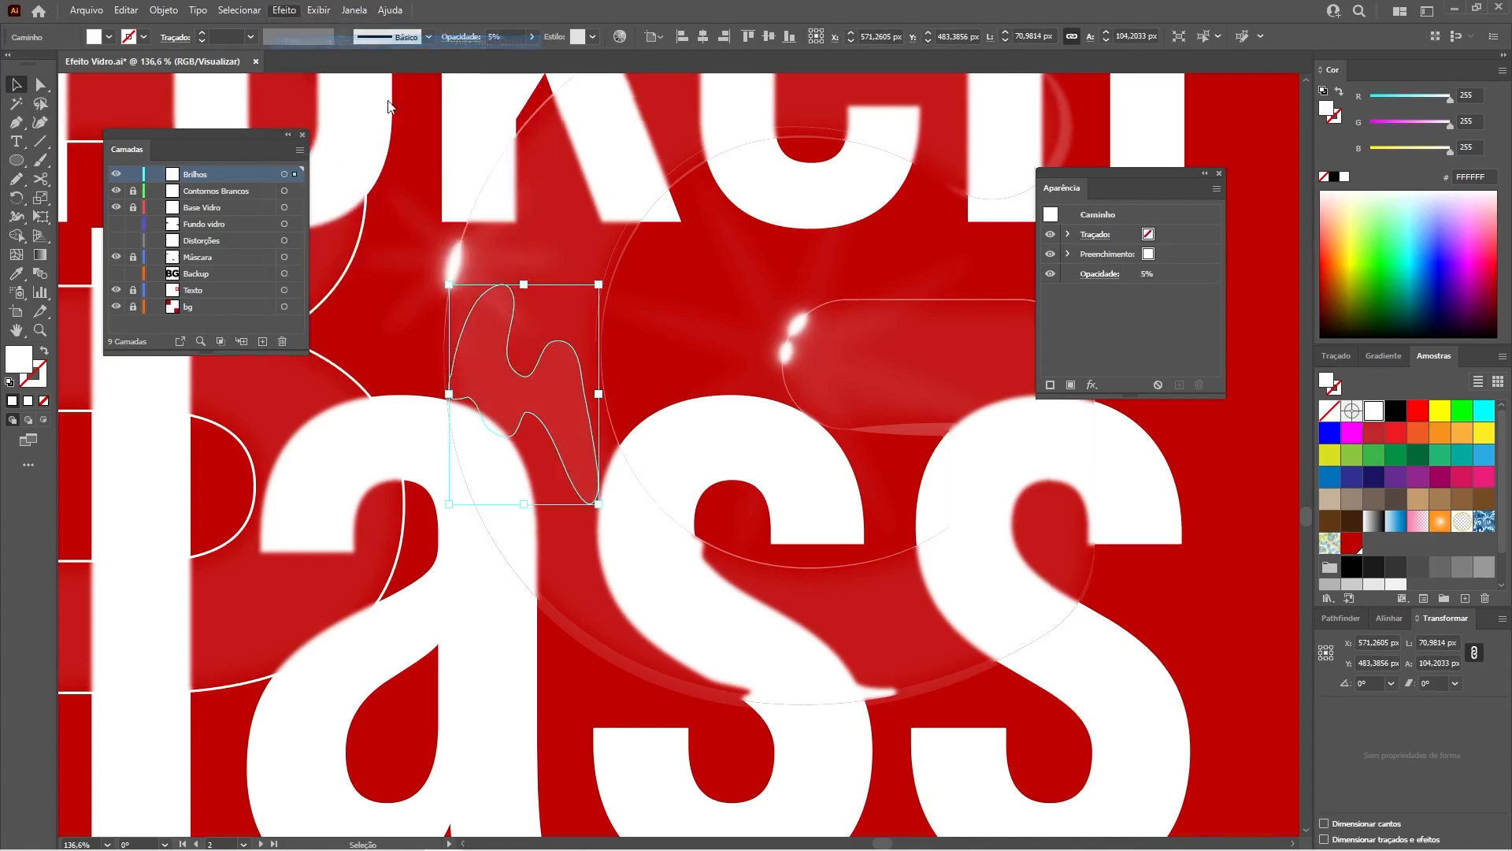
left_click(820, 431)
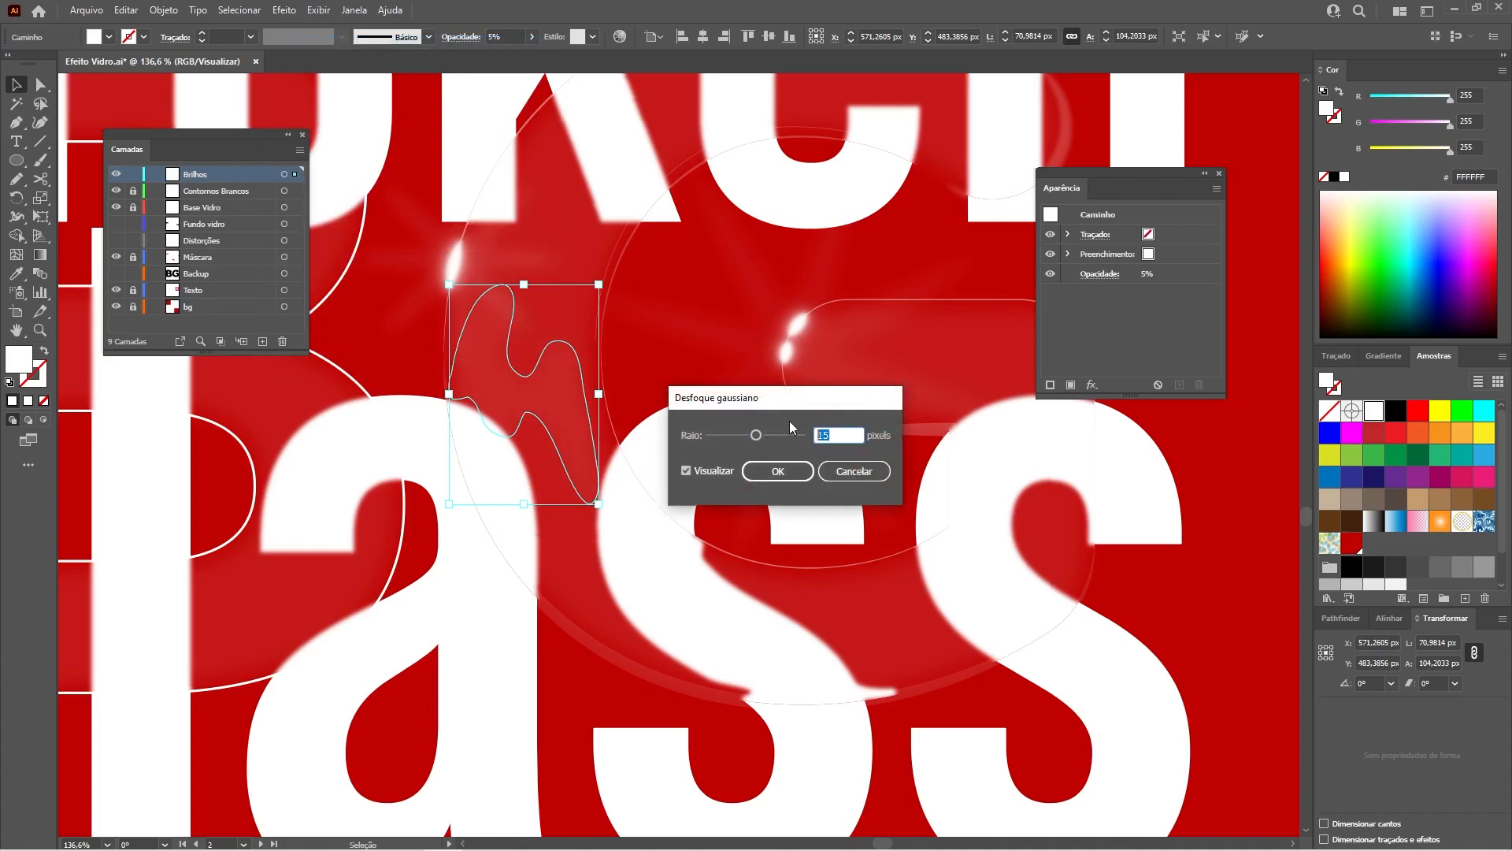
key("Return")
left_click(633, 380)
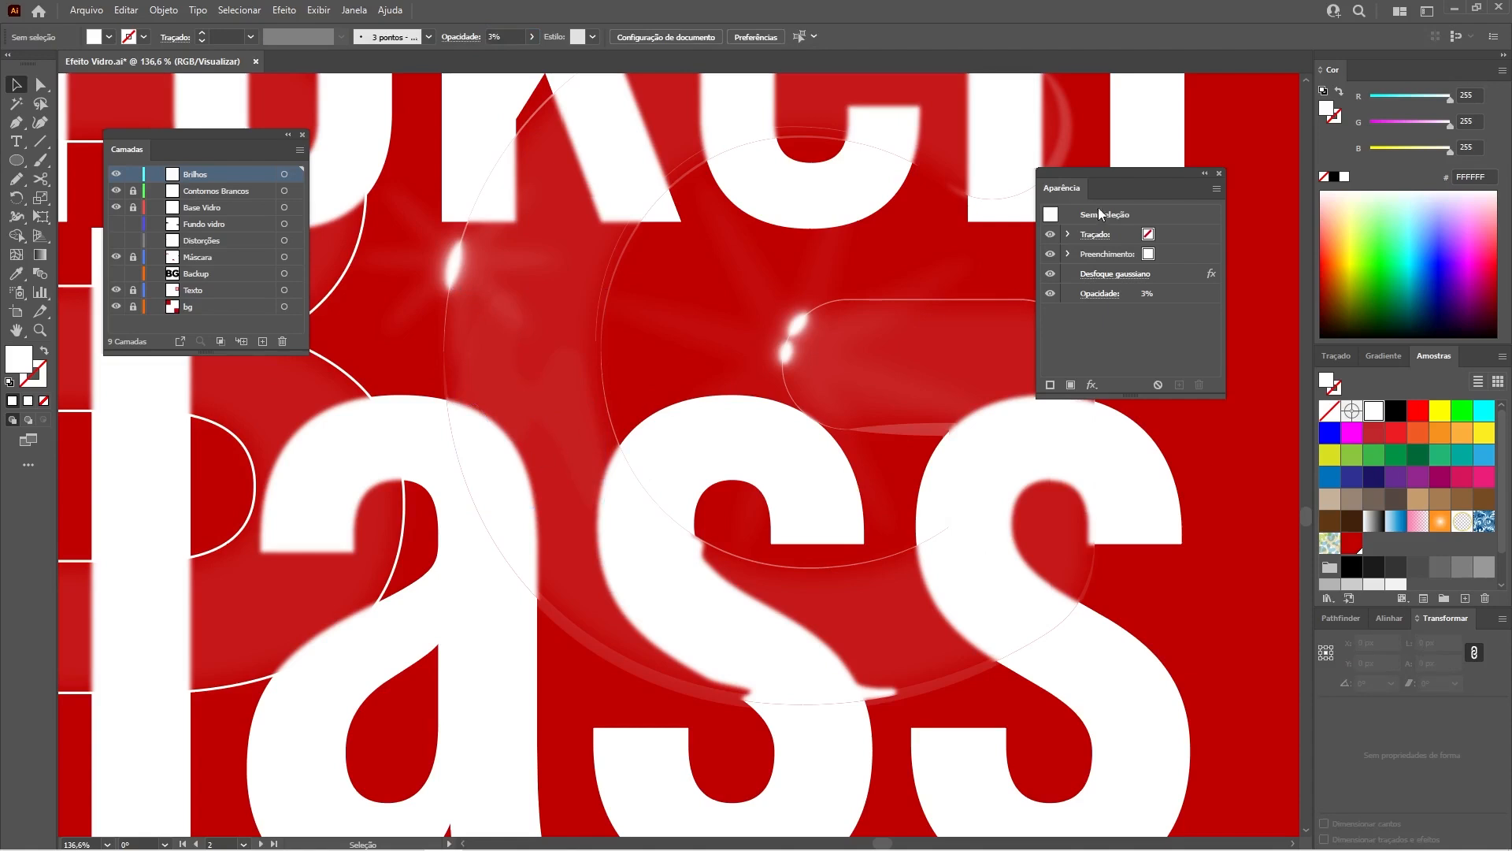
- Draw a second blurred freeform reflection, about 88 by 37 px, inside the G's crossbar with the Pencil tool at 3% opacity
left_click_drag(1137, 178, 1206, 131)
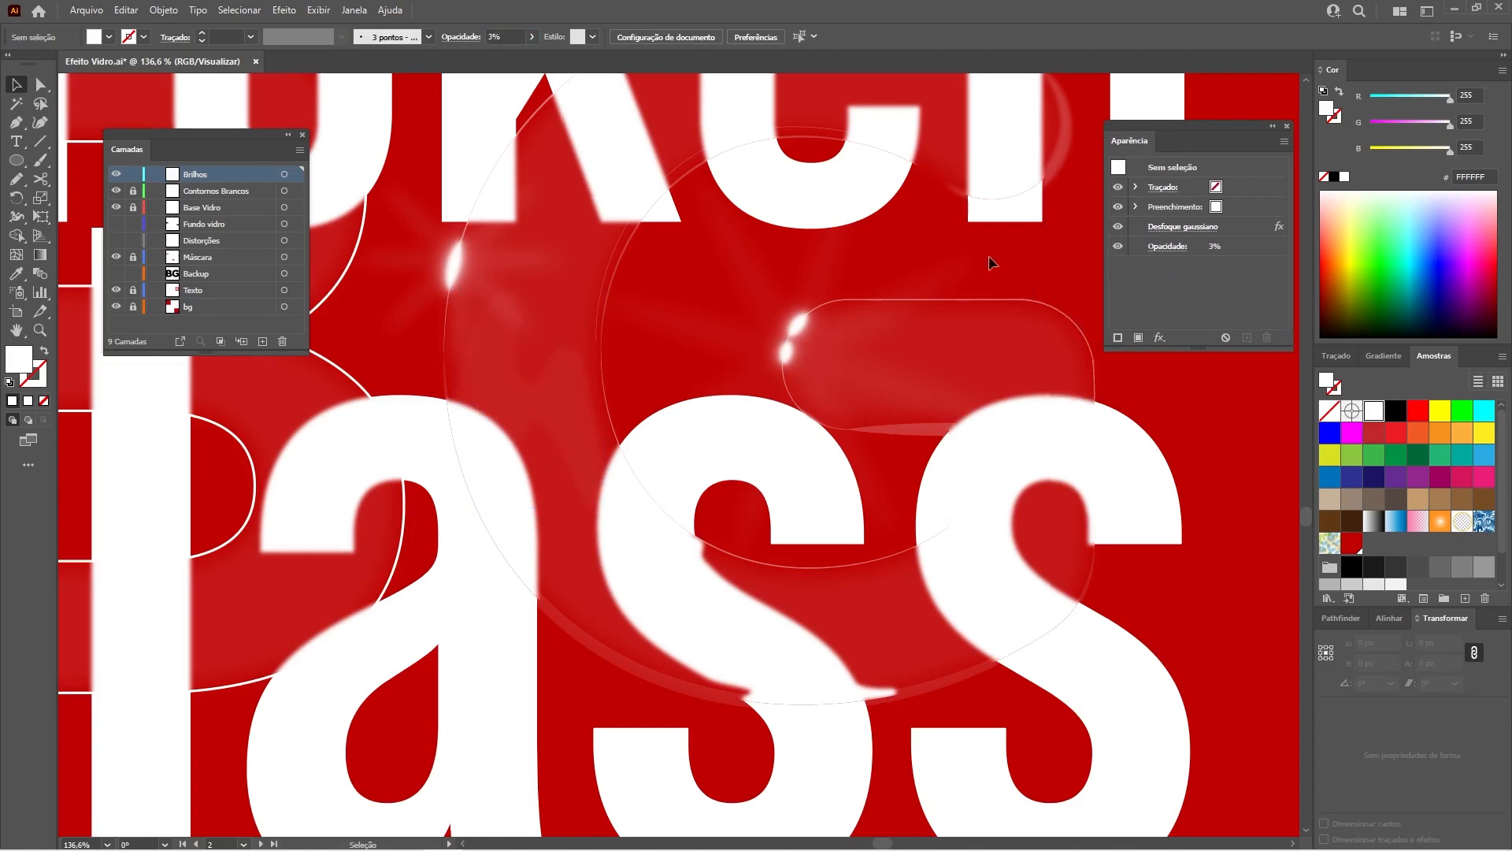
key("n")
mouse_move(880, 408)
left_mouse_down()
mouse_move(953, 357)
mouse_move(1011, 348)
mouse_move(1019, 383)
mouse_move(1061, 408)
mouse_move(981, 393)
mouse_move(880, 408)
left_mouse_up()
key("a")
left_click(1236, 486)
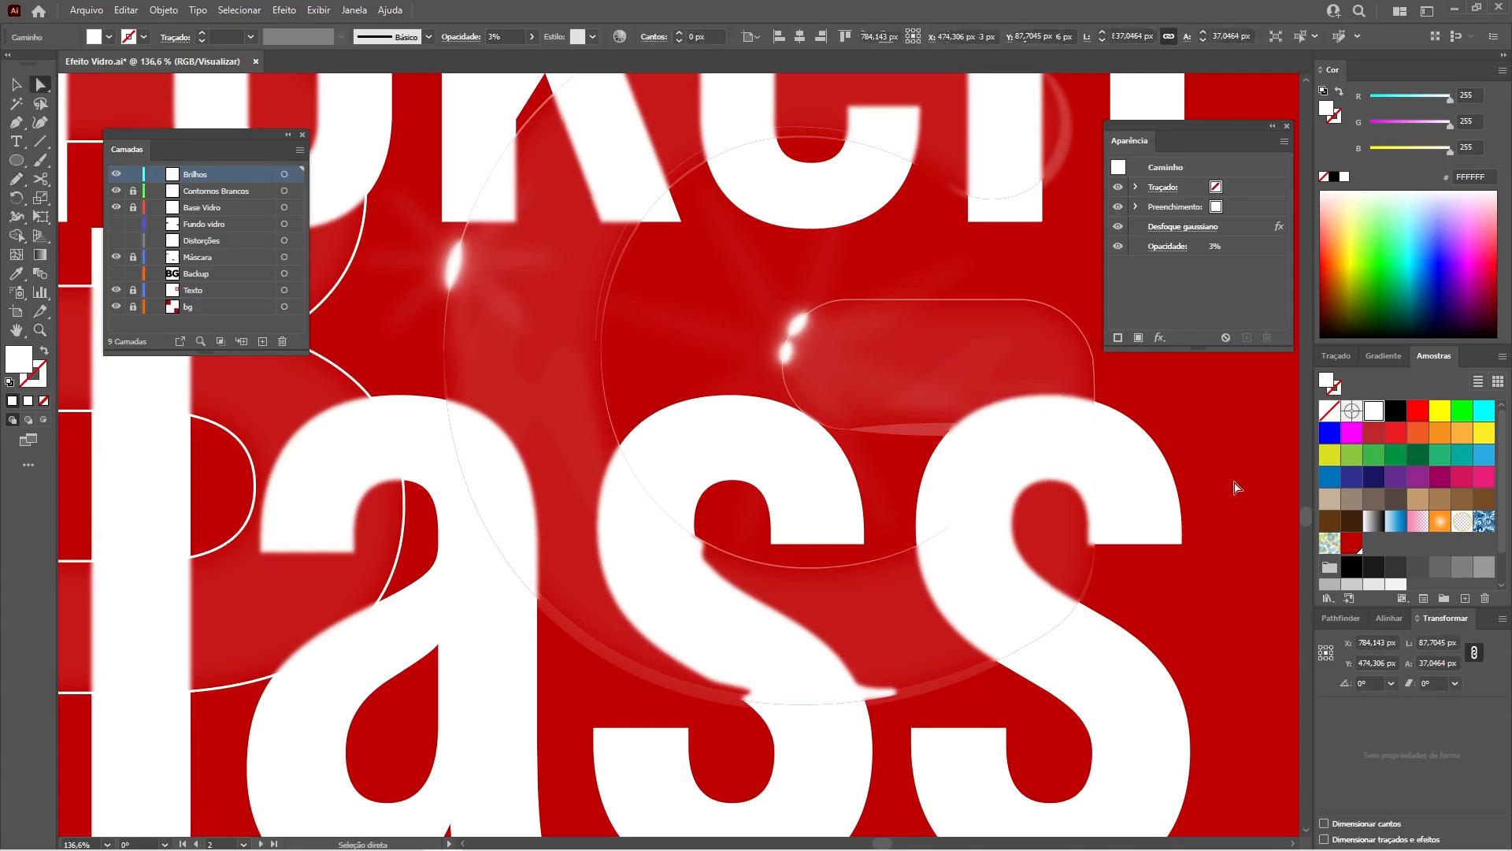
- Examine the finished glass lettering on the first artboard, checking the edge distortions, reflections and highlights around the G up close
key("ctrl+0")
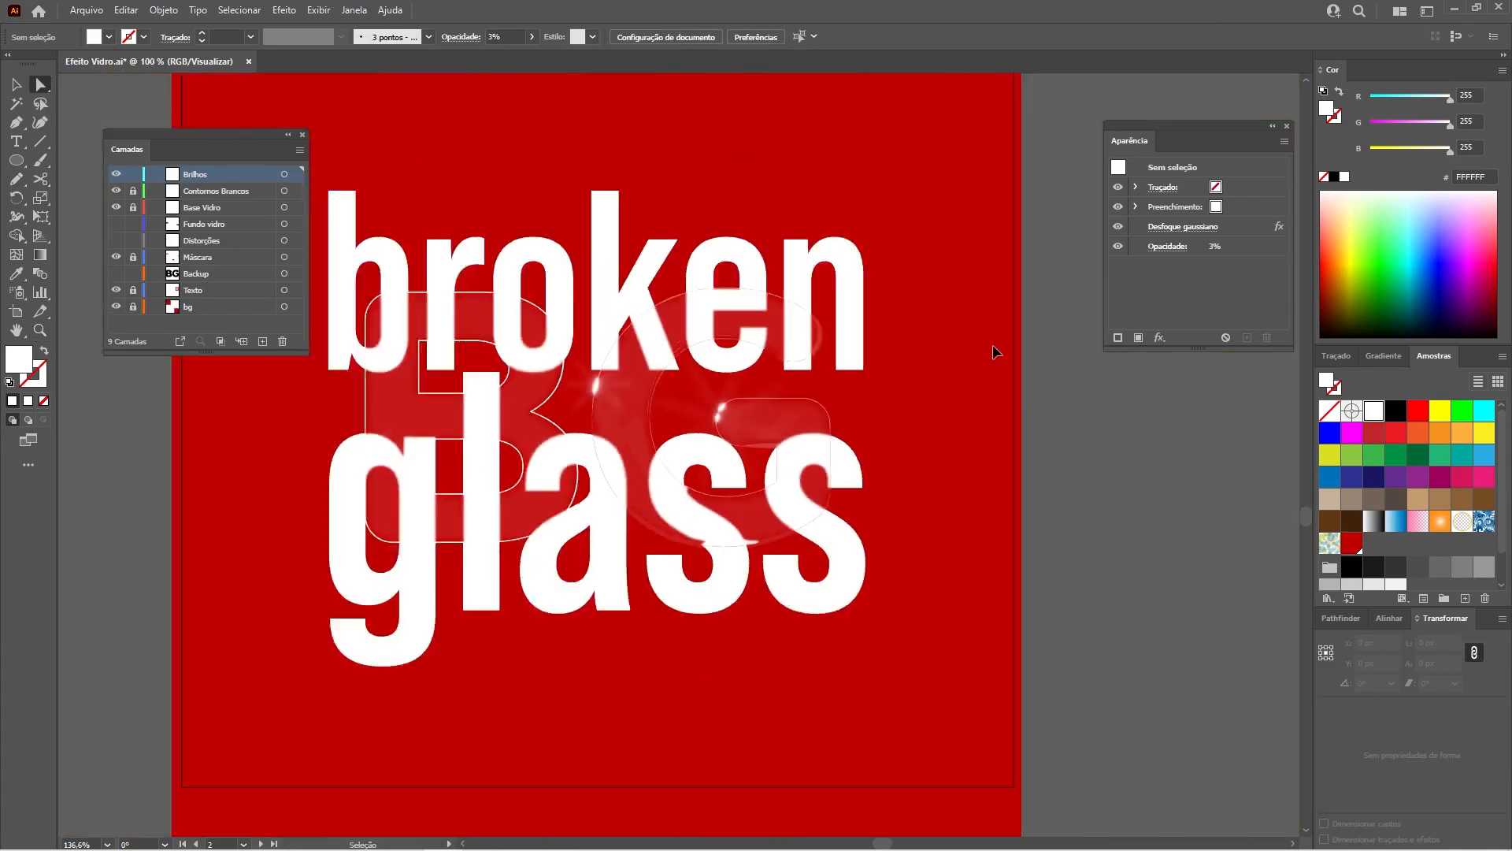
key("z")
left_click_drag(603, 341, 653, 405)
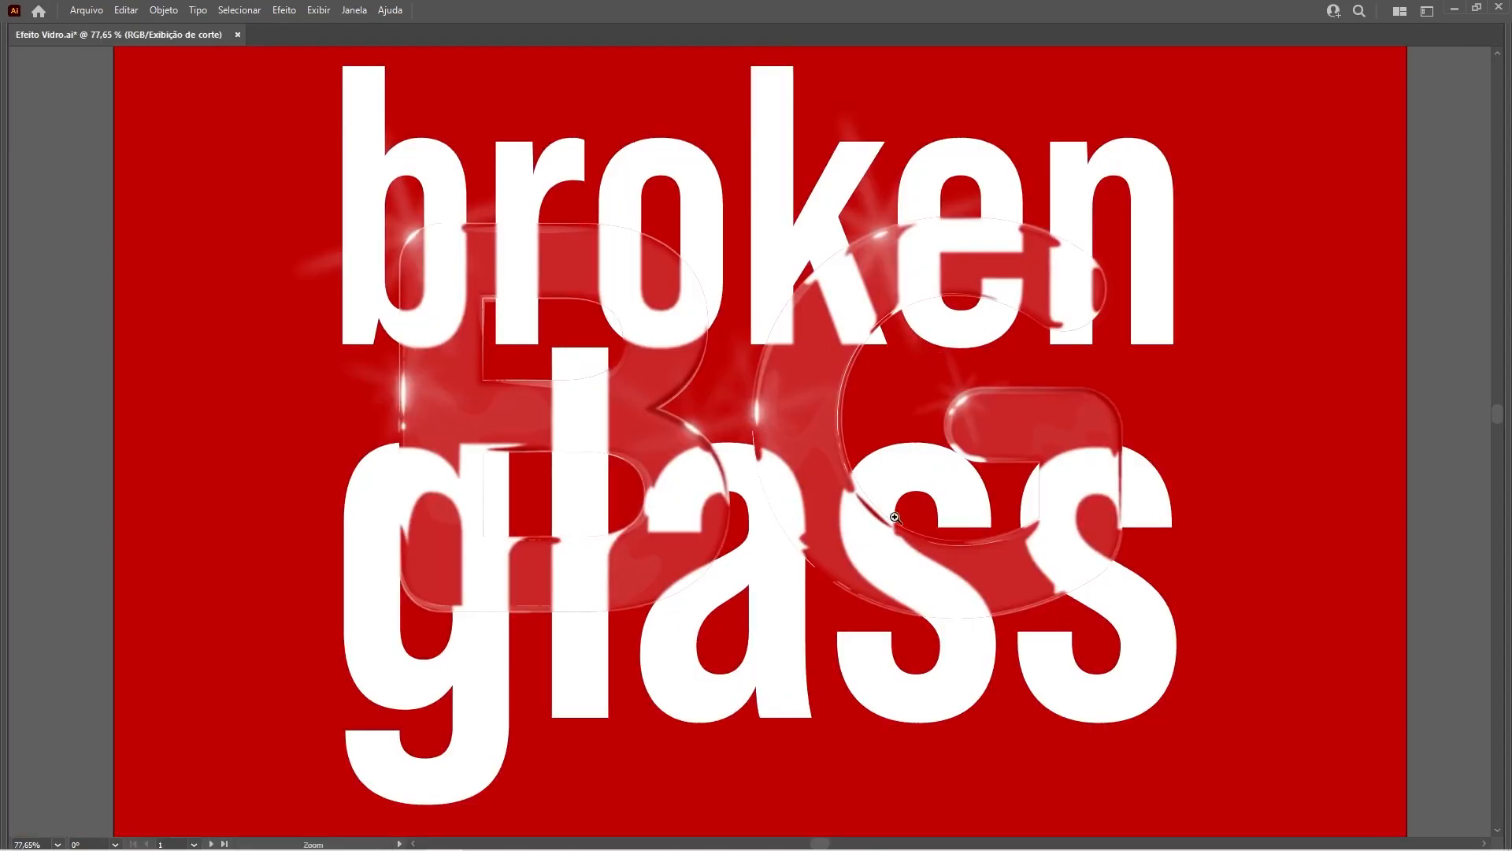
left_click_drag(860, 512, 955, 536)
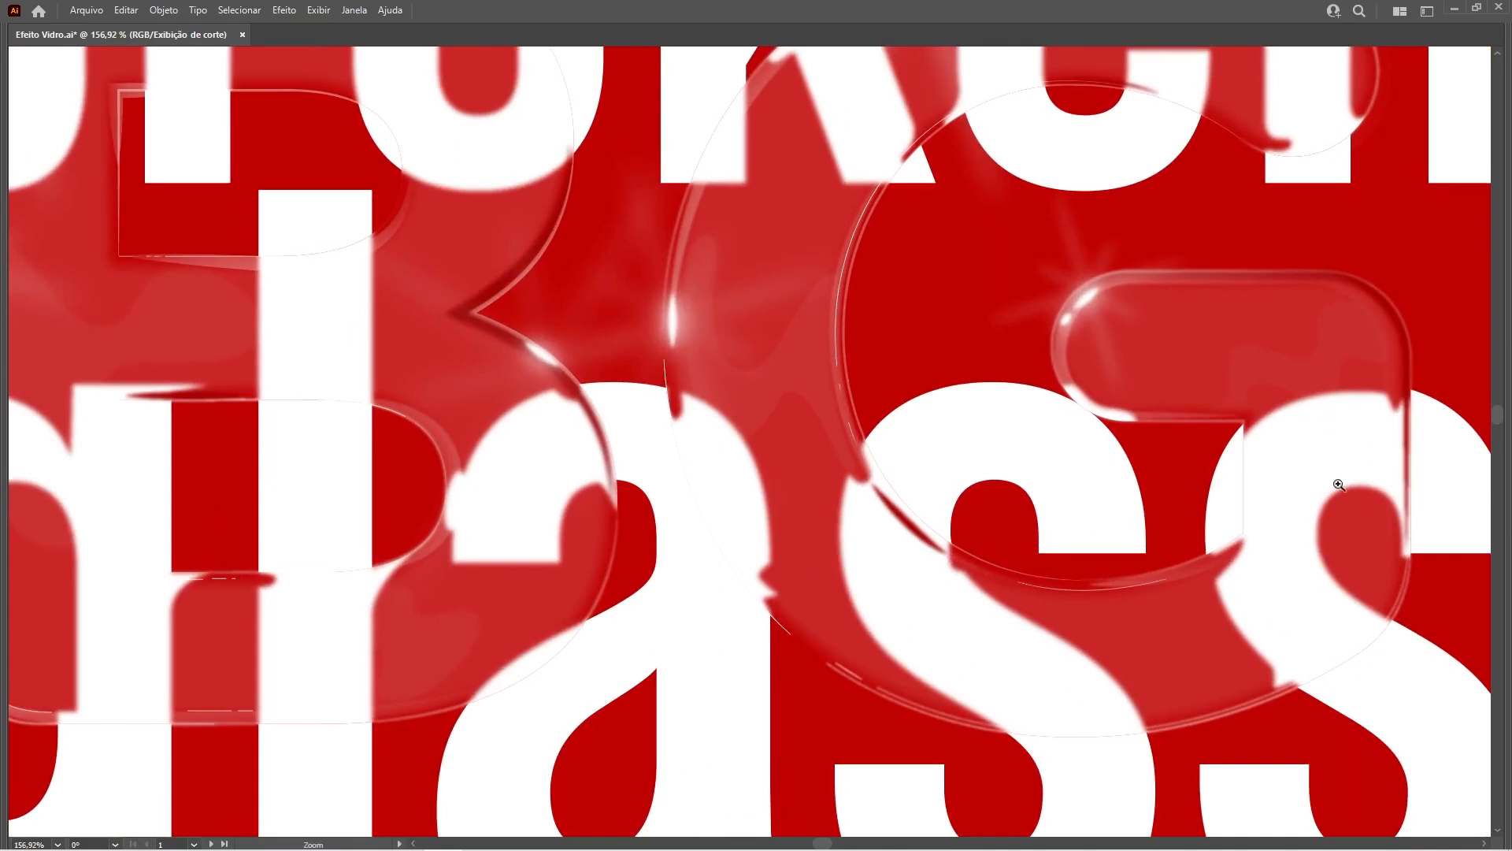
left_click_drag(911, 562, 1027, 573)
key("a")
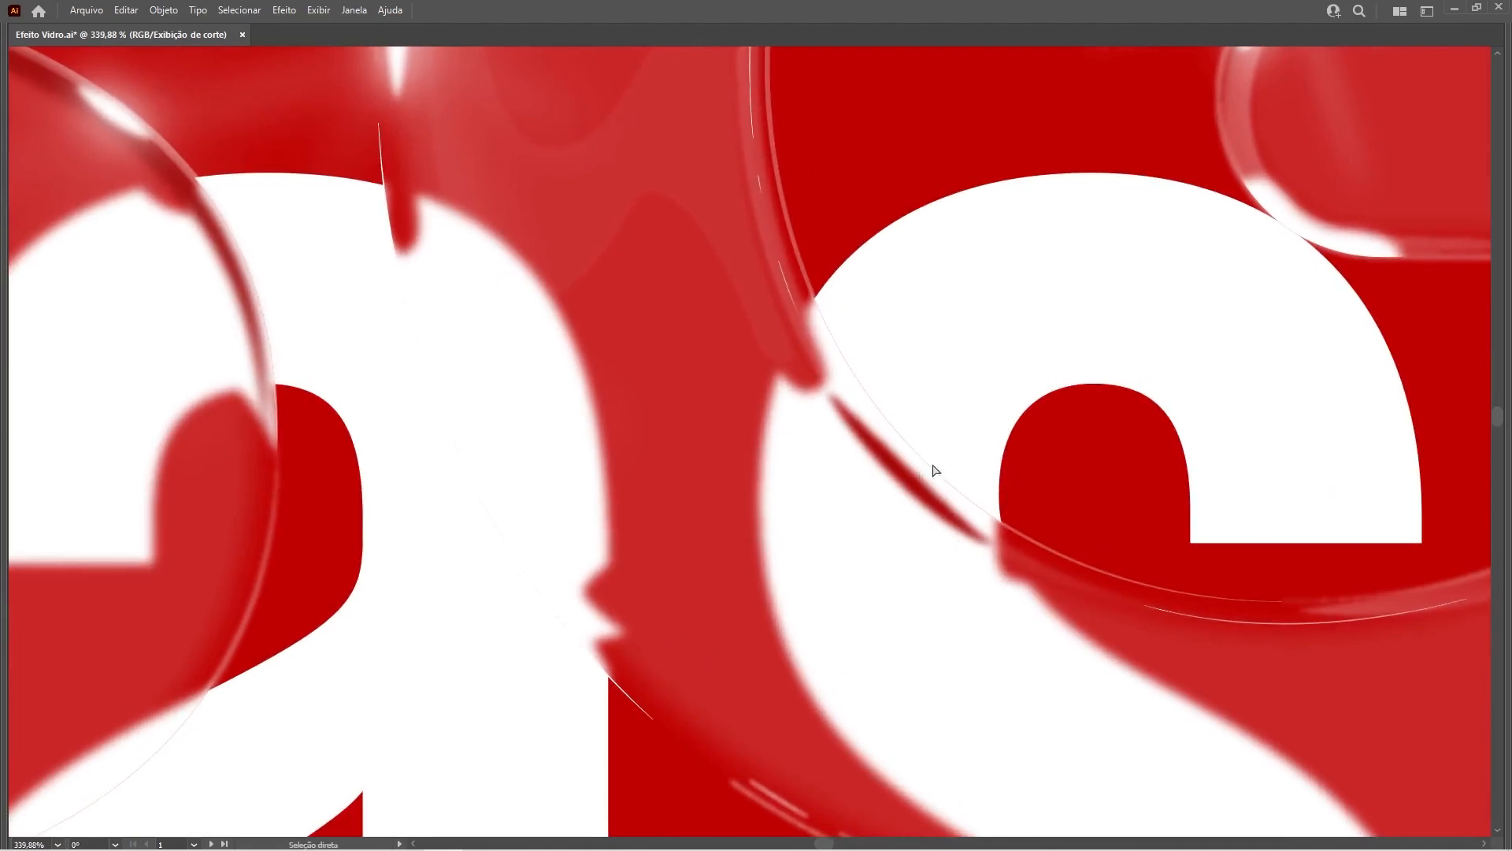
key("space")
left_click_drag(993, 272, 750, 333)
key("ctrl+minus")
key("ctrl+minus")
key("ctrl+minus")
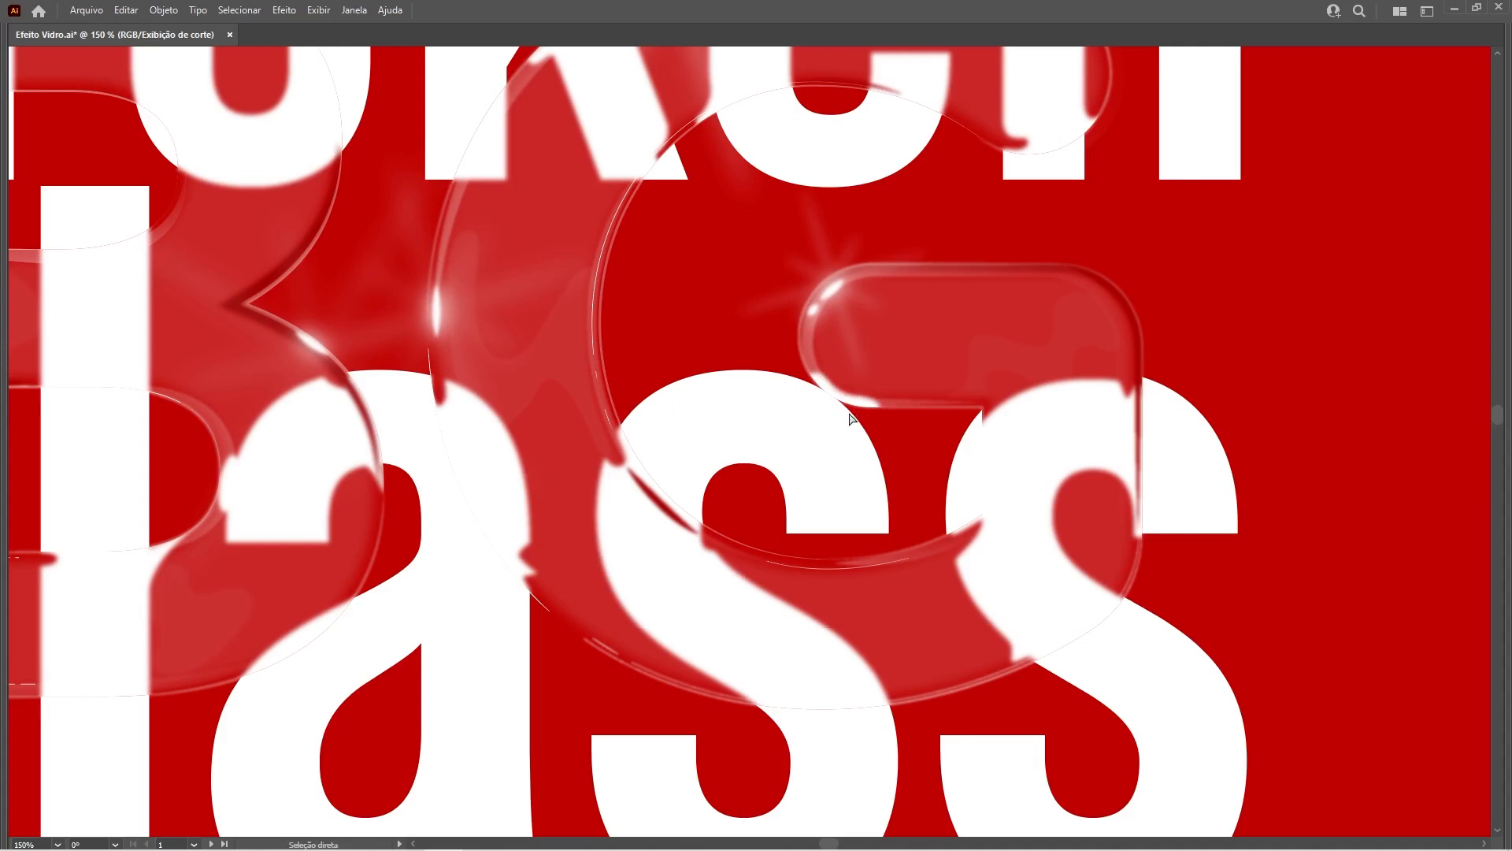
- Scale the blurred, masked copy of the first s in "glass" down slightly about its centre with Free Transform
key("Tab")
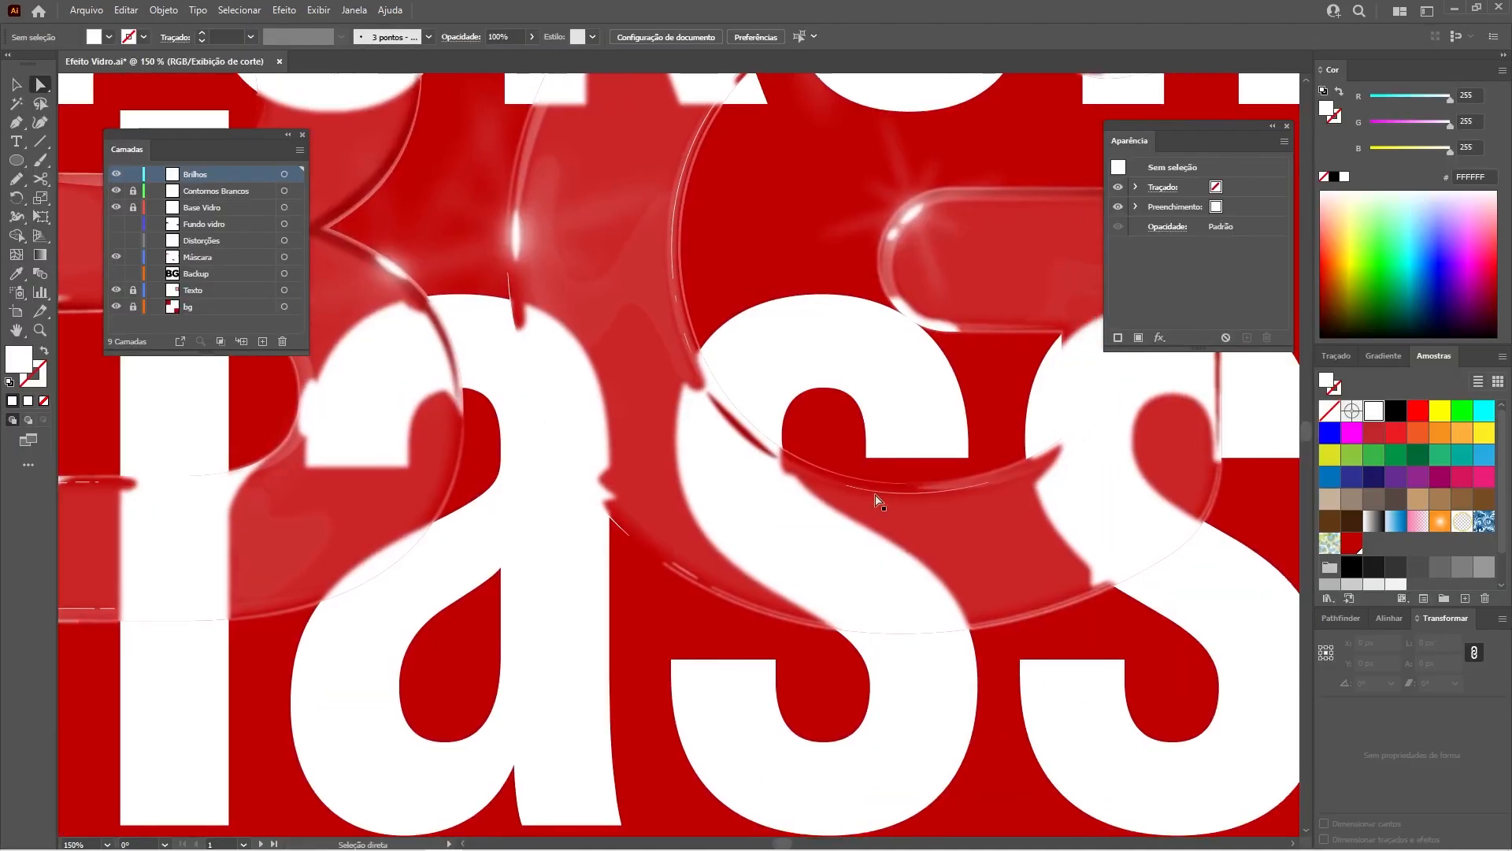
left_click(773, 526)
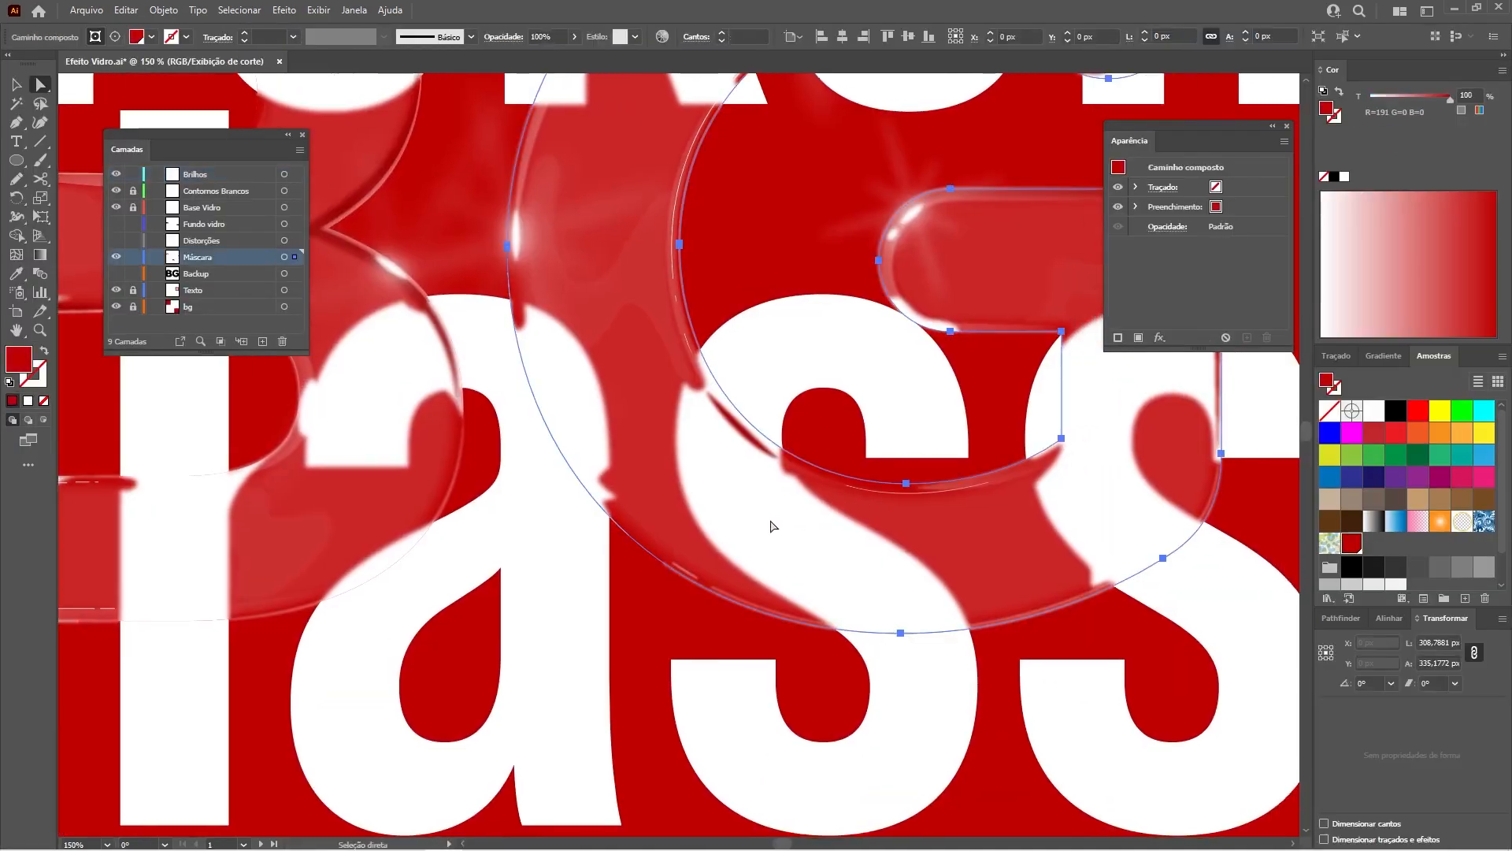
left_click(776, 524)
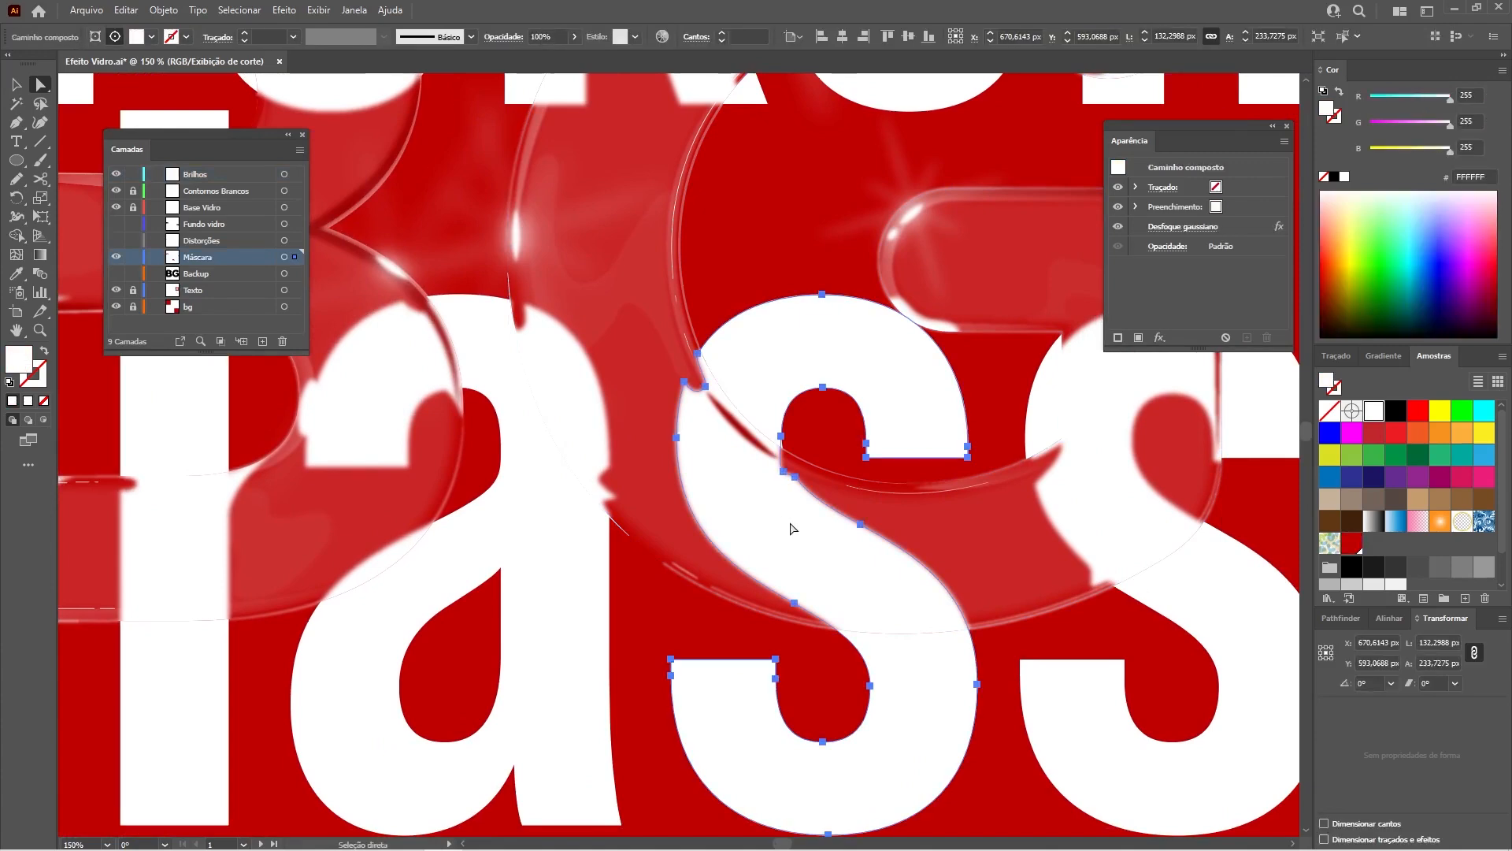
key("e")
left_click_drag(671, 295, 692, 304)
key("a")
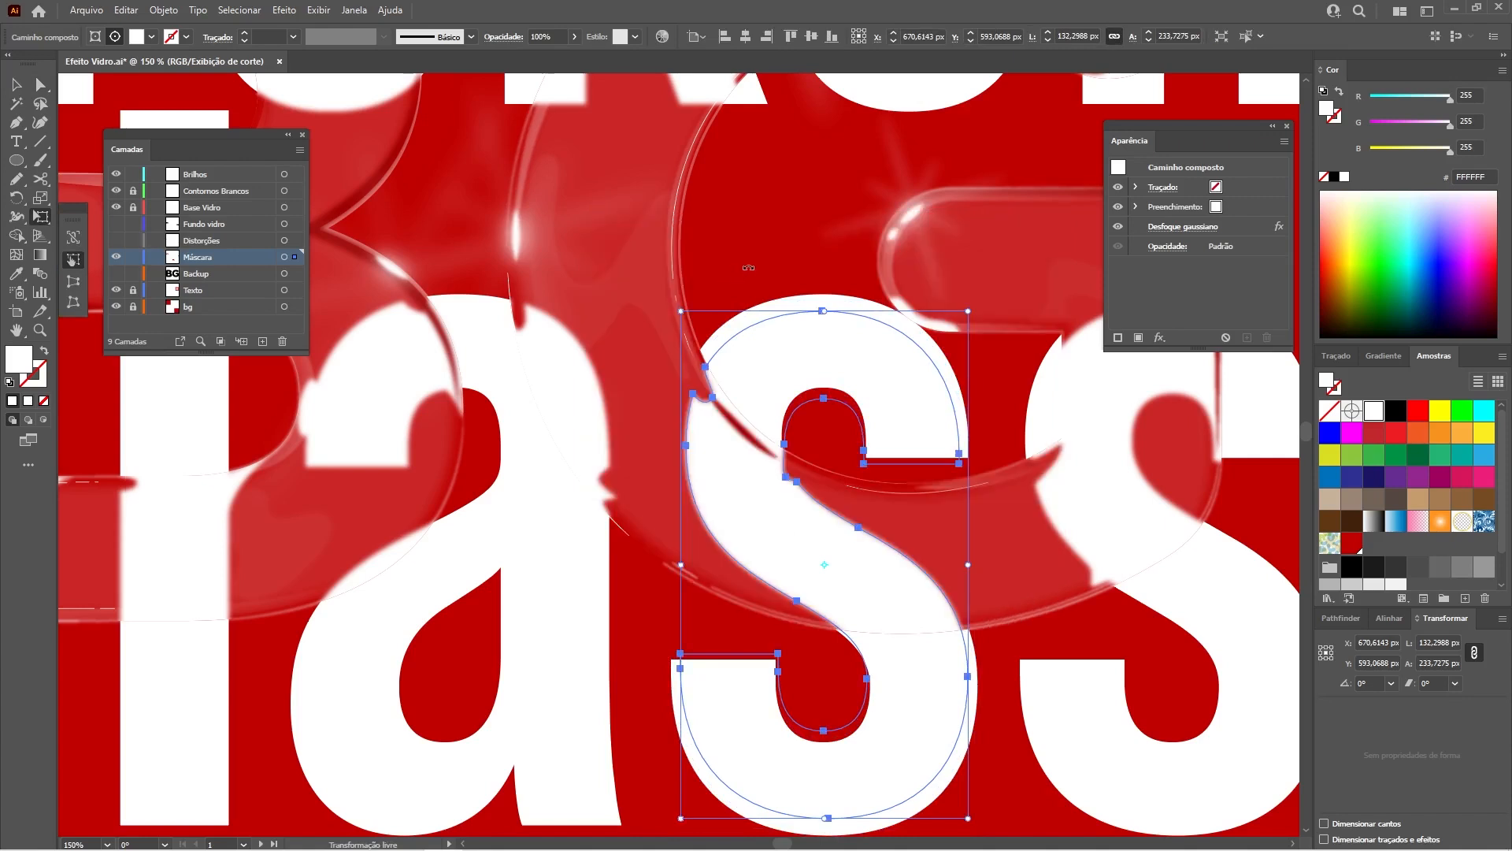
left_click(755, 236)
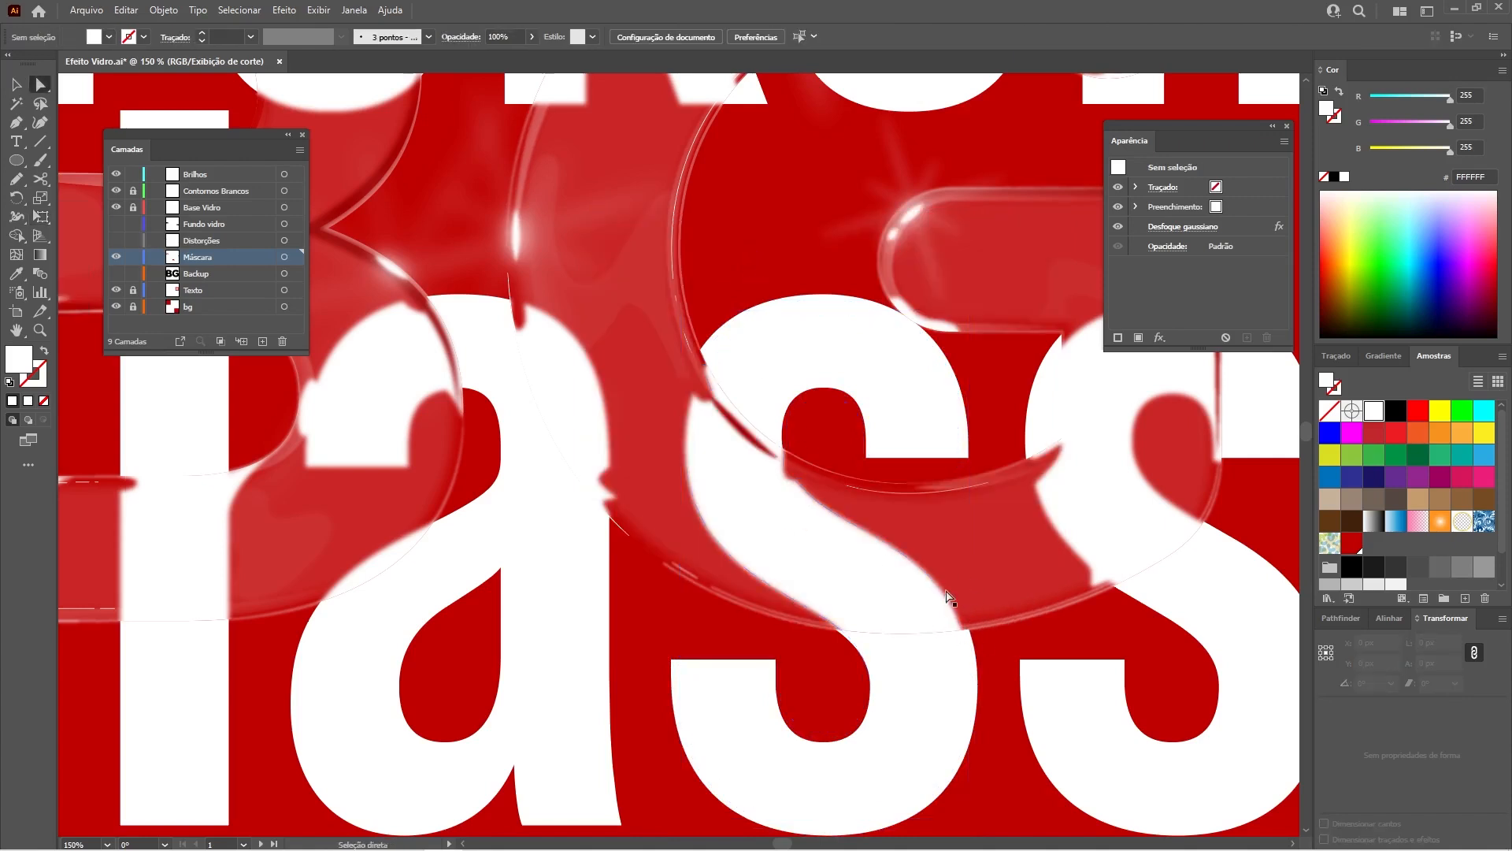
key("ctrl+0")
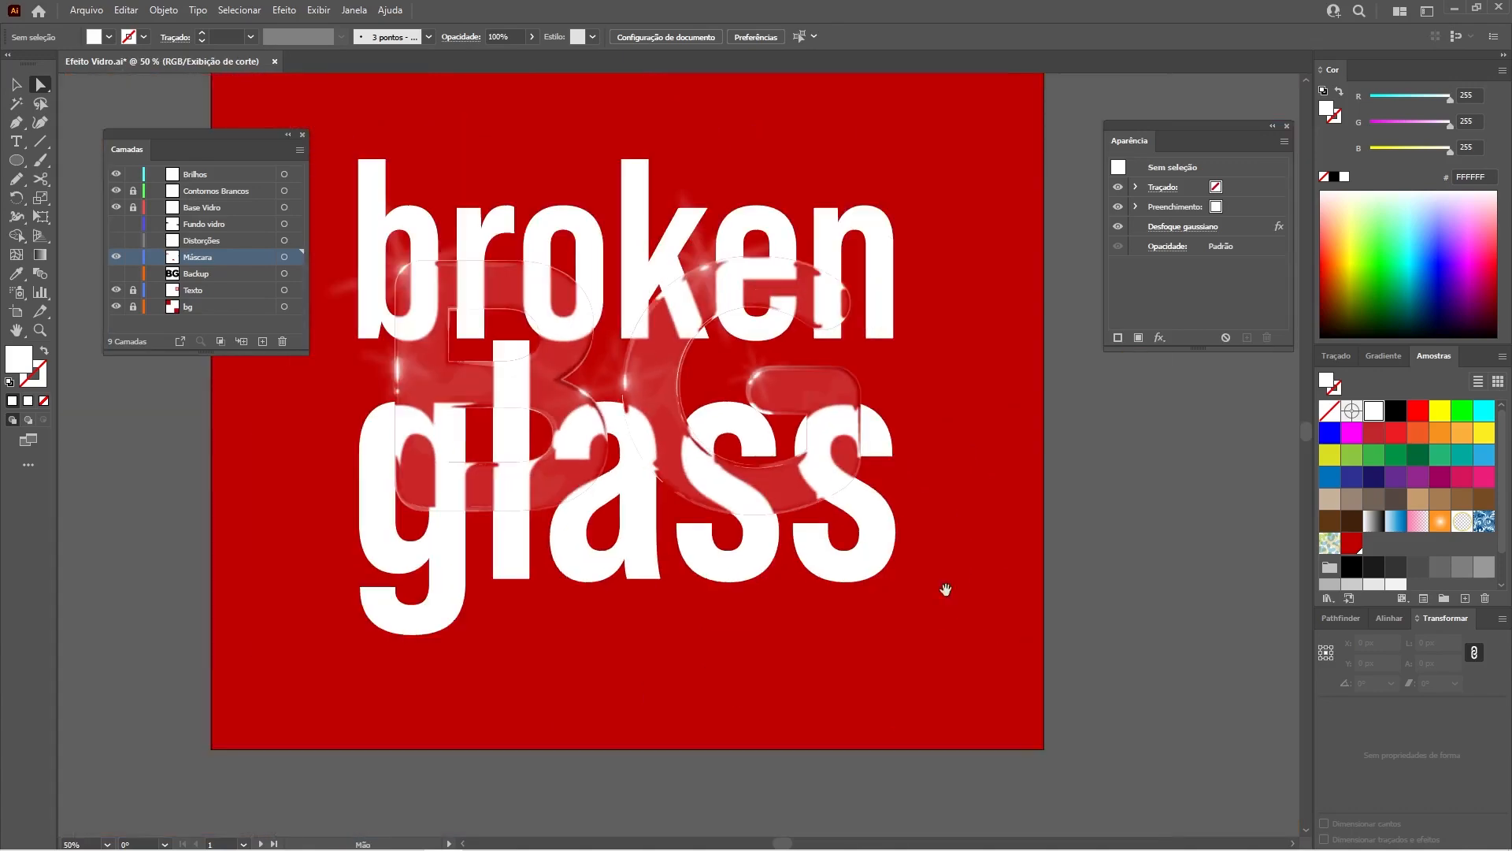
left_click_drag(751, 478, 768, 465)
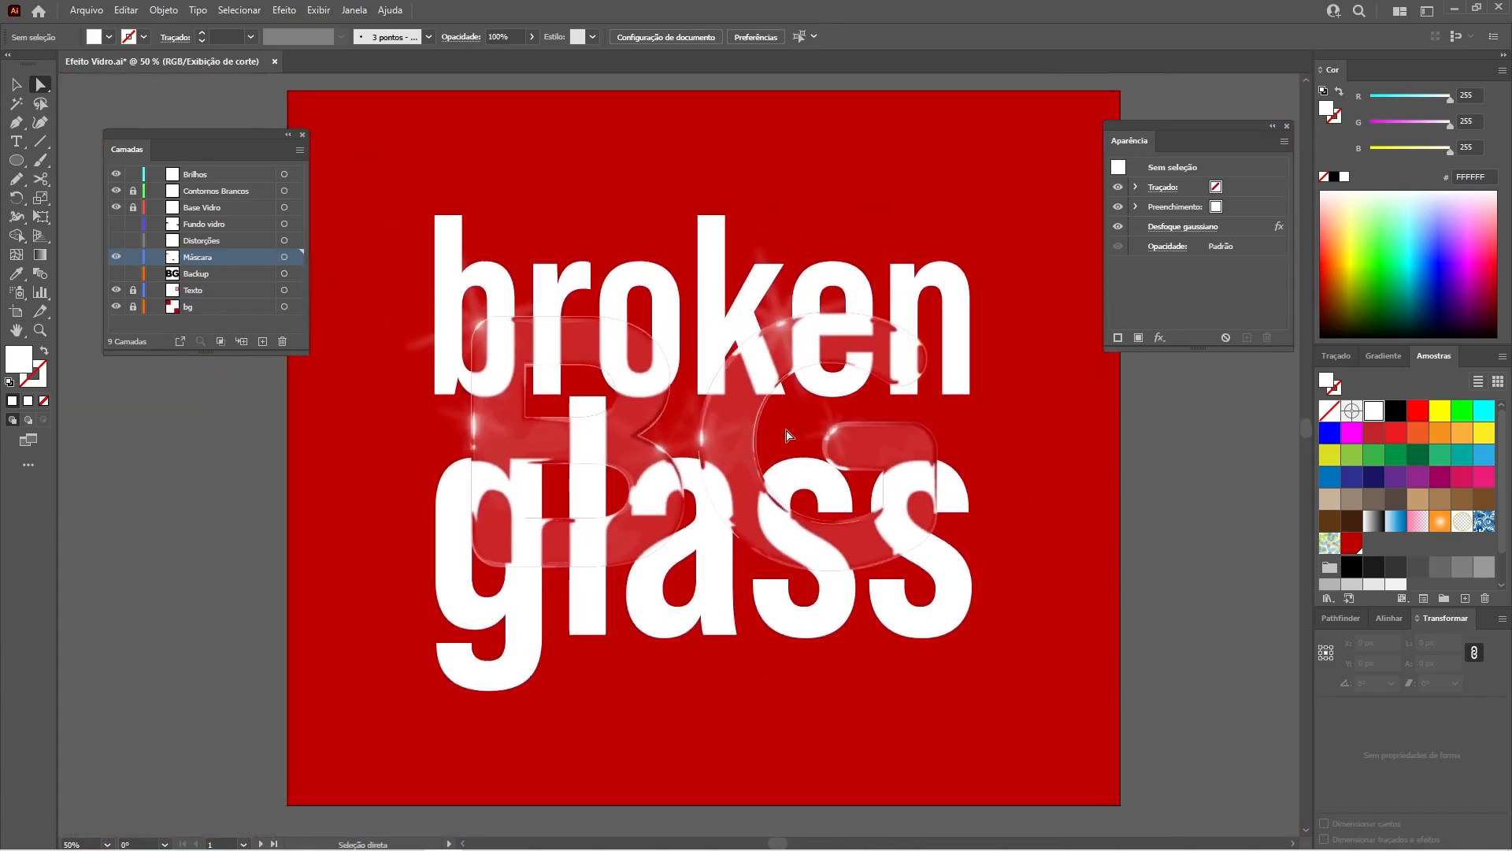